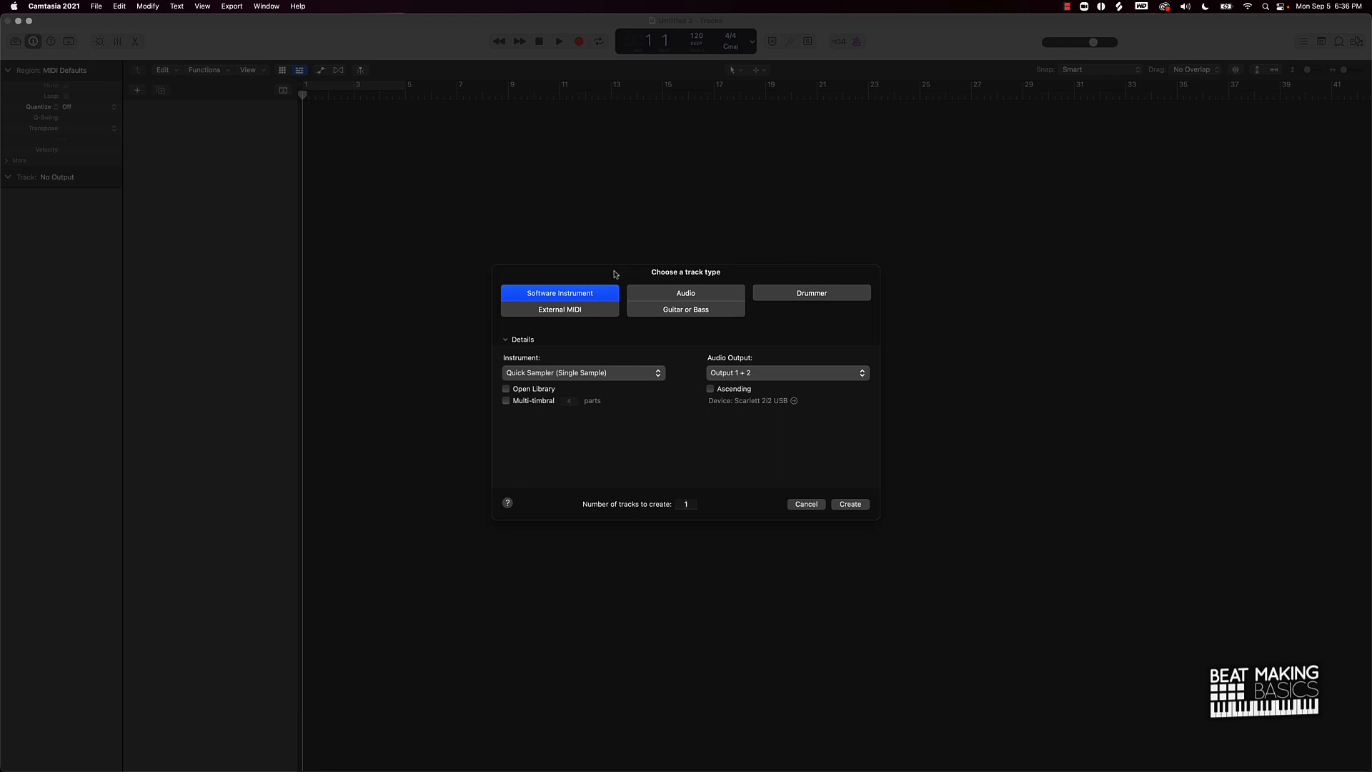
Step: Create one software instrument track using Quick Sampler (Single Sample) as its instrument
click(557, 296)
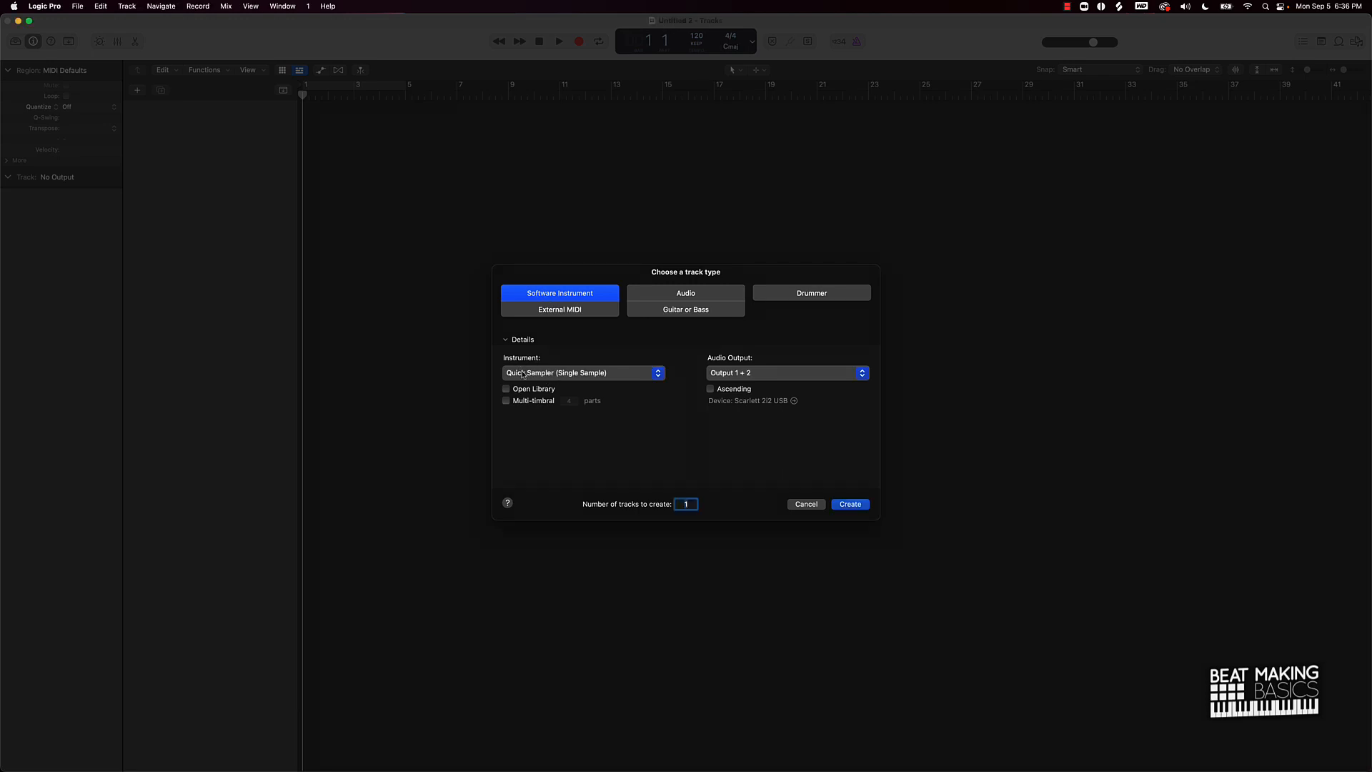
click(525, 372)
mouse_move(531, 541)
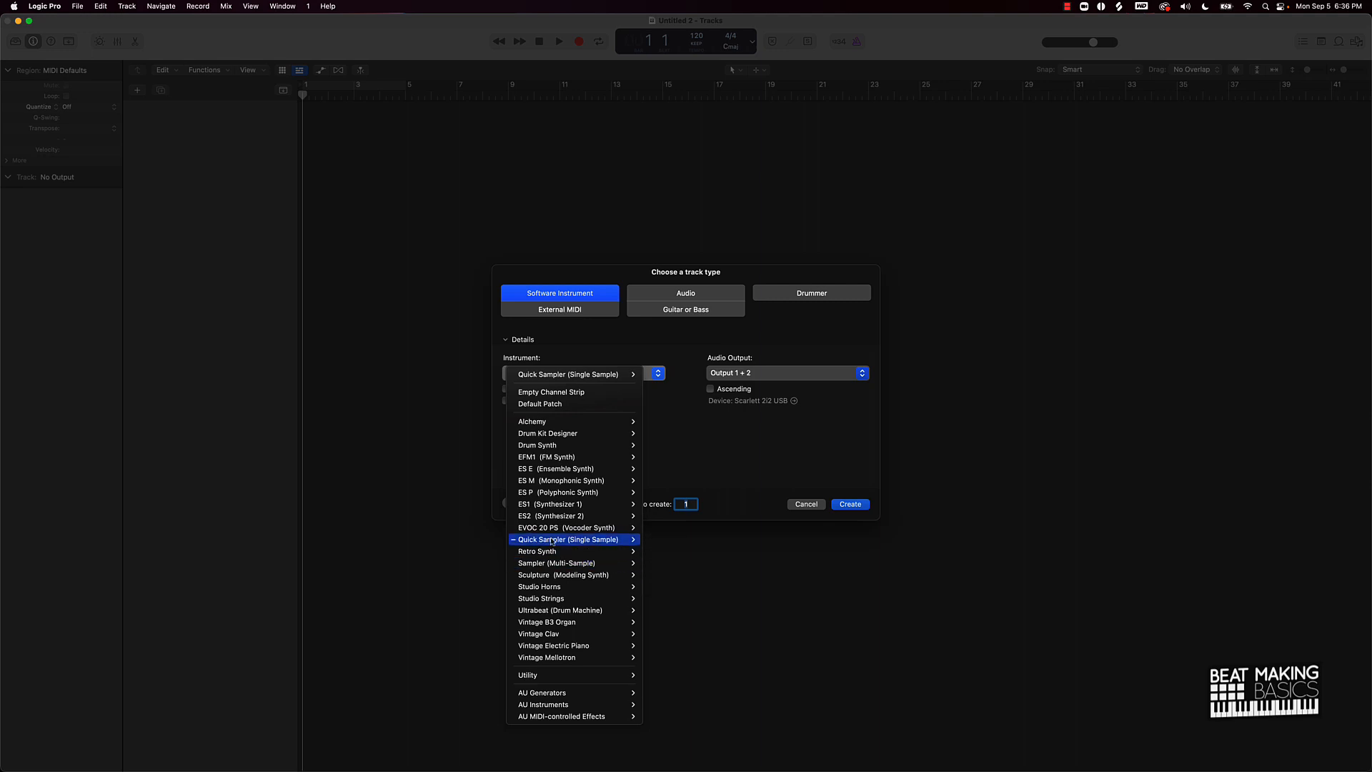
click(814, 478)
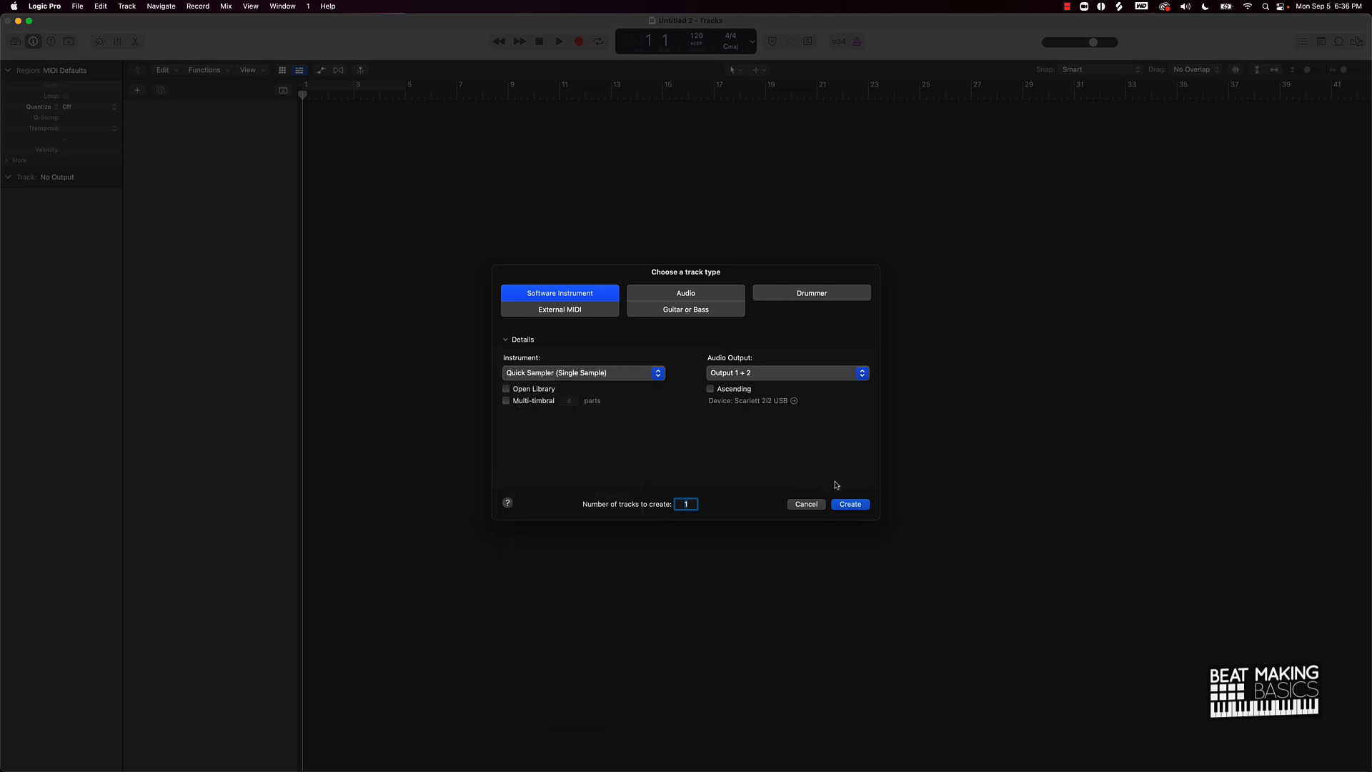
click(850, 504)
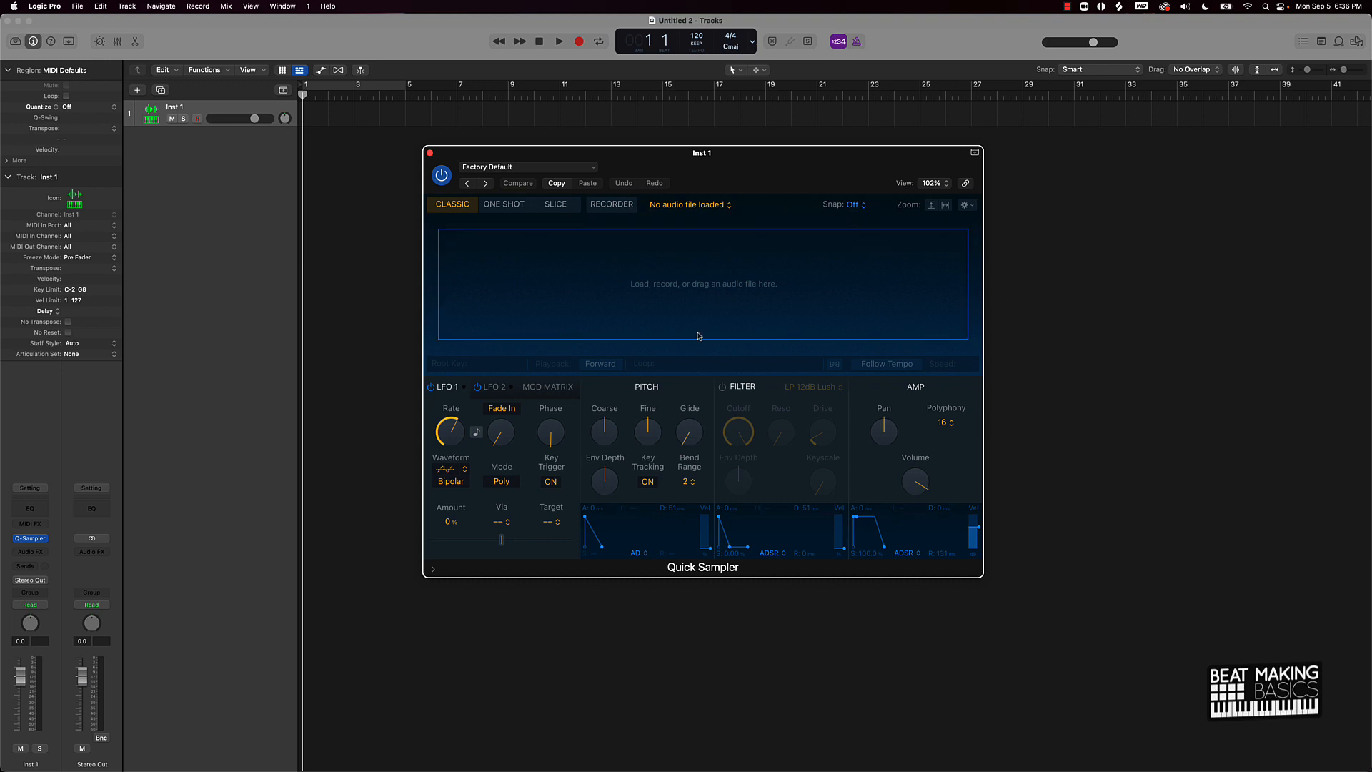
Step: Look through the loop browser and the All Files browser as sample sources, and close the browser
click(1338, 43)
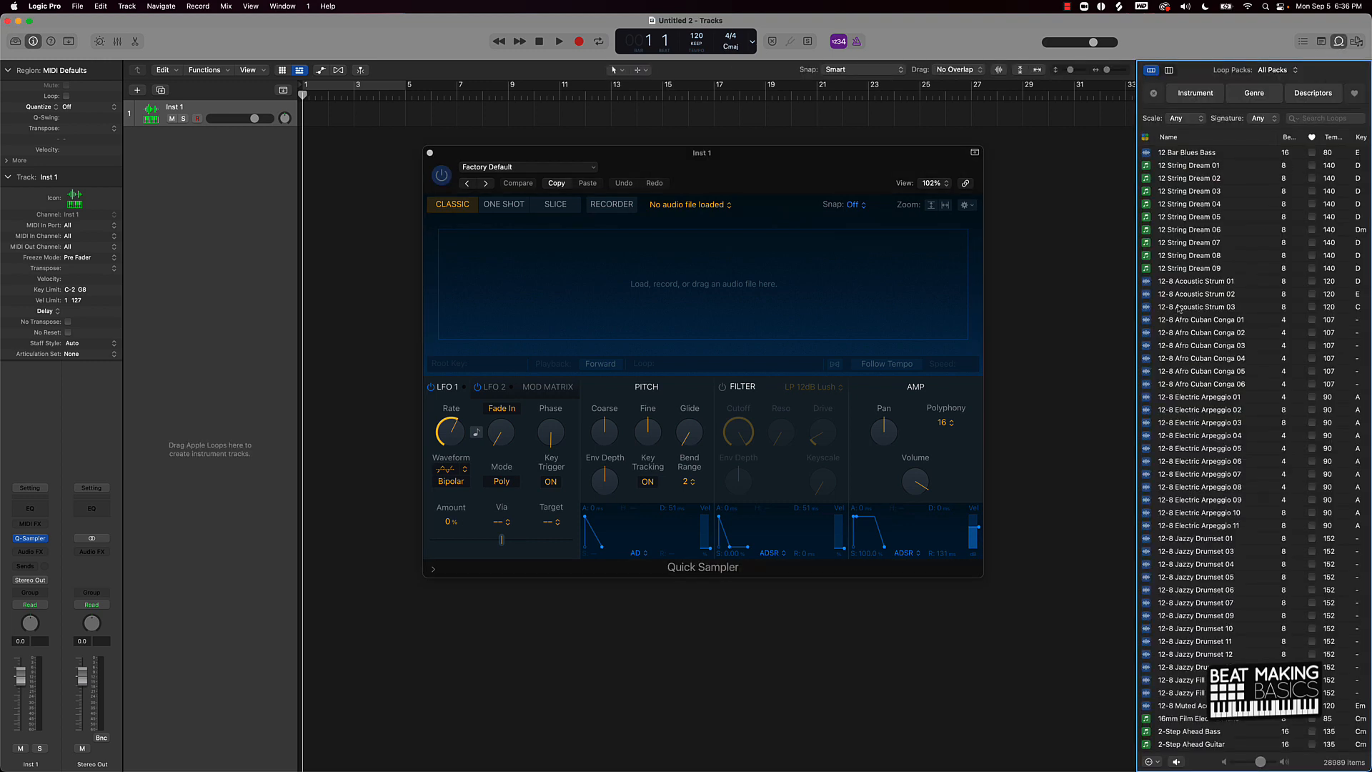
drag(1178, 309, 1275, 307)
key(f)
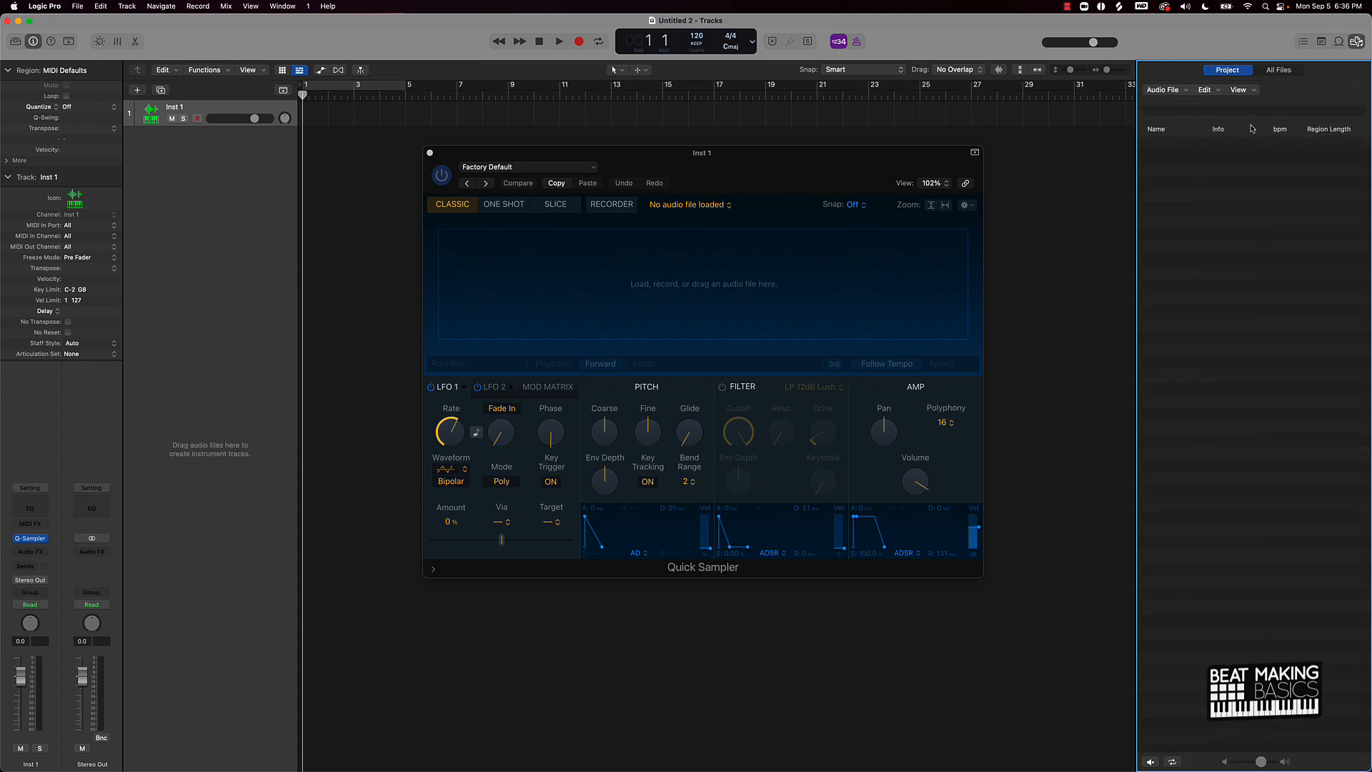
click(1278, 70)
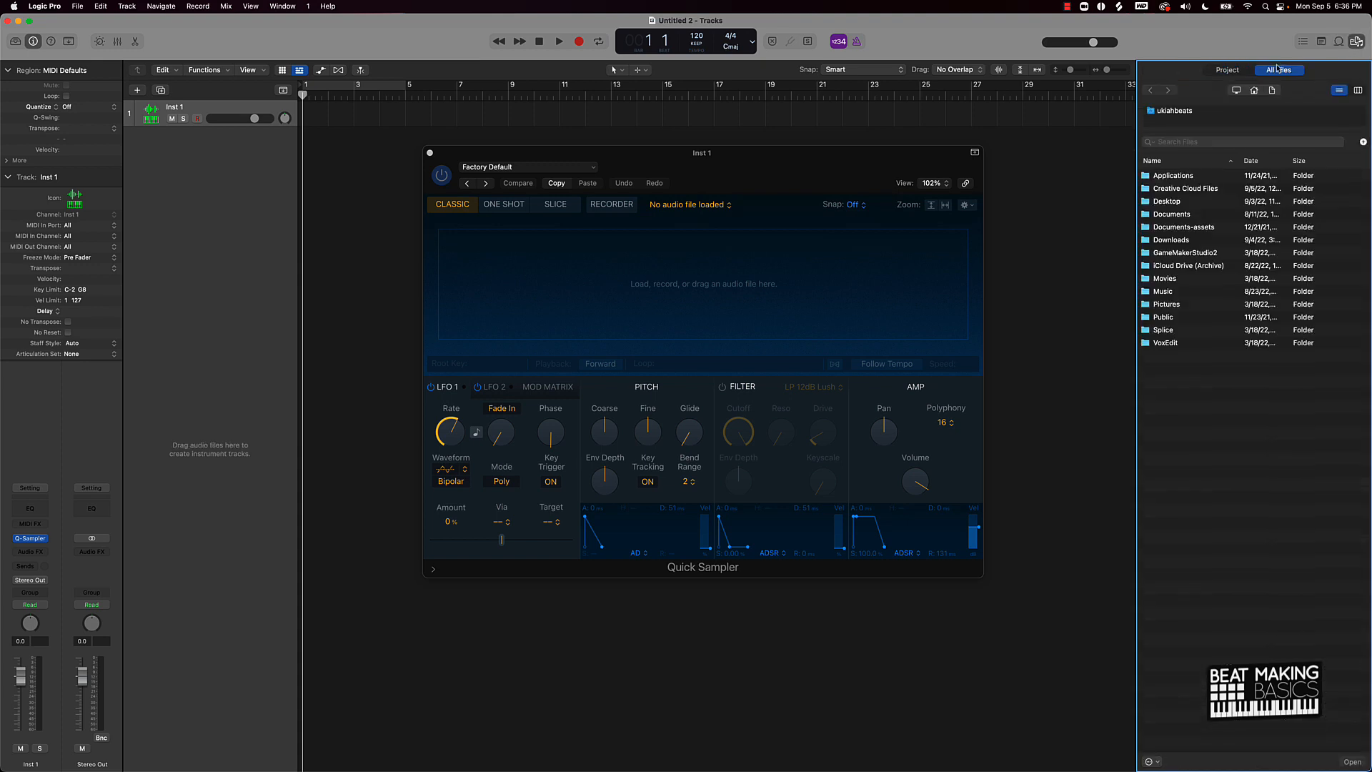
click(1355, 41)
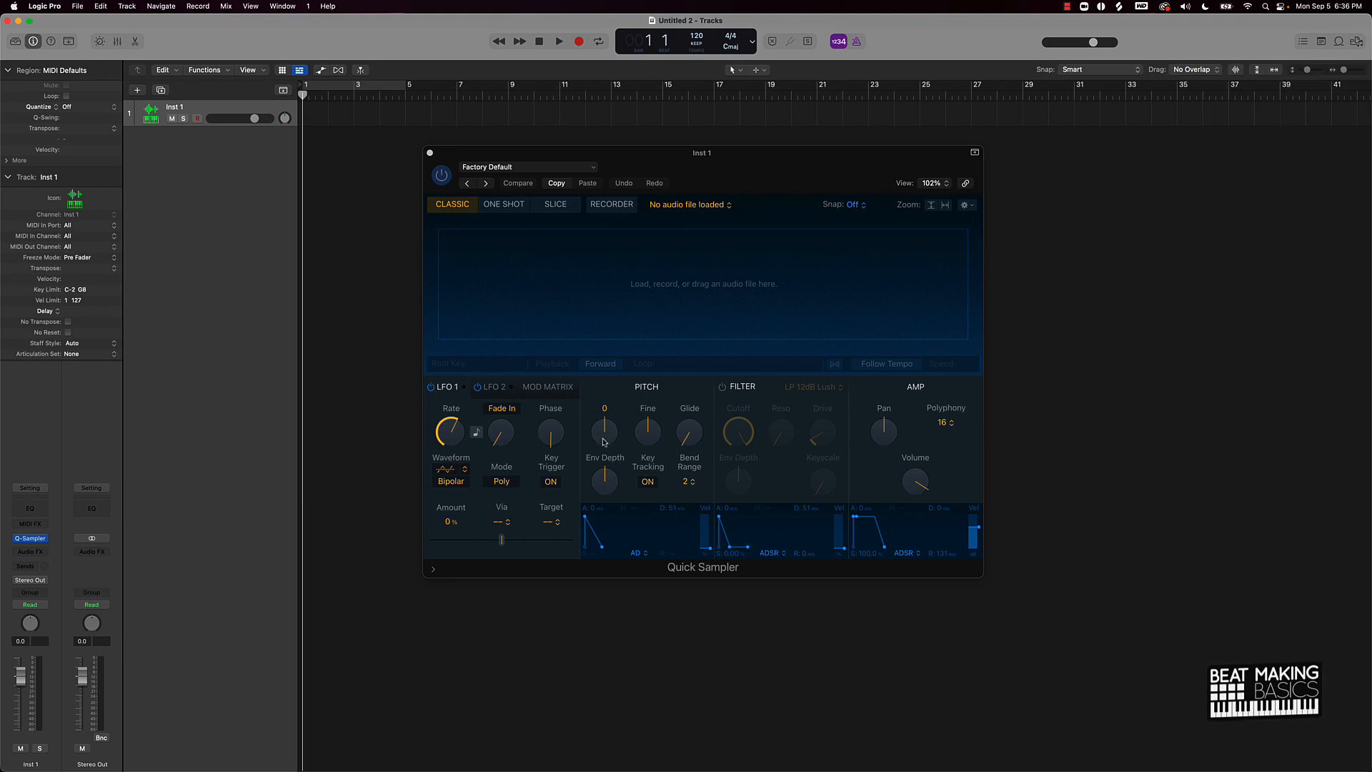
Step: Move the Quick Sampler window close to the track headers and switch the sampler to Slice mode
drag(753, 173, 636, 152)
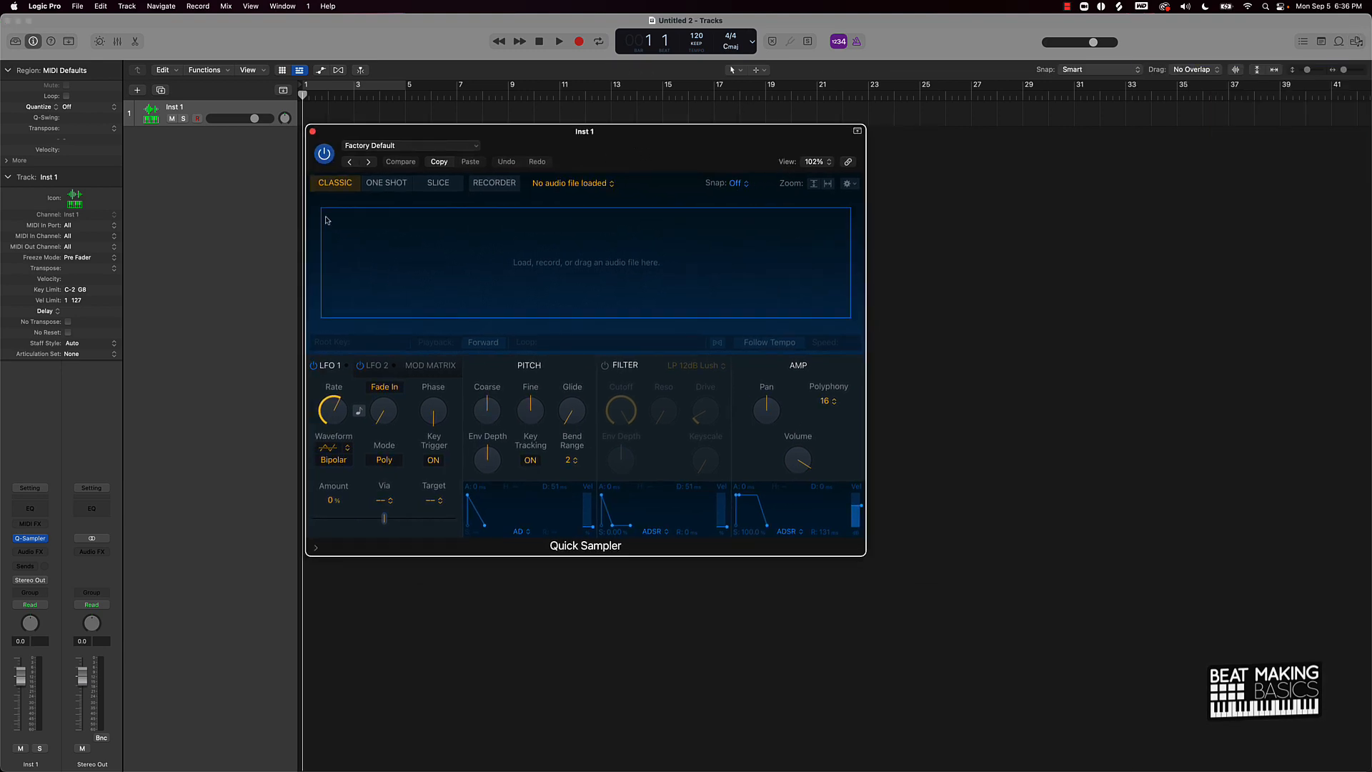
click(379, 183)
click(436, 185)
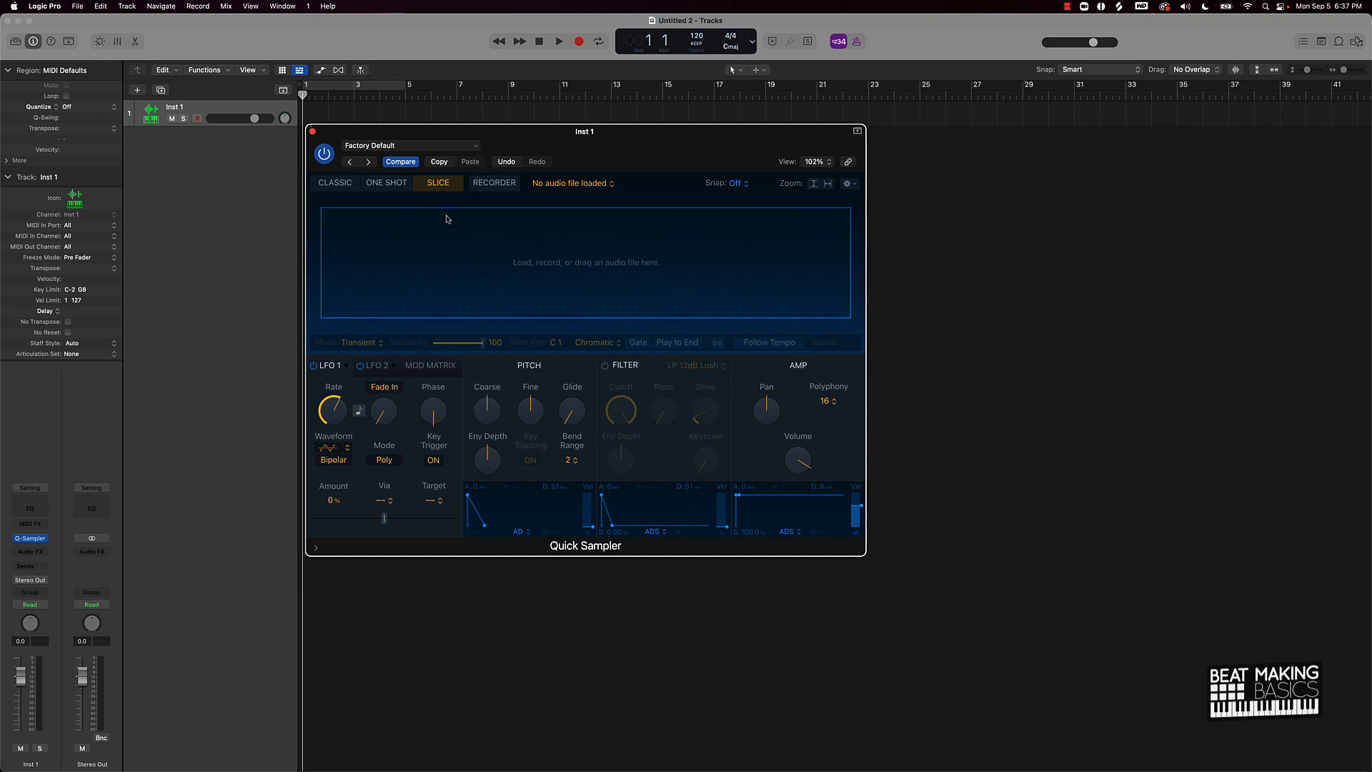
mouse_move(328, 393)
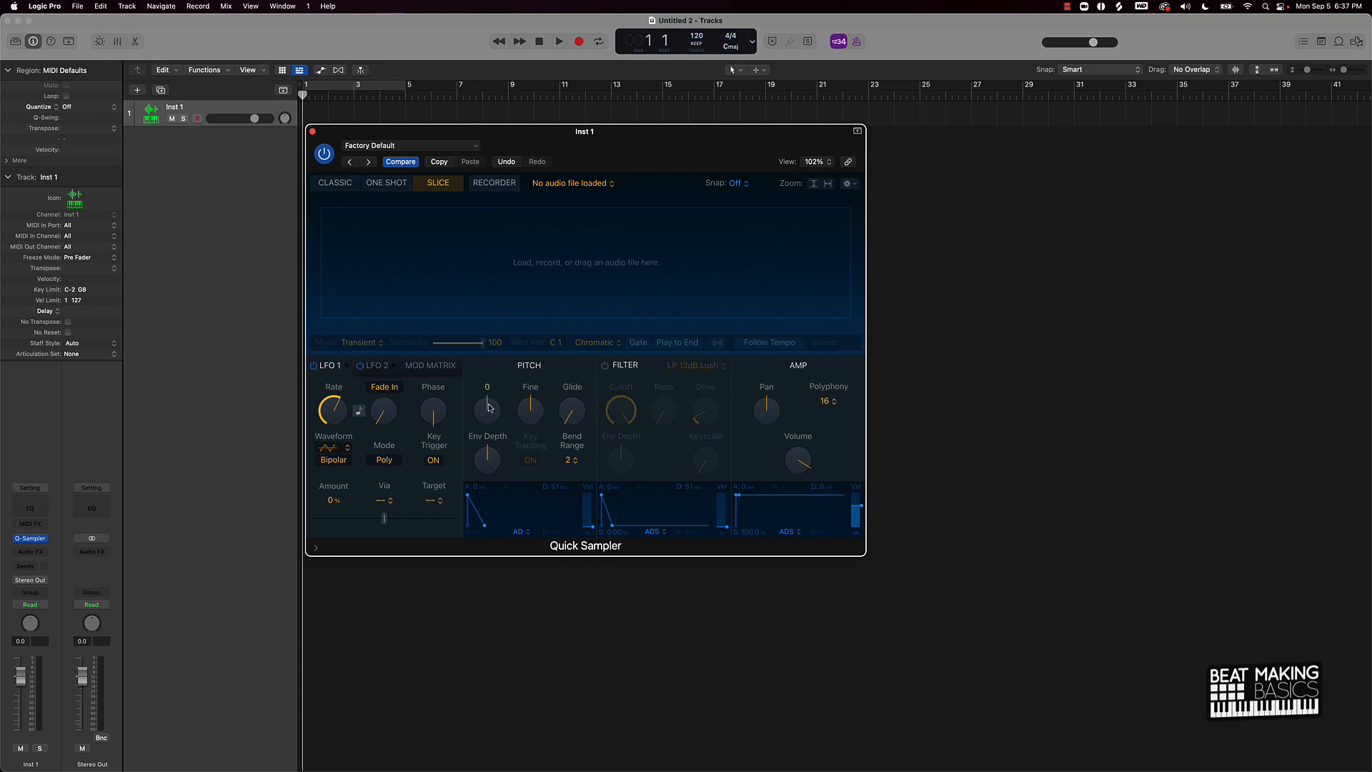
mouse_move(612, 144)
mouse_down()
mouse_move(626, 195)
mouse_move(614, 150)
mouse_up()
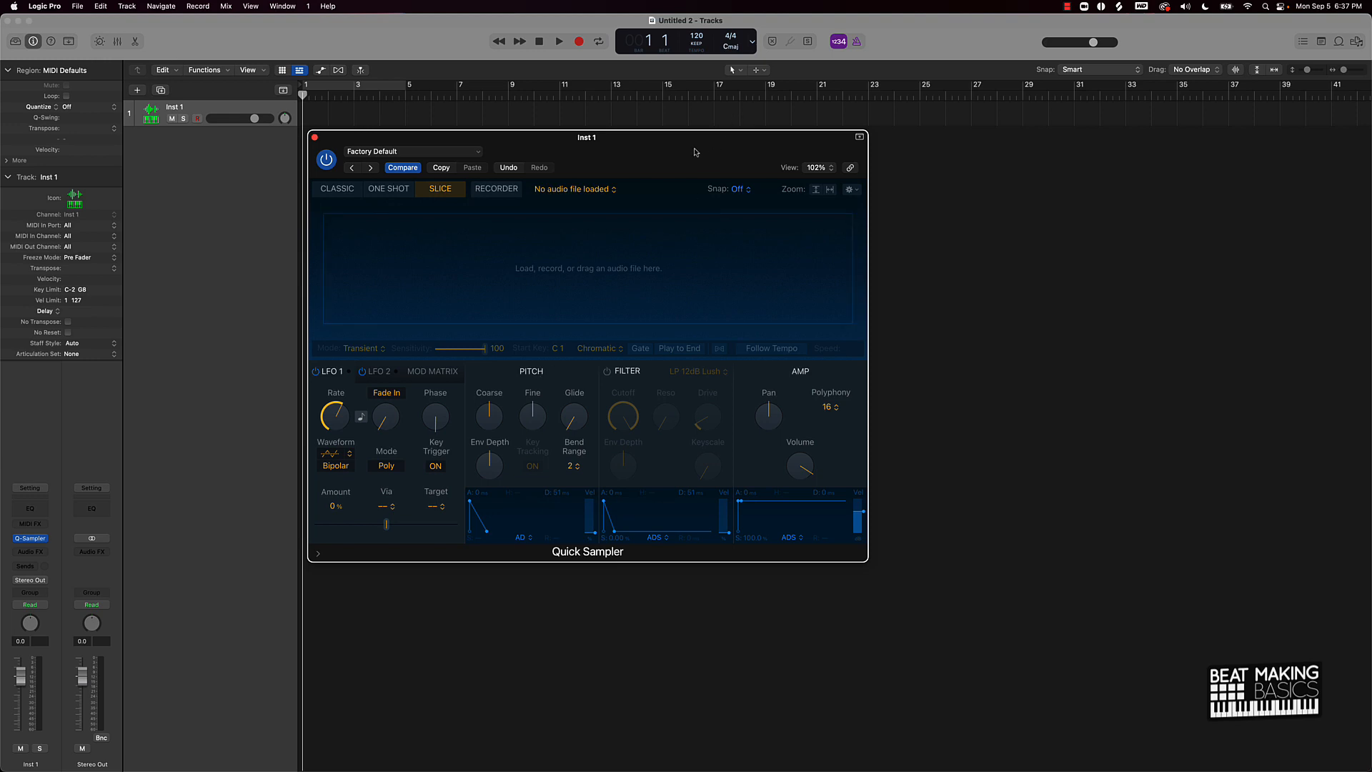
drag(693, 149, 693, 172)
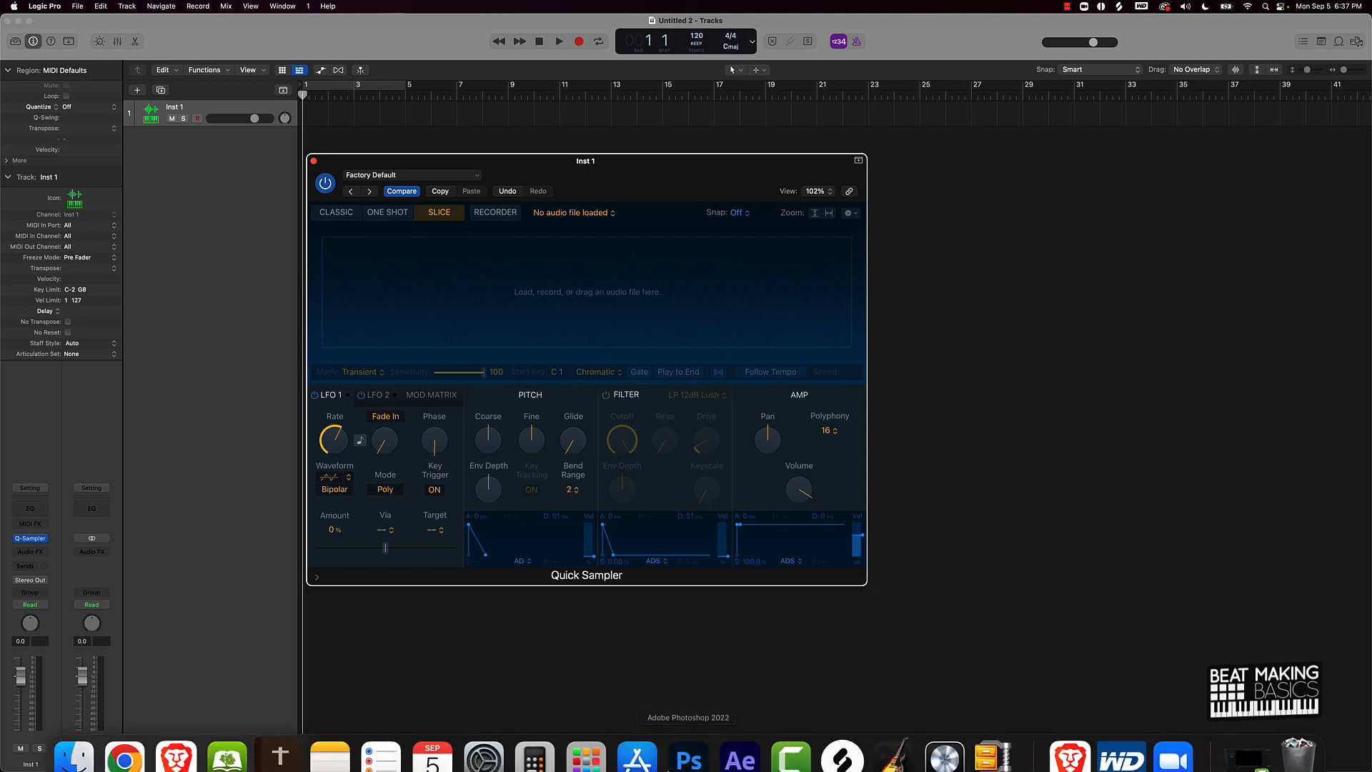
Step: Switch to Splice, preview SOULSURPLUS_beacon_hill_melodic_loop_02 from the Beacon Hill pack, and load it into Quick Sampler
click(843, 743)
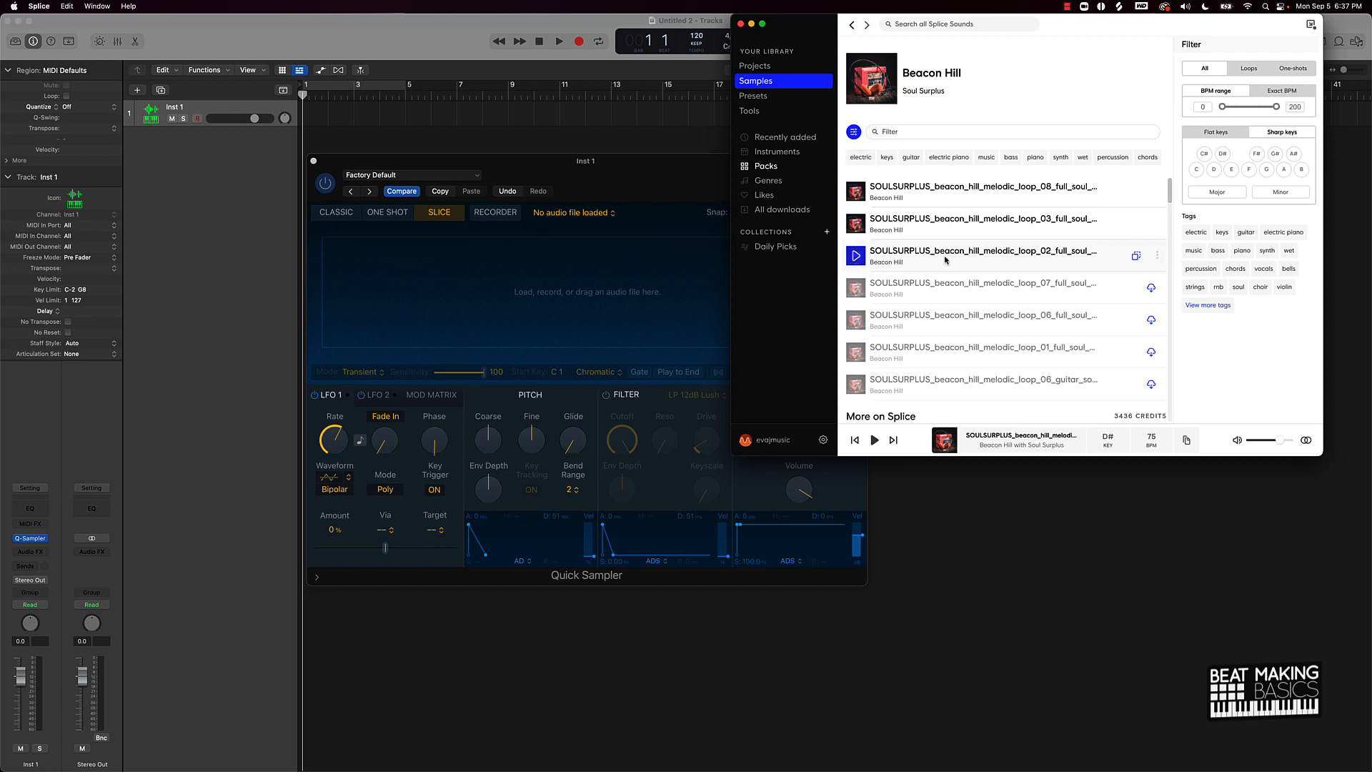
click(856, 257)
click(856, 259)
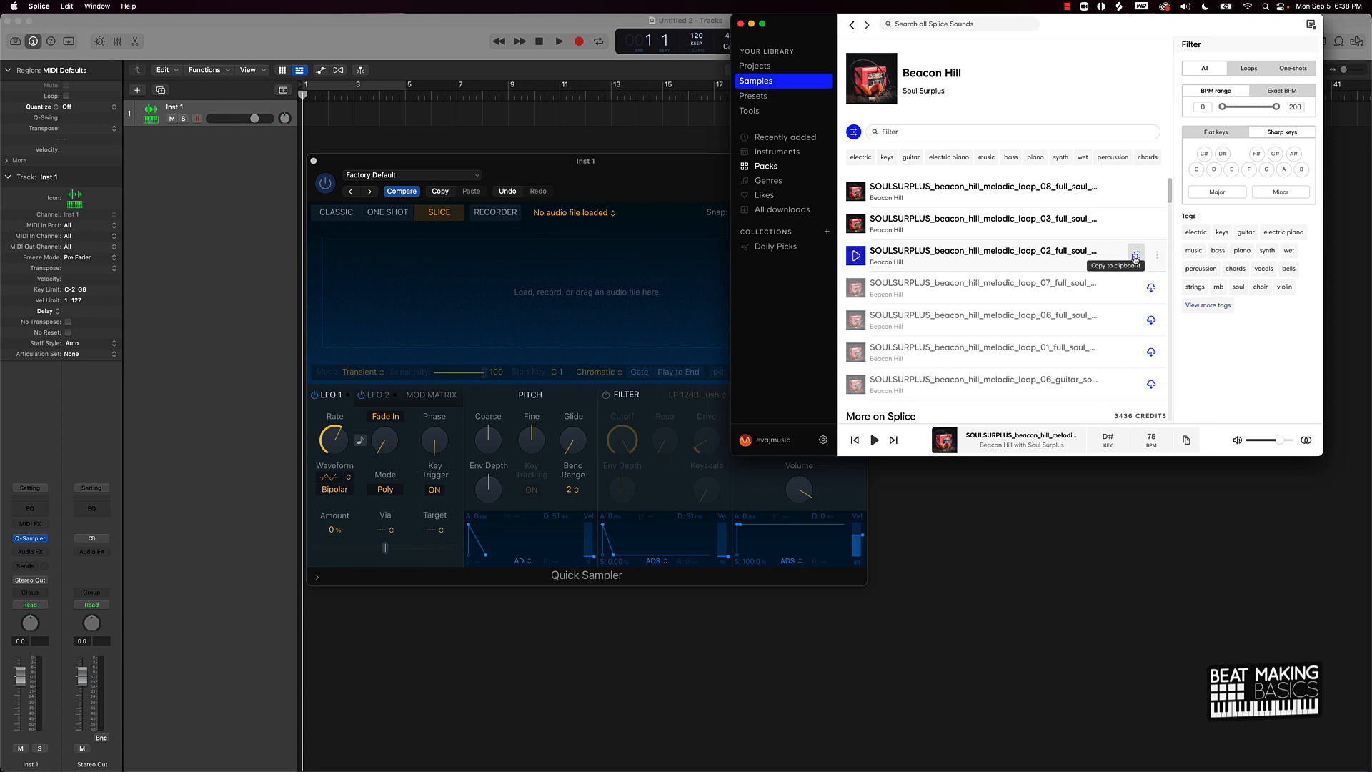
drag(1135, 258, 539, 301)
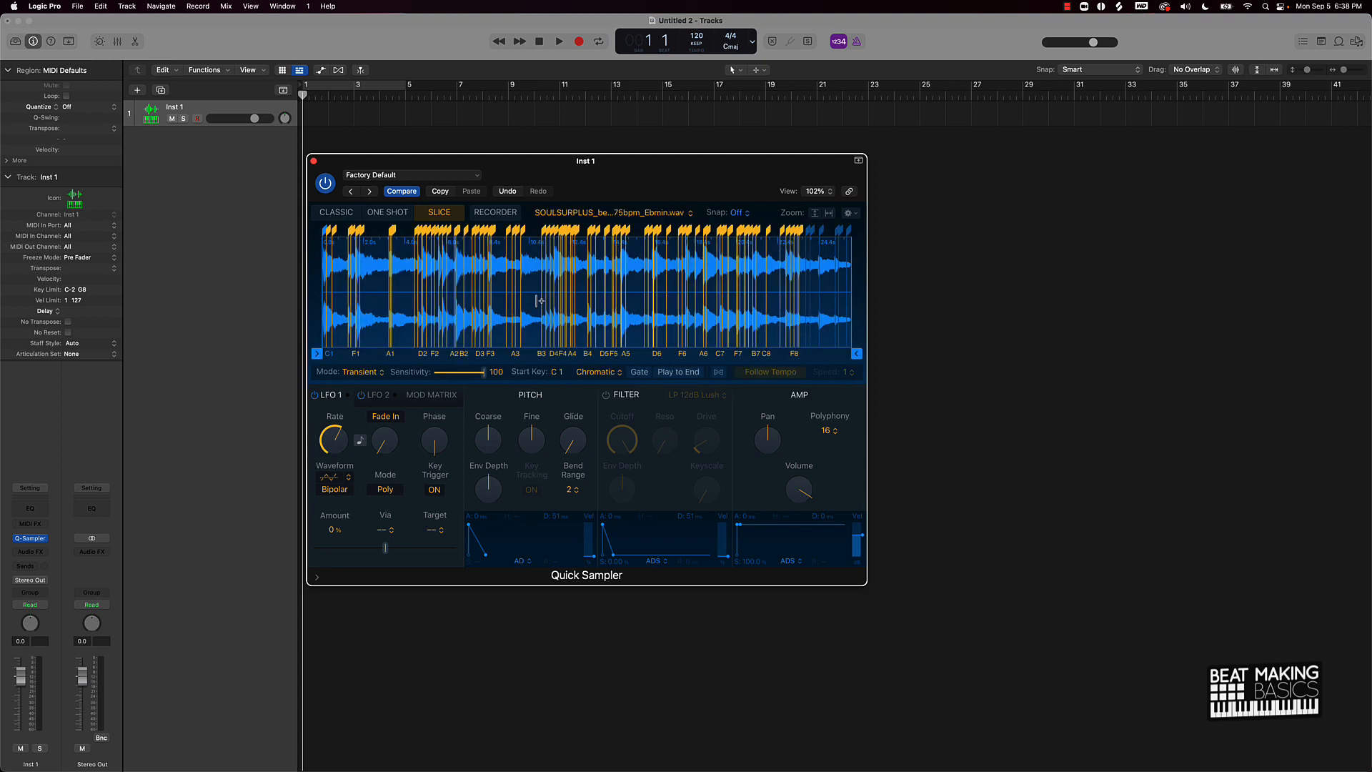
Step: Switch Quick Sampler to Classic mode and trim the sample to start at 12.812 s and end at 18.377 s
click(342, 214)
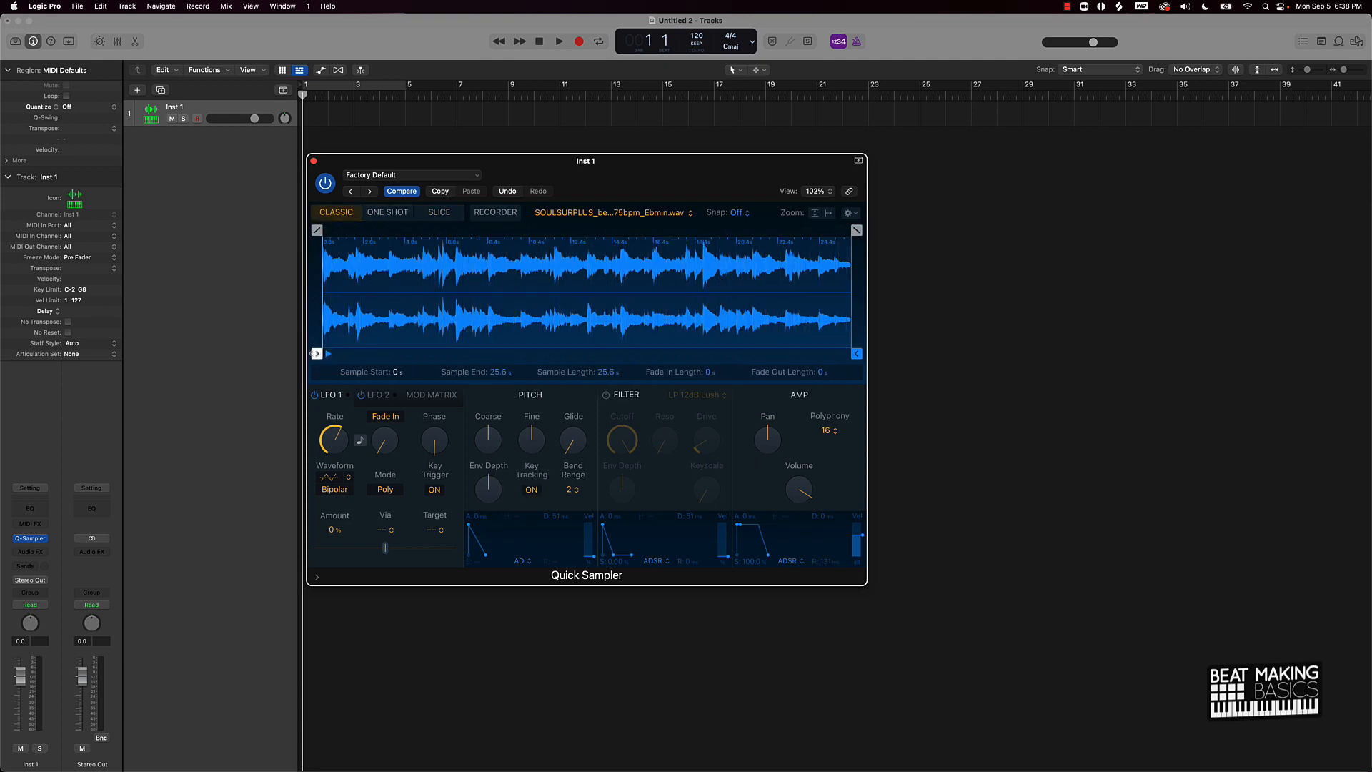
drag(316, 353, 438, 325)
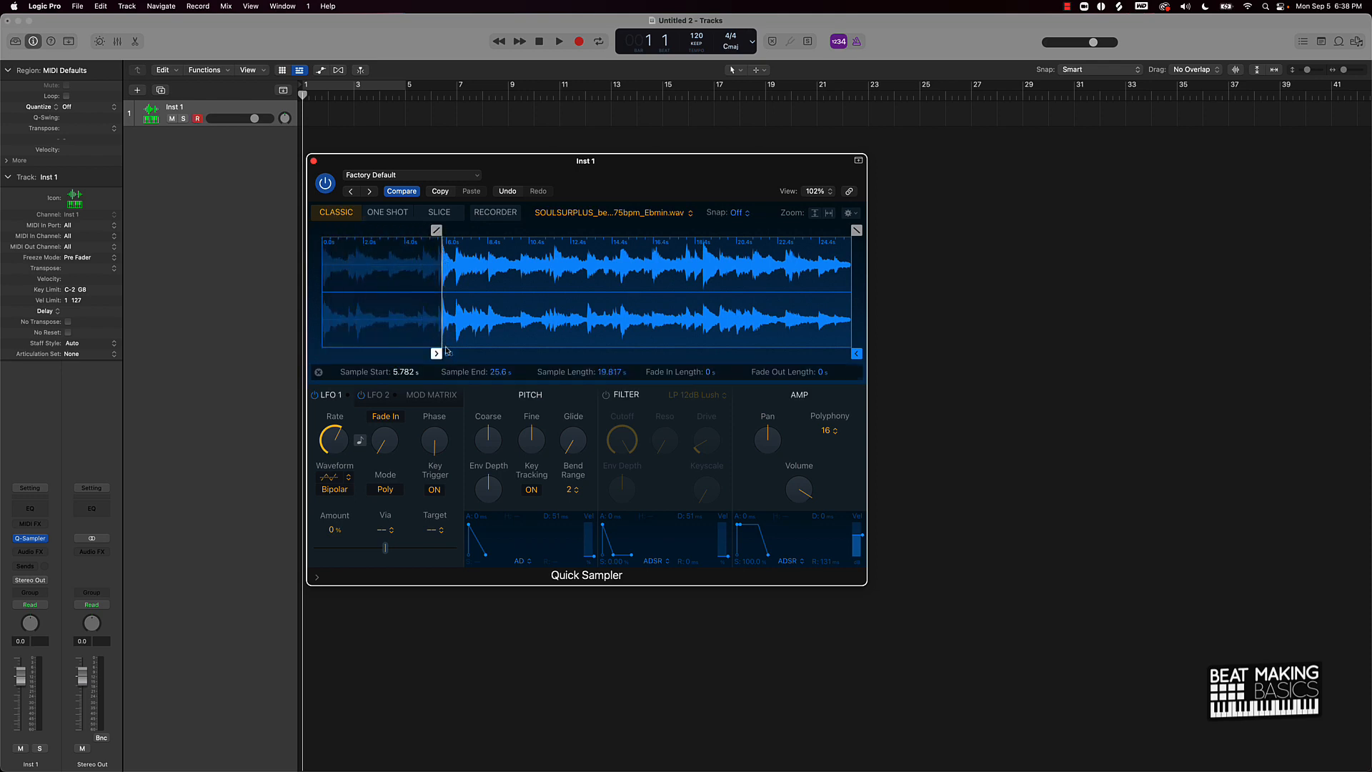
mouse_move(436, 352)
mouse_down()
mouse_move(640, 347)
mouse_move(587, 340)
mouse_up()
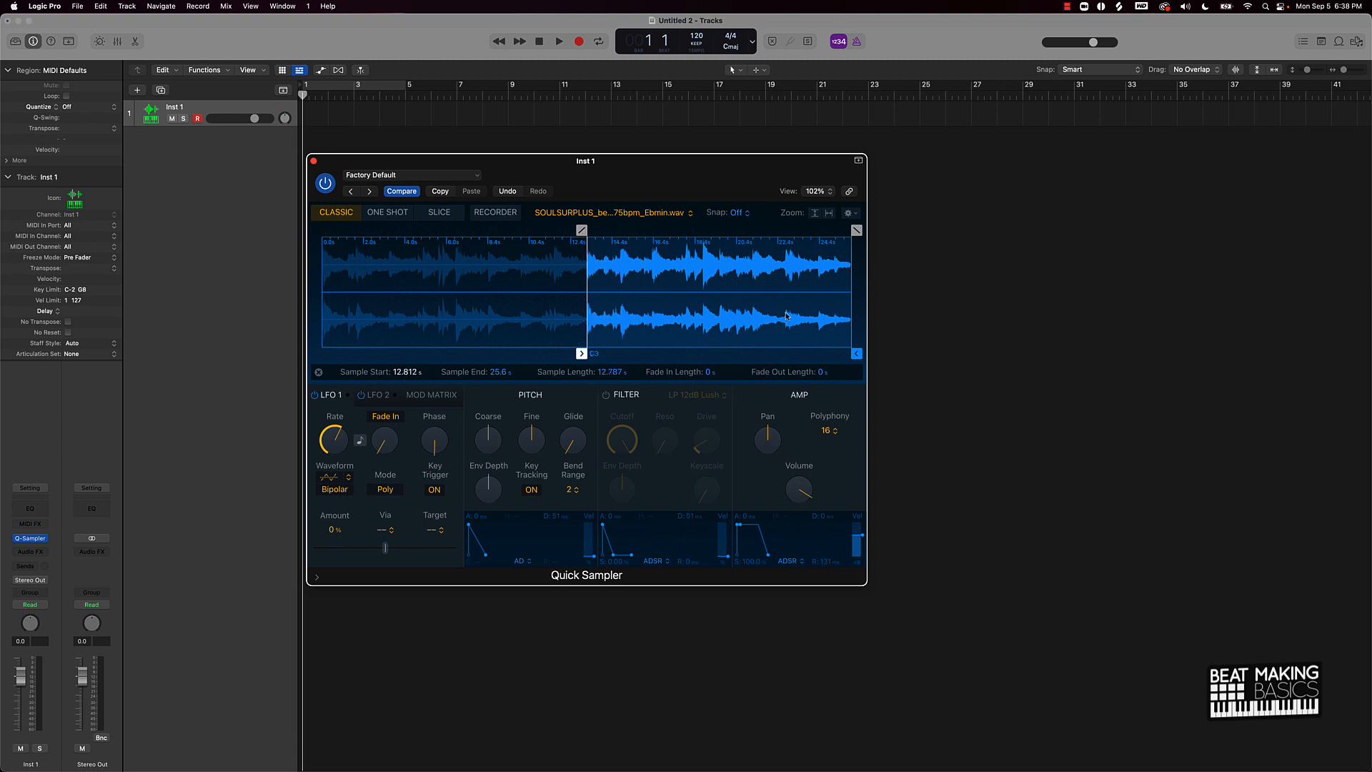
drag(861, 355, 700, 355)
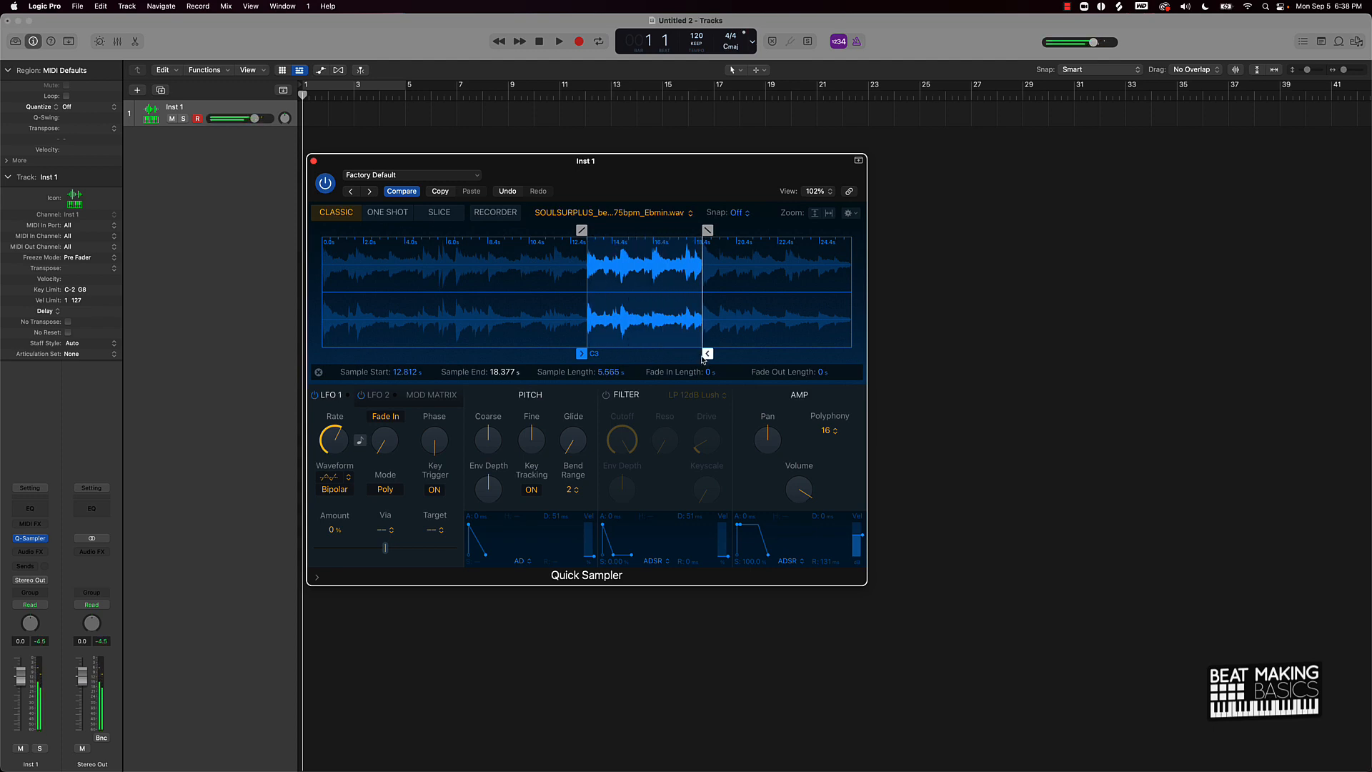
Step: Show the on-screen piano keyboard, place it beside the Quick Sampler window, and widen it to display more octaves
key(super+k)
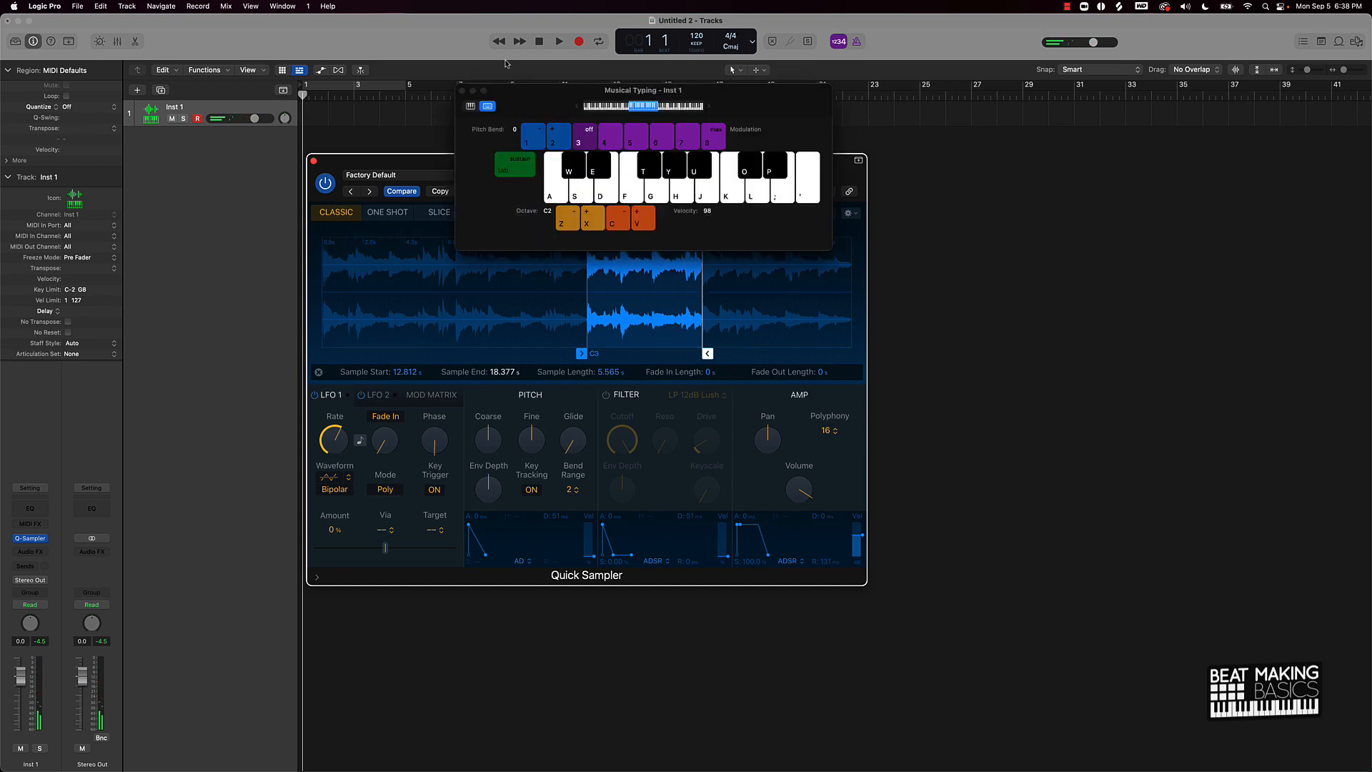
click(467, 107)
drag(504, 93, 924, 168)
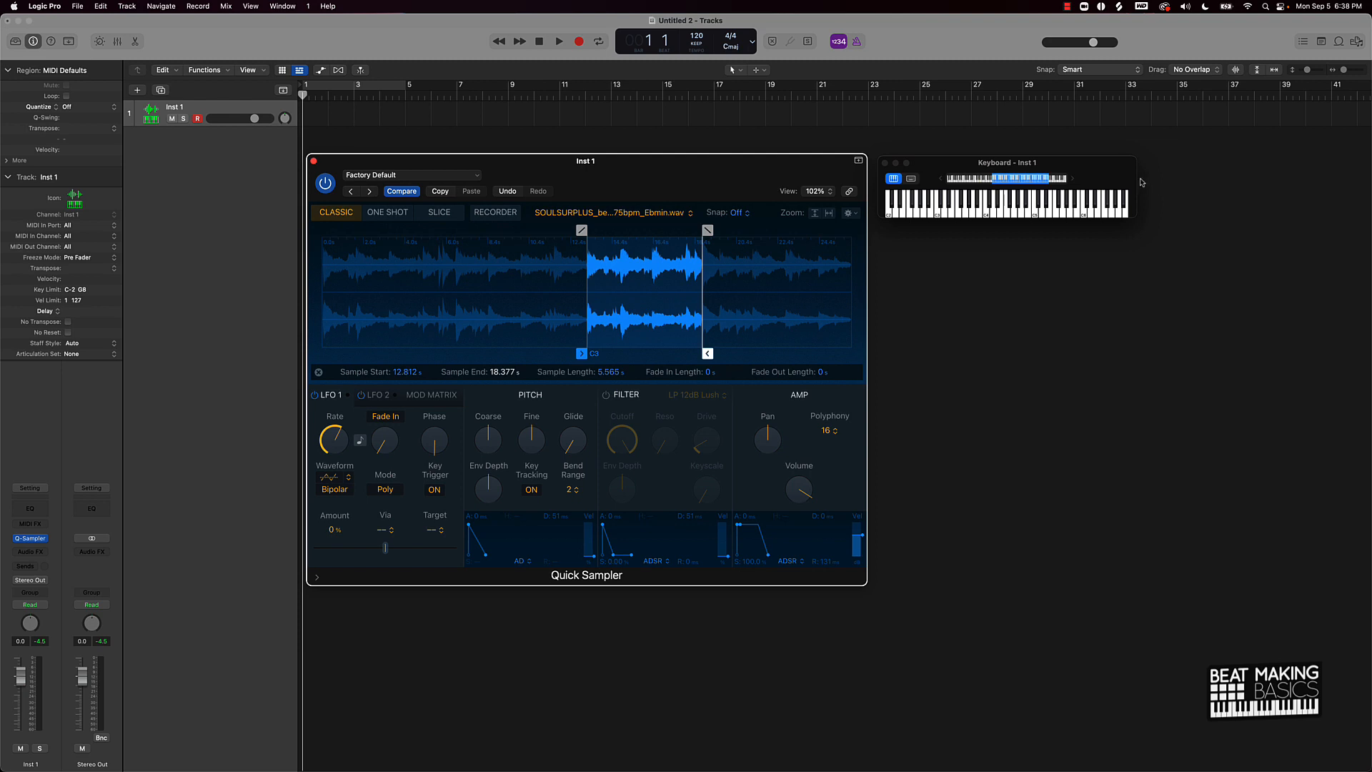
drag(1137, 178, 1331, 187)
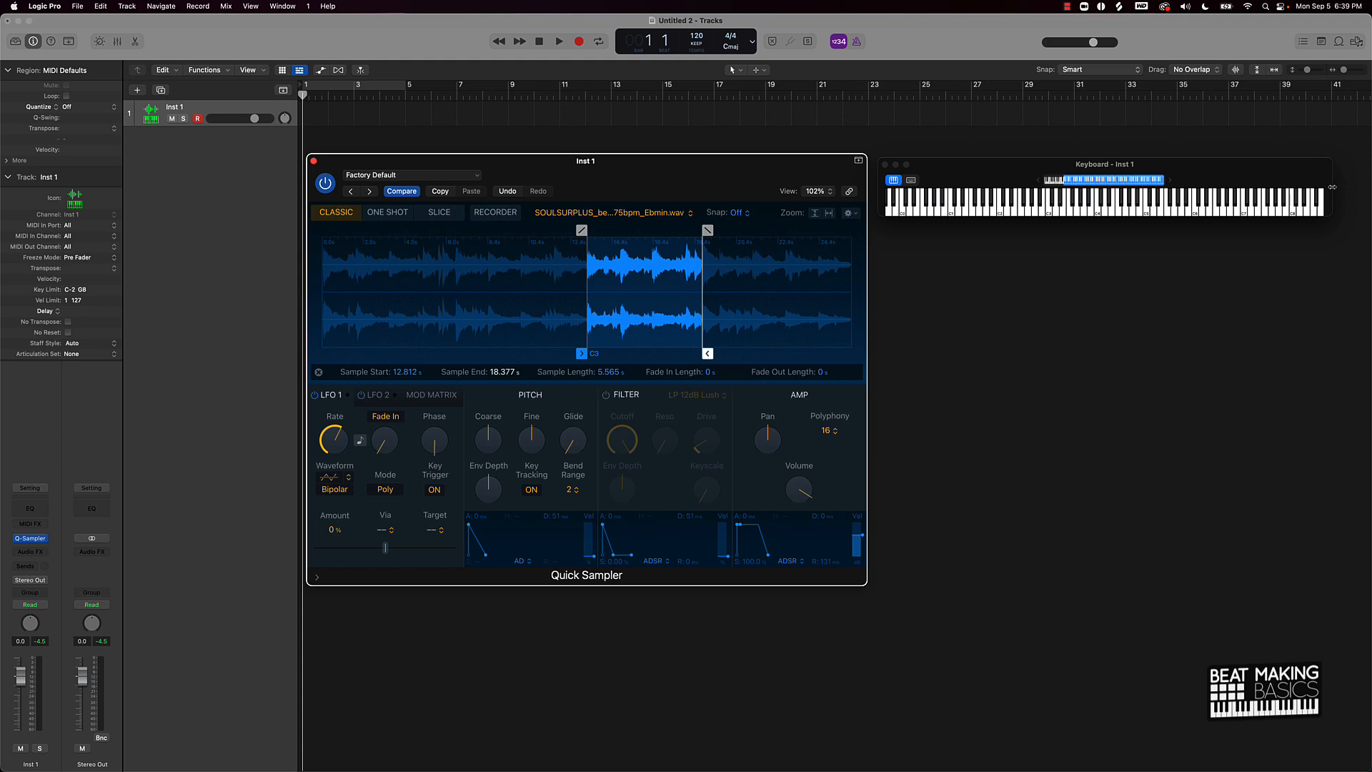
Step: Switch Quick Sampler to One Shot mode, add a 0.49 s fade-out, and set the sample end to 15.967 s
click(387, 213)
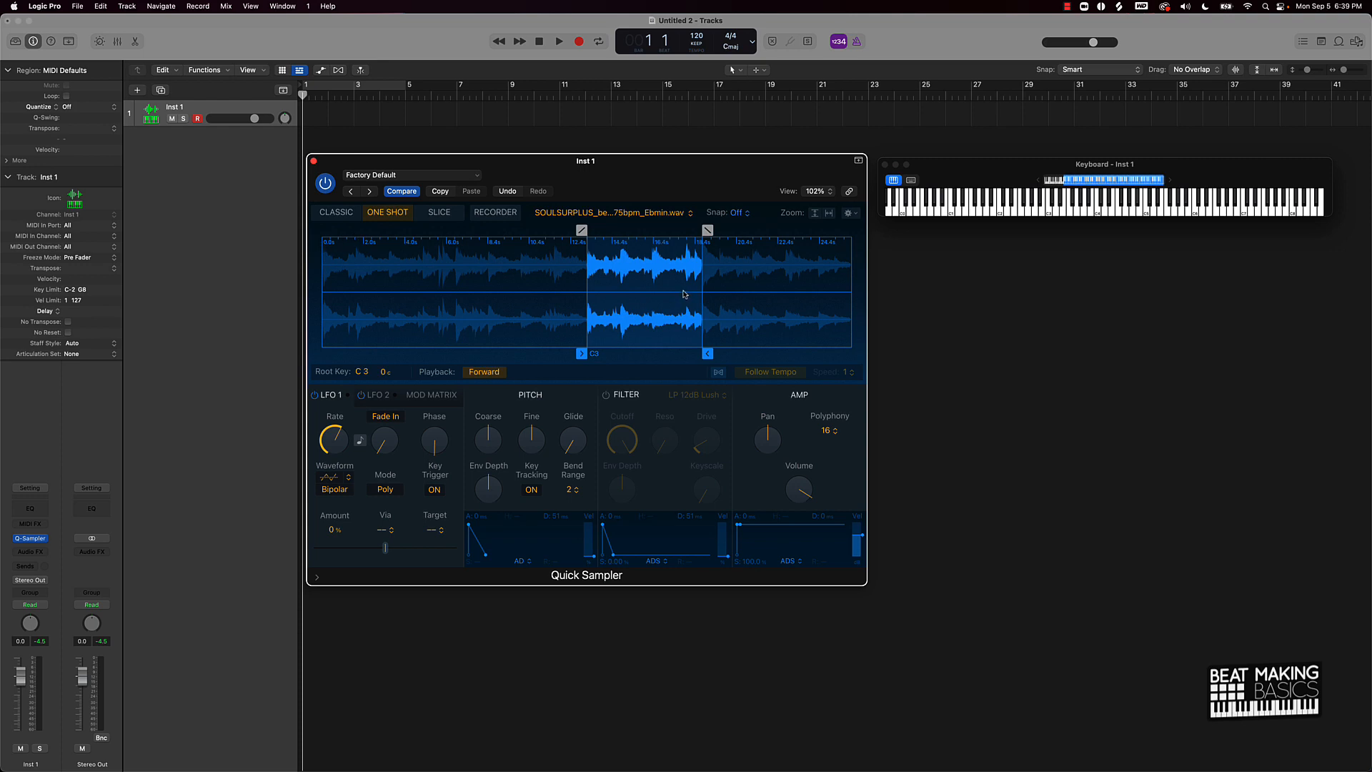
mouse_move(706, 353)
mouse_down()
mouse_move(596, 353)
mouse_move(608, 353)
mouse_up()
drag(608, 229, 598, 229)
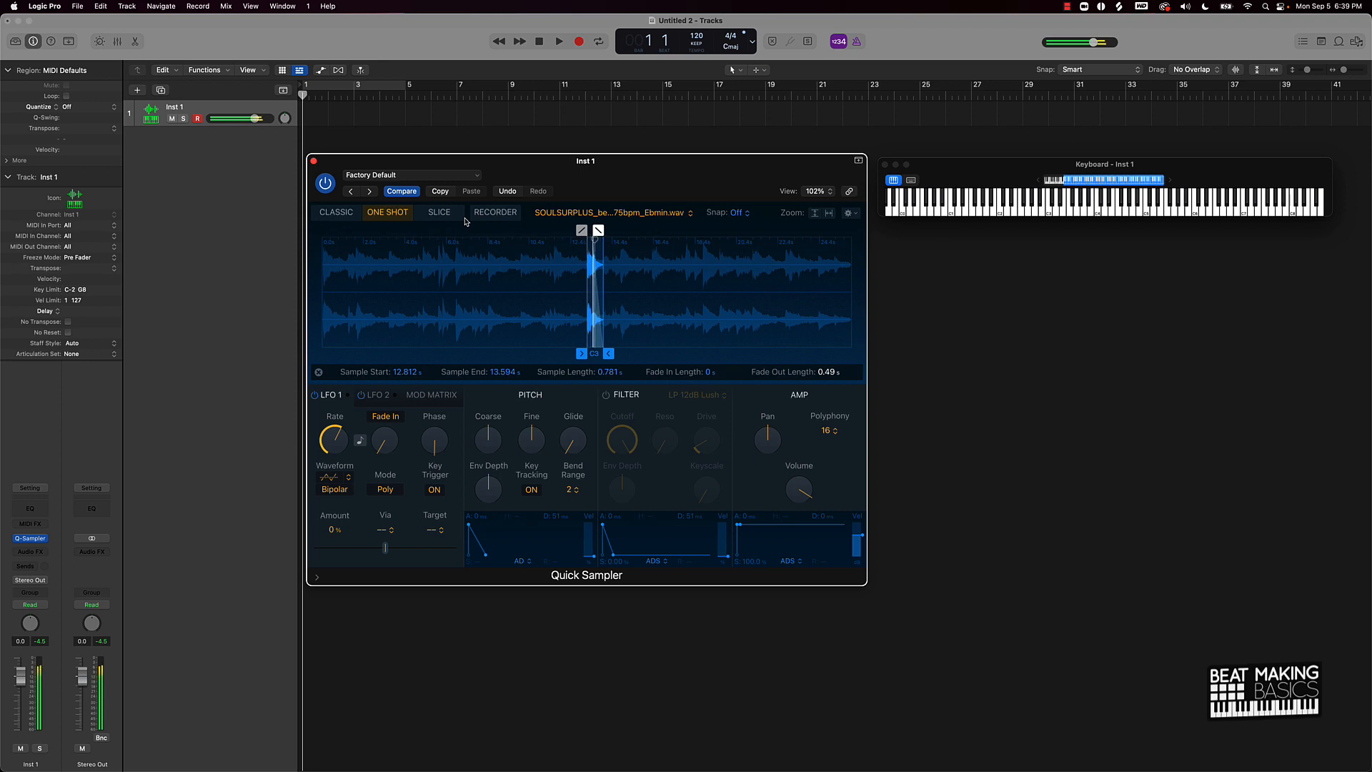
mouse_move(609, 353)
mouse_down()
mouse_move(691, 348)
mouse_move(660, 345)
mouse_up()
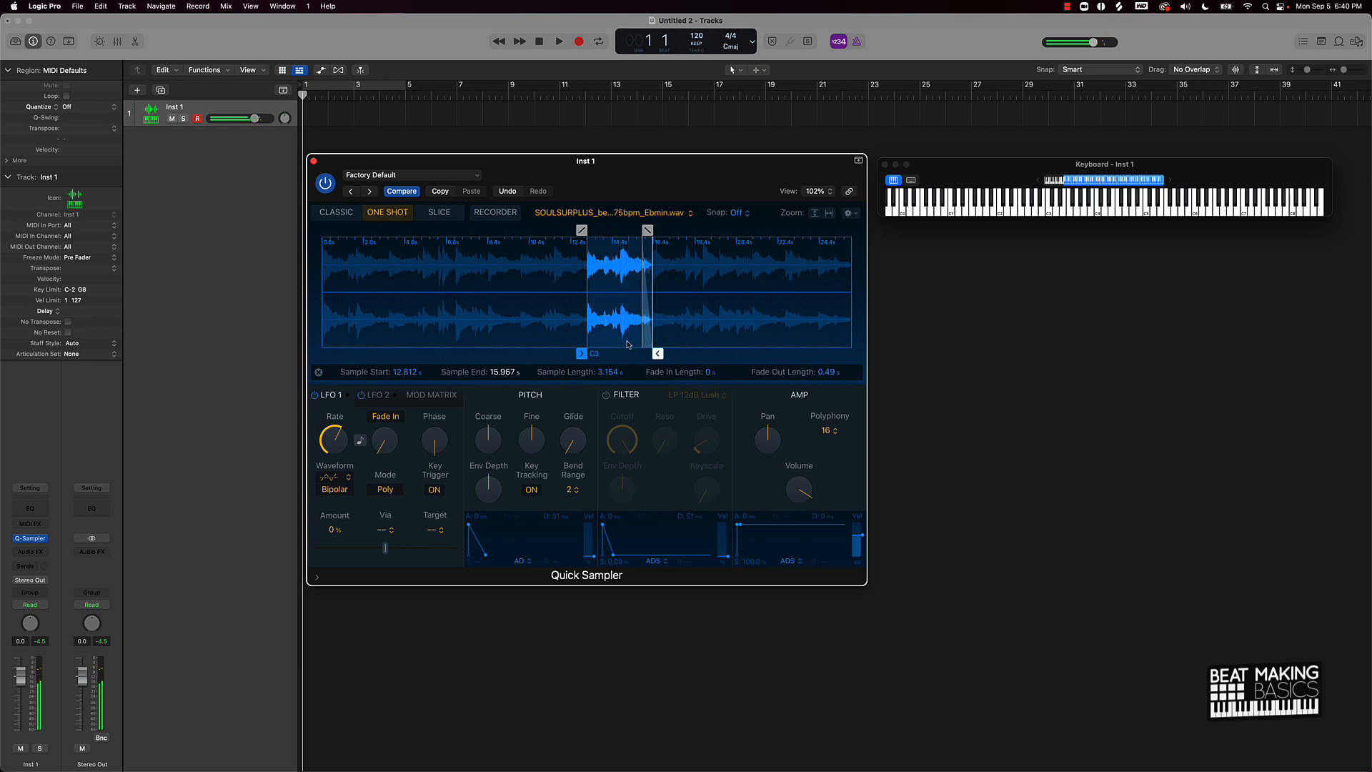
Step: Restore the full sample range with start 0 s, end 25.6 s and fade-out length 0 s
drag(591, 330, 322, 329)
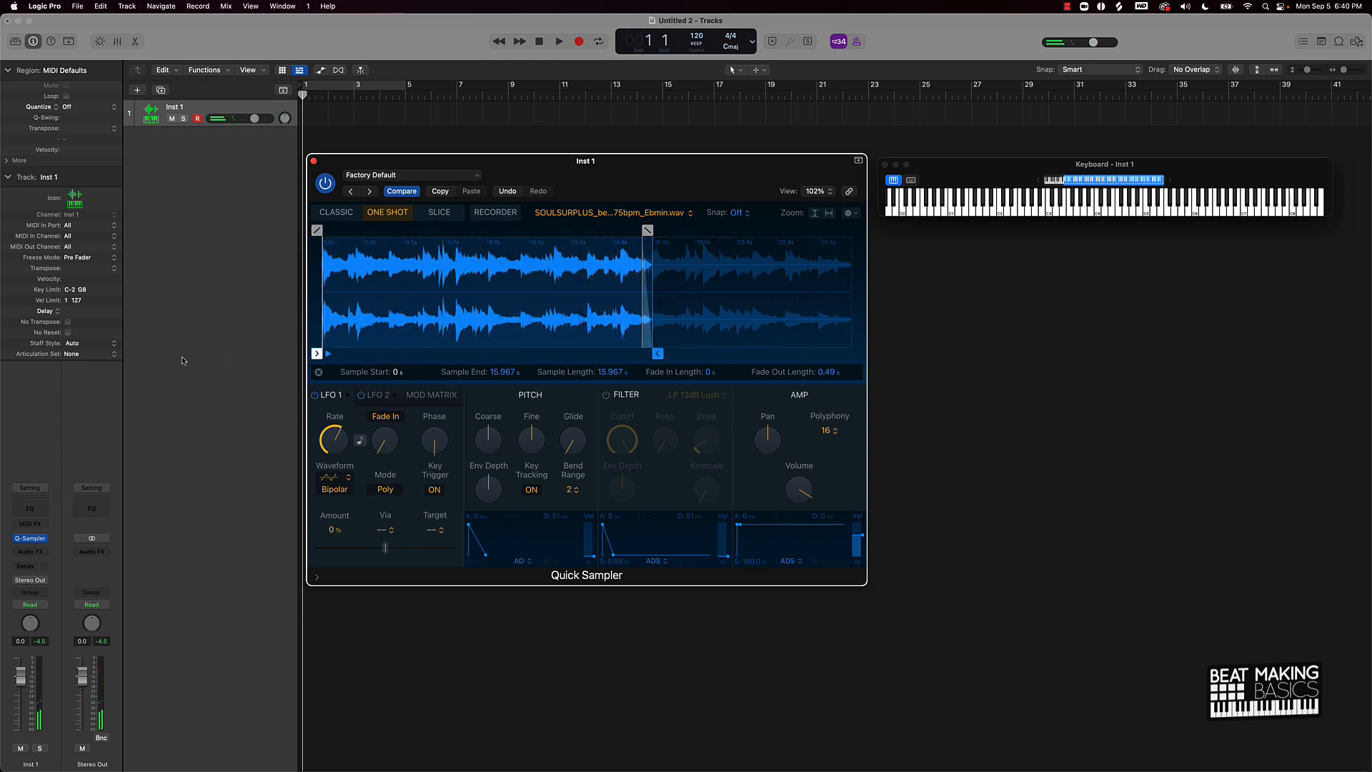
drag(658, 354, 856, 354)
drag(846, 230, 856, 229)
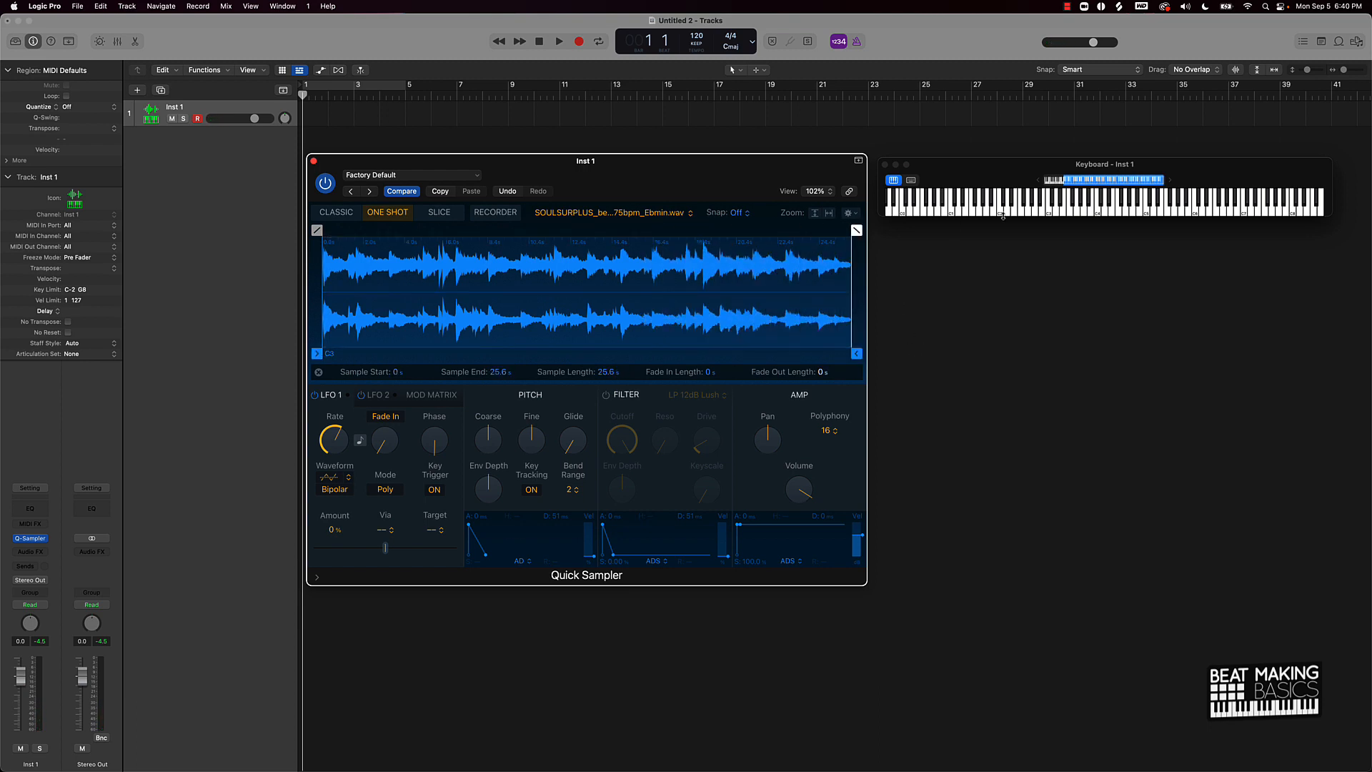
Step: Switch Quick Sampler to Slice mode and audition the first slices, including D1, on the on-screen keyboard
click(439, 213)
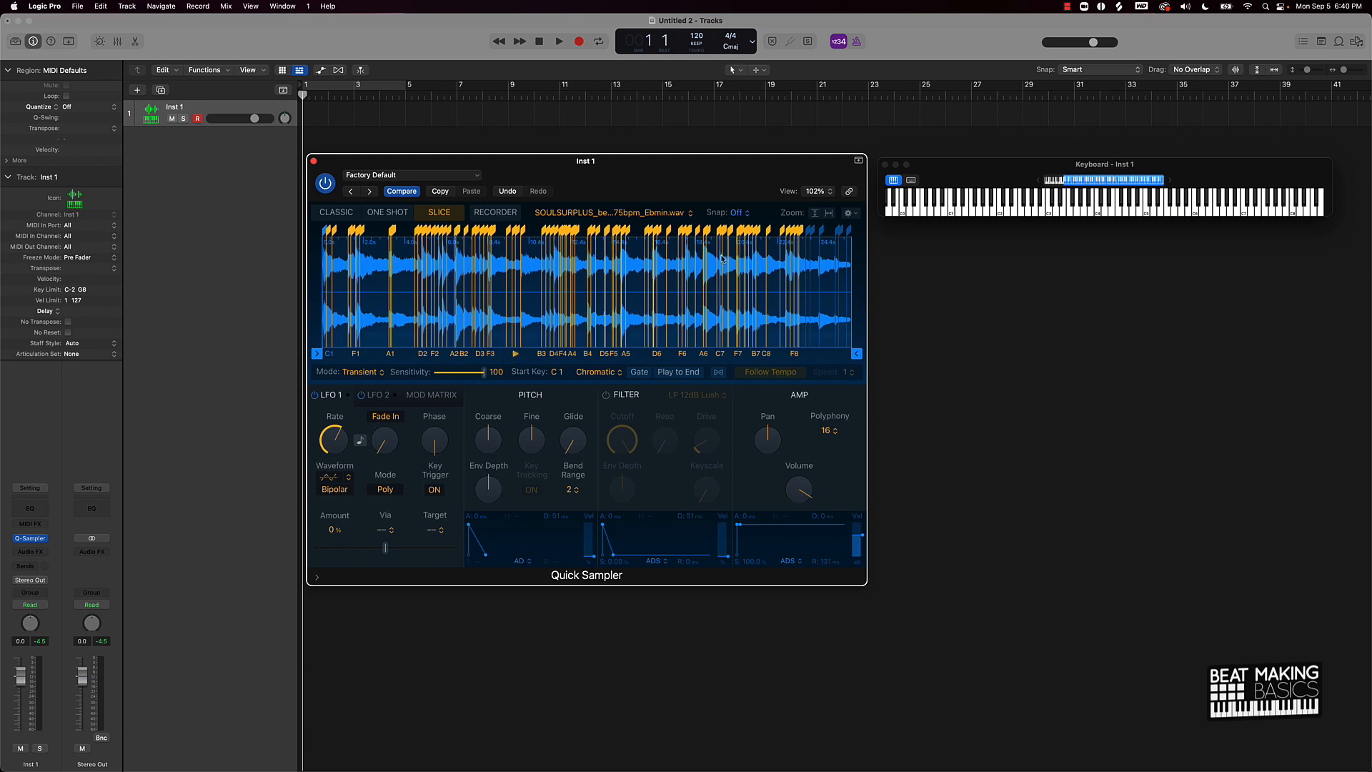
click(956, 214)
scroll(374, 309, up, 10)
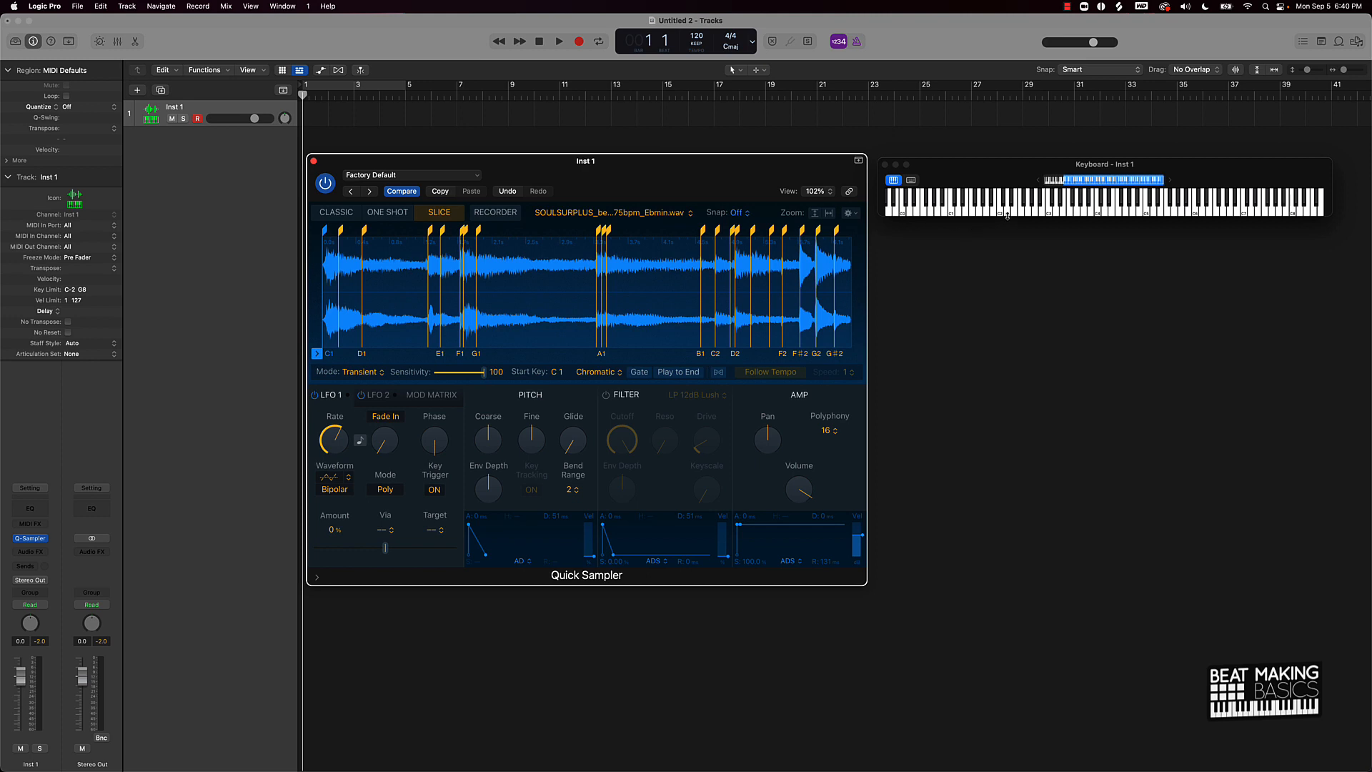
click(958, 212)
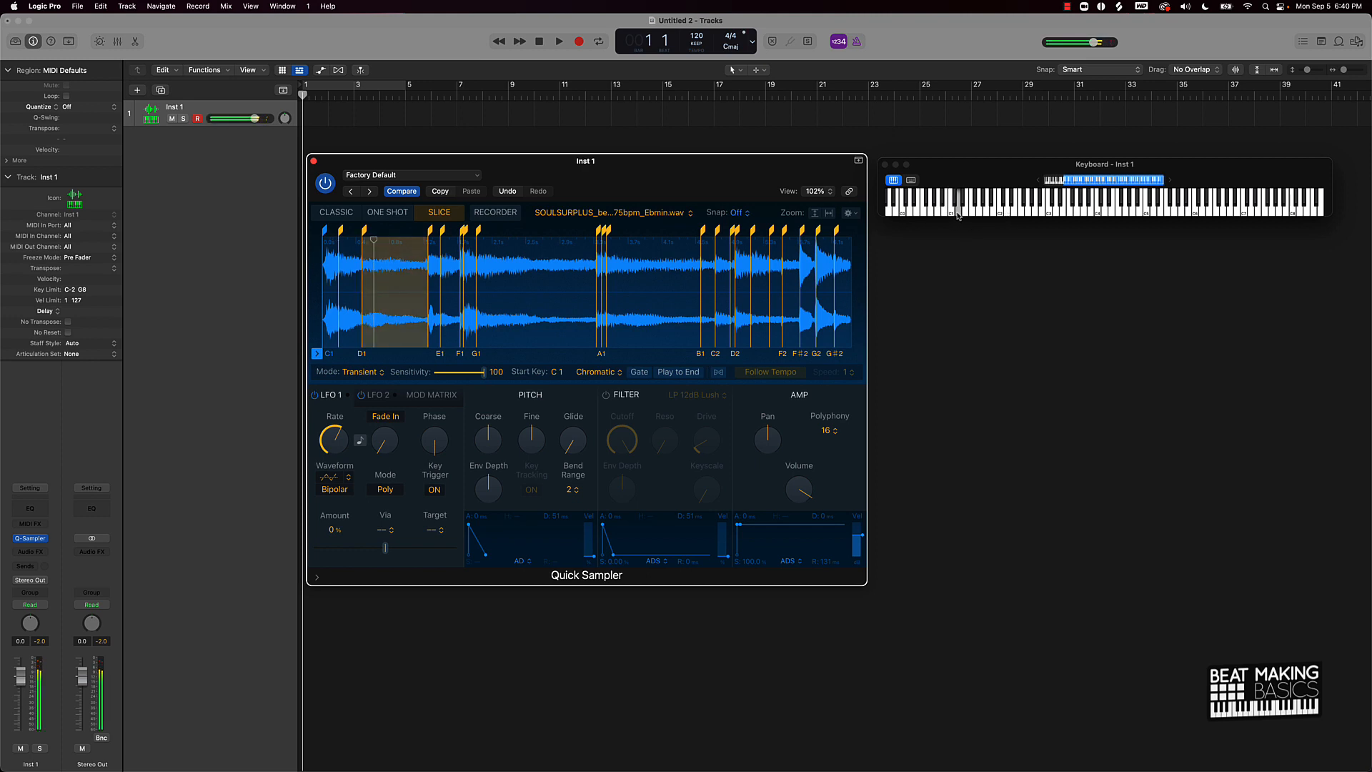
click(958, 213)
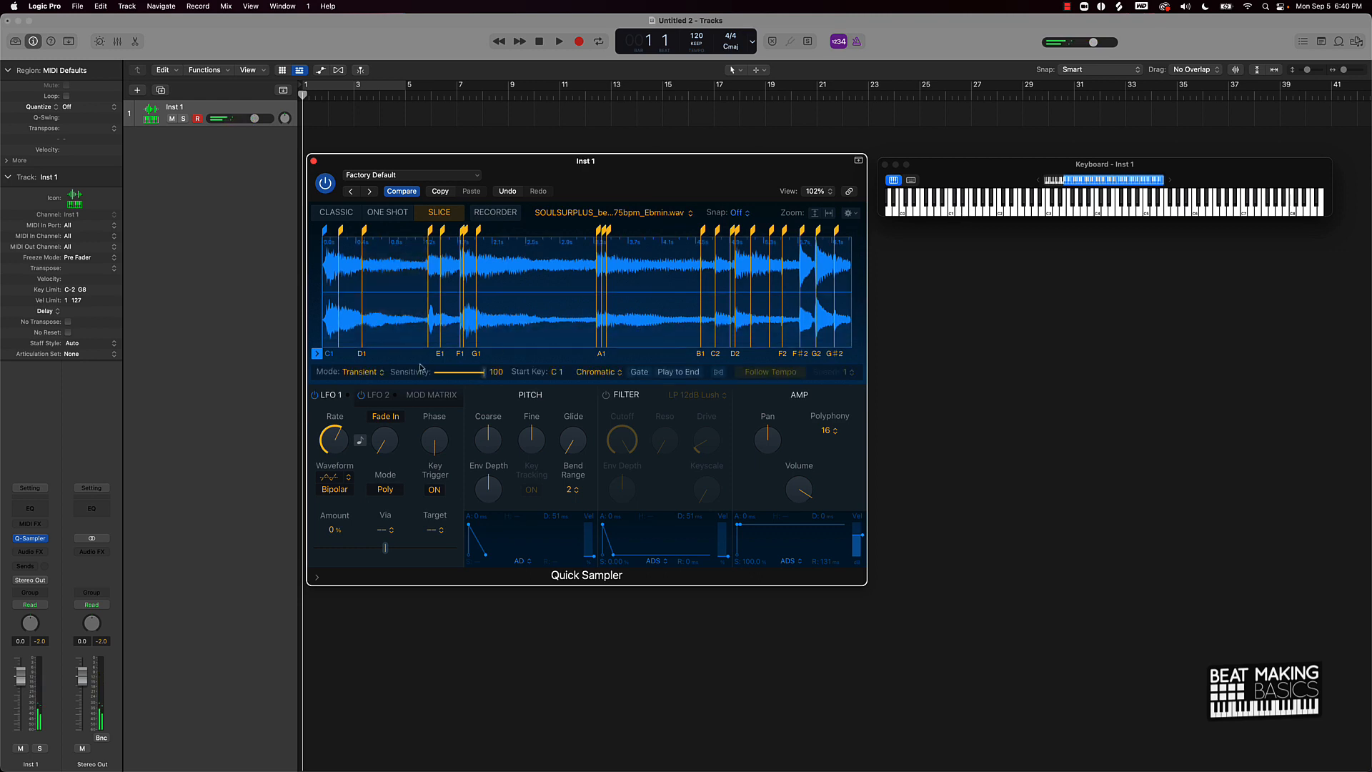
click(965, 213)
Step: Set the transient slicing sensitivity to 0 so the waveform has no automatic slice markers
scroll(490, 293, down, 5)
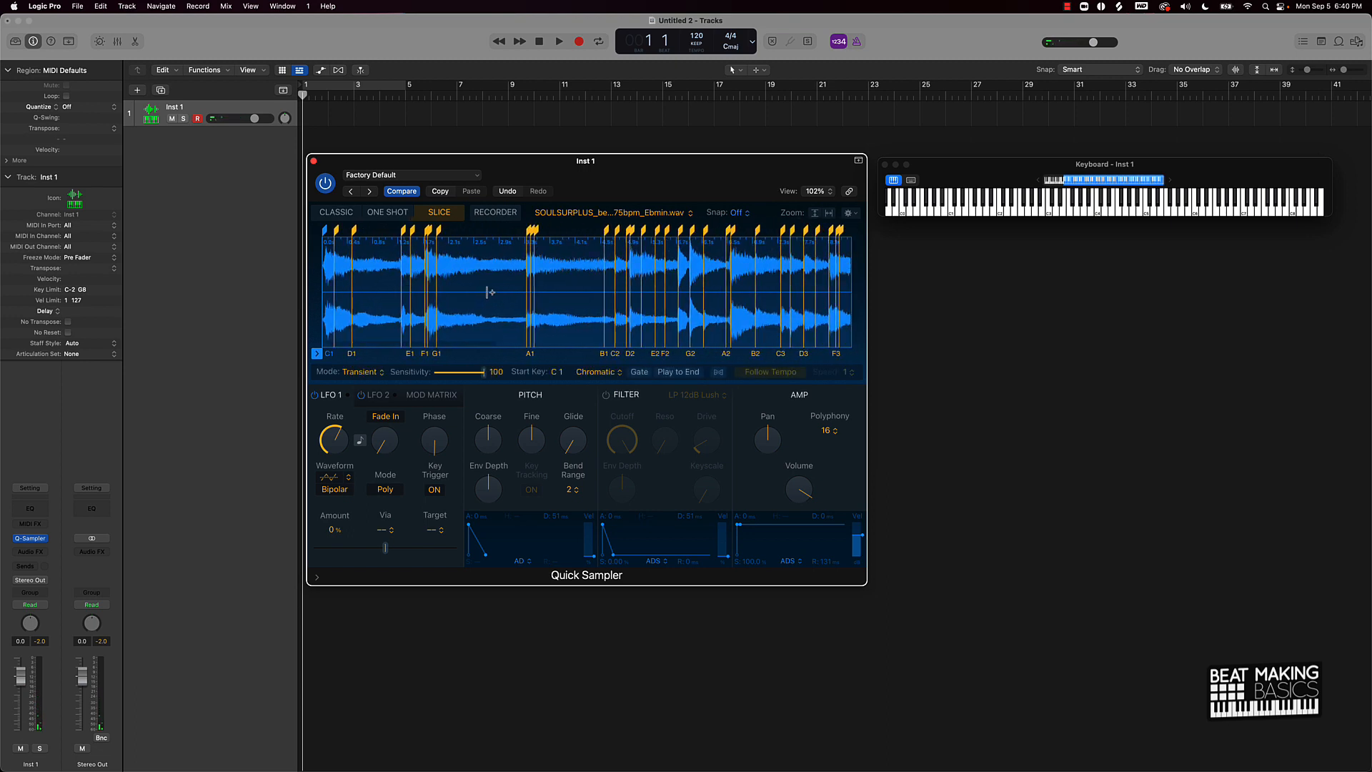
scroll(490, 292, down, 2)
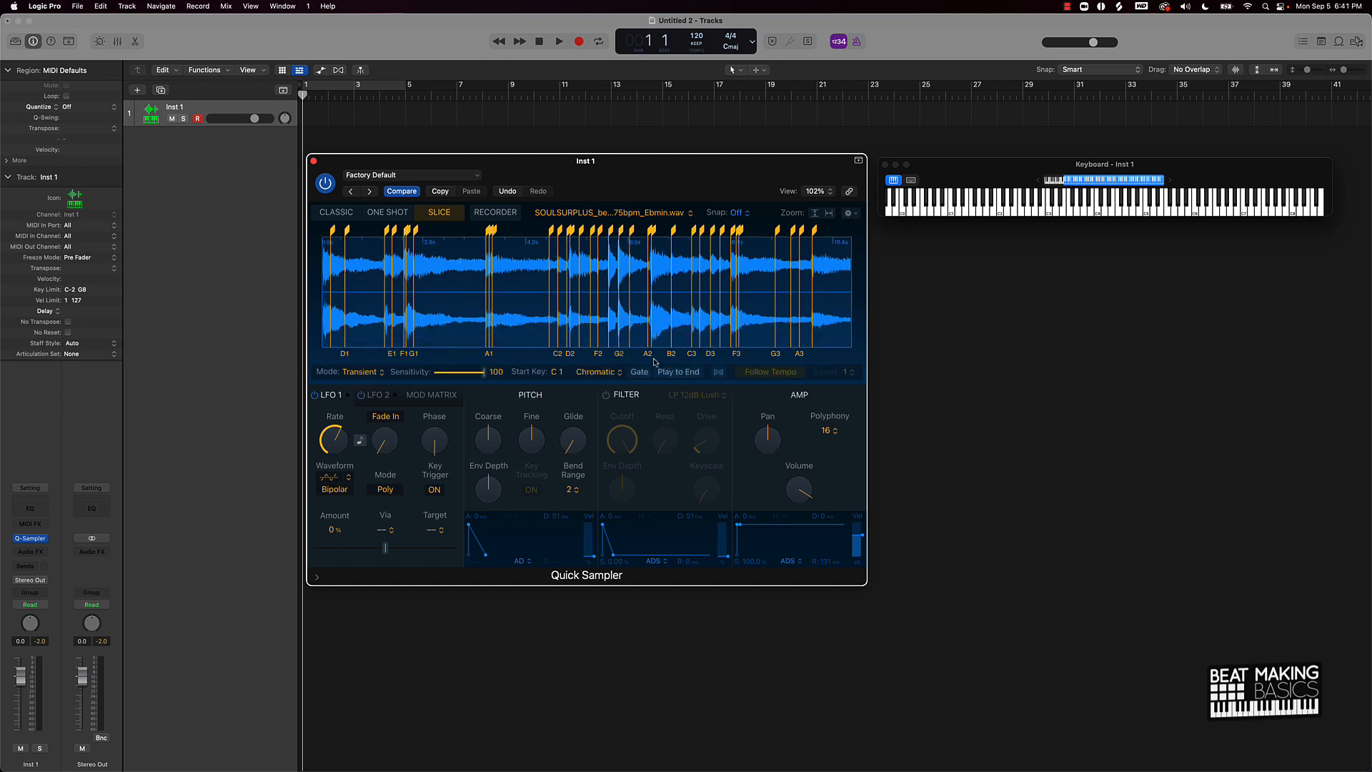
drag(483, 371, 381, 376)
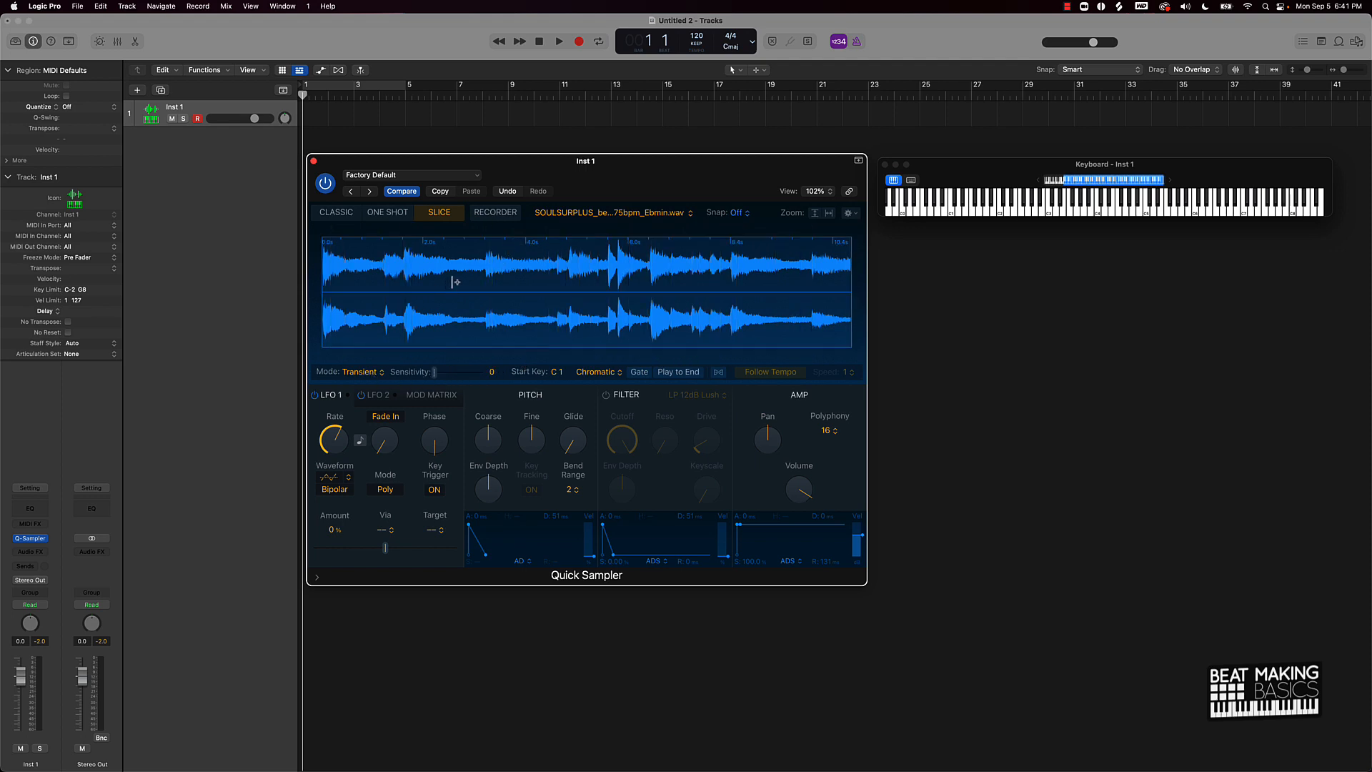
Step: Add a slice marker at the sharp transient near 5.82 s and fine-tune its position on the attack
scroll(455, 282, up, 6)
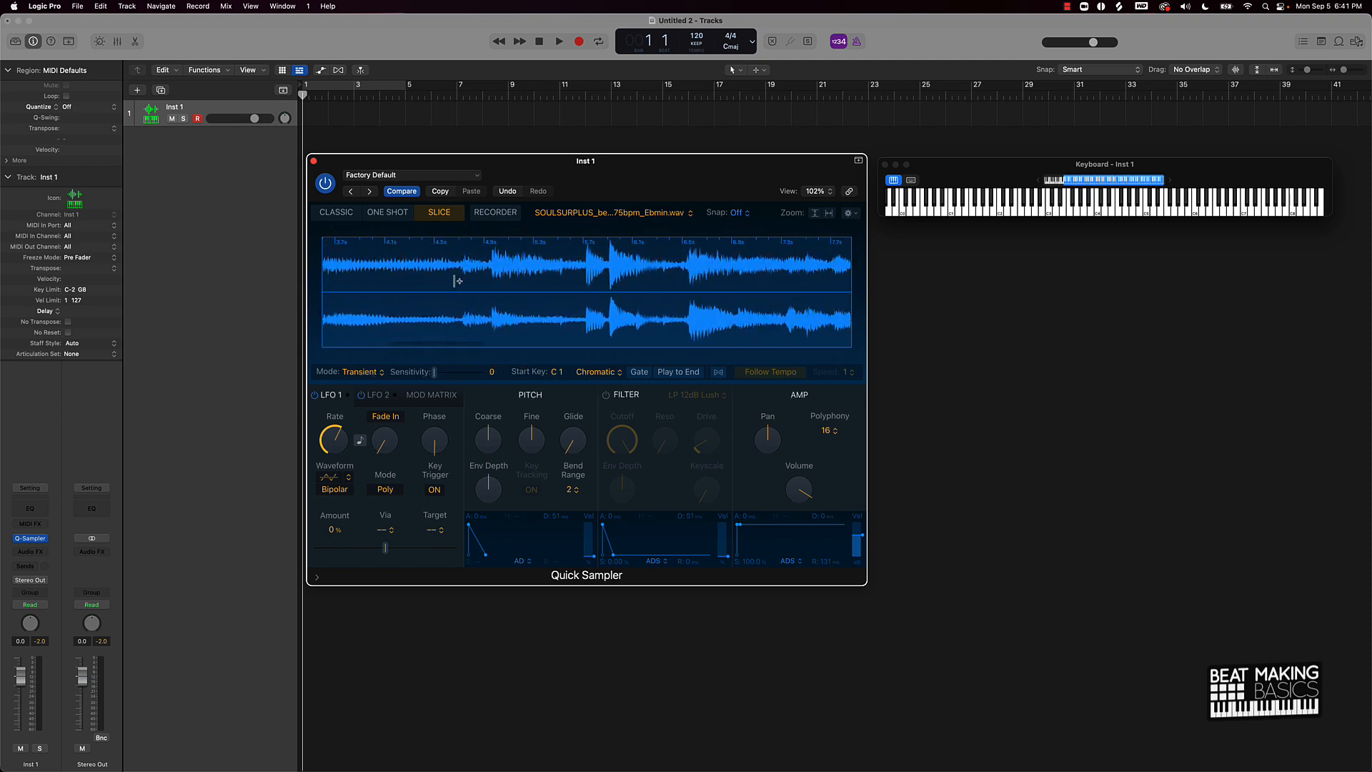
scroll(455, 281, up, 5)
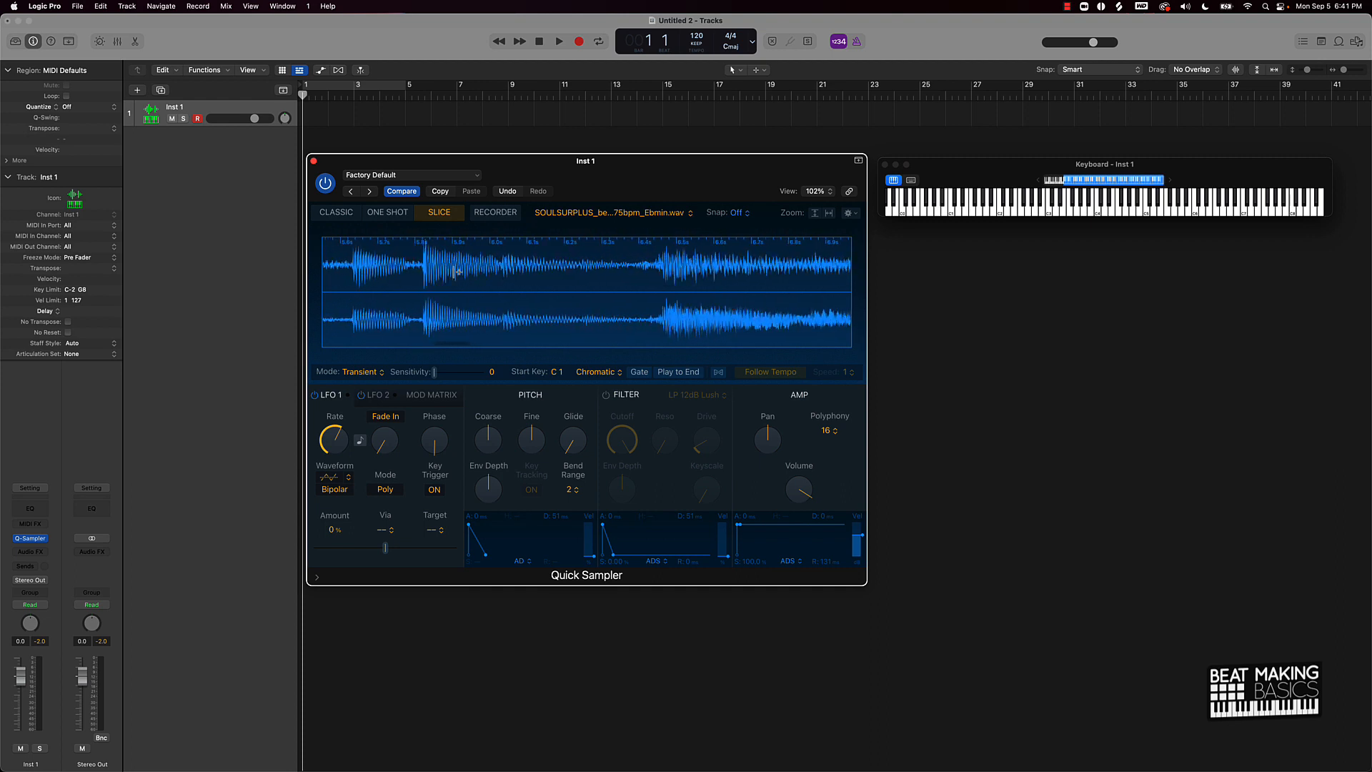
scroll(456, 271, up, 6)
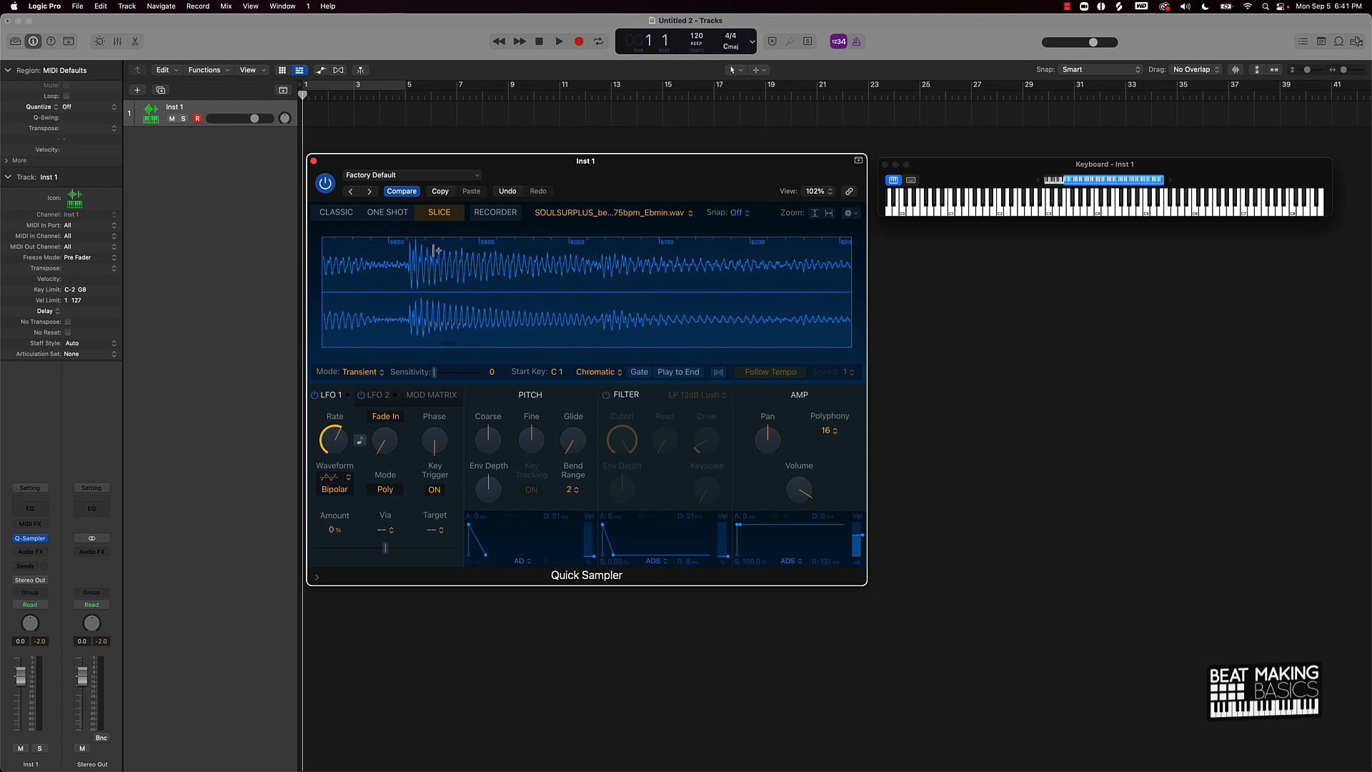
scroll(435, 250, up, 4)
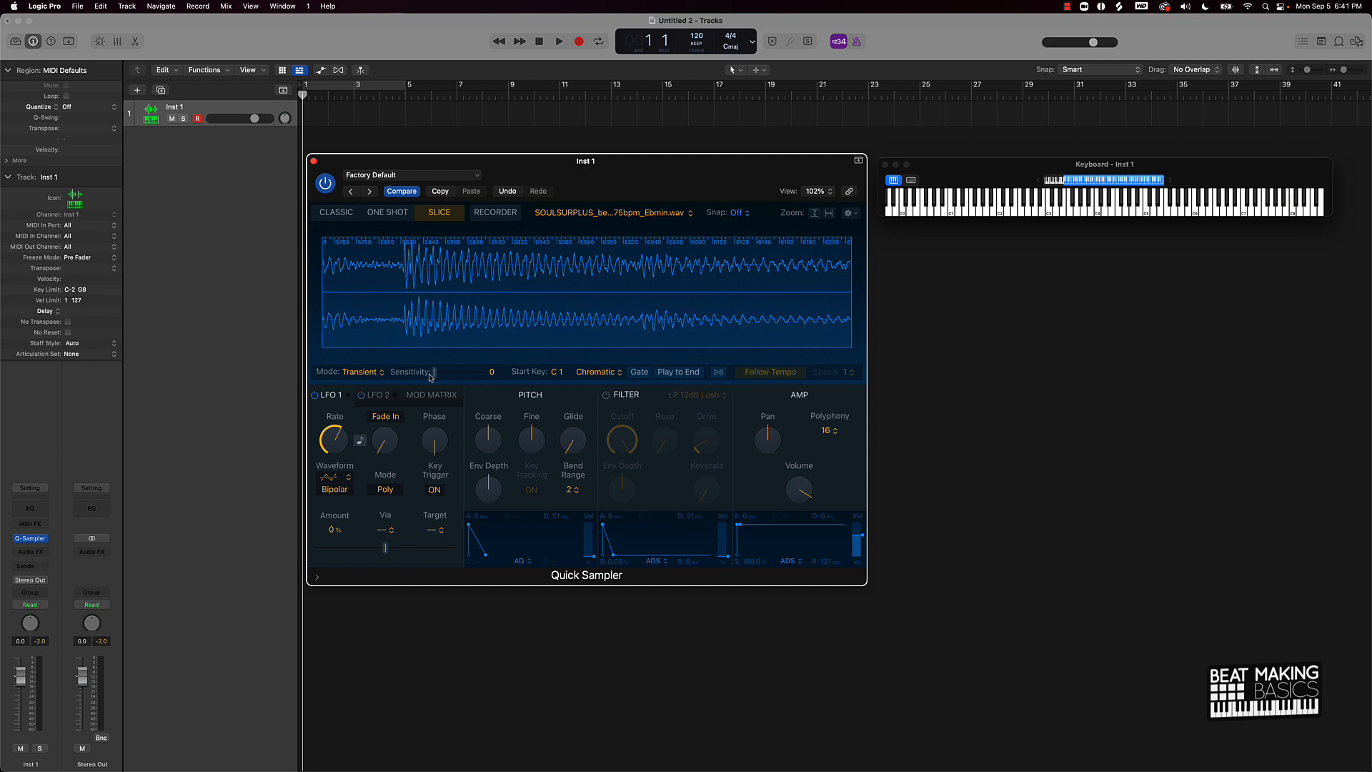
click(405, 256)
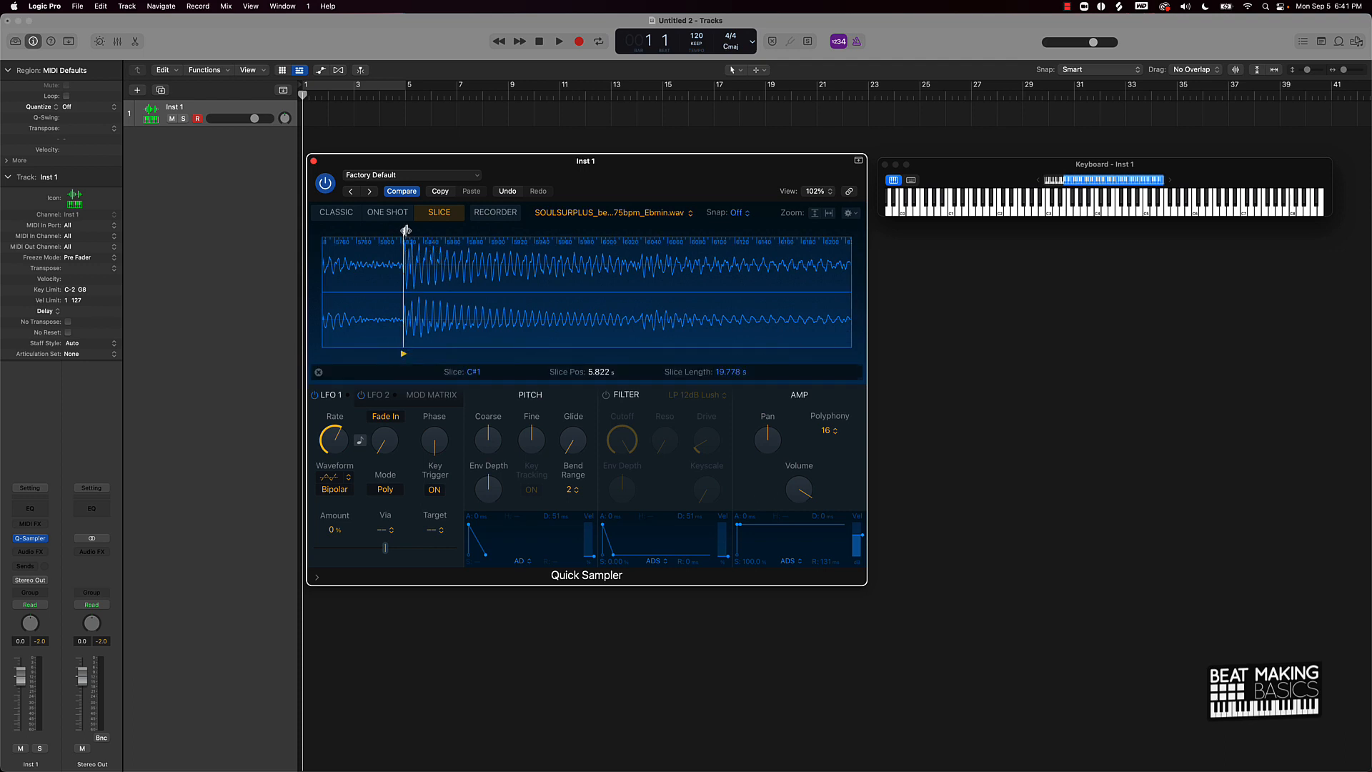
mouse_move(405, 230)
mouse_down()
mouse_move(421, 236)
mouse_move(402, 235)
mouse_up()
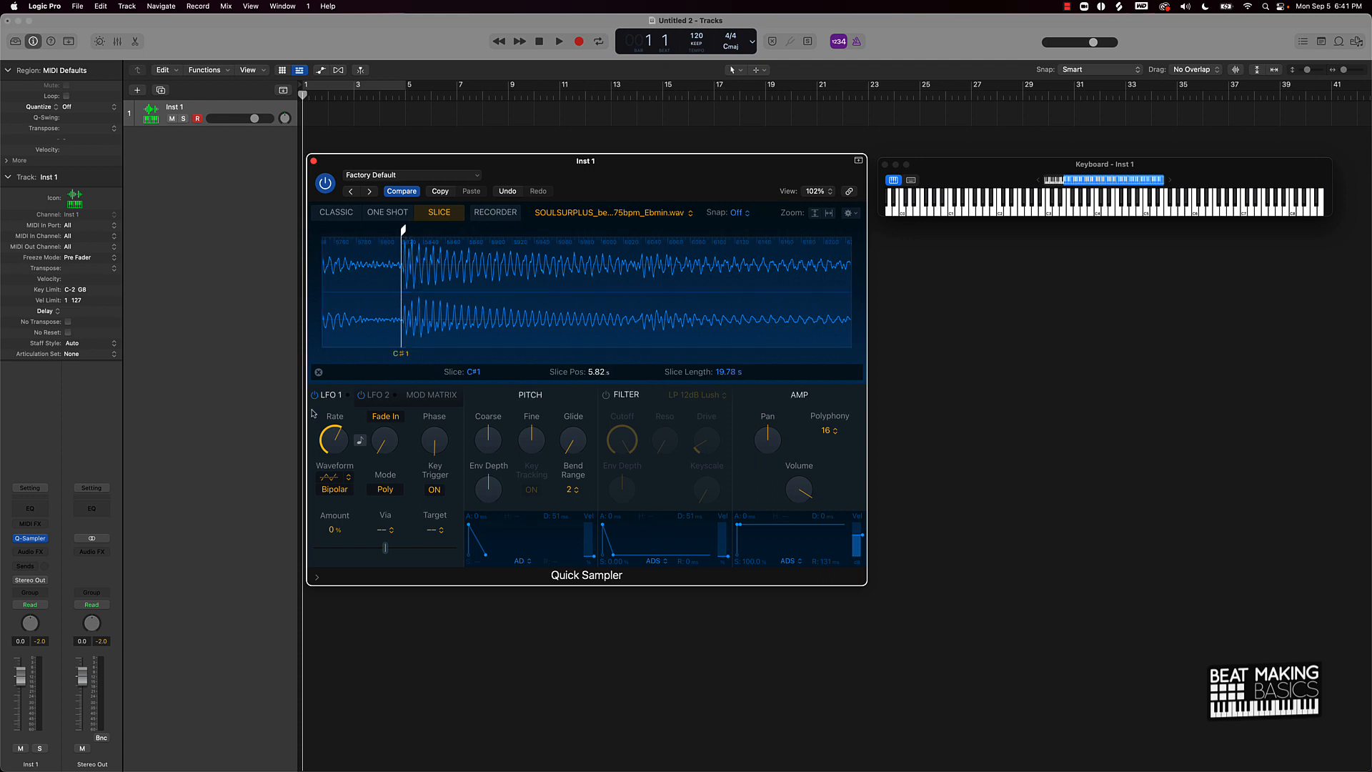
click(319, 372)
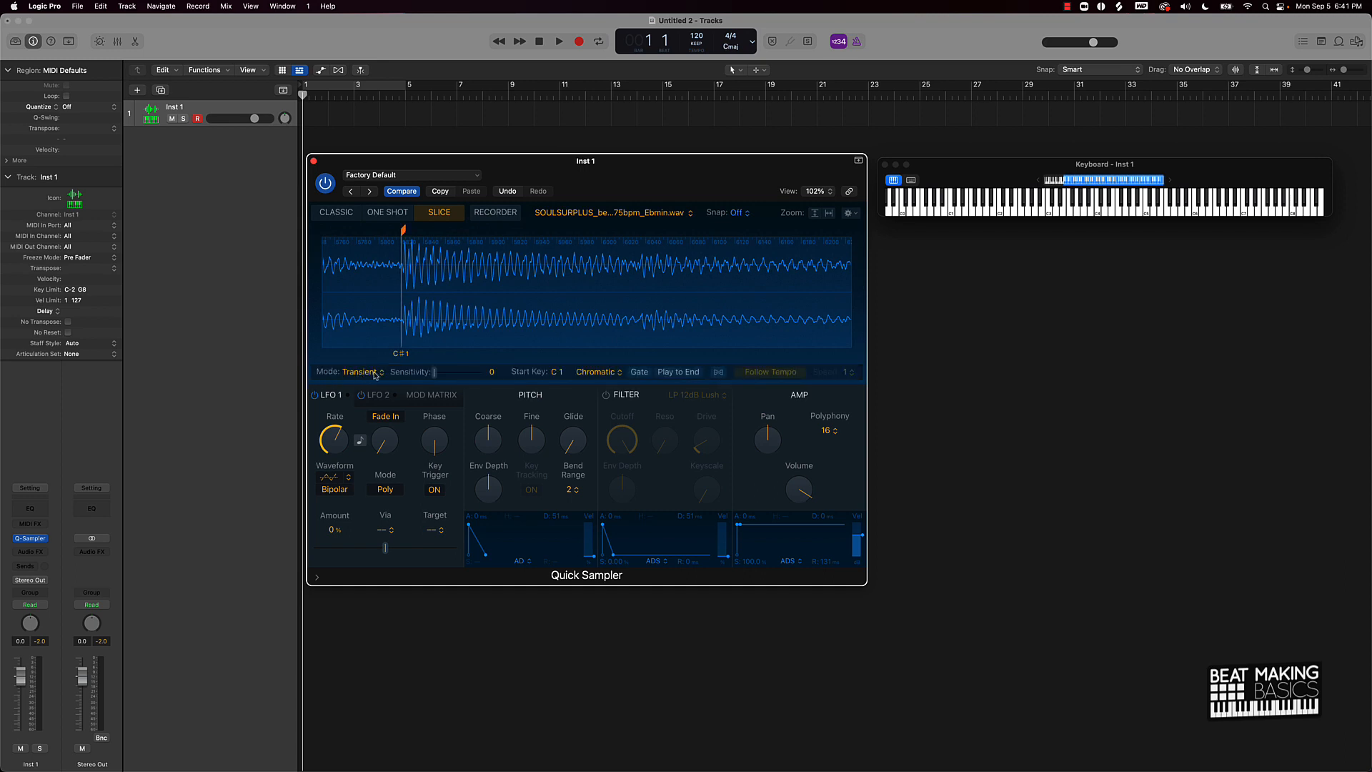
click(363, 372)
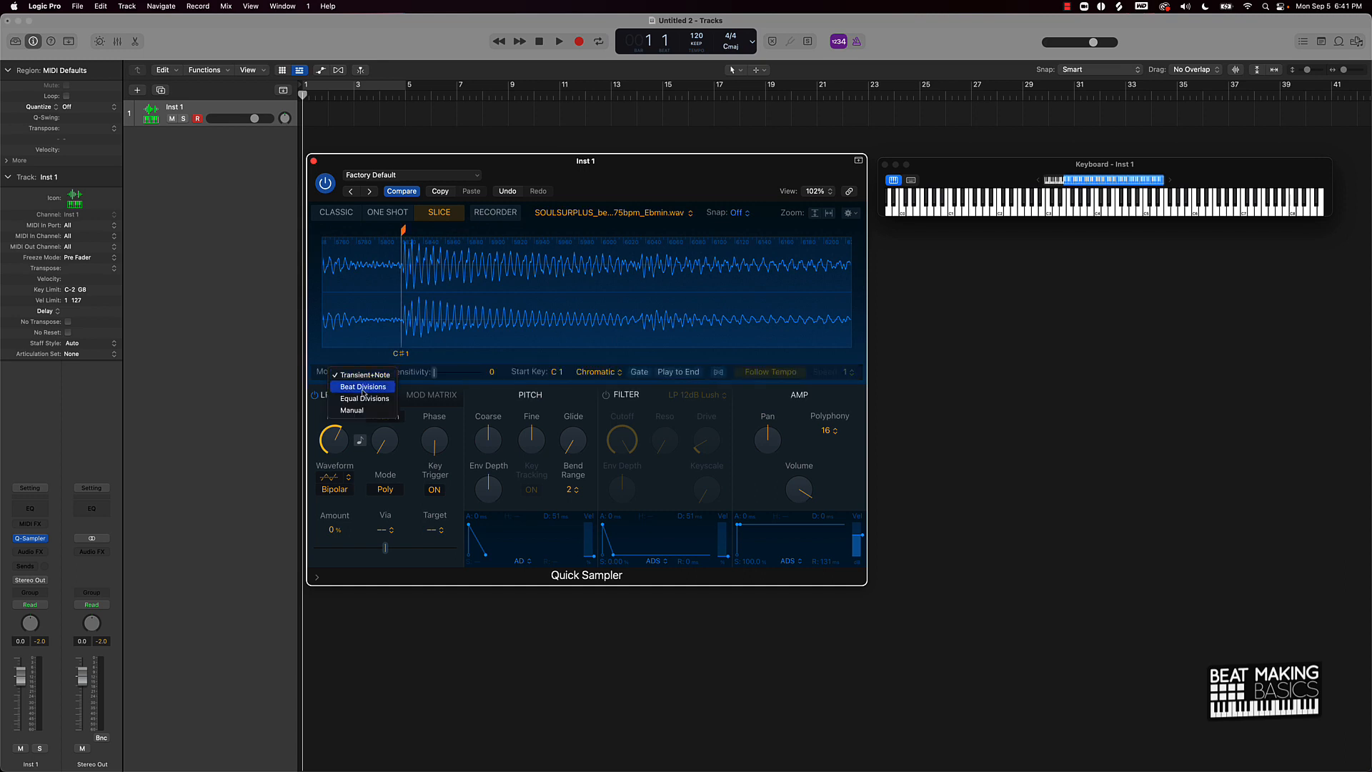
click(369, 354)
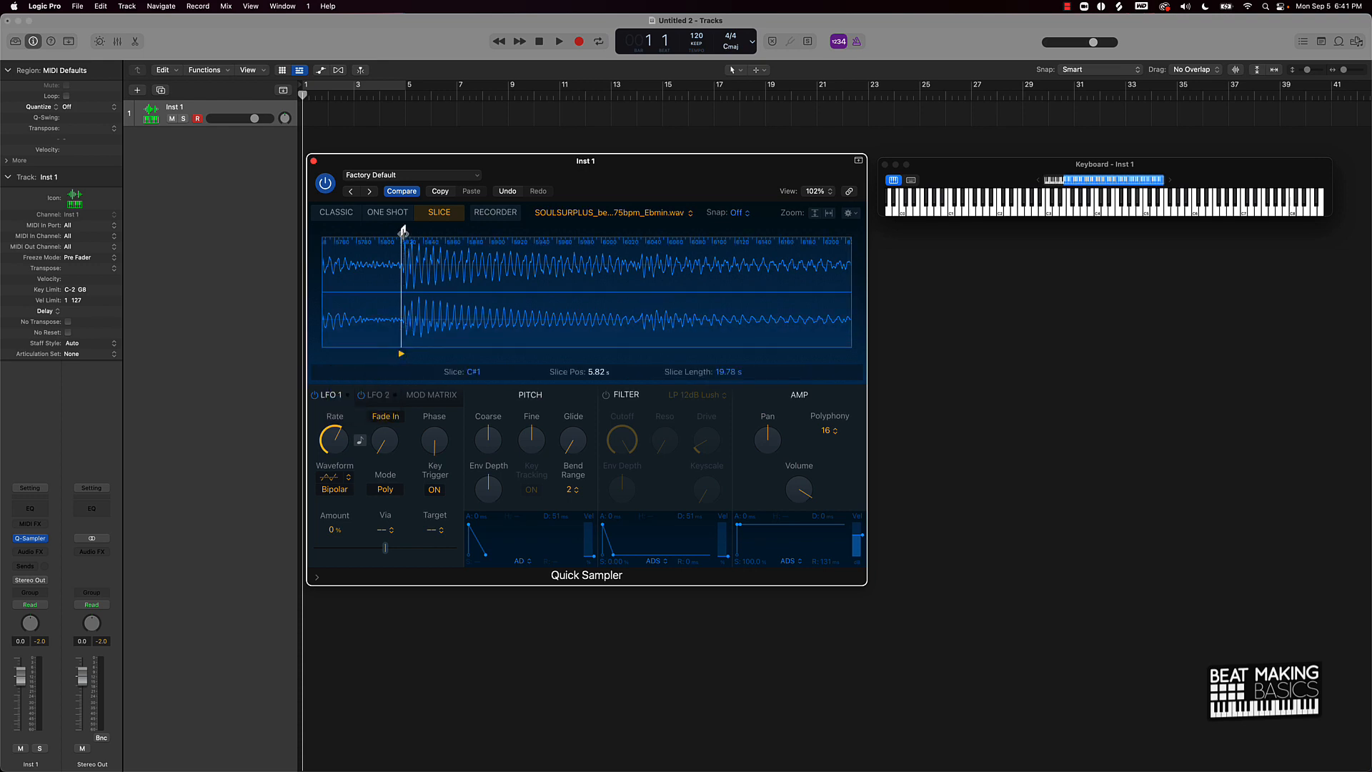
drag(402, 248, 405, 248)
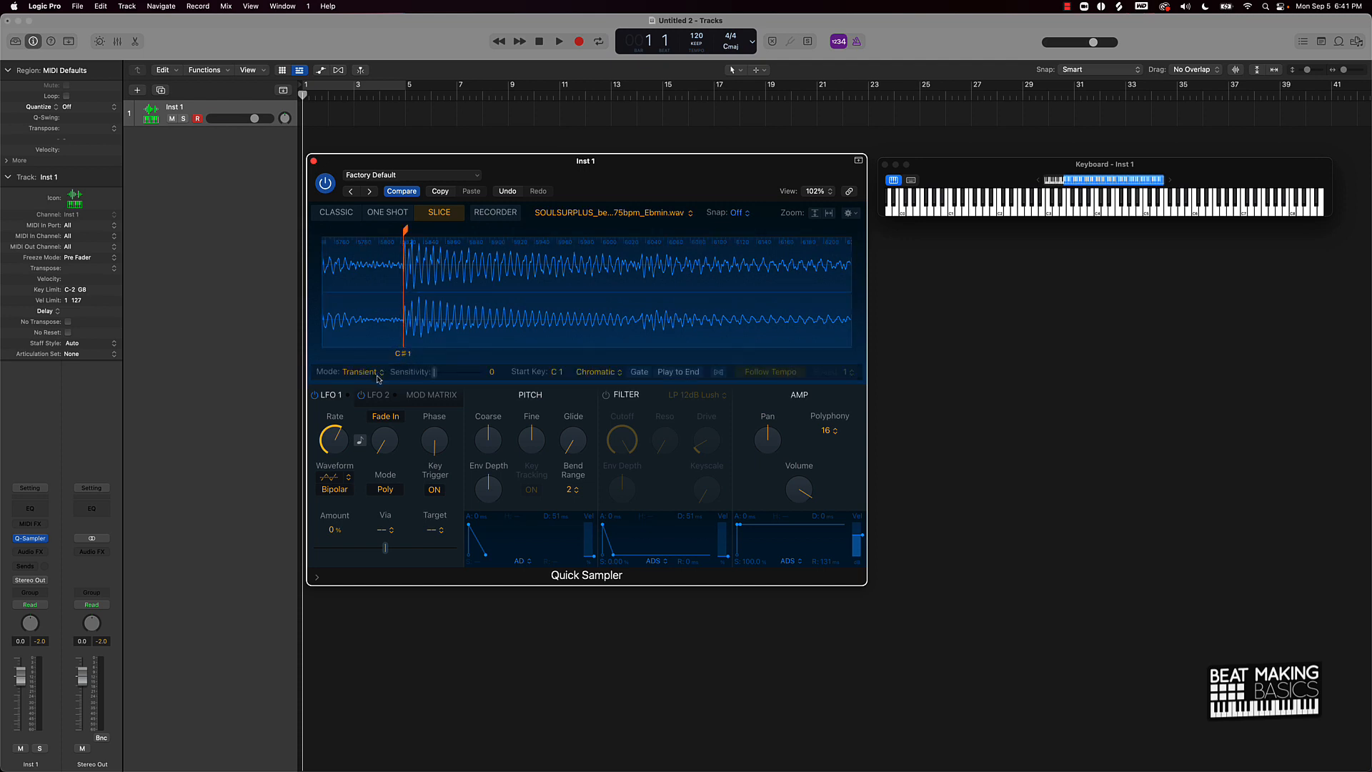
Step: Raise the transient slicing sensitivity to 100 and inspect the resulting slice markers along the waveform
drag(433, 374, 505, 373)
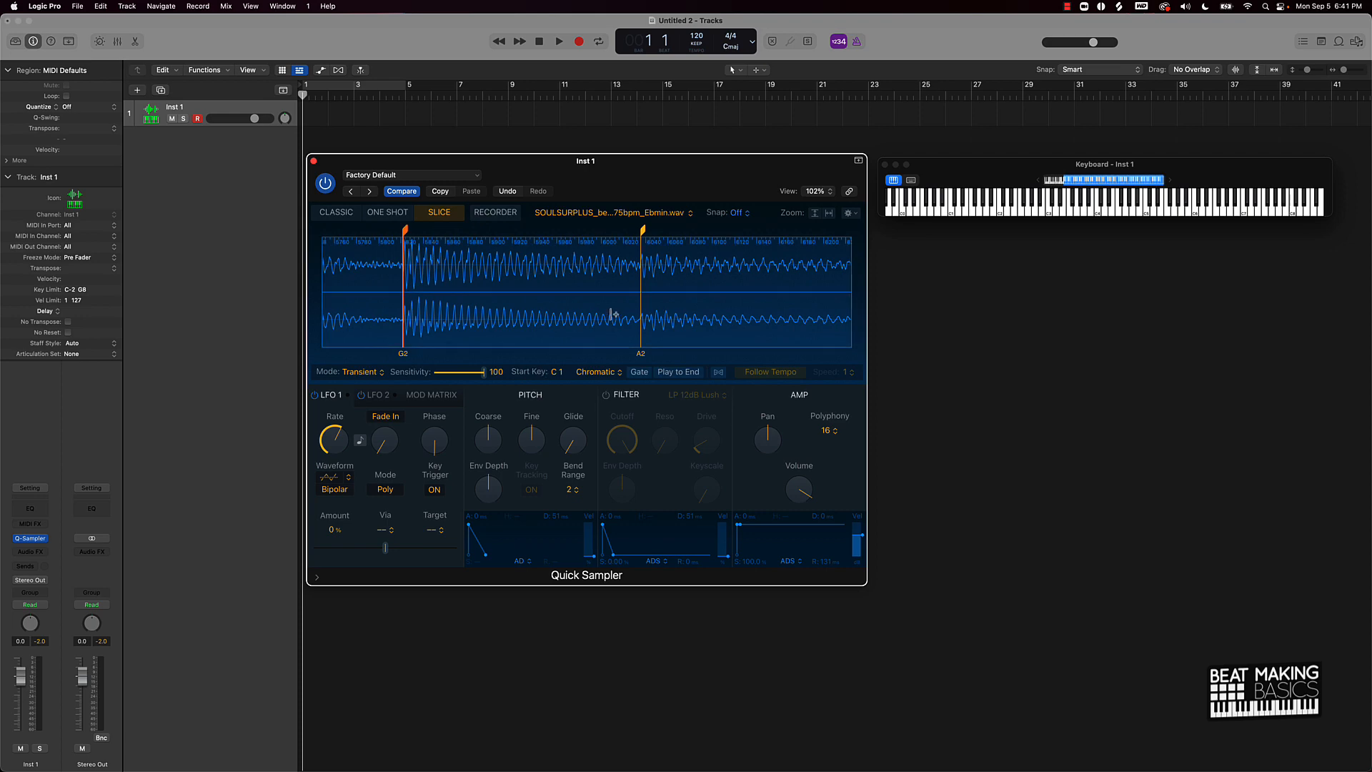
scroll(604, 309, down, 3)
scroll(604, 309, down, 6)
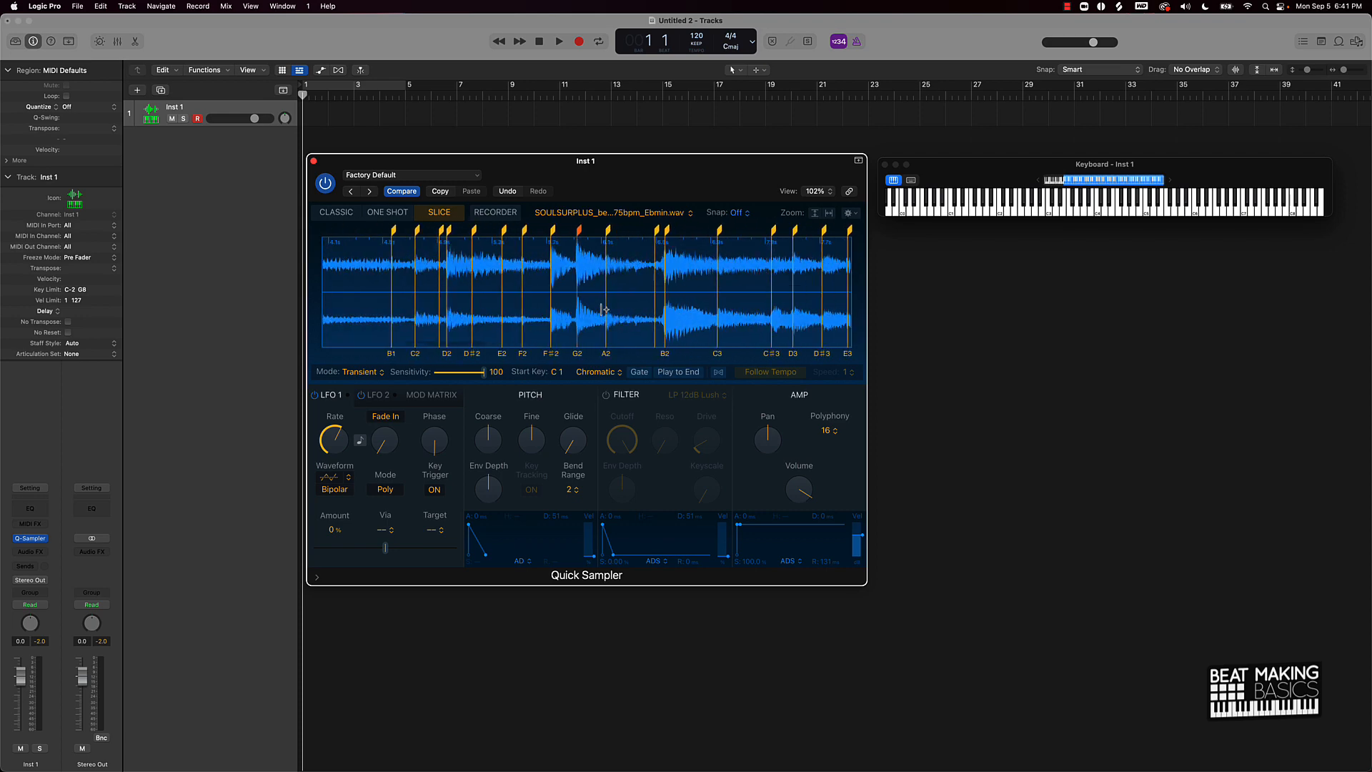
scroll(604, 308, down, 8)
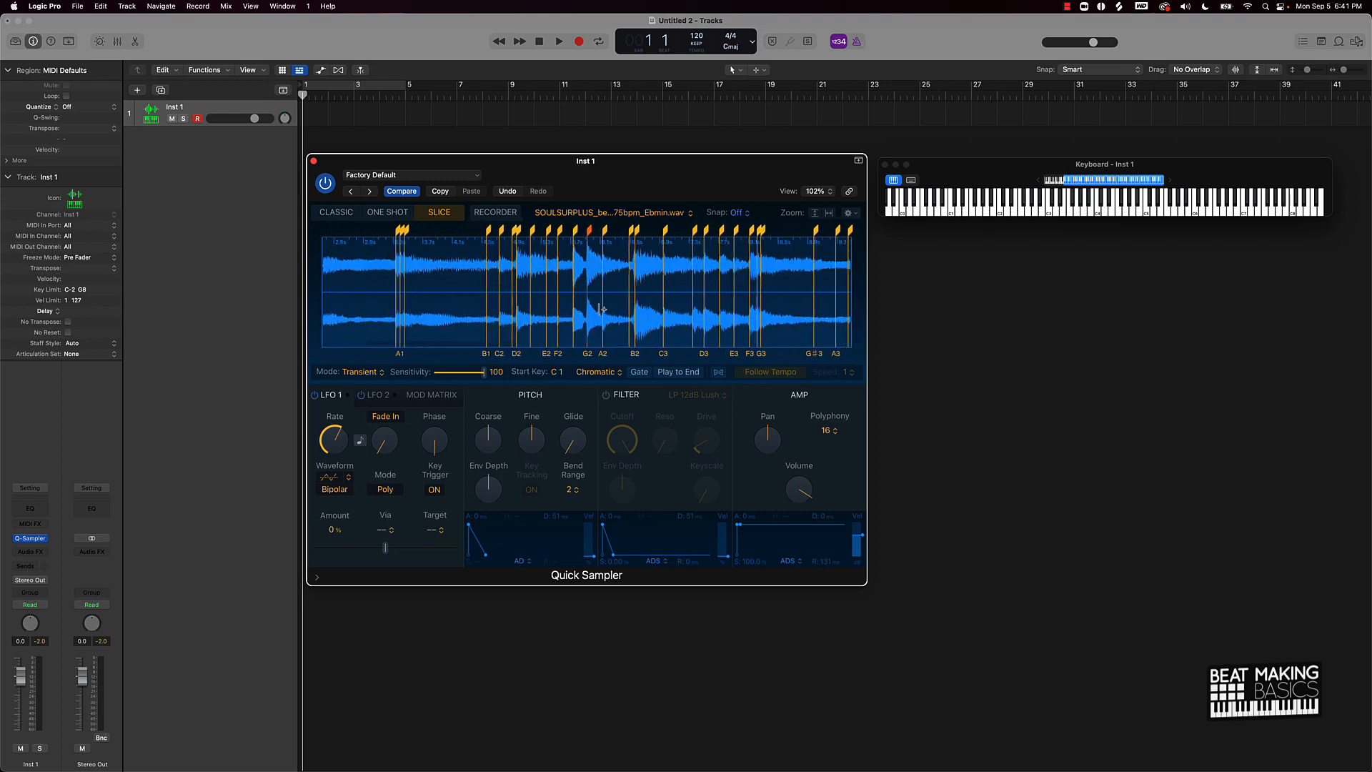
scroll(599, 312, up, 10)
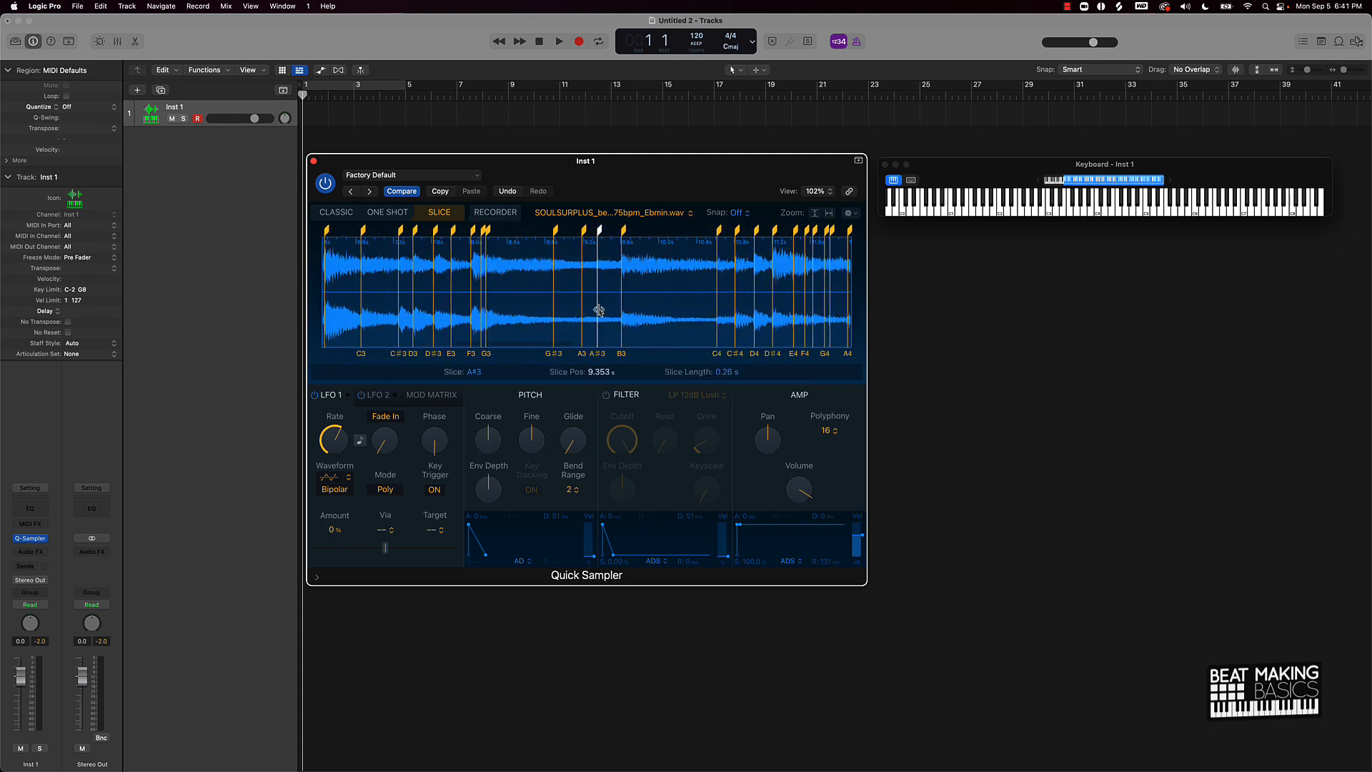
scroll(587, 308, down, 5)
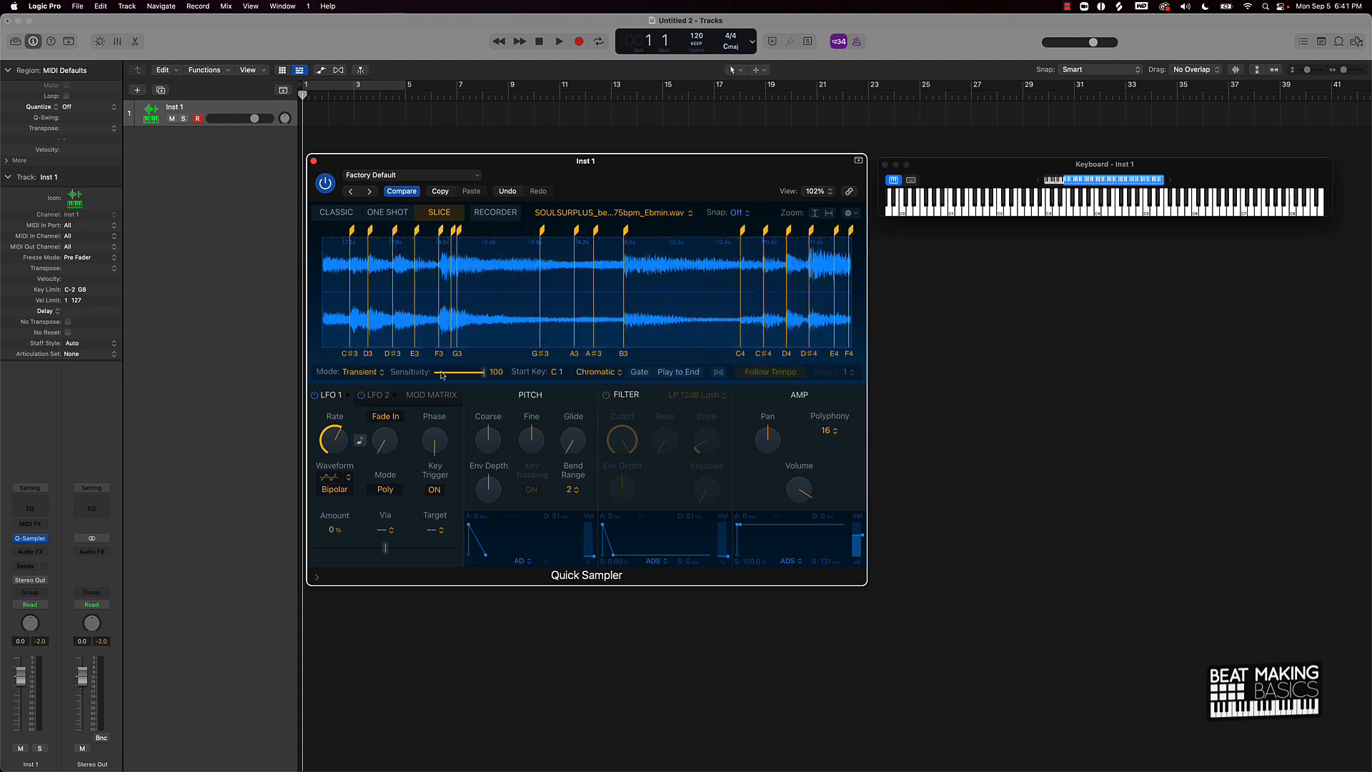
Step: Try the Beat Divisions and Equal Divisions slicing modes on the sample
click(373, 375)
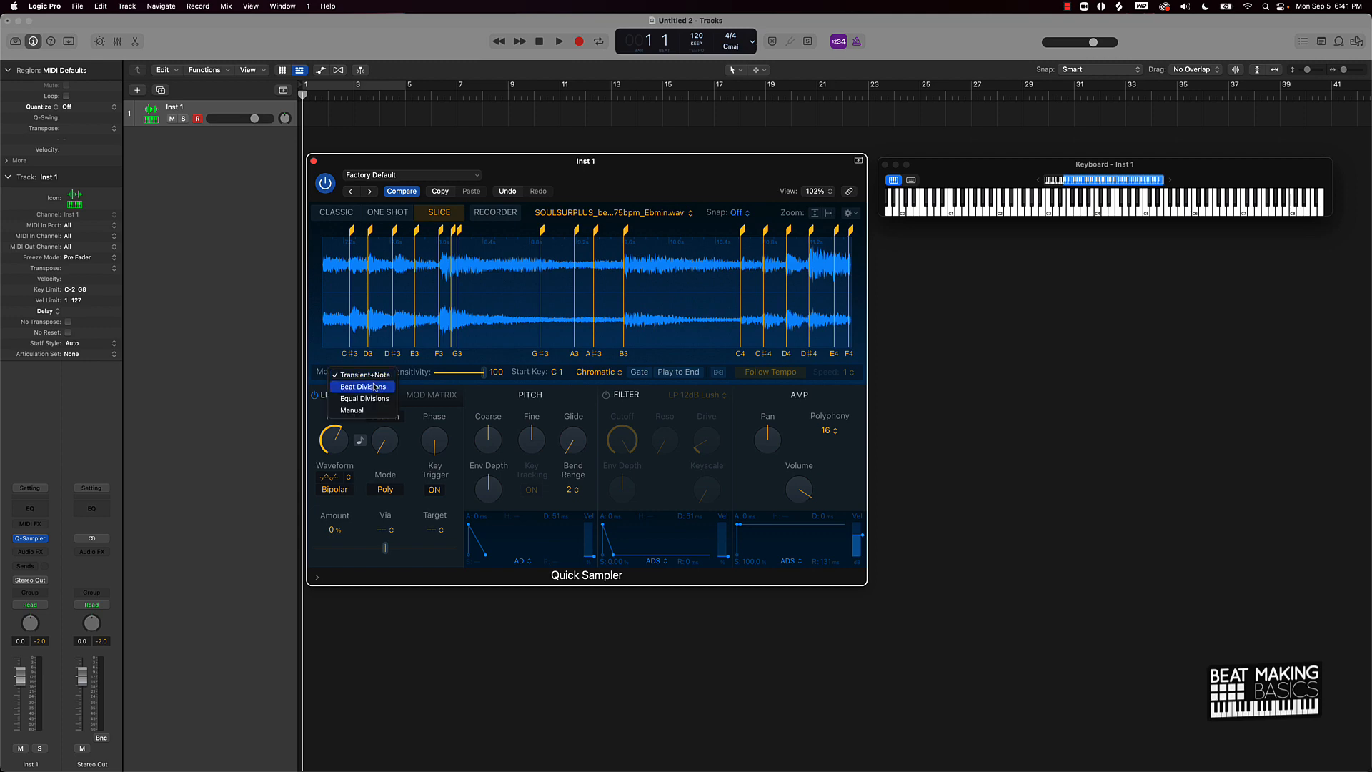
click(376, 387)
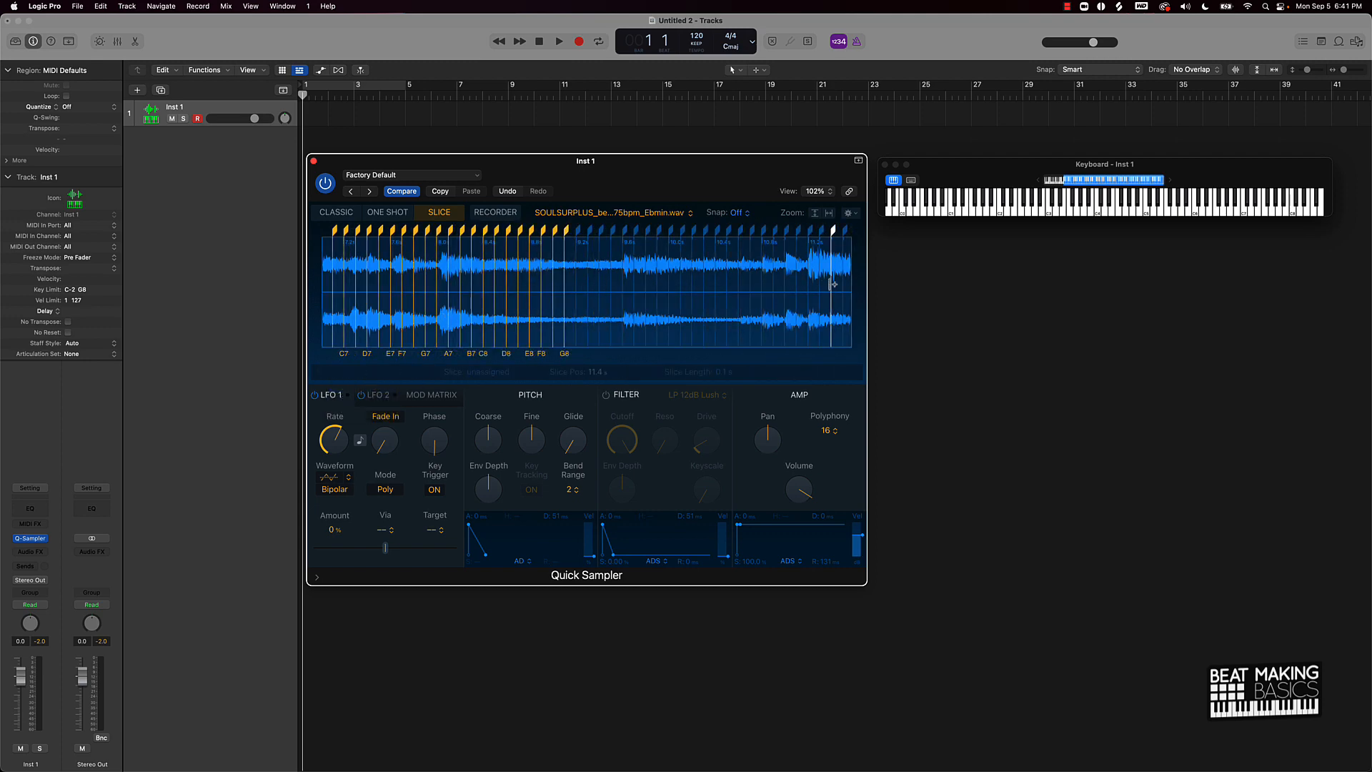
scroll(388, 288, left, 10)
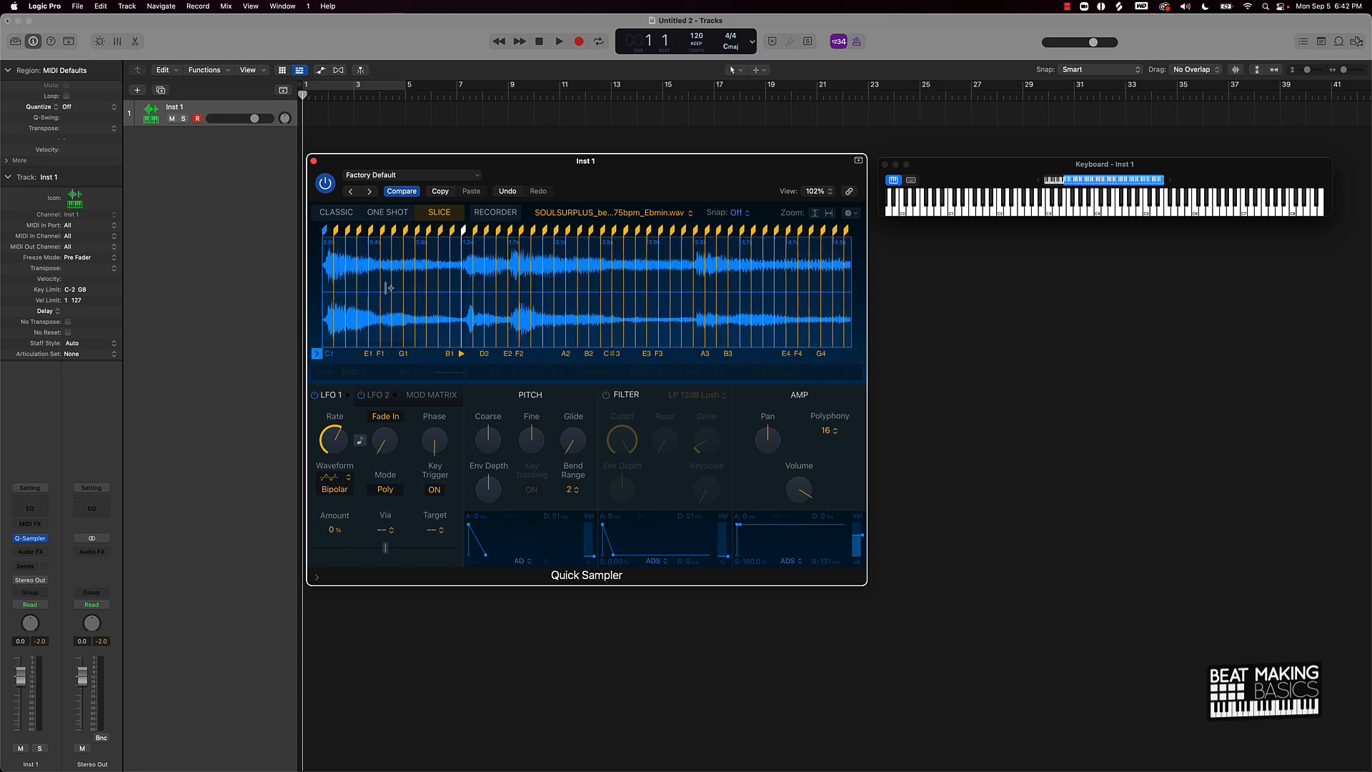
click(657, 283)
click(352, 372)
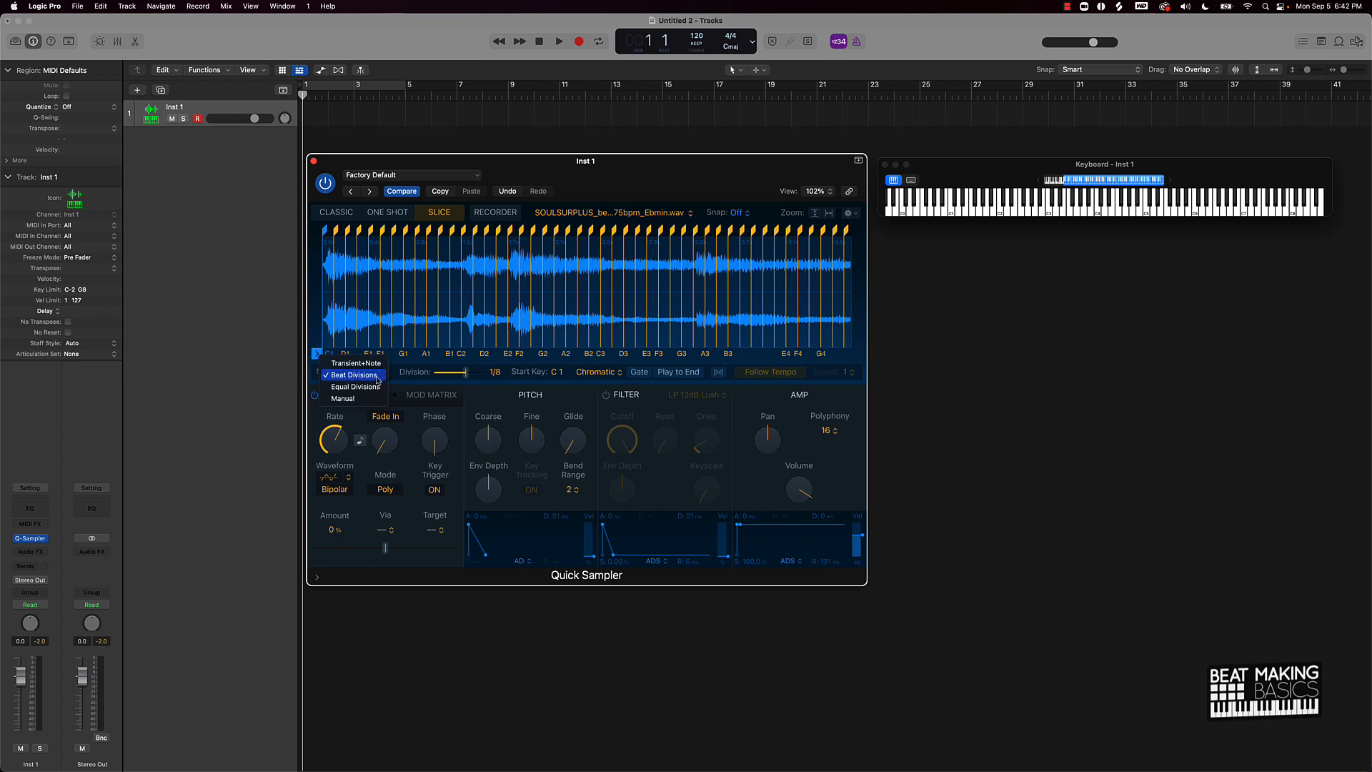
click(375, 387)
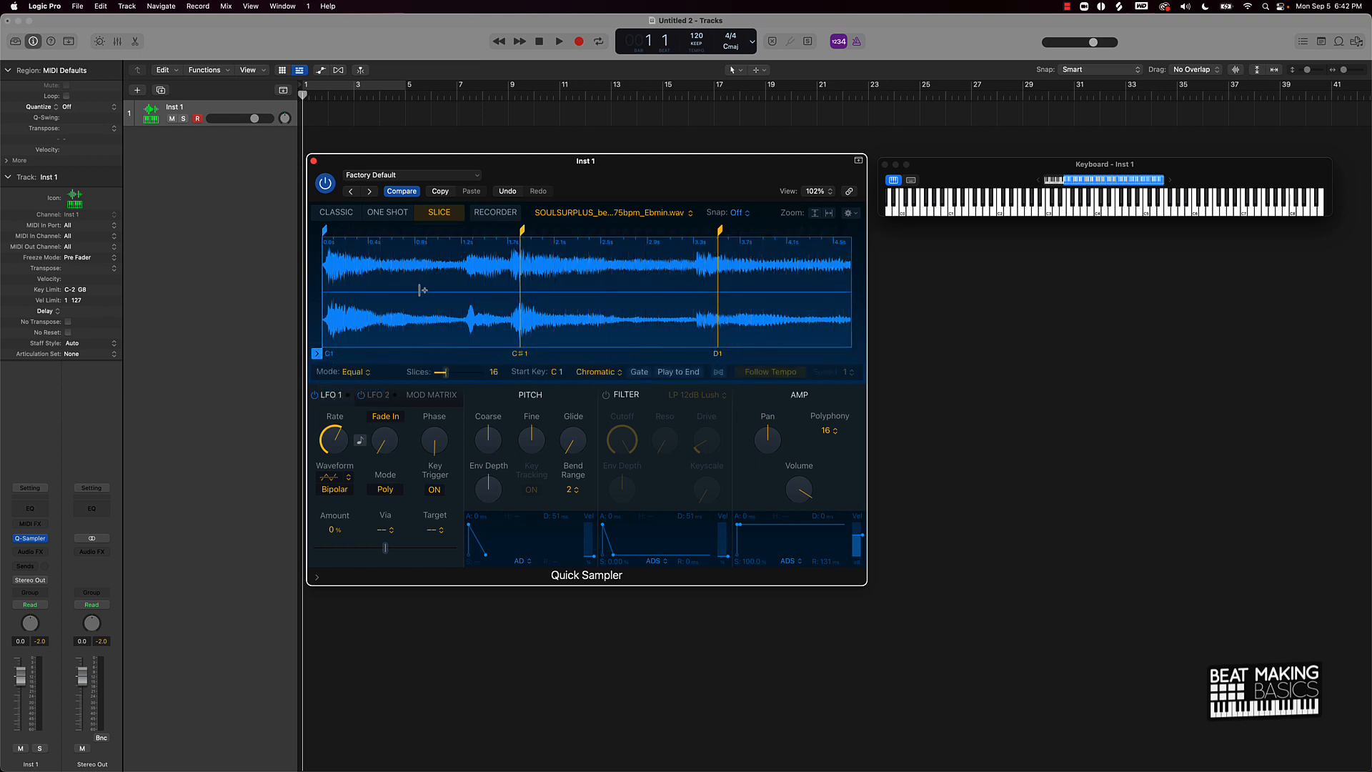
Step: Switch the slicing mode to Manual, turn on Flex for the sample, and stop the audition playback
click(352, 372)
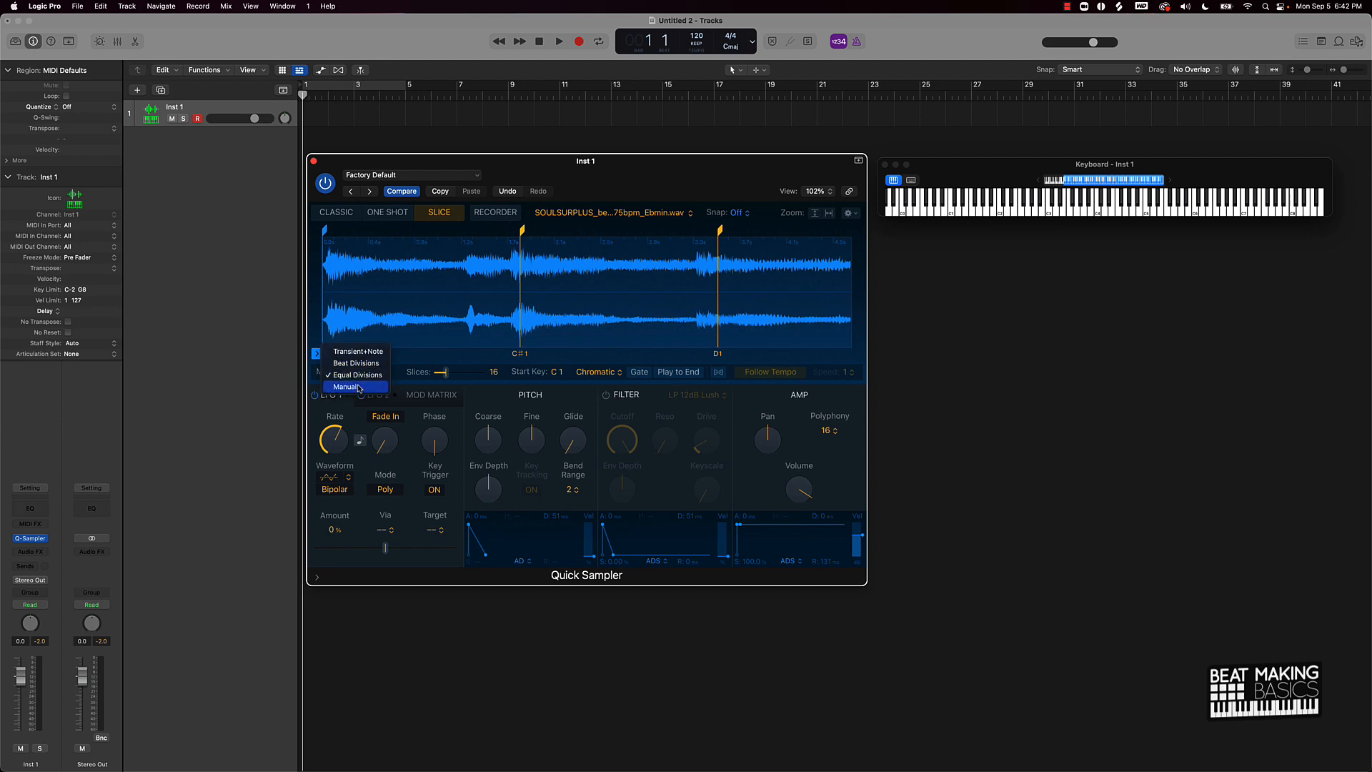
click(359, 386)
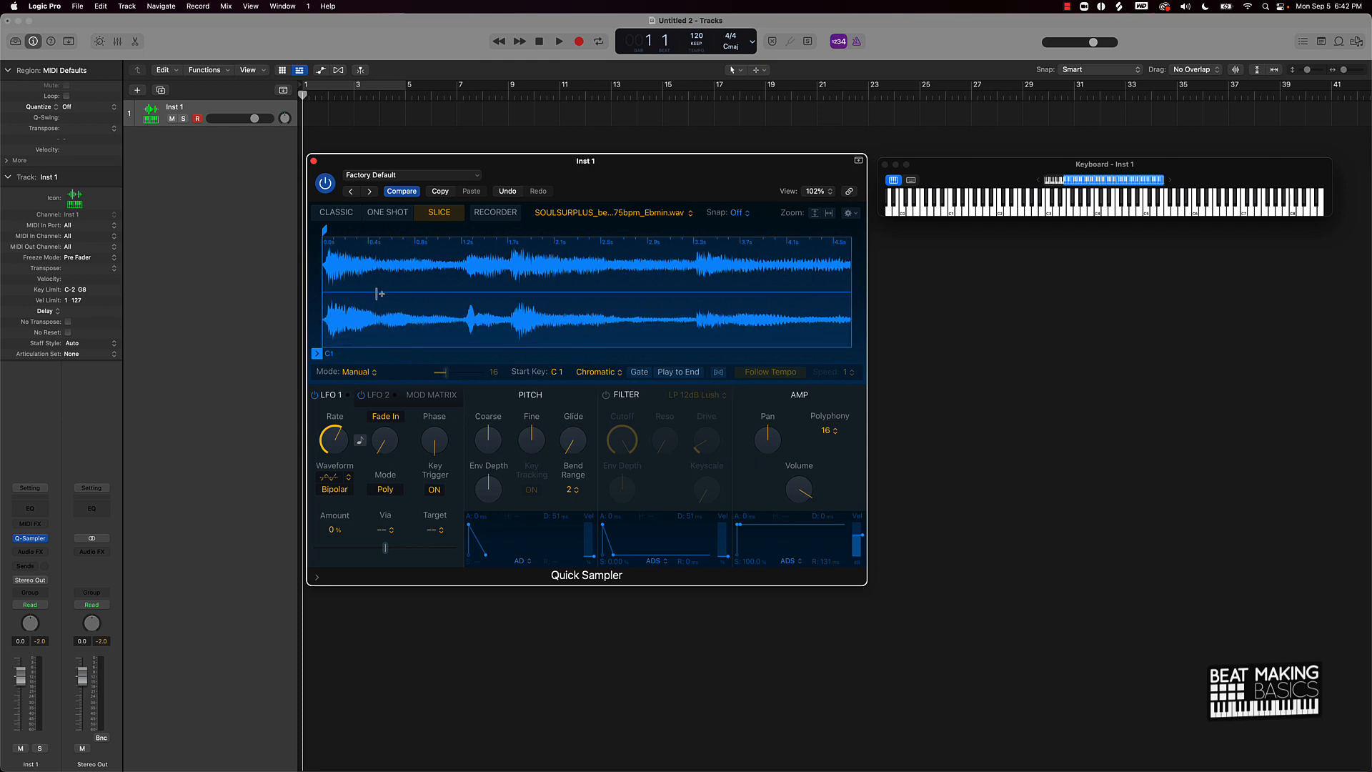
click(720, 372)
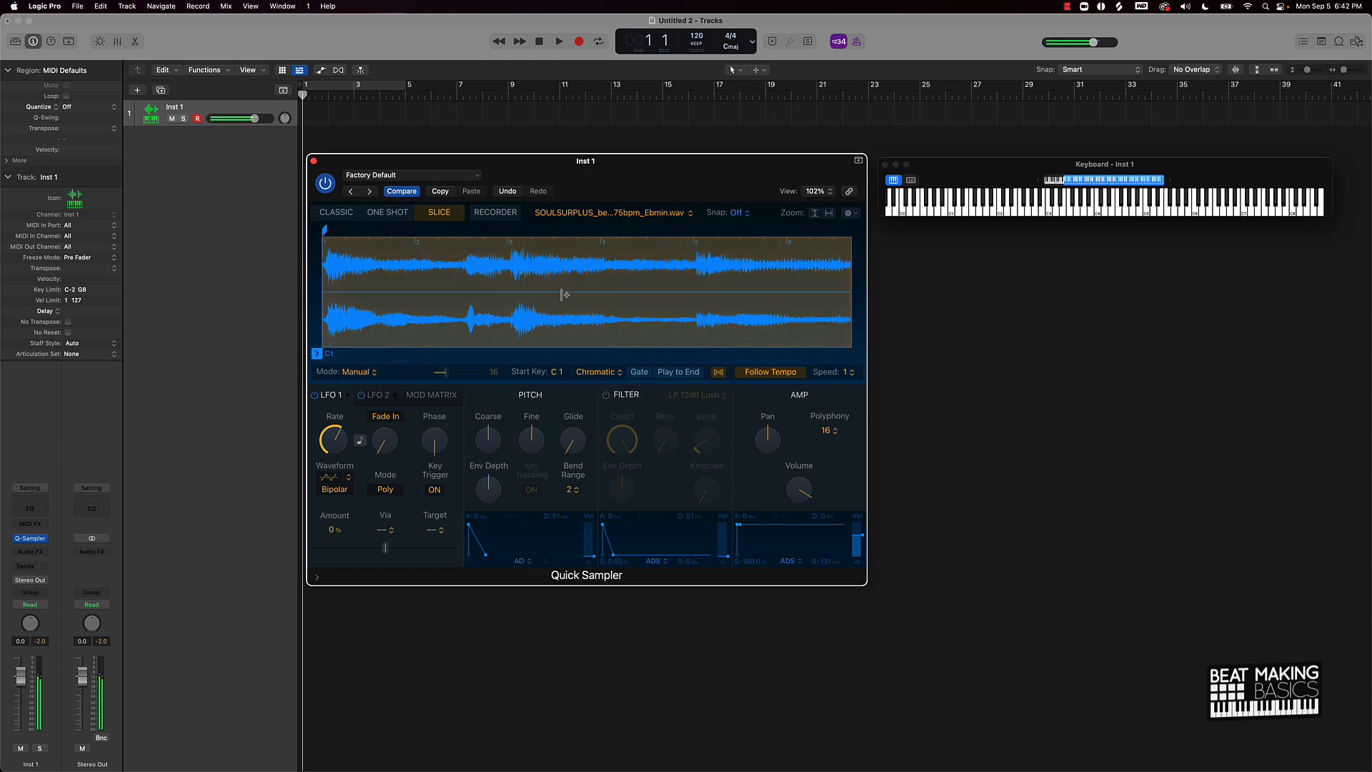
click(395, 212)
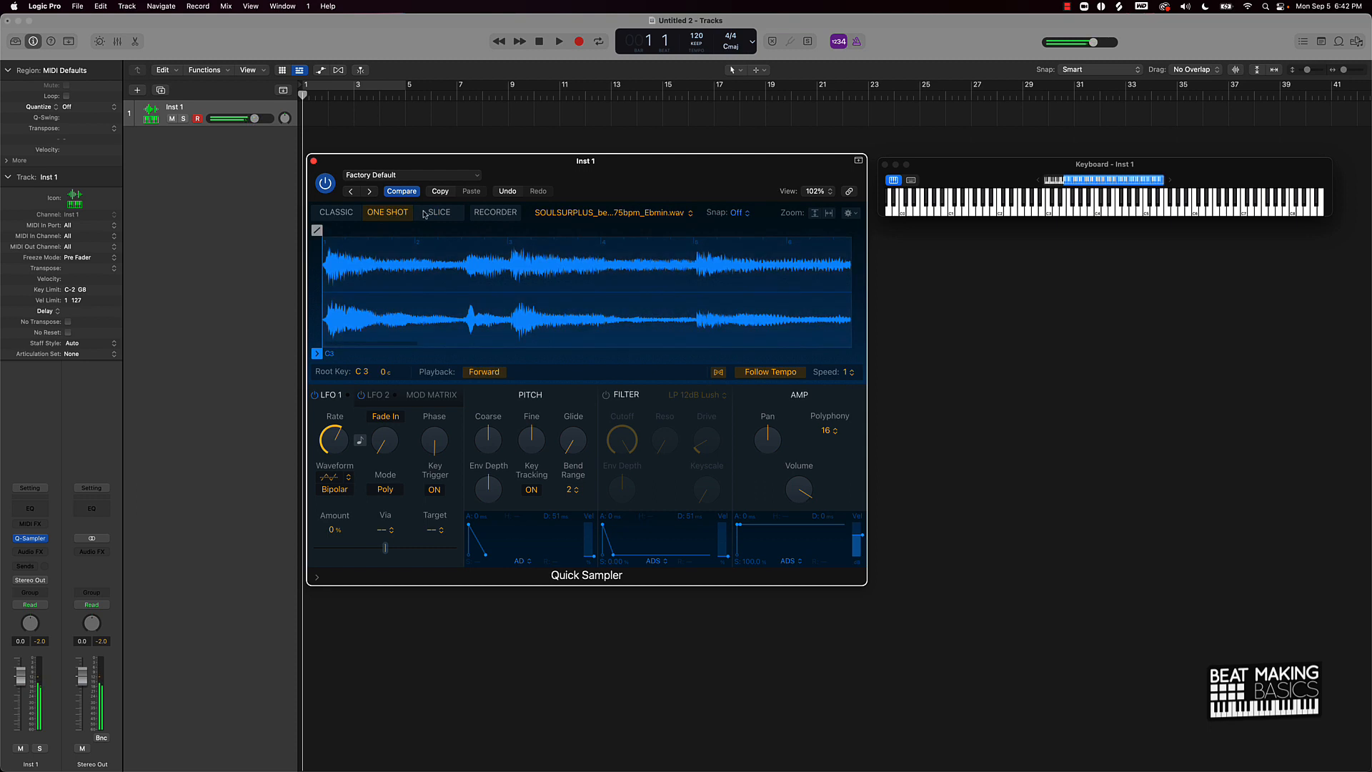
click(426, 214)
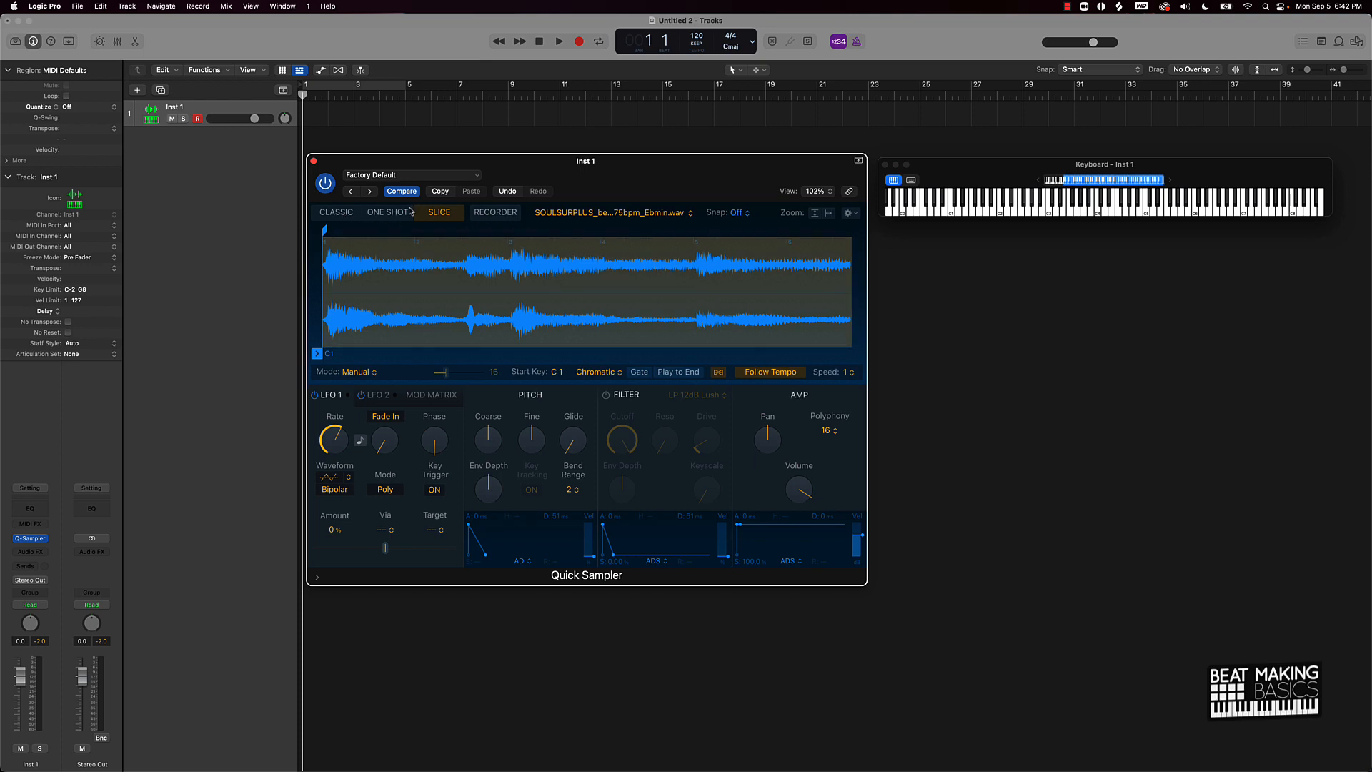
Step: Add a manual slice marker early in the waveform and move it to position 51293, auditioning the first slice
click(381, 268)
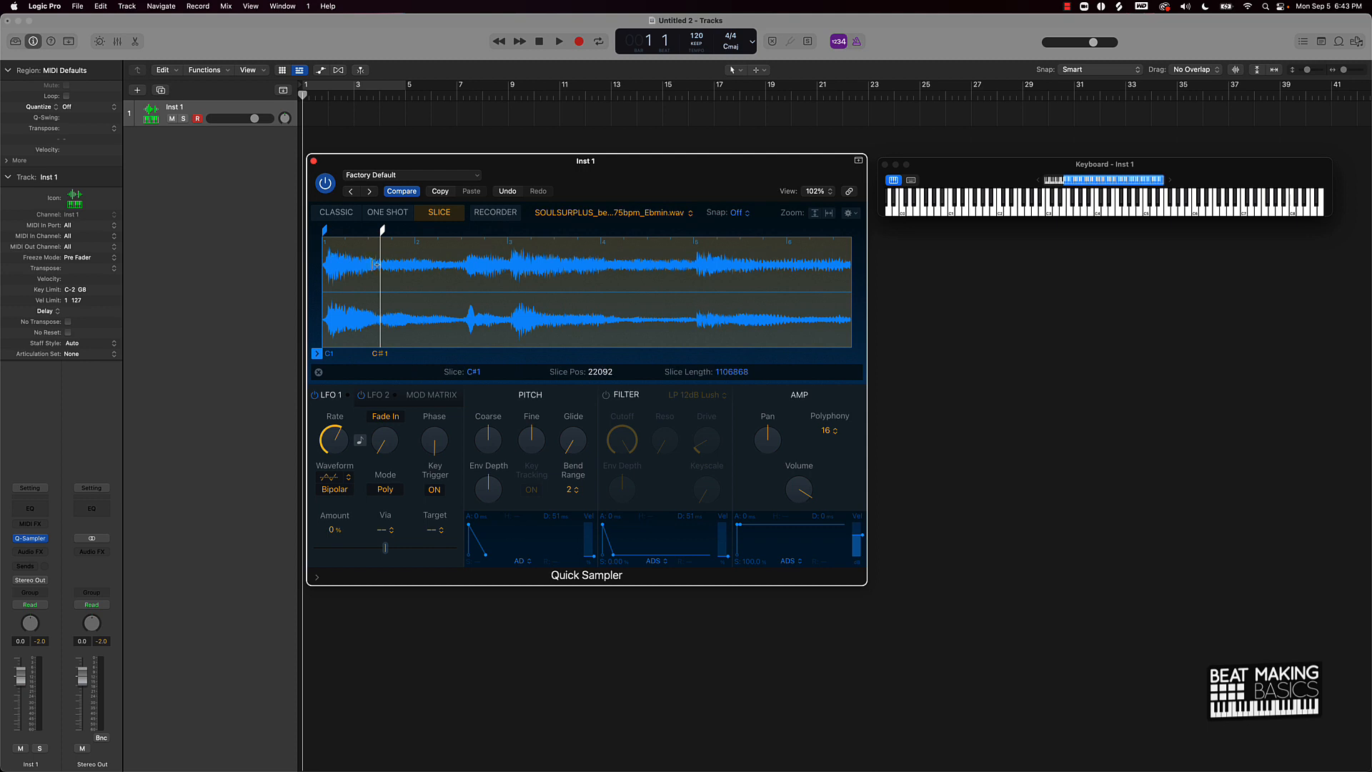
drag(383, 233, 417, 231)
click(951, 216)
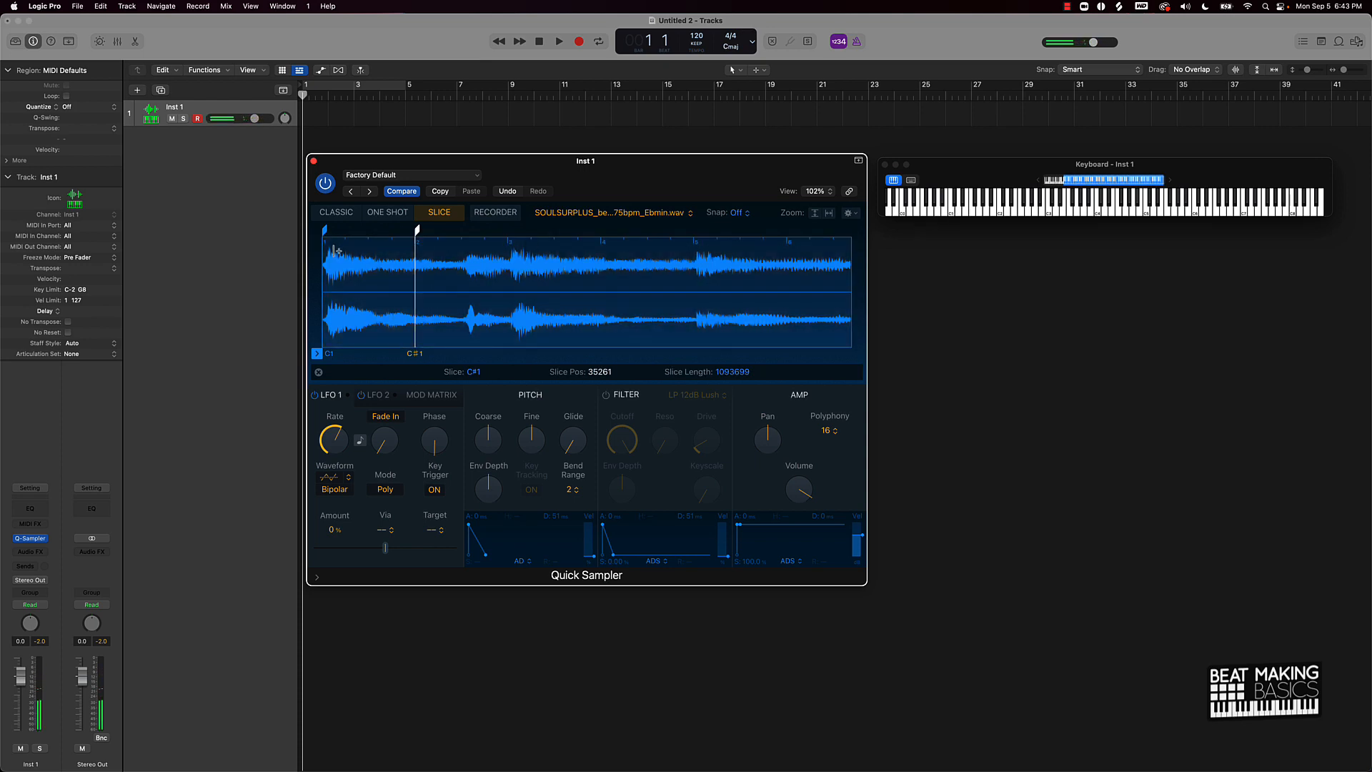
drag(416, 230, 459, 225)
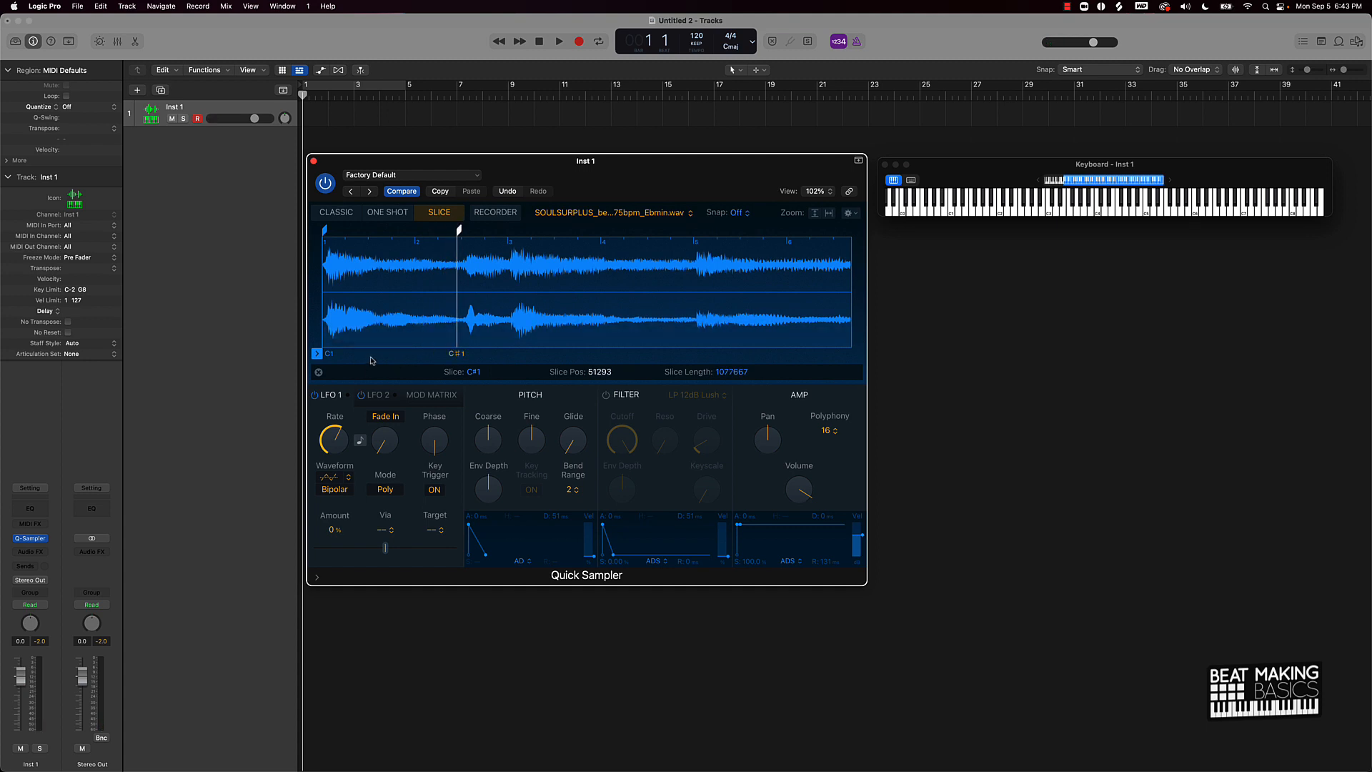
click(359, 354)
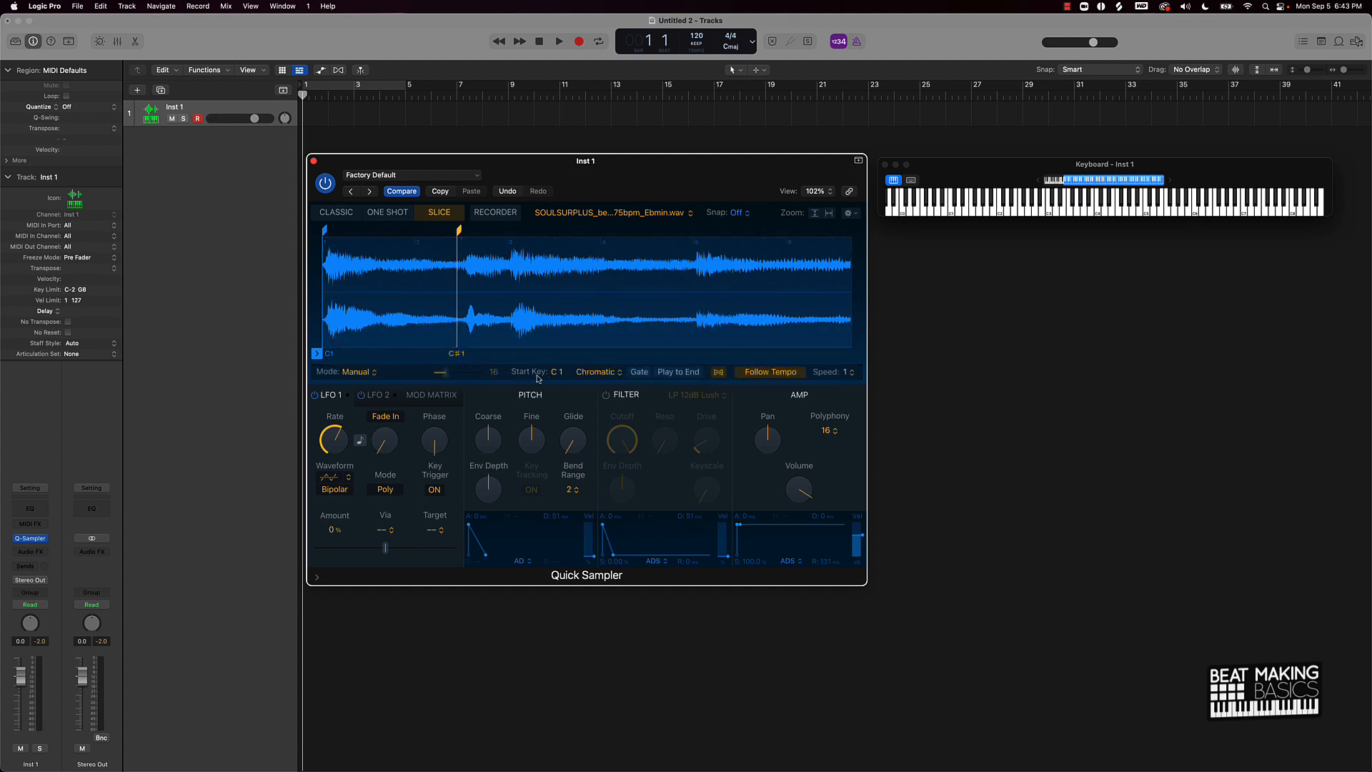
Step: Set the slice start key to C3, audition the slices on the on-screen keyboard, and stop the playback
drag(556, 374, 557, 346)
click(1048, 216)
click(1050, 212)
click(1051, 212)
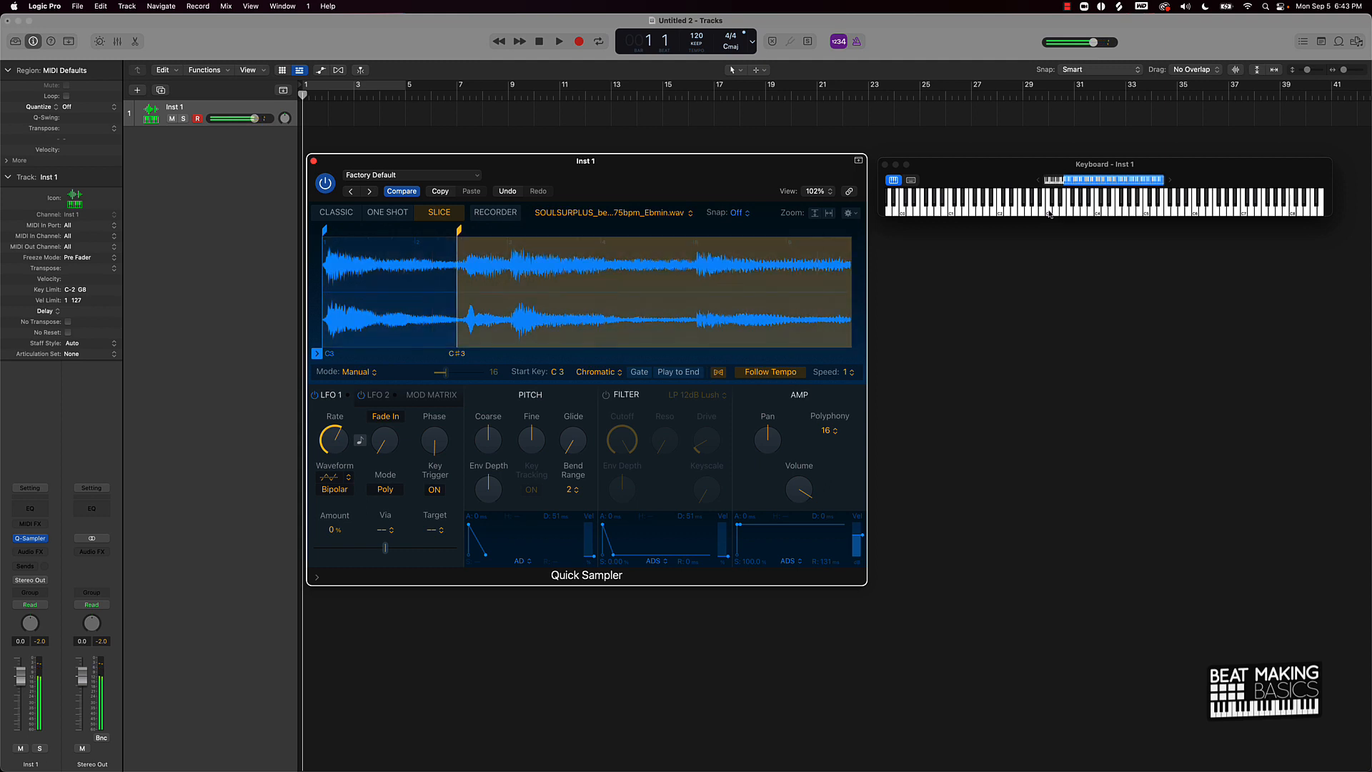
click(396, 213)
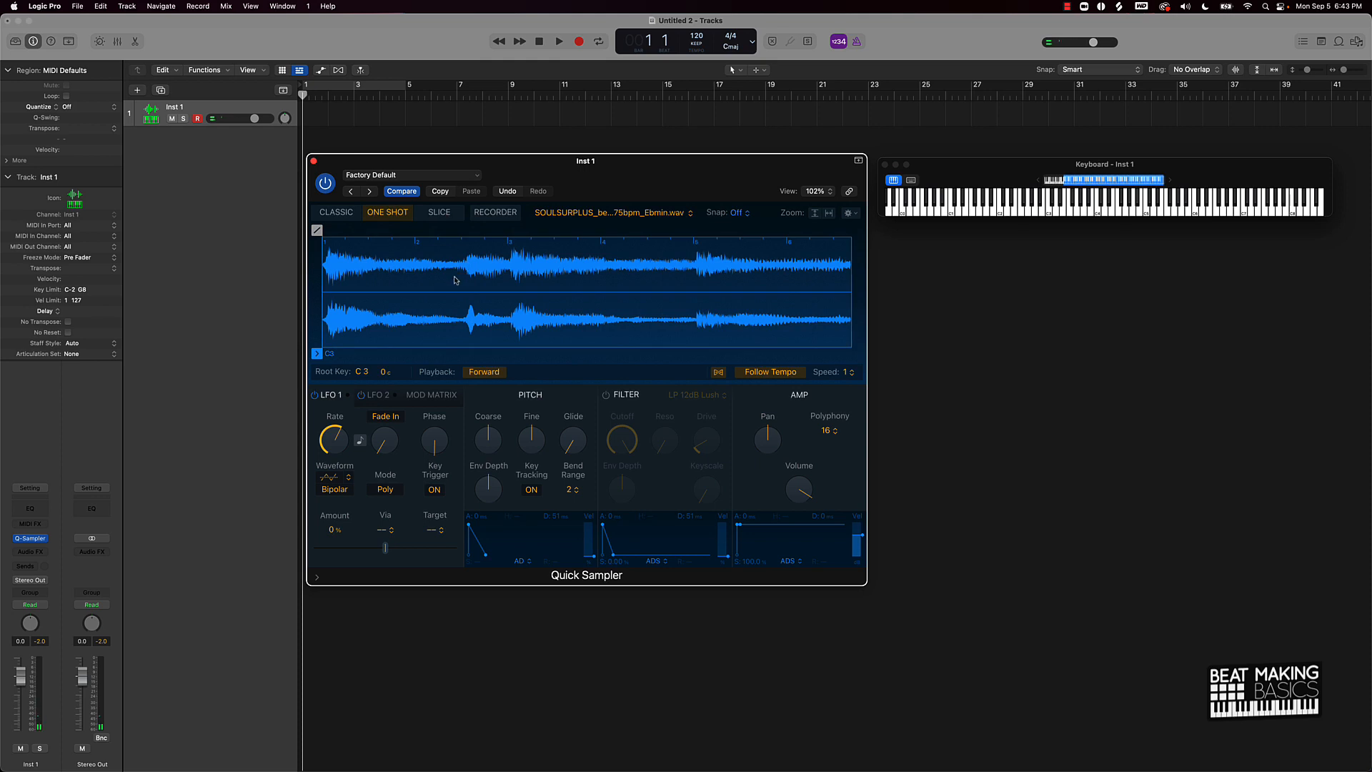
click(439, 212)
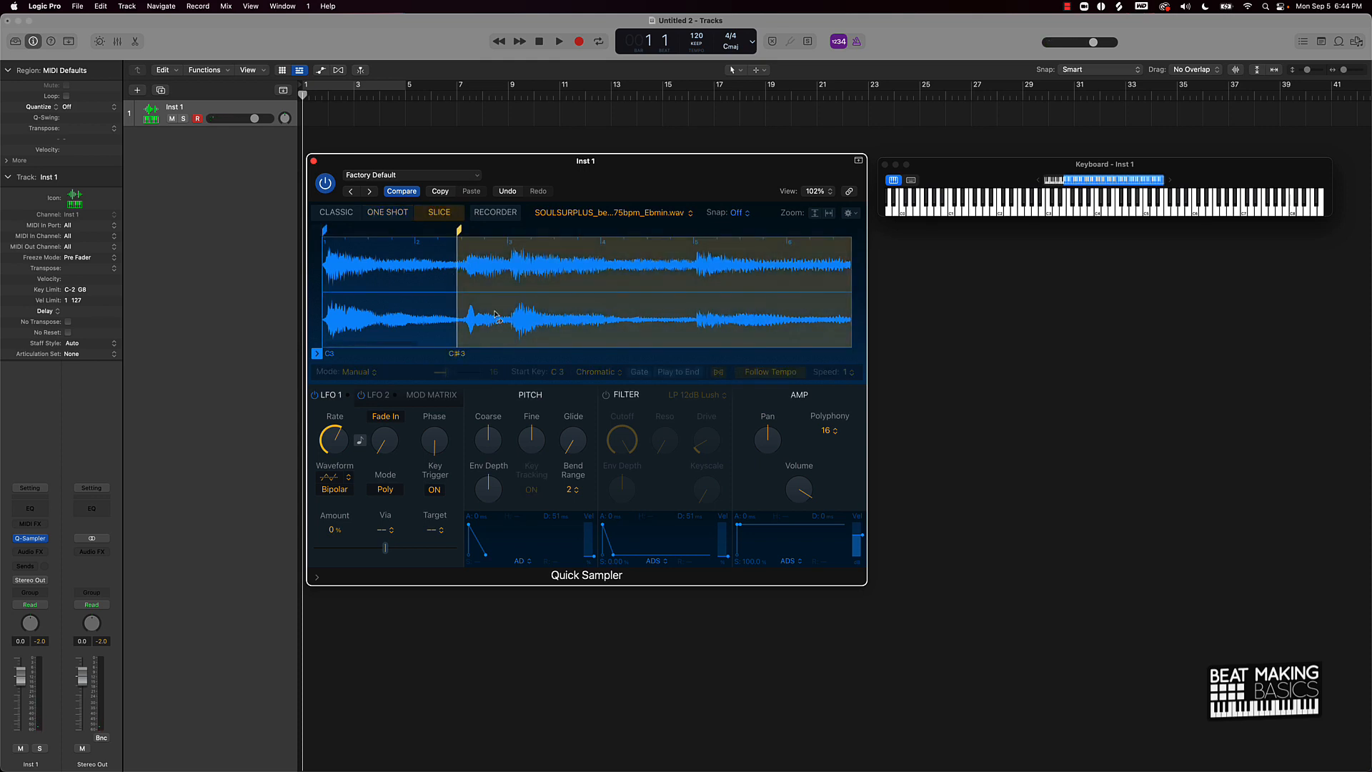
Step: Map the slices to white keys only and add another manual slice marker at position 70411
click(619, 376)
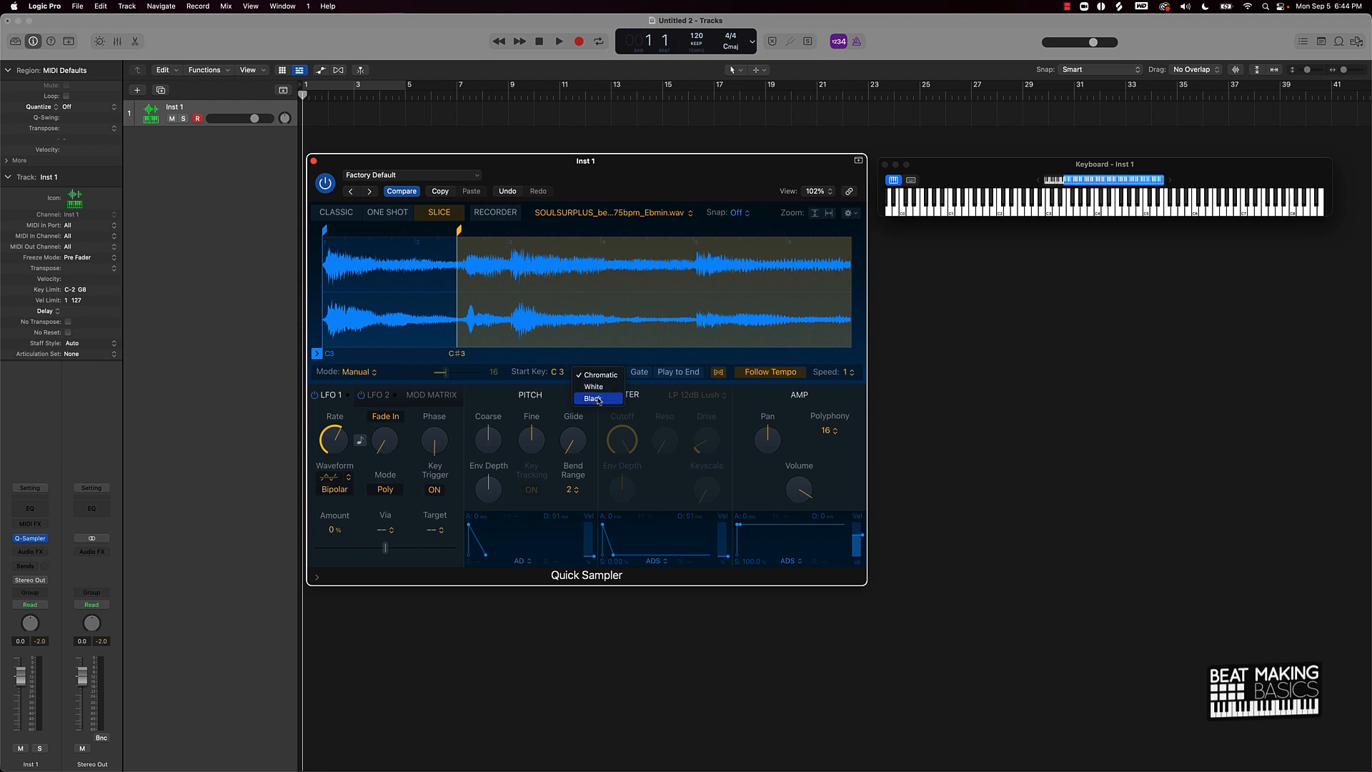
click(599, 388)
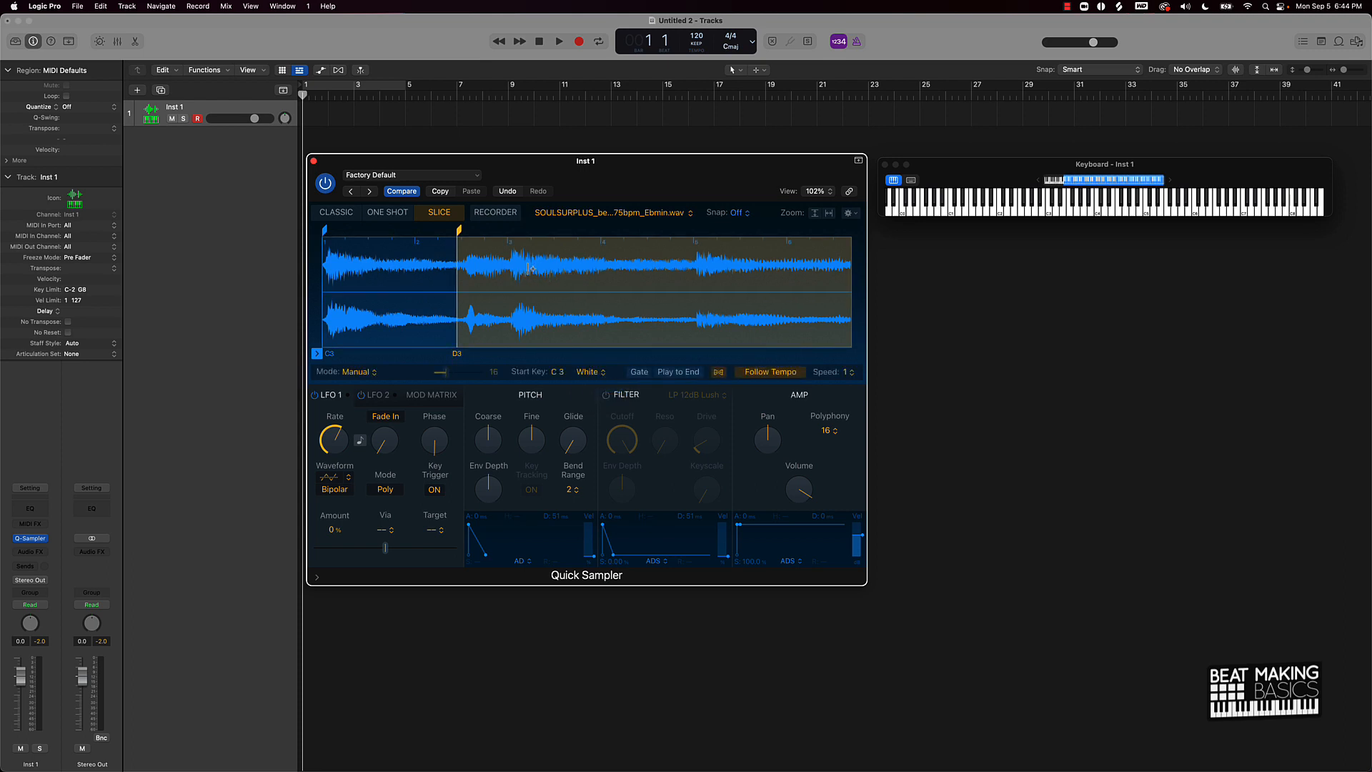
click(508, 270)
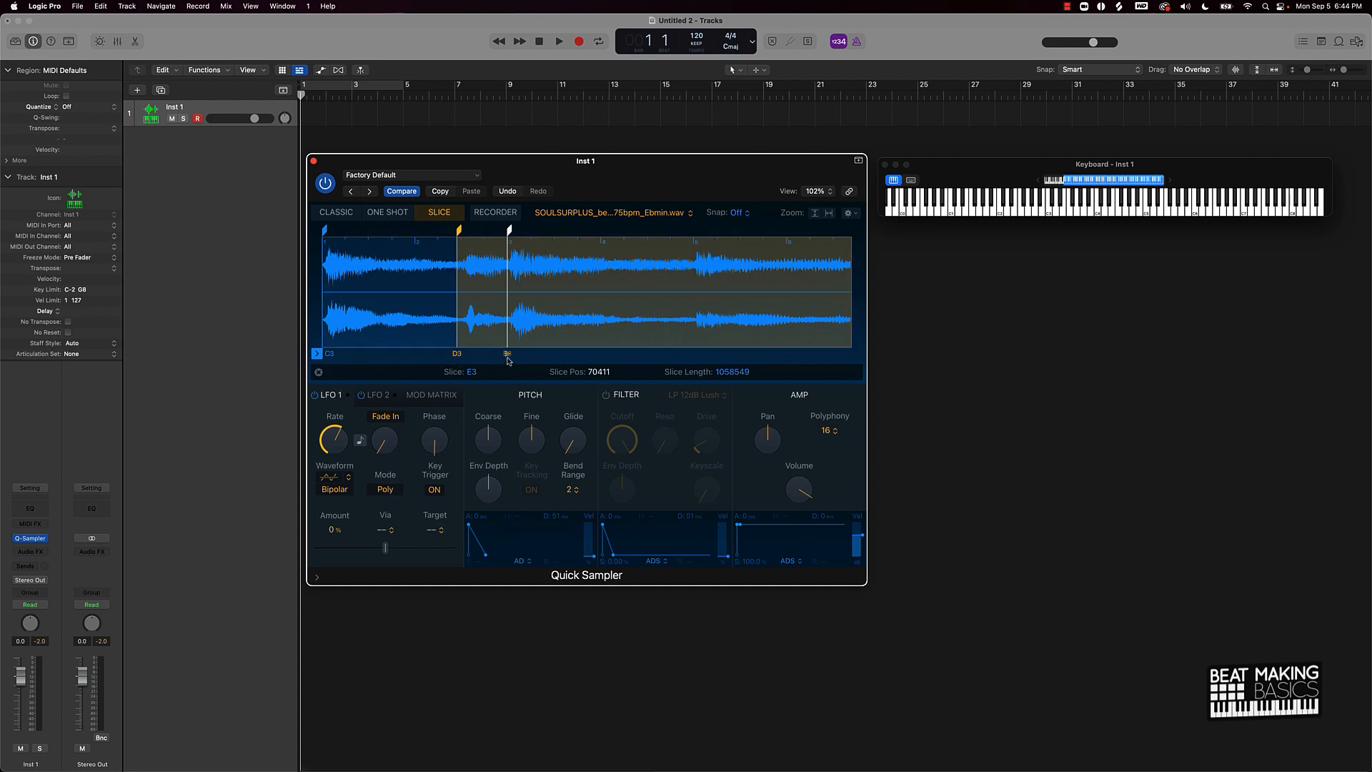
Step: Audition the three white-key slices on the on-screen keyboard
click(1050, 216)
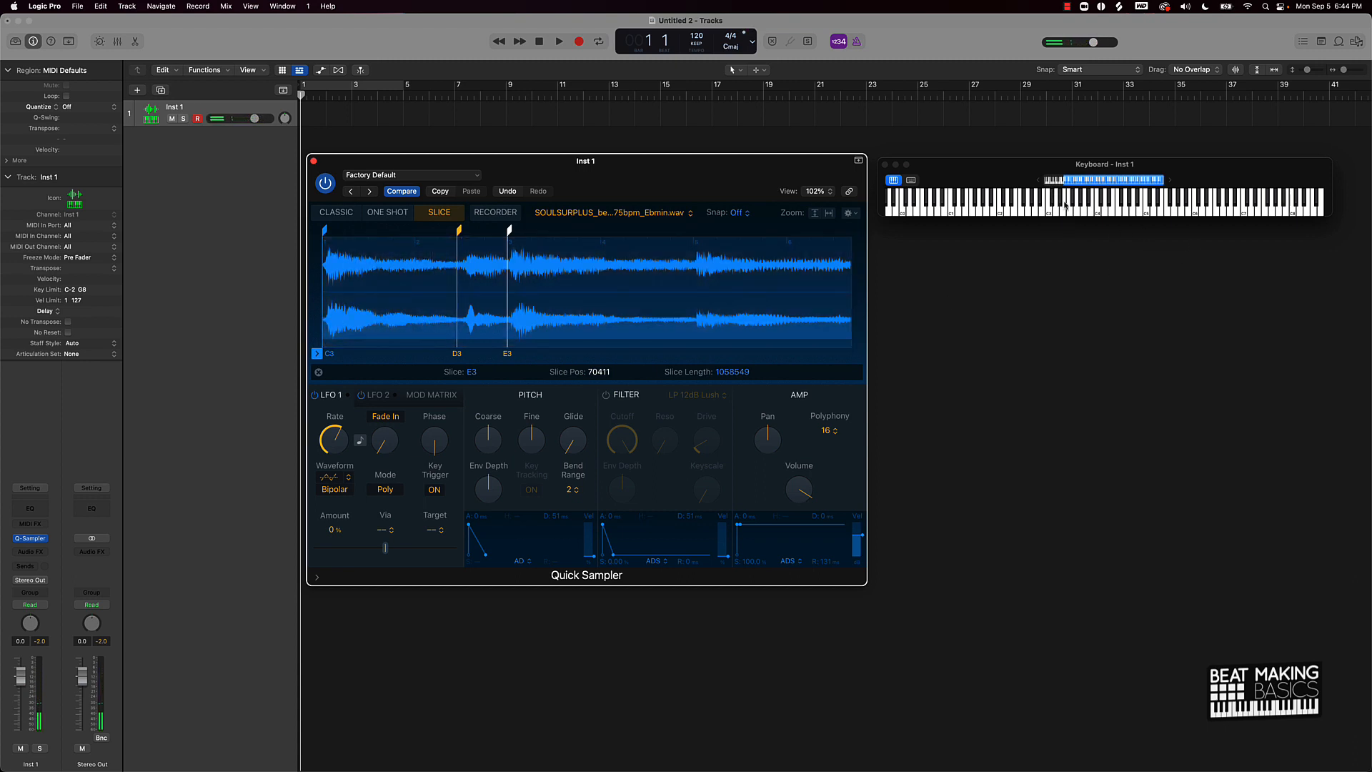
click(1055, 216)
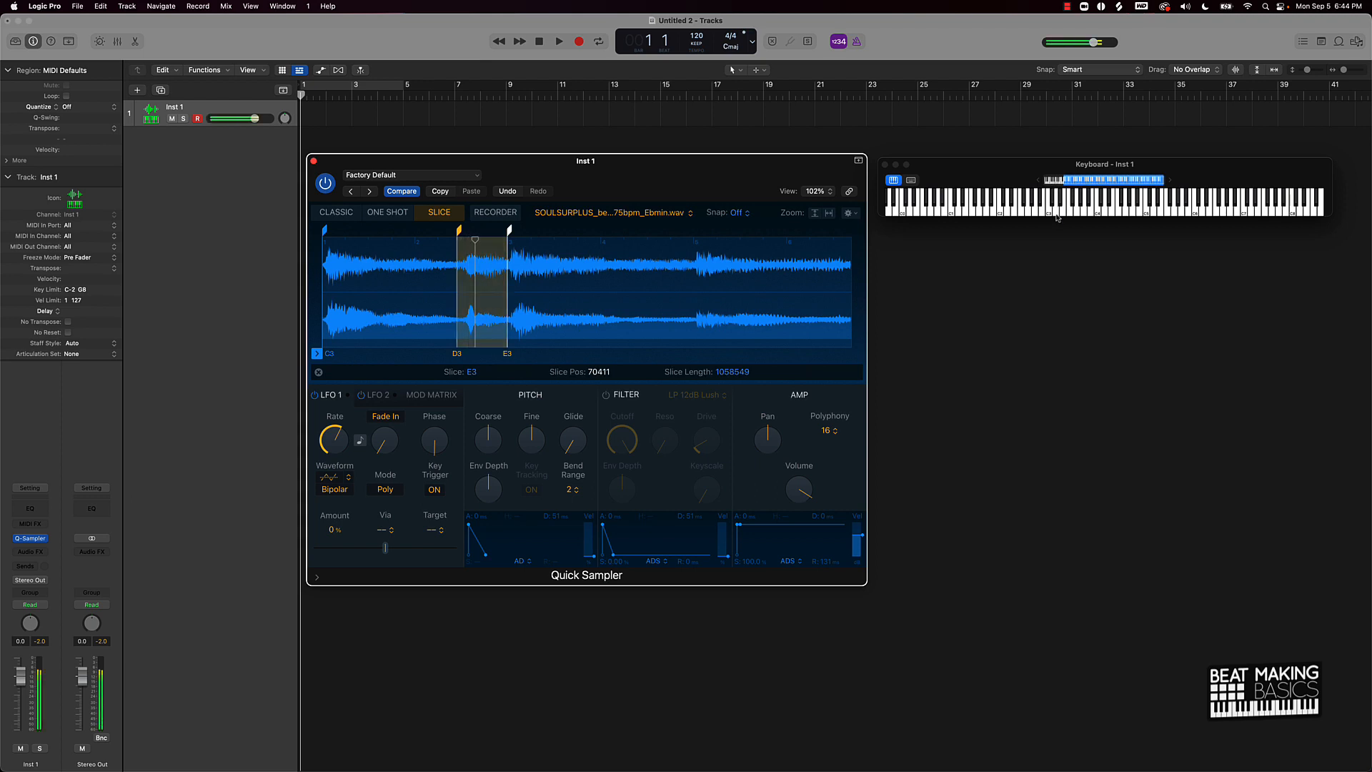
click(1057, 218)
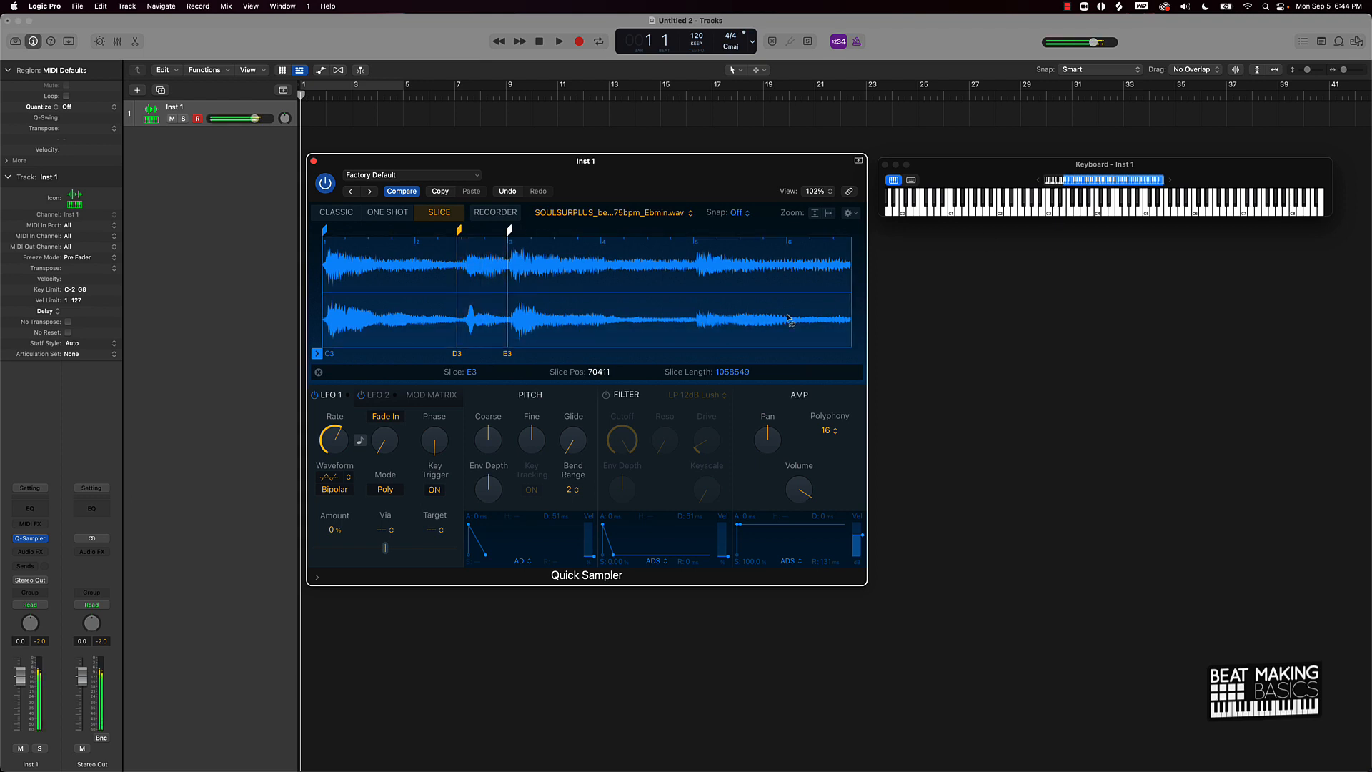
click(621, 350)
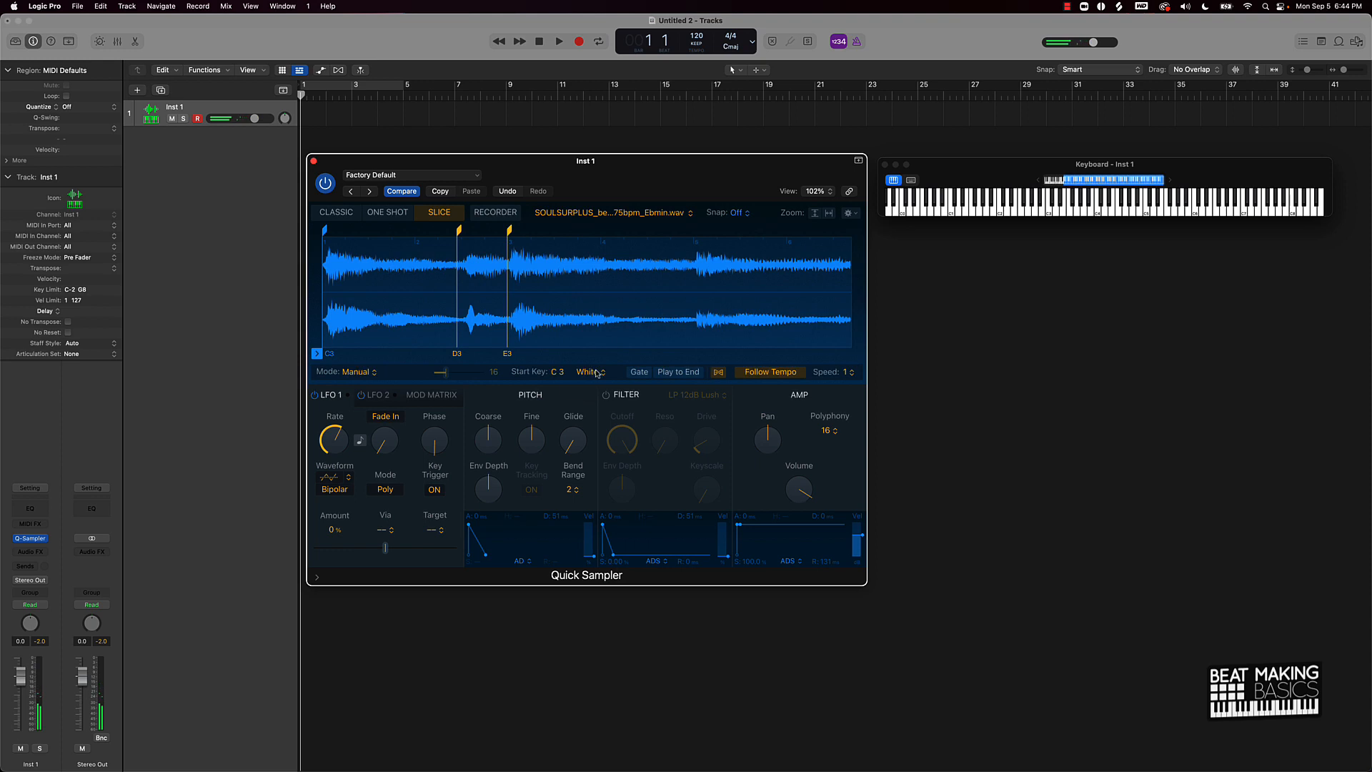
Step: Map the slices to black keys only and audition them on the on-screen keyboard
click(597, 373)
click(589, 385)
click(1051, 205)
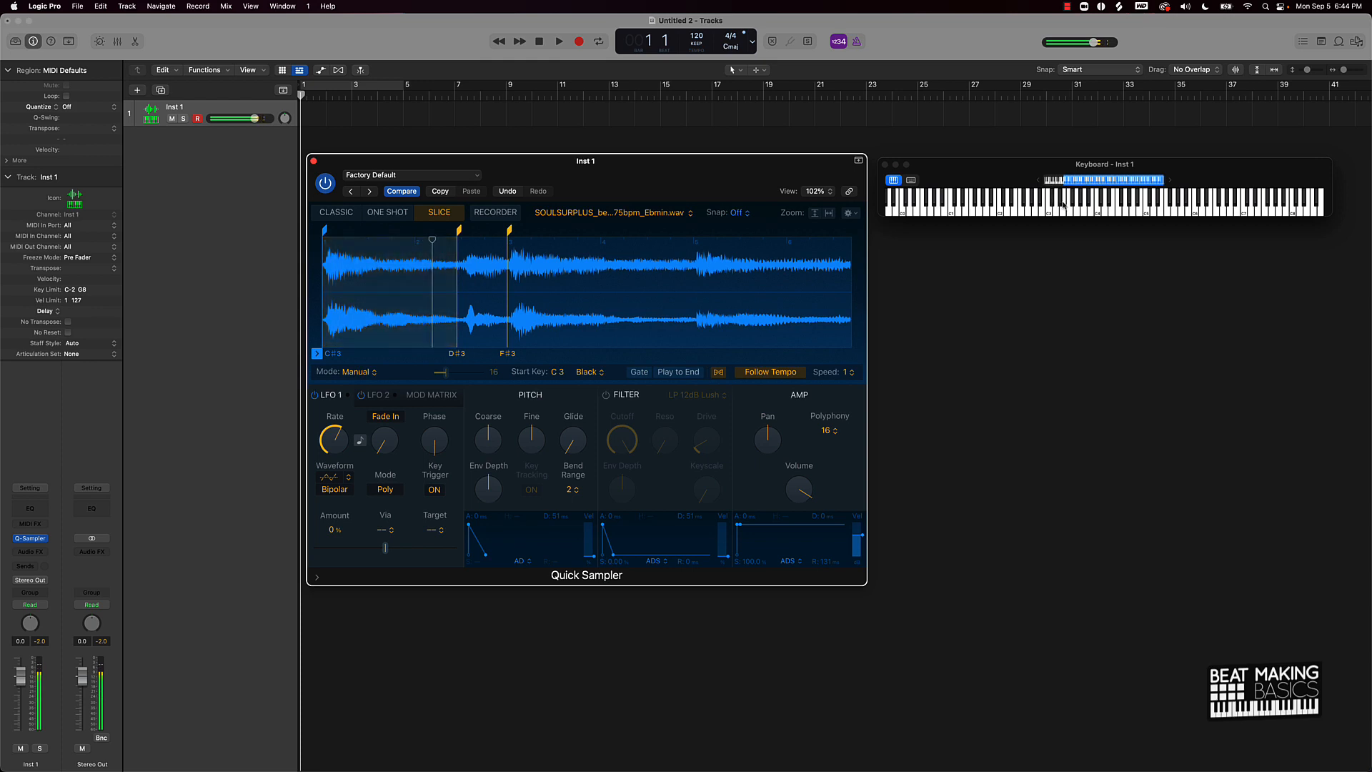
click(1021, 213)
mouse_move(1027, 213)
mouse_down()
mouse_move(1237, 213)
mouse_move(1043, 215)
mouse_move(1106, 213)
mouse_up()
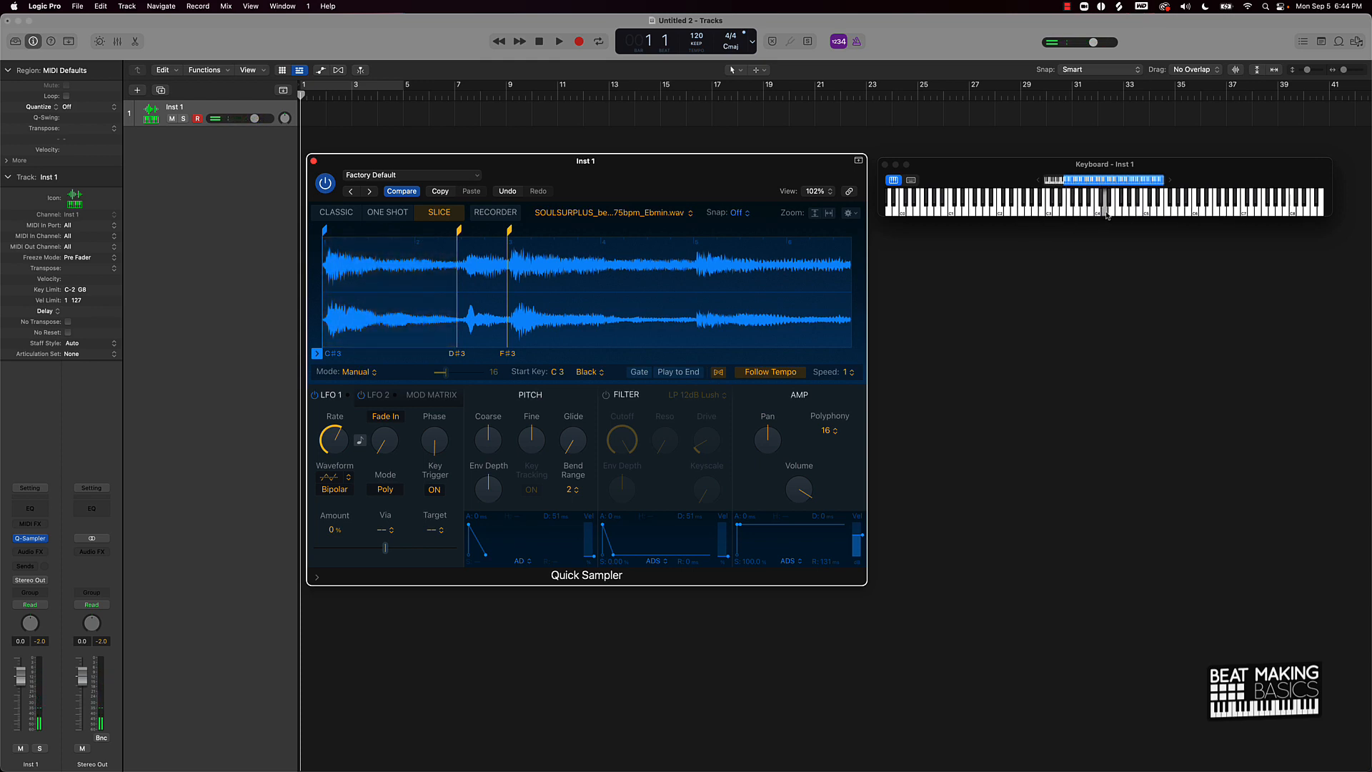
click(1060, 201)
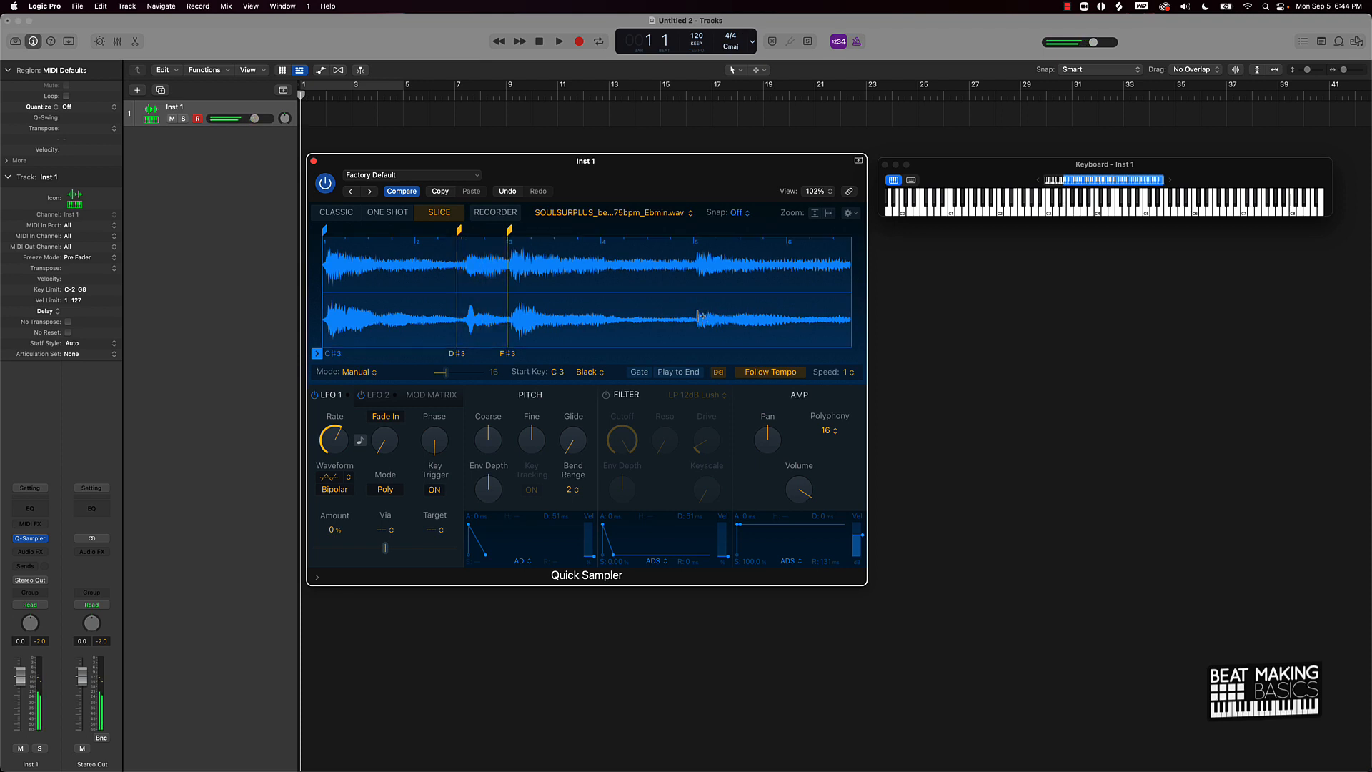
Step: Toggle the Gate option on and off, and set the sample's playback speed to 8
click(647, 374)
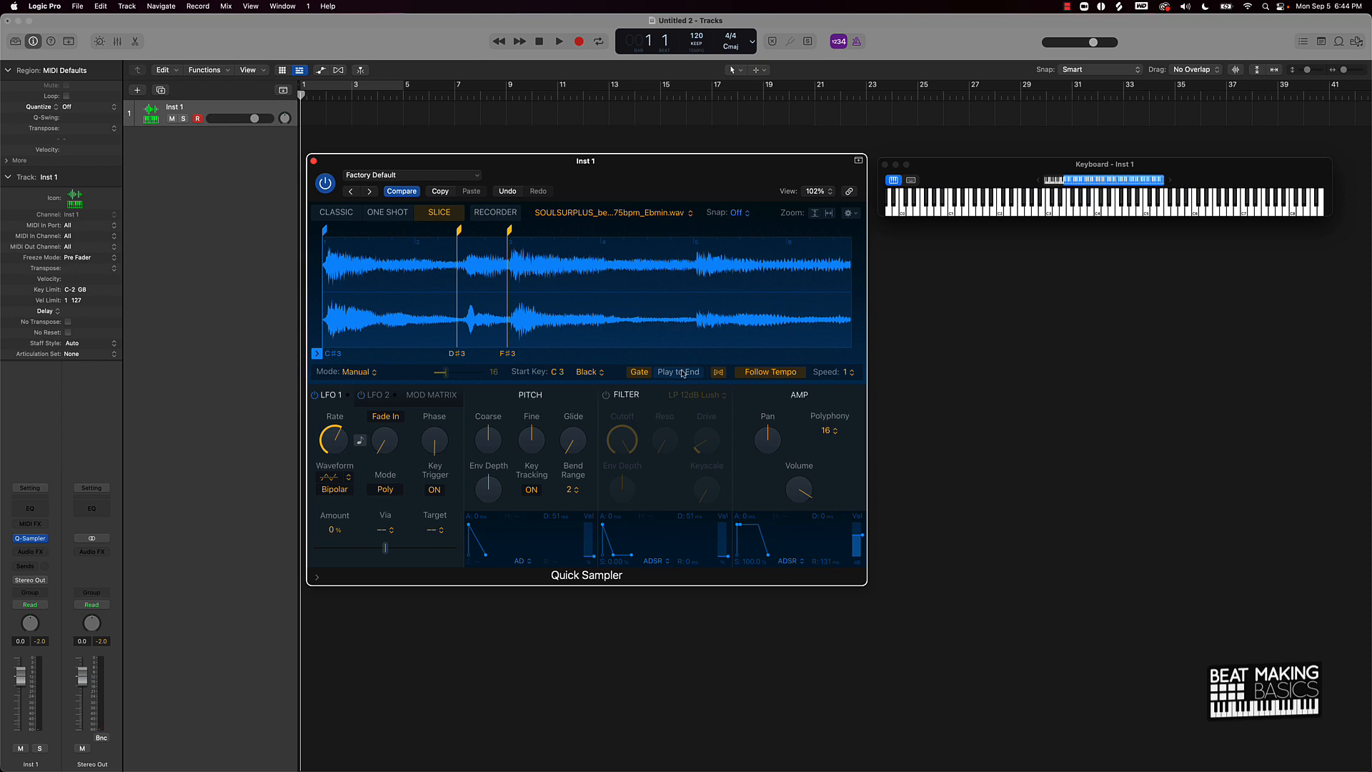
click(632, 374)
click(850, 373)
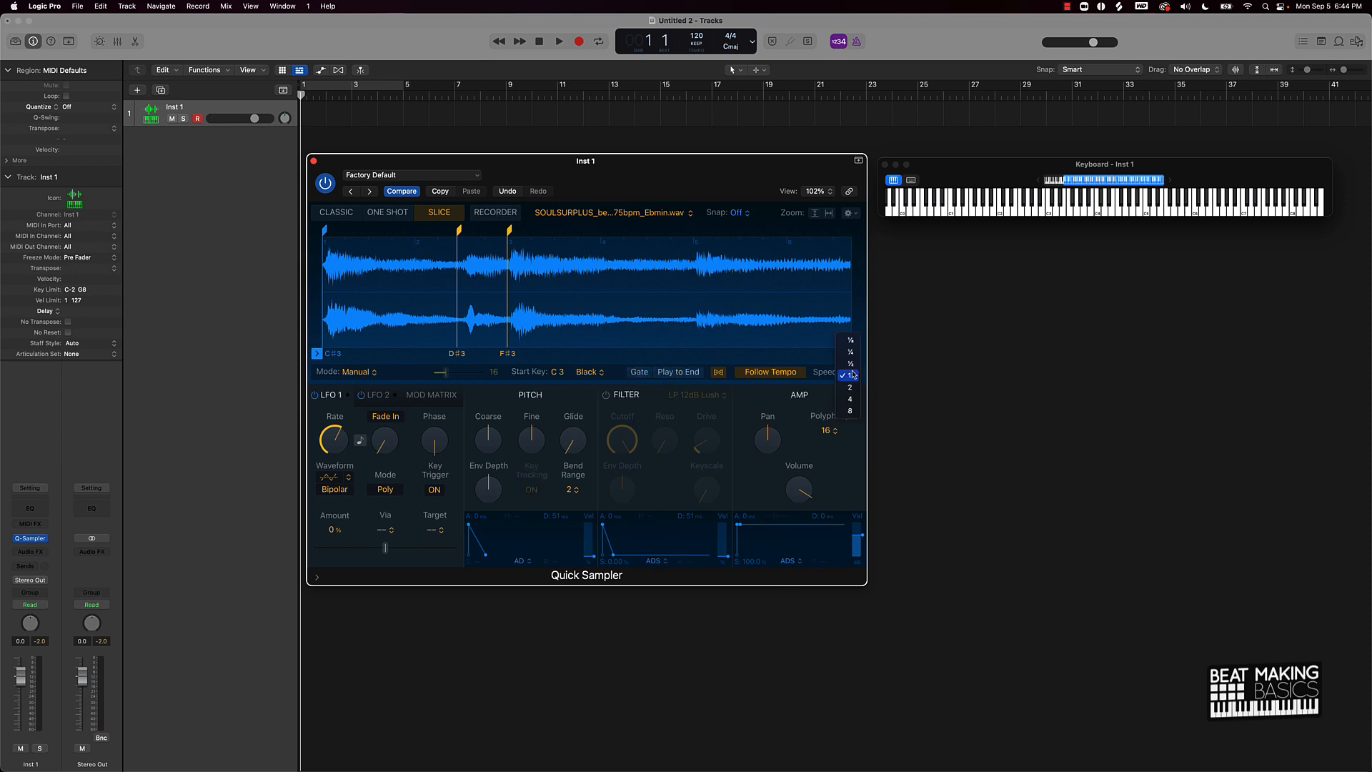
click(850, 411)
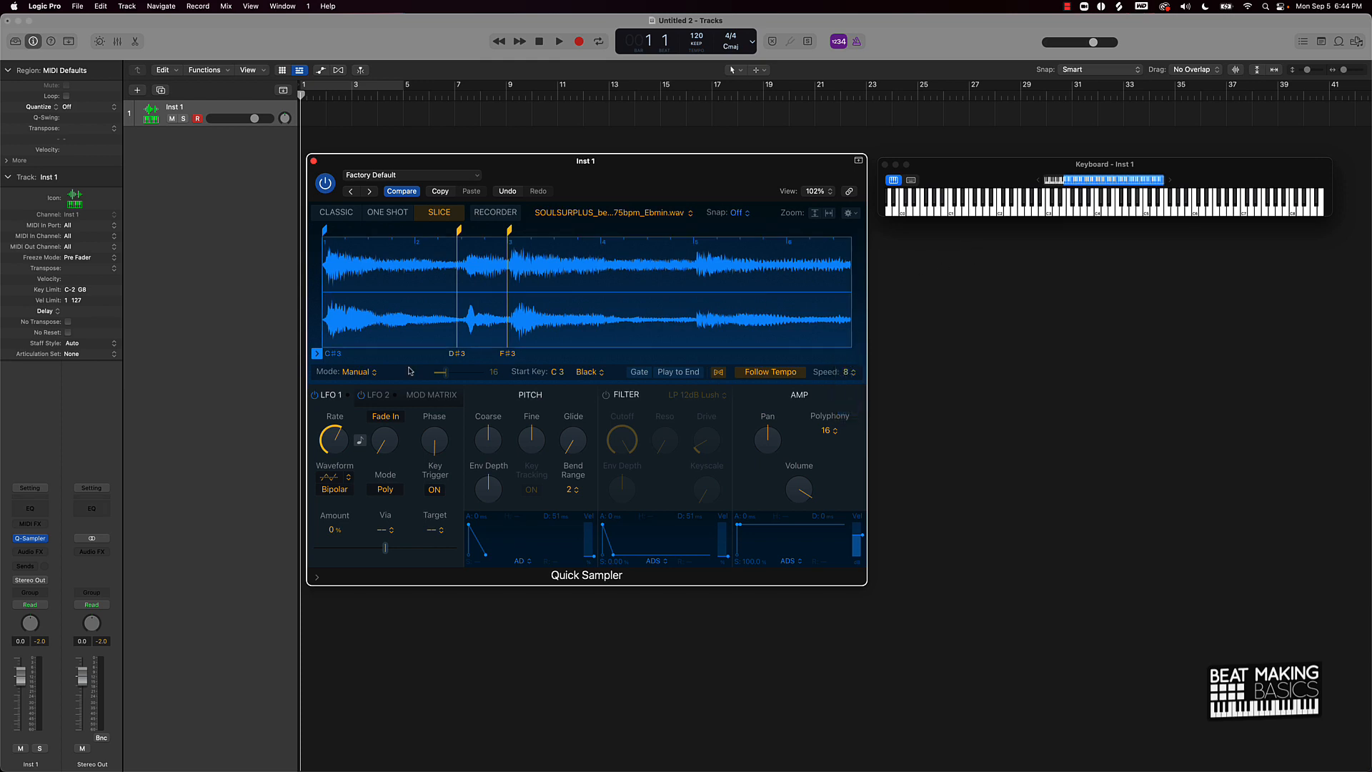
Step: Audition the first two slices repeatedly at the faster speed, and set the playback speed back to 1
click(1050, 204)
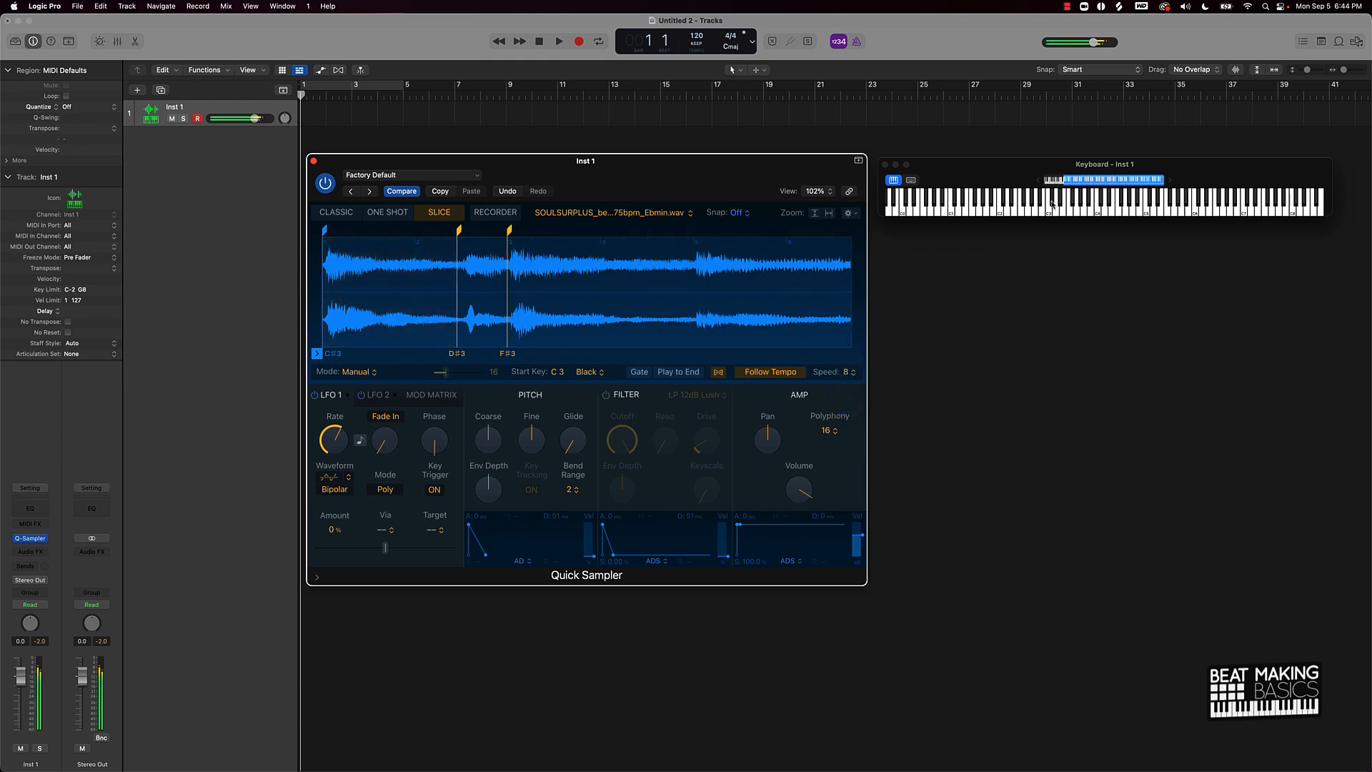
click(1050, 204)
click(1051, 204)
click(1061, 204)
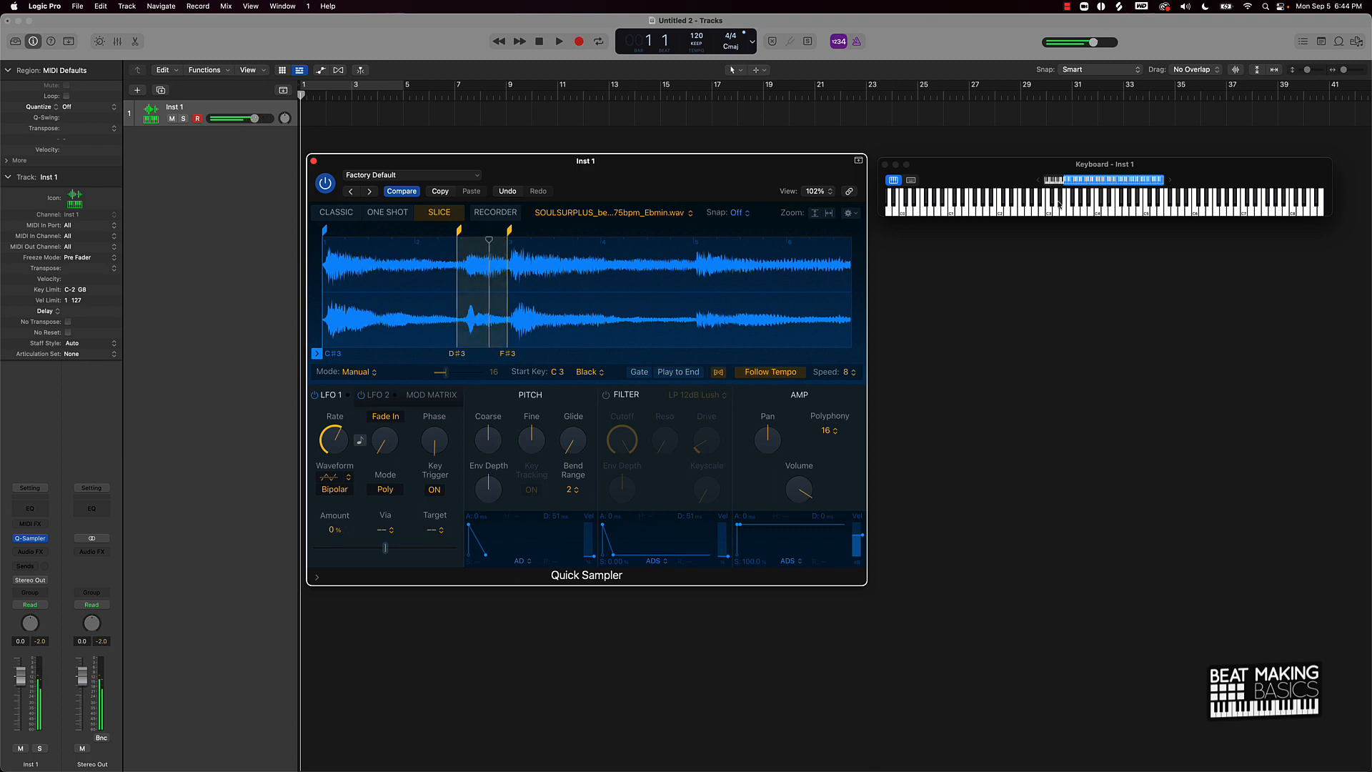
click(850, 372)
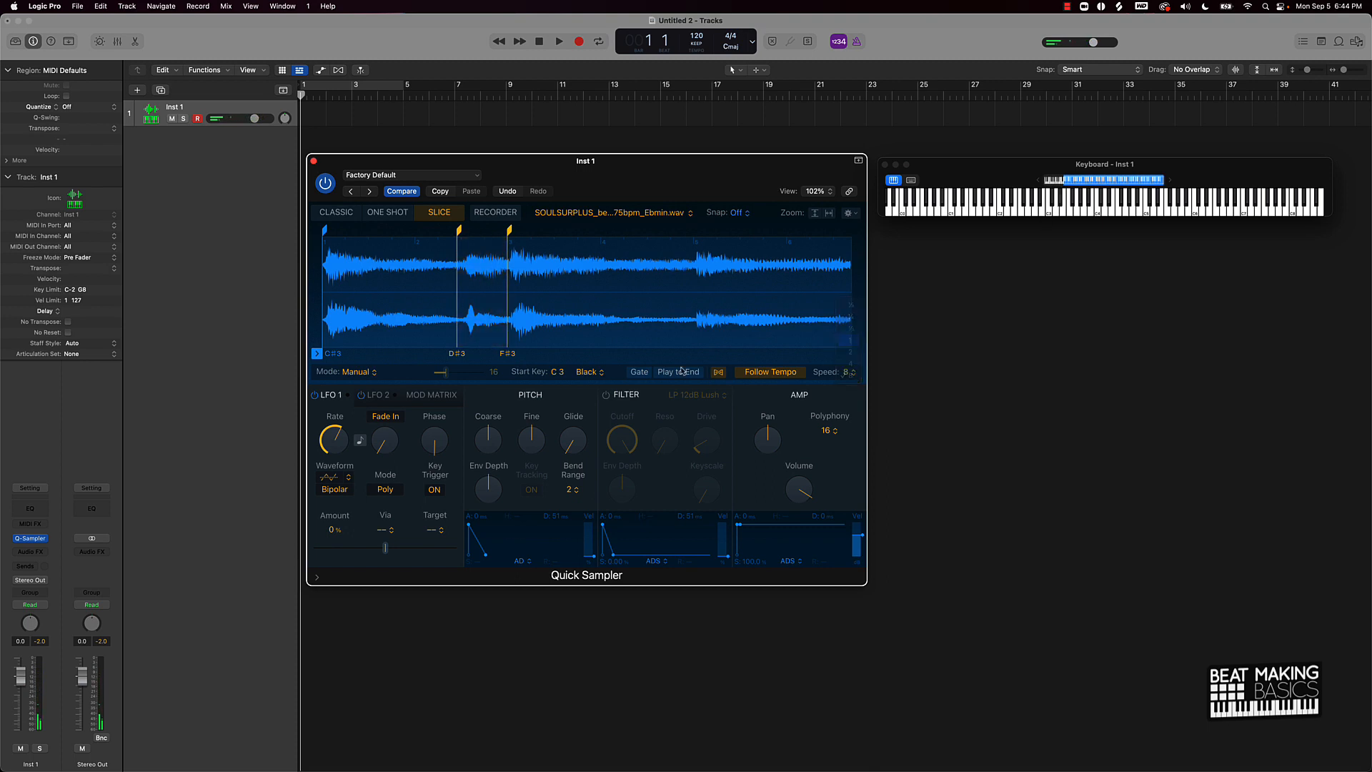
click(850, 340)
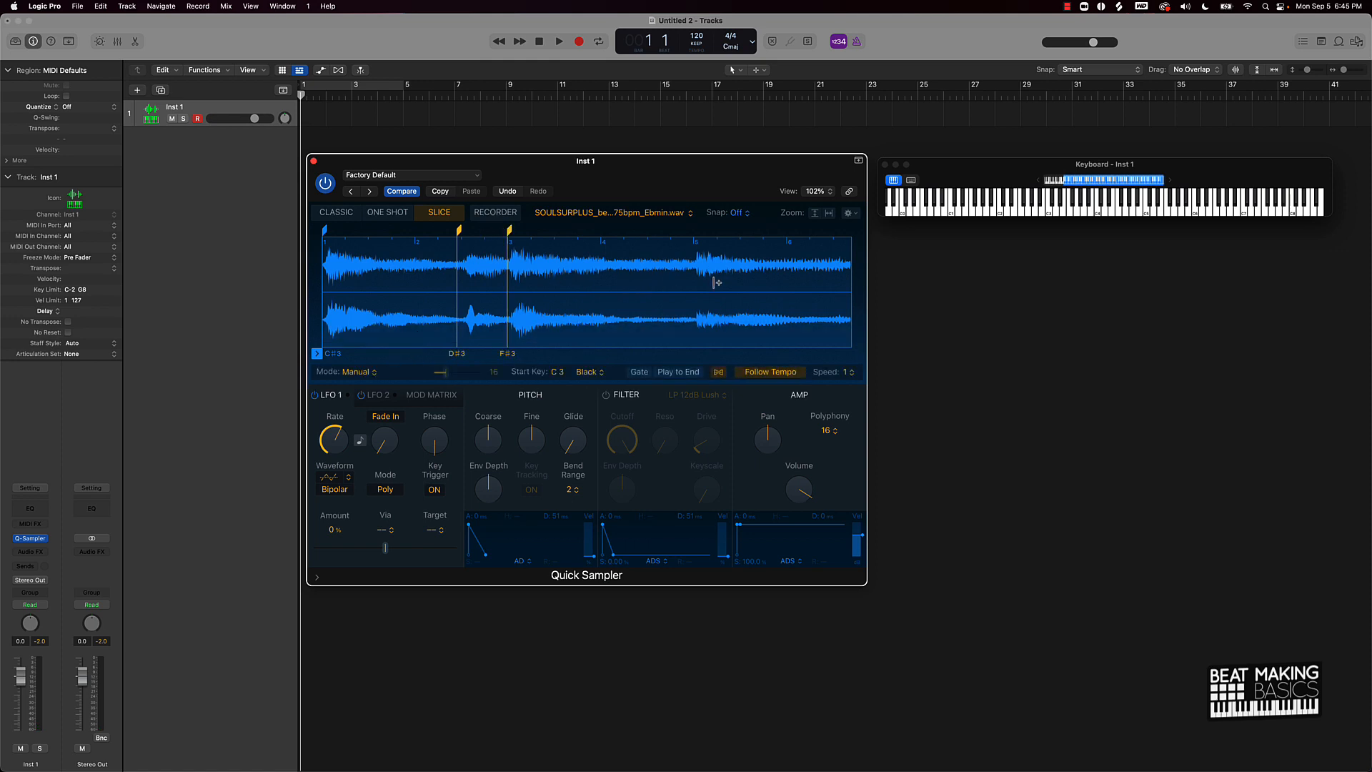
Step: Add a manual slice marker at position 141979, and delete all three manual slice markers from the waveform
click(696, 267)
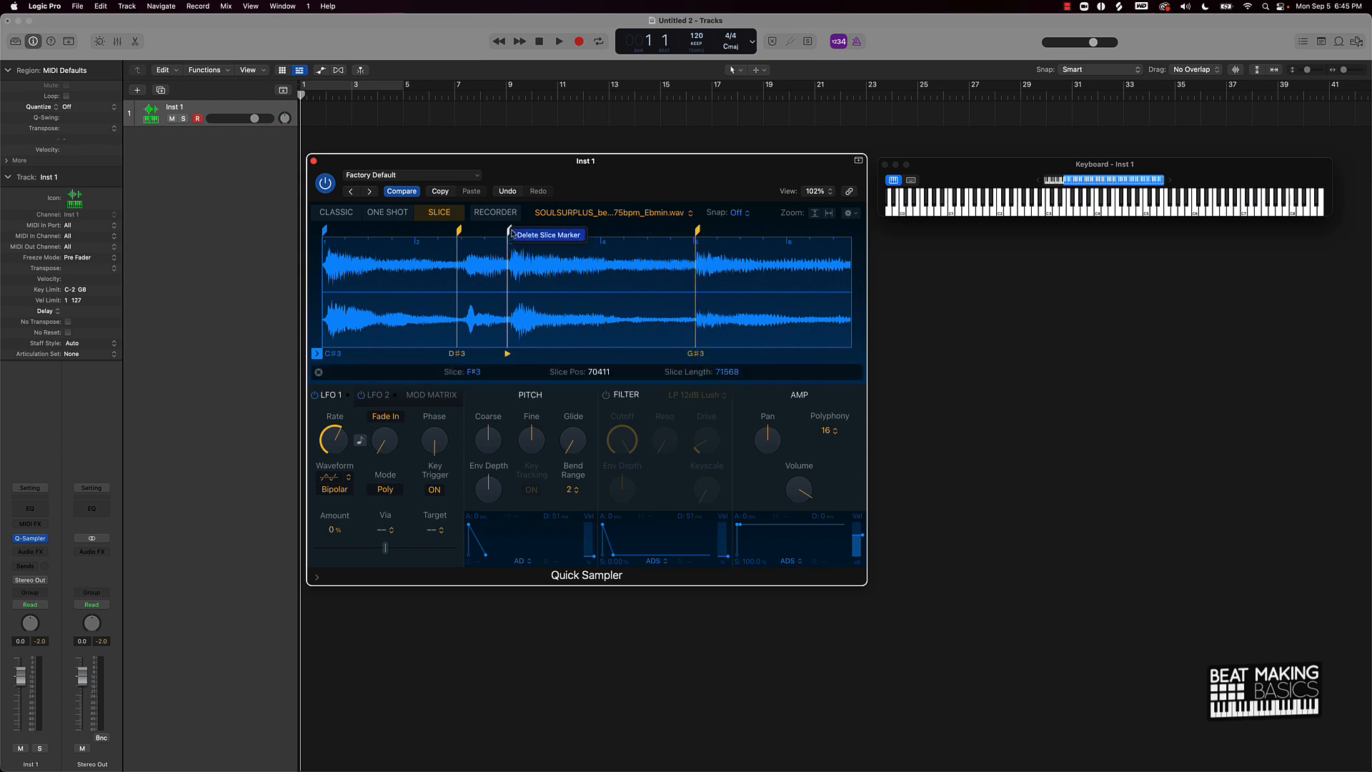
double_click(510, 229)
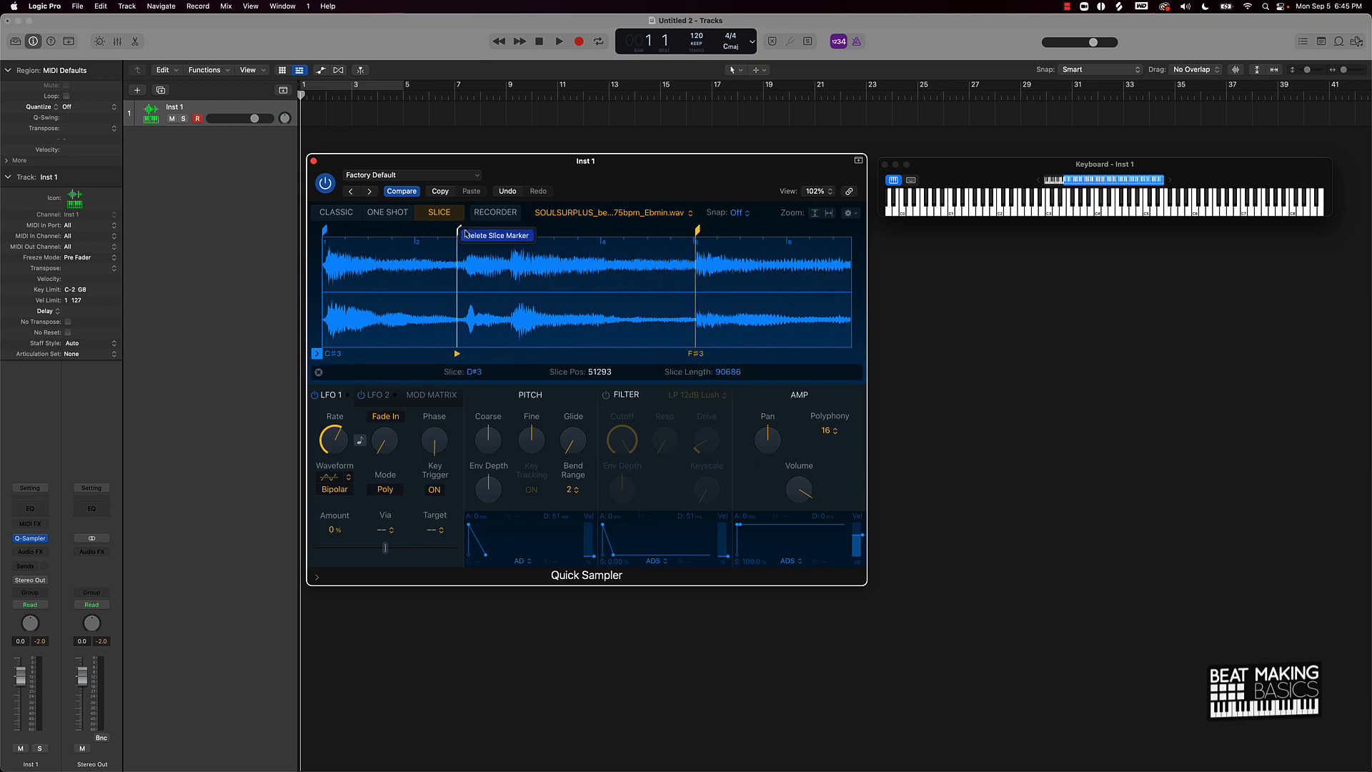
double_click(459, 230)
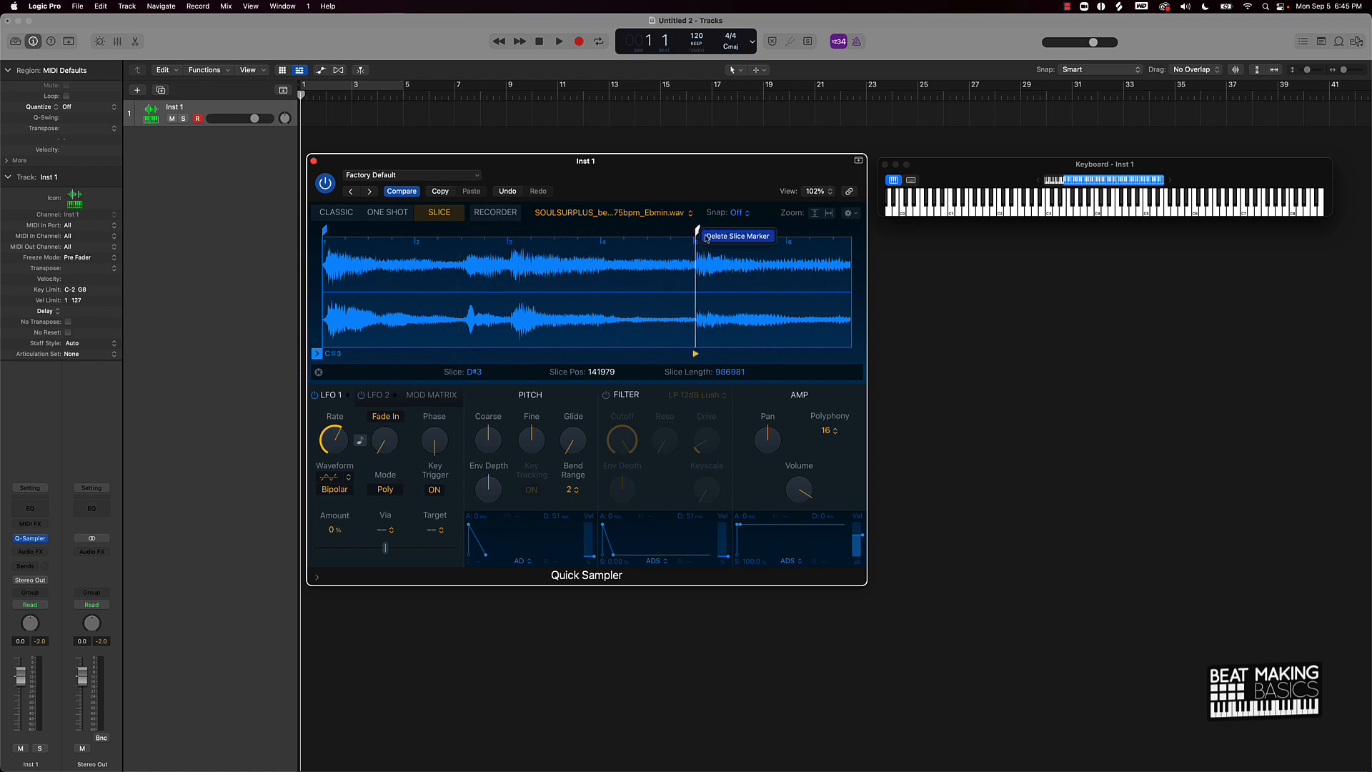
double_click(697, 231)
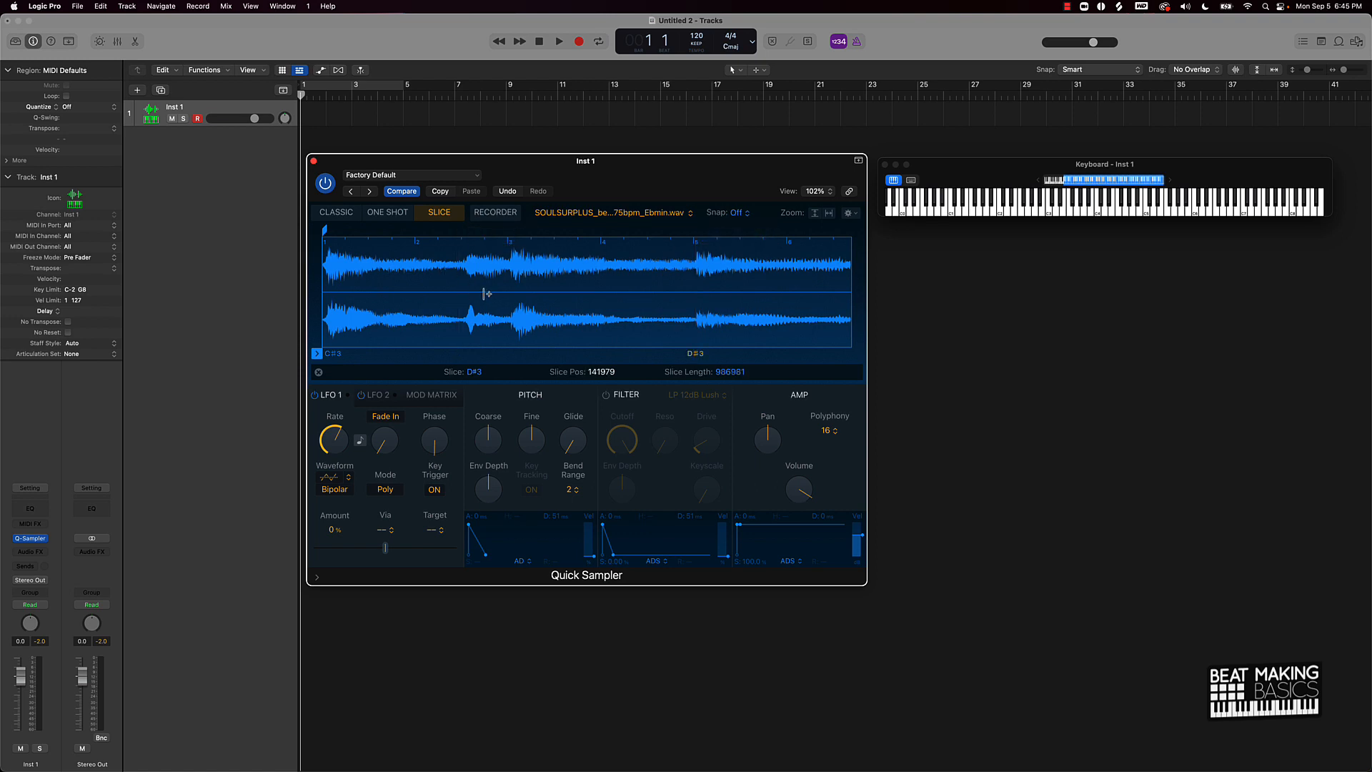
Step: Trim the sample to end at 23 4 214 and start at about 15 1 21, fine-tuning the start marker on the transient
scroll(486, 294, down, 10)
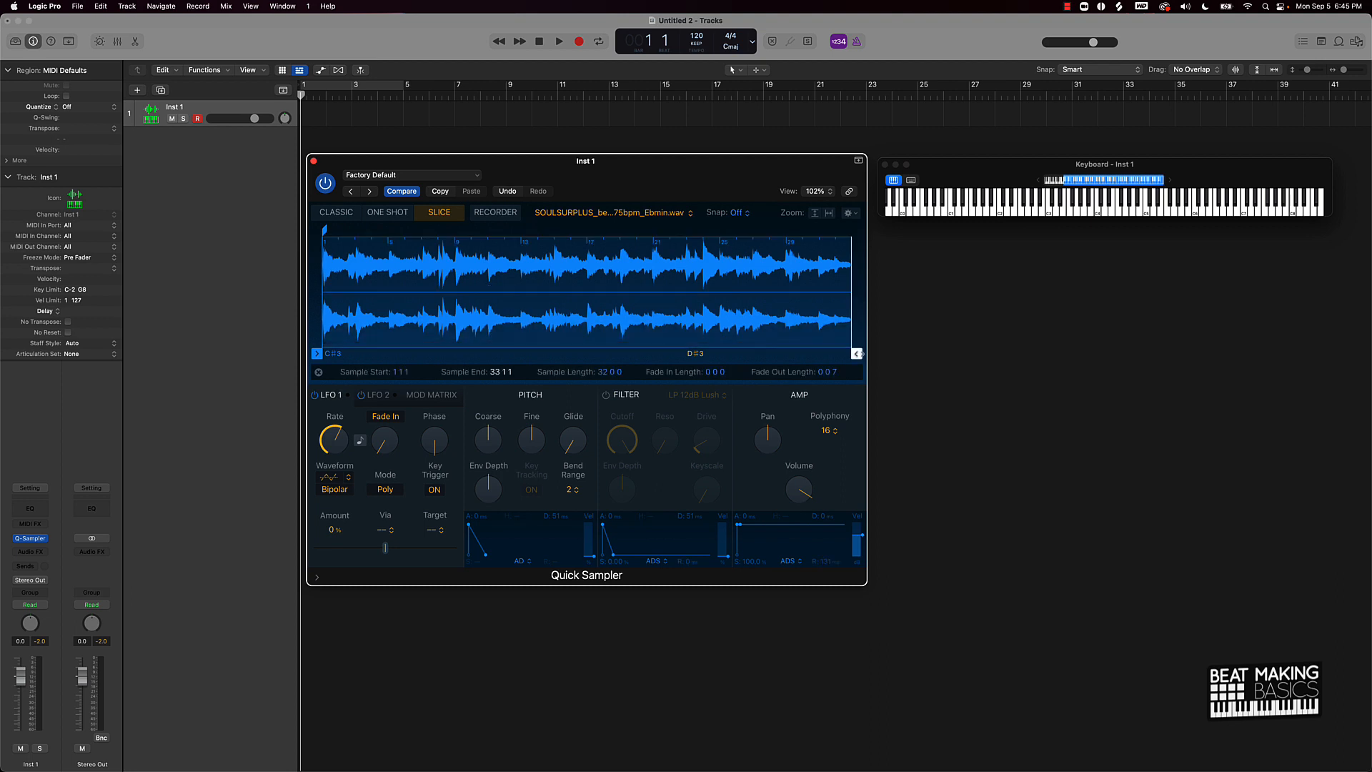
mouse_move(861, 353)
mouse_down()
mouse_move(504, 351)
mouse_move(724, 340)
mouse_move(702, 342)
mouse_up()
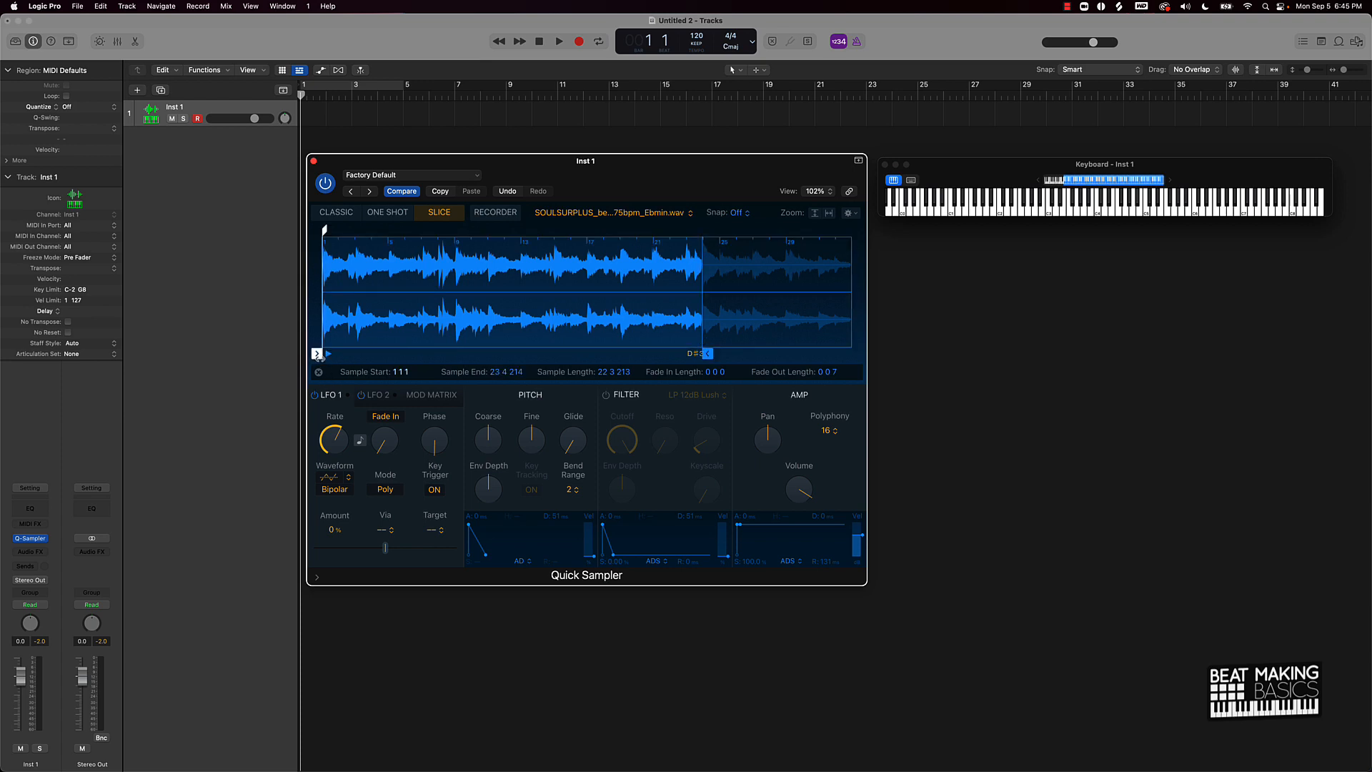
mouse_move(317, 353)
mouse_down()
mouse_move(527, 353)
mouse_move(555, 332)
mouse_up()
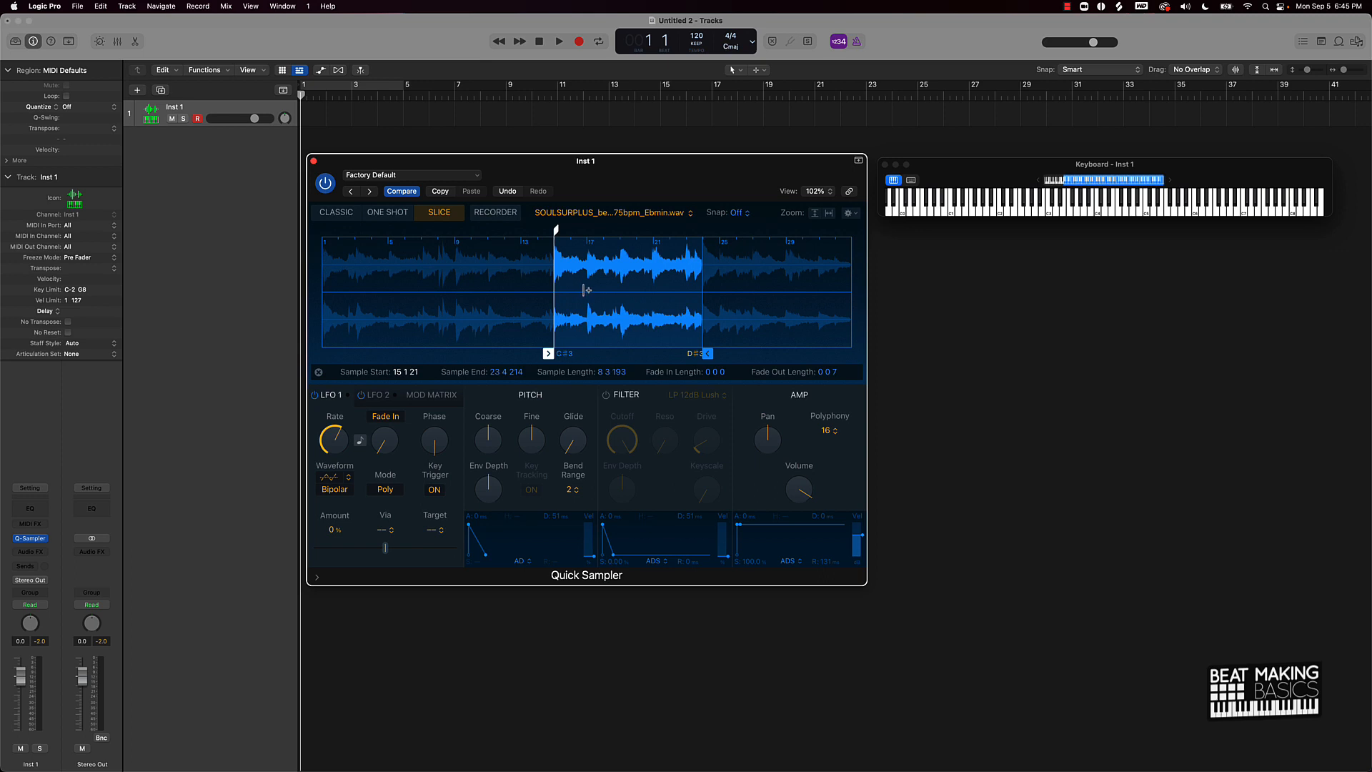
scroll(585, 289, up, 8)
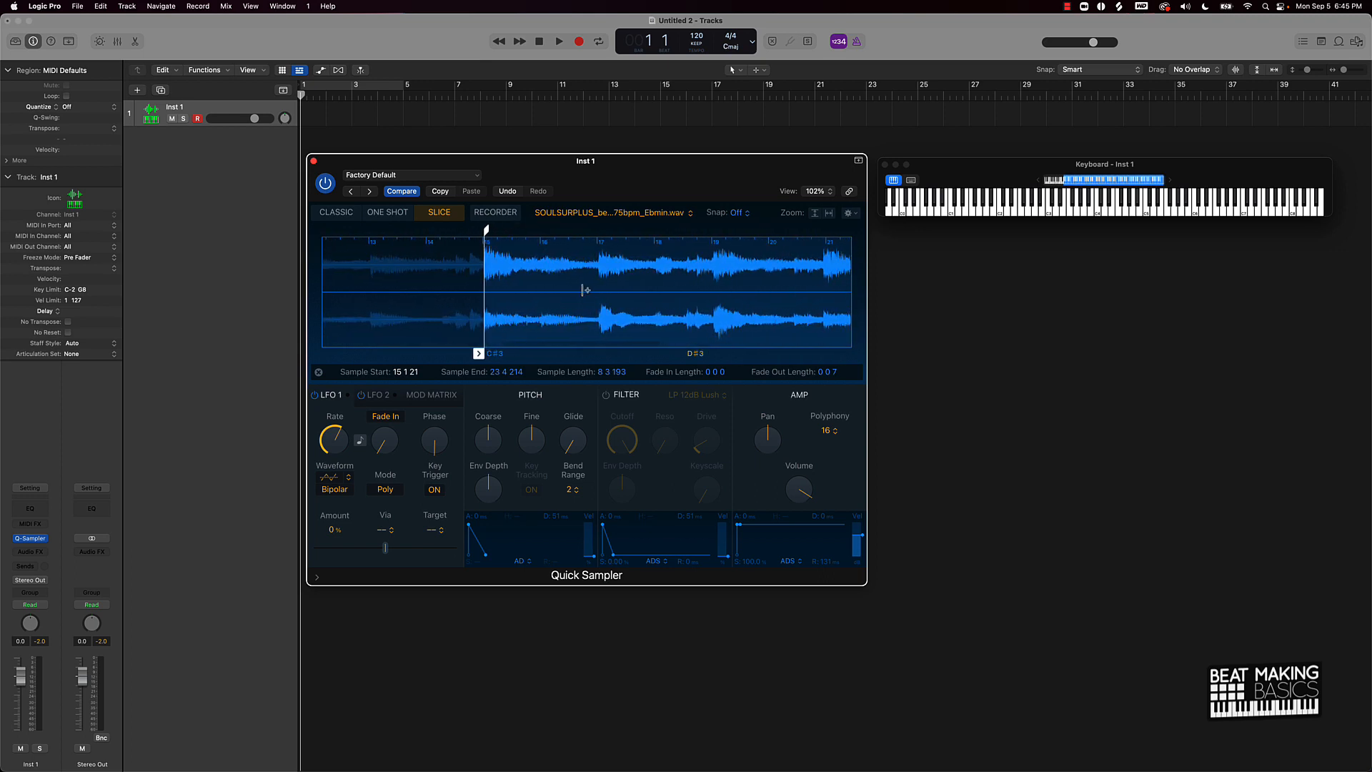
scroll(586, 289, up, 1)
drag(473, 353, 469, 354)
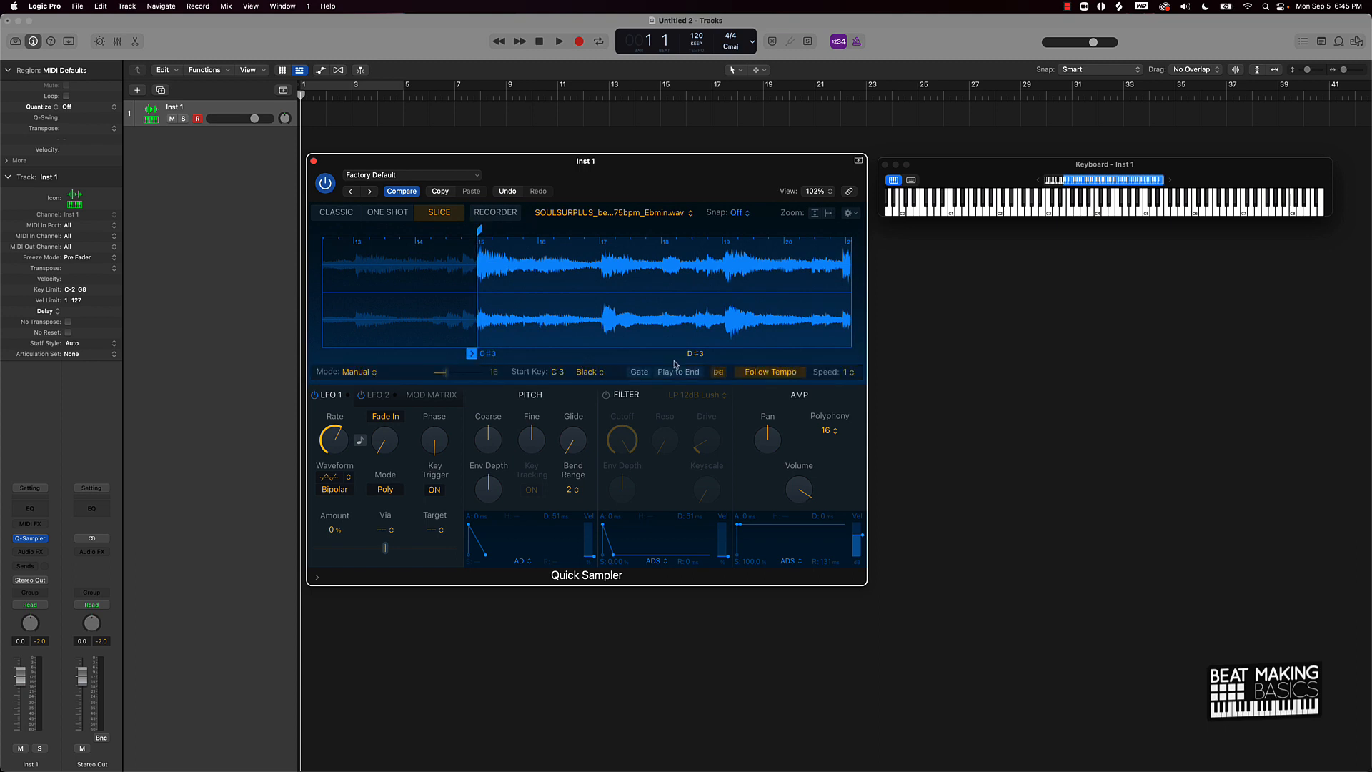
Step: Map the slices to white keys only and add slice markers at positions 564436, 601001 and 635966
click(597, 373)
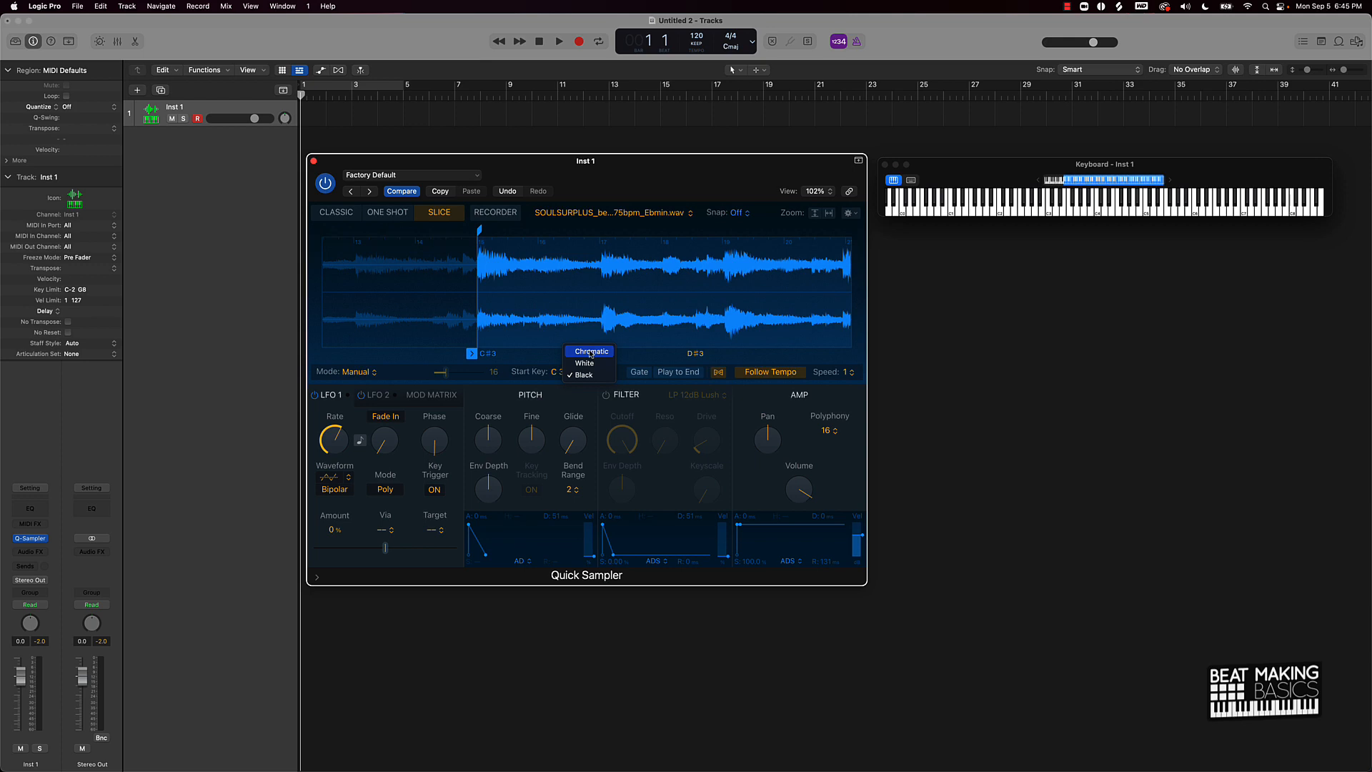
click(586, 363)
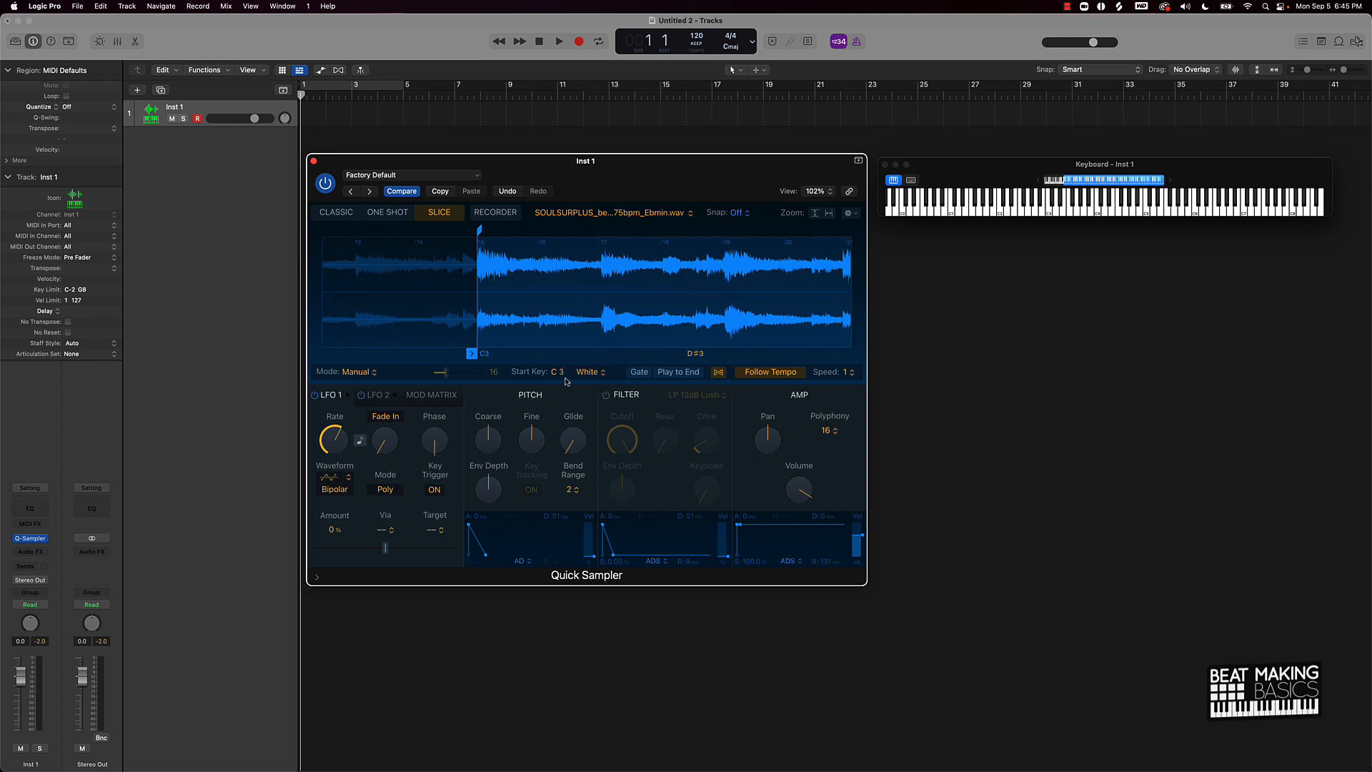
click(600, 266)
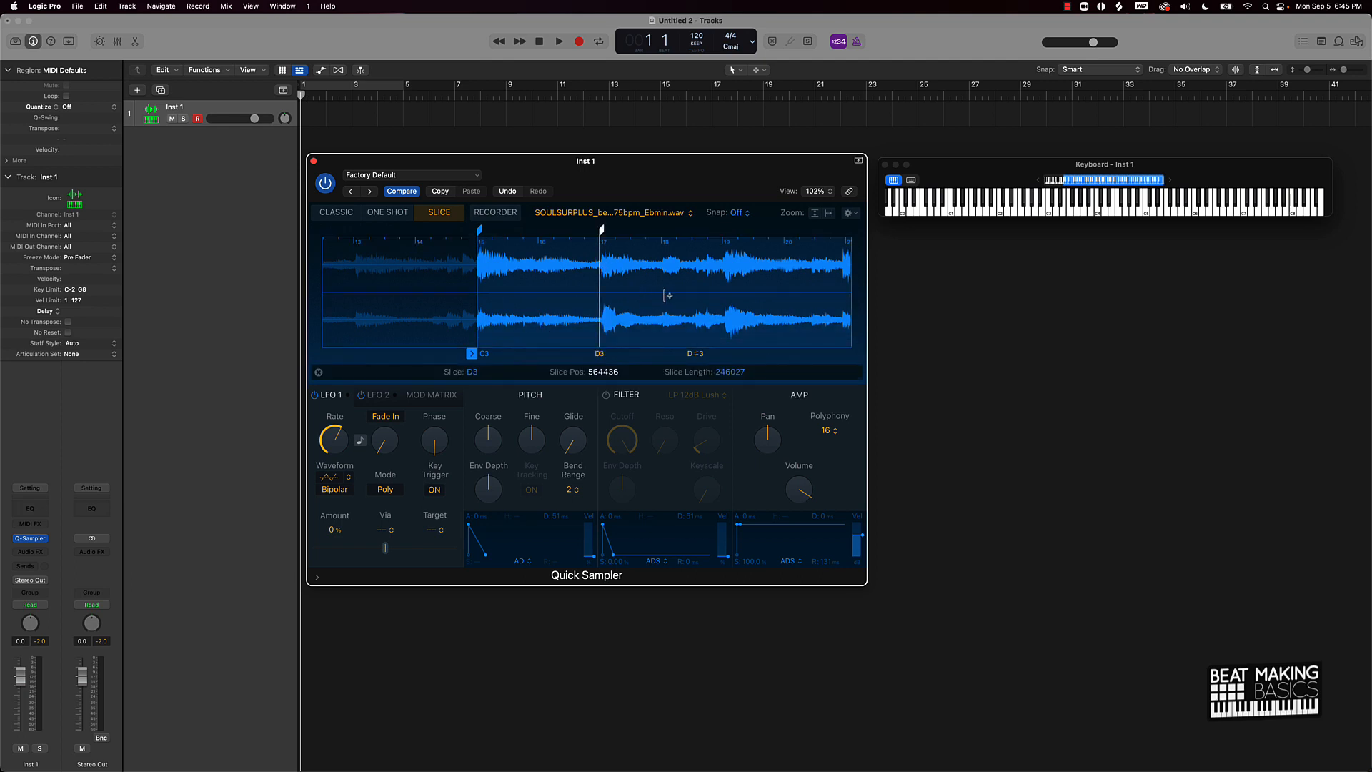
click(663, 263)
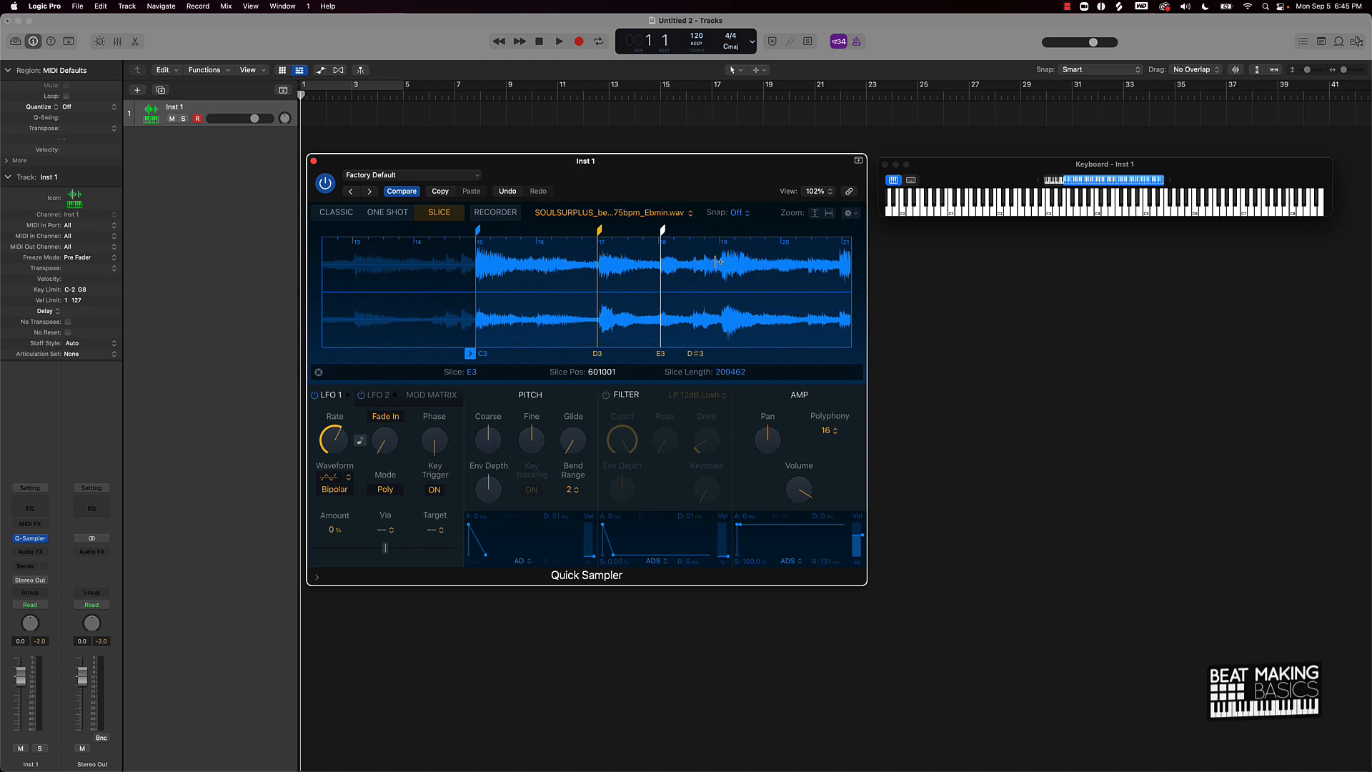
click(723, 264)
Step: Add four more slice markers in the rest of the trimmed region, the last three at positions 704780, 775042 and 794322
scroll(715, 266, right, 5)
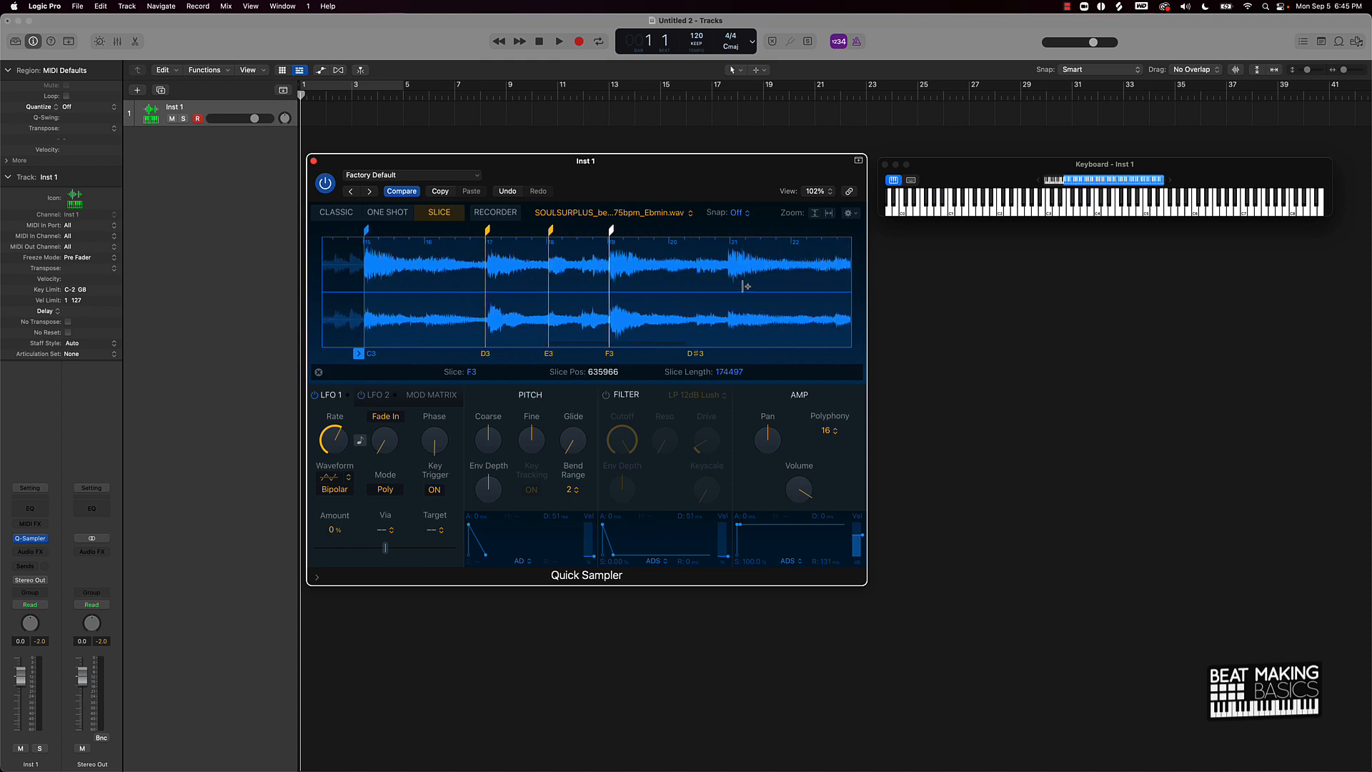
click(686, 272)
scroll(672, 268, right, 3)
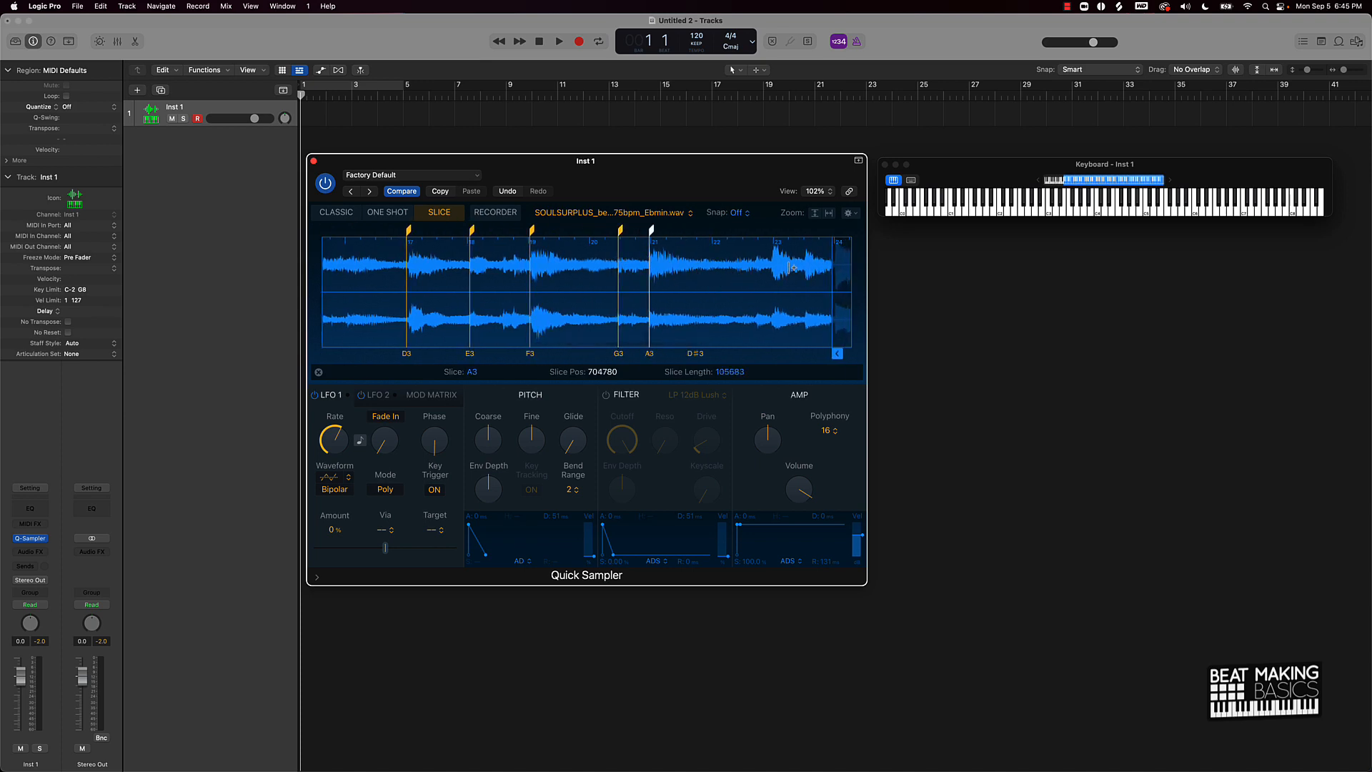
click(772, 265)
scroll(715, 266, right, 5)
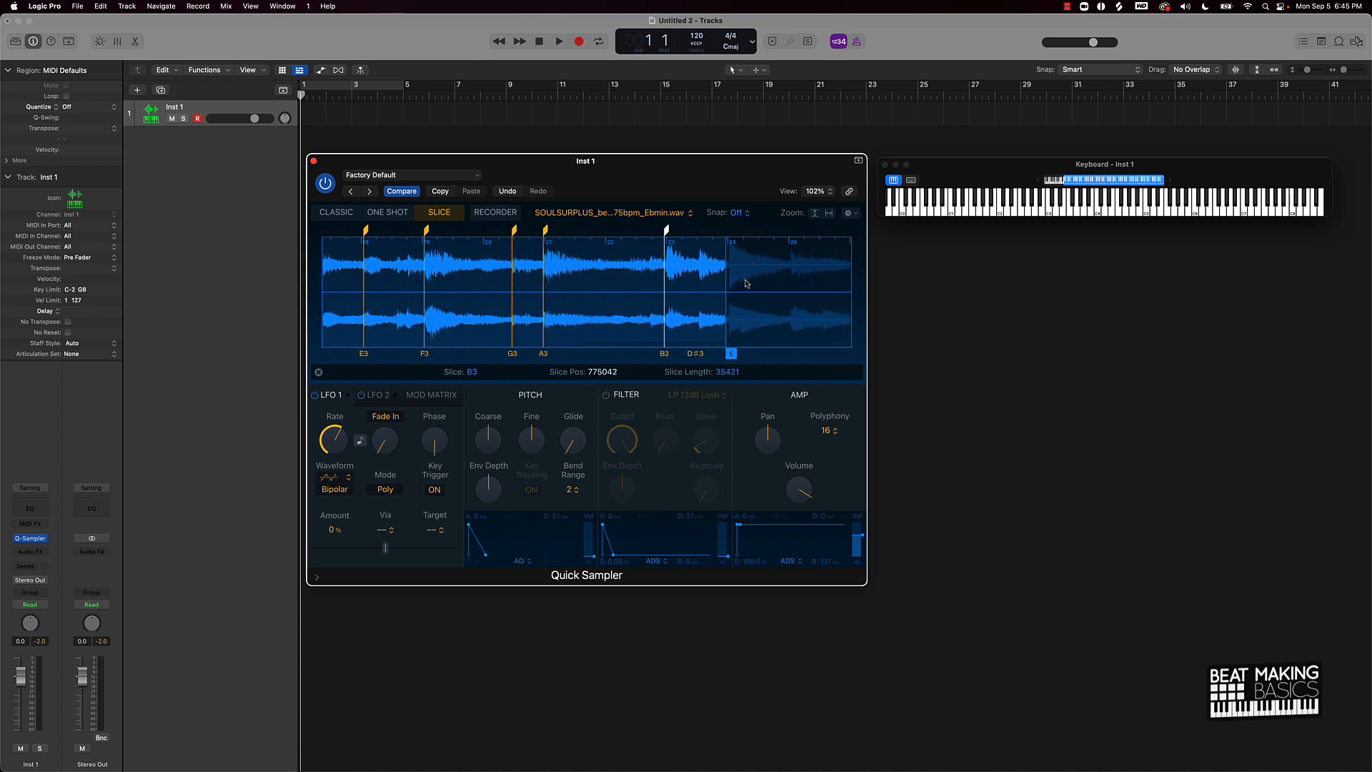
click(697, 264)
Step: Audition the first slice, and move the D3 slice marker to position 565468 and audition that slice
scroll(606, 313, left, 10)
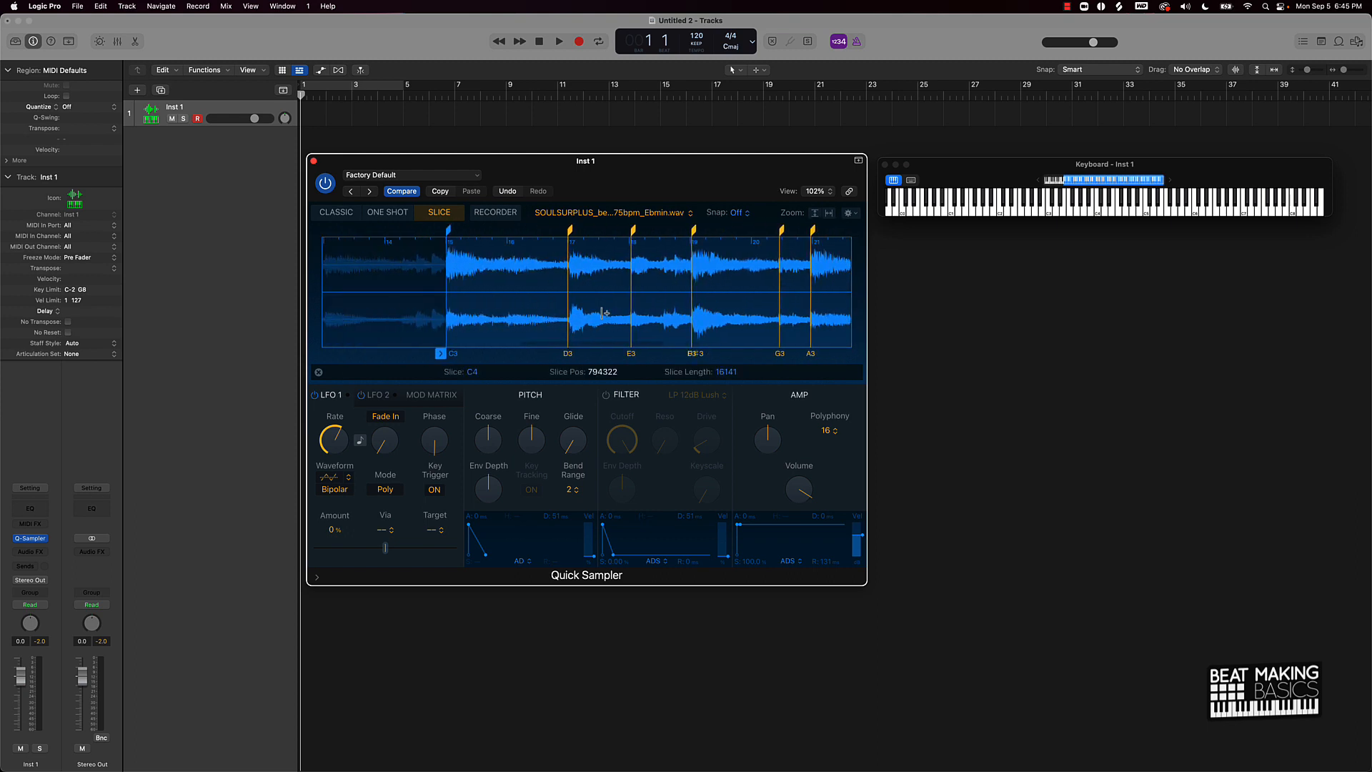
scroll(605, 313, right, 6)
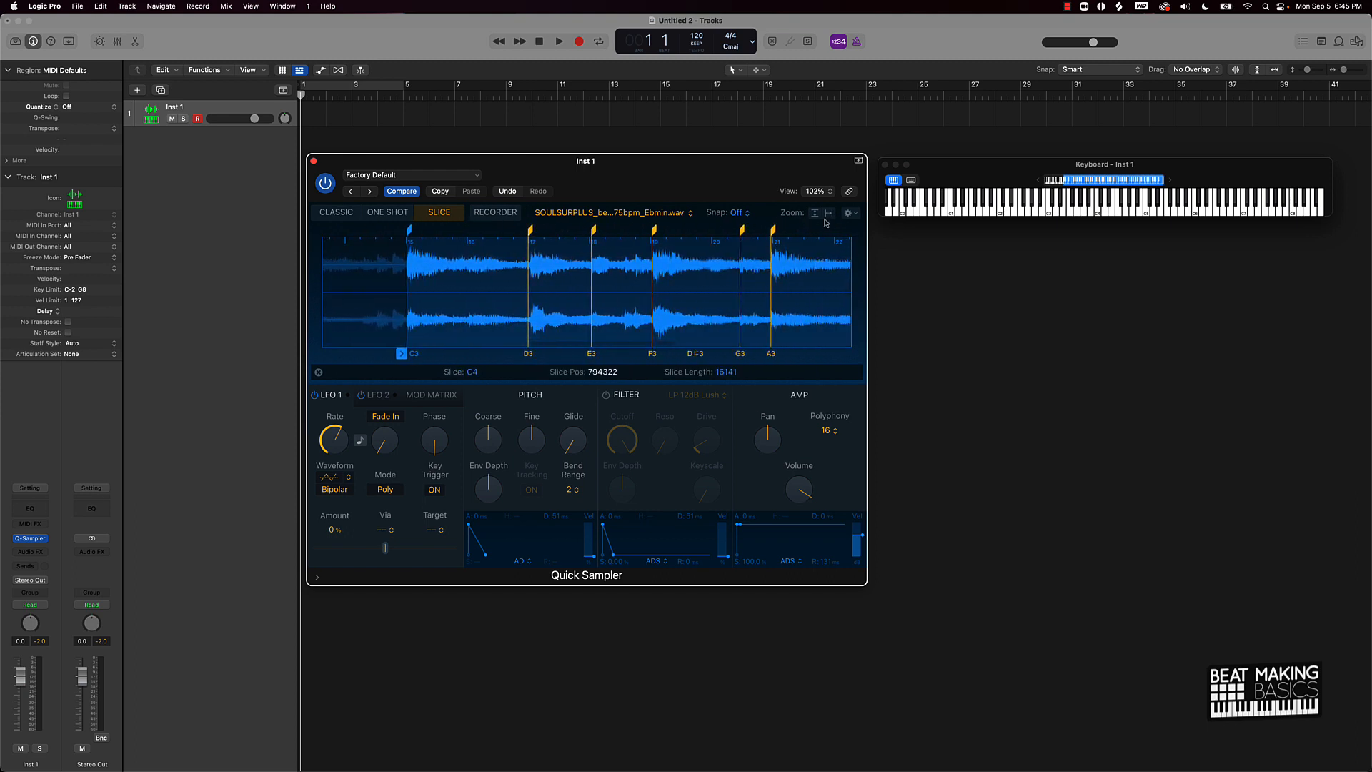
click(1049, 212)
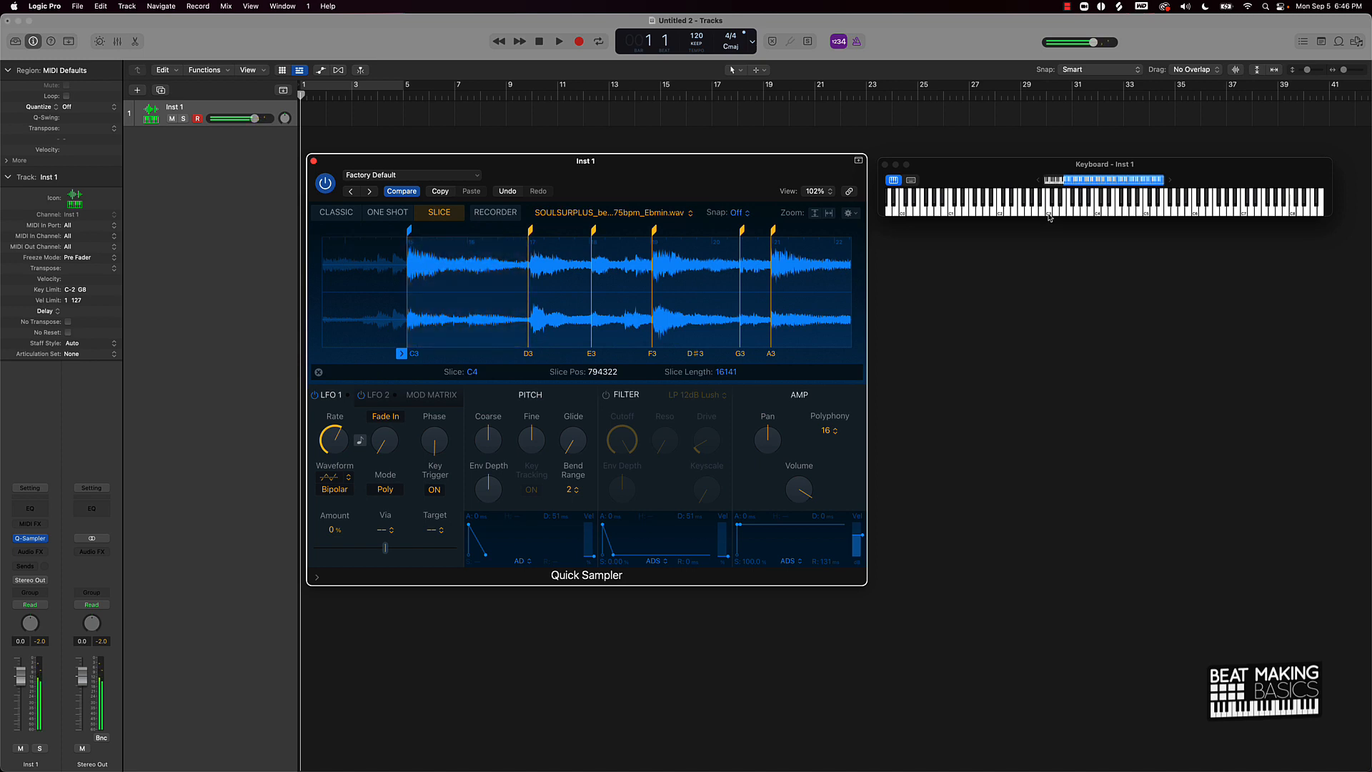
click(1049, 214)
click(531, 230)
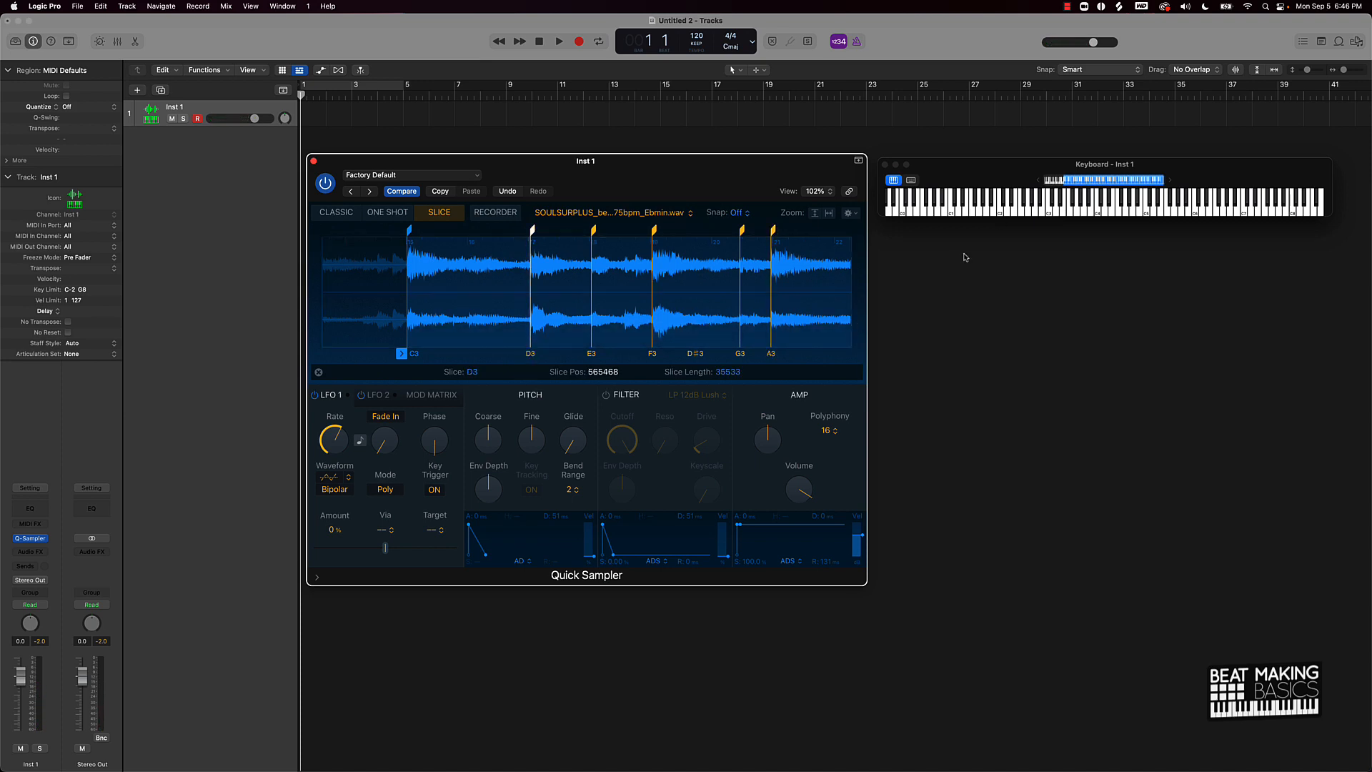
click(1057, 214)
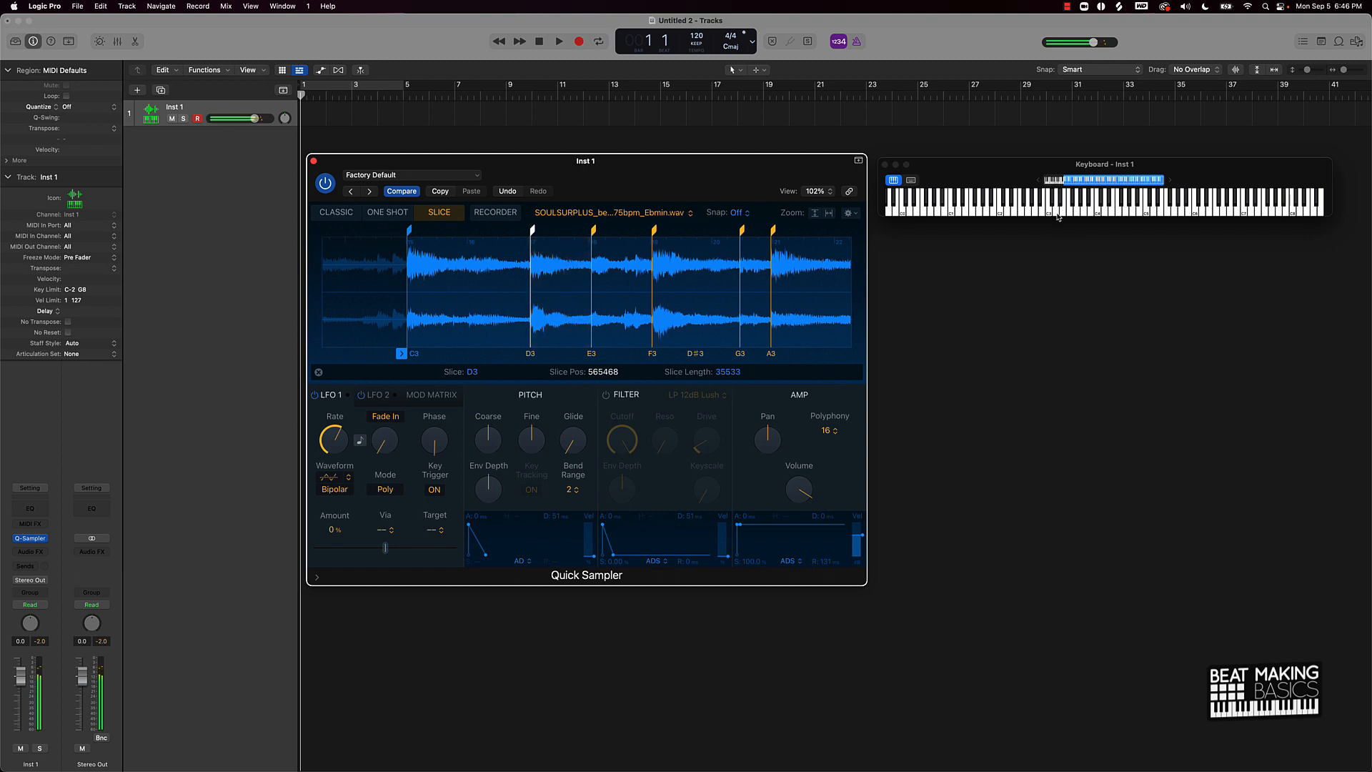
Step: Audition the C3 and D3 slices several times to check how they play against each other
click(1057, 214)
click(1057, 215)
click(1049, 215)
click(1049, 214)
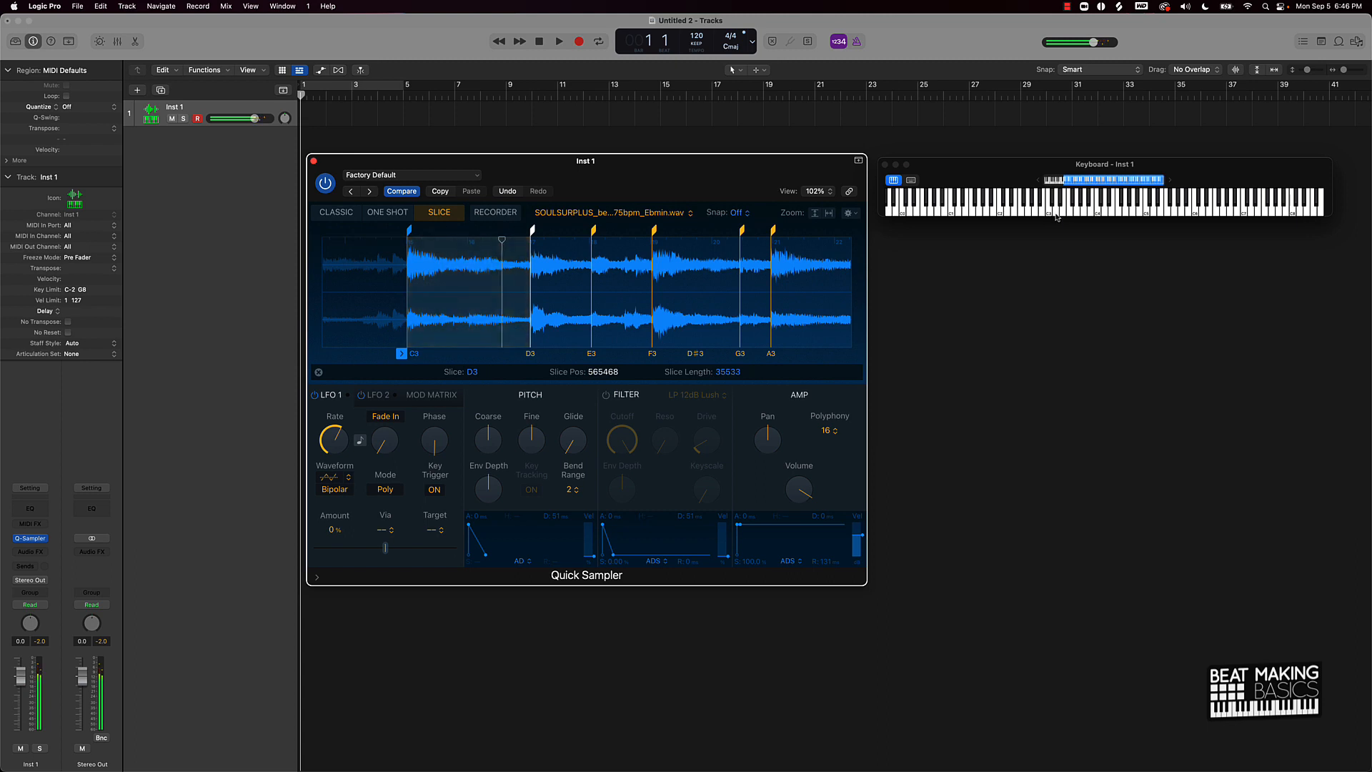
click(1057, 214)
click(1055, 215)
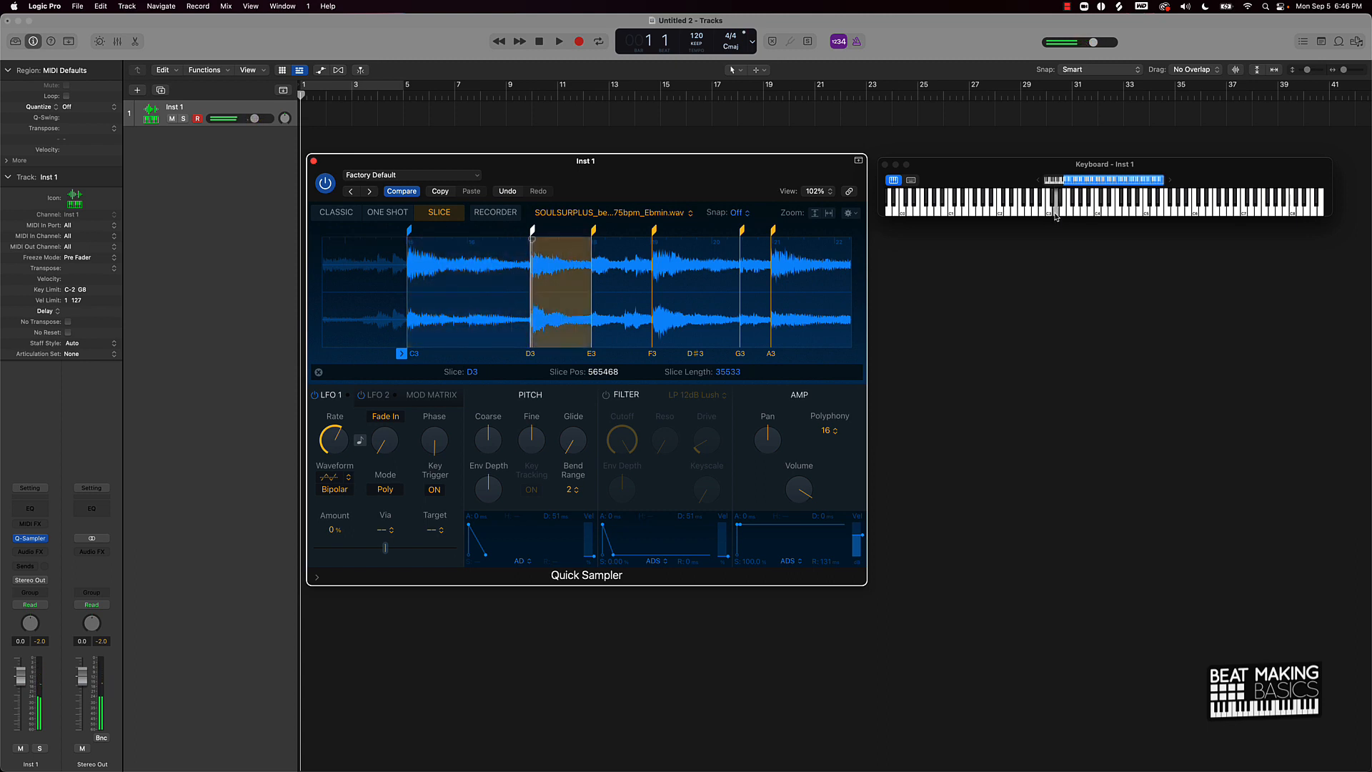
click(1055, 214)
click(1054, 214)
click(1053, 217)
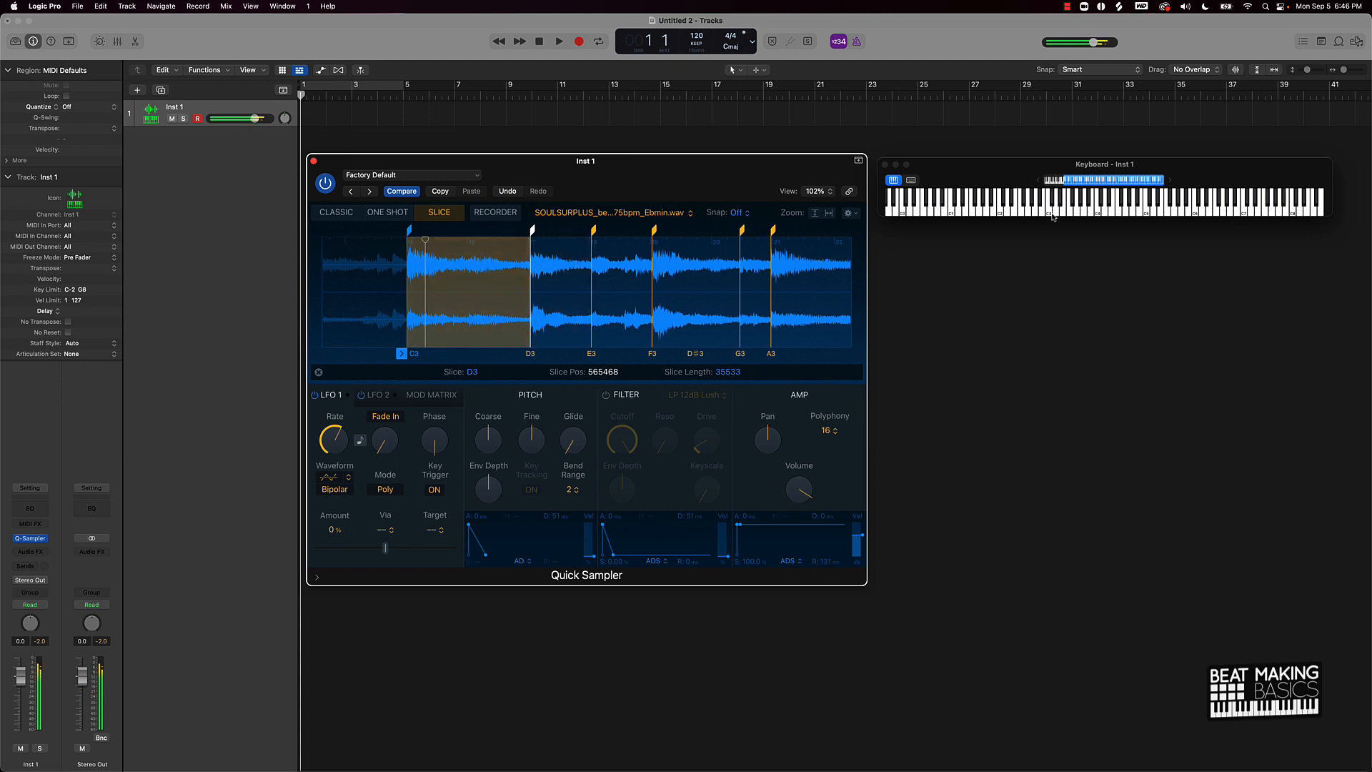
click(1053, 217)
click(1052, 215)
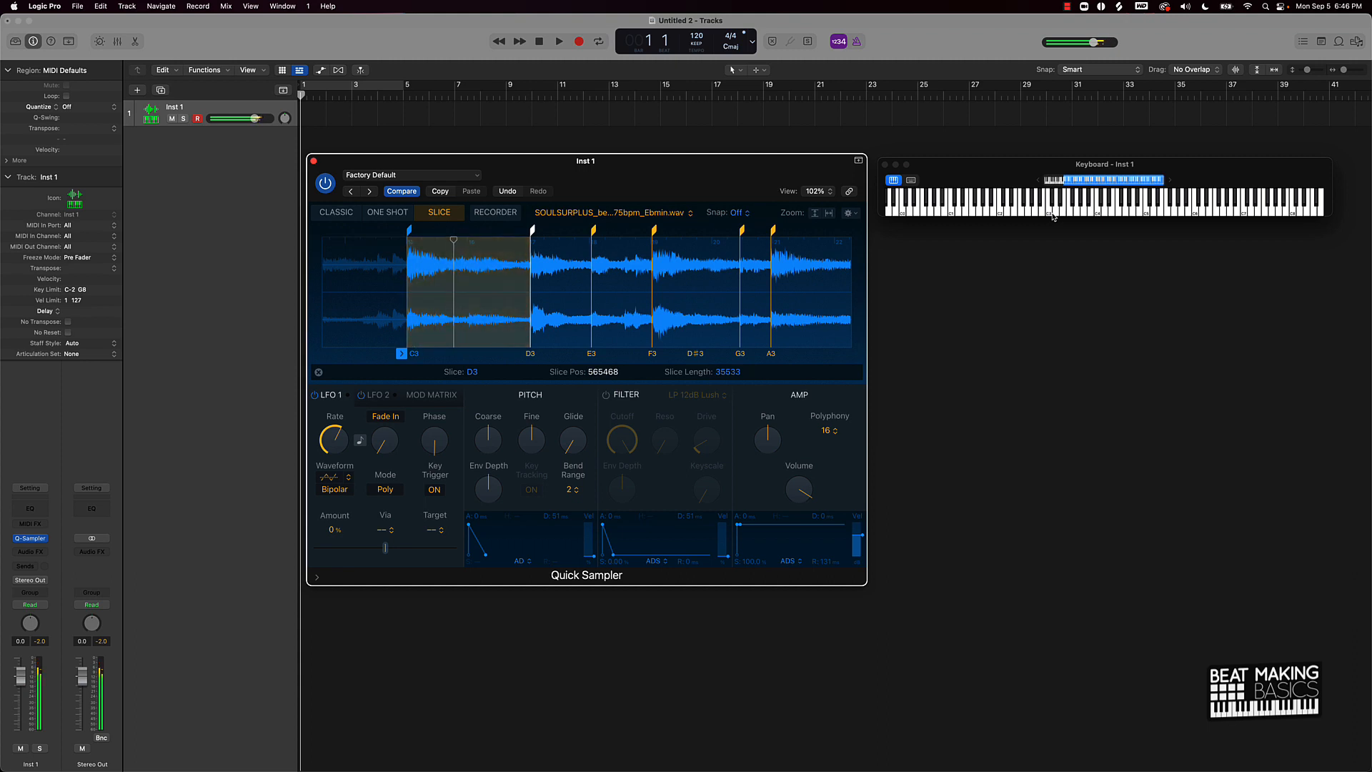
click(1051, 214)
Step: Audition the E3 and F3 slices
click(1062, 214)
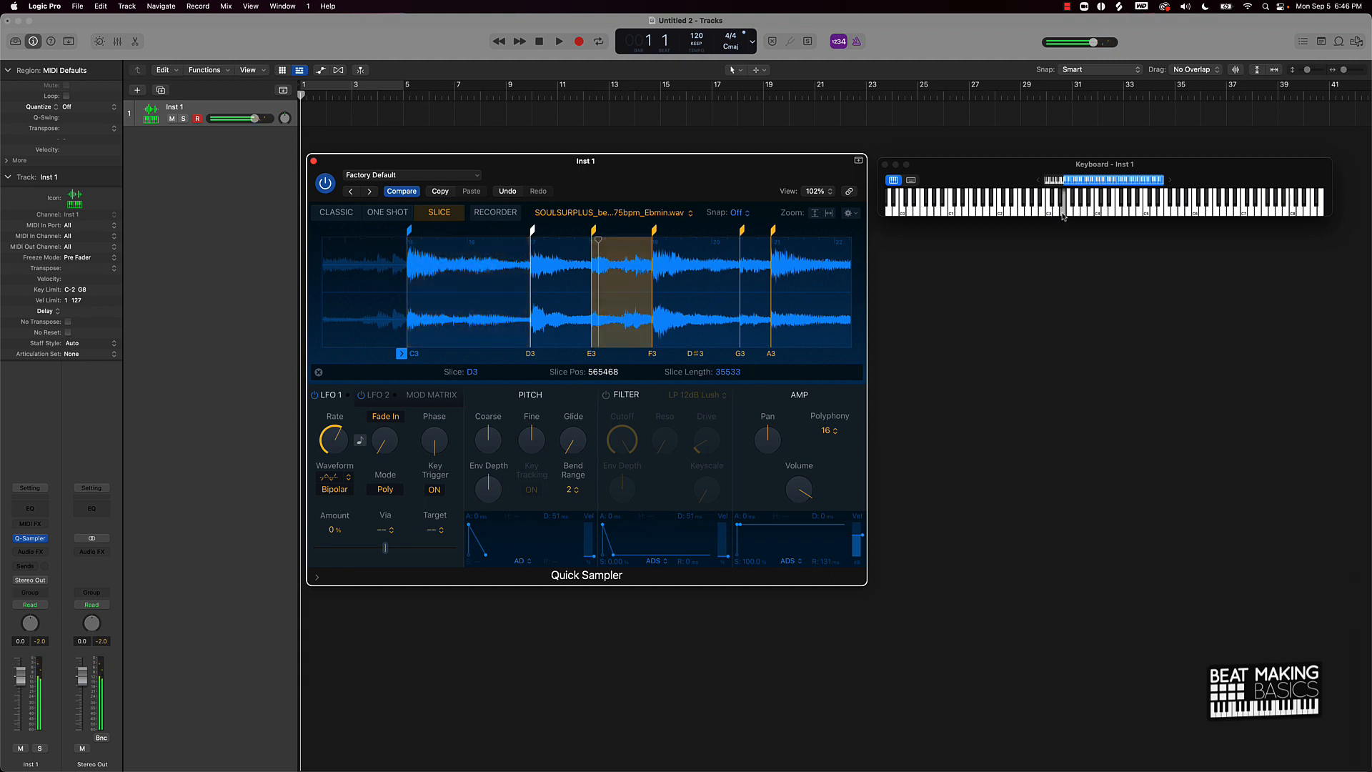
click(1063, 214)
click(1063, 214)
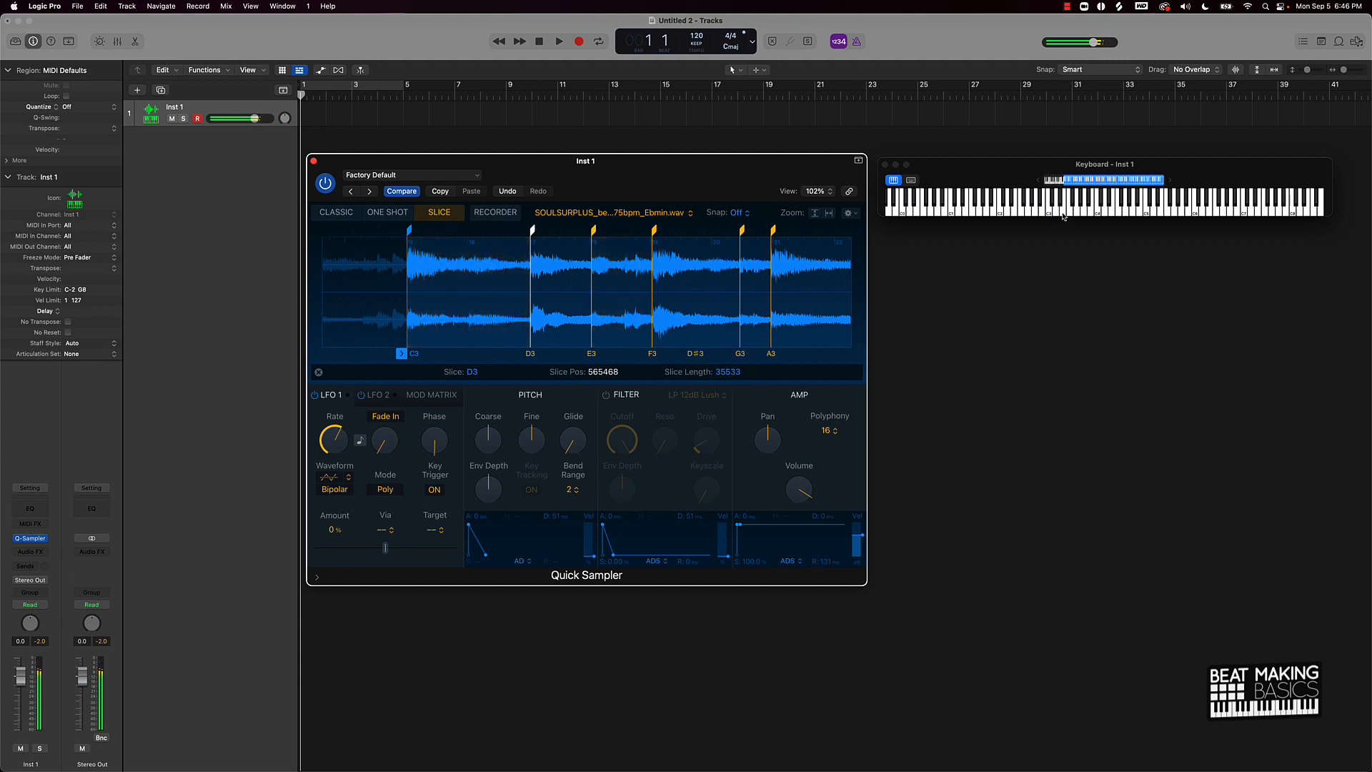
click(1063, 214)
click(1069, 214)
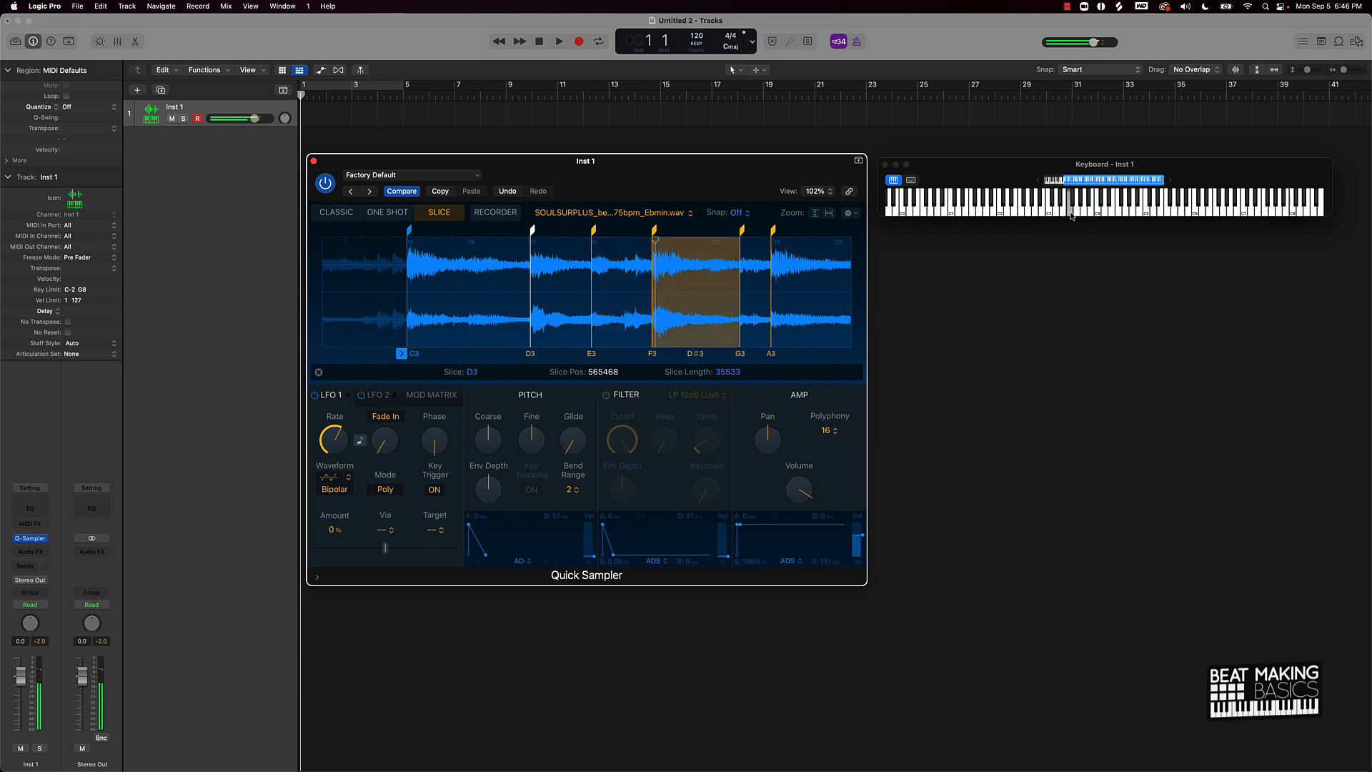
click(1071, 214)
click(1071, 215)
Step: Audition the A3 and G3 slices and delete the slice marker at position 686869
click(1082, 215)
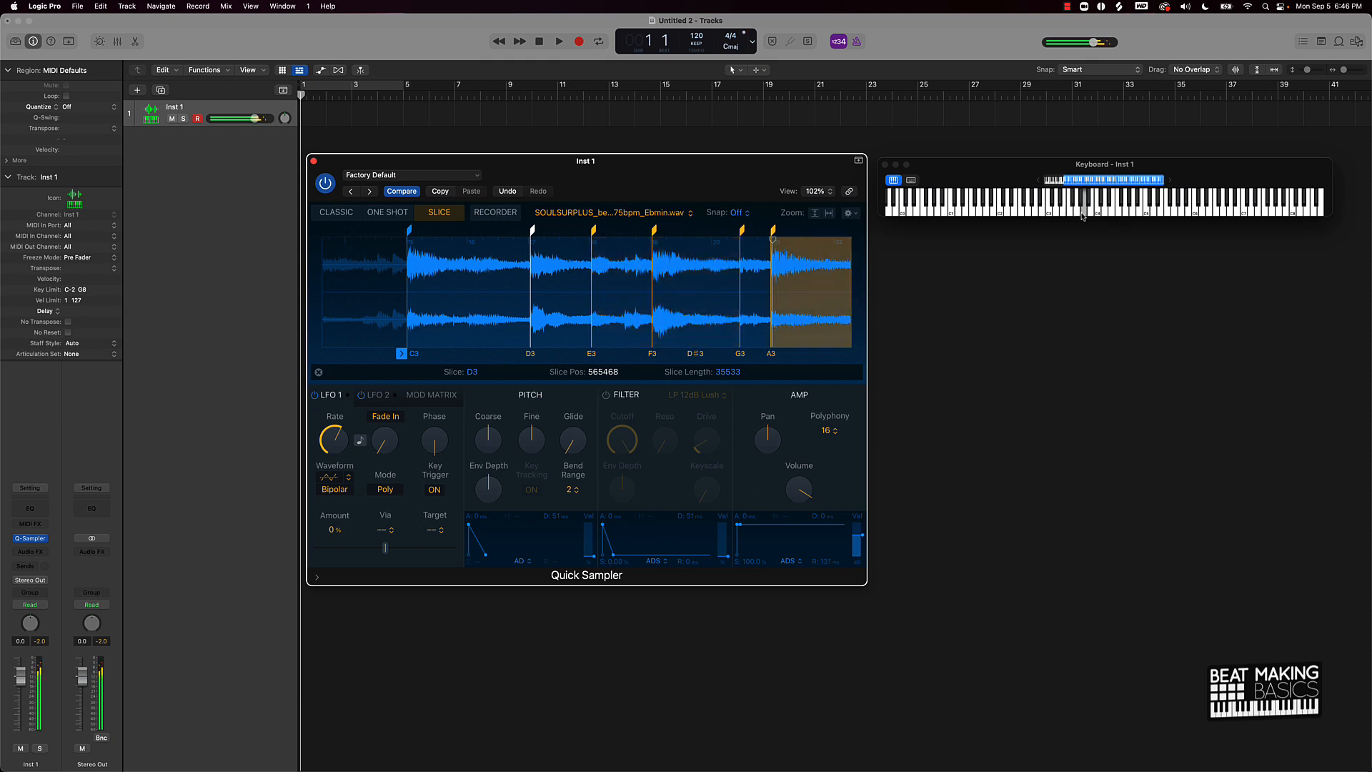
click(1082, 215)
click(1076, 215)
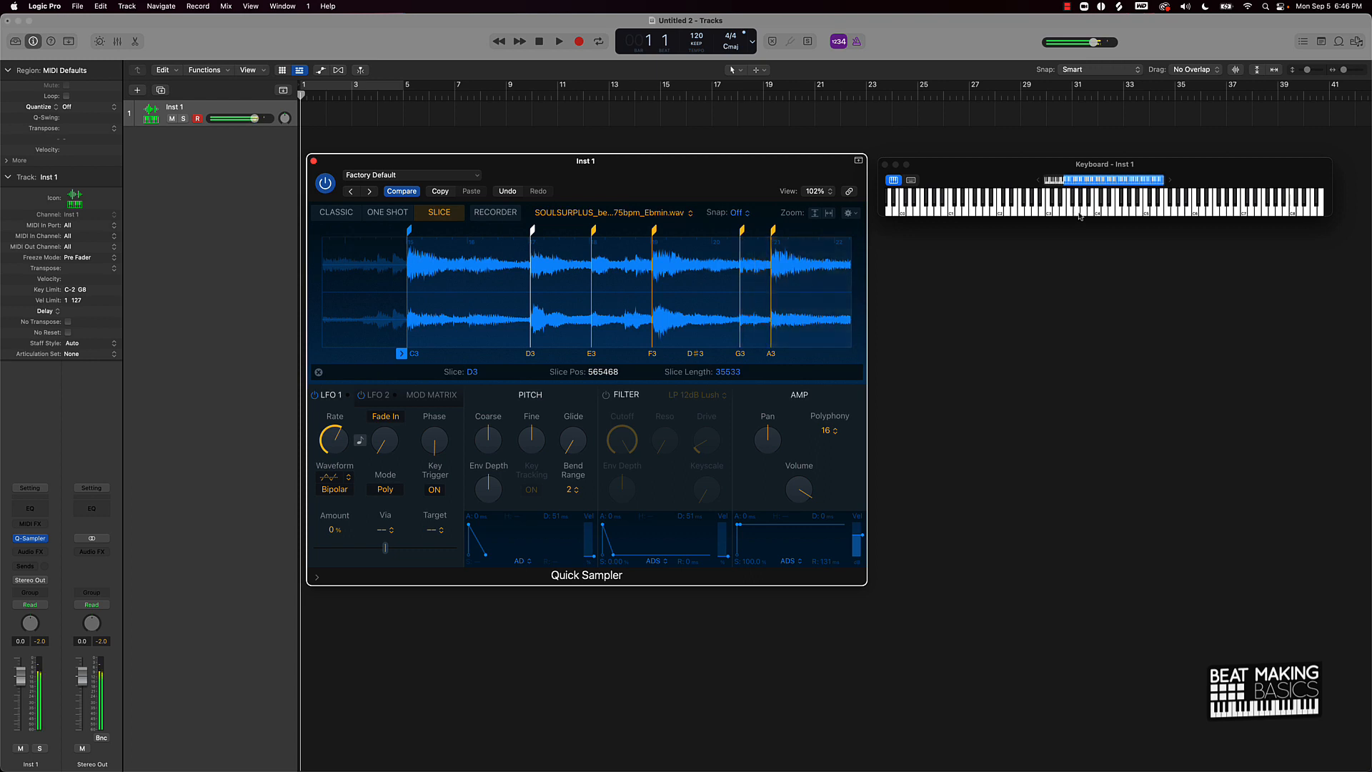
click(1077, 215)
click(743, 234)
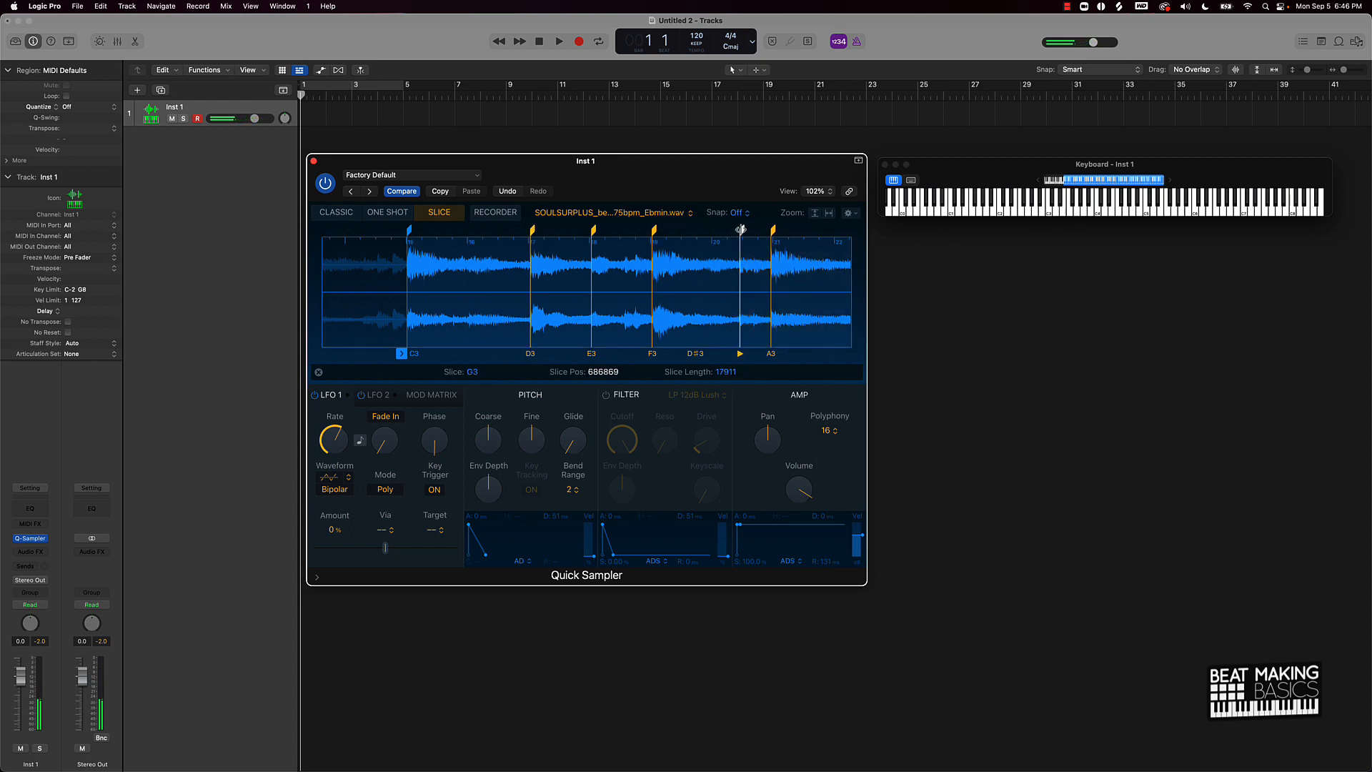
click(752, 235)
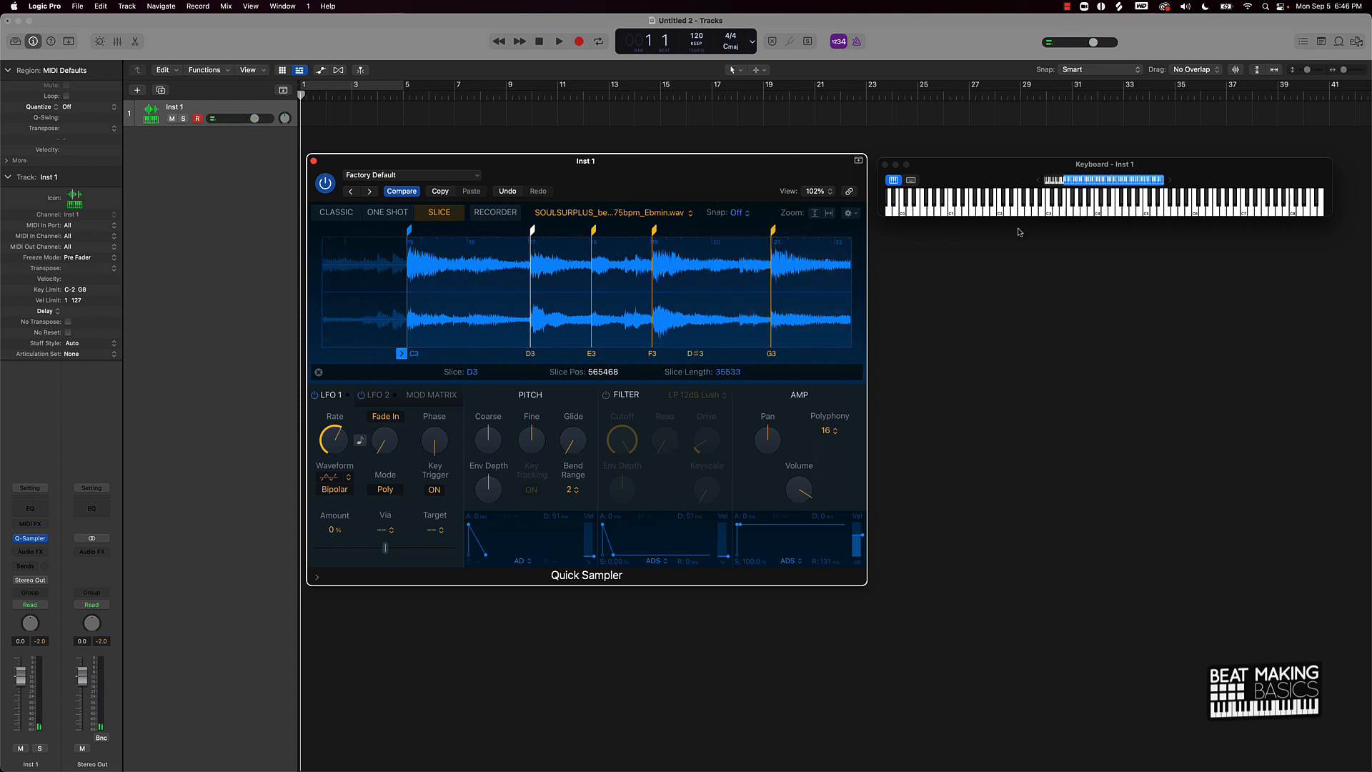
Step: Play the slices from C3 up to G3 in sequence to check the chops
click(1045, 215)
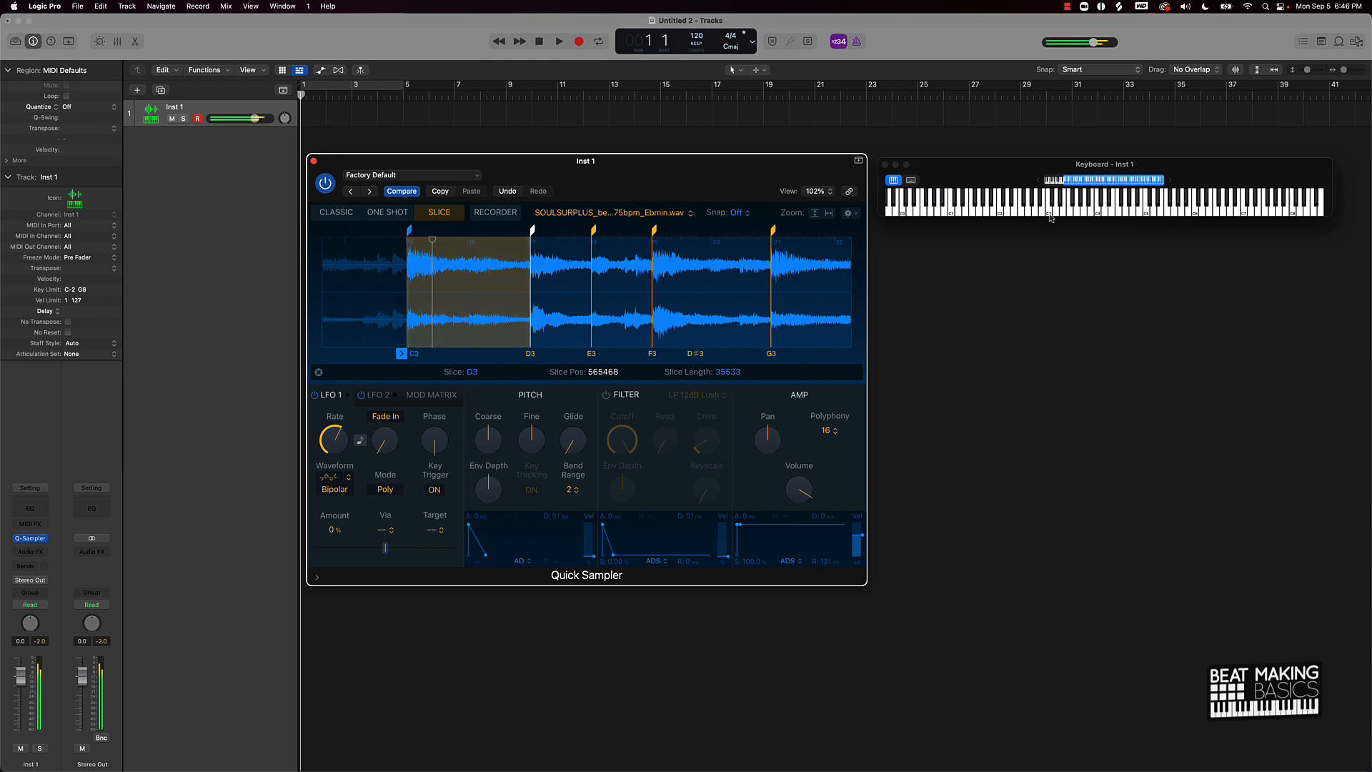
click(1056, 216)
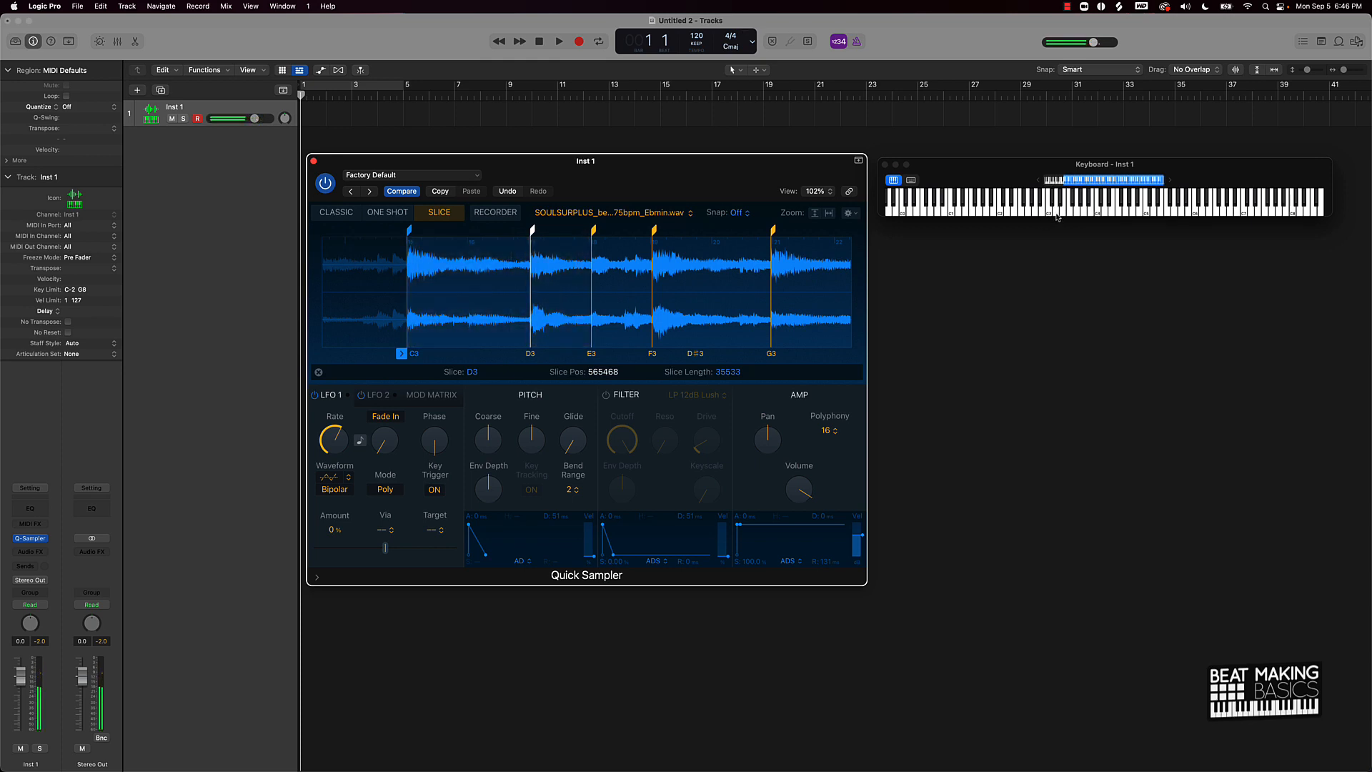
click(1064, 215)
click(1070, 216)
click(1069, 215)
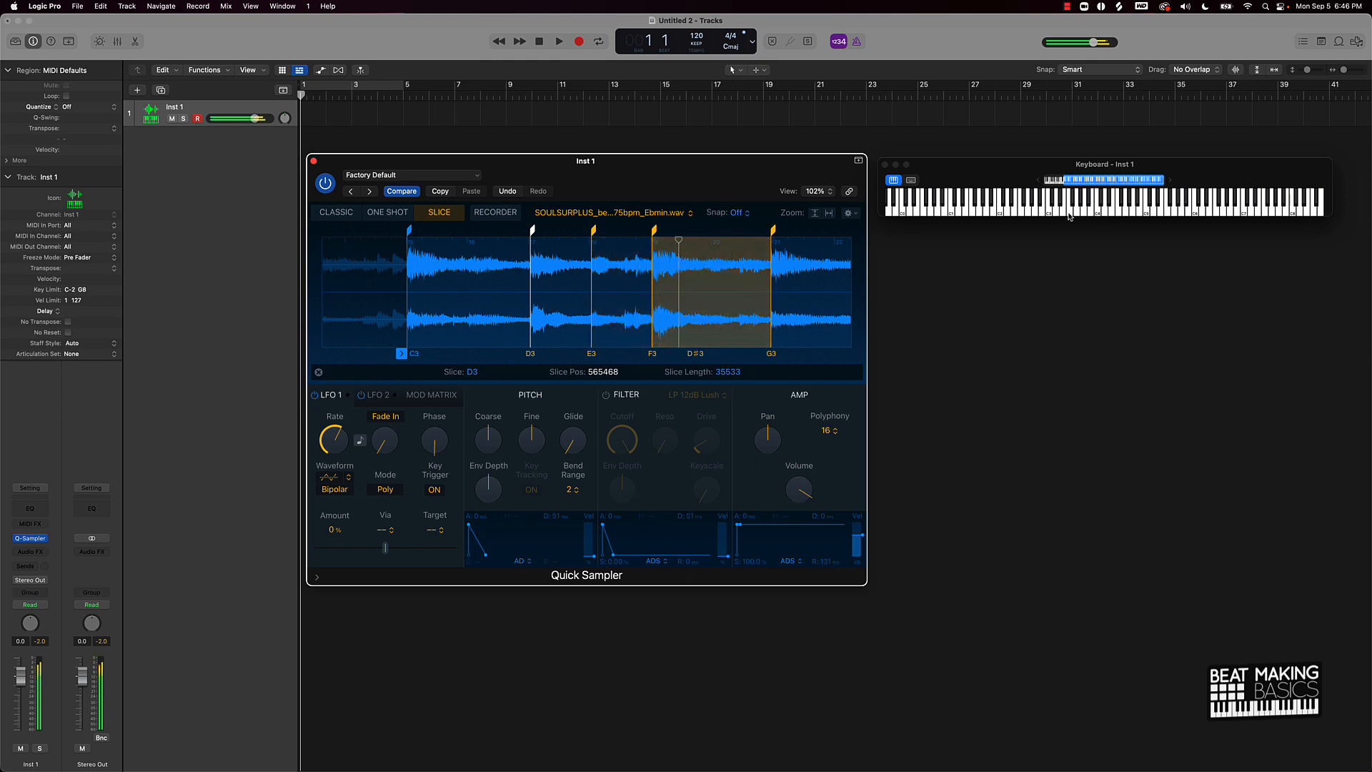
click(1079, 216)
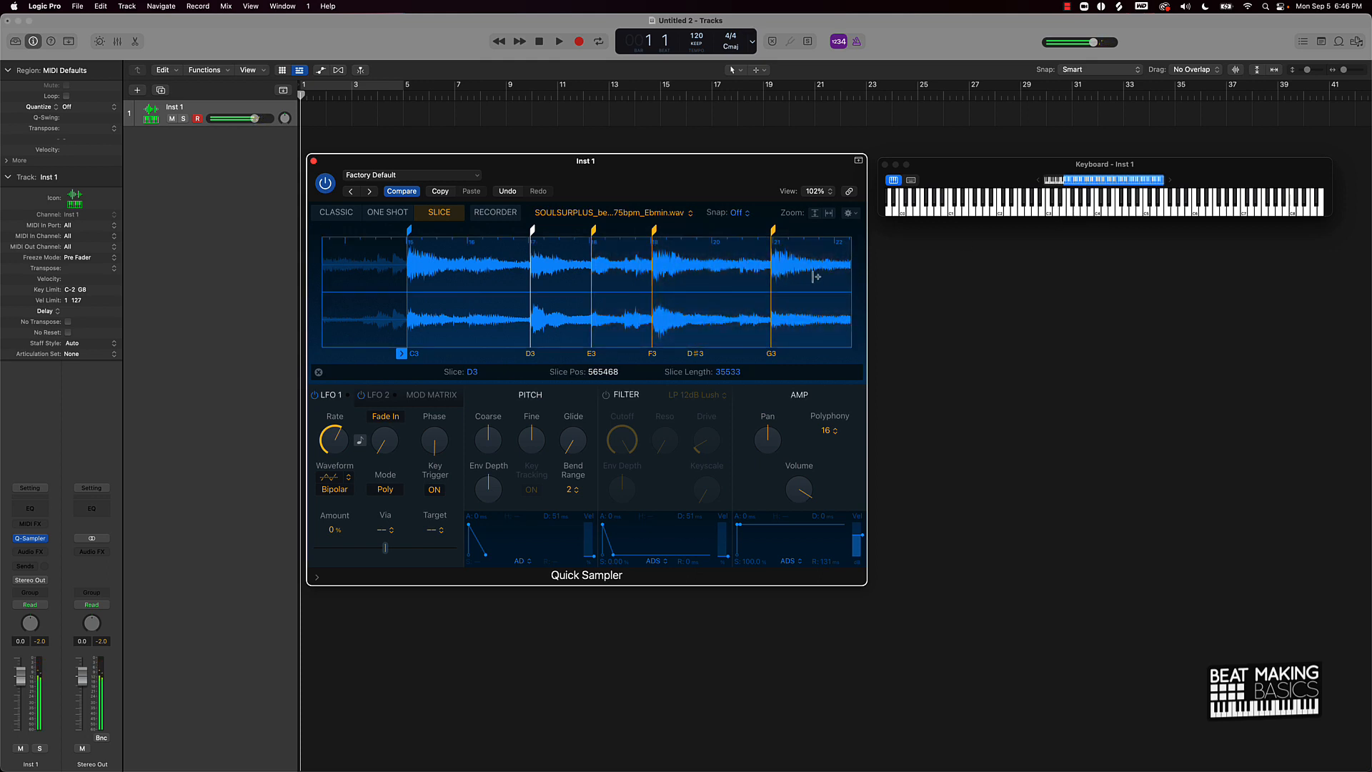
Step: Audition the G3, A3 and B3 slices near the end of the trimmed region
scroll(814, 276, right, 10)
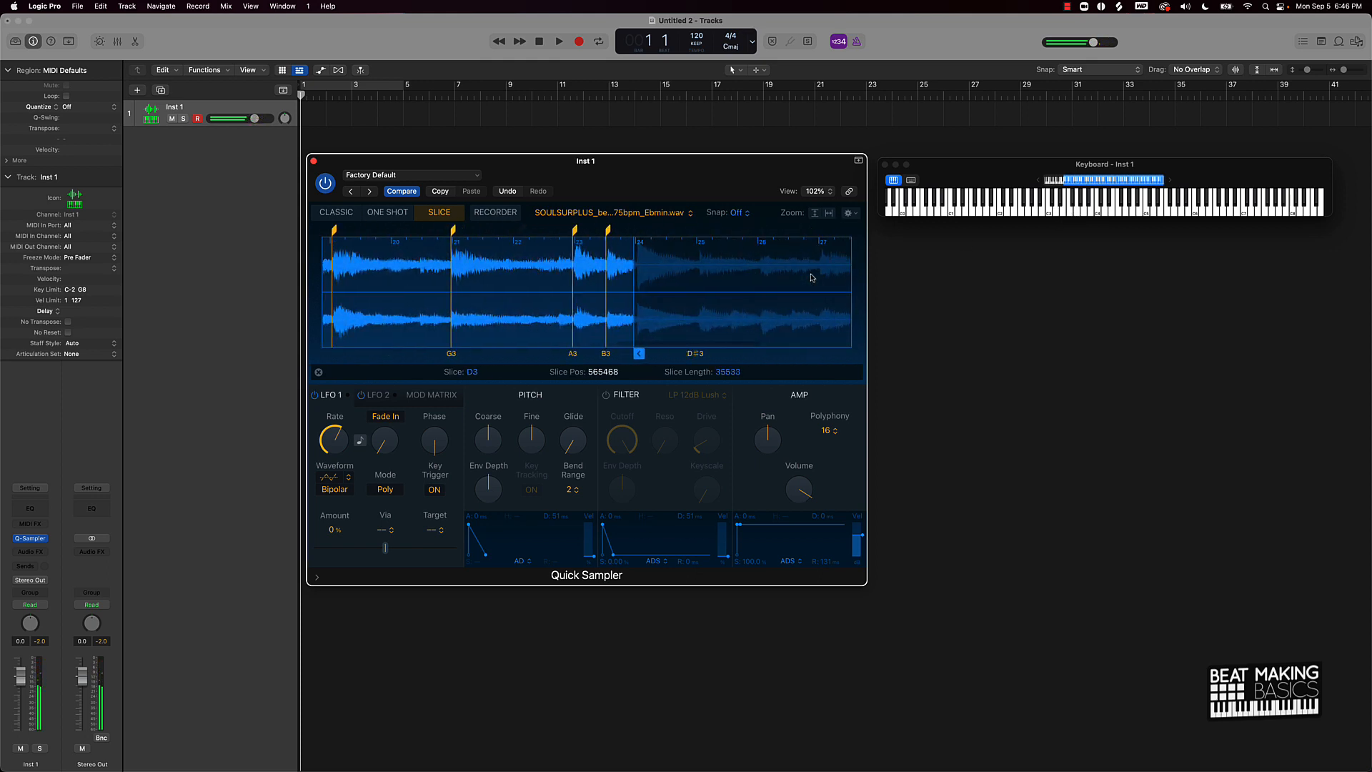
click(1019, 213)
click(1013, 214)
click(1013, 213)
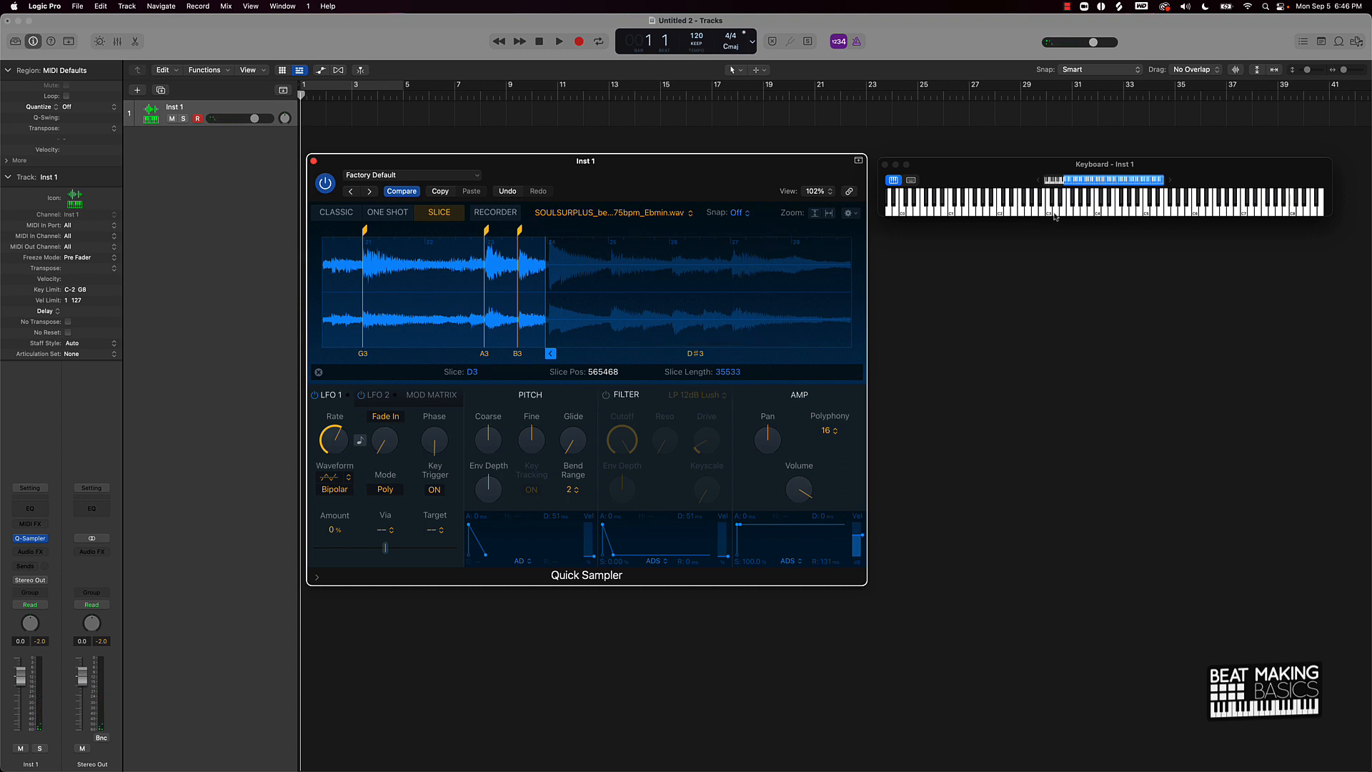
click(1056, 214)
click(1075, 214)
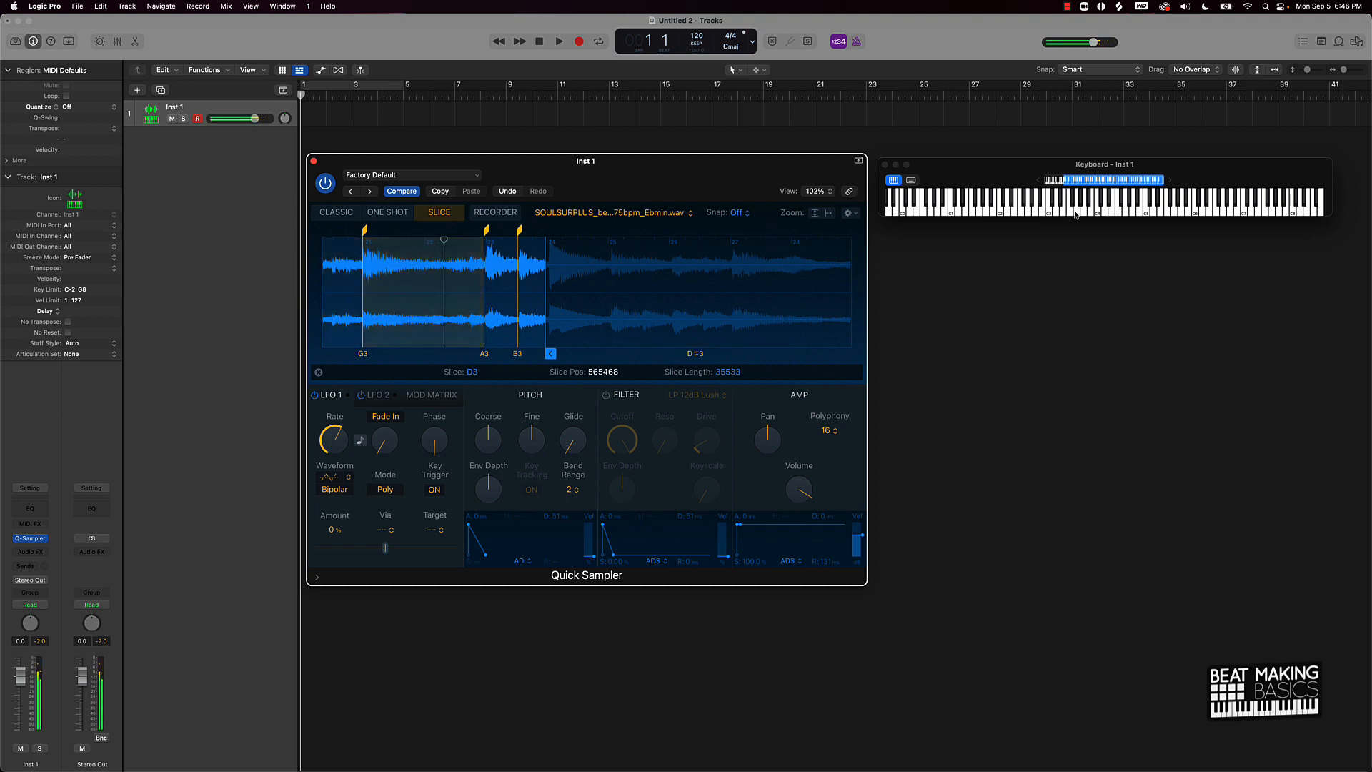
click(1083, 214)
click(1084, 214)
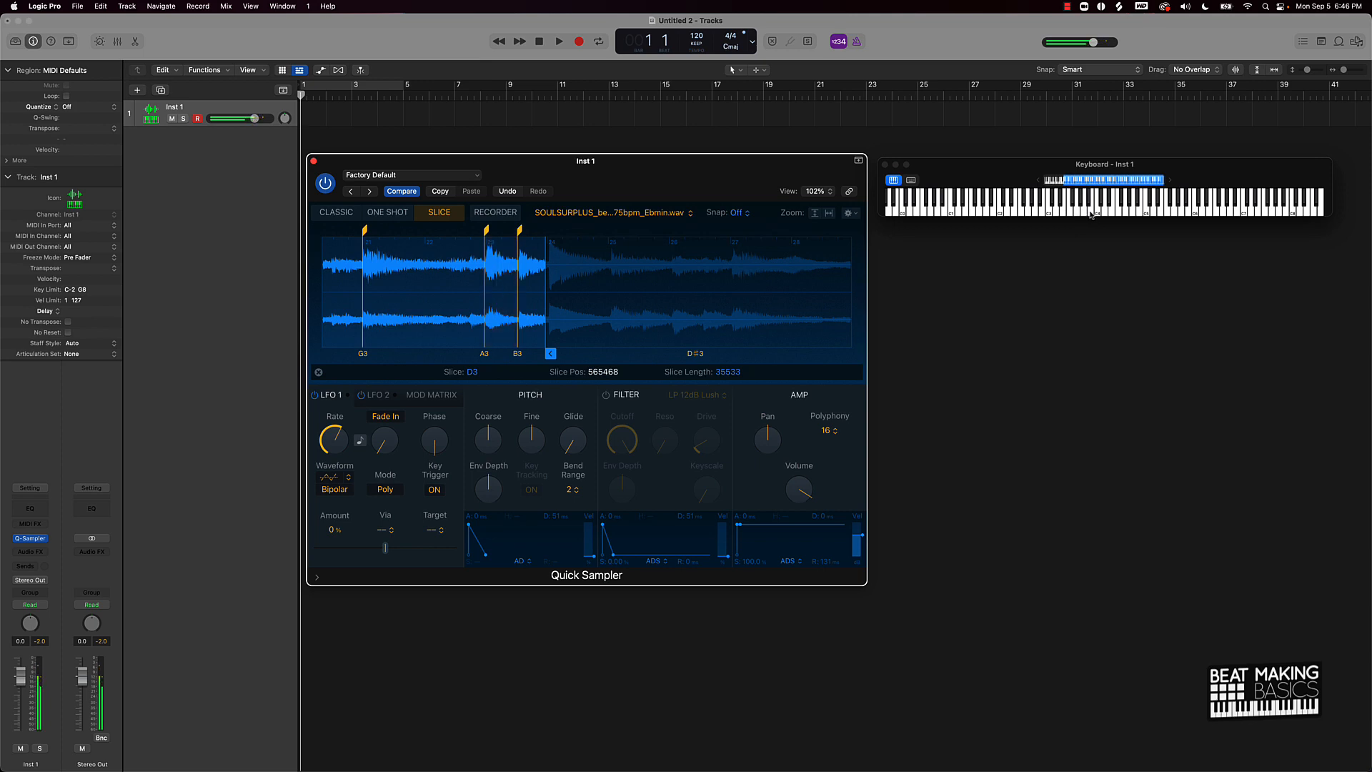
click(1091, 214)
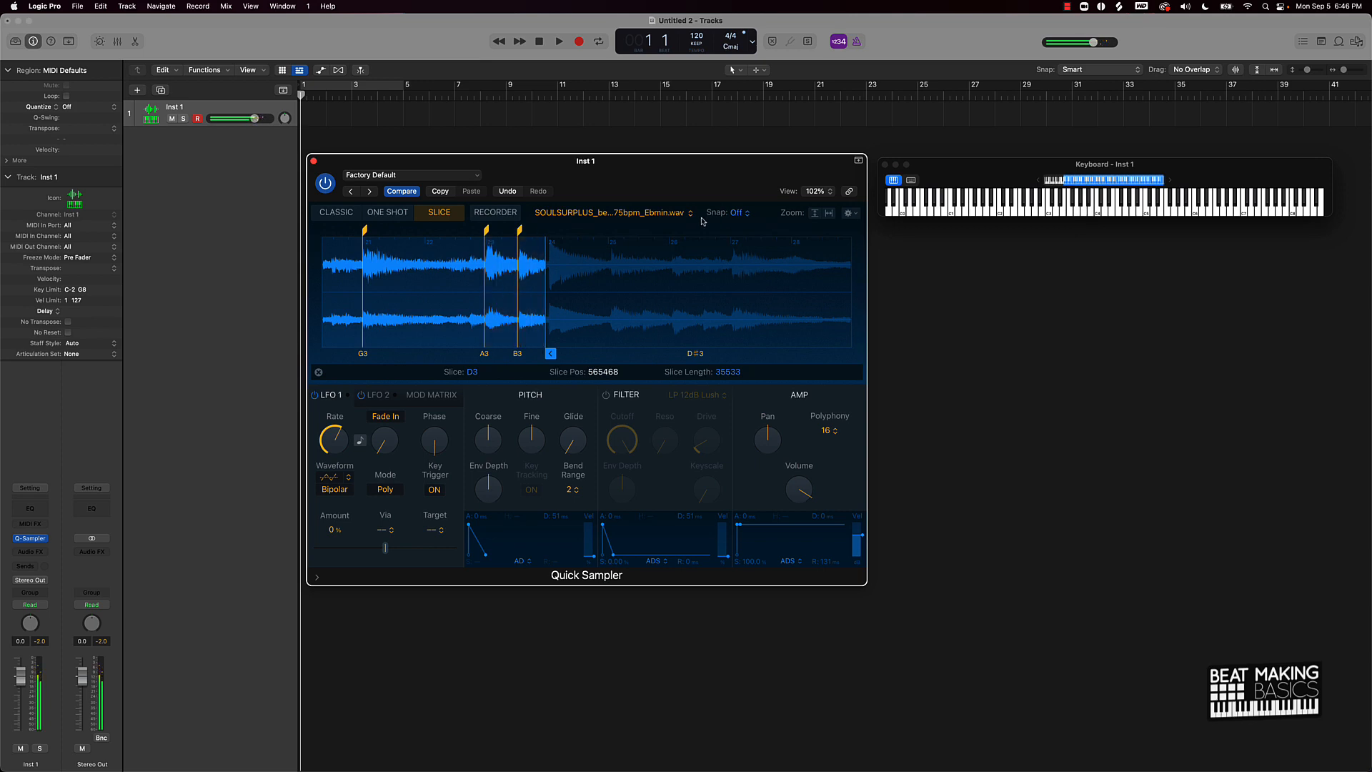
Step: Delete the B3 slice marker, extend the sample end to 24 1 24, and audition the last slices
double_click(517, 247)
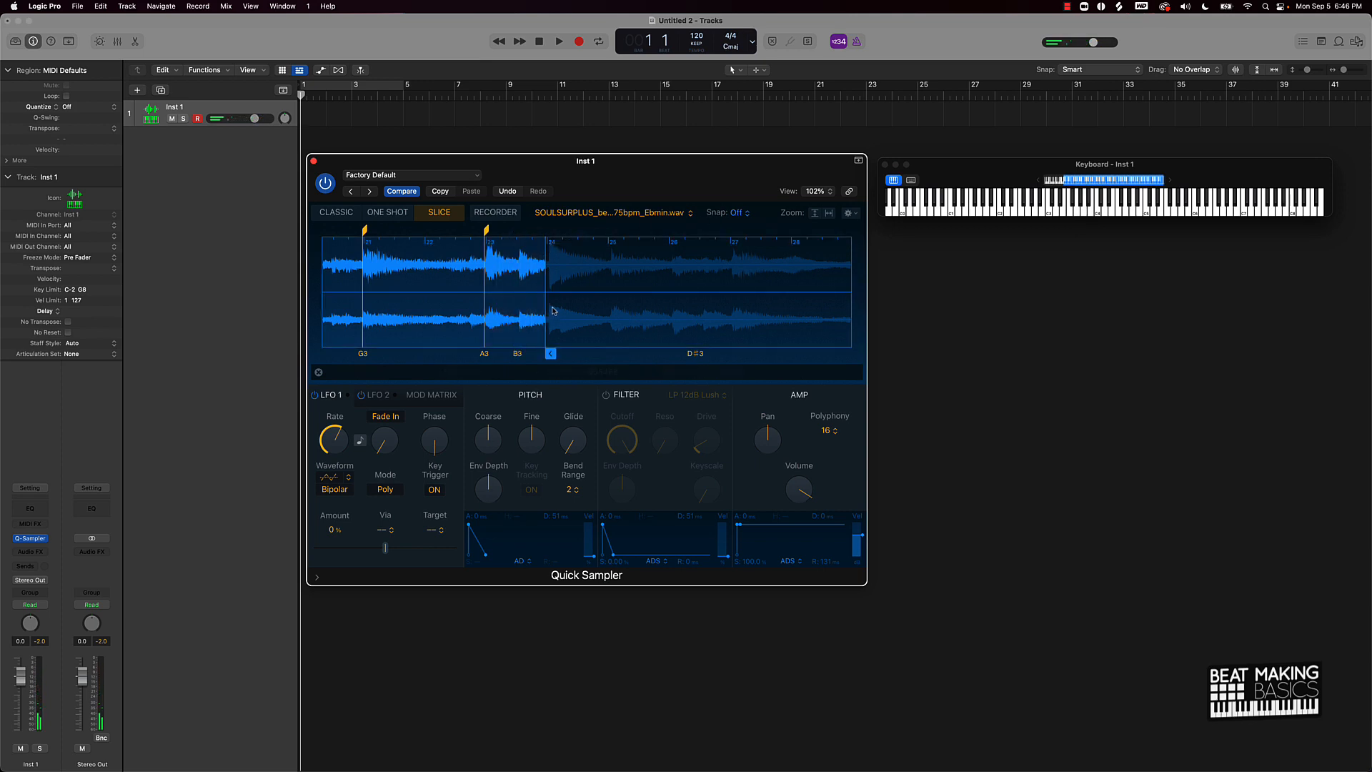
drag(553, 353, 556, 353)
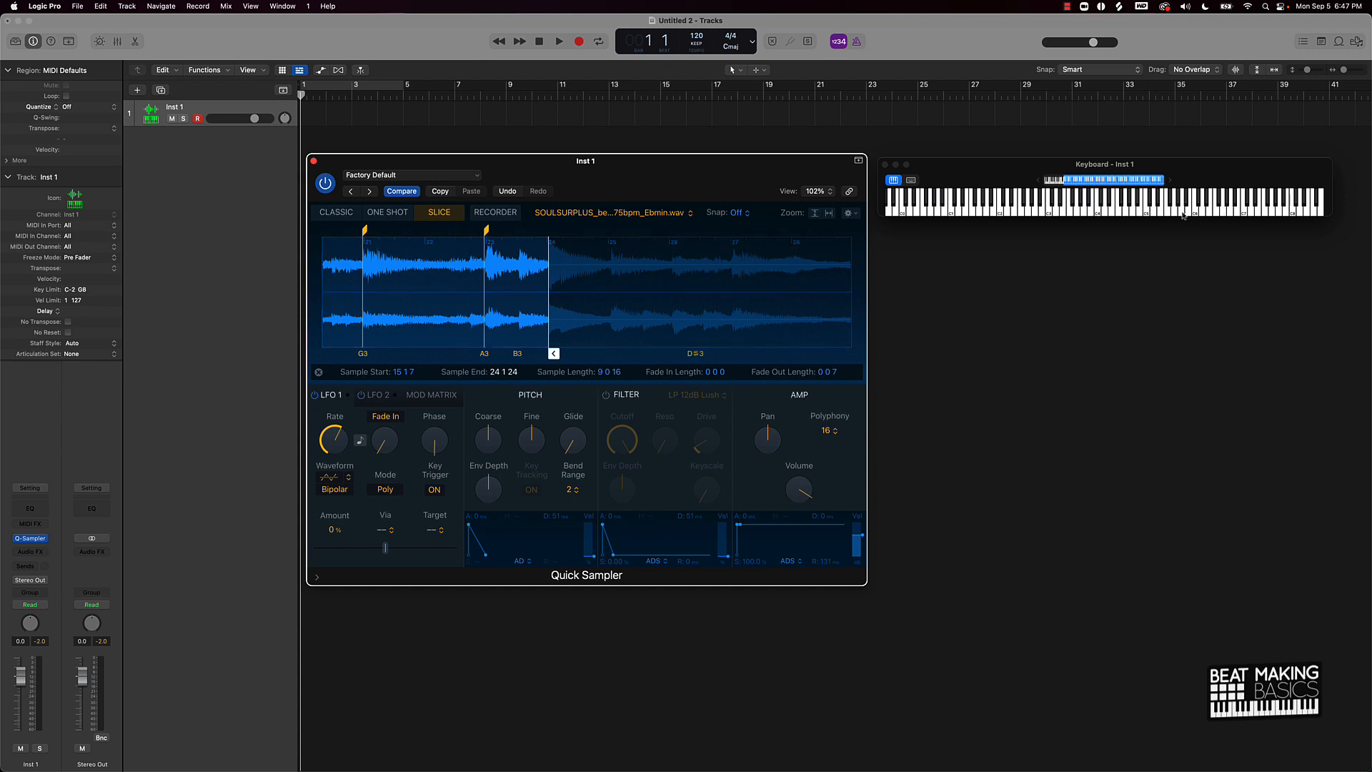
click(1069, 209)
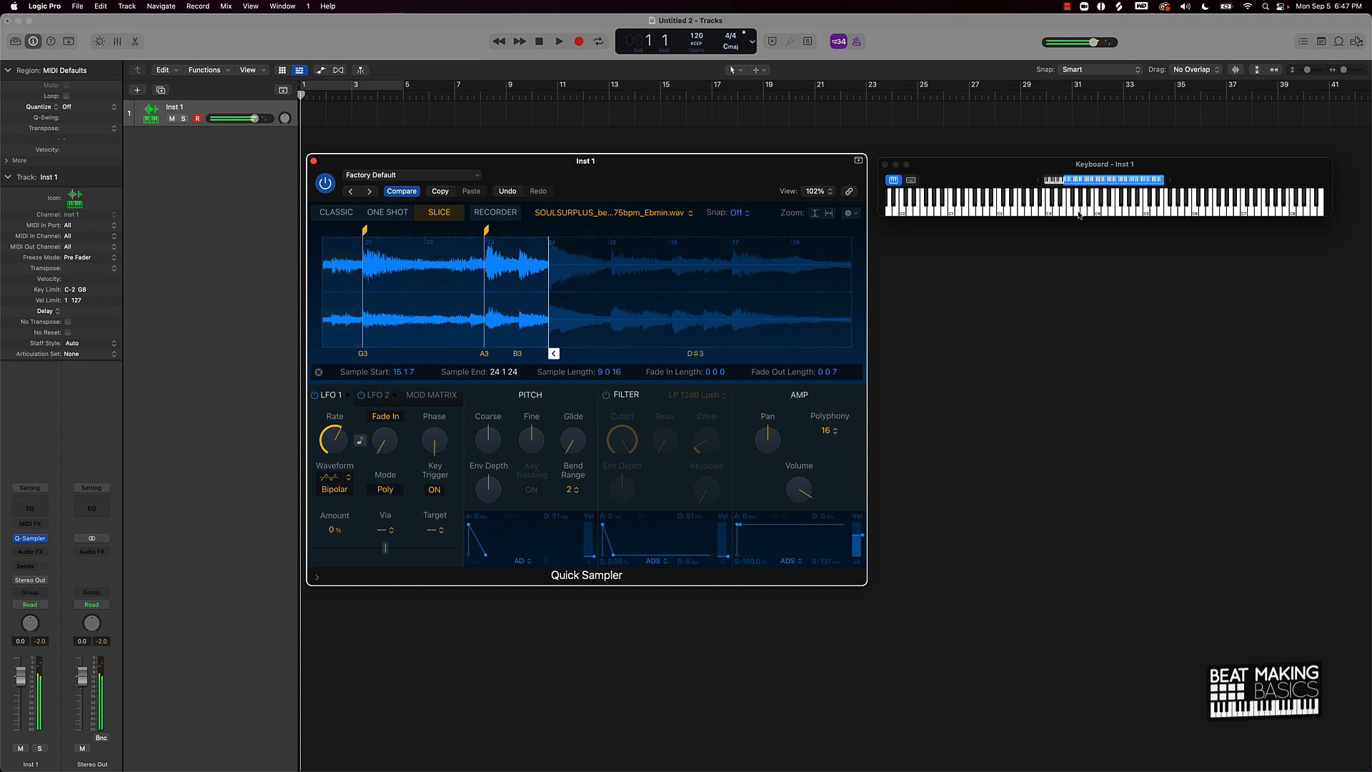
click(1077, 209)
click(1083, 211)
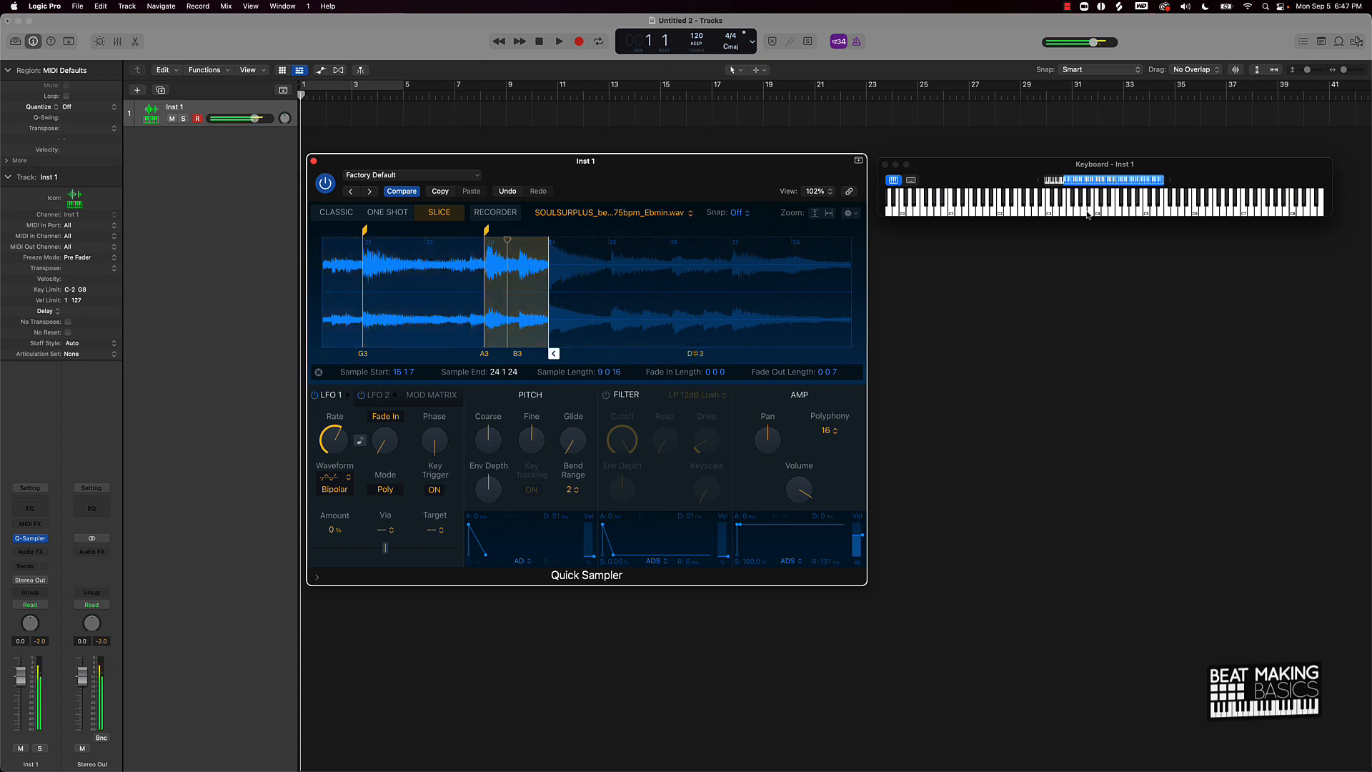
Step: Move the A3 slice marker to position 775835 at the transient and audition that slice
click(486, 231)
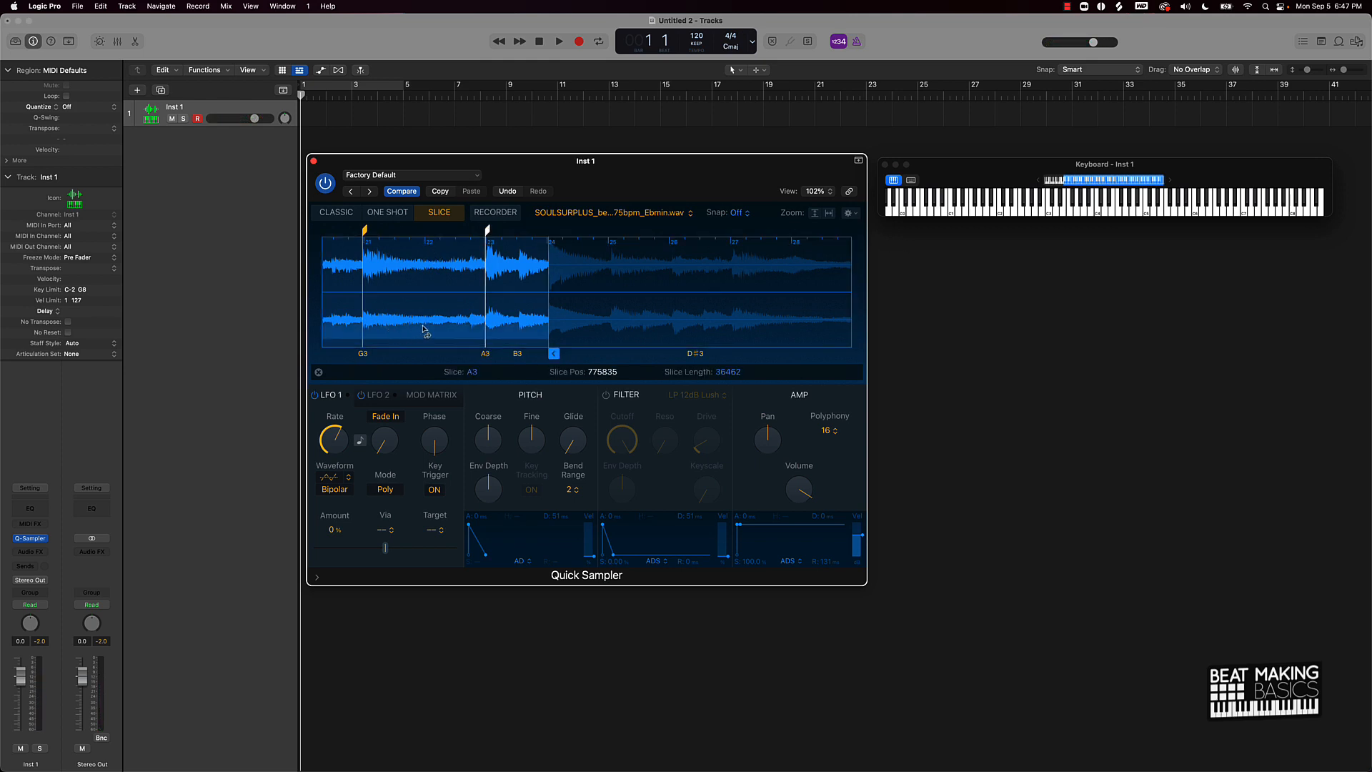
scroll(422, 329, up, 8)
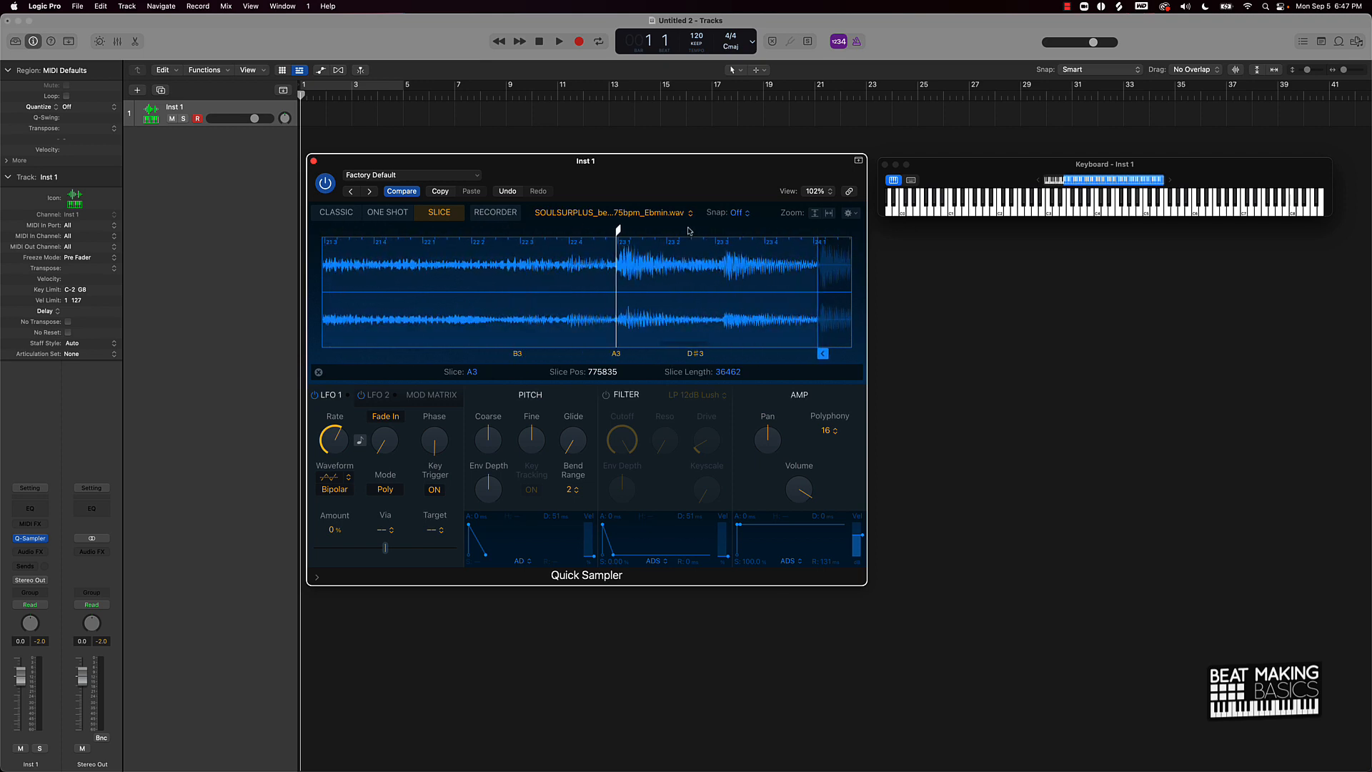
scroll(621, 247, up, 5)
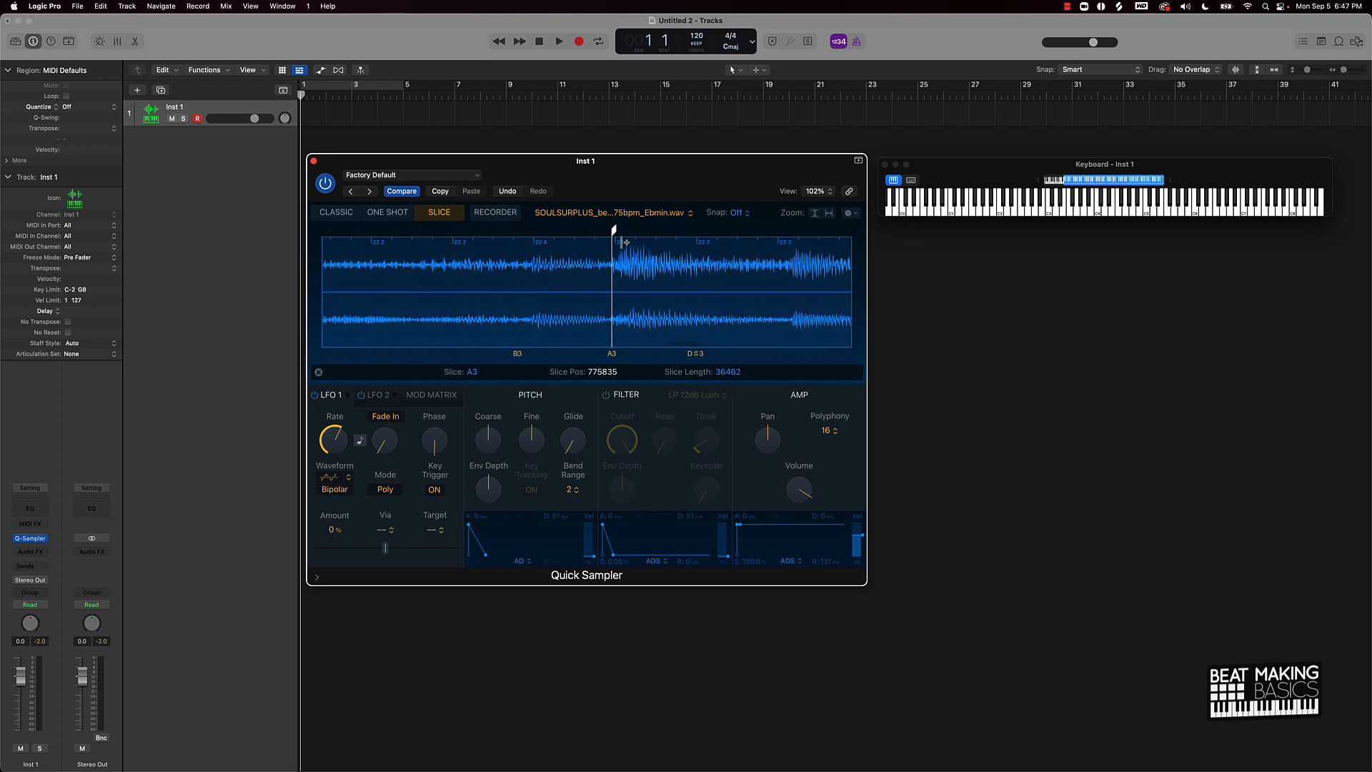
mouse_move(616, 230)
mouse_down()
mouse_move(579, 230)
mouse_move(614, 229)
mouse_up()
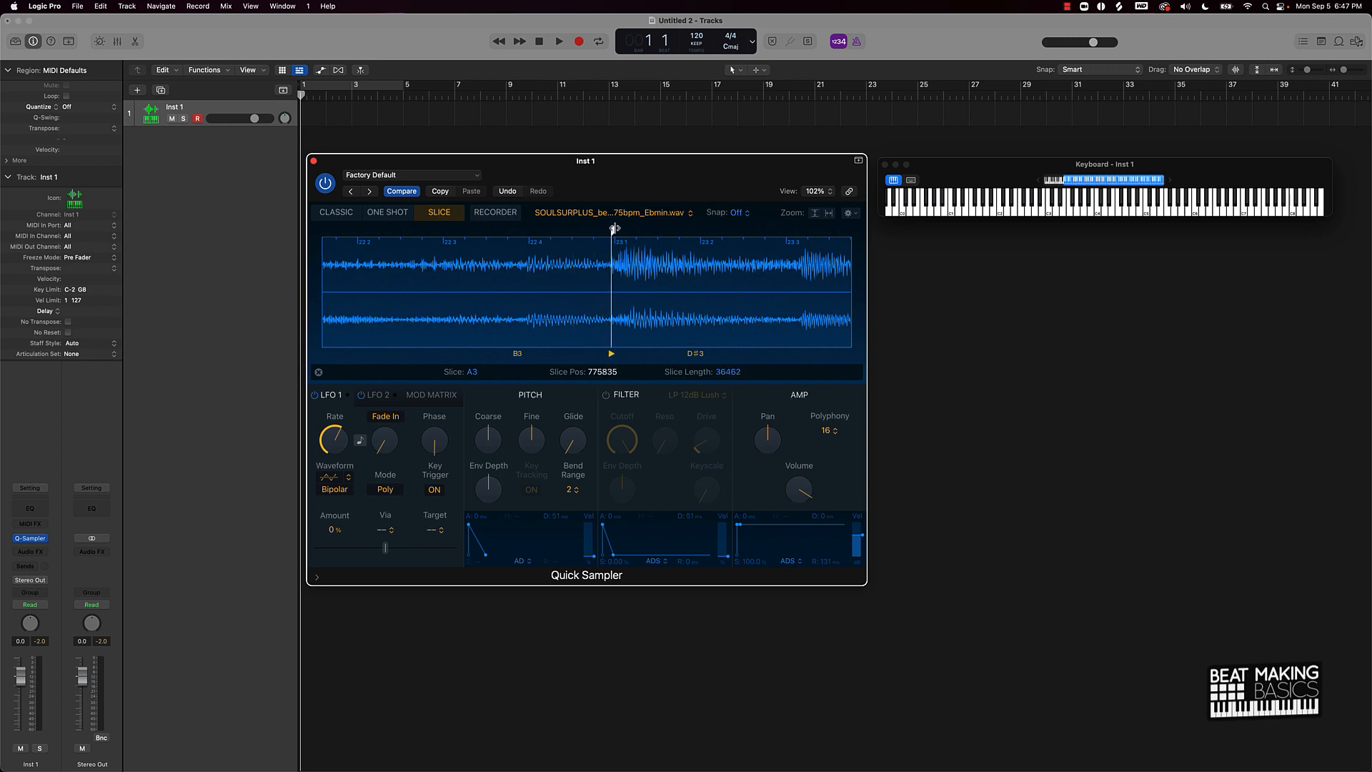
click(1082, 216)
click(1082, 215)
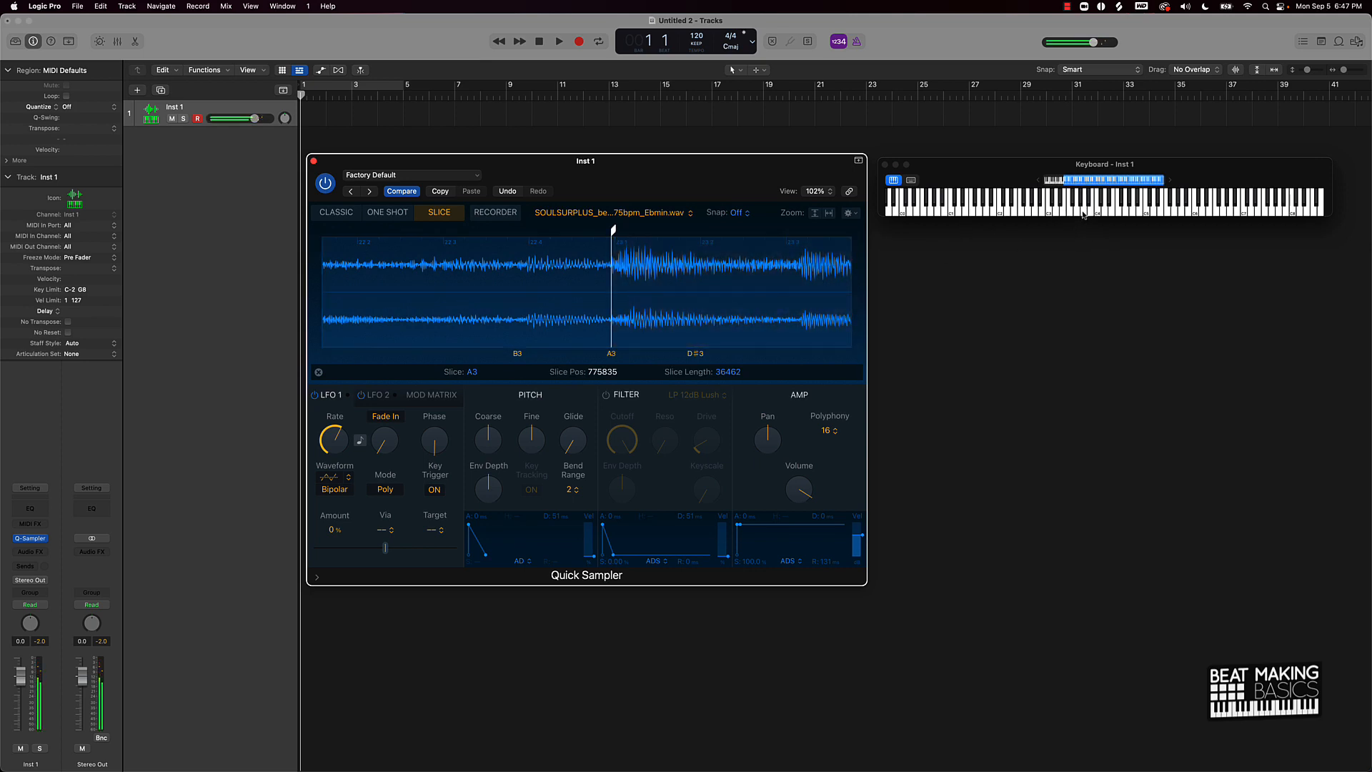
click(1082, 215)
click(1081, 216)
Step: Audition the G3 slice, move its marker to position 705107 on the transient, and play it again
click(1077, 216)
click(1076, 216)
scroll(435, 290, left, 10)
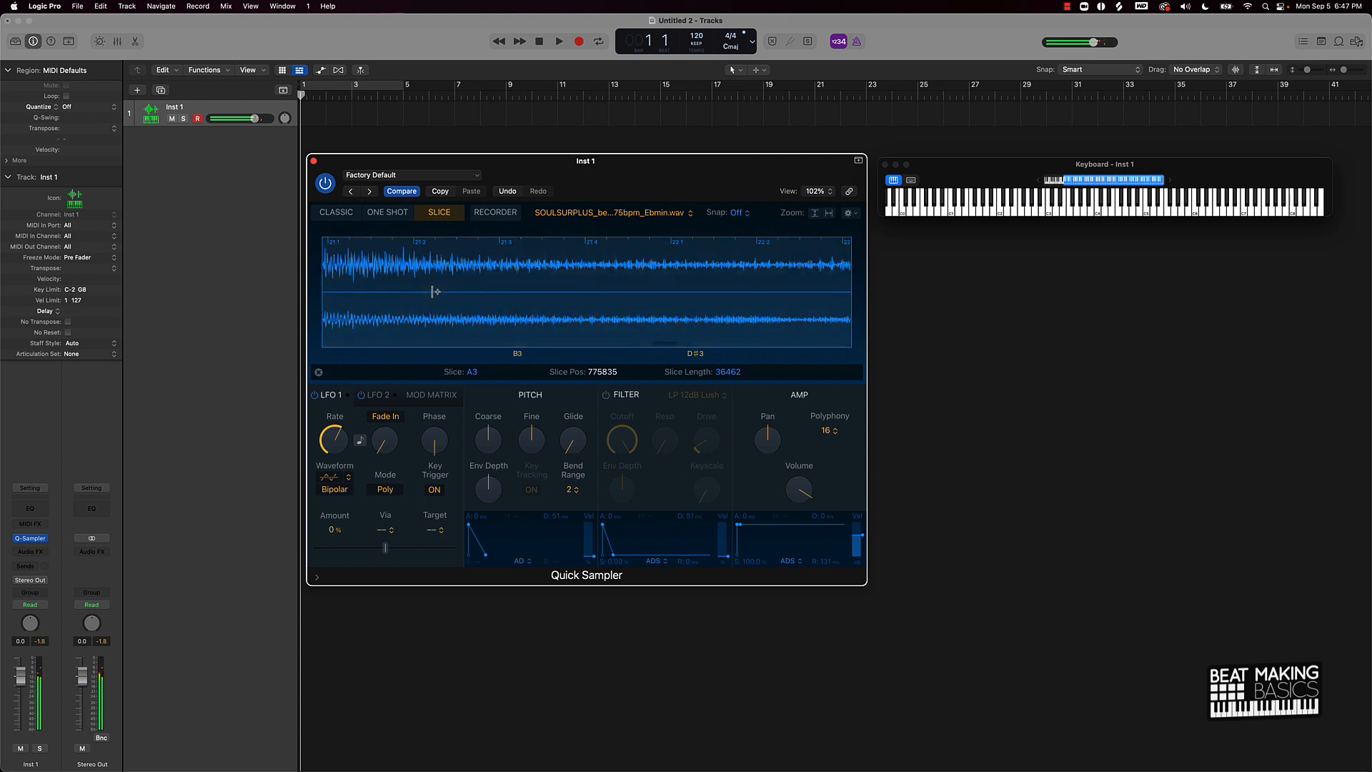
scroll(435, 291, right, 3)
click(641, 229)
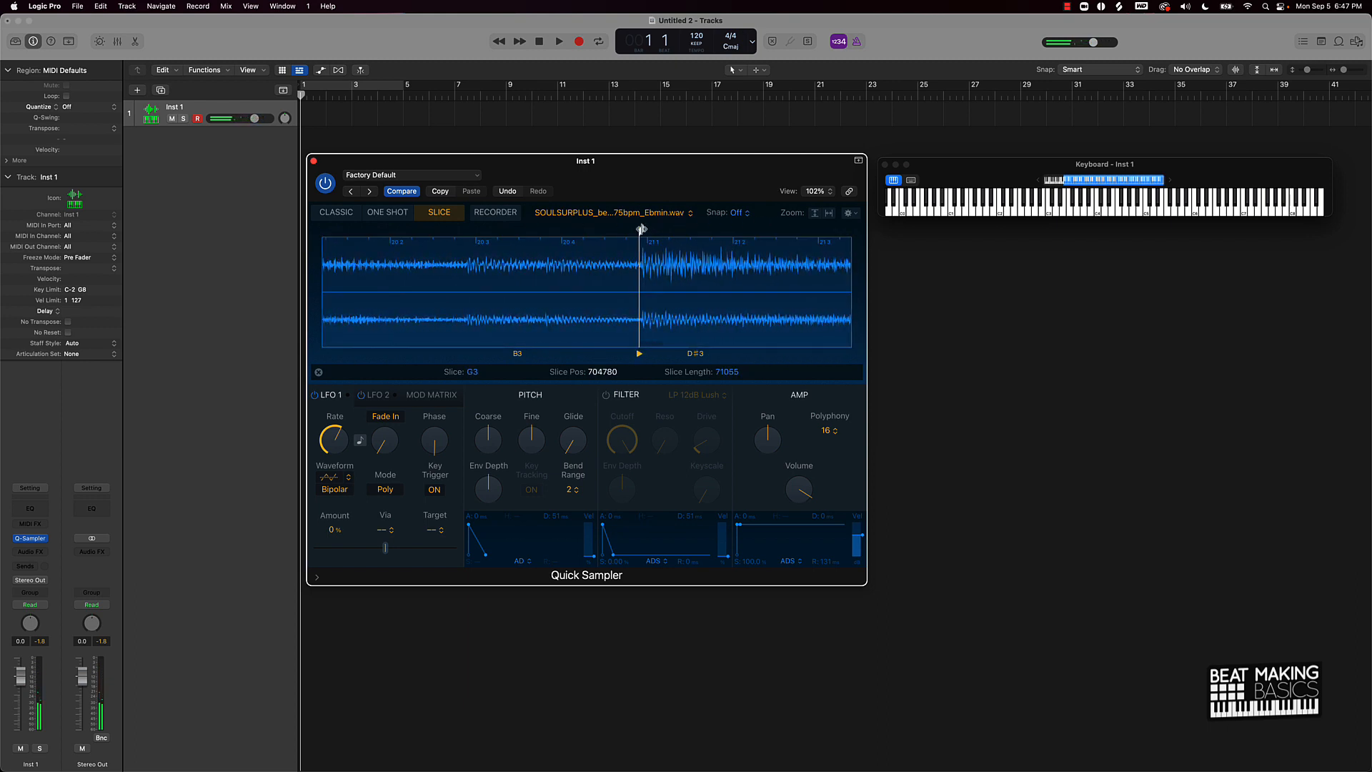
drag(641, 229, 643, 231)
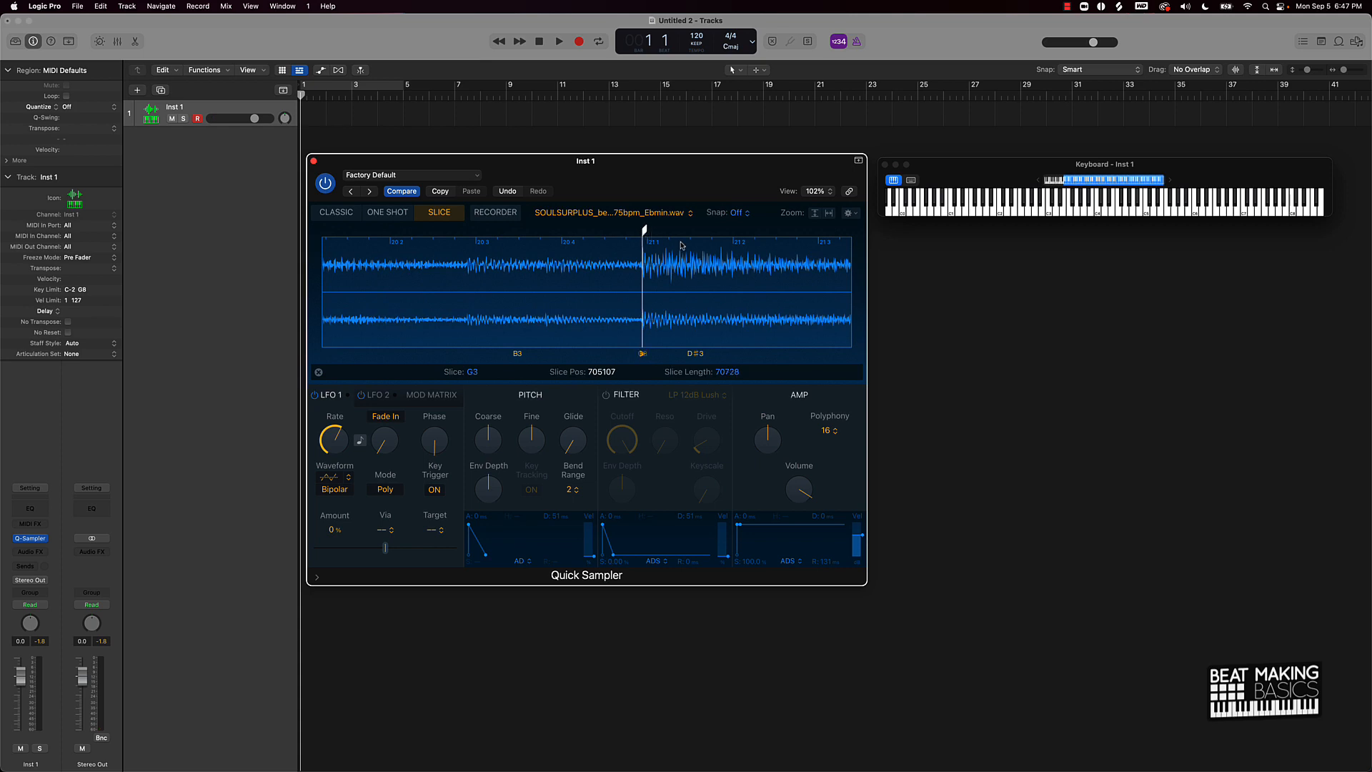
click(1077, 217)
click(1077, 216)
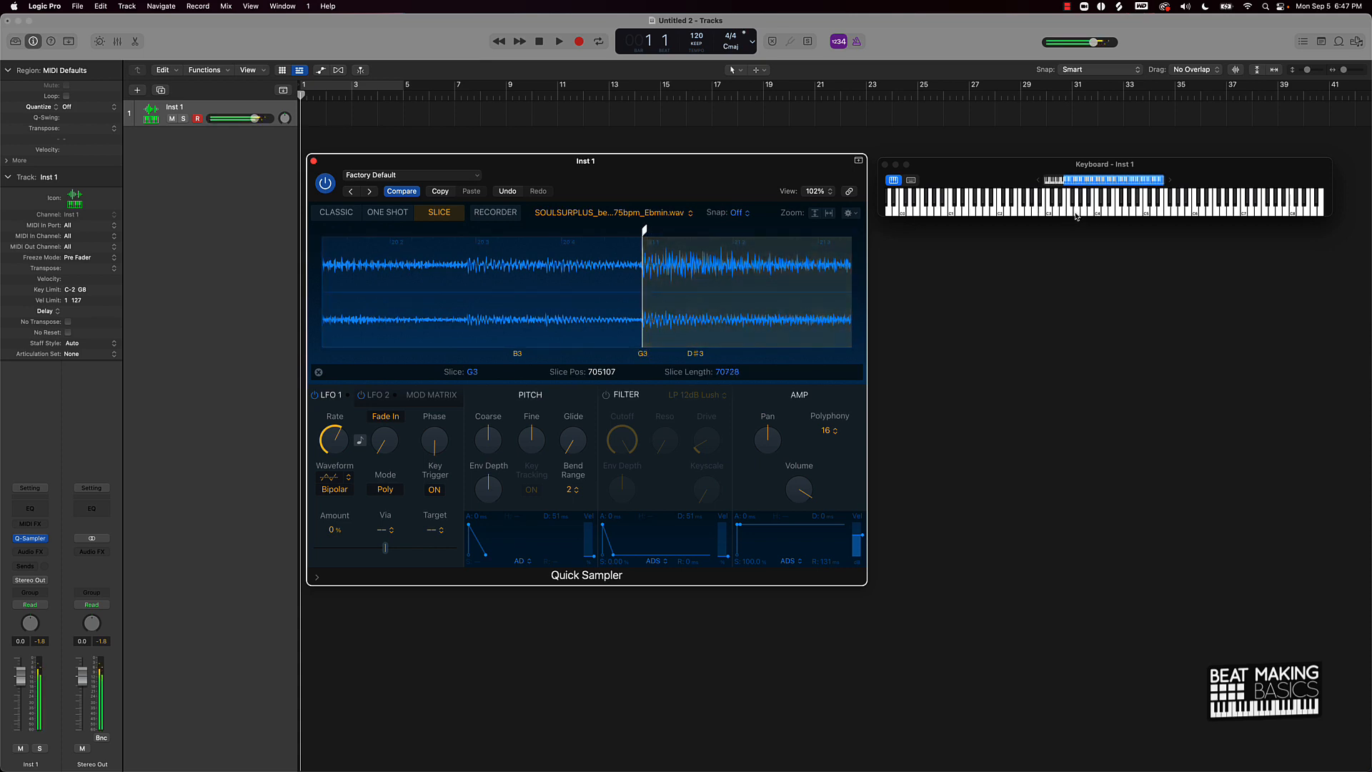
Step: Move the F3 slice marker to position 636605 on the transient and audition that slice
scroll(473, 315, left, 8)
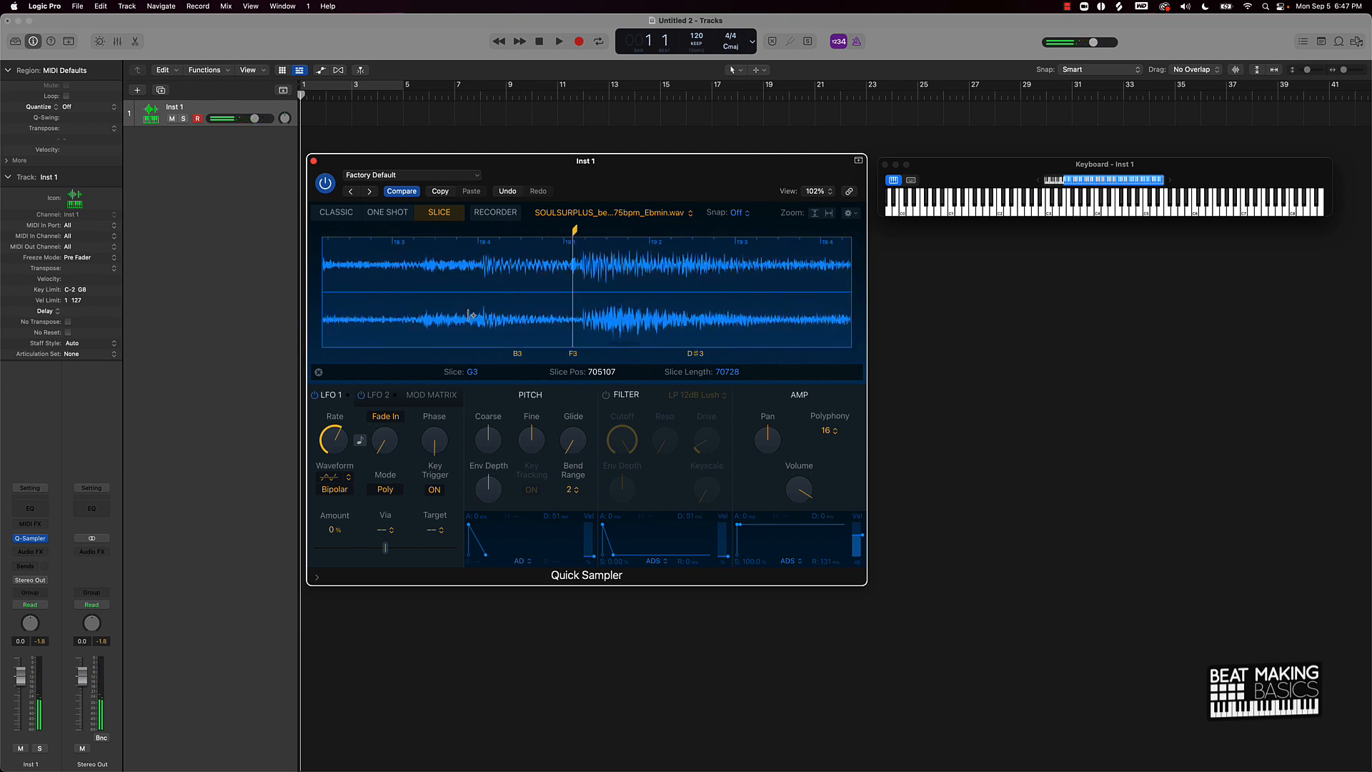
drag(573, 229, 581, 230)
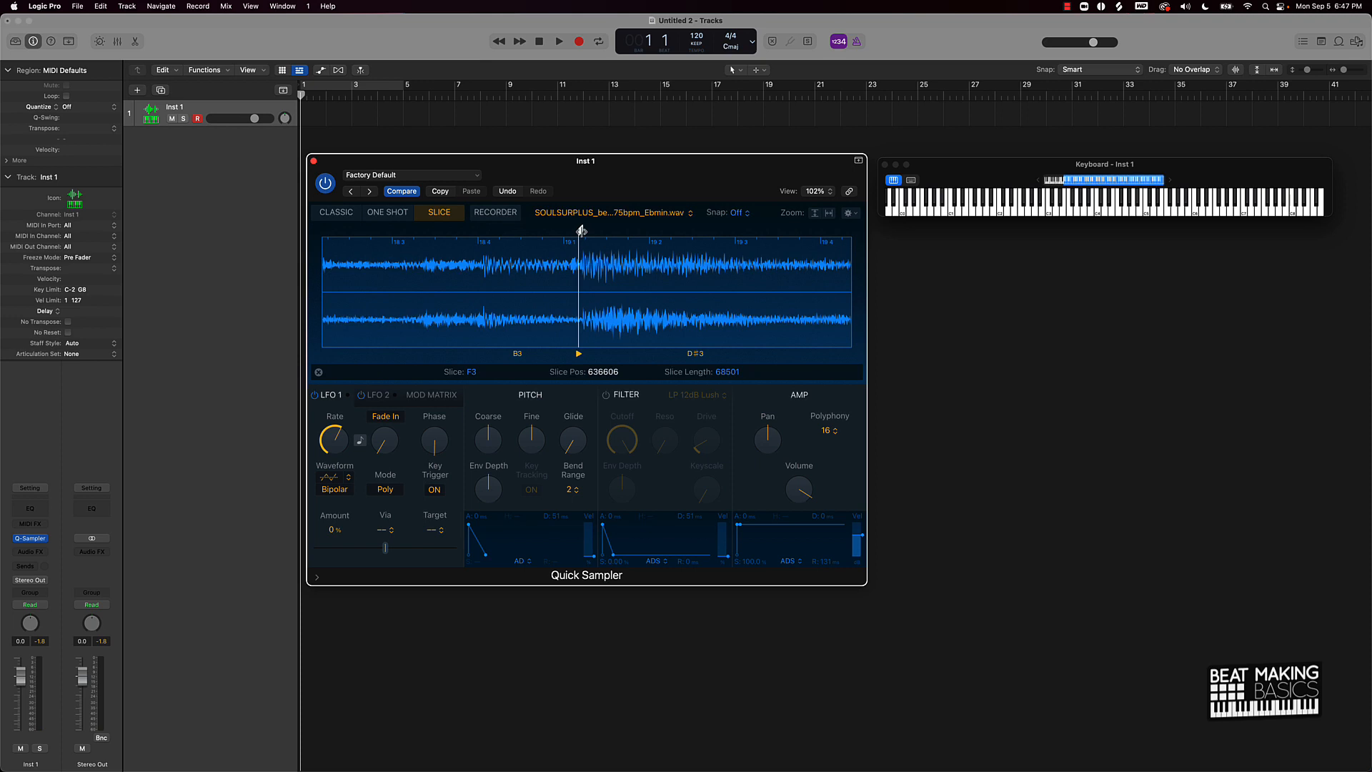
drag(581, 230, 581, 230)
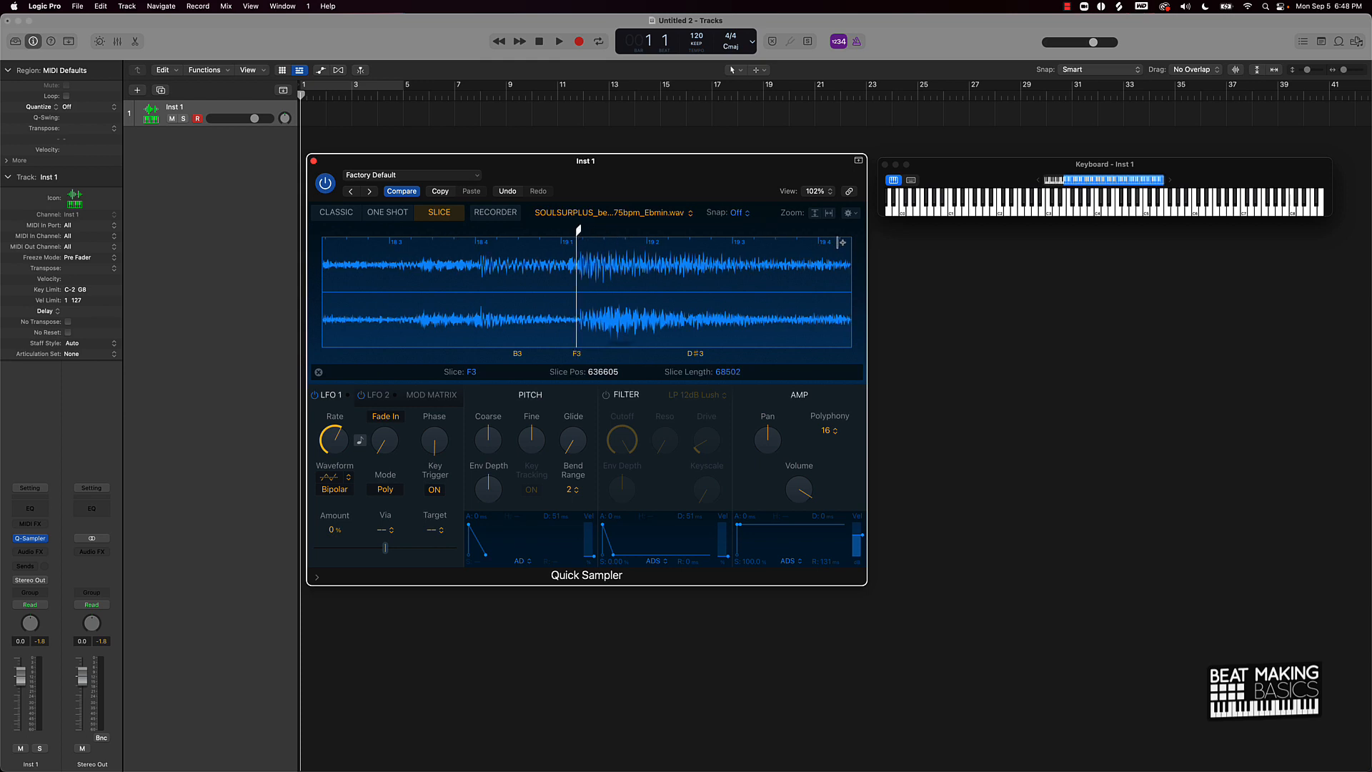
click(1072, 214)
click(1072, 215)
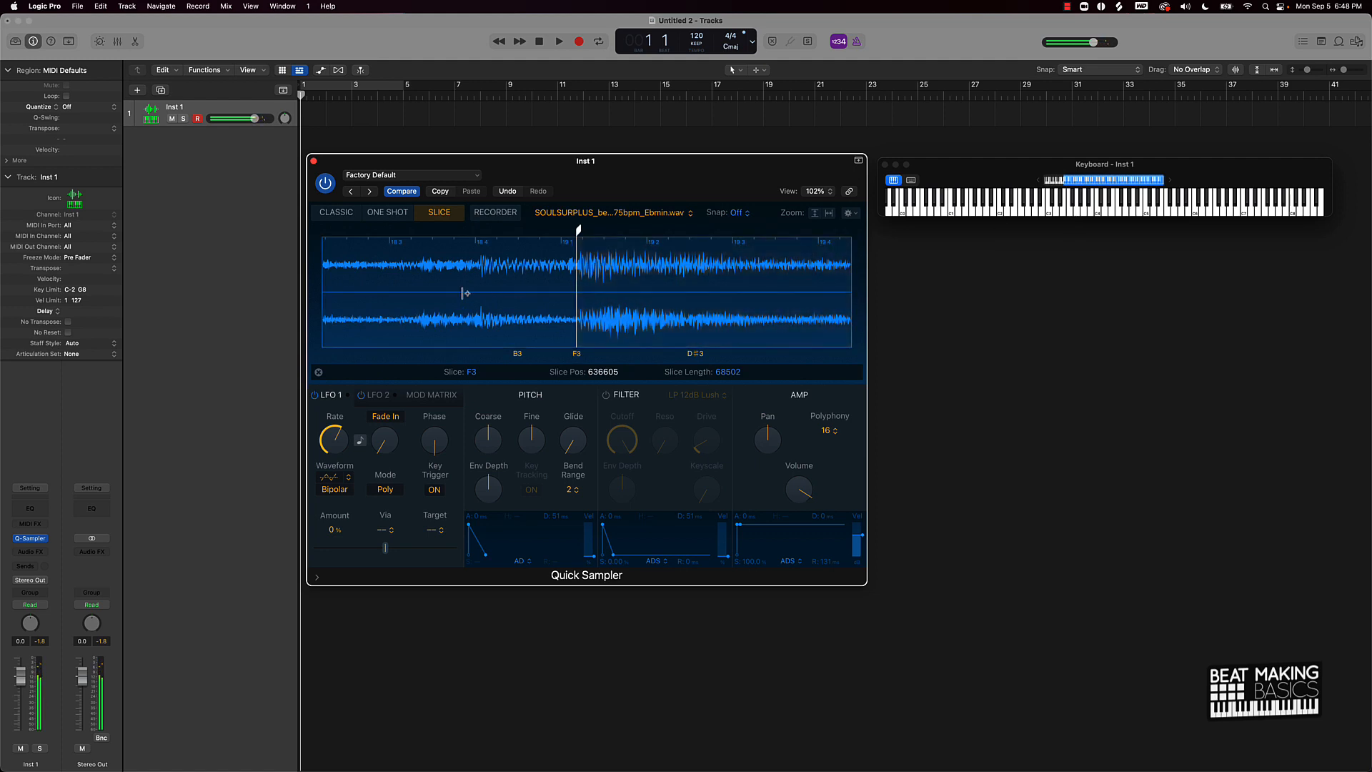
Step: Audition the E3 slice several times to check where it starts
scroll(465, 293, left, 10)
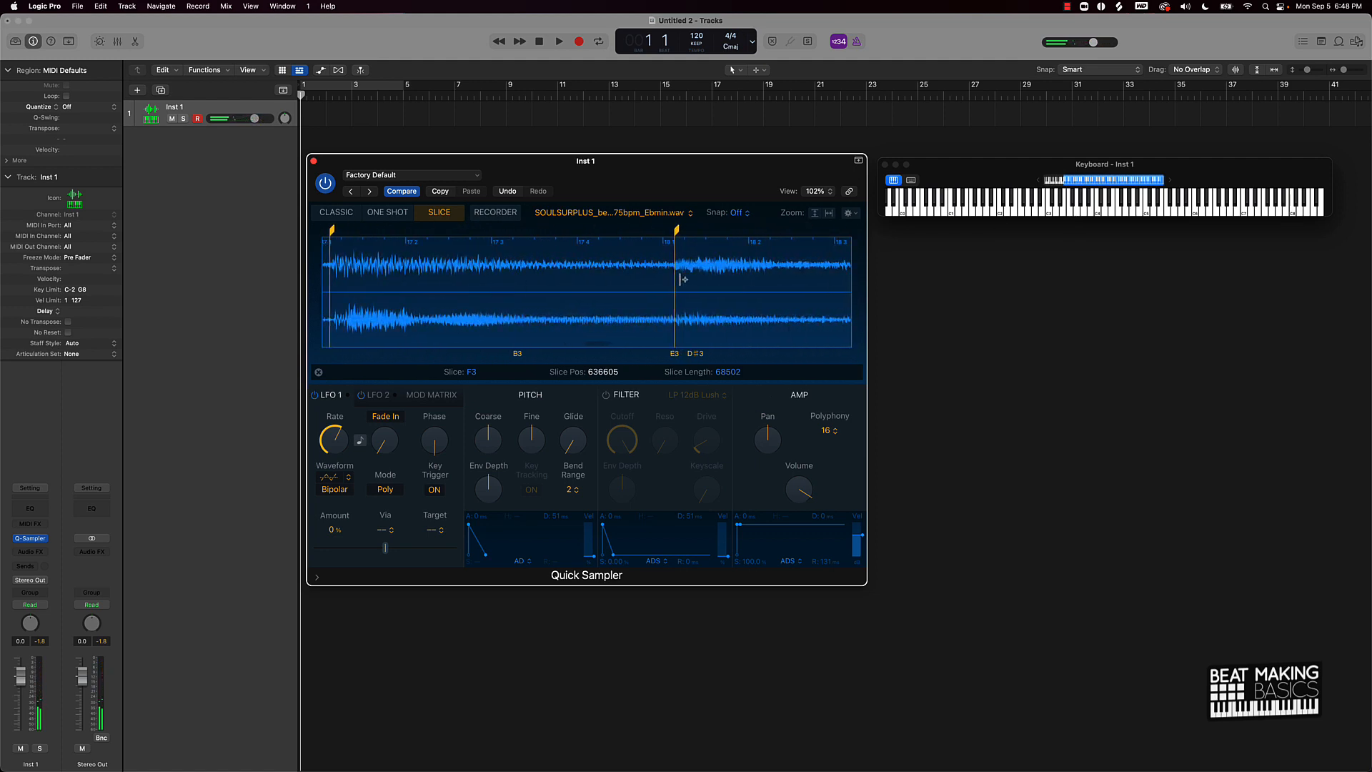
click(1063, 214)
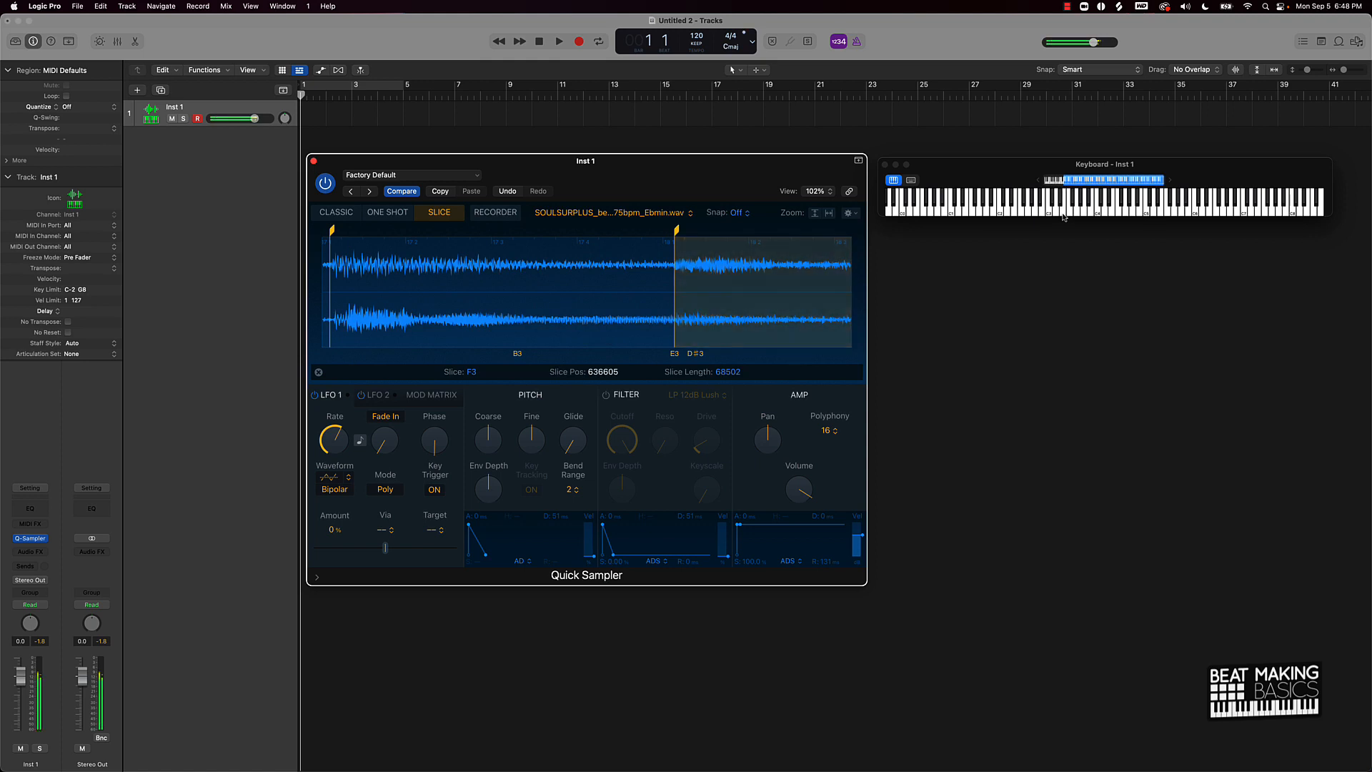
click(1064, 214)
click(1063, 214)
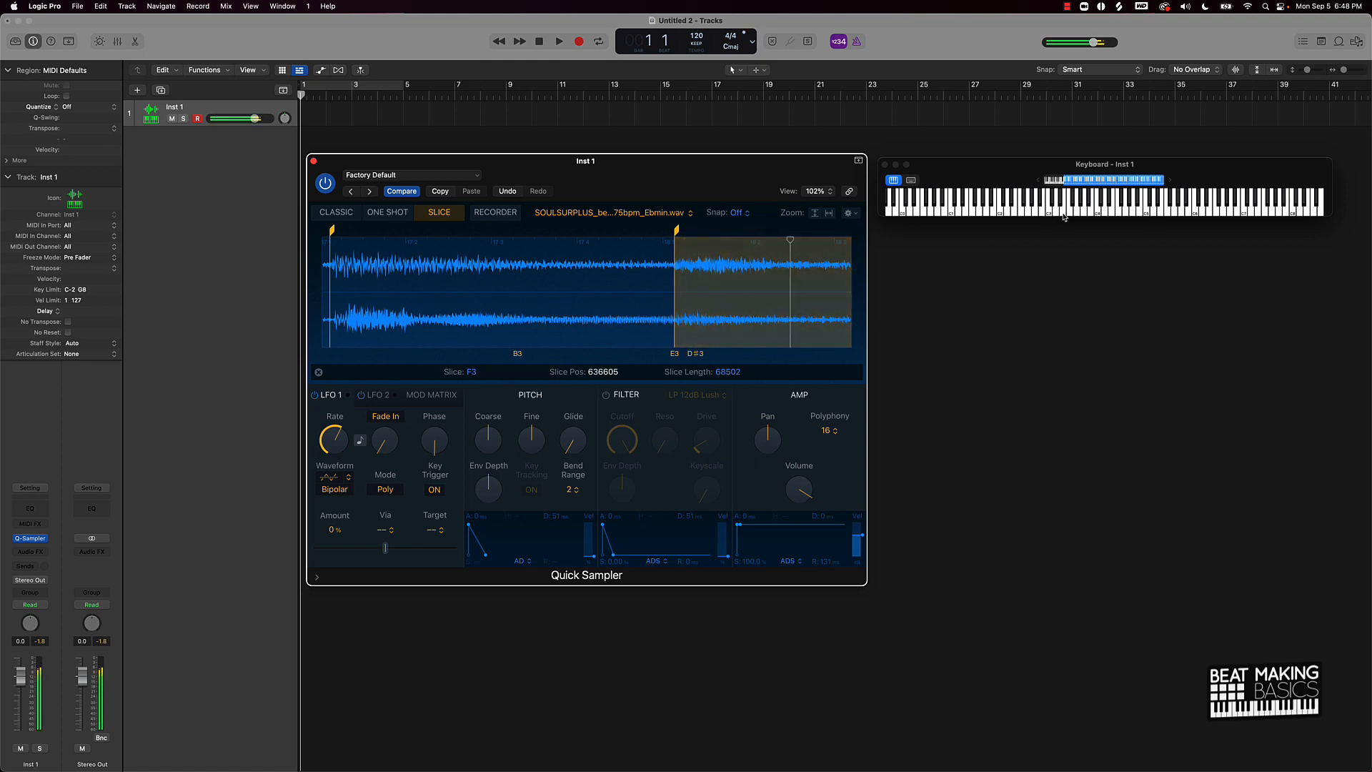
Step: Move the D3 slice marker to position 565636 at the transient and audition that slice
drag(332, 233, 335, 233)
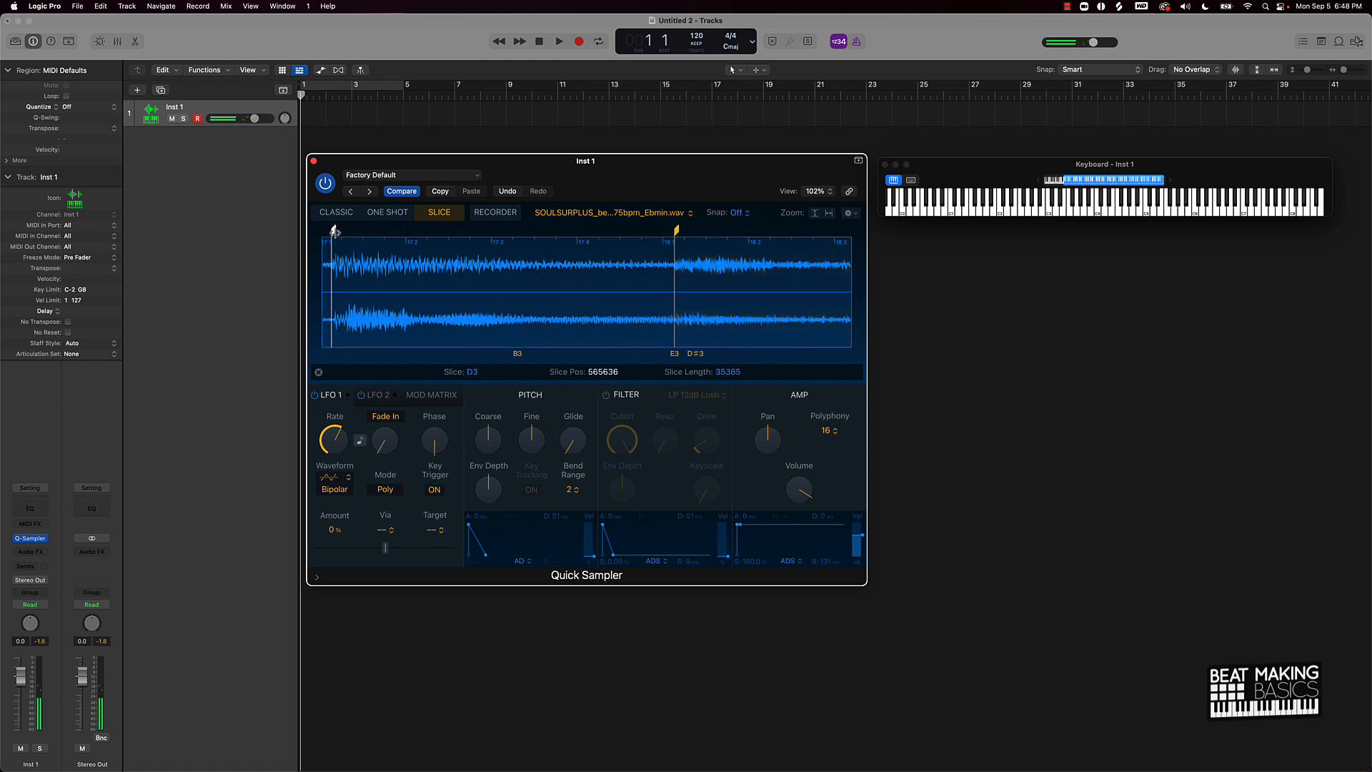
click(1056, 213)
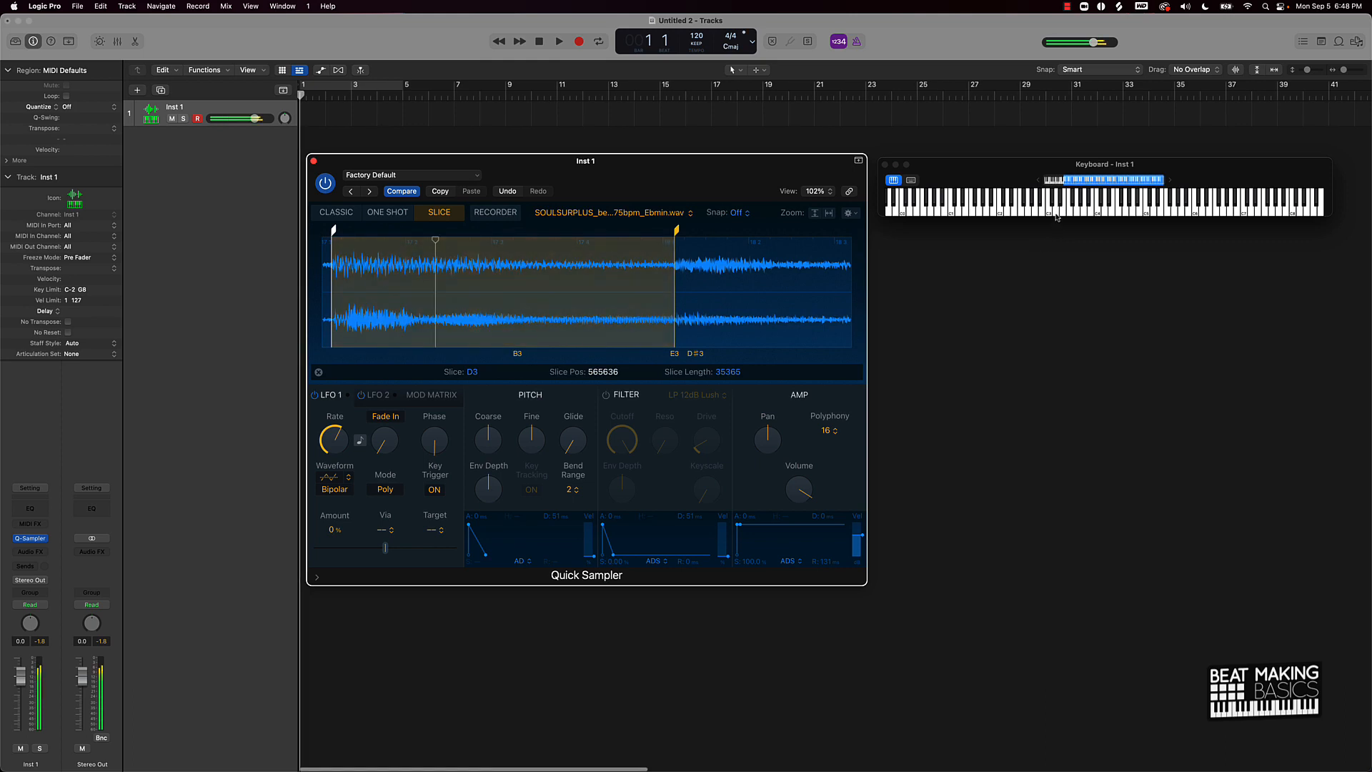
click(1056, 213)
click(1056, 213)
Step: Audition the C3 slice at the start of the trimmed region
scroll(475, 295, left, 8)
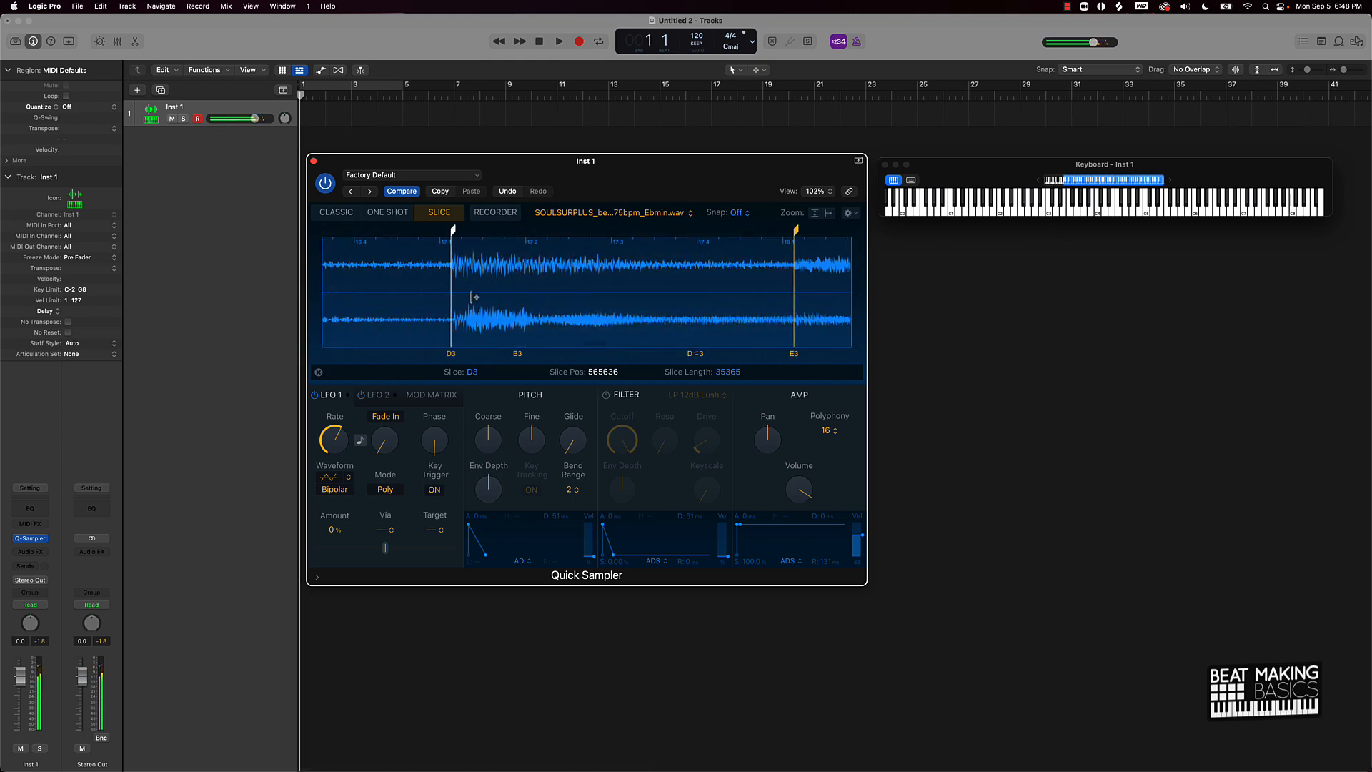
scroll(475, 295, left, 8)
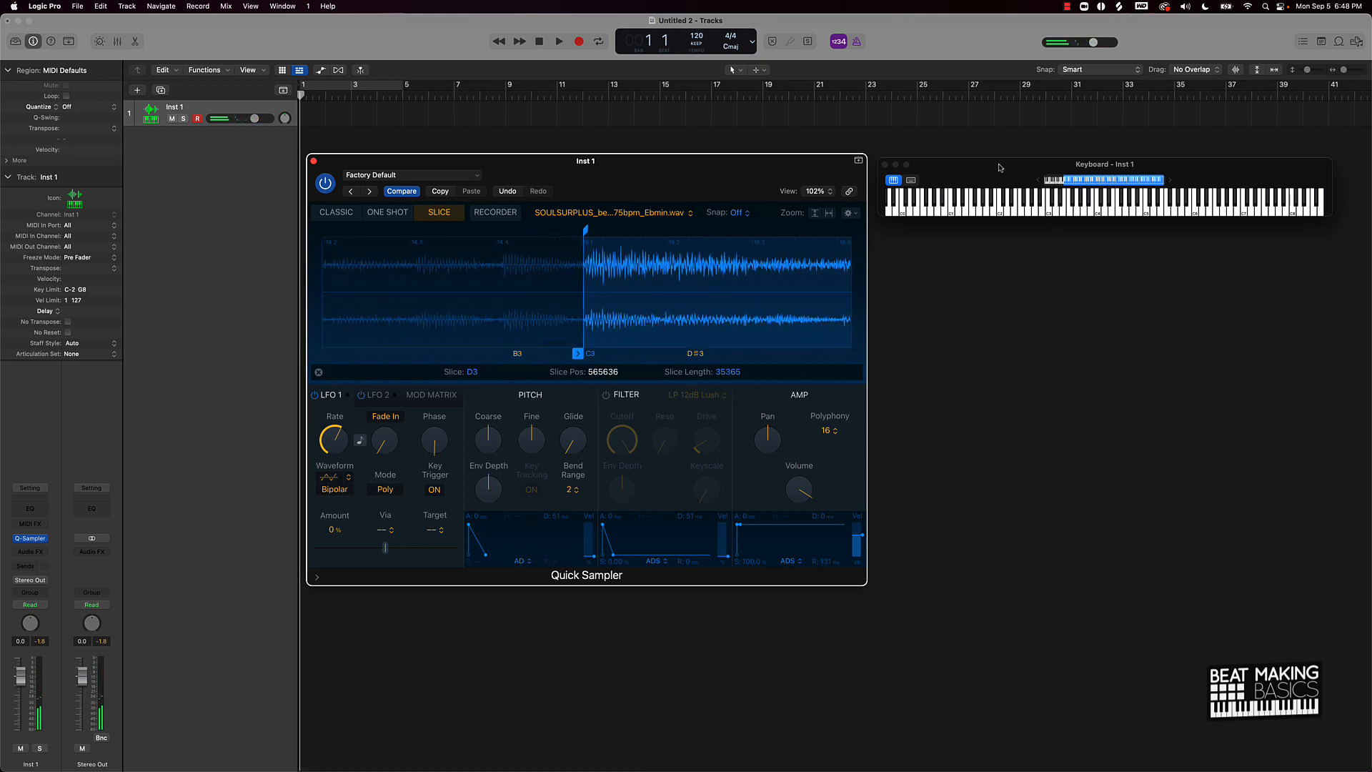
click(1047, 215)
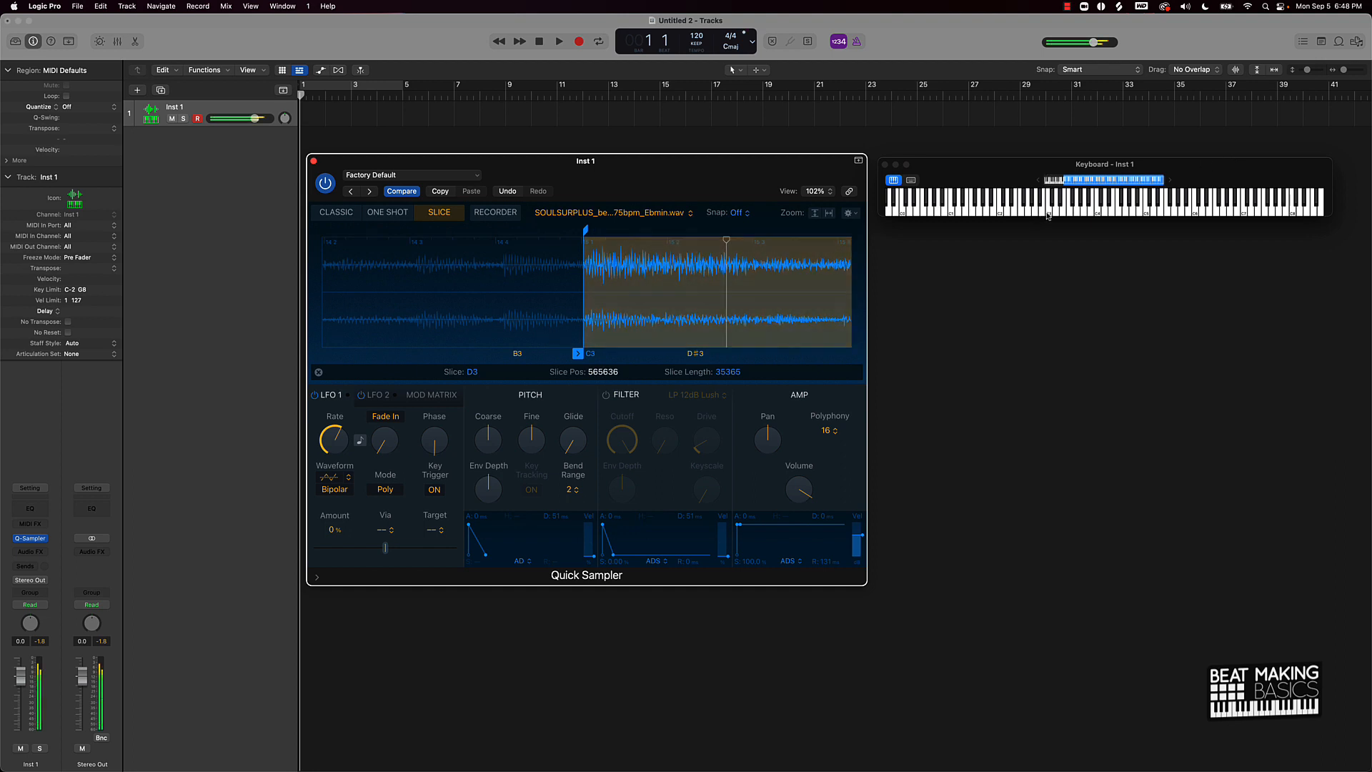
click(1047, 214)
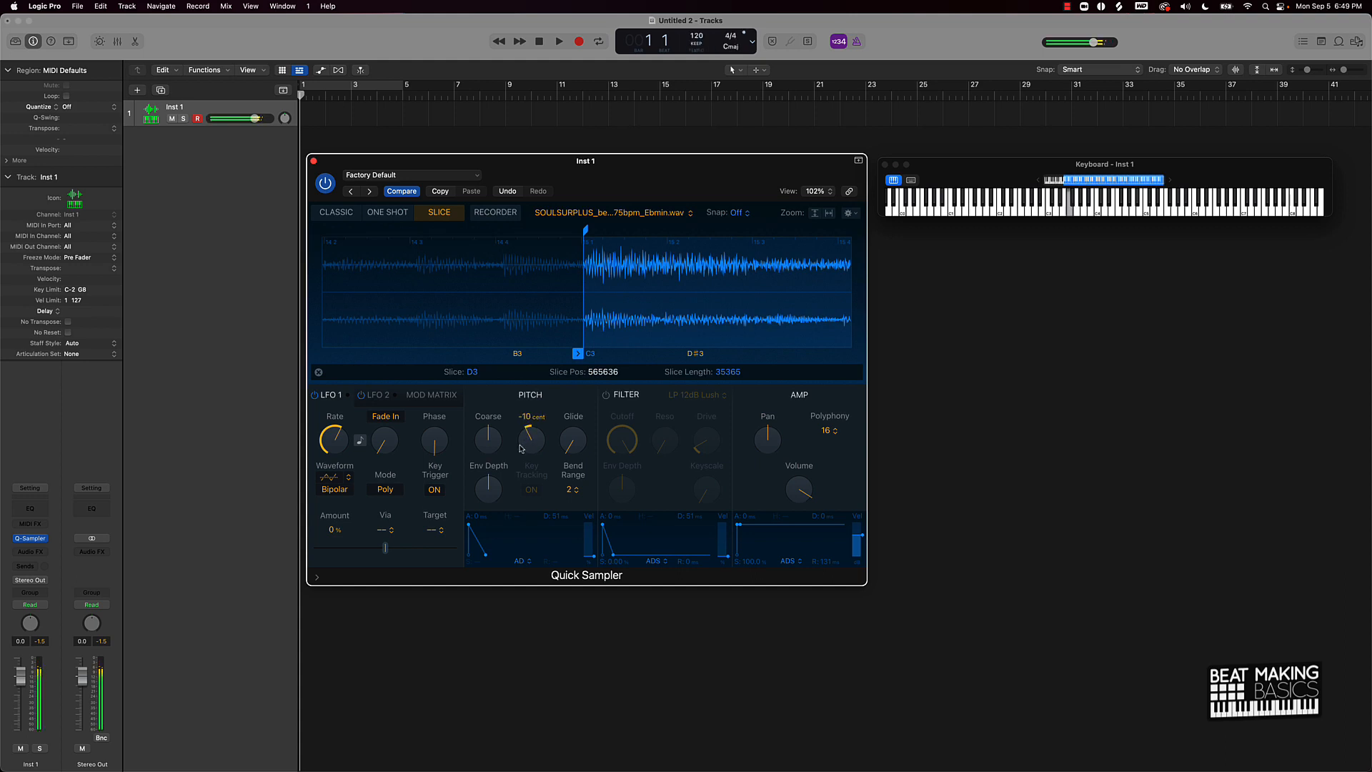
Step: Lower the sampler's Fine pitch tuning and close the Quick Sampler window
scroll(483, 433, down, 1)
click(314, 162)
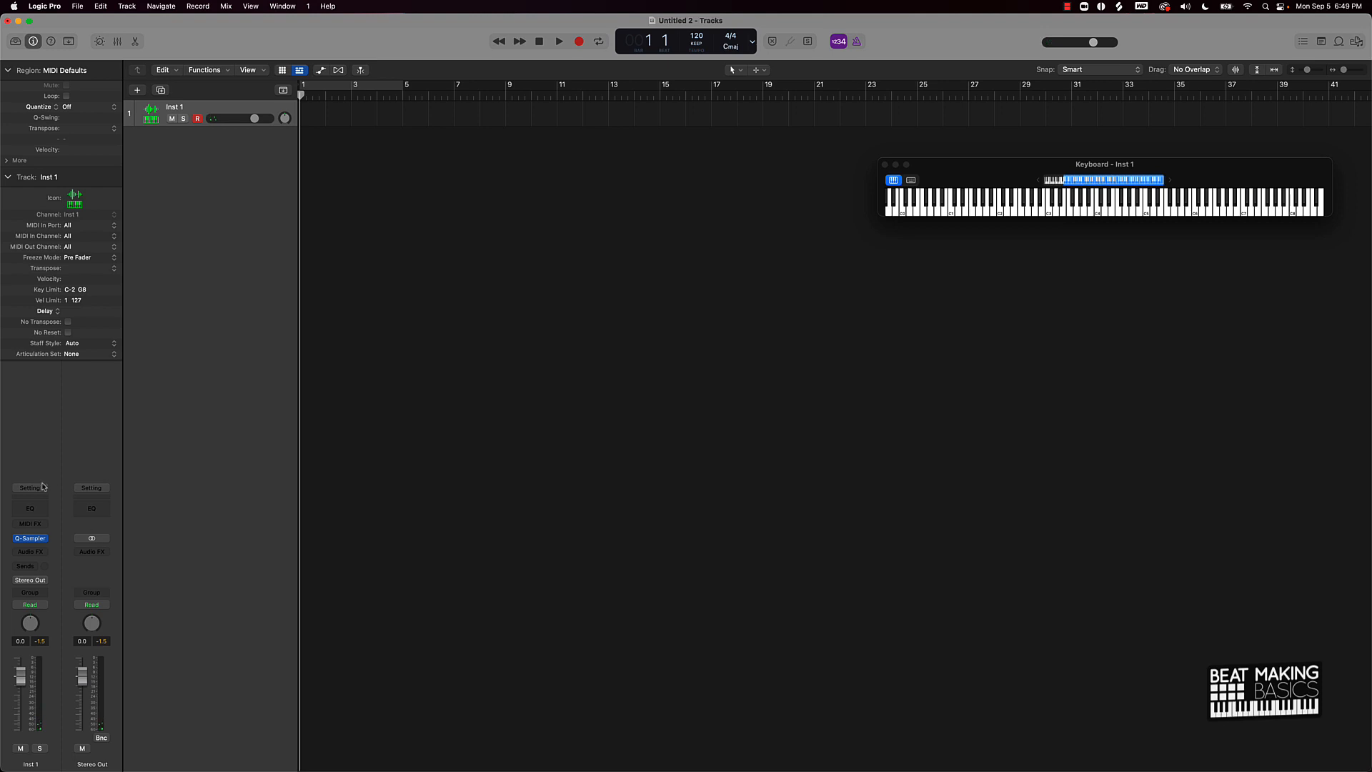
click(28, 538)
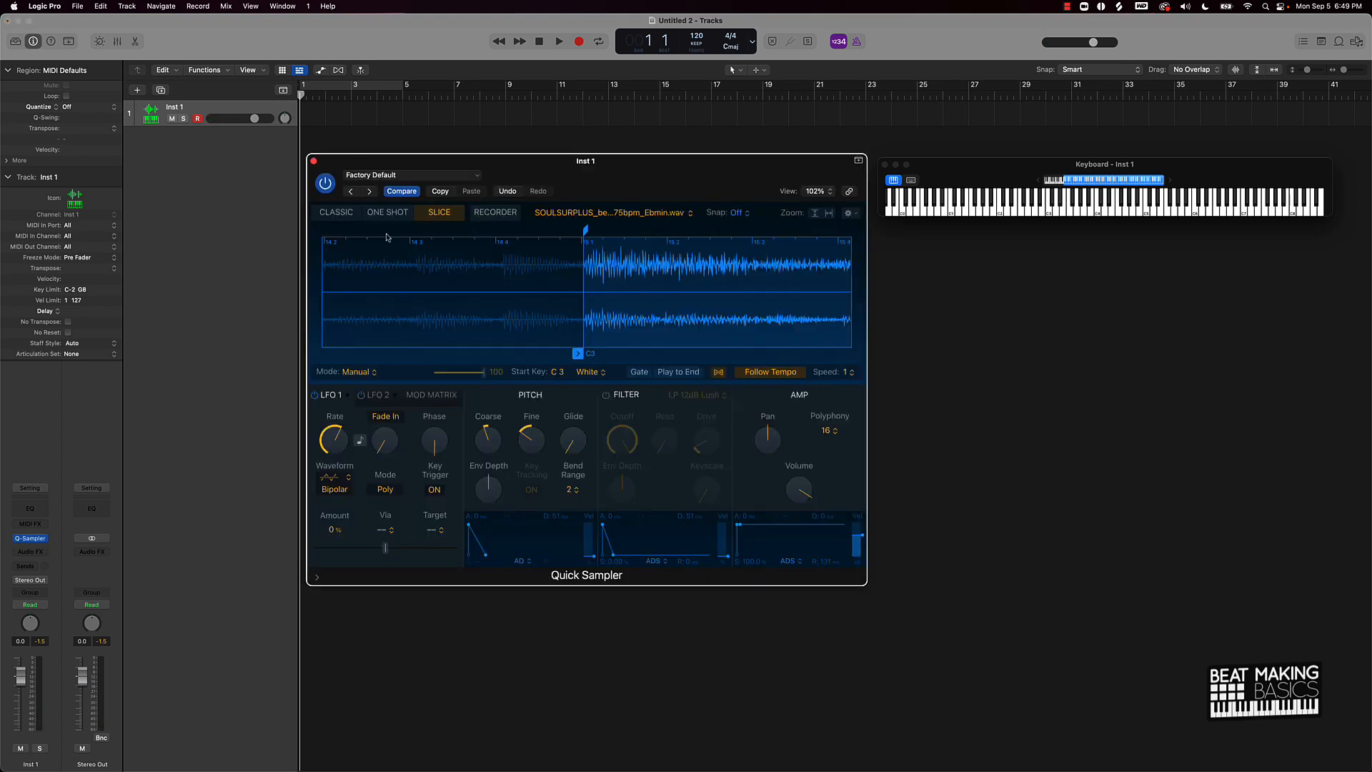
click(314, 162)
Step: Turn on the cycle range from bar 1 to 5 and open an enlarged Piano Roll for the Inst 1 track
click(362, 87)
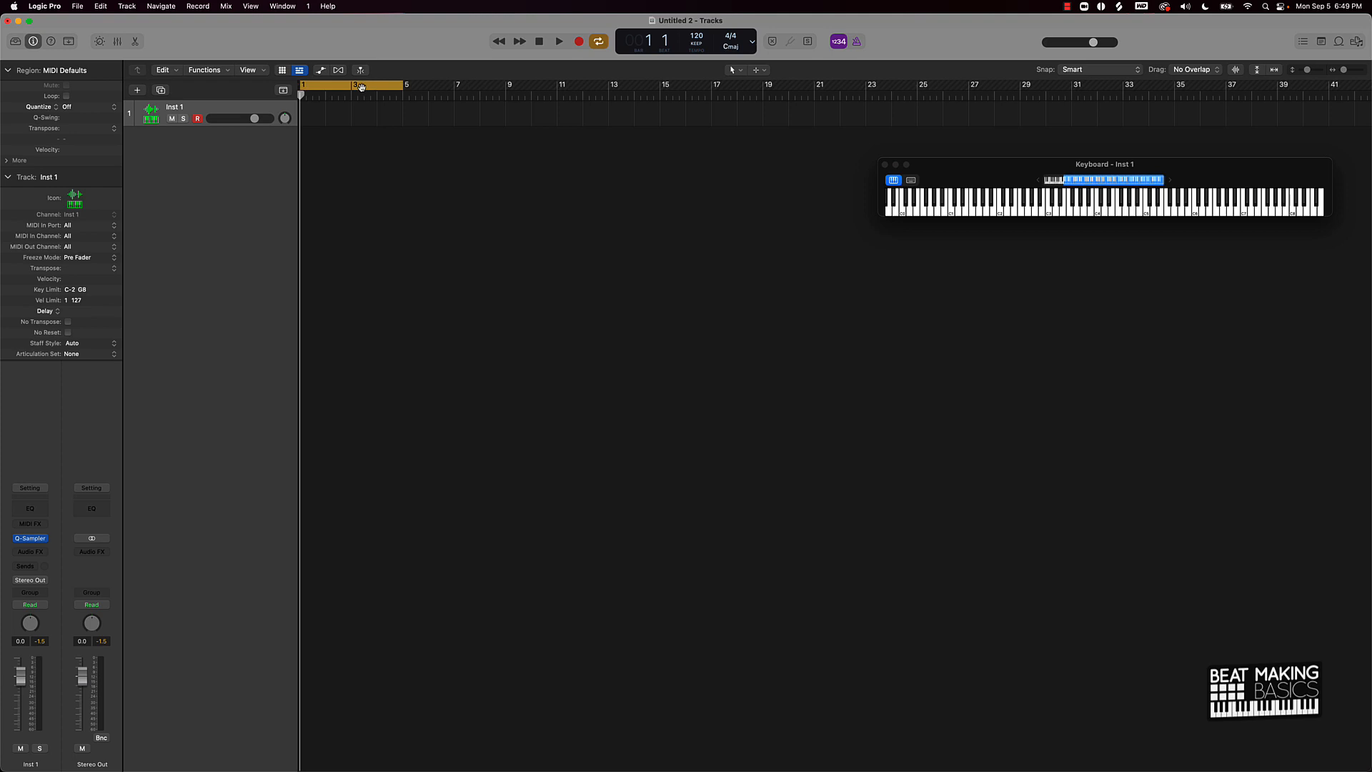
click(135, 42)
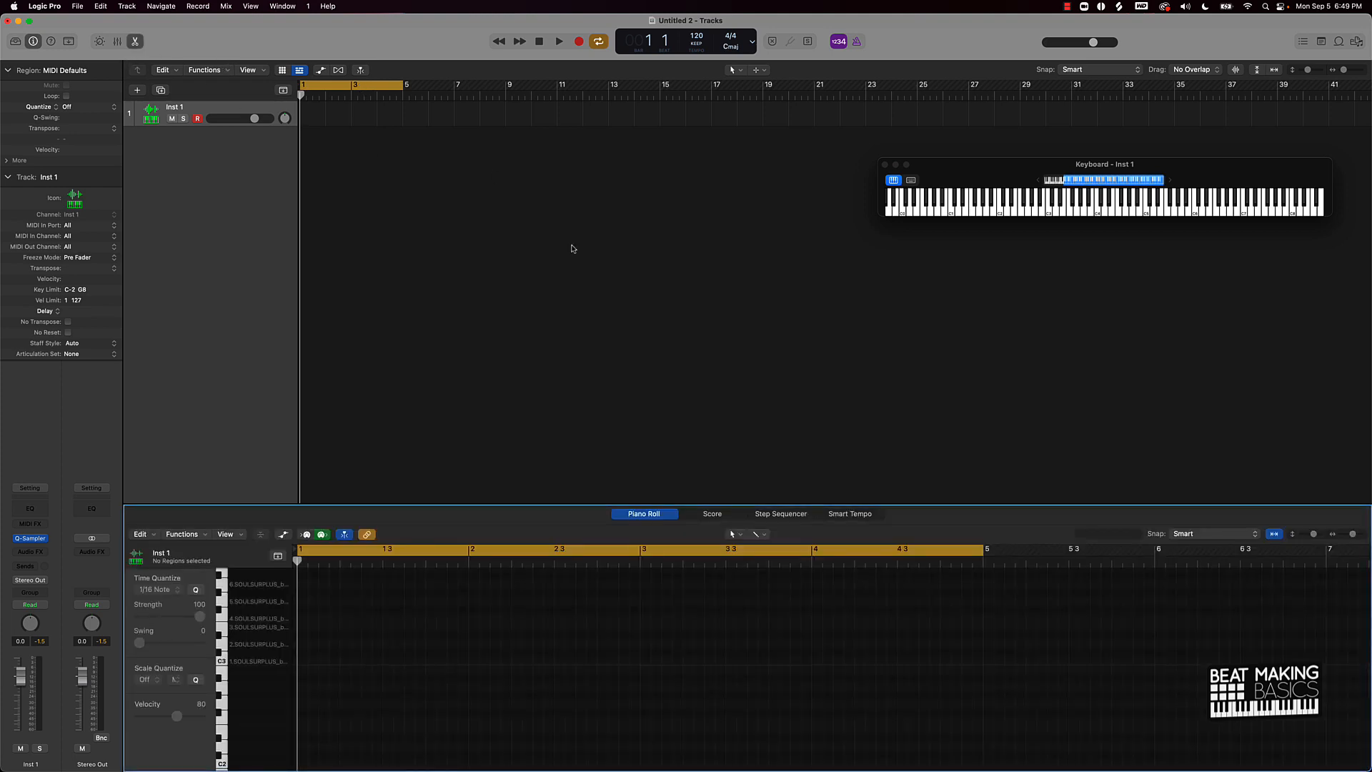
drag(534, 505, 541, 346)
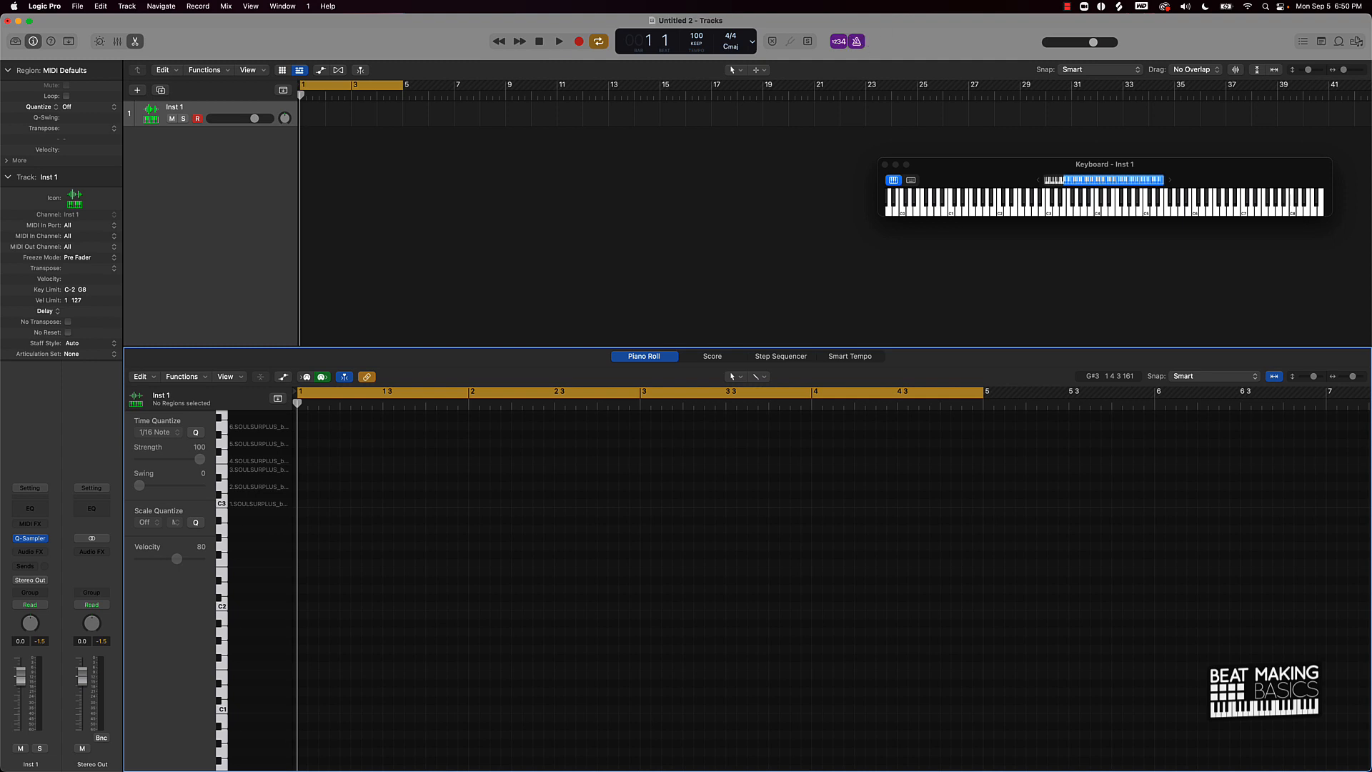
Step: Rehearse the slices over the cycle and record a four-bar slice pattern on the Inst 1 track
key(space)
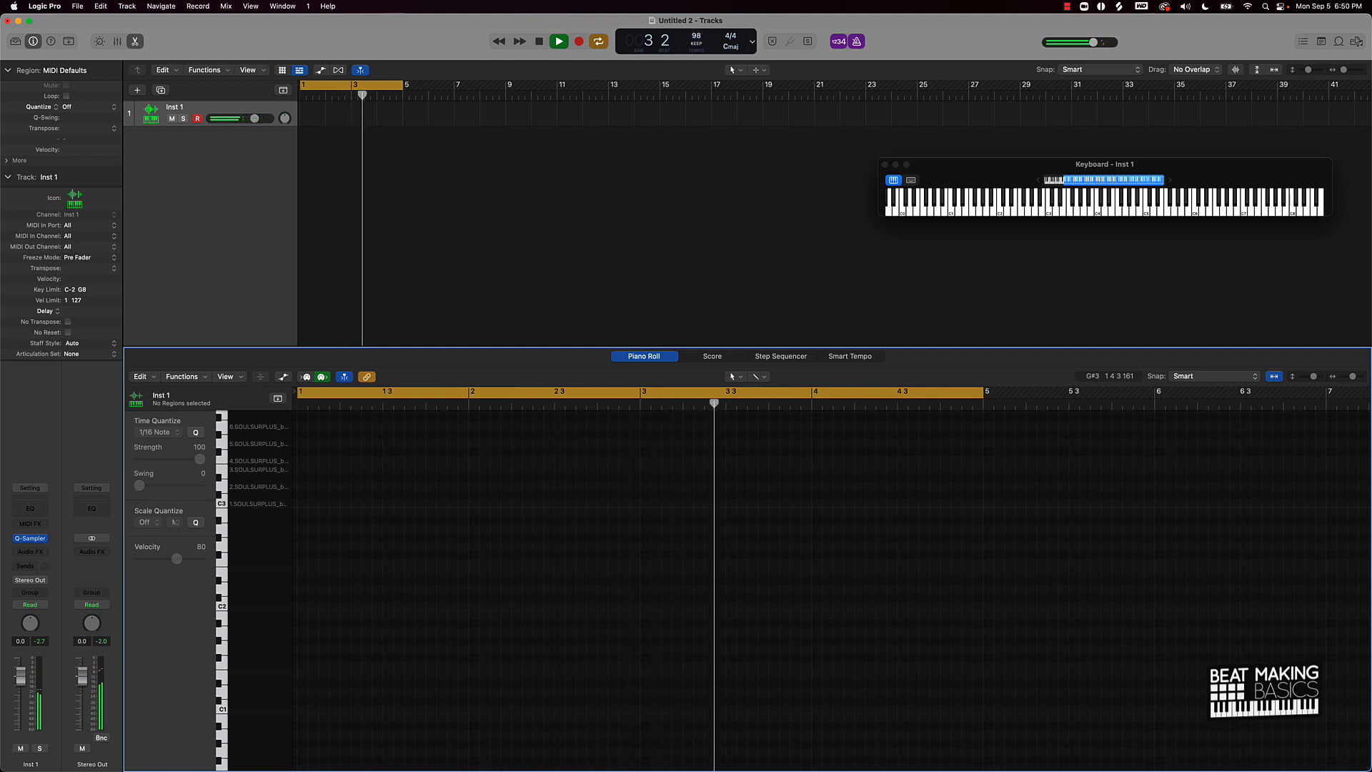
key(space)
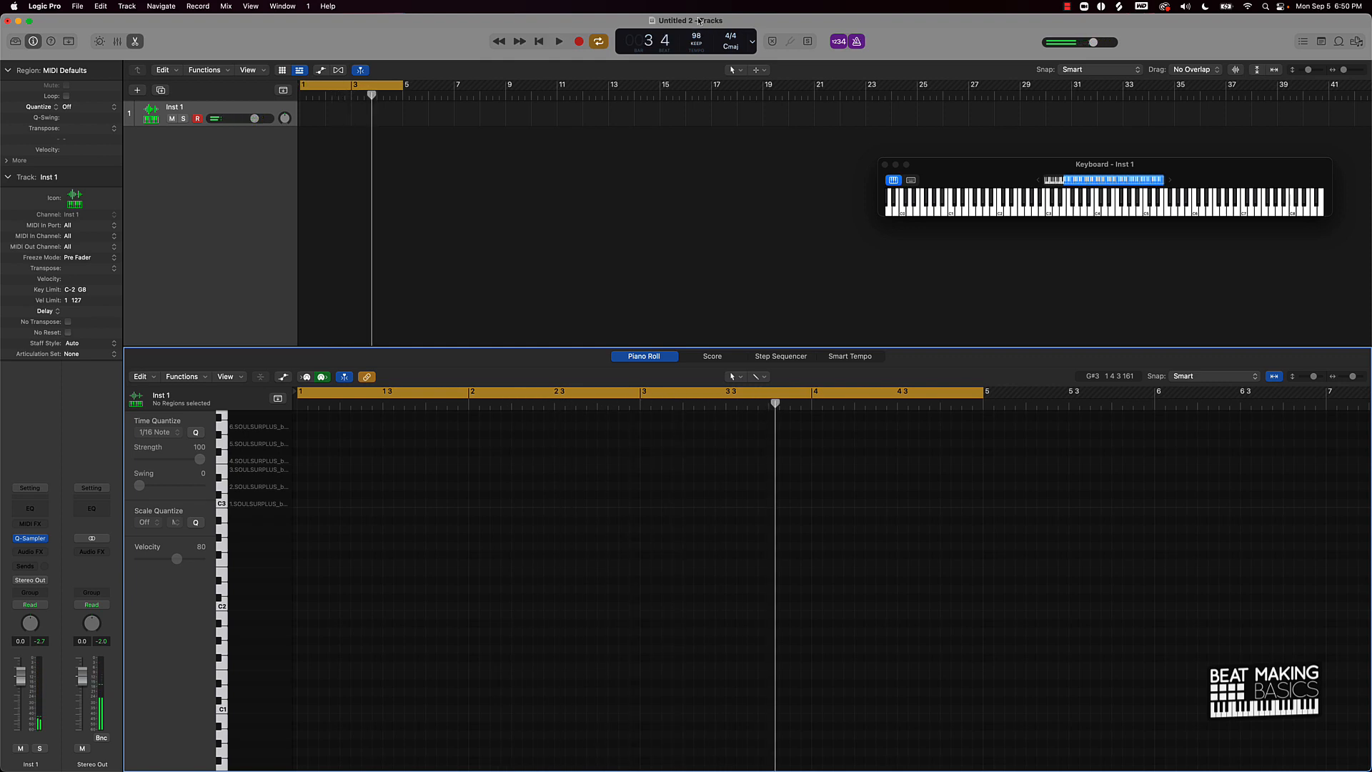
key(r)
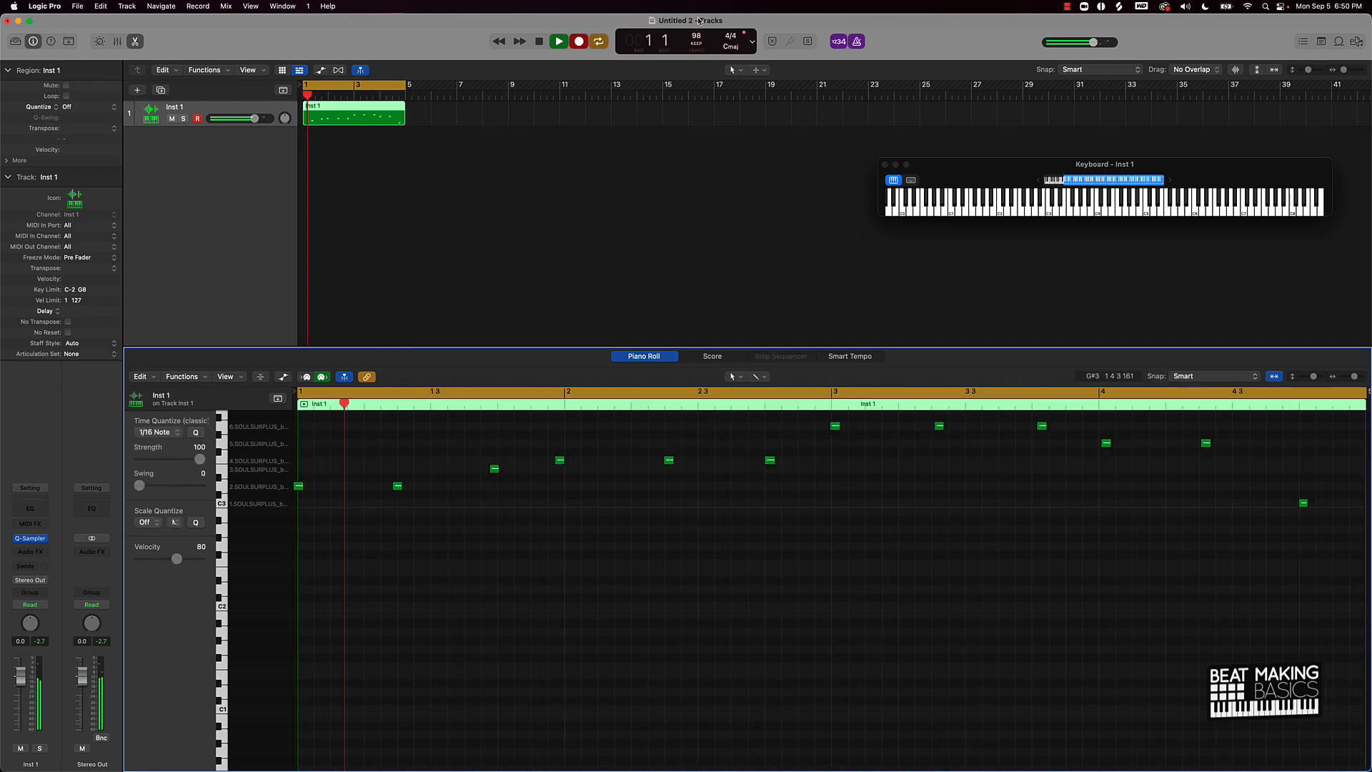
key(space)
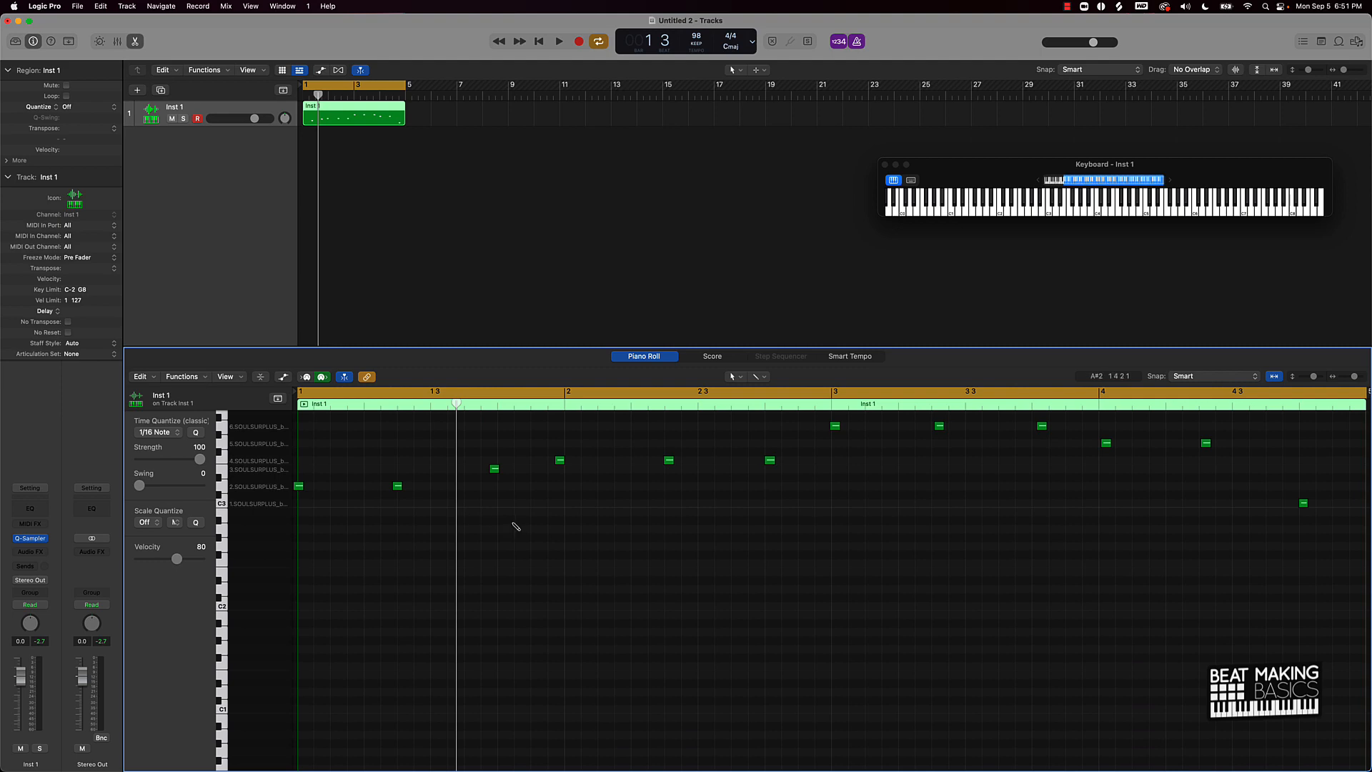
Step: Quantize all the recorded notes to 1/16 Note and play the pattern back
key(super+a)
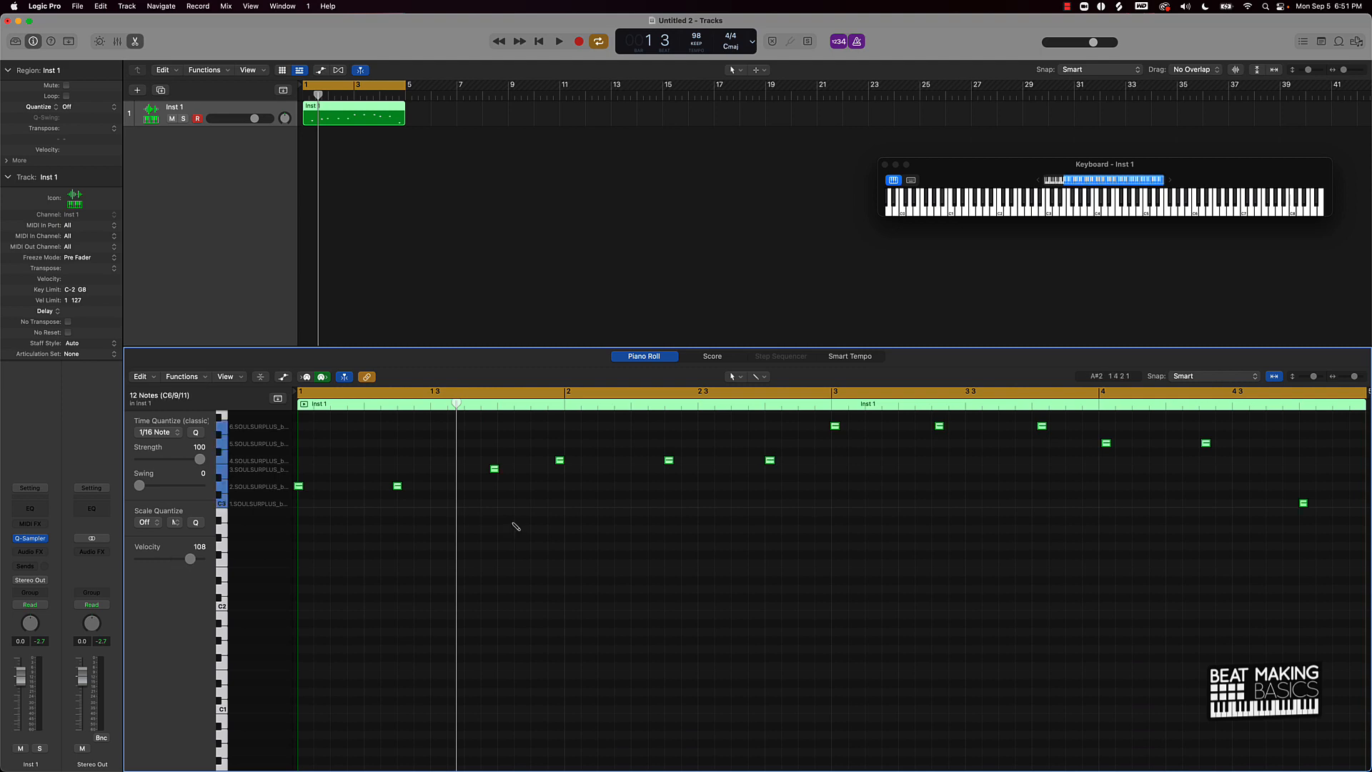
click(196, 432)
key(space)
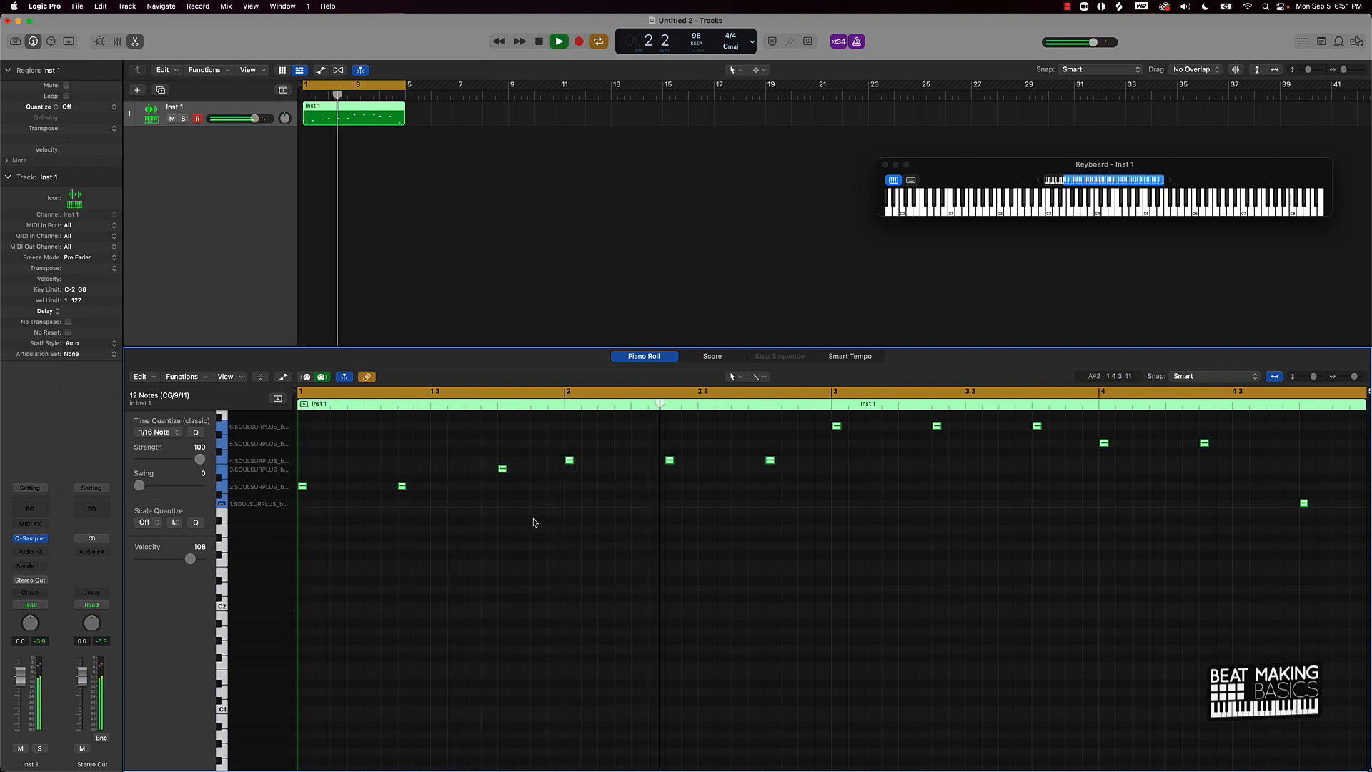
scroll(535, 522, up, 3)
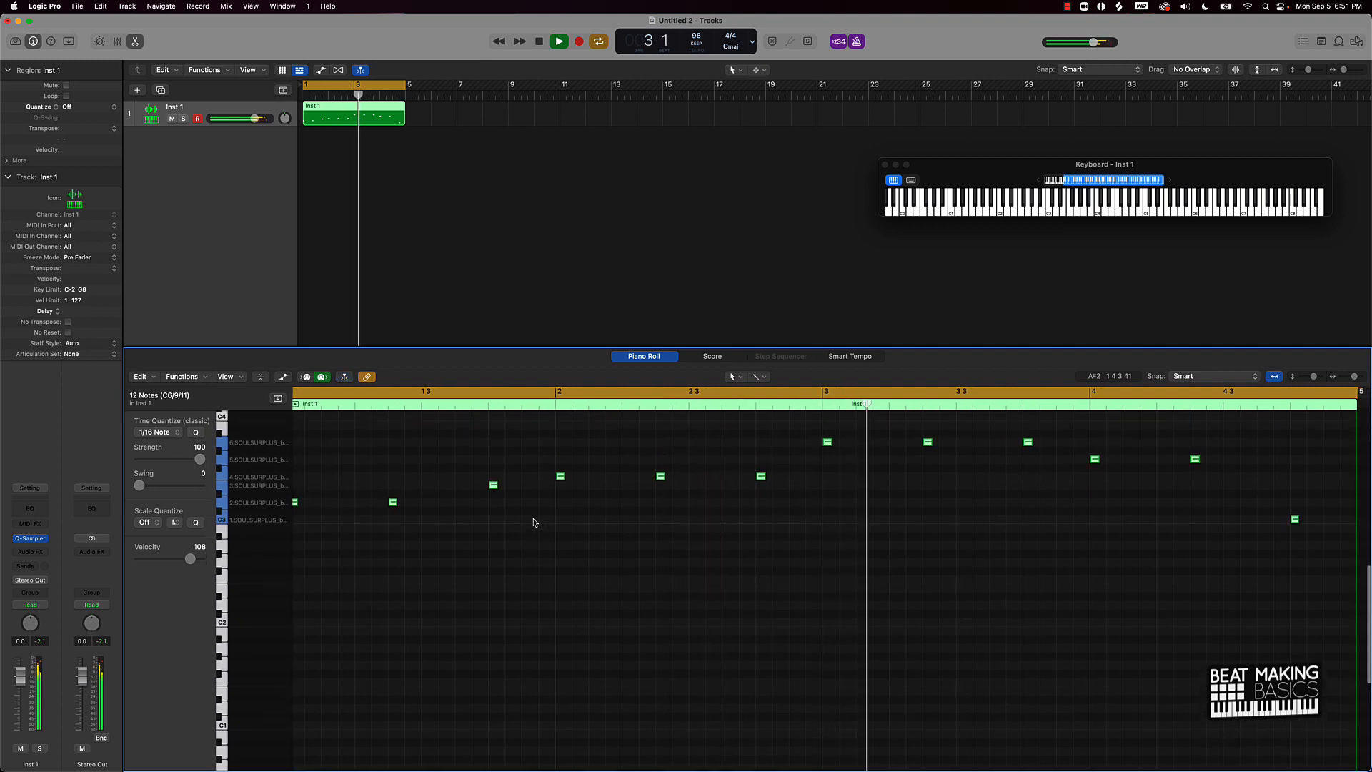
scroll(539, 518, right, 4)
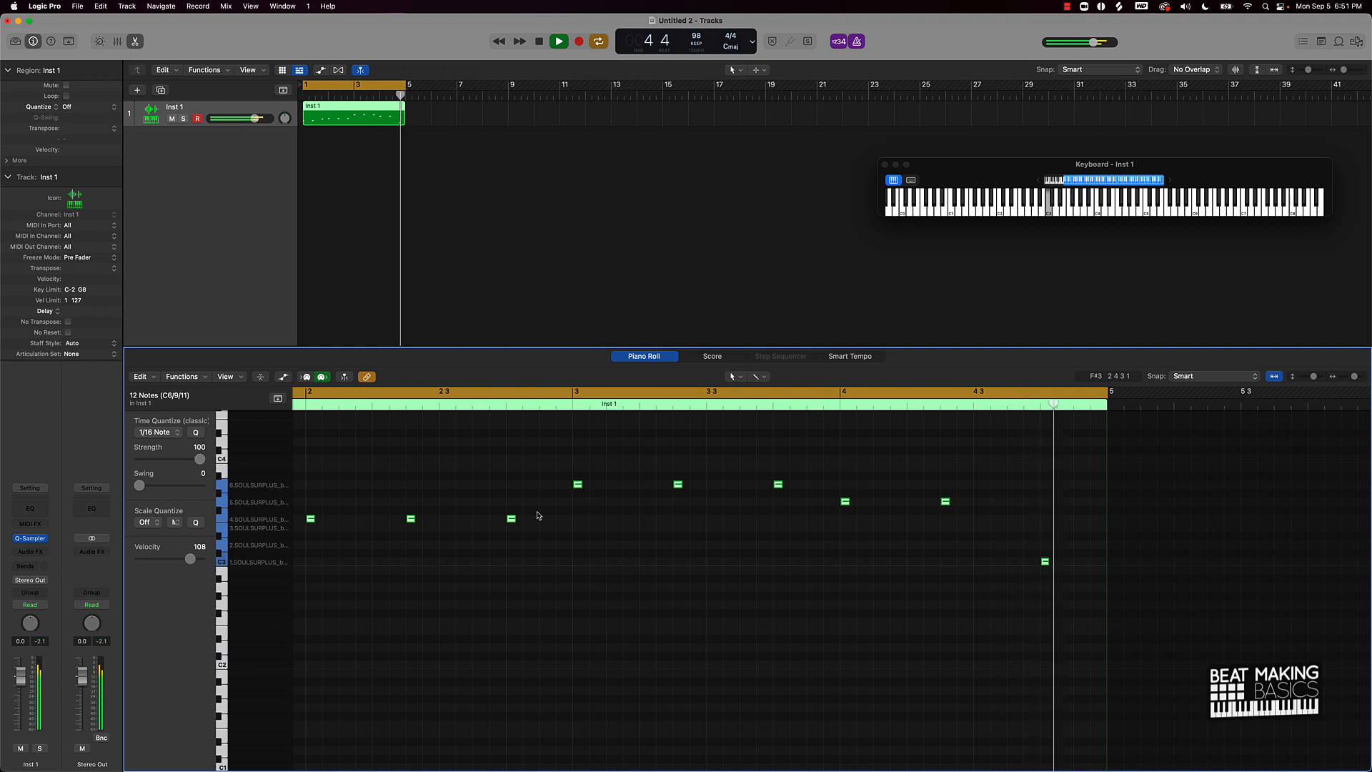
key(space)
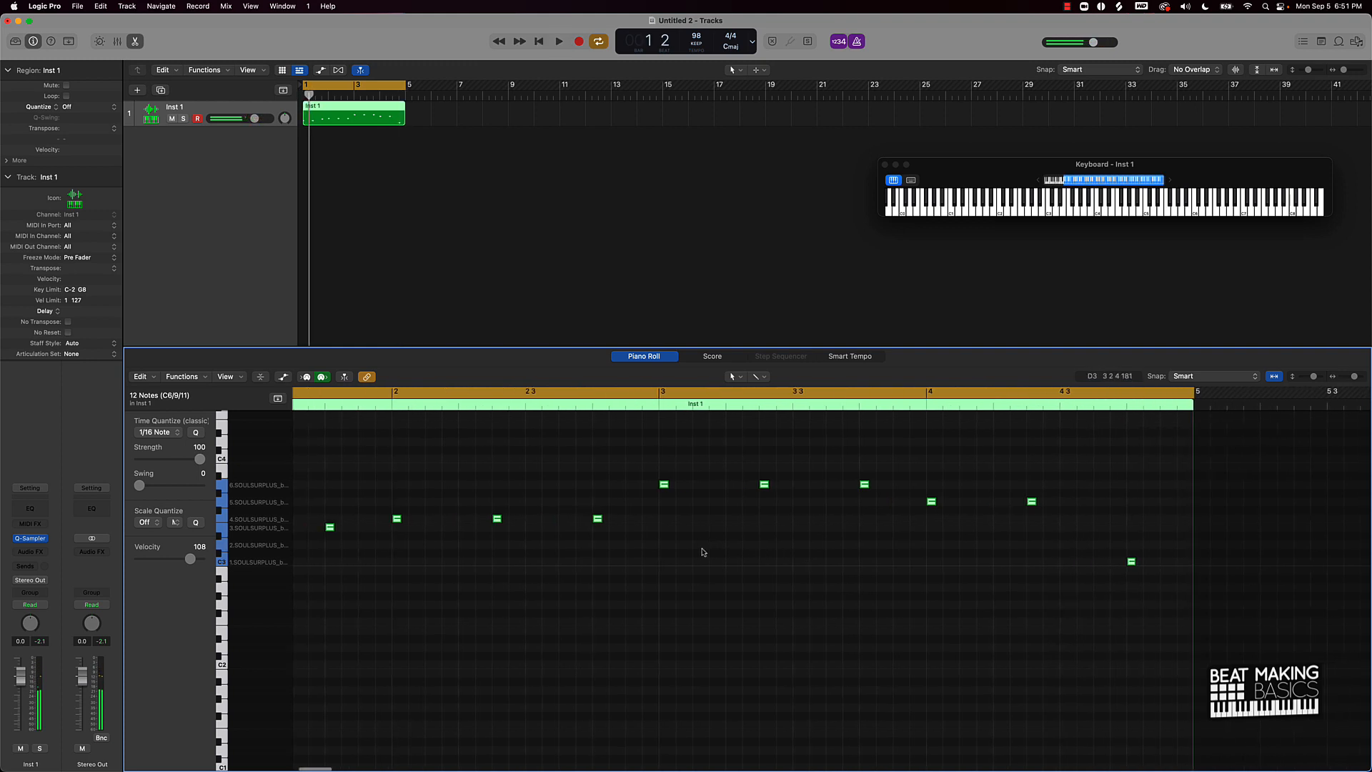
scroll(686, 545, left, 1)
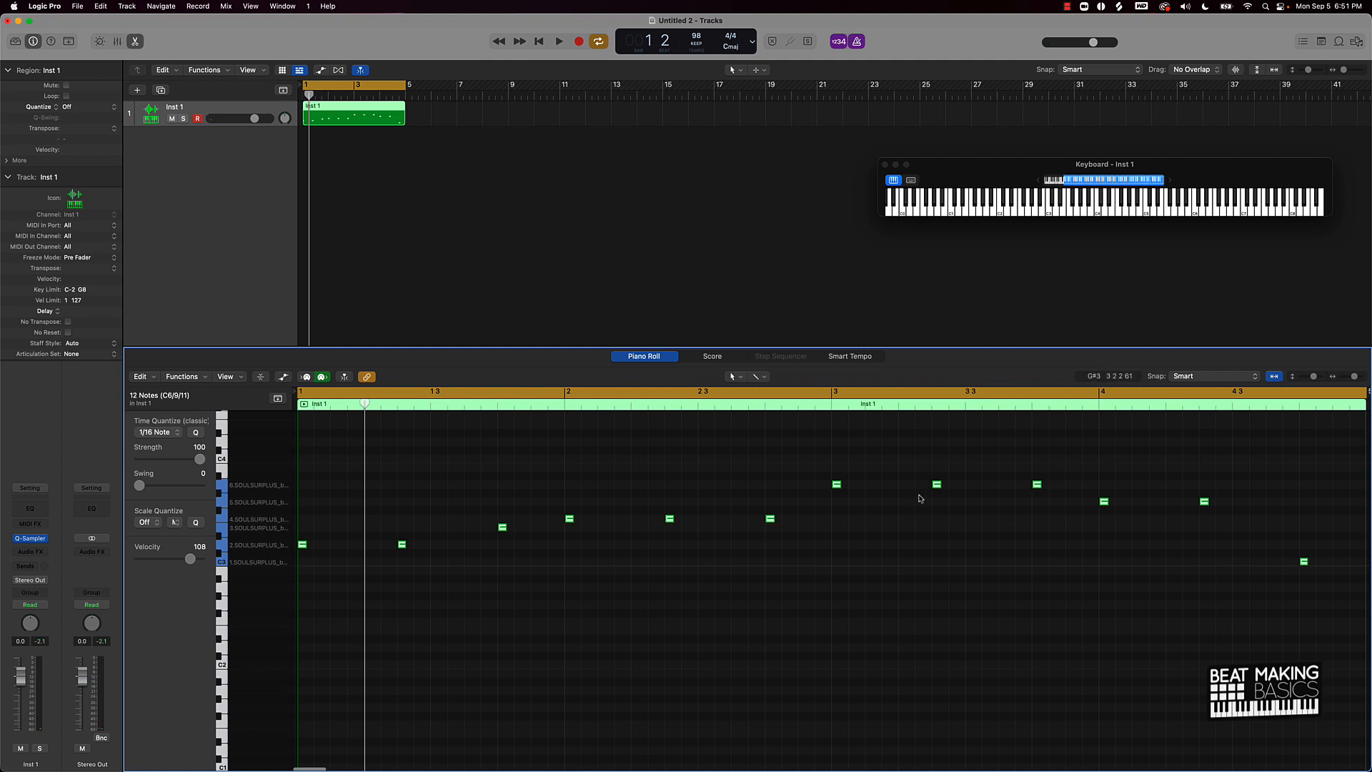
Step: Lower the first two A3 notes in bar 3 to G3 and play the pattern back
click(836, 486)
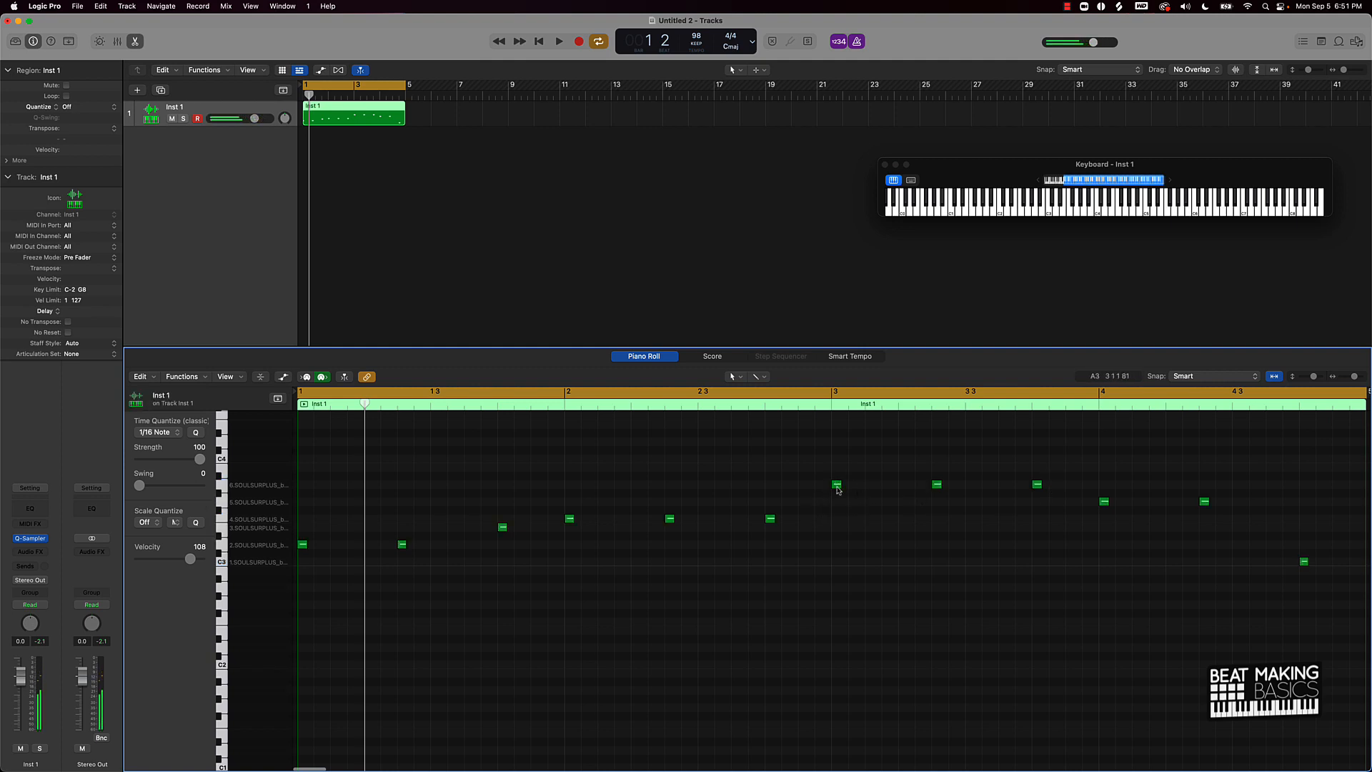
drag(838, 490, 838, 505)
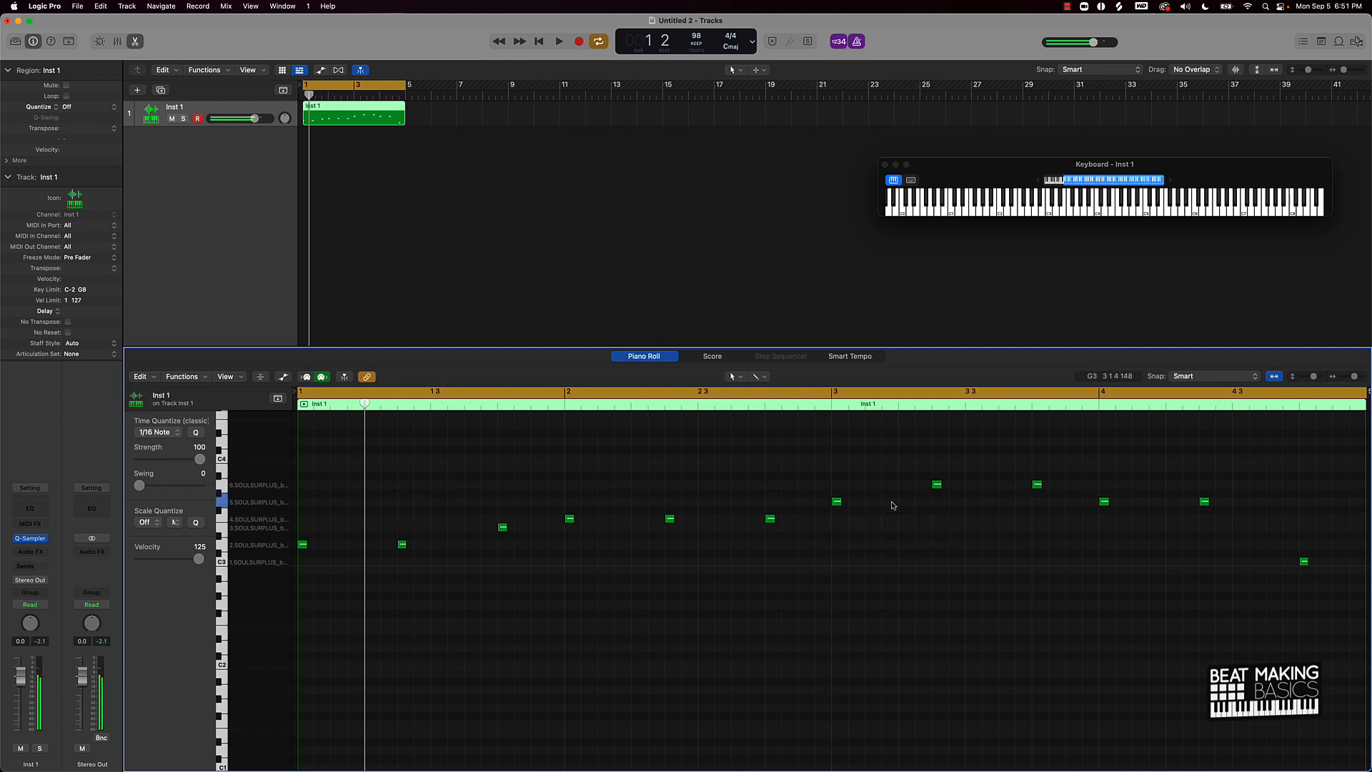
click(937, 485)
drag(937, 485, 937, 502)
key(space)
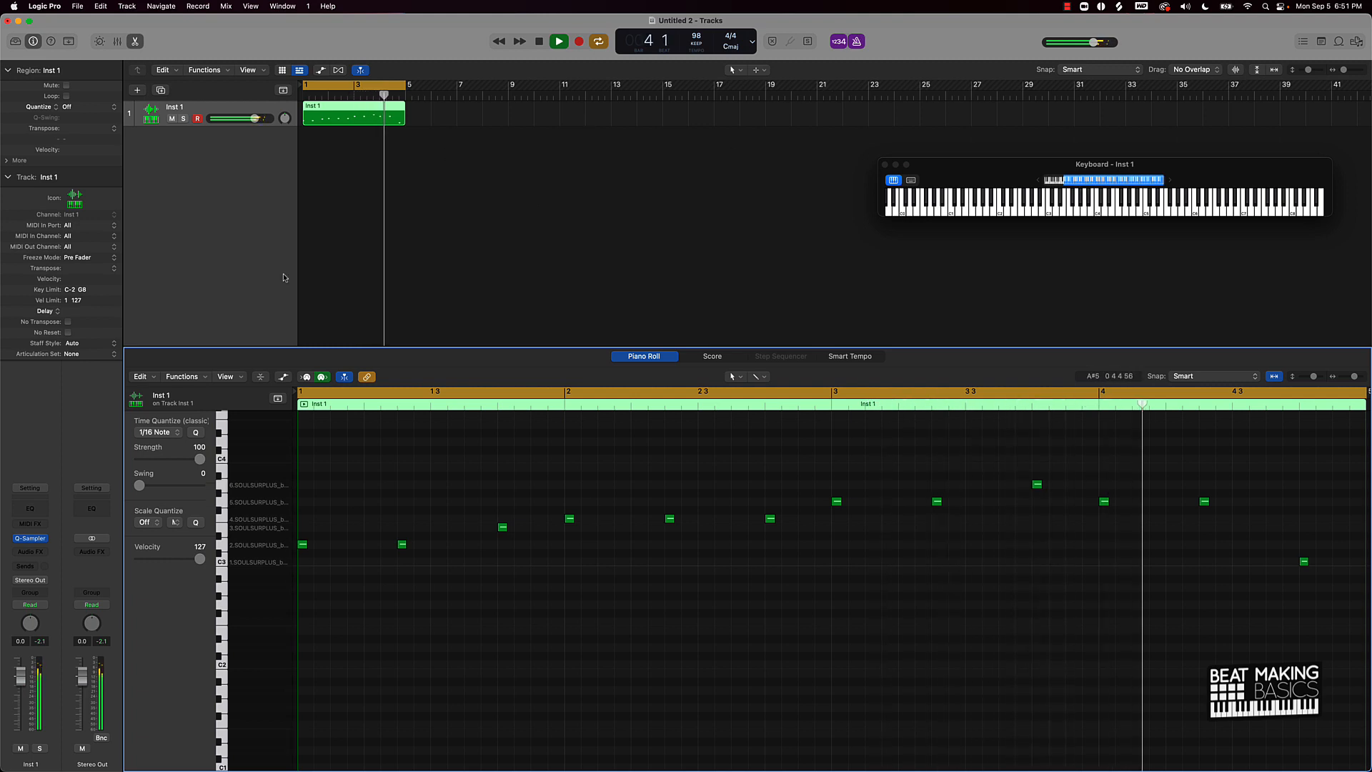
key(space)
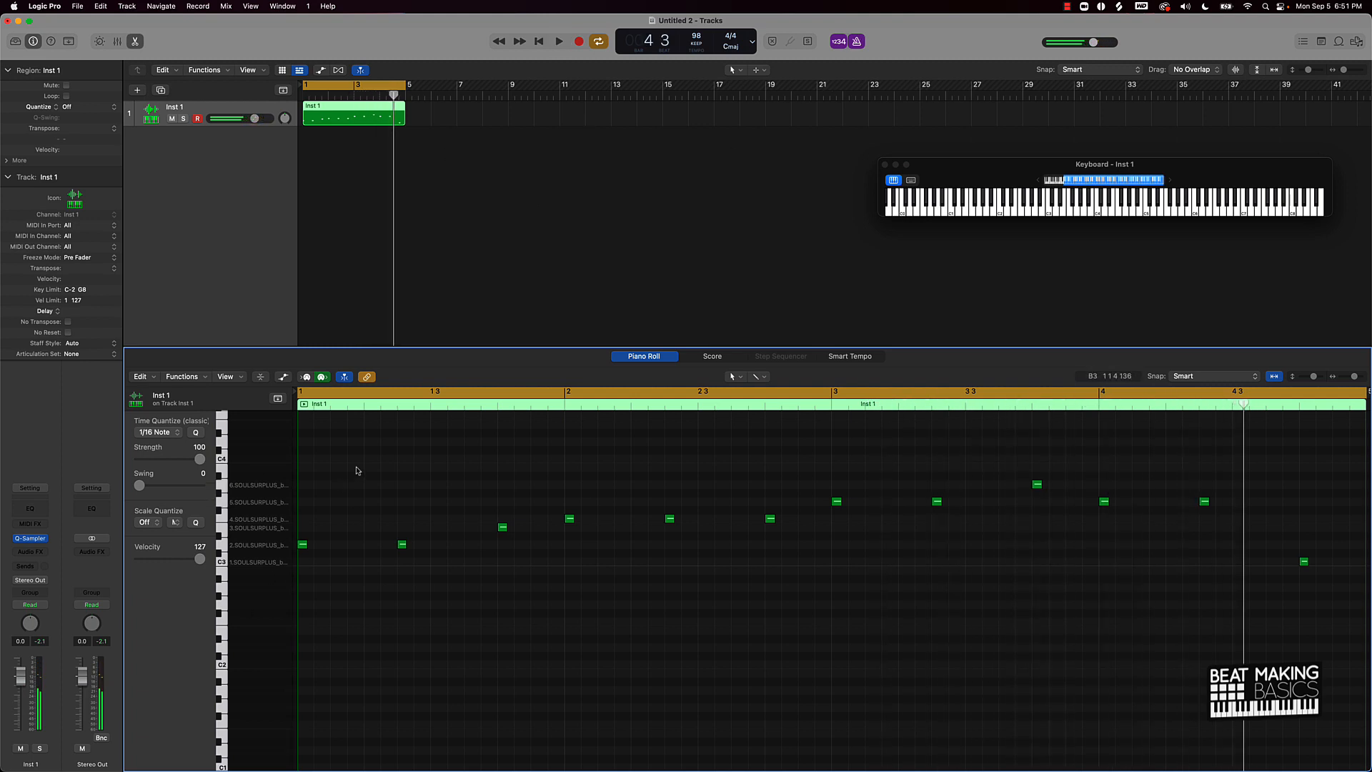
Step: Set the time quantize of all notes in the region to 1/16 Swing B
key(super+a)
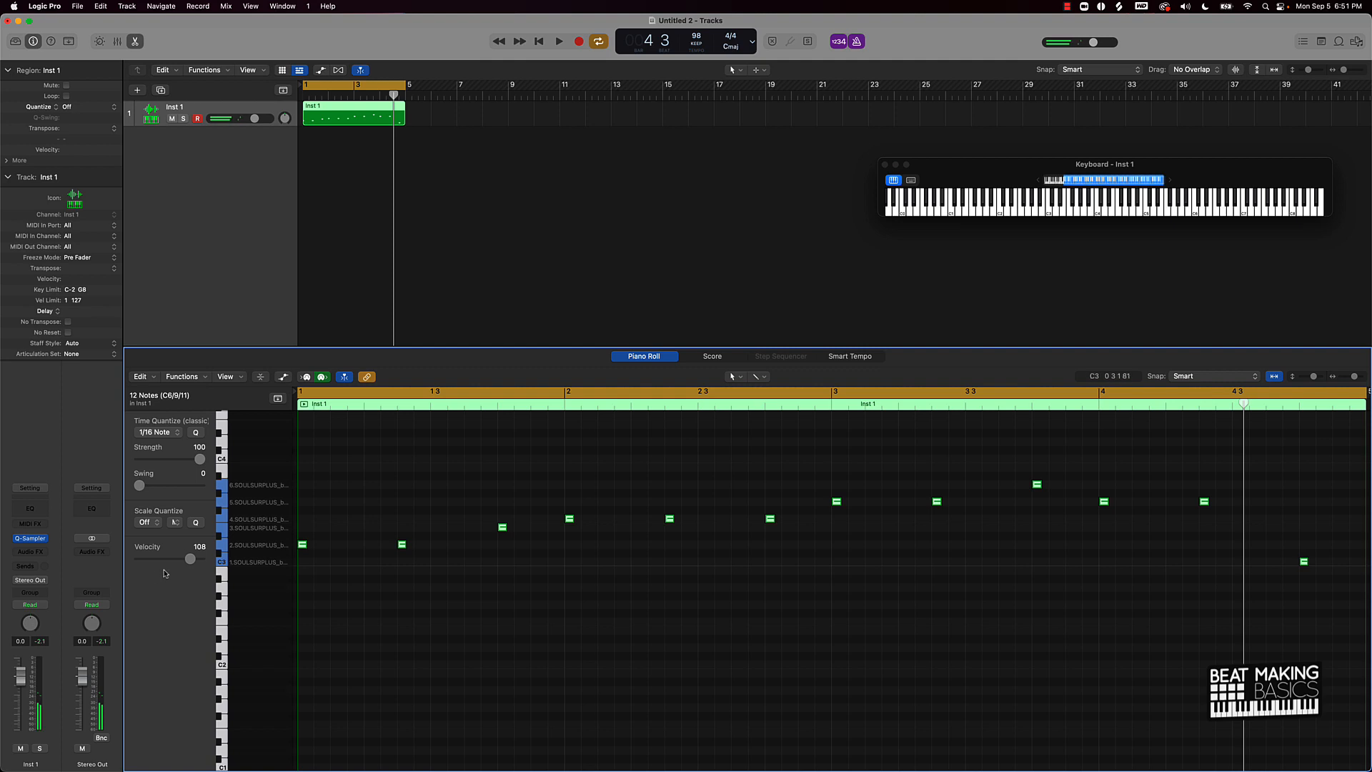
click(161, 434)
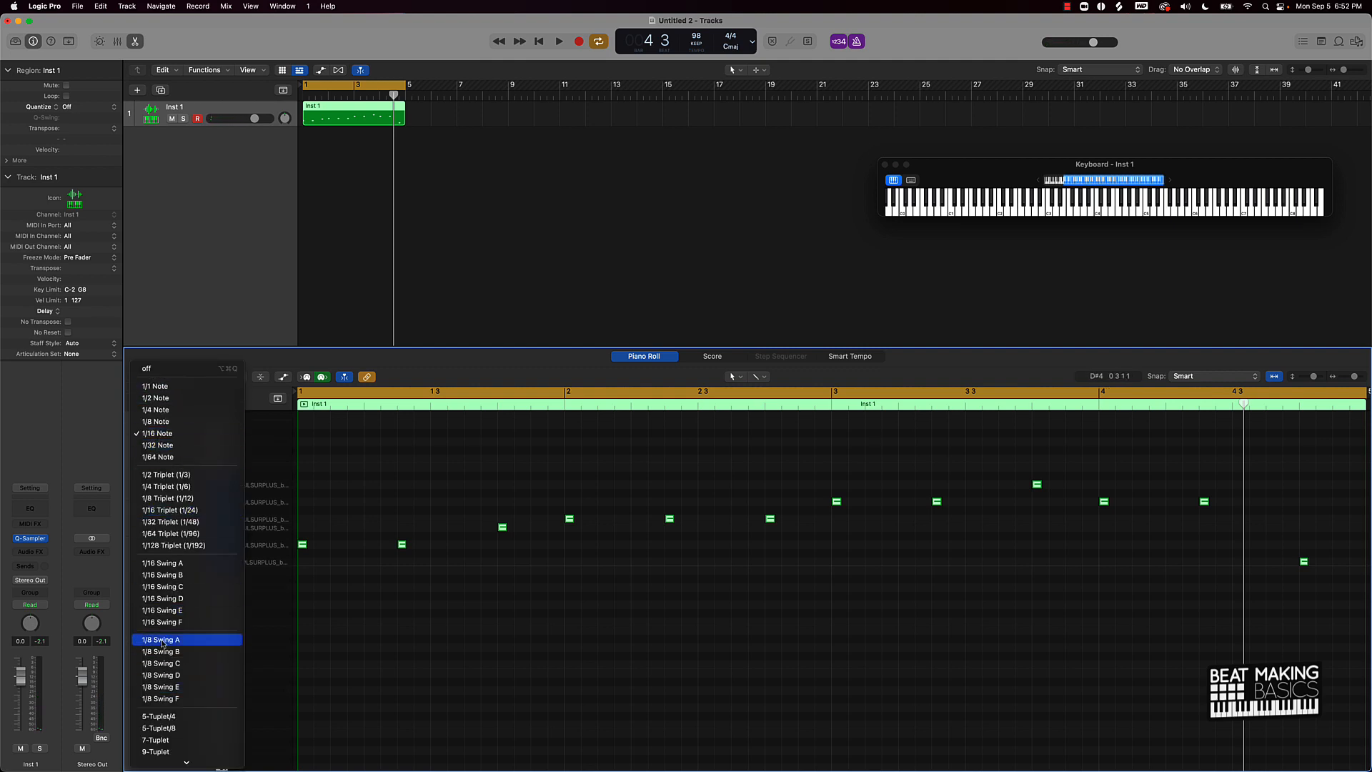
click(168, 578)
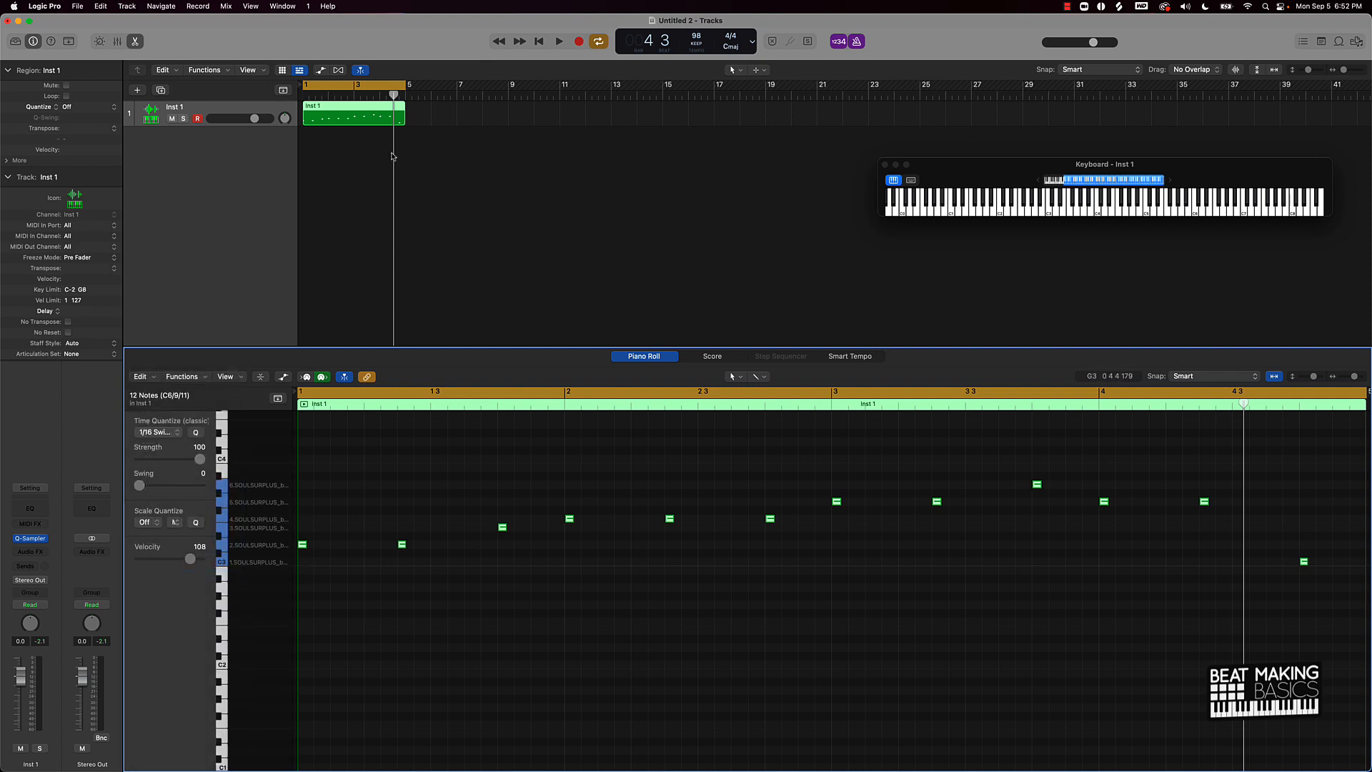
Step: Insert iZotope Vinyl in stereo on the Inst 1 track, with Wear fully down, Dust at 0 % and Warp at 46 %
click(41, 554)
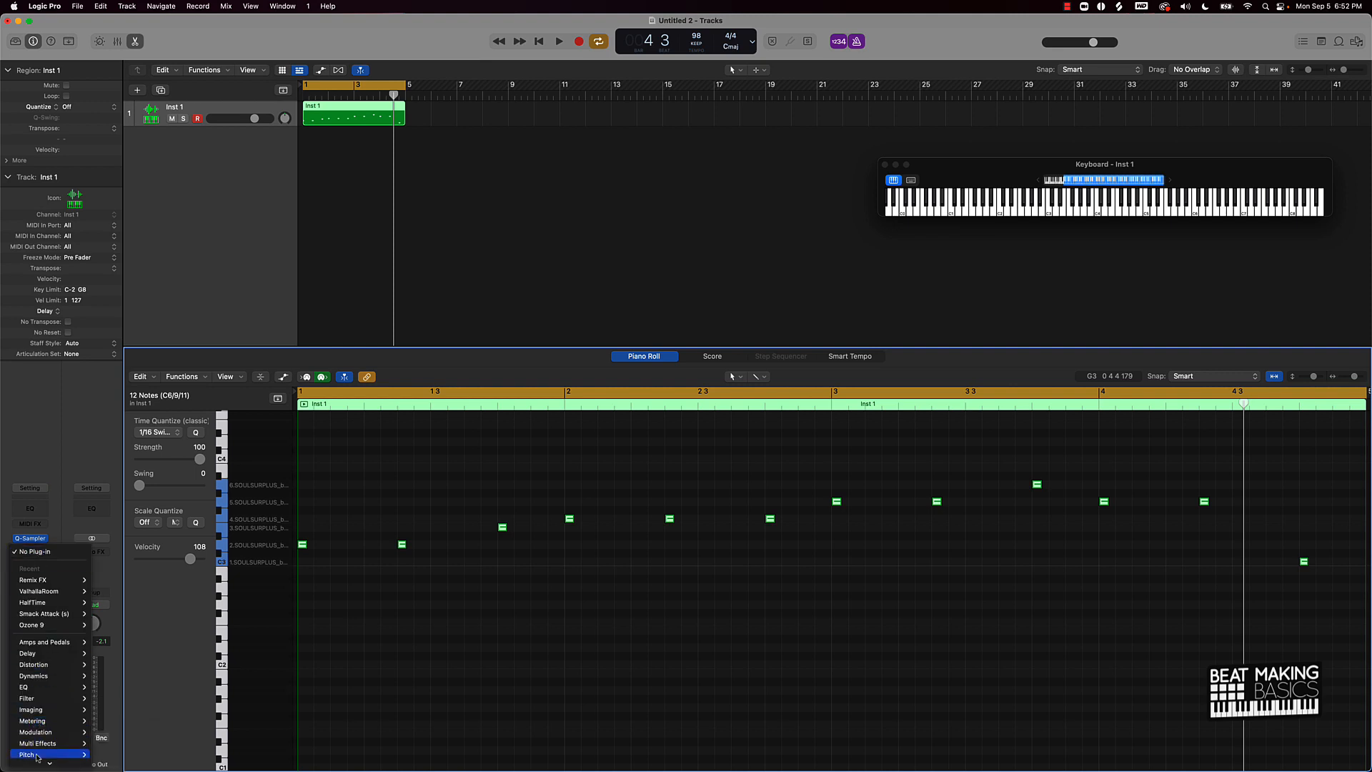
mouse_move(46, 763)
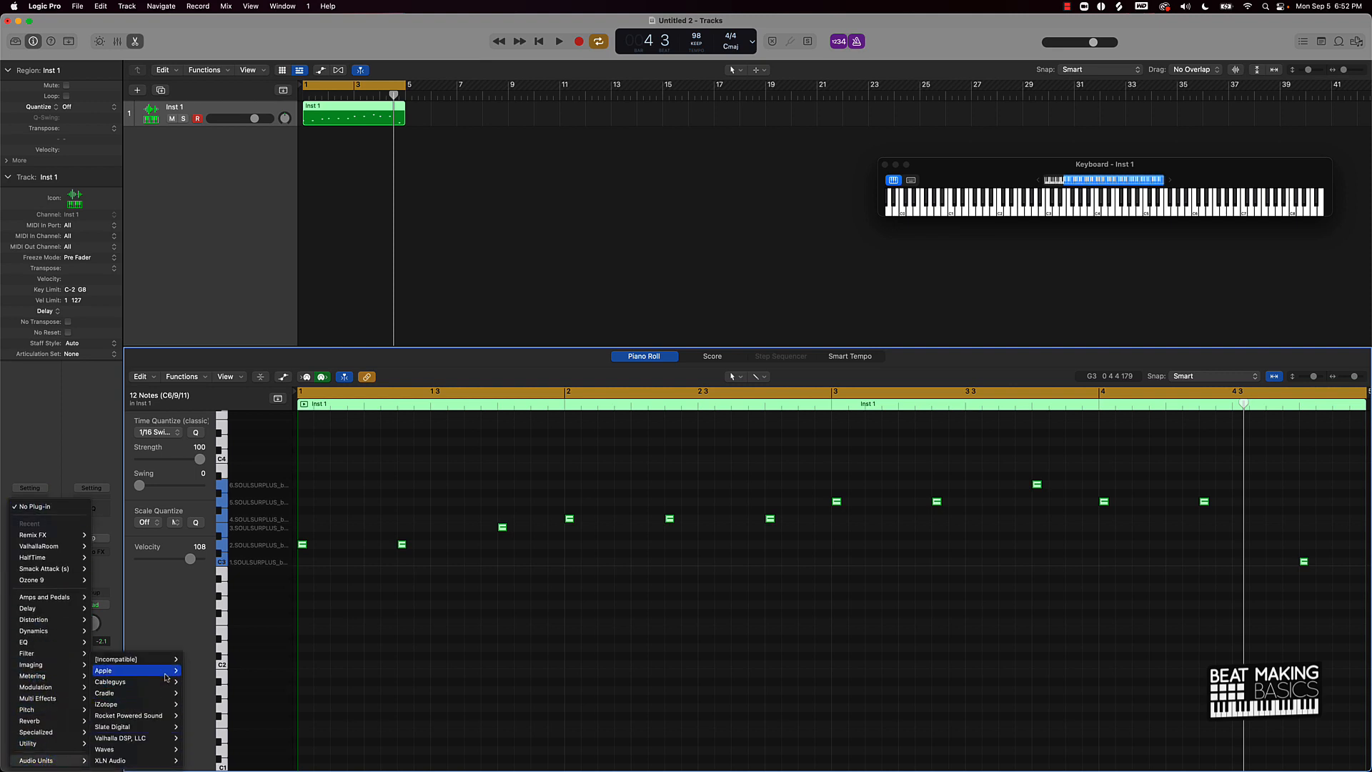
mouse_move(143, 703)
mouse_move(205, 716)
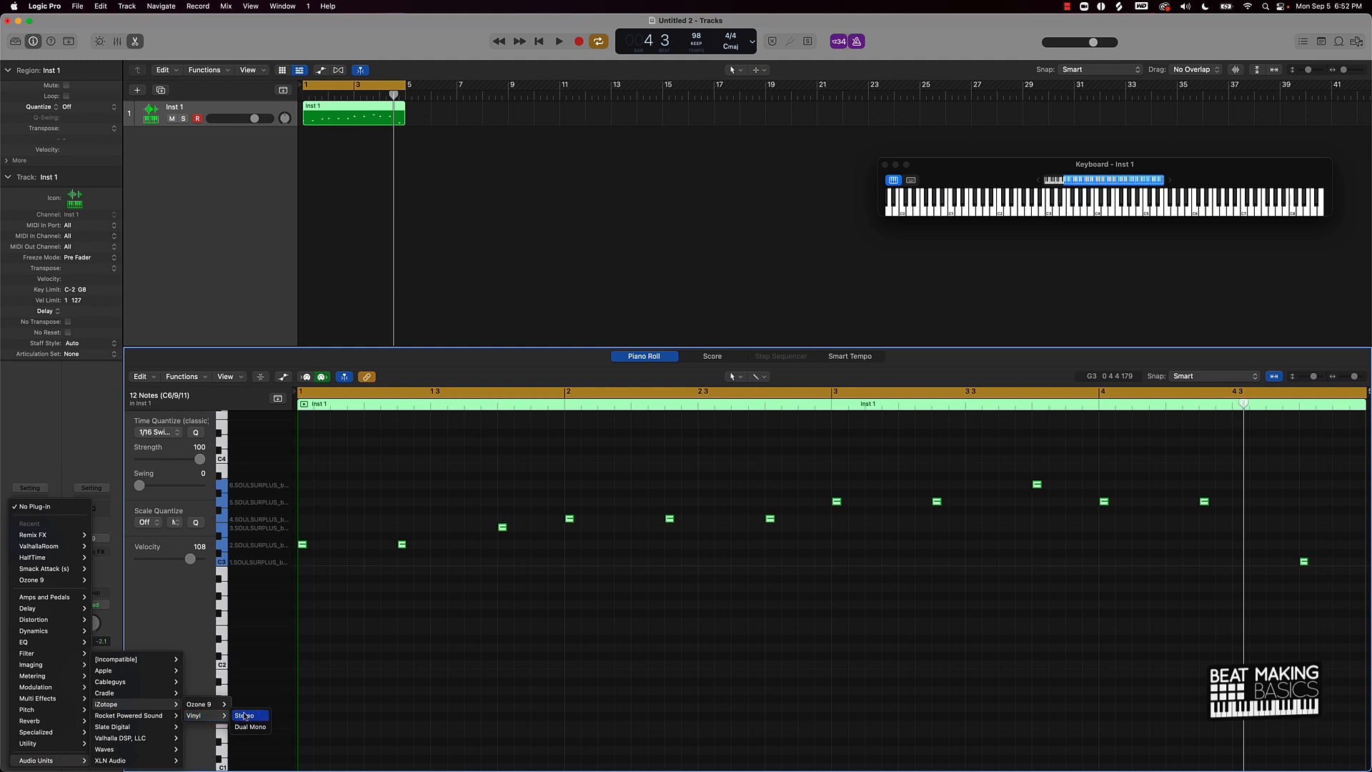
click(251, 716)
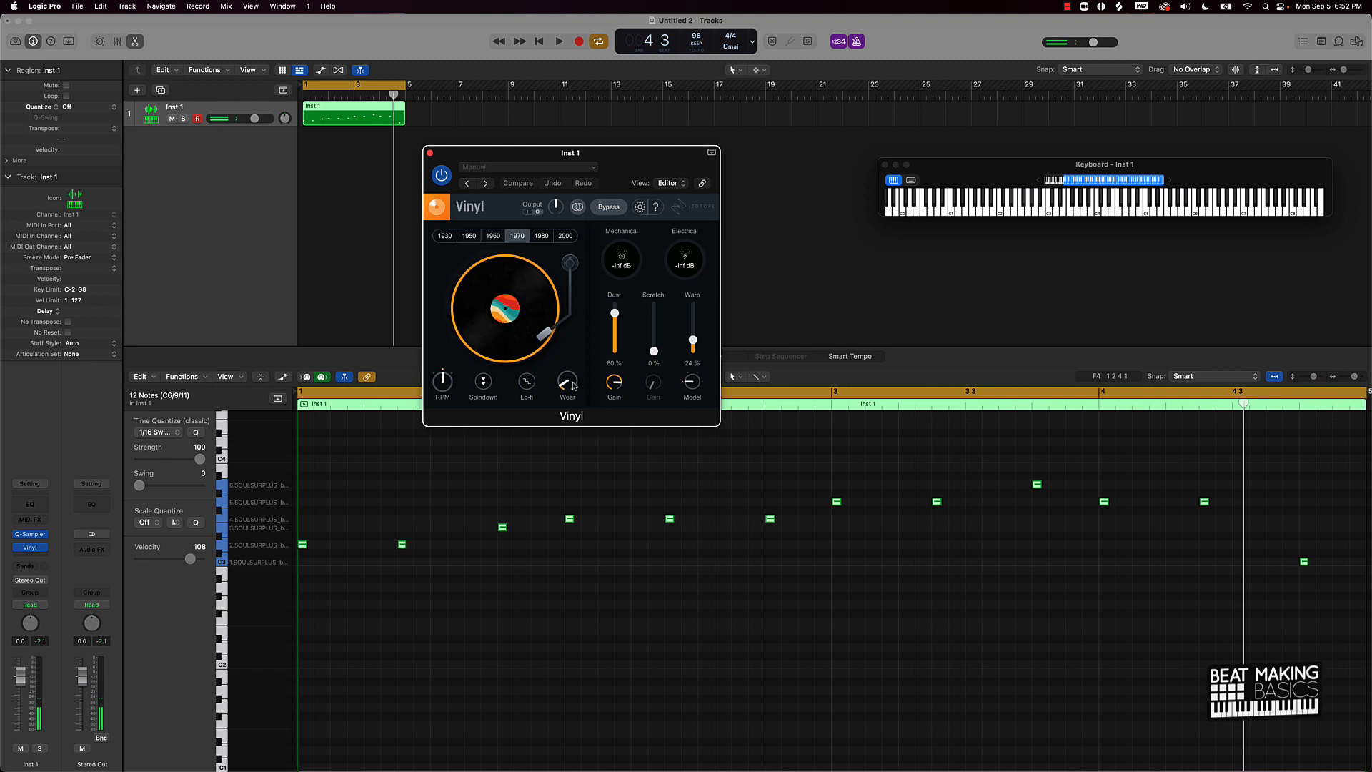
drag(567, 381, 613, 478)
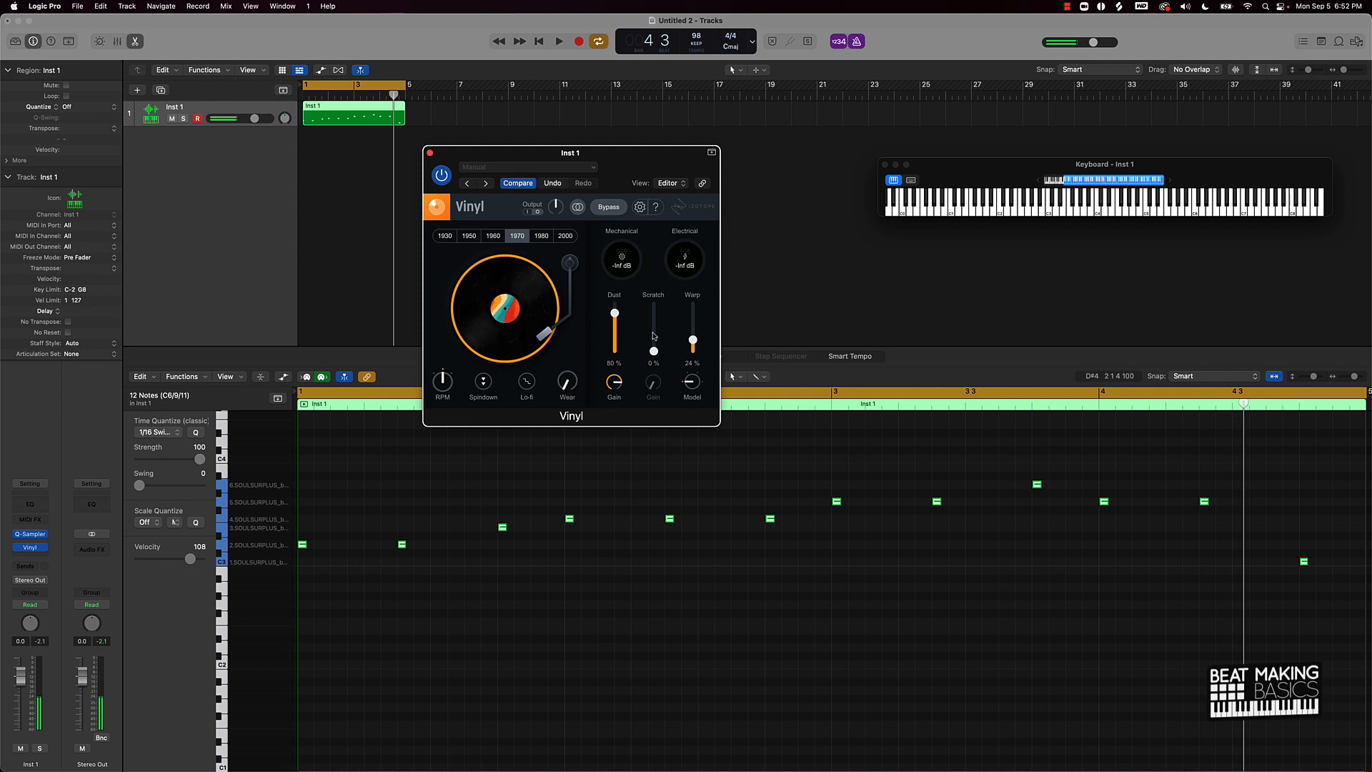
drag(618, 318, 694, 331)
Step: Play the pattern while trying the 1980 and 1960 Vinyl years, choose 2000, and close the plug-in
key(space)
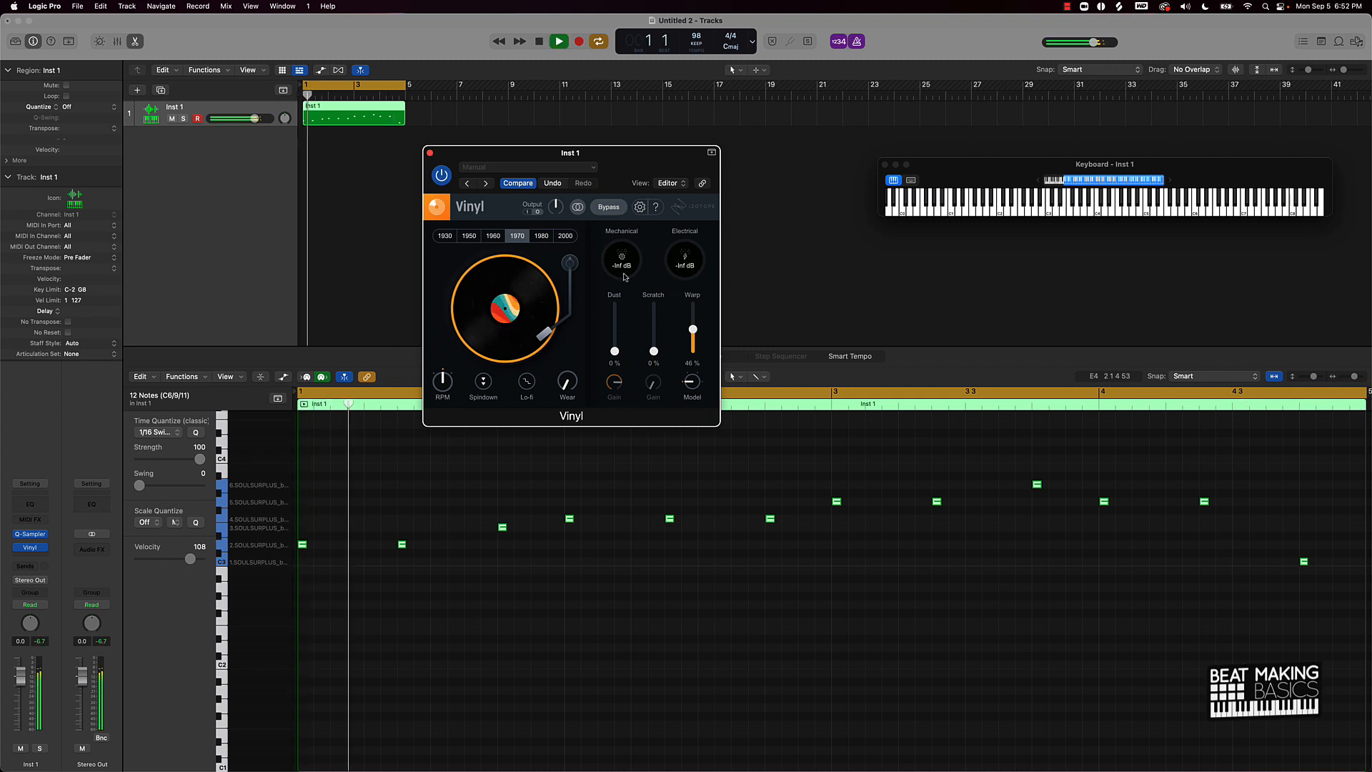
click(545, 241)
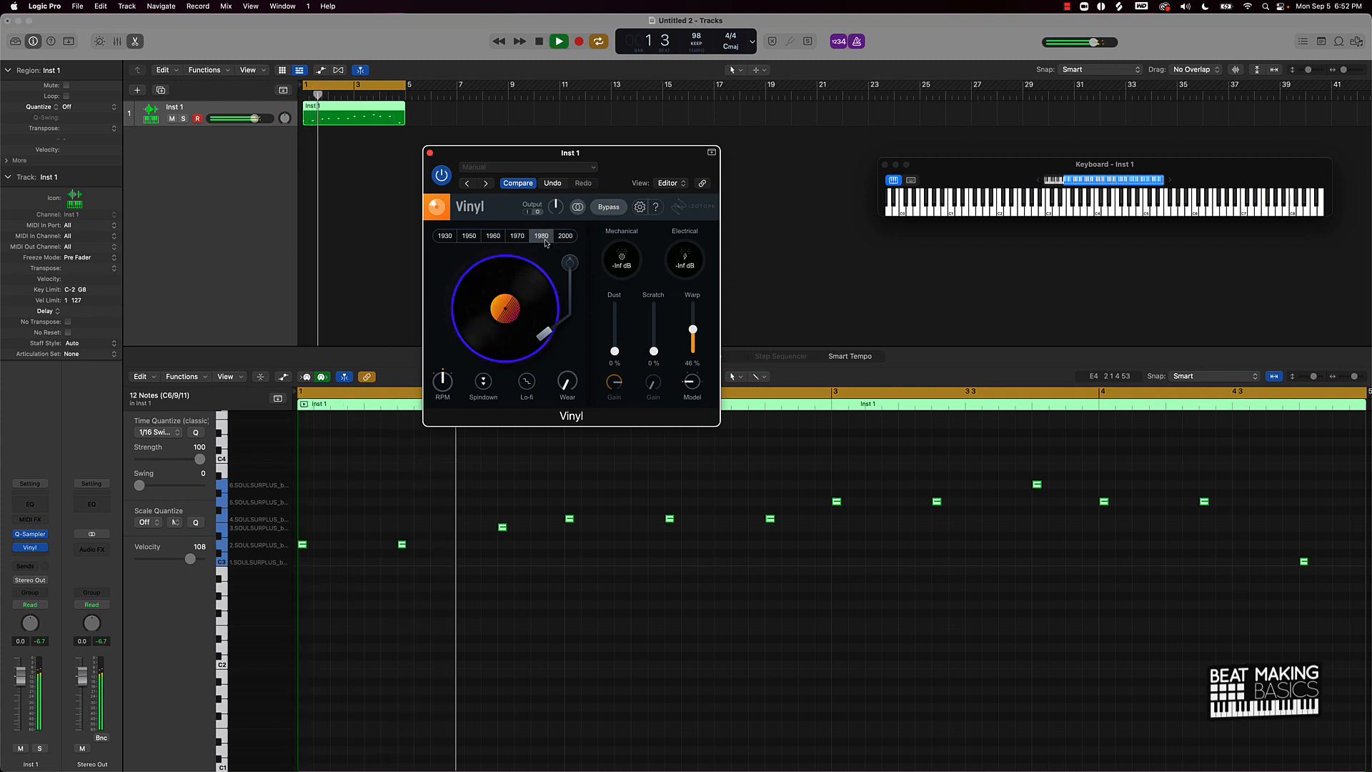
click(493, 236)
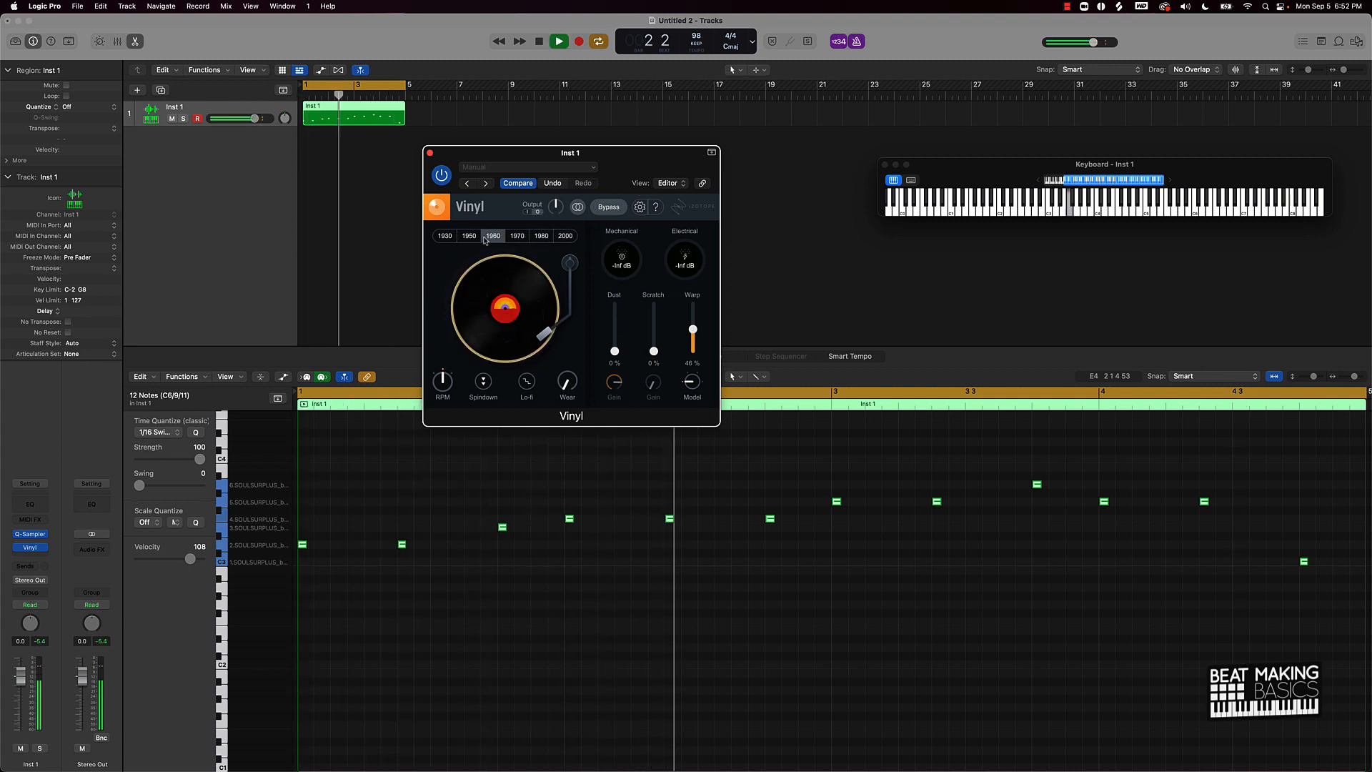
click(563, 237)
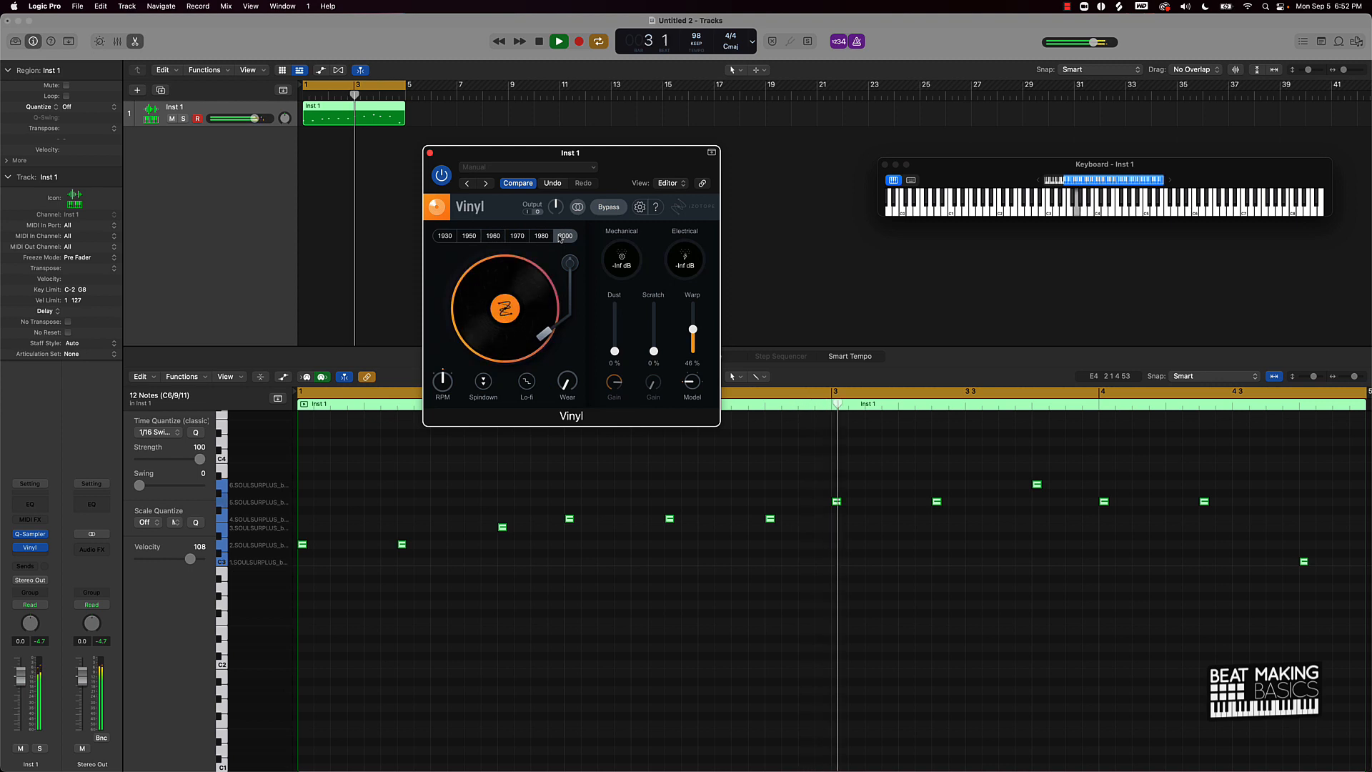
key(space)
click(429, 154)
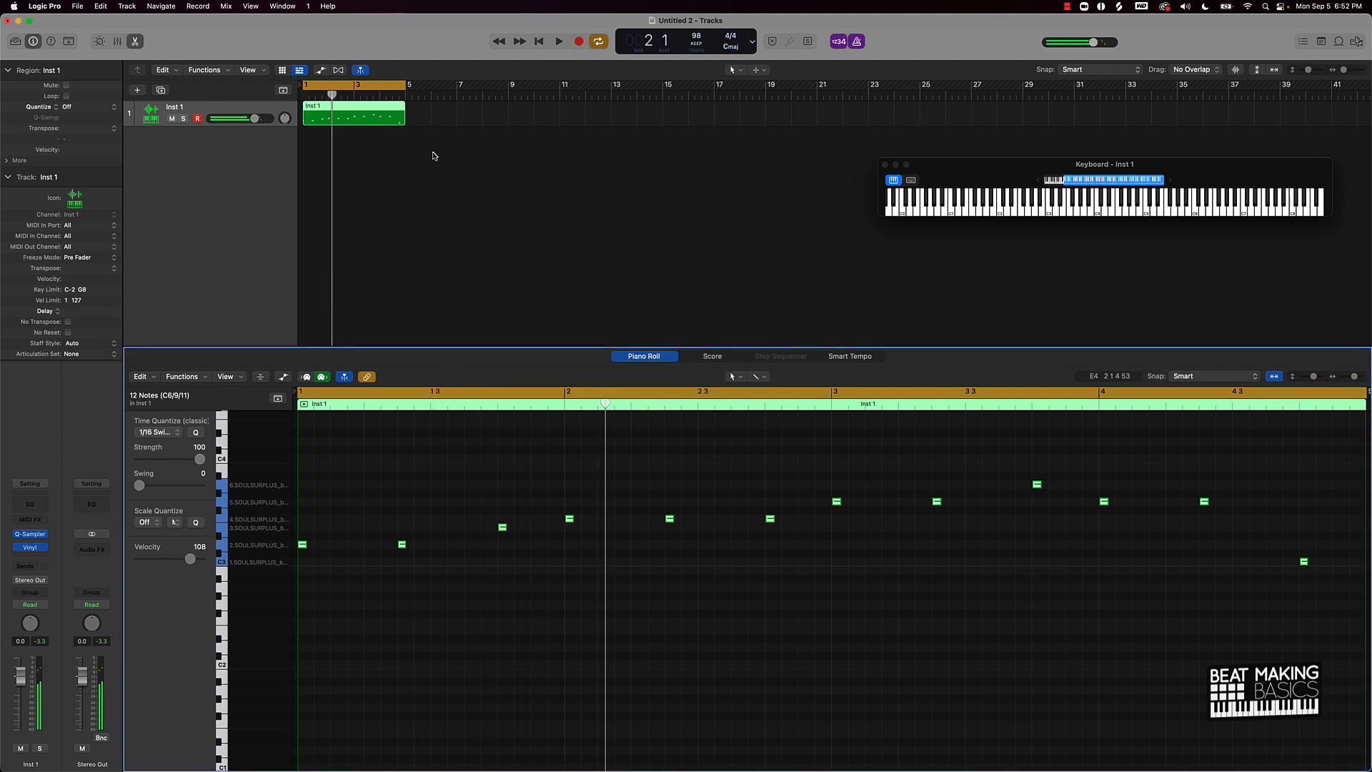
Step: Insert the stereo ValhallaRoom reverb after Vinyl on the Inst 1 track
click(43, 552)
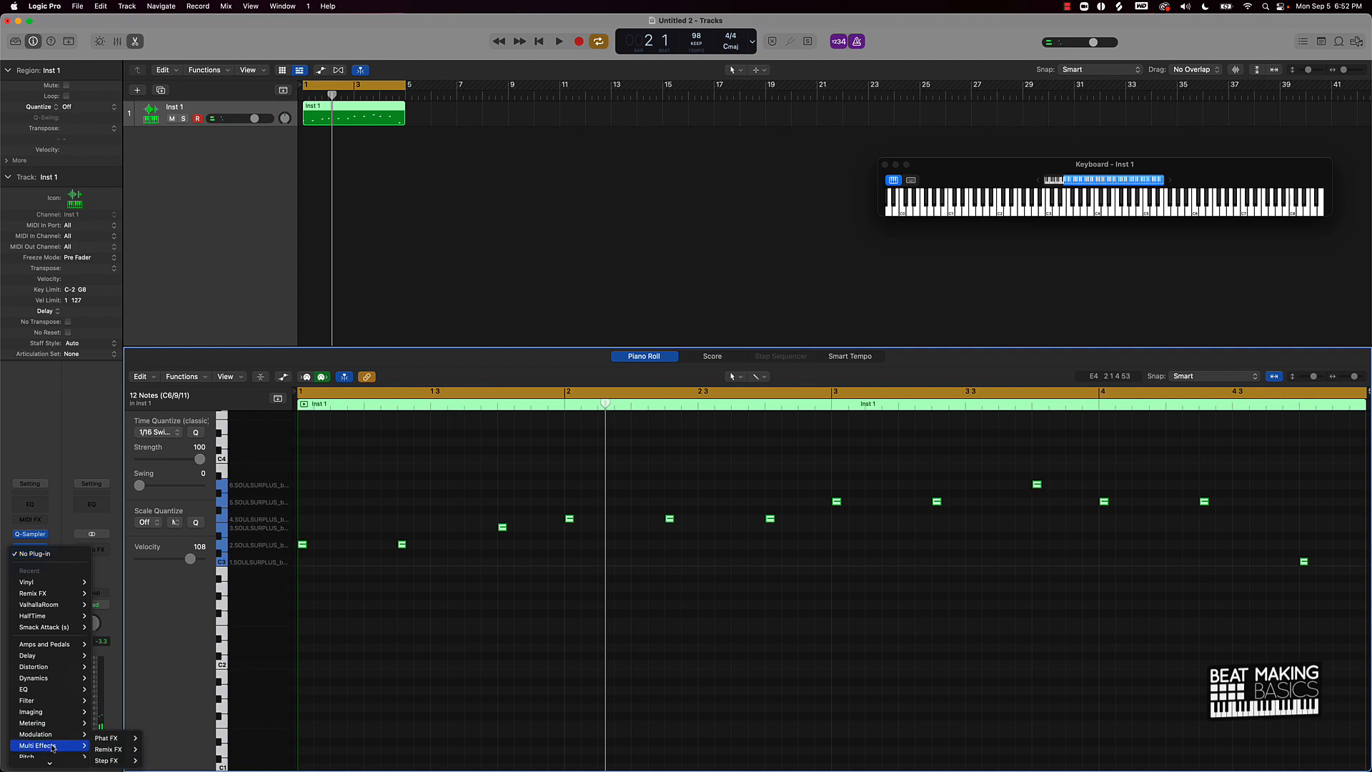
mouse_move(83, 761)
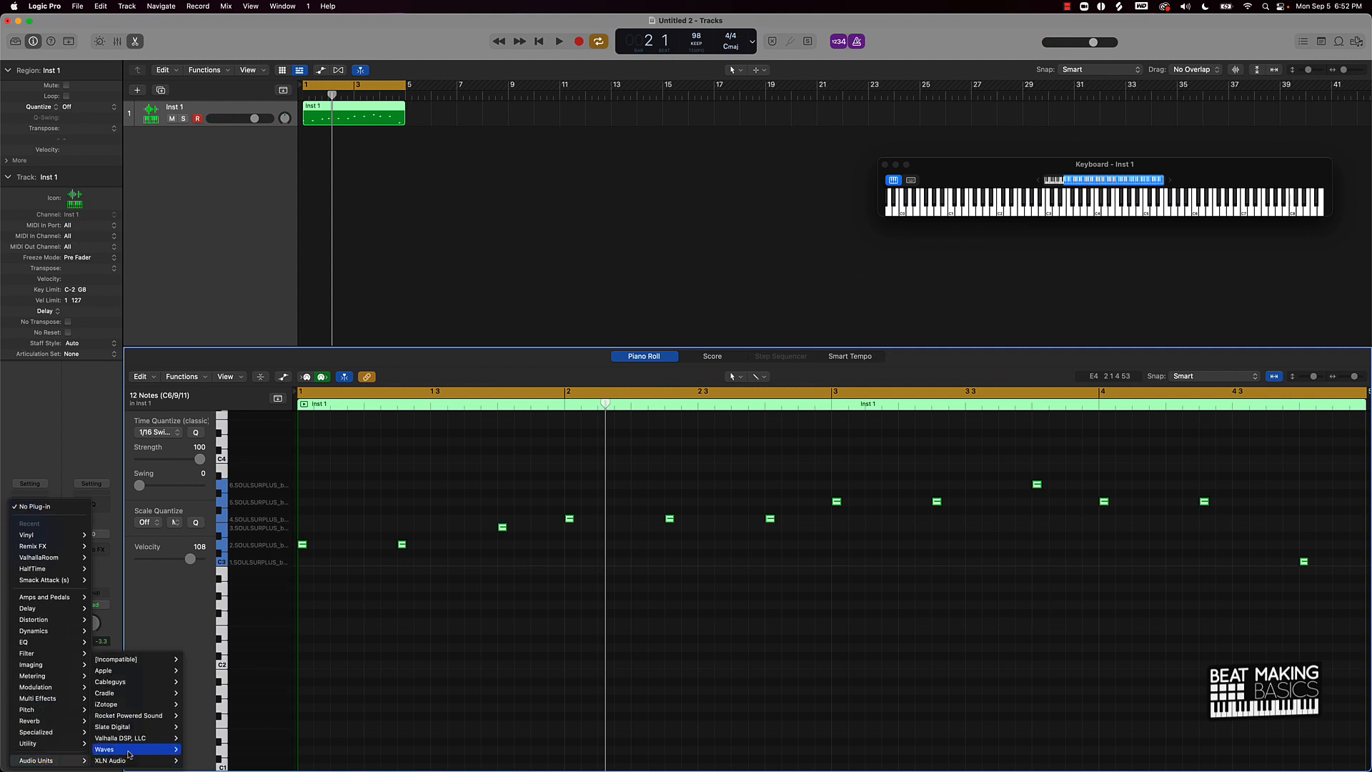
mouse_move(132, 739)
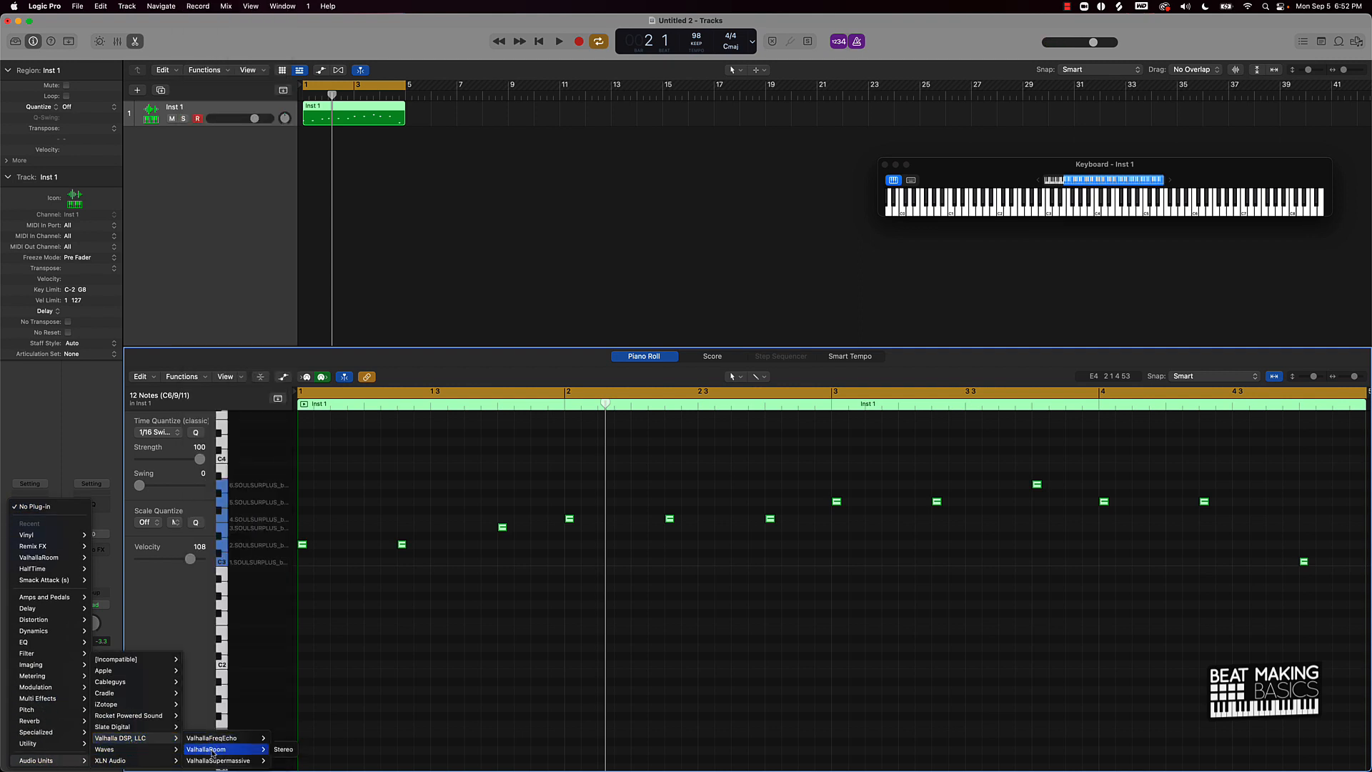
click(283, 749)
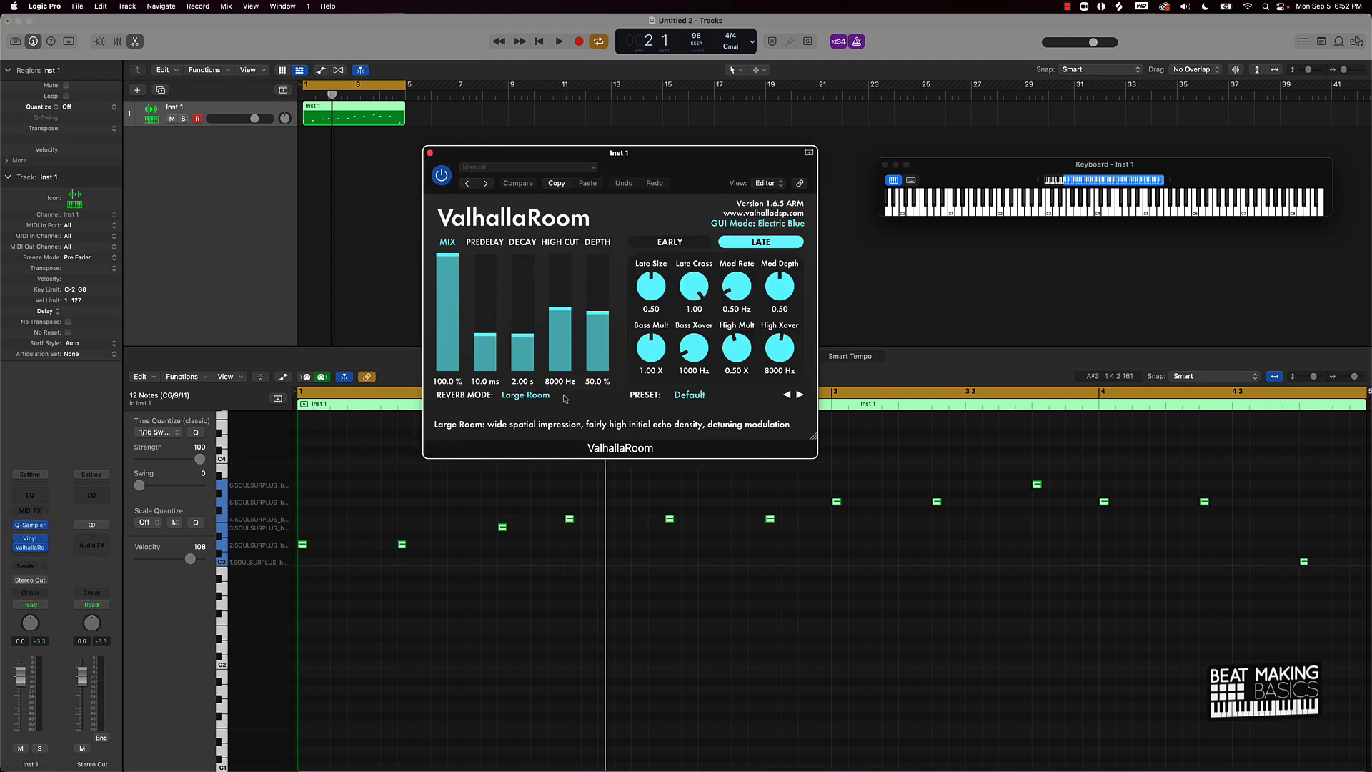
Step: Set the ValhallaRoom predelay to 2.7 ms, the mix to 12.3 % and the high cut to 8960 Hz
drag(491, 335, 491, 340)
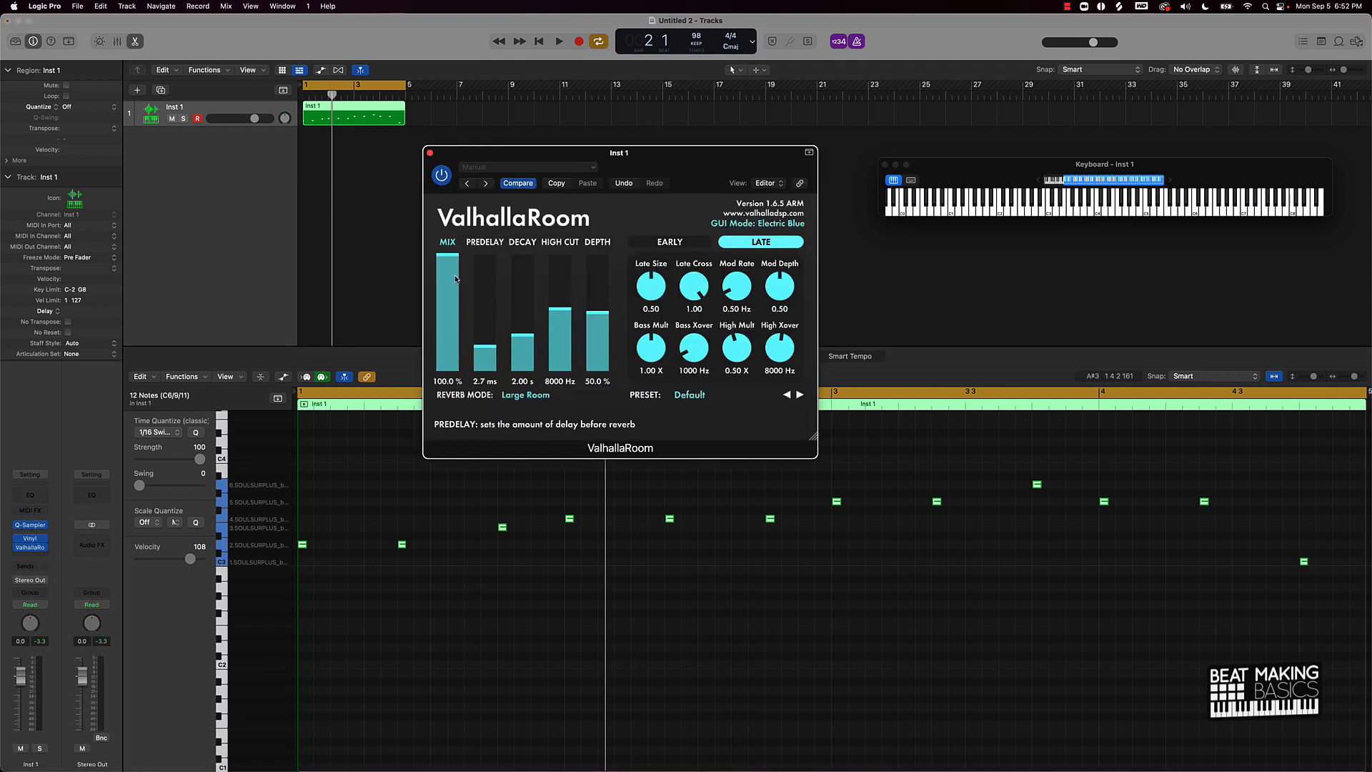
drag(456, 279, 452, 361)
drag(565, 306, 565, 304)
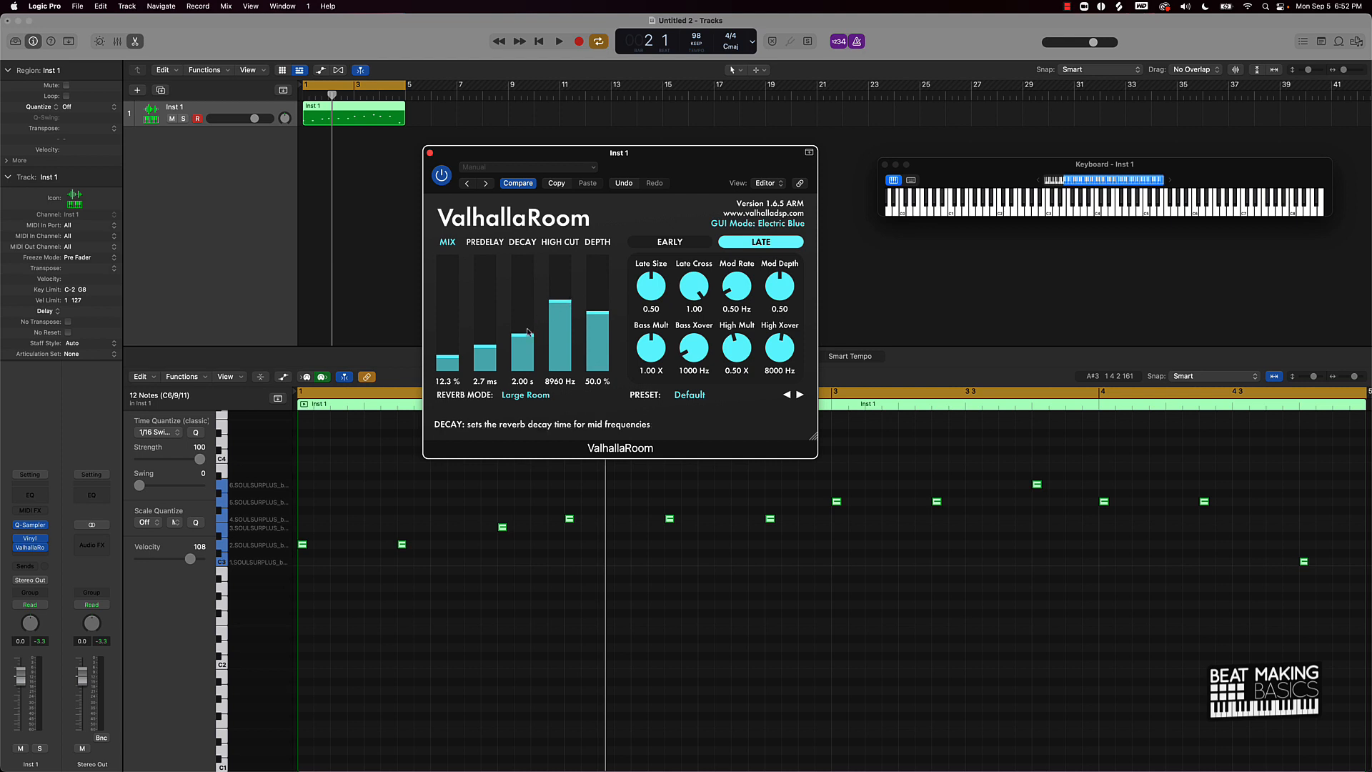
Step: Play the pattern, raise the ValhallaRoom mix to 18.2 %, and close the reverb
key(space)
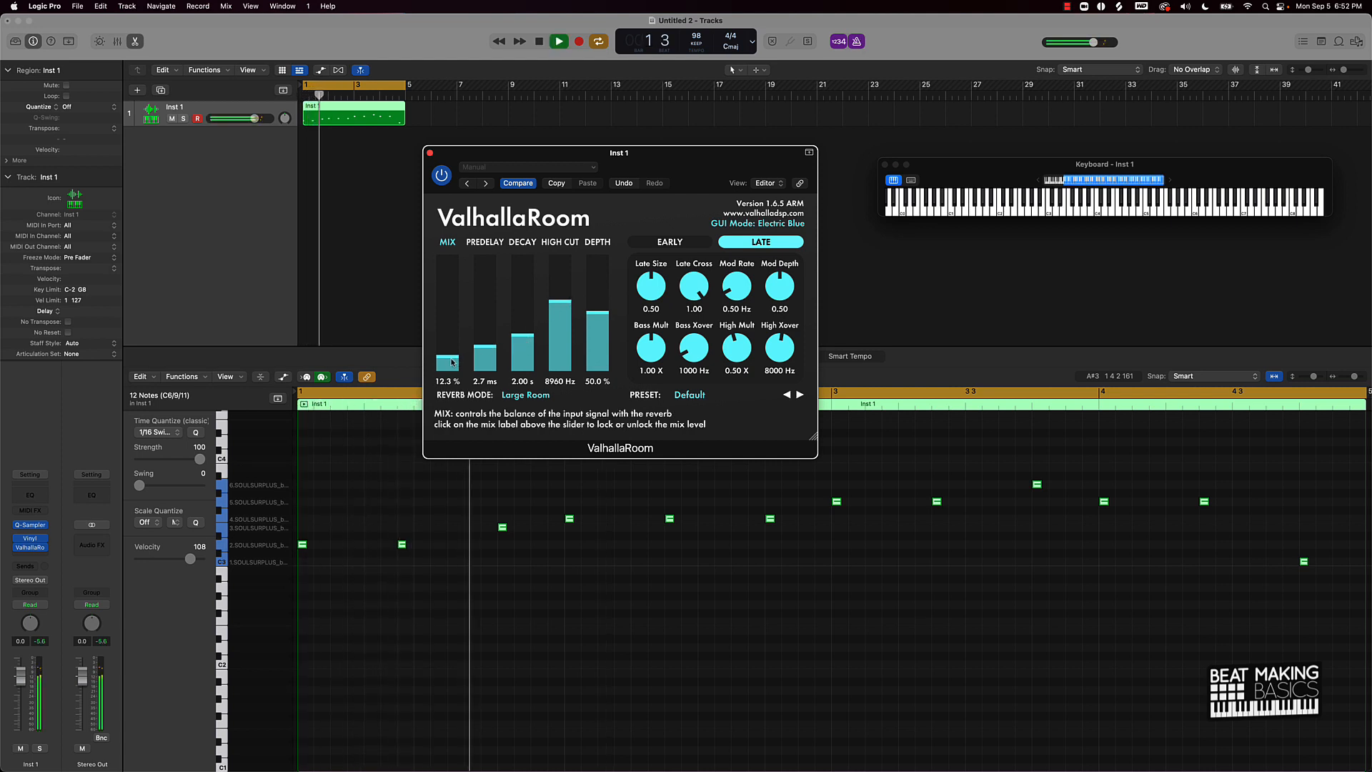
drag(461, 358, 453, 360)
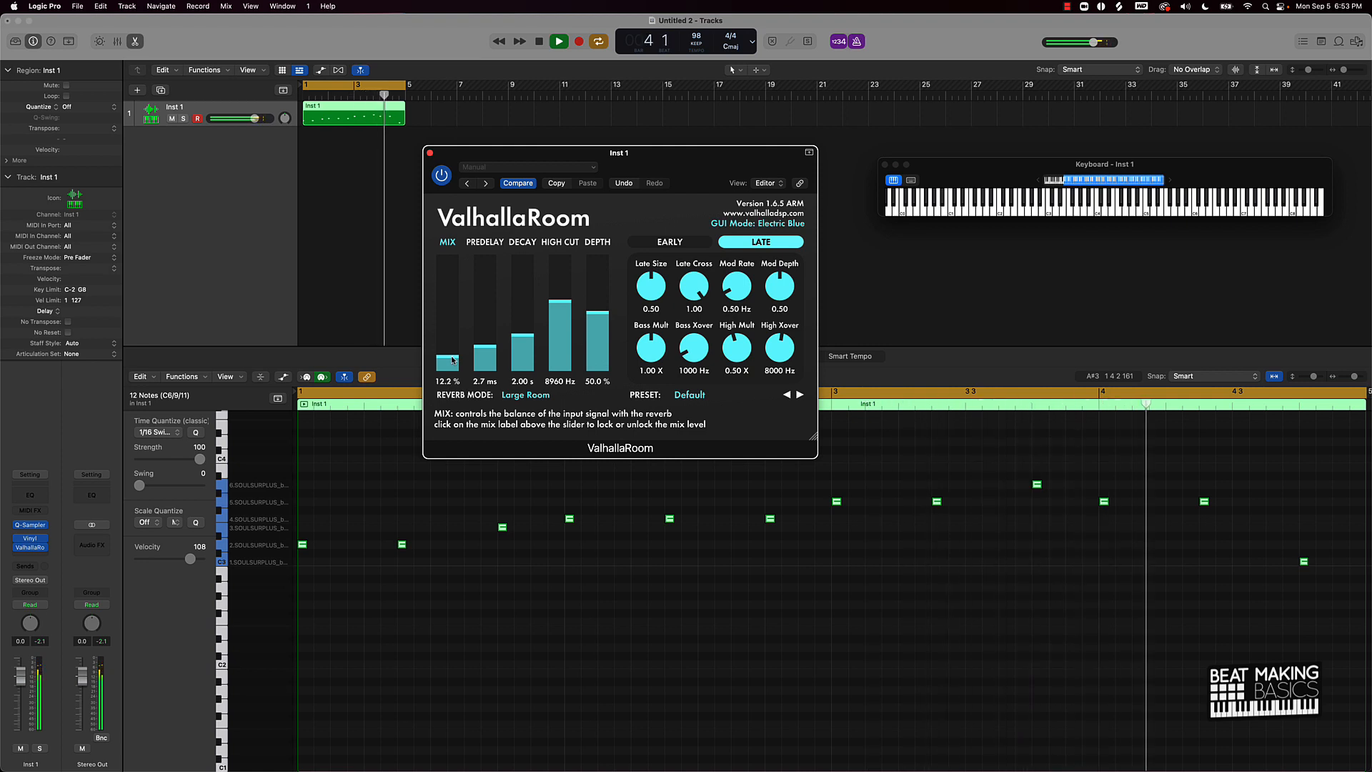
drag(453, 359, 452, 353)
key(space)
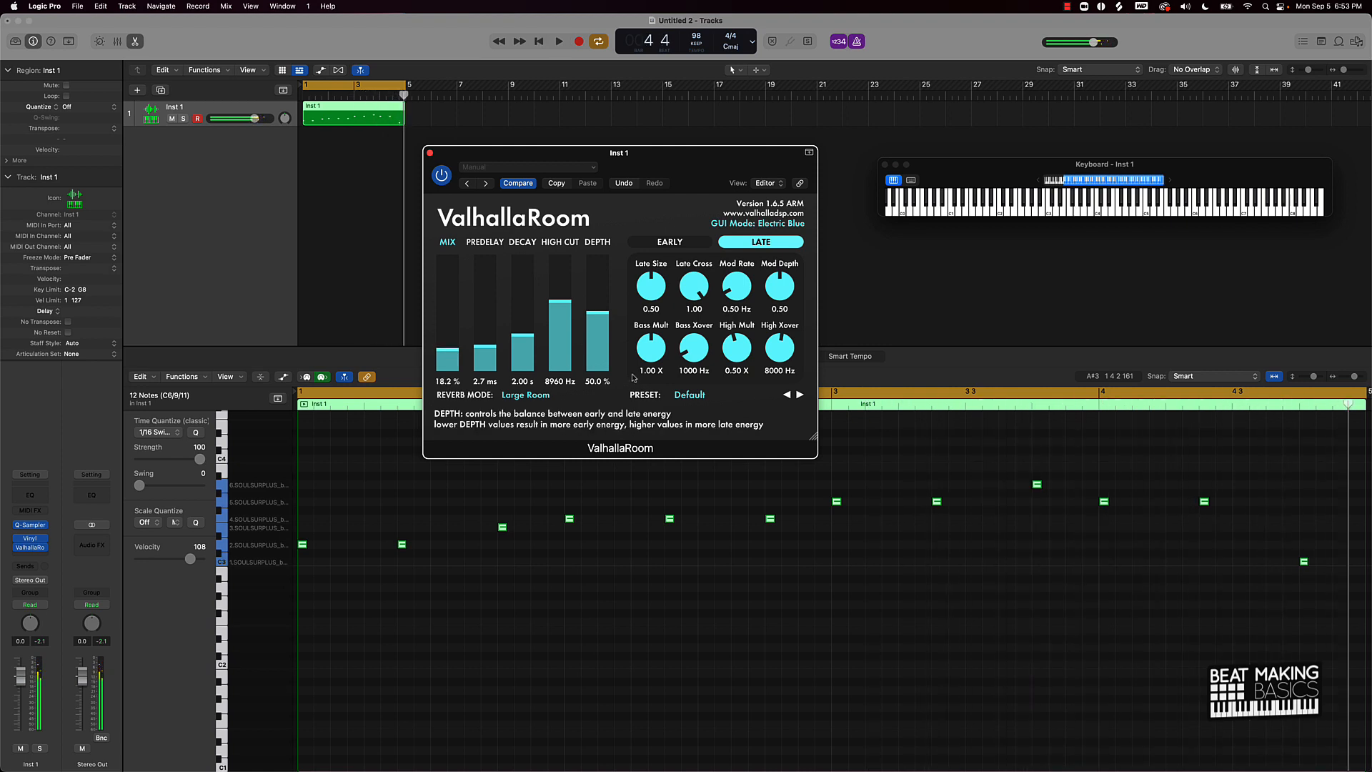
click(430, 153)
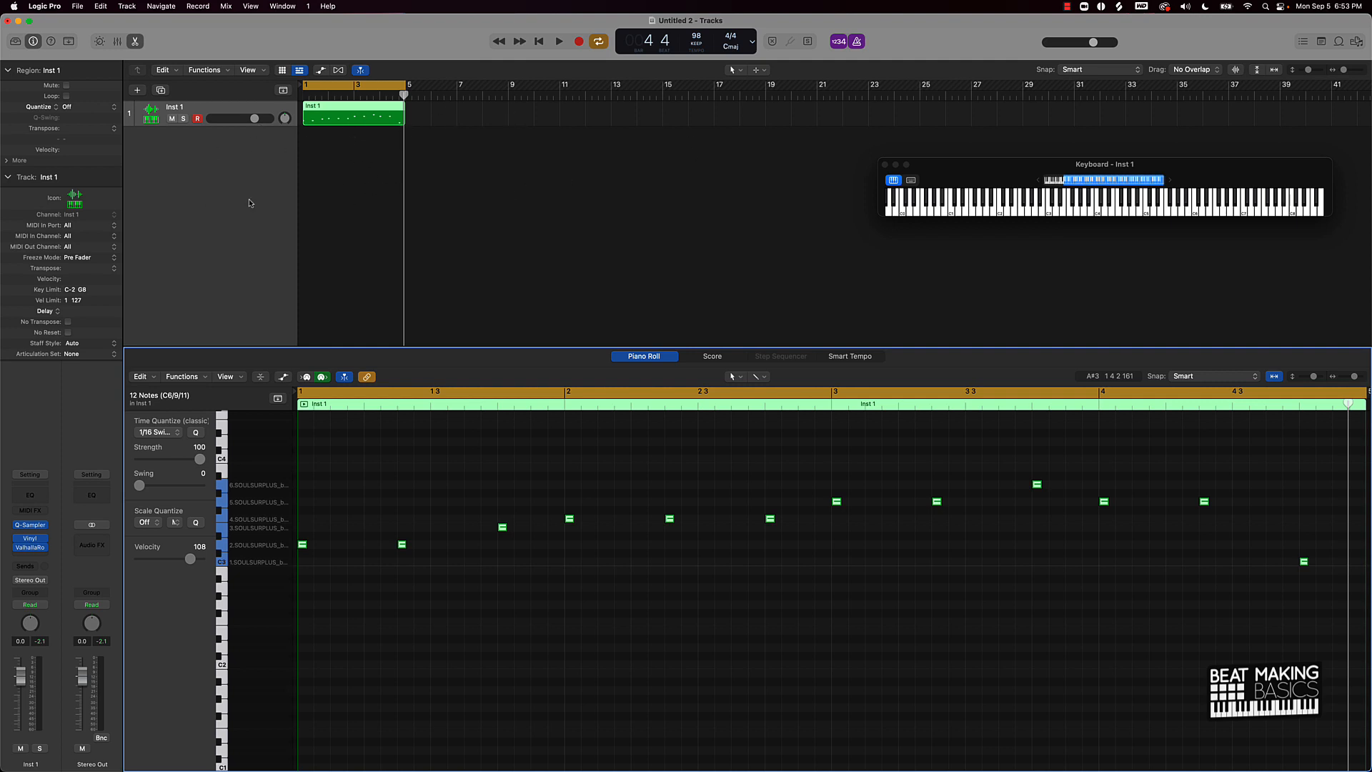
Step: Render the Inst 1 pattern region into a Quick Sampler on a new track and mute the original track
drag(325, 119, 325, 143)
mouse_move(188, 148)
mouse_down()
mouse_move(176, 270)
mouse_move(178, 124)
mouse_move(183, 215)
mouse_move(192, 151)
mouse_move(207, 156)
mouse_up()
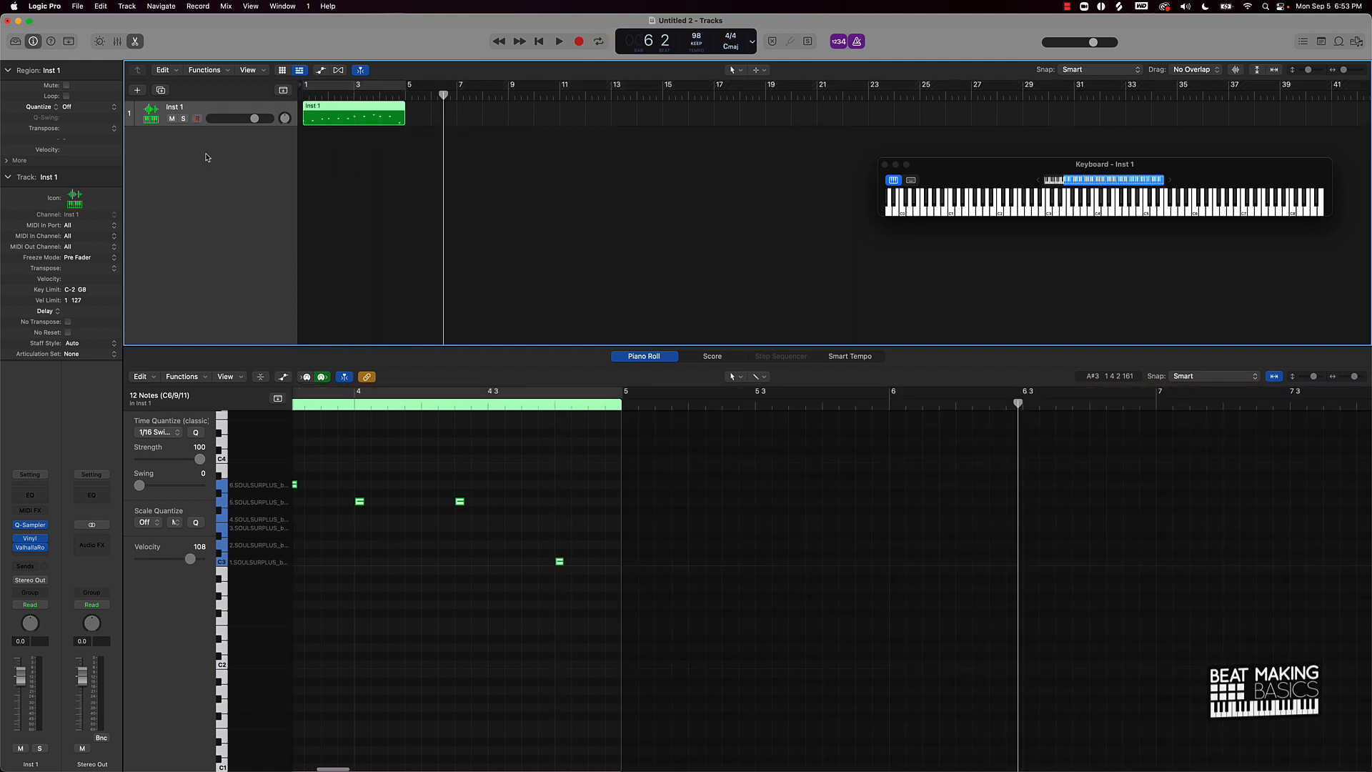
click(172, 119)
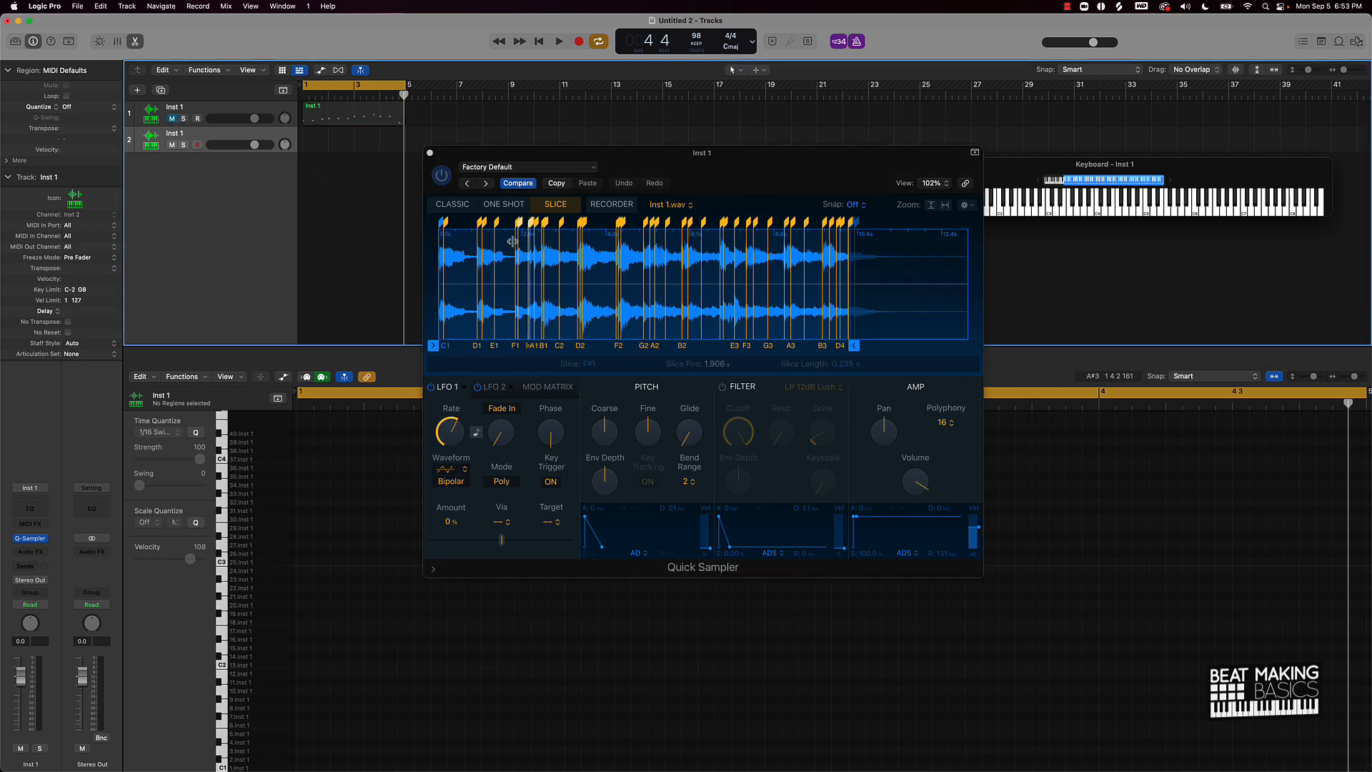
Step: Switch the new Quick Sampler to Classic mode and enable Flex so that the sample follows the tempo
click(471, 206)
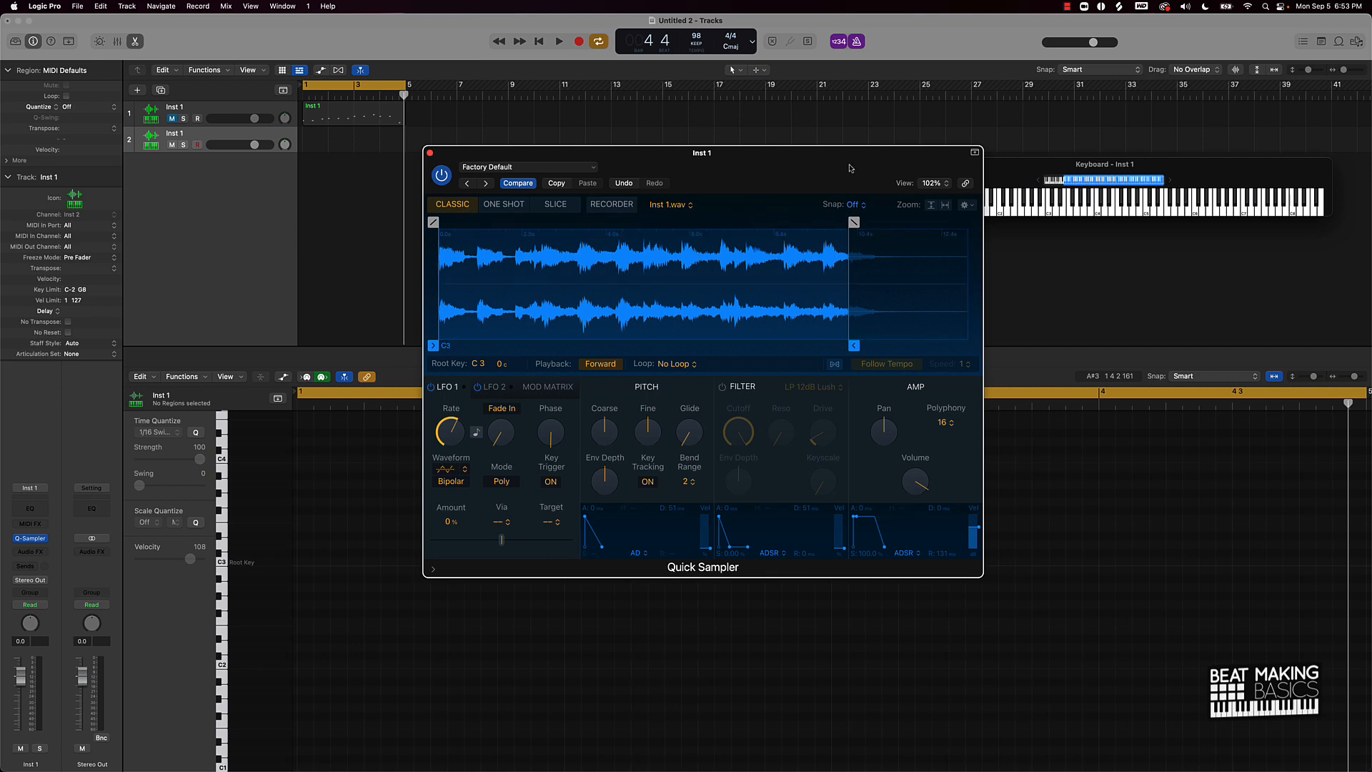
drag(850, 168, 957, 262)
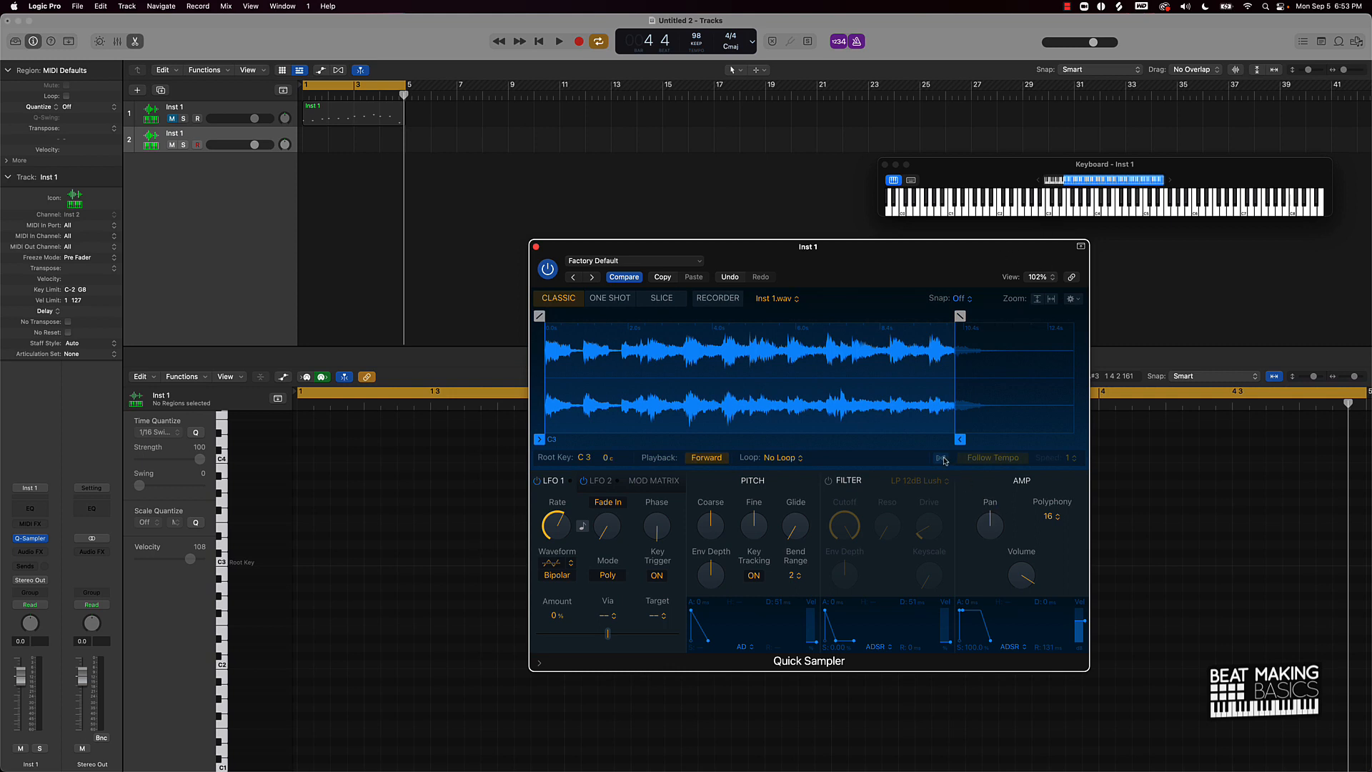
click(942, 458)
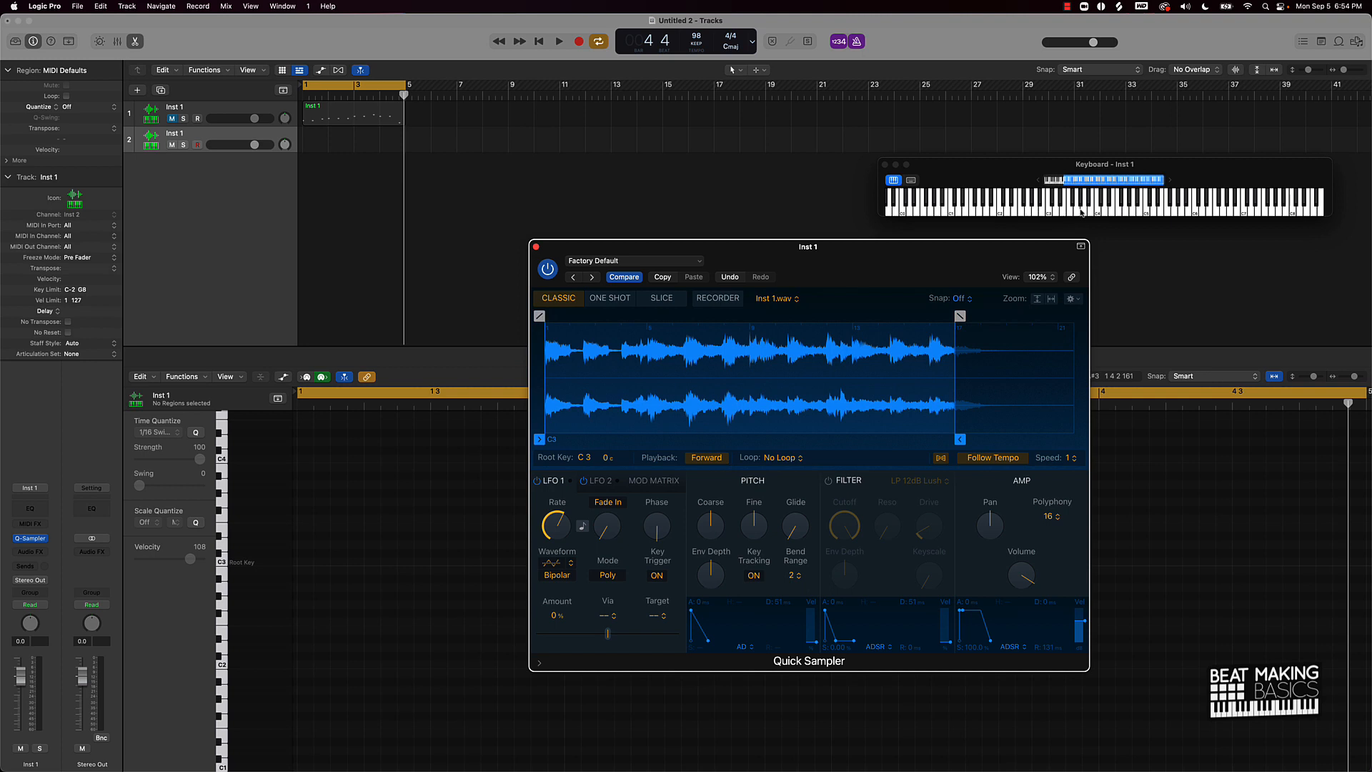
Step: Audition the resampled pattern in three different octaves, trying Reverse playback before returning it to Forward
click(1000, 214)
click(1049, 213)
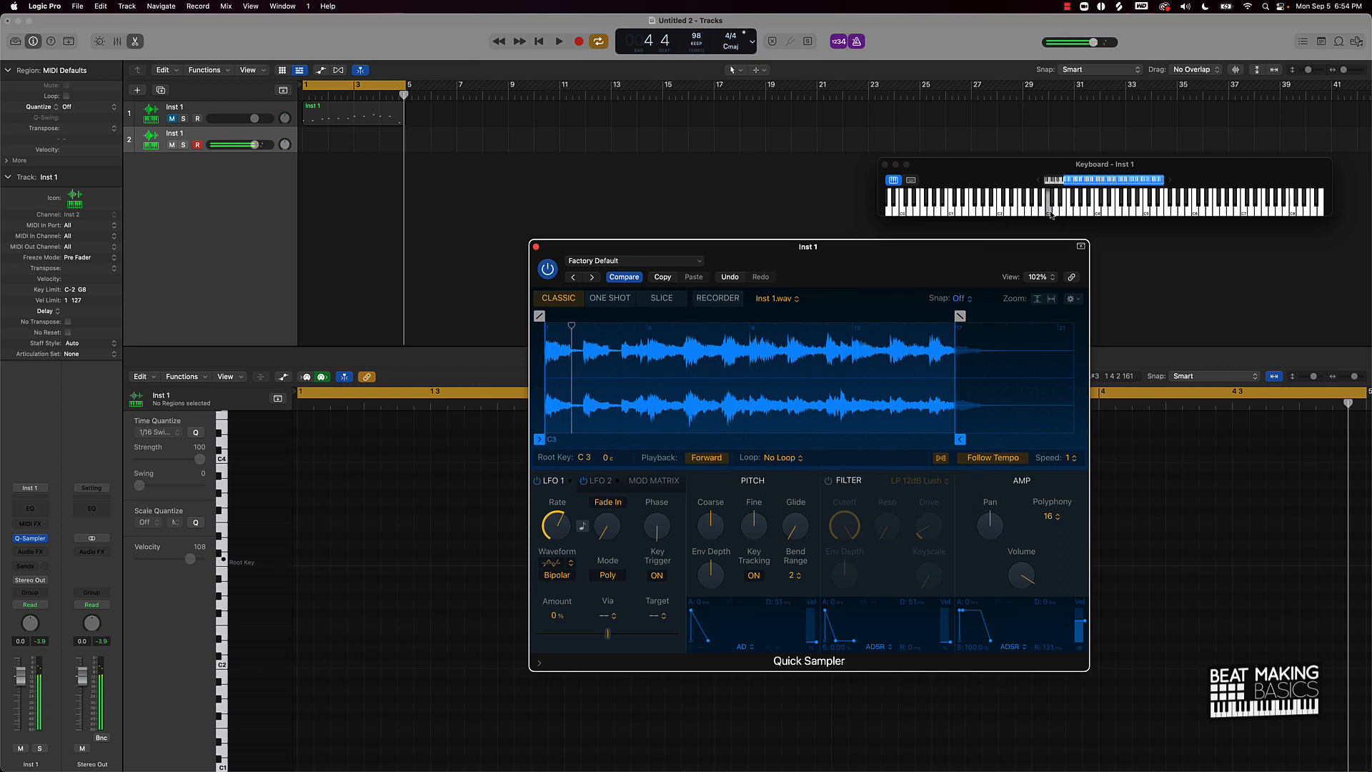
click(1099, 214)
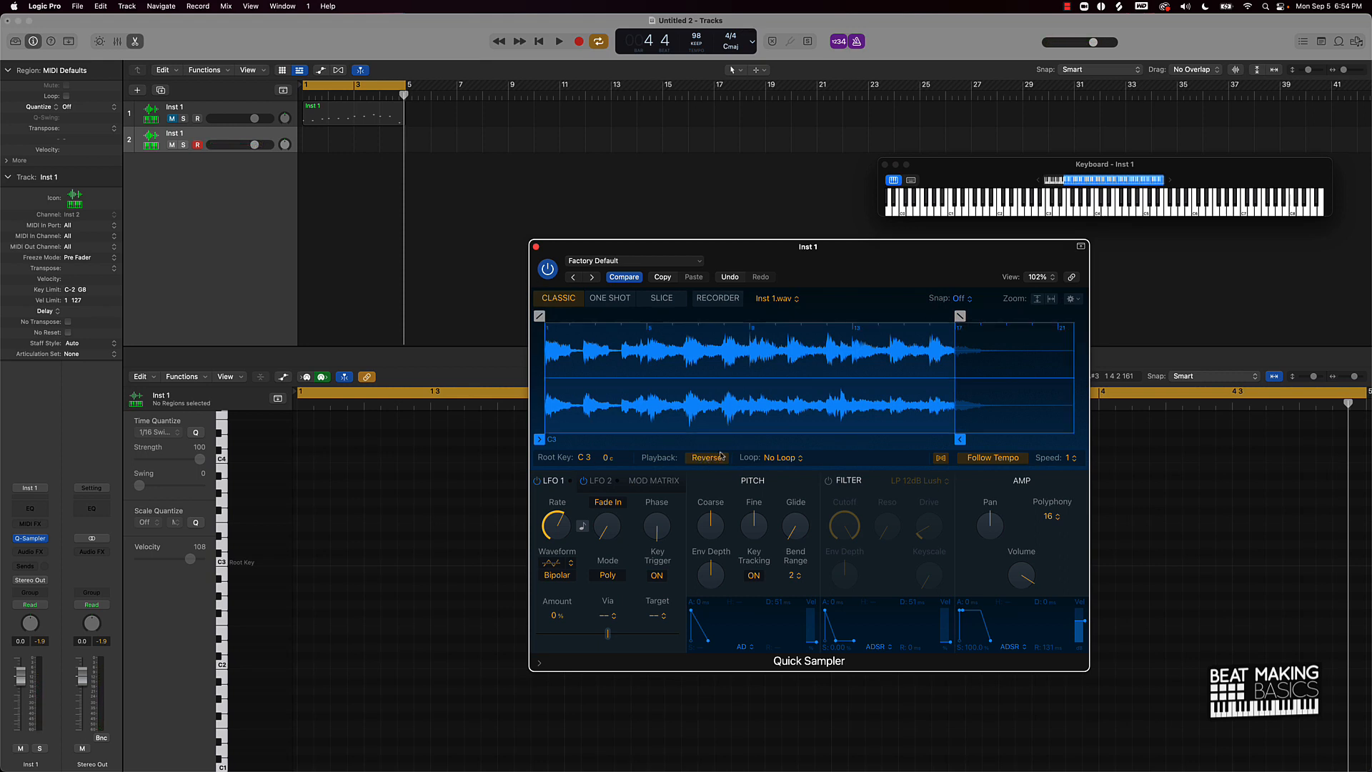
click(1099, 214)
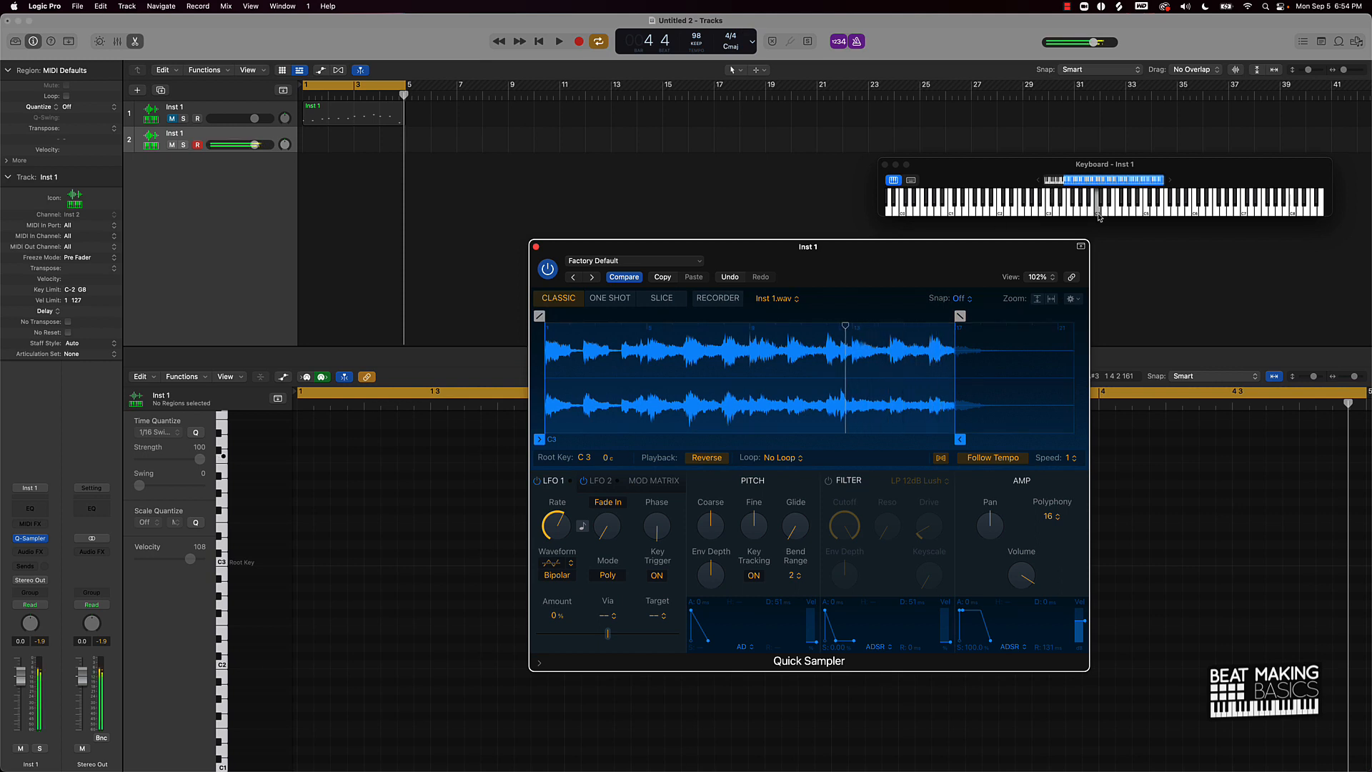
click(1048, 214)
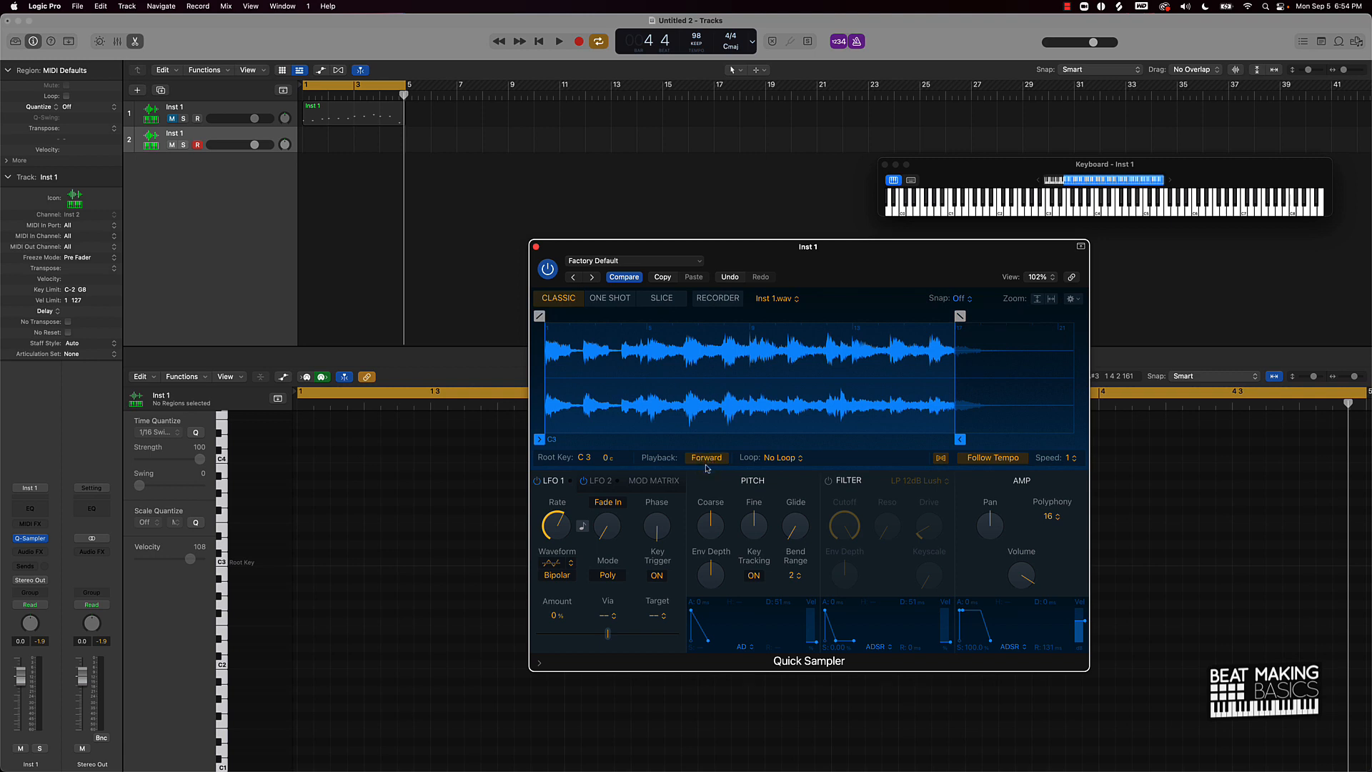
Step: Record a four-bar part of two sustained A notes an octave apart on the second Inst 1 track and play it back
click(1081, 212)
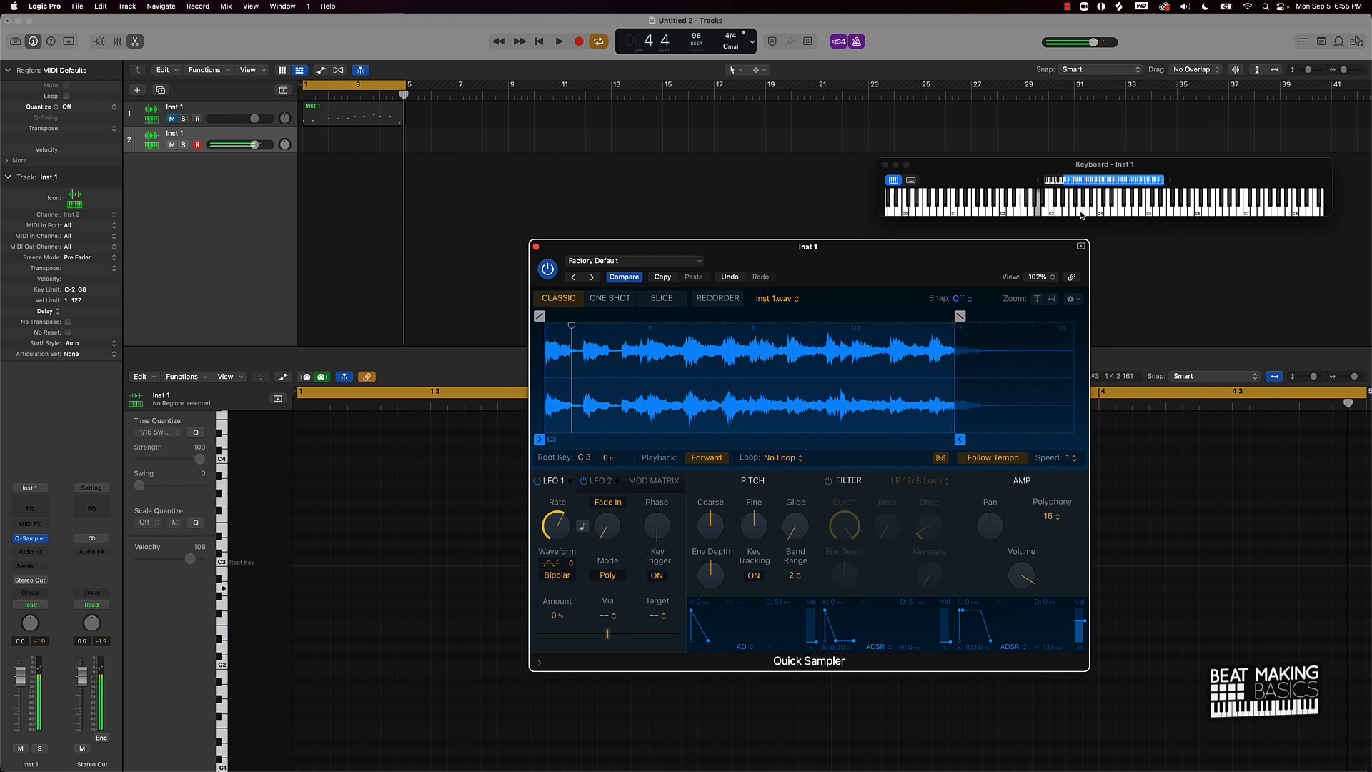
key(r)
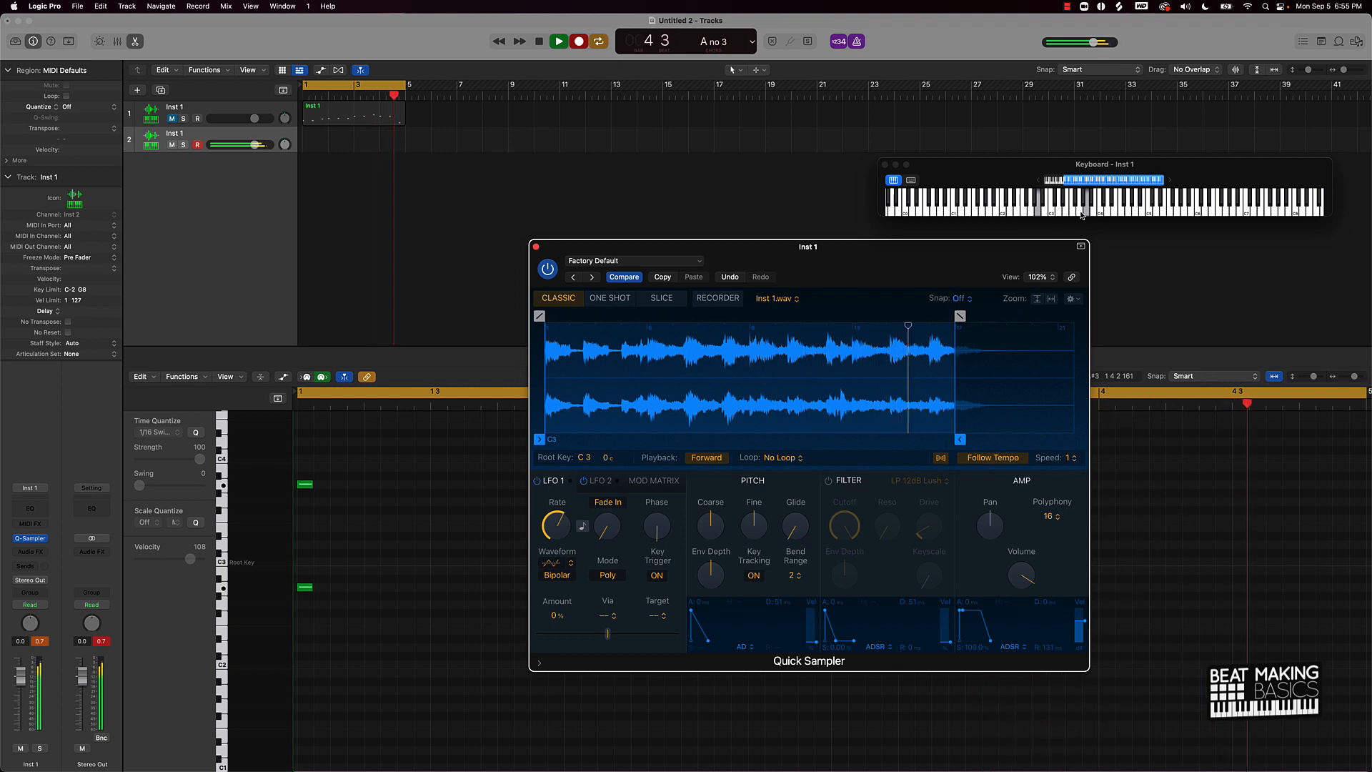
key(space)
key(space)
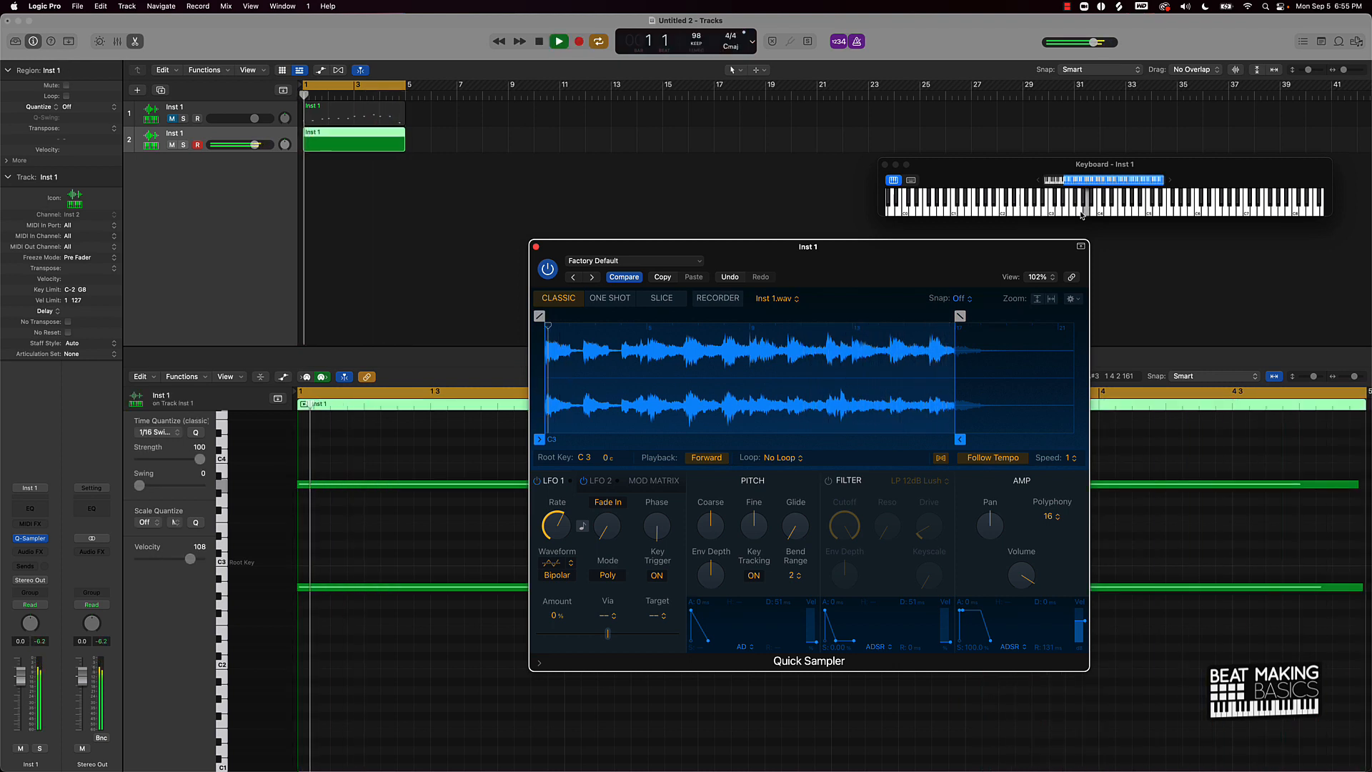
Step: Listen to the two recorded notes in the Piano Roll, muting and unmuting the lower one to compare its contribution
click(433, 685)
scroll(464, 677, down, 1)
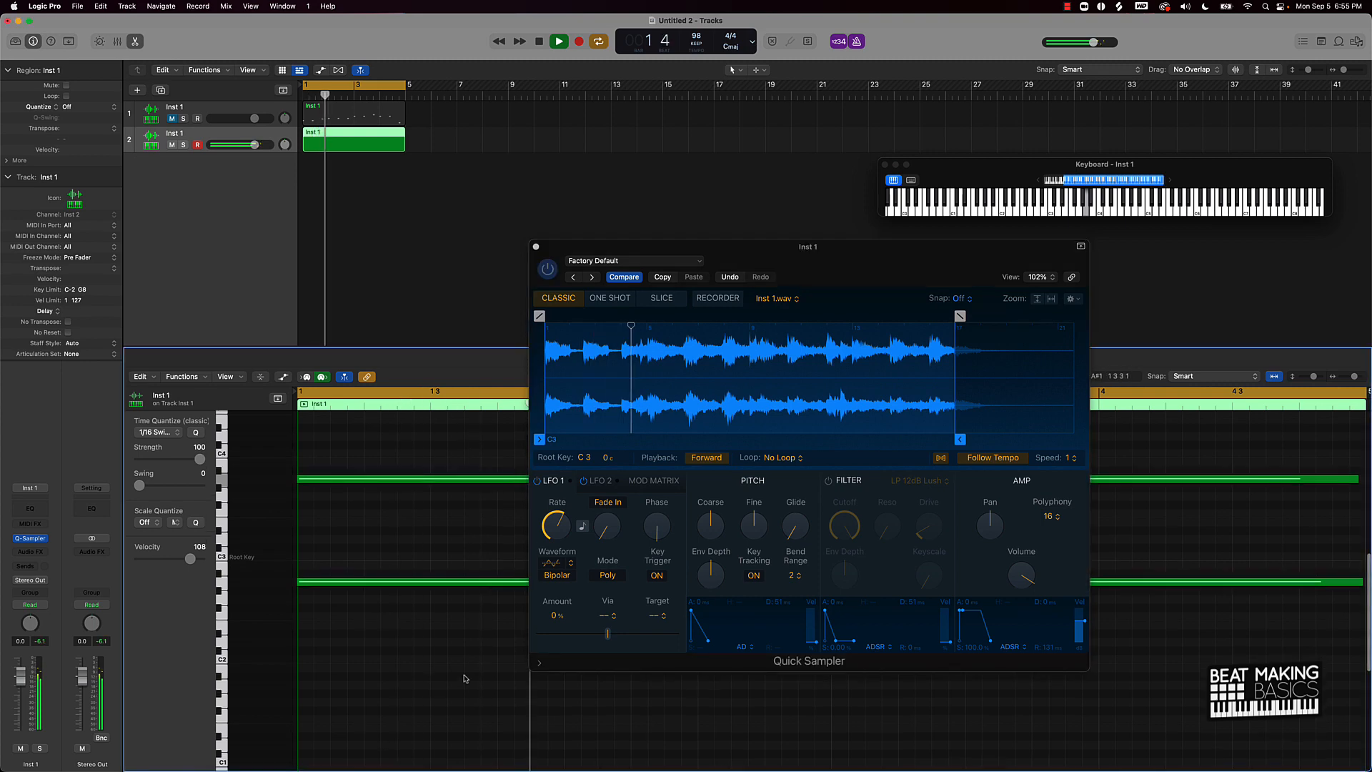
scroll(366, 595, down, 1)
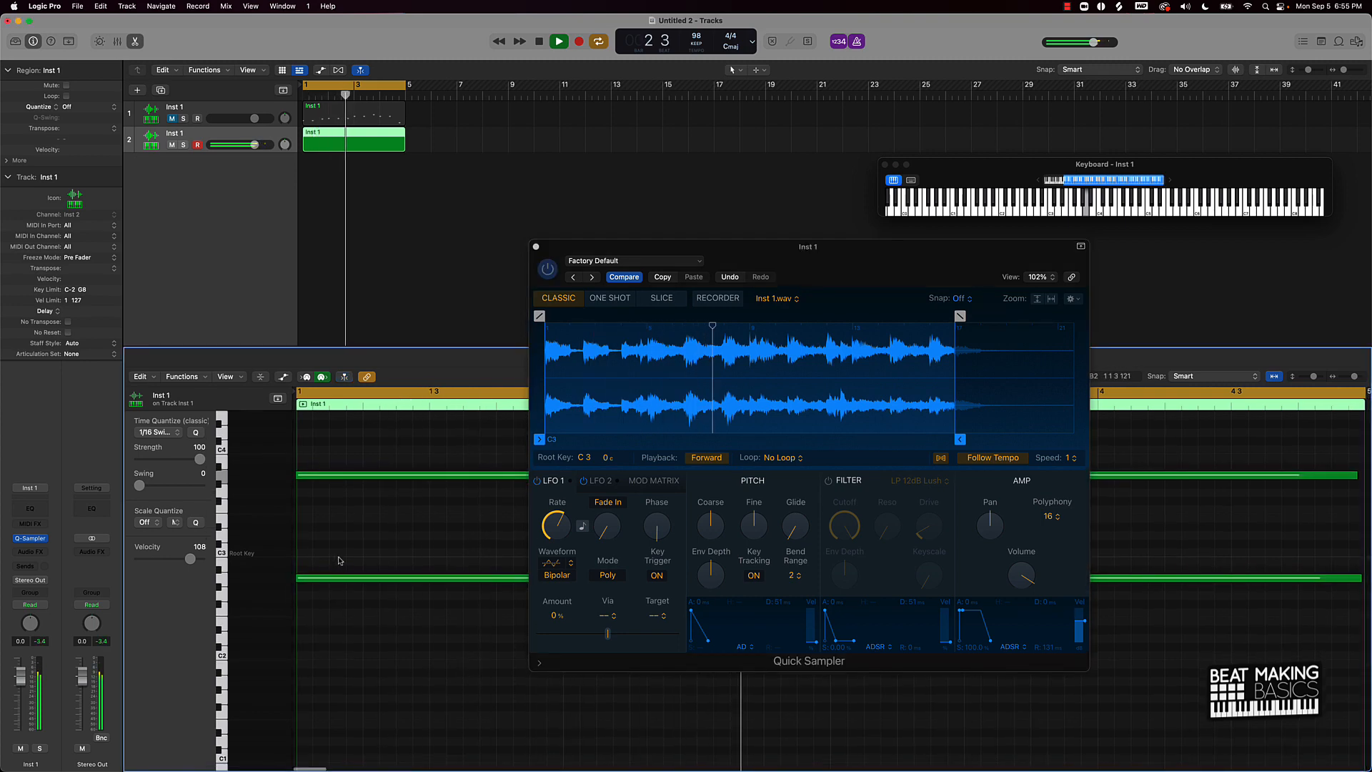
key(space)
click(307, 474)
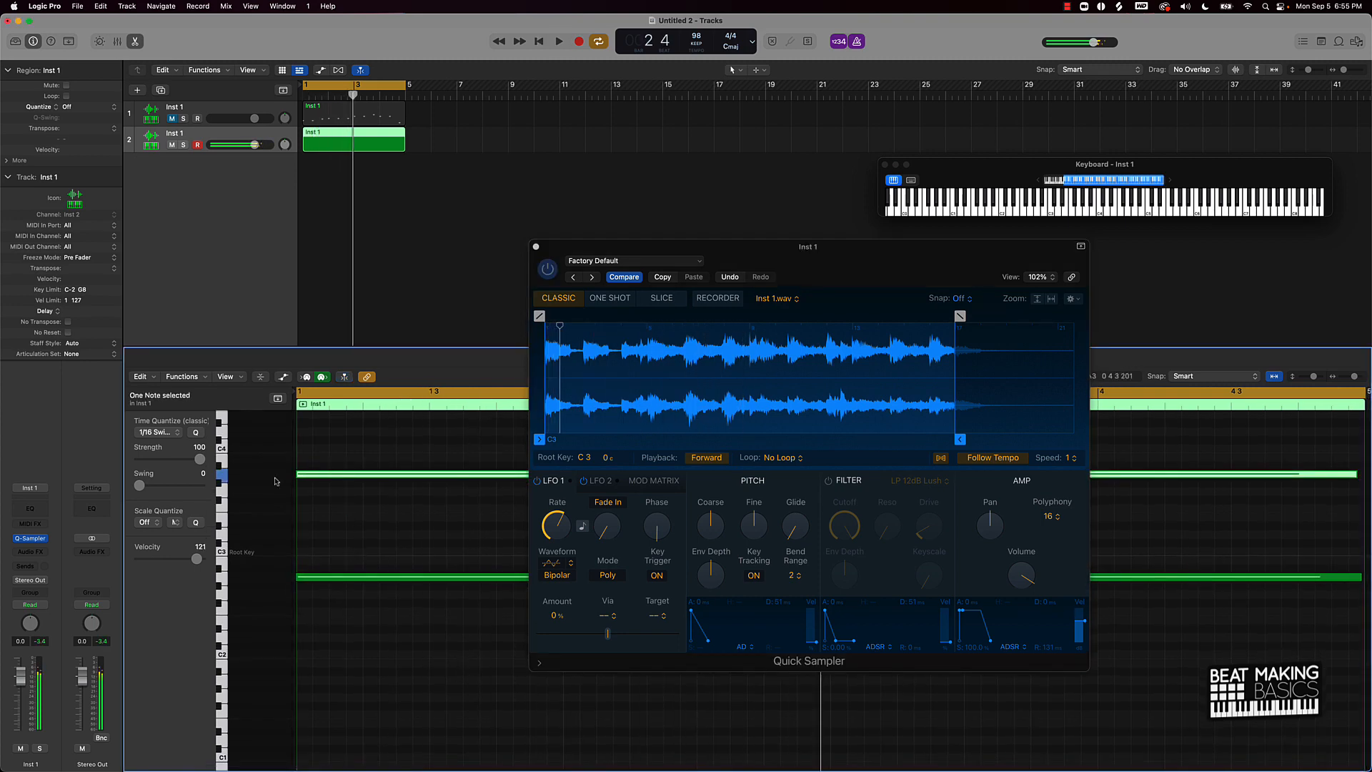
key(space)
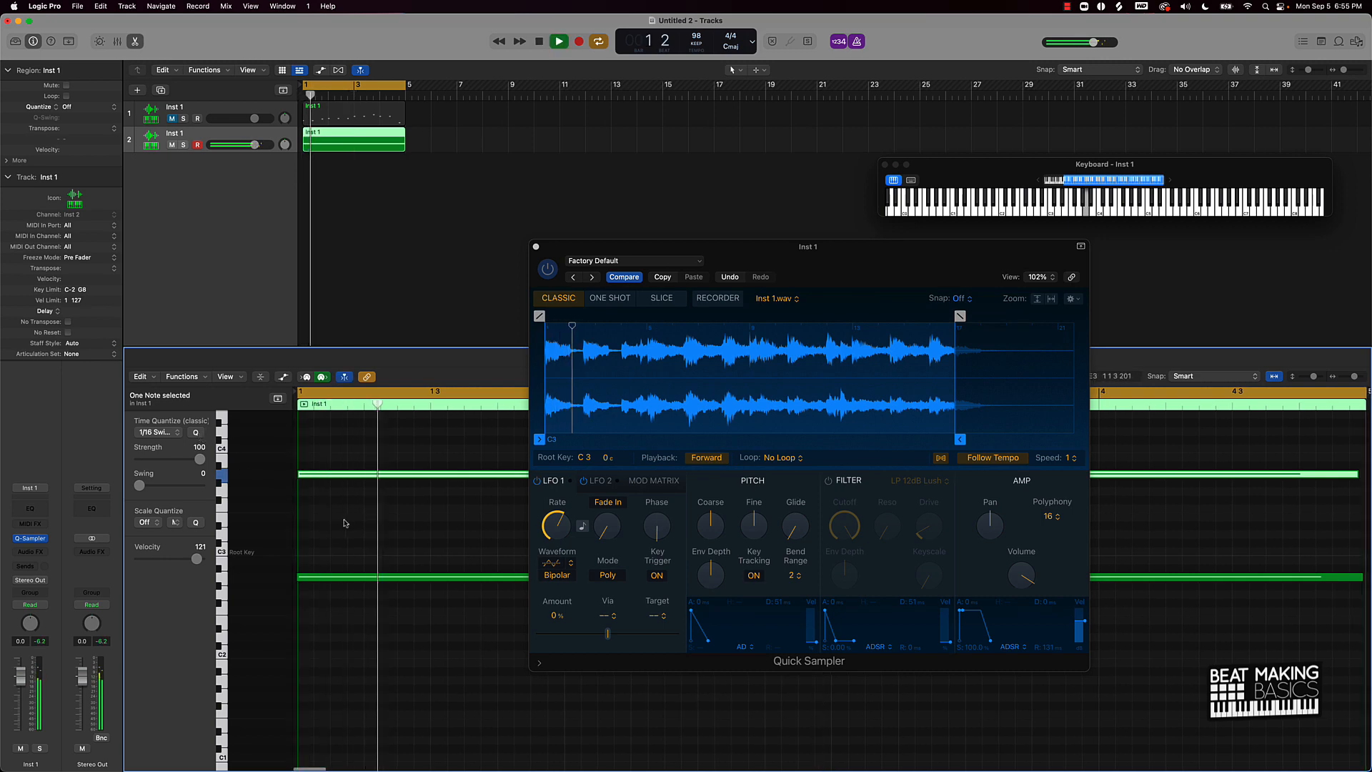
click(320, 577)
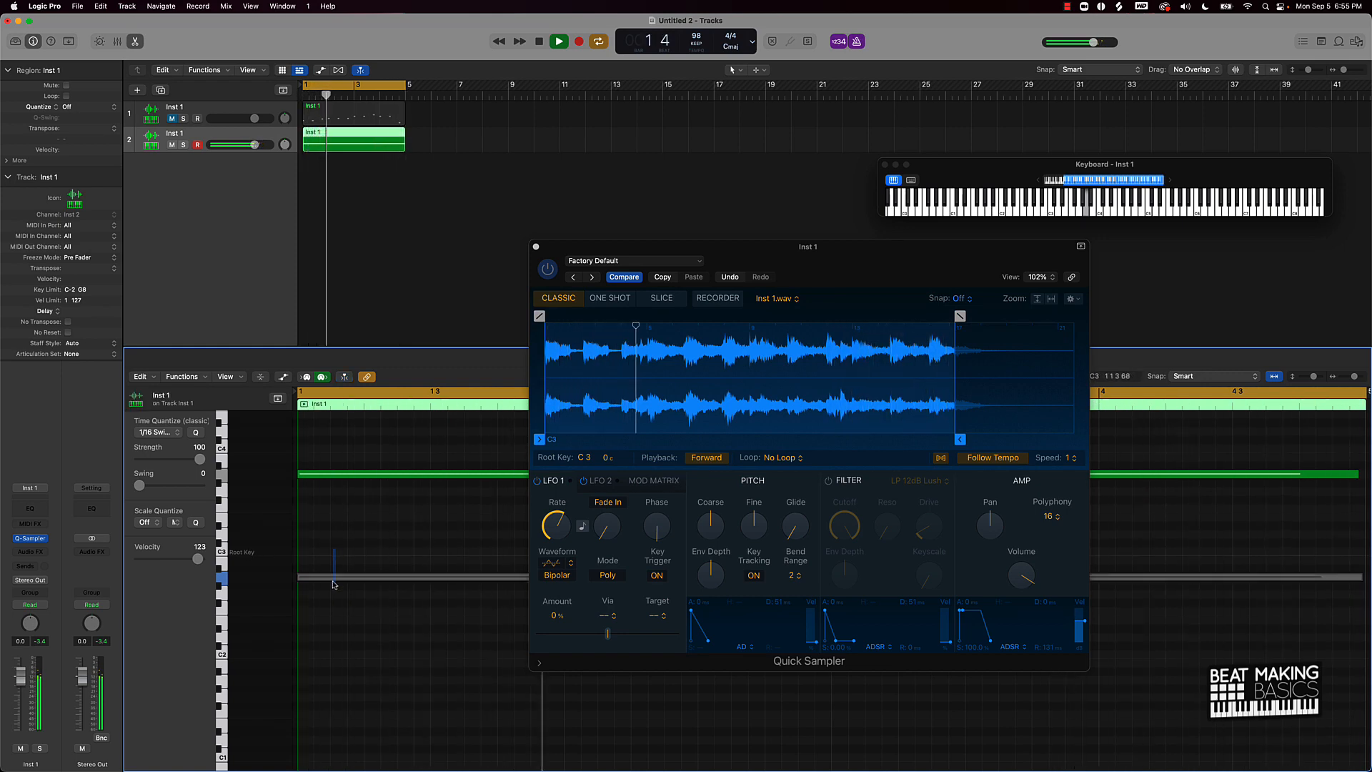
key(ctrl+m)
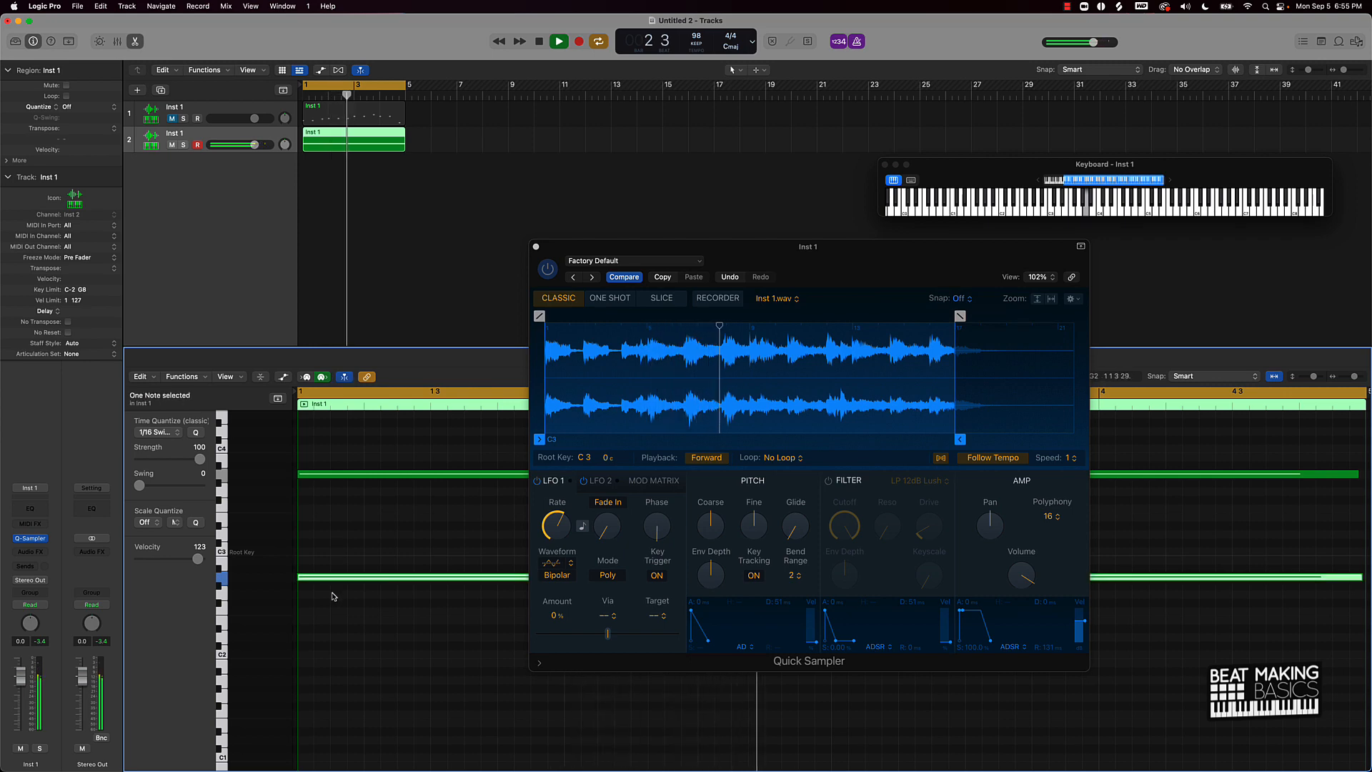
Step: Close the Quick Sampler window, play the part from the start and turn off the metronome
click(535, 247)
key(Return)
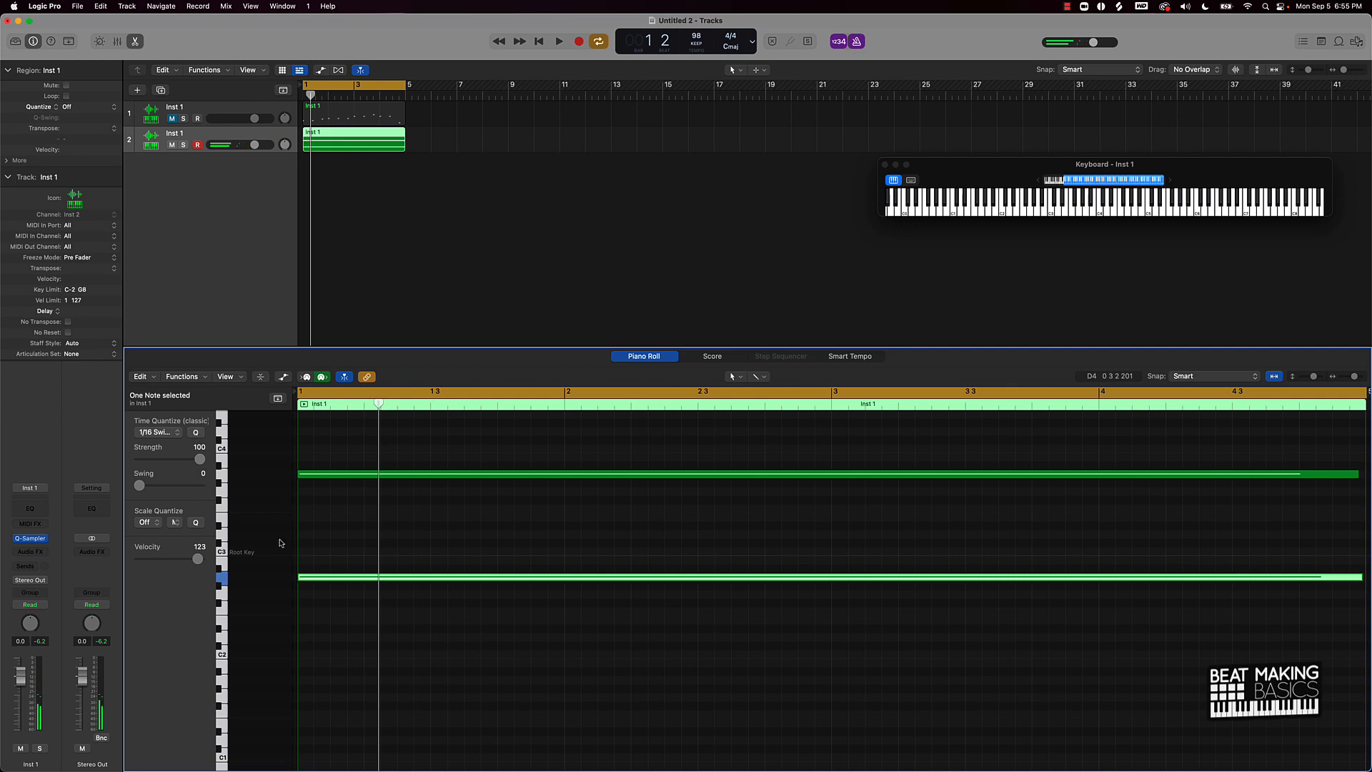
key(space)
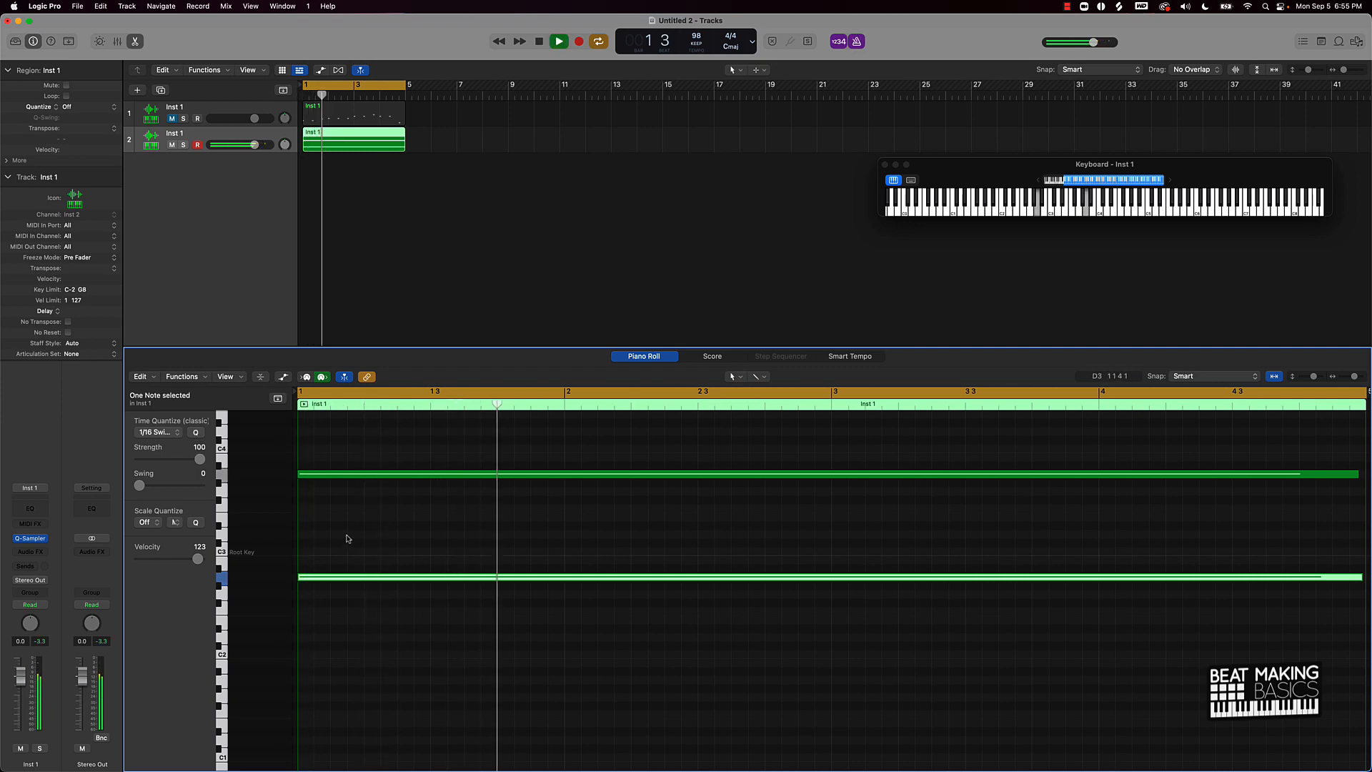
click(855, 43)
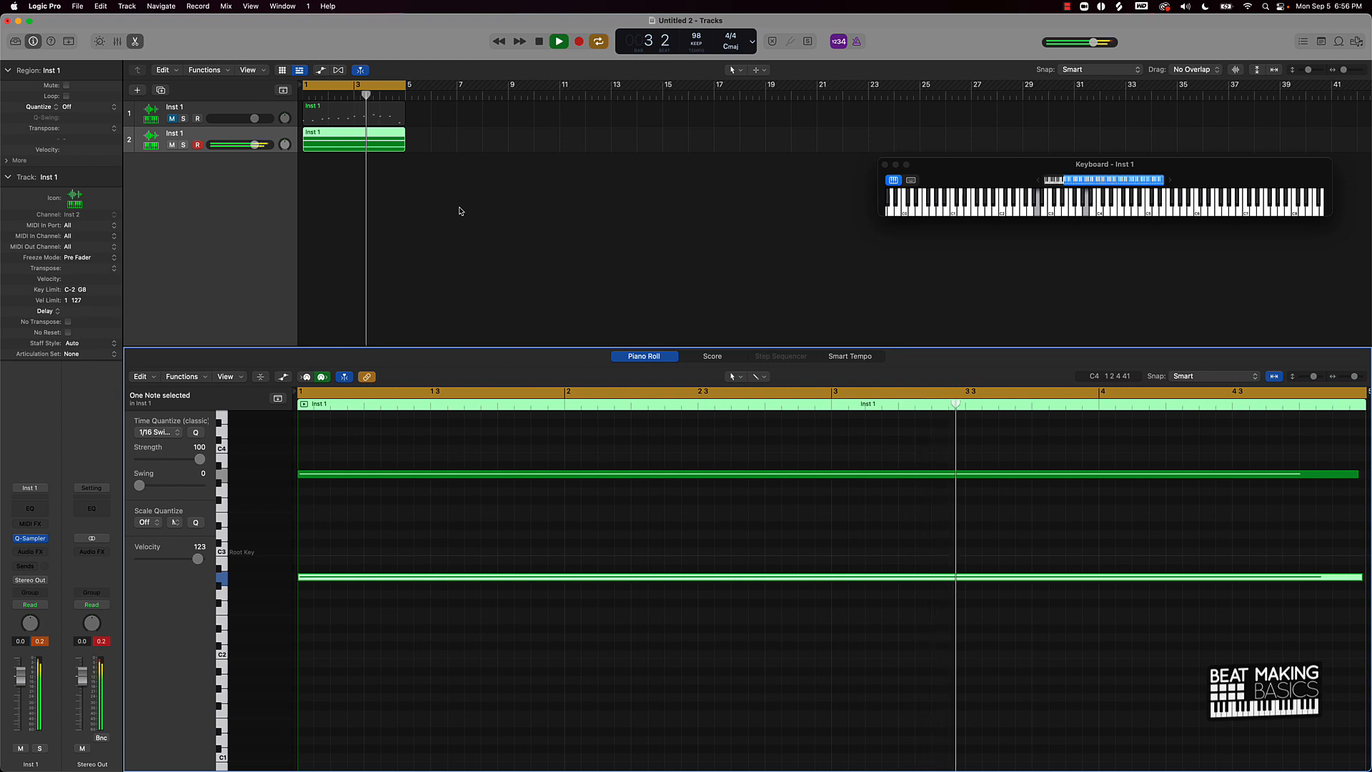
key(space)
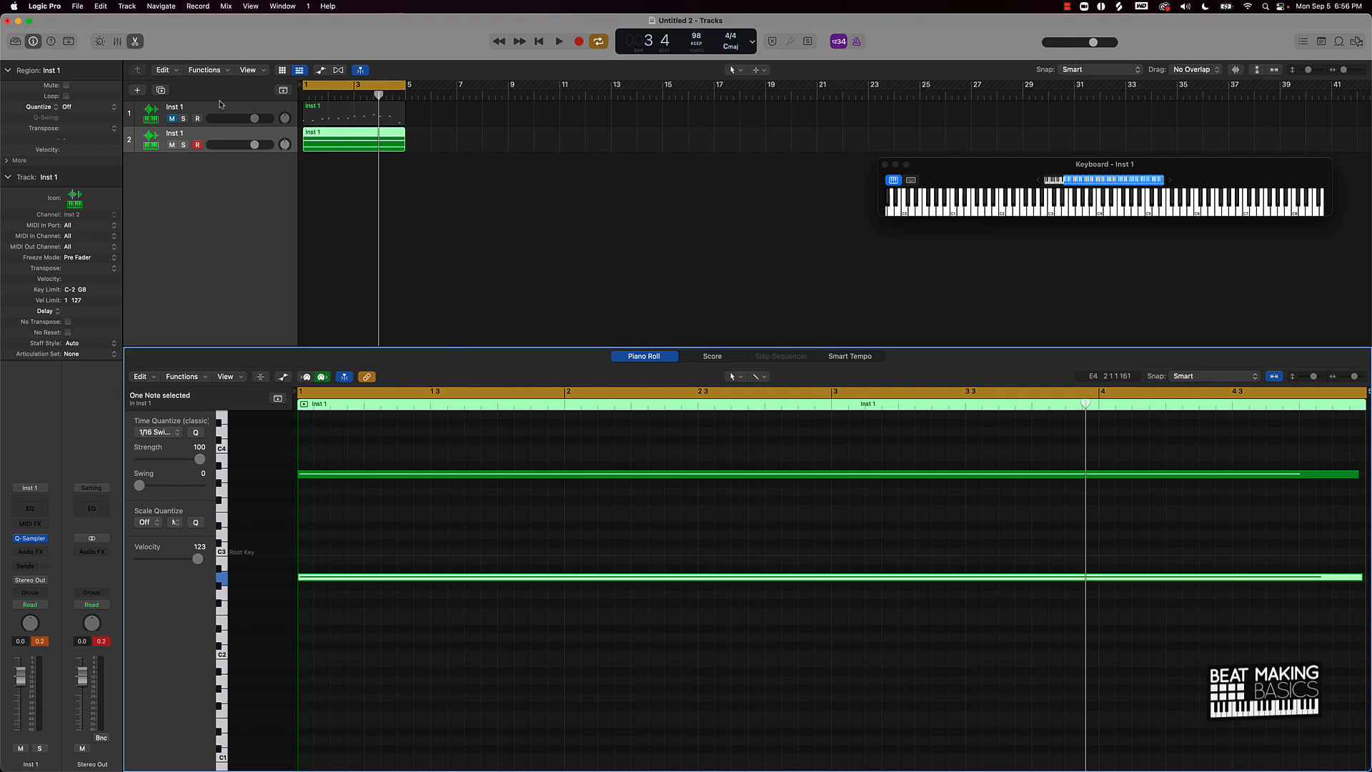
Step: Examine the first track's sliced sample in Quick Sampler with the two tracks' mutes swapped, restore the mutes and reselect the second track's region
click(171, 145)
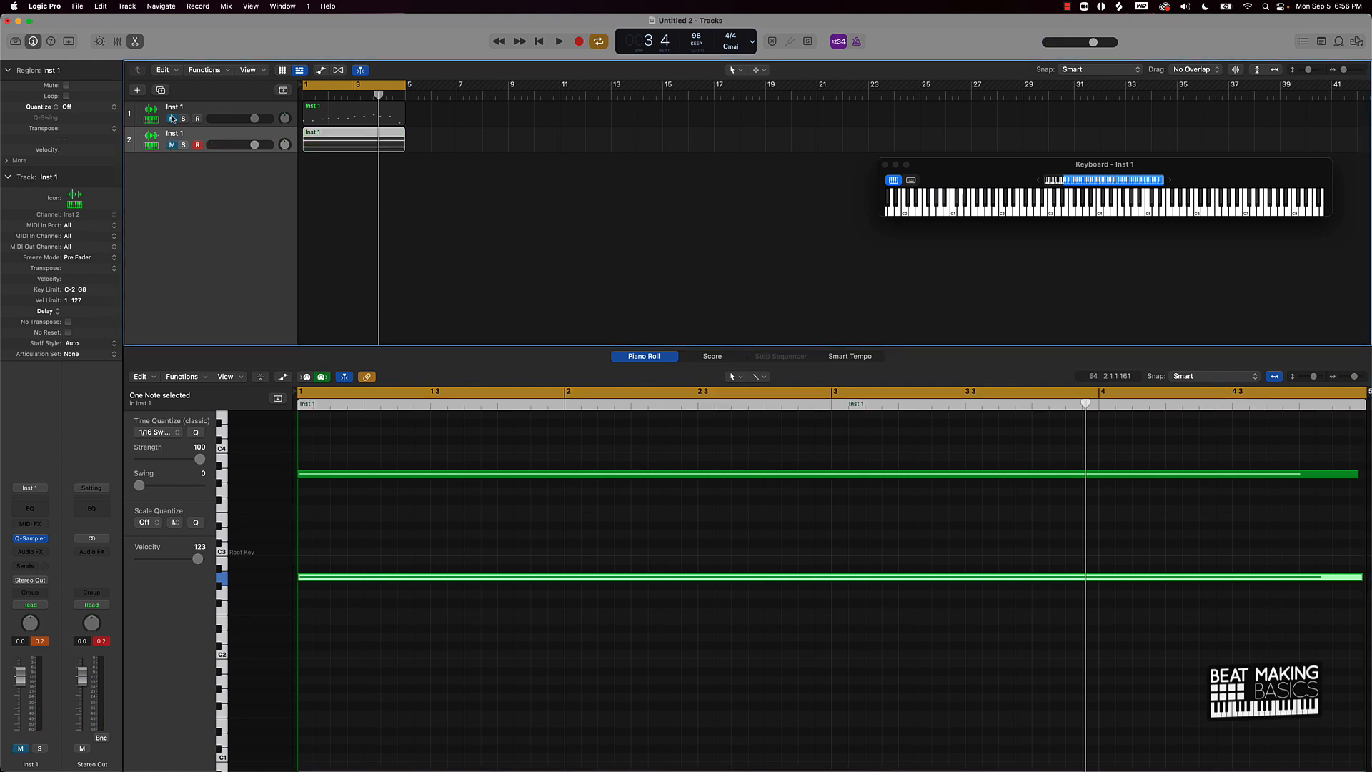
click(188, 111)
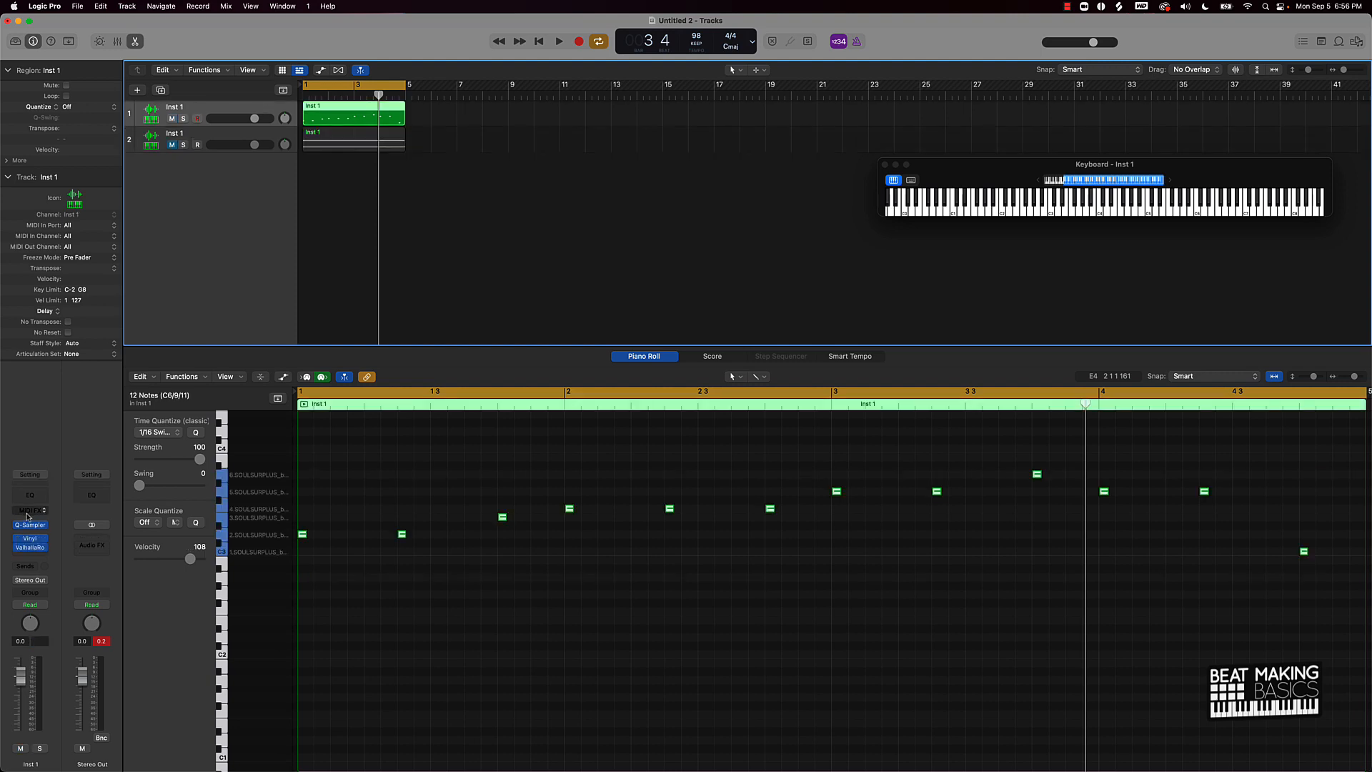
click(30, 525)
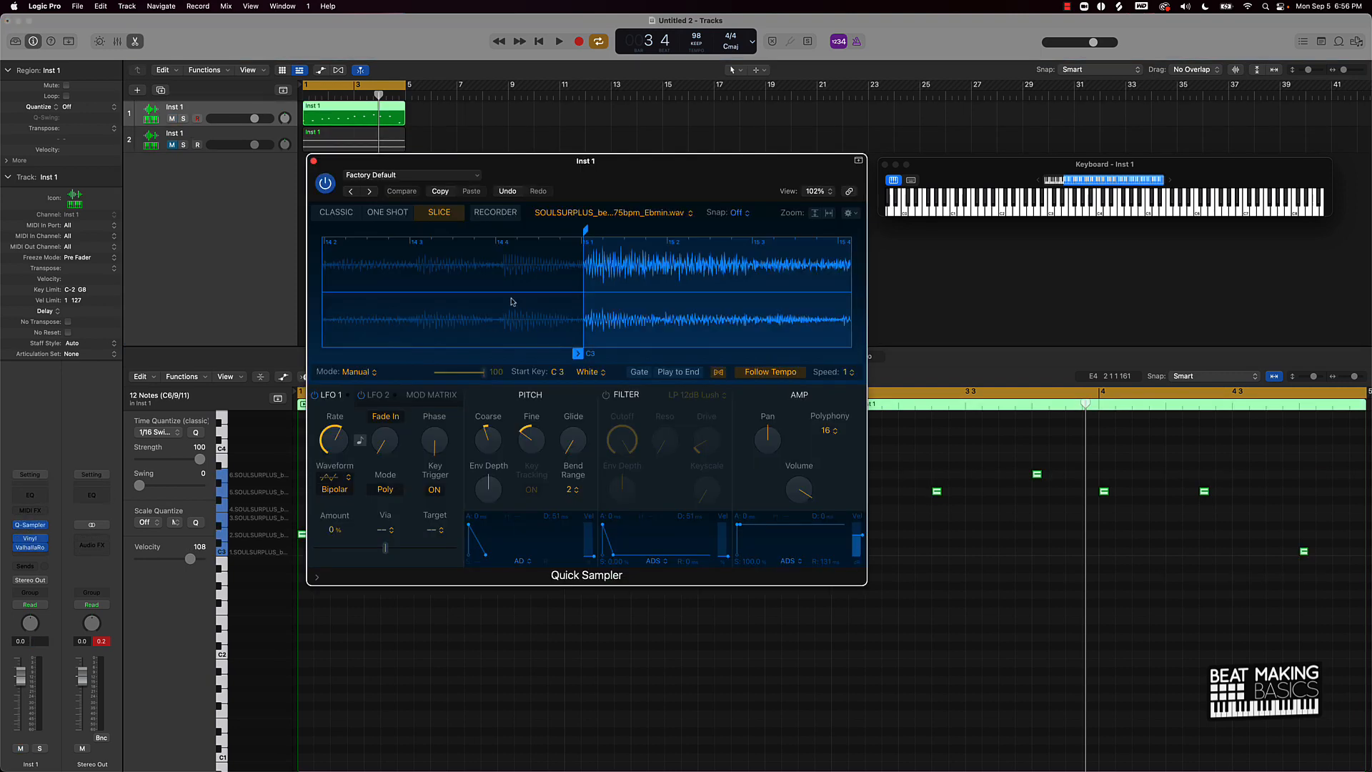
scroll(695, 333, right, 3)
scroll(695, 333, right, 10)
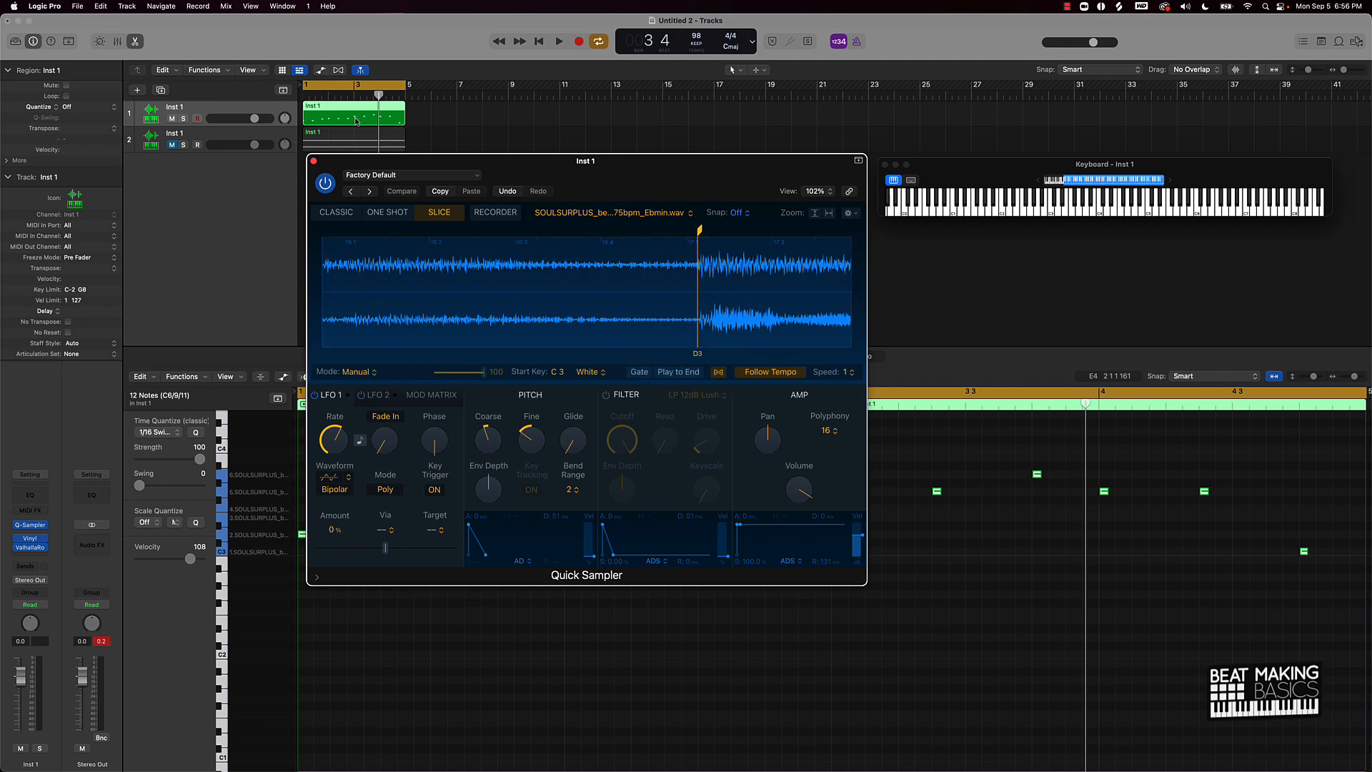
click(314, 162)
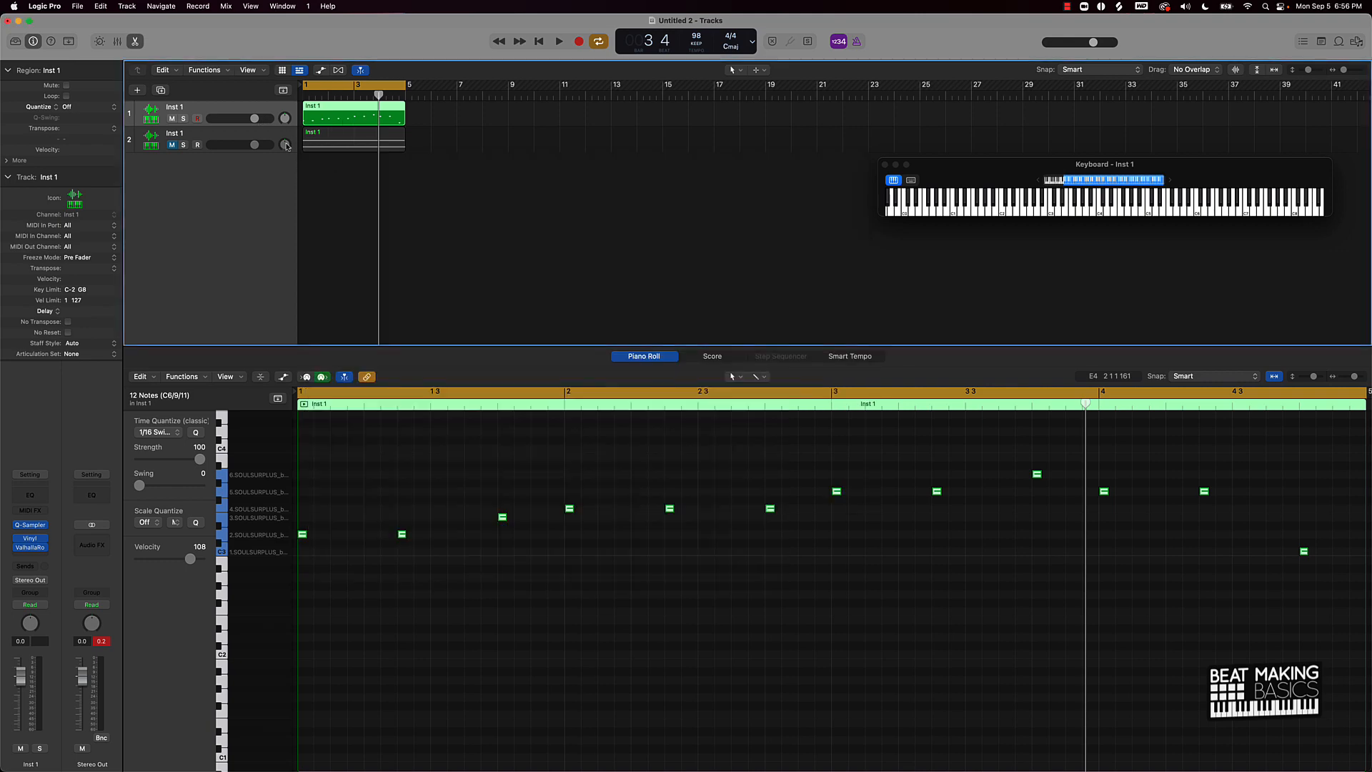
click(171, 119)
click(173, 145)
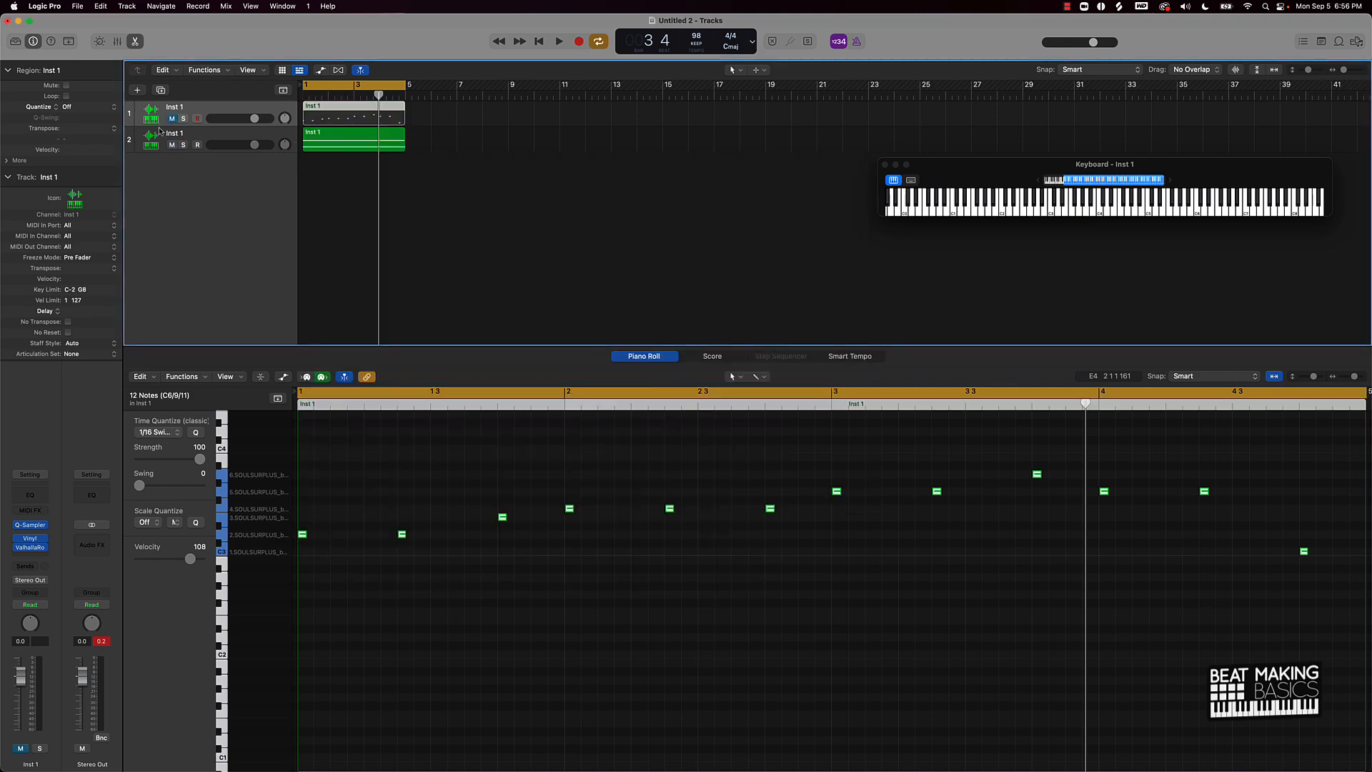
click(337, 147)
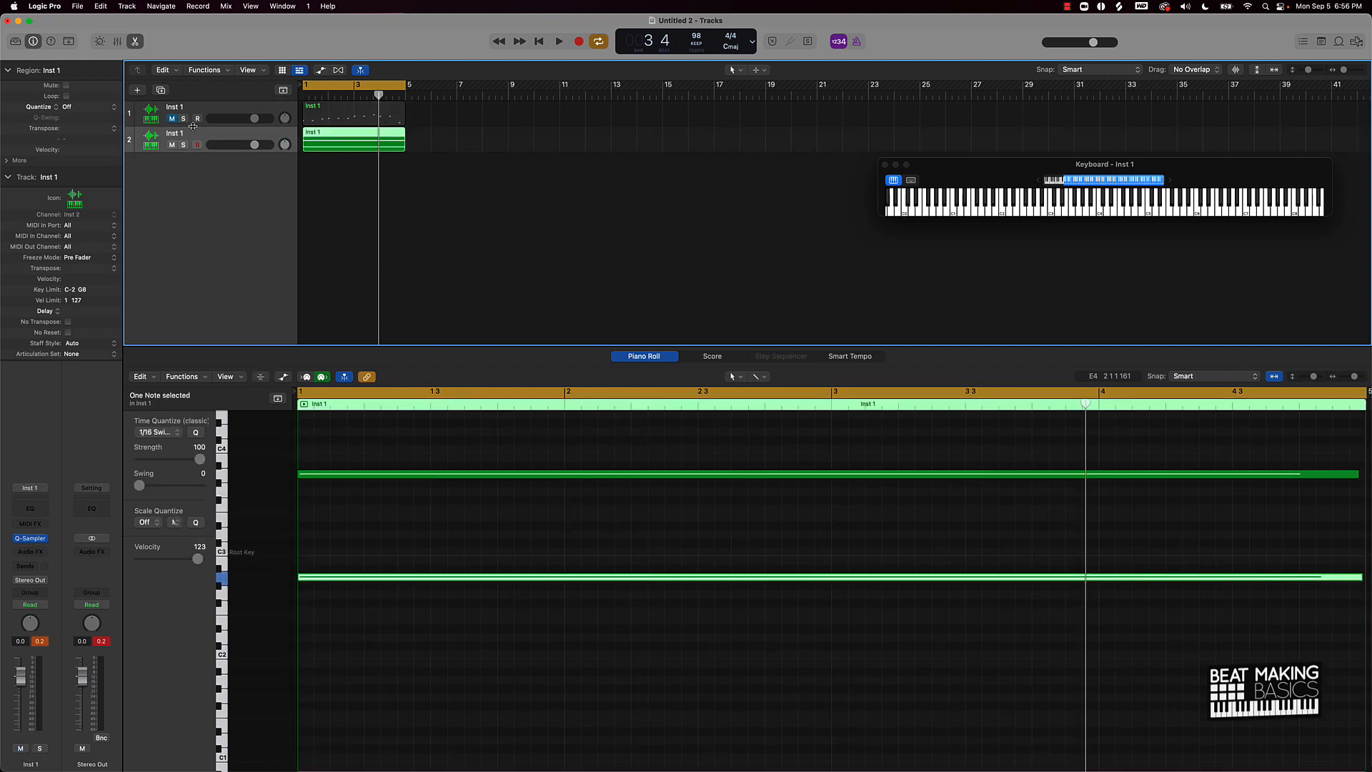
Step: Create a software instrument track with Quick Sampler and set the sampler to One Shot mode
click(137, 91)
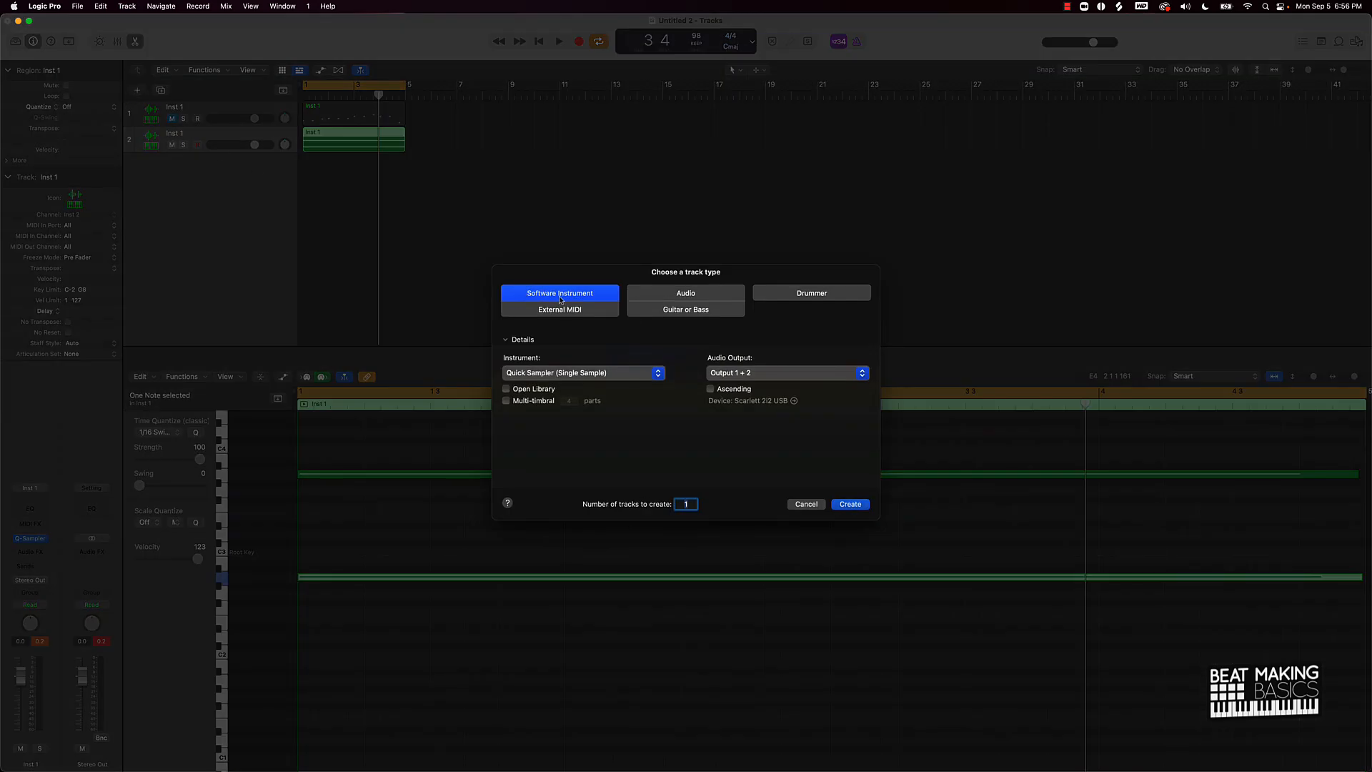
click(553, 373)
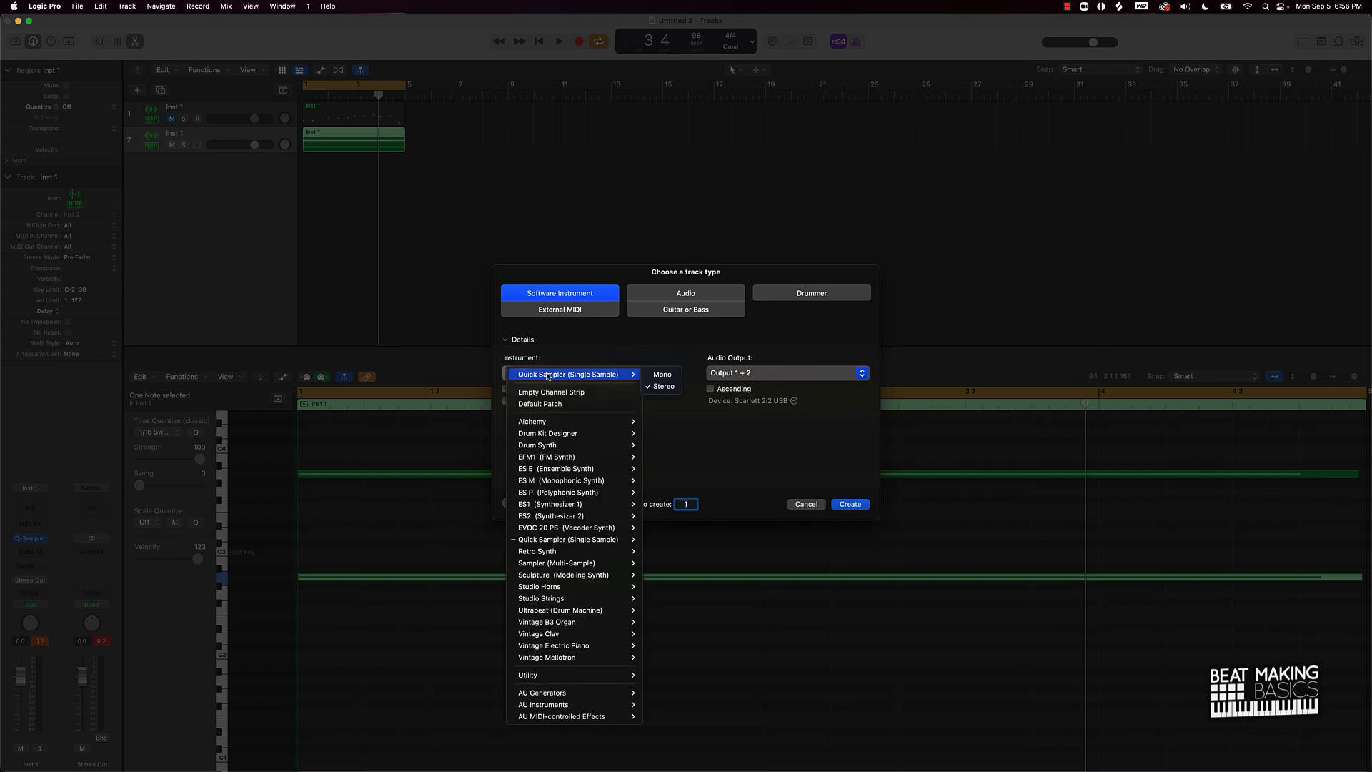
click(861, 530)
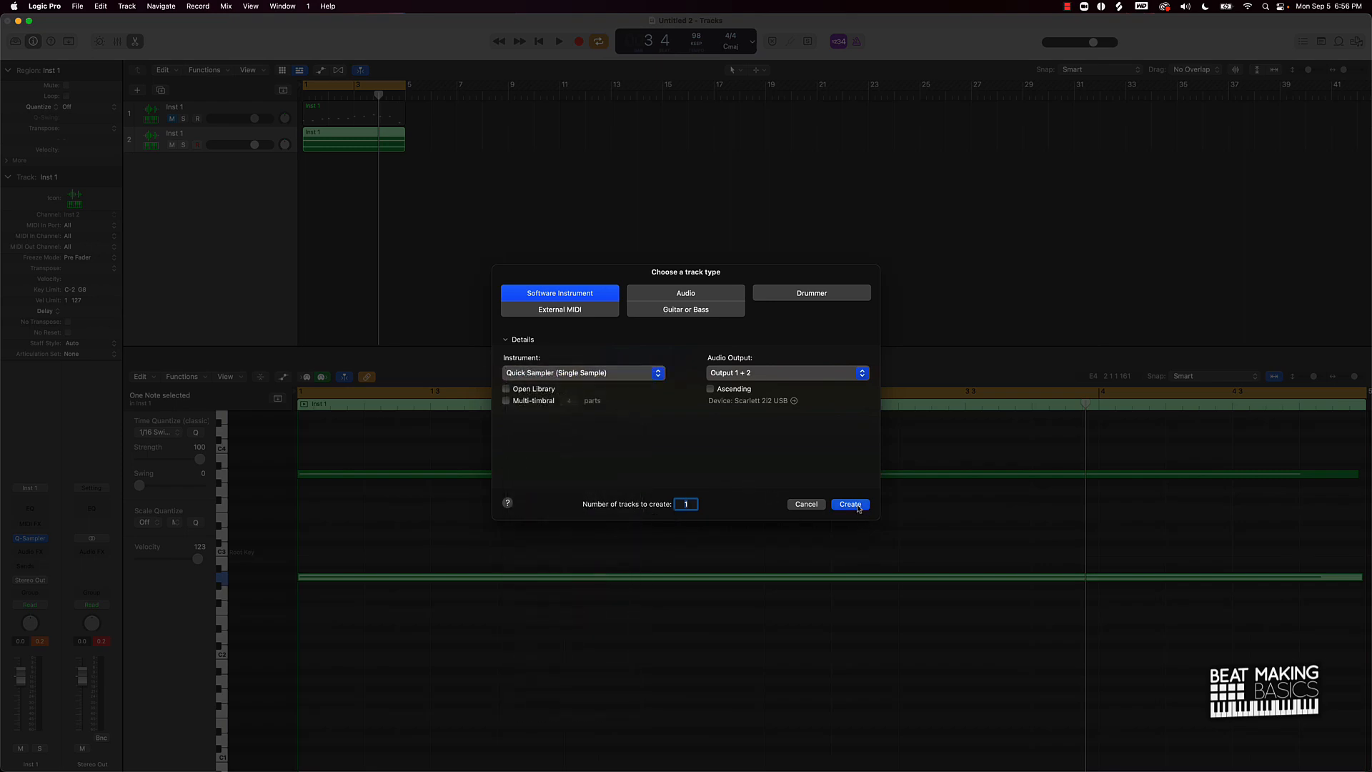
click(849, 505)
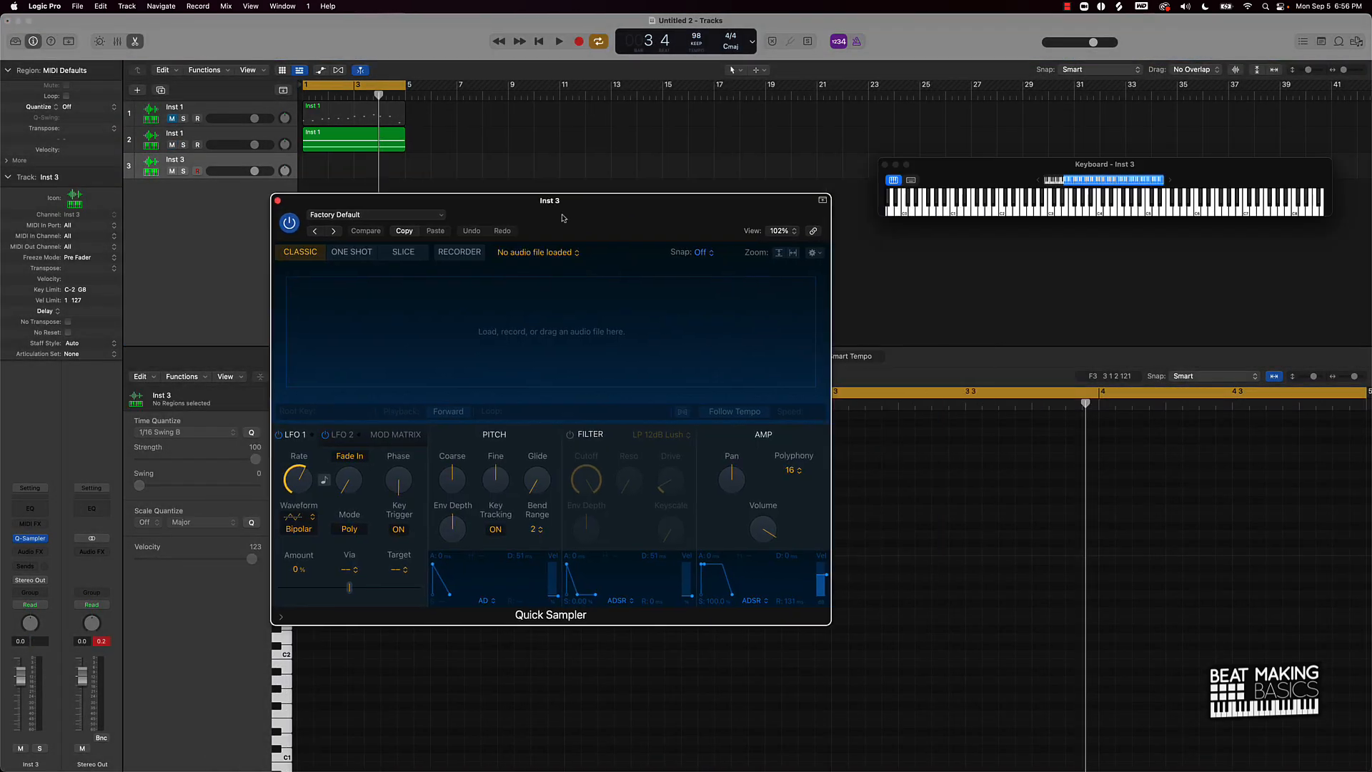
drag(563, 218, 399, 254)
click(187, 288)
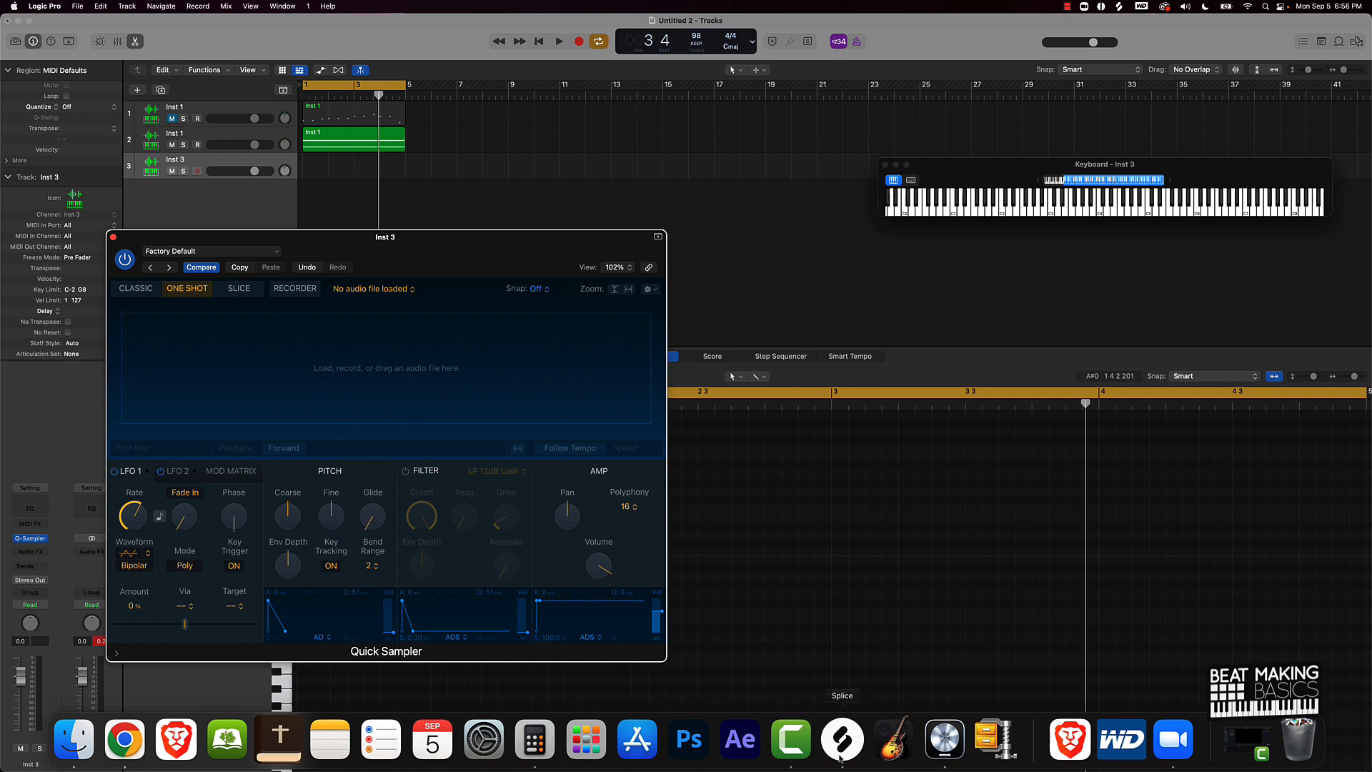
Step: Switch to Splice, search the samples for "lofi" and filter the results by the lo-fi hip hop and drums tags
click(841, 750)
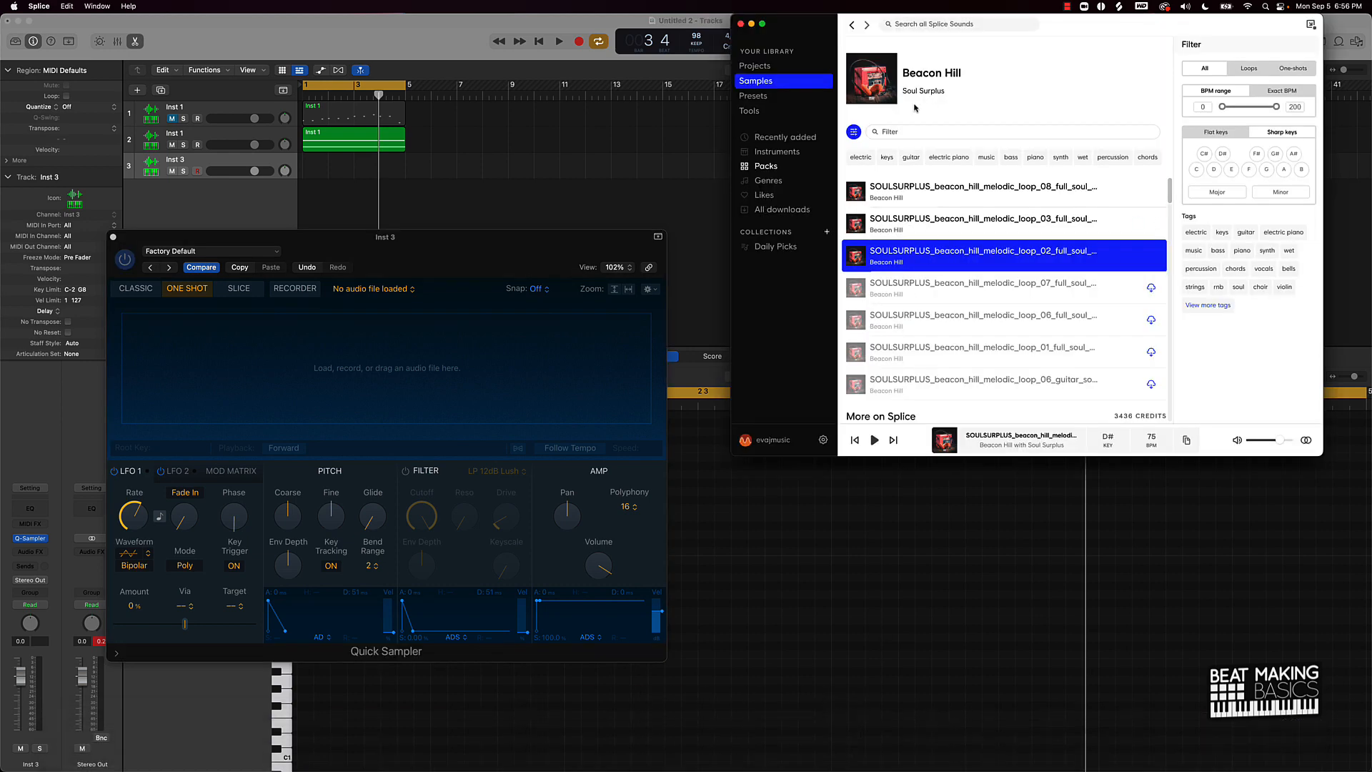
click(917, 24)
text(lofi)
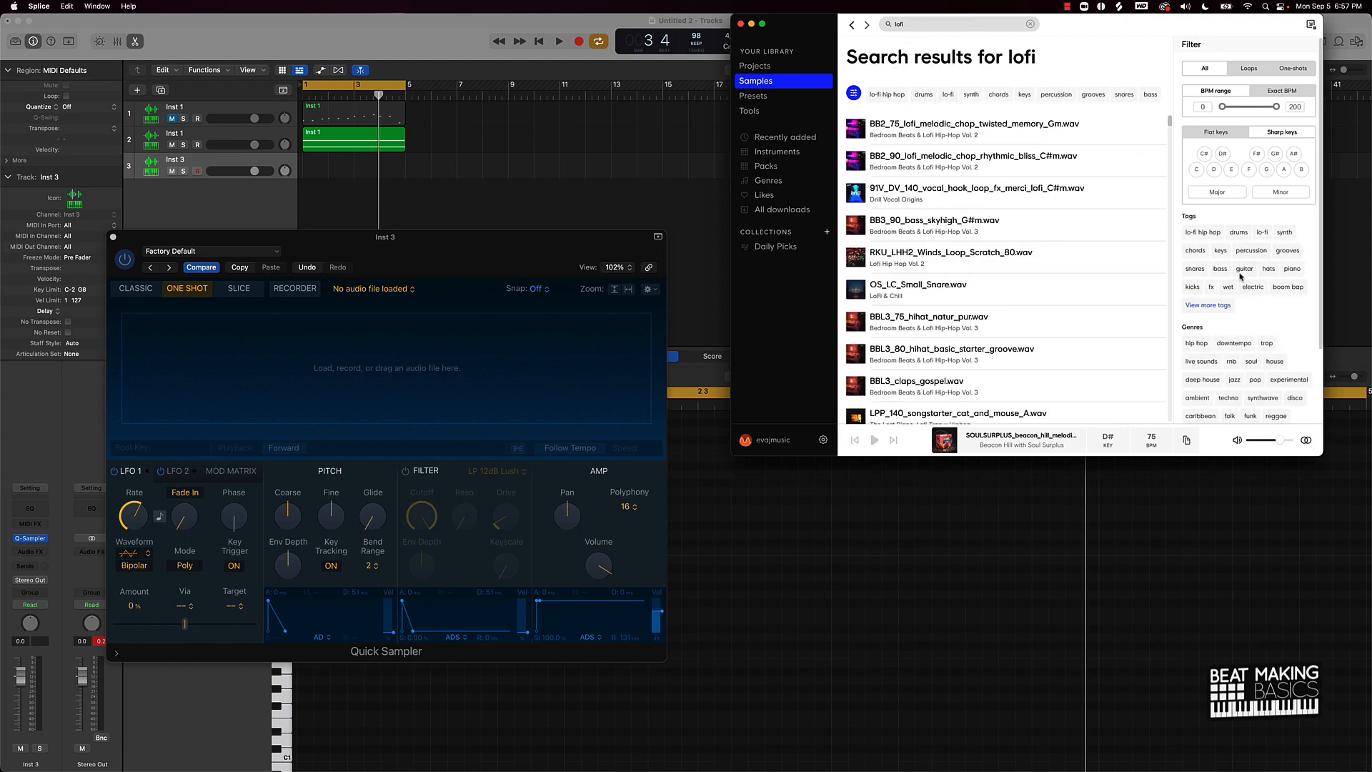
click(1187, 304)
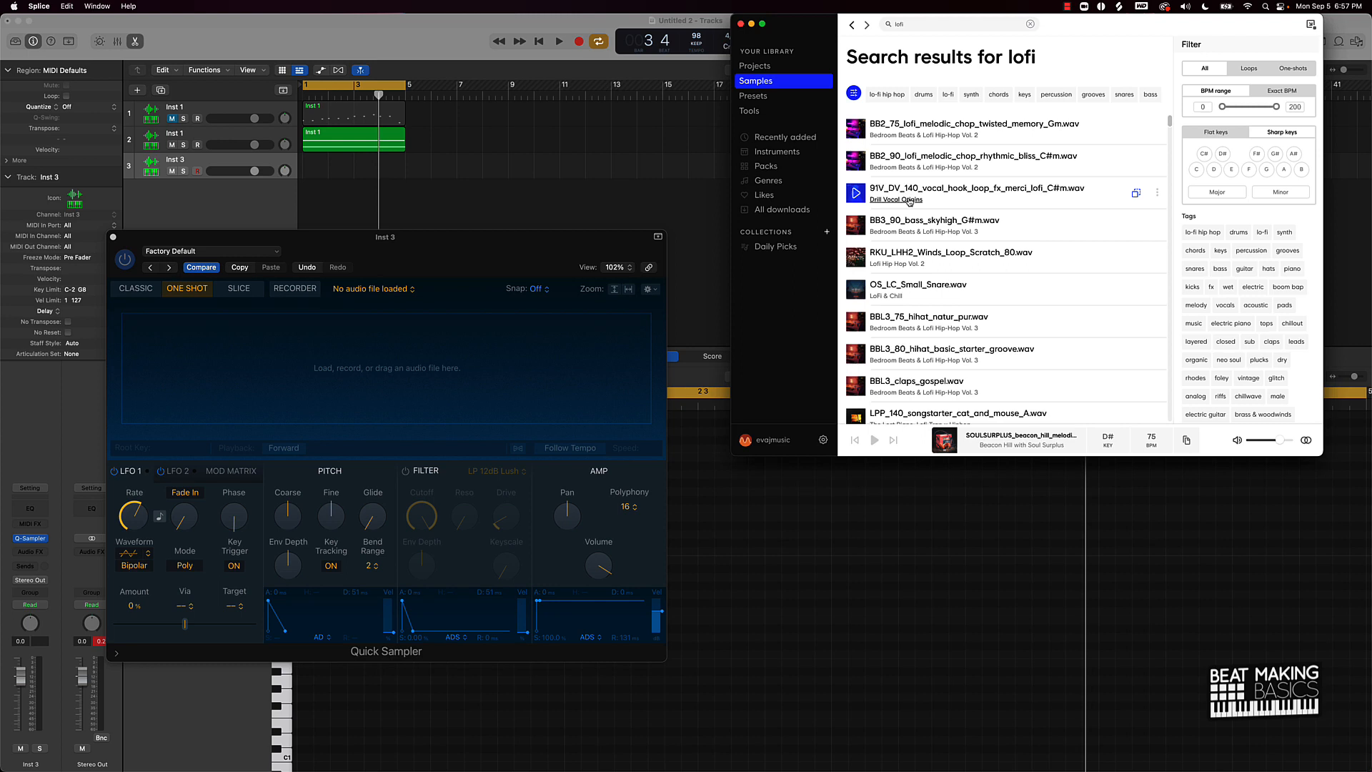
scroll(909, 203, down, 1)
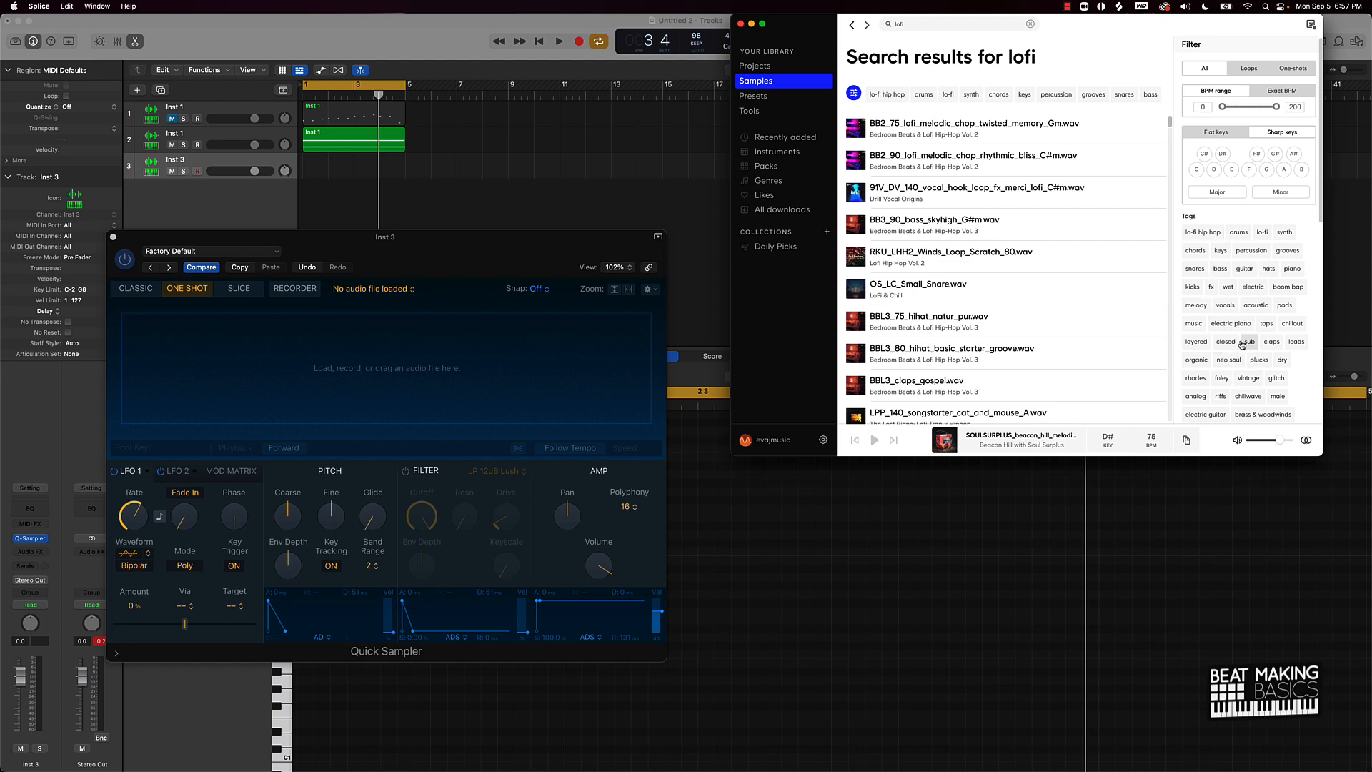
scroll(1242, 330, down, 3)
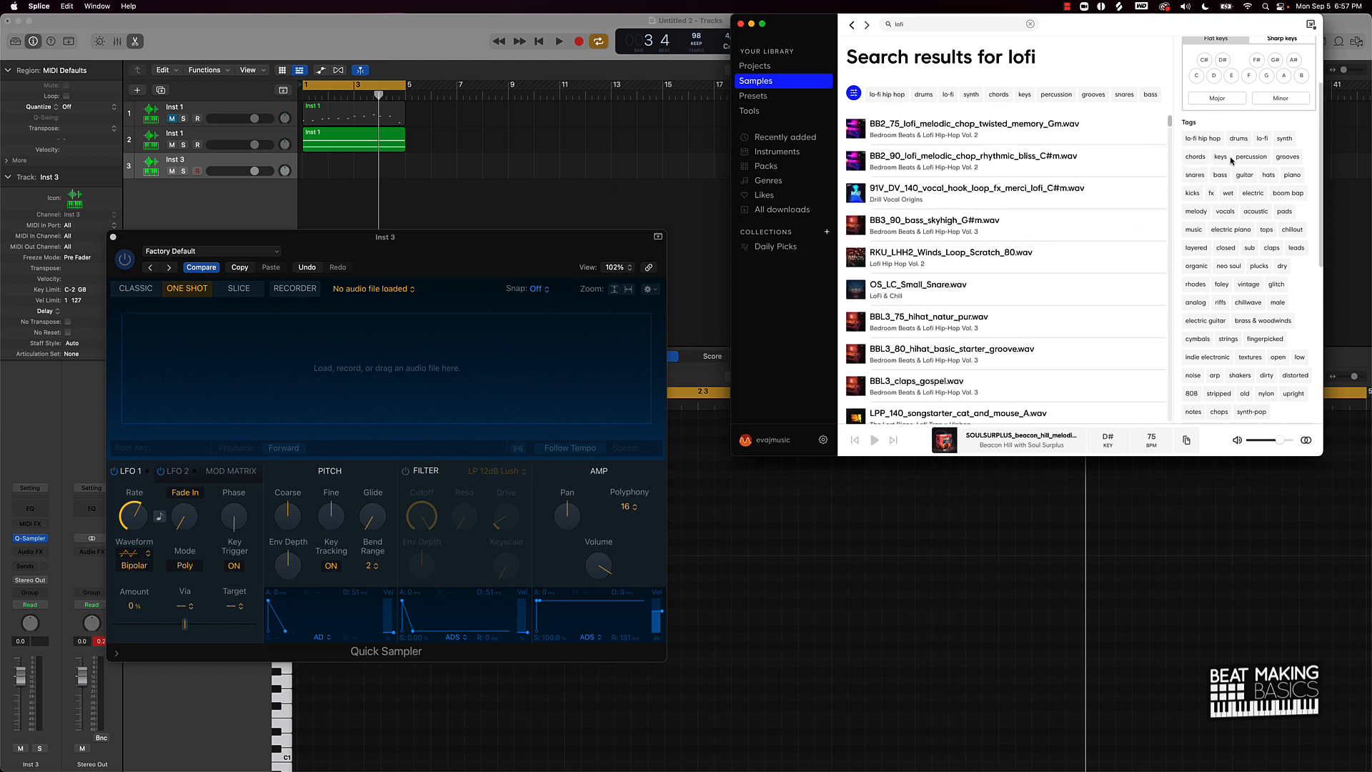
click(886, 96)
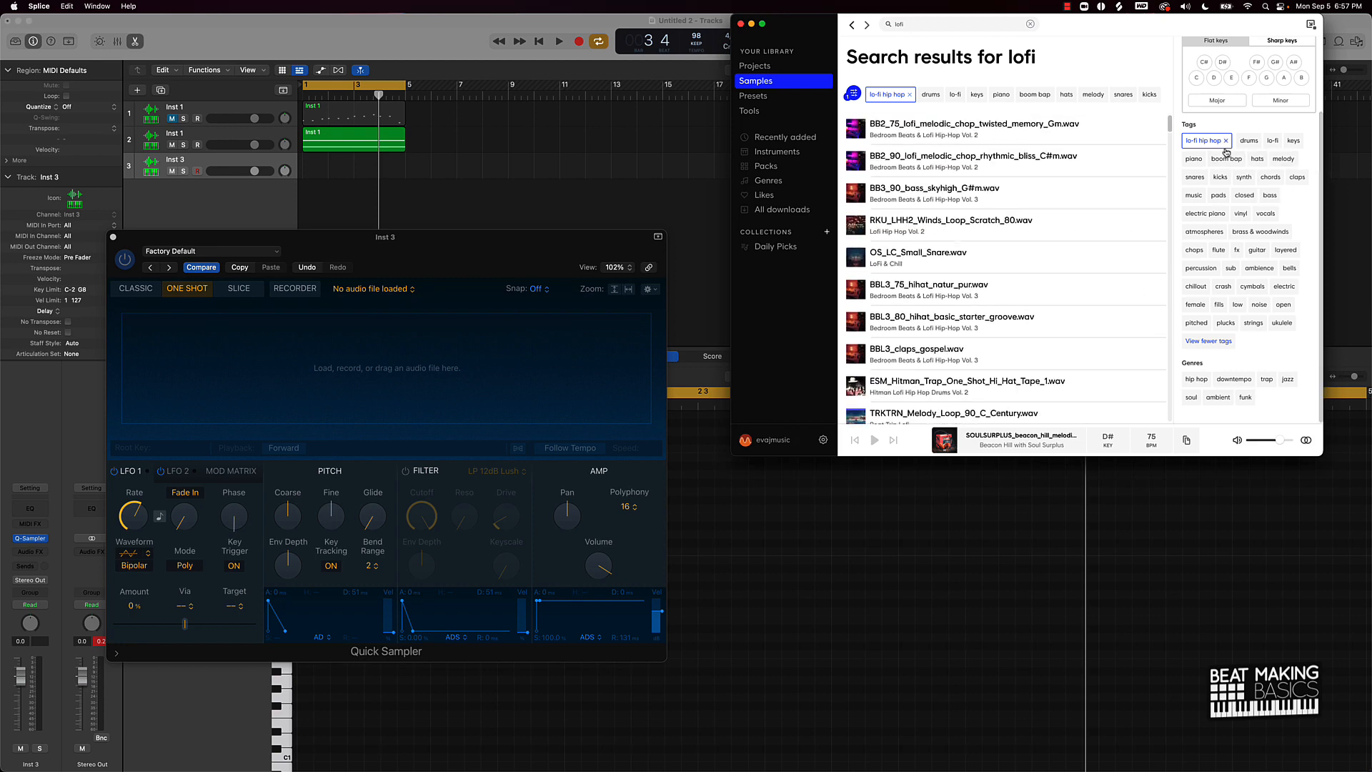
click(1247, 140)
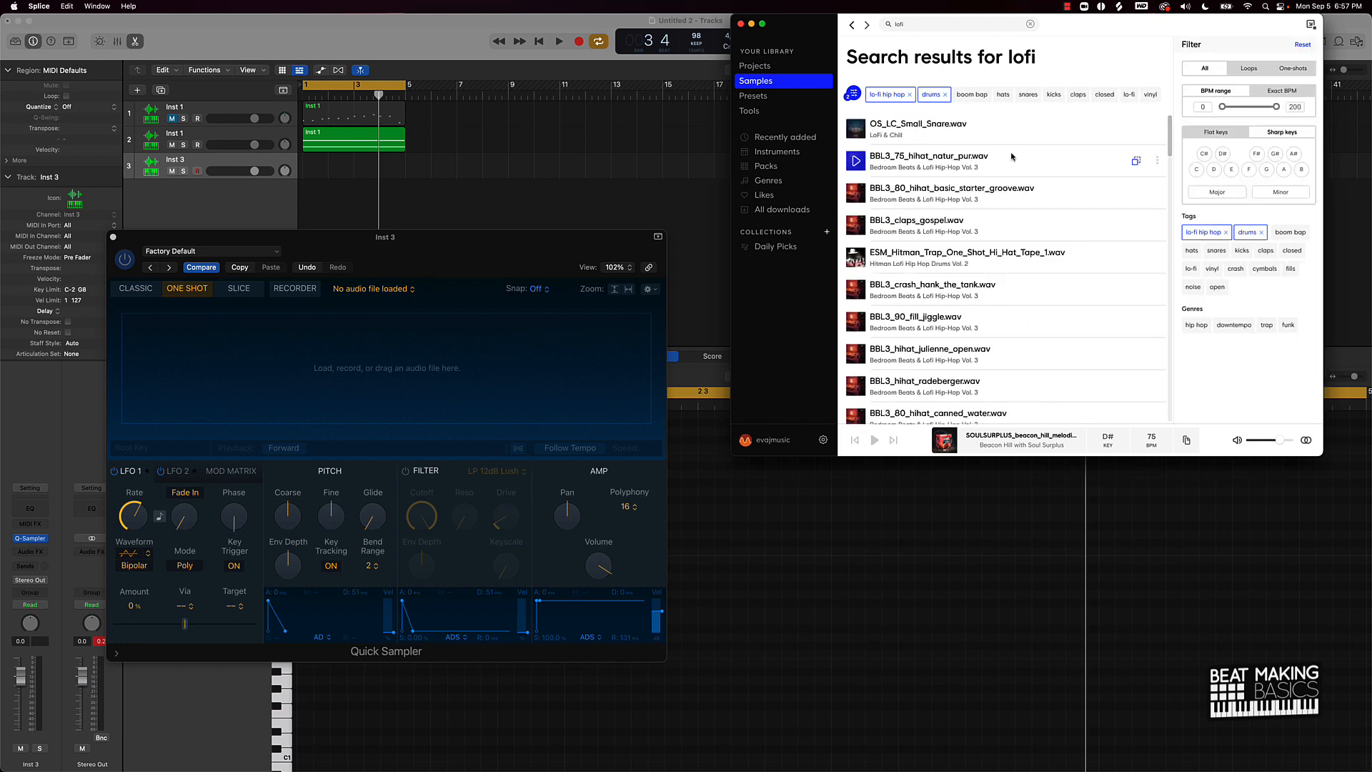
Step: Audition the OS_LC_Small_Snare, BBL3_75_hihat_natur_pur and BBL3_claps_gospel samples
click(856, 129)
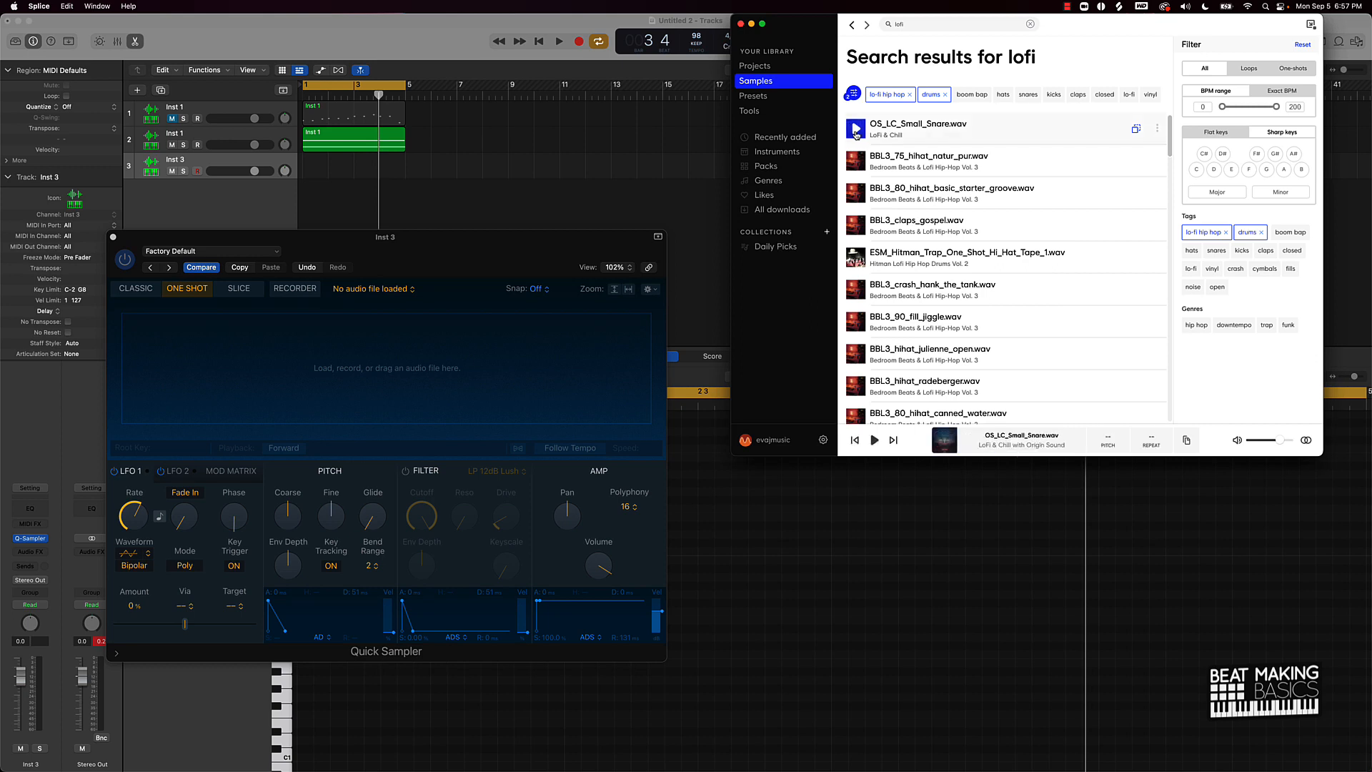
click(858, 161)
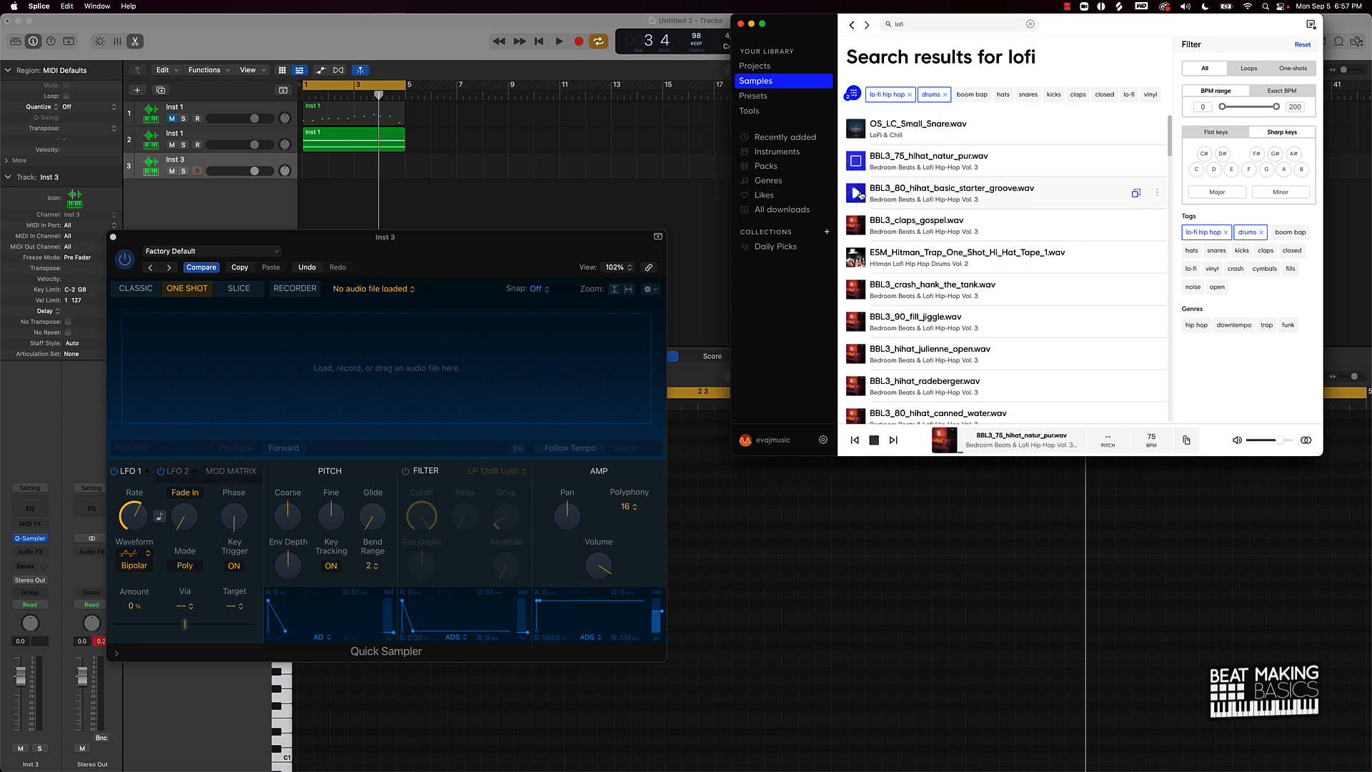
click(856, 228)
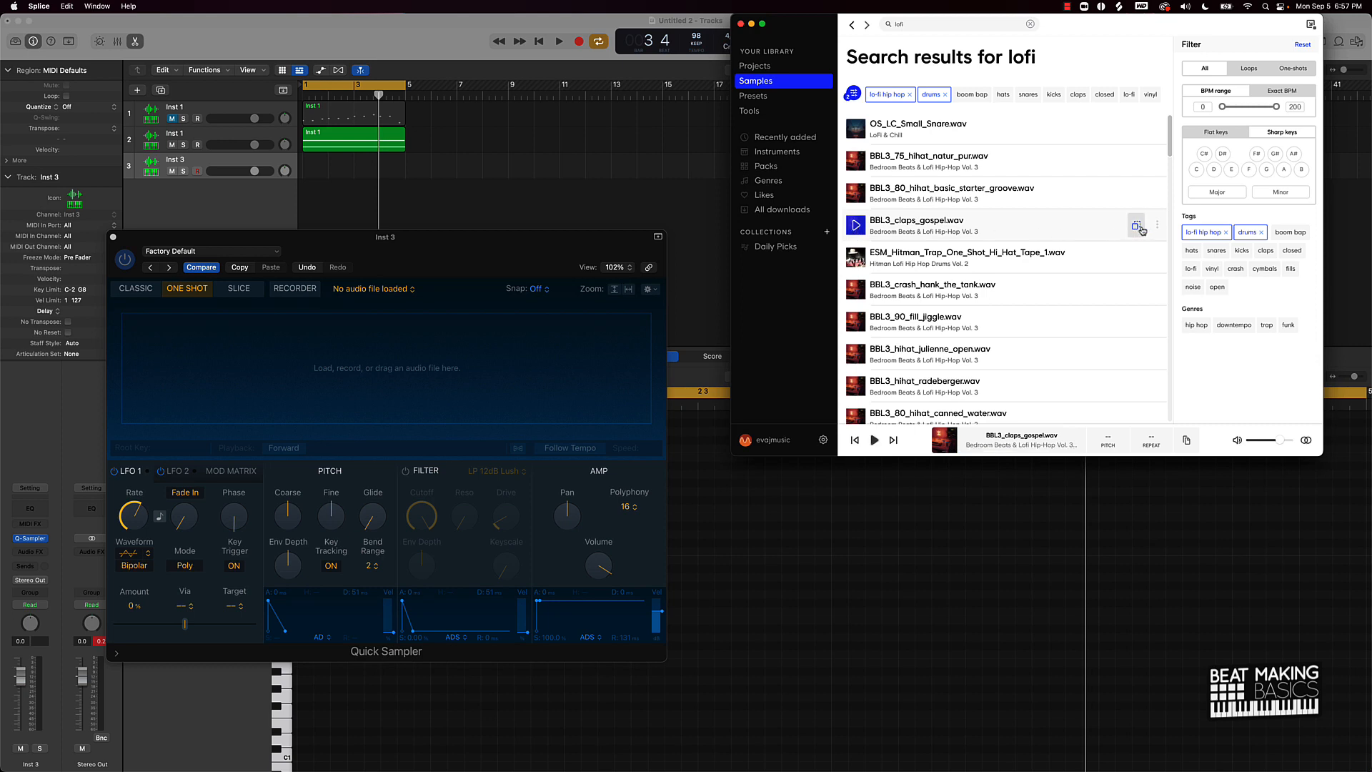
Step: Load BBL3_claps_gospel.wav into the third track's Quick Sampler, return to Logic Pro and close the sampler window
drag(1141, 230, 264, 379)
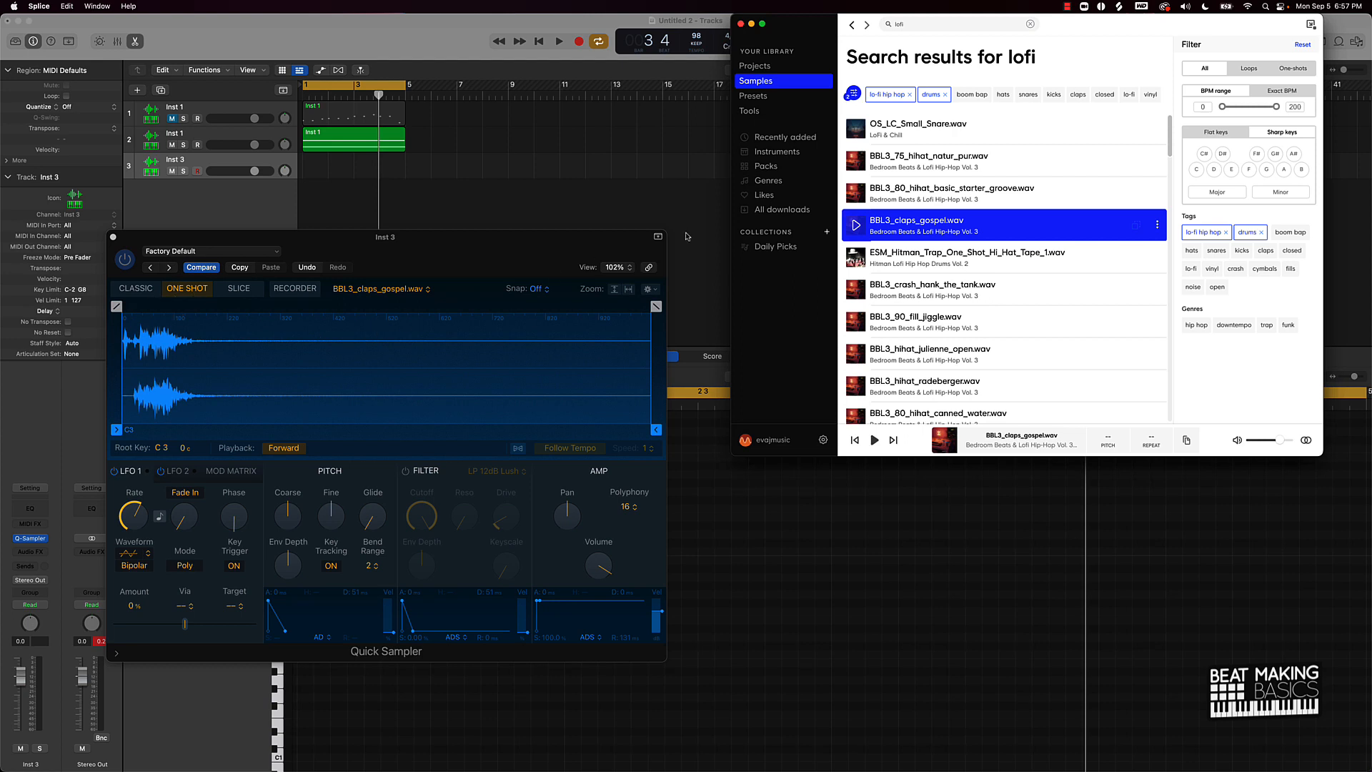
click(708, 151)
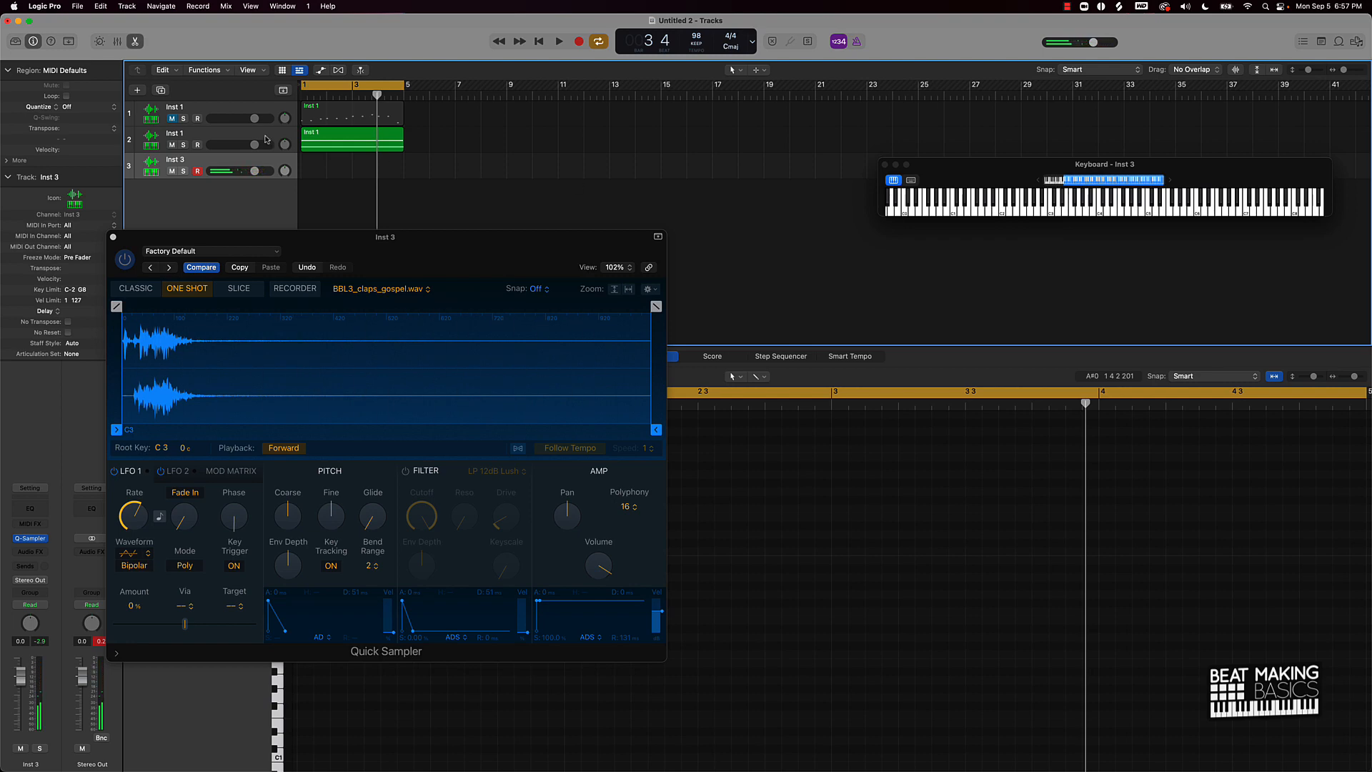
click(113, 237)
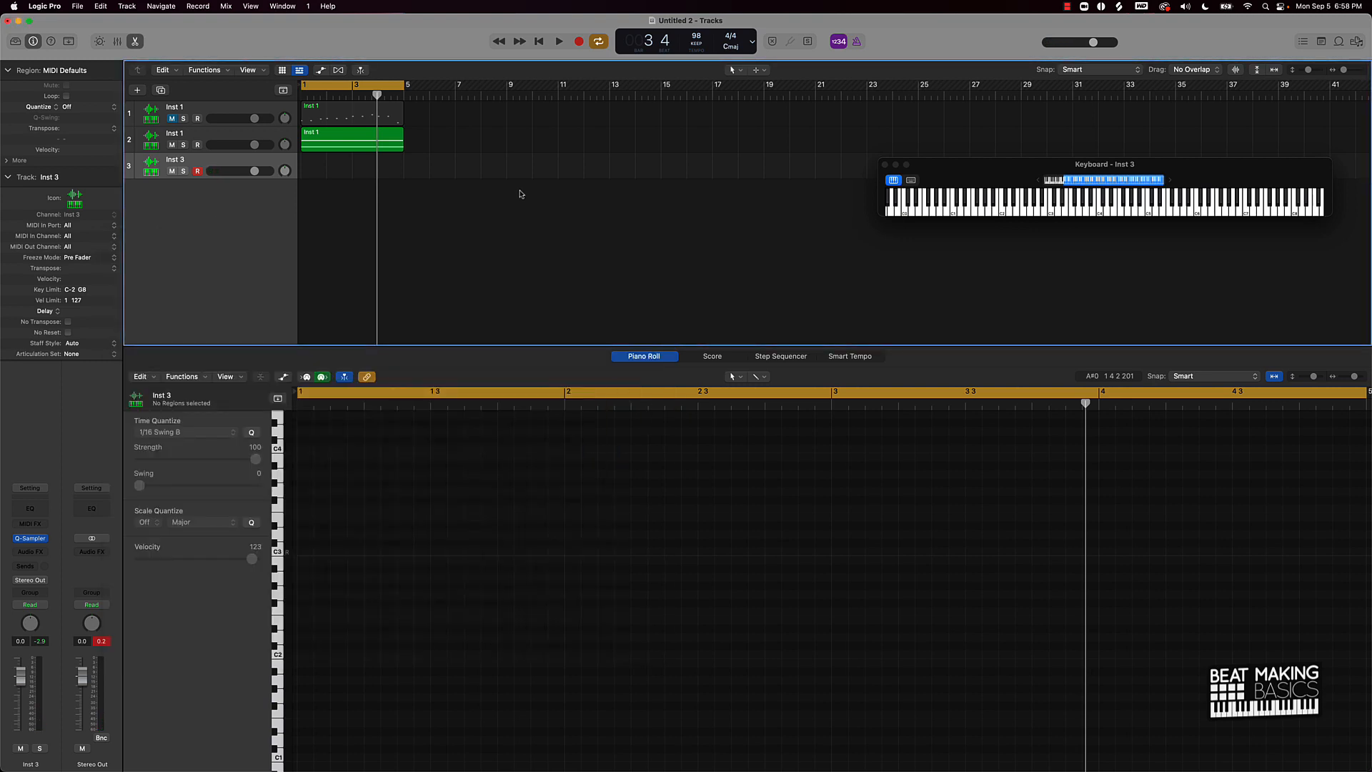
Step: Record a four-bar clap pattern on C3 on the third track and quantize all its notes to 1/16 Swing B
key(r)
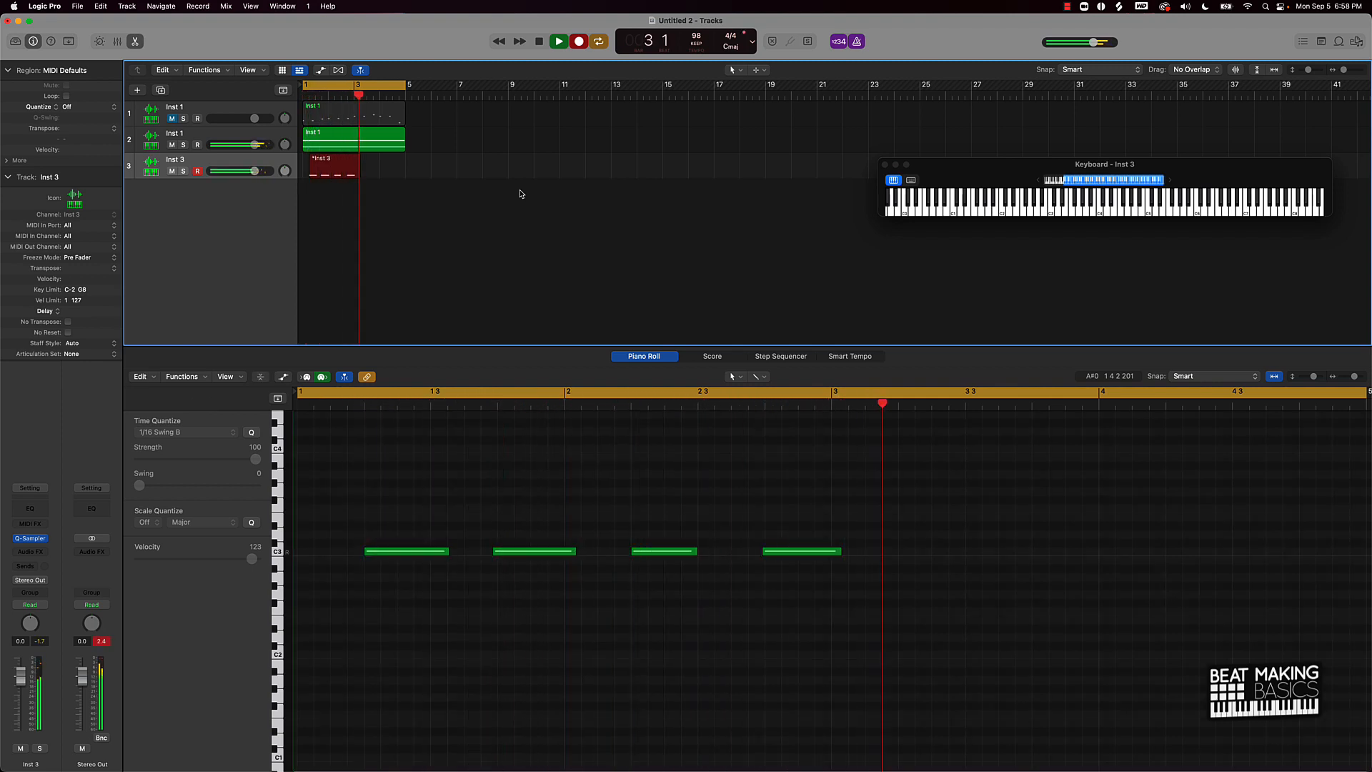
click(560, 42)
click(580, 461)
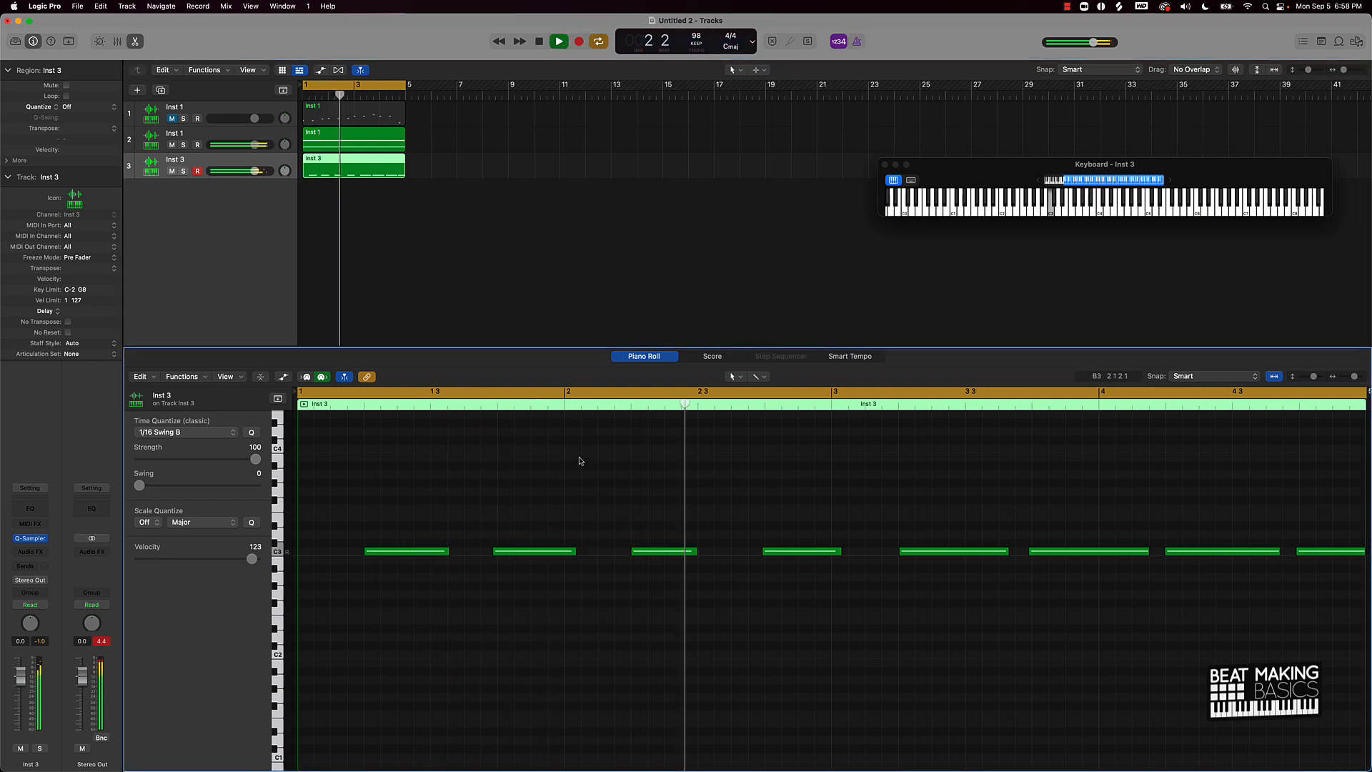
key(super+a)
click(196, 433)
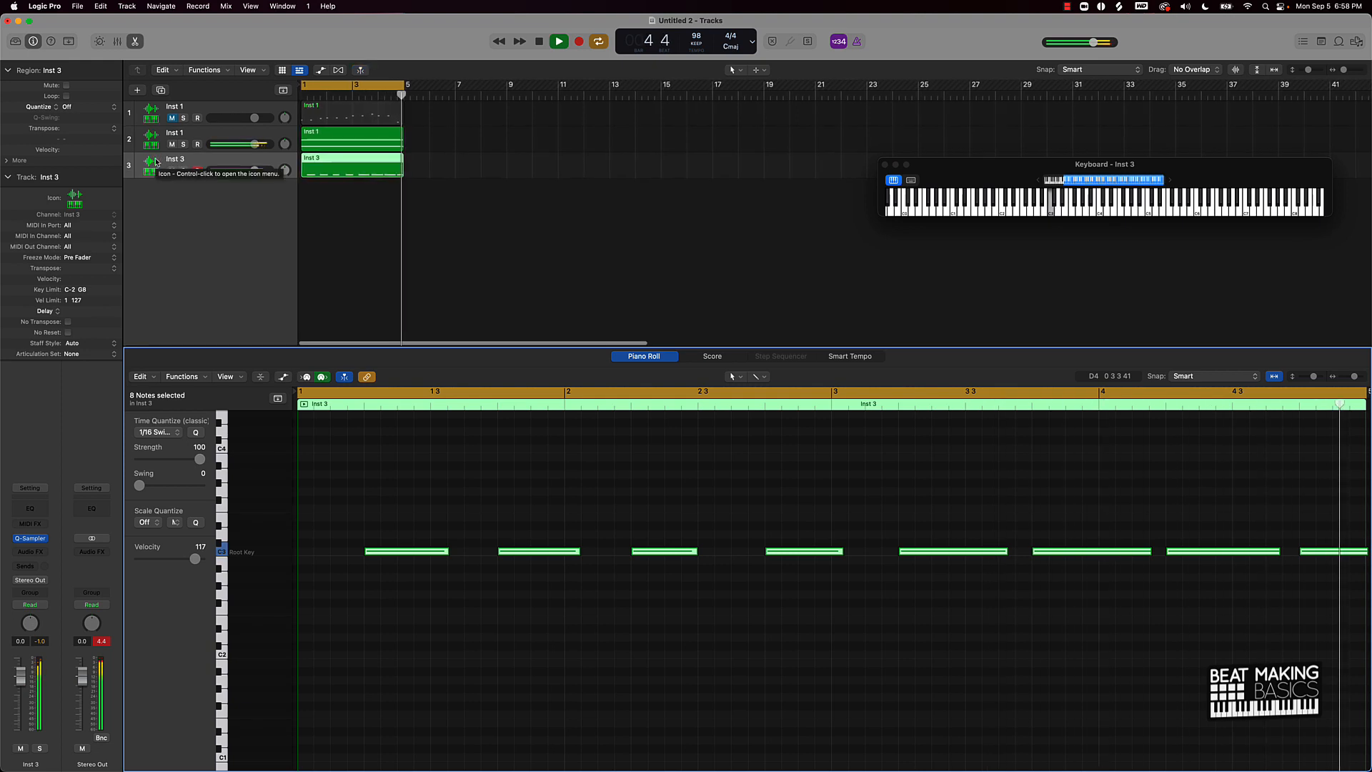
key(space)
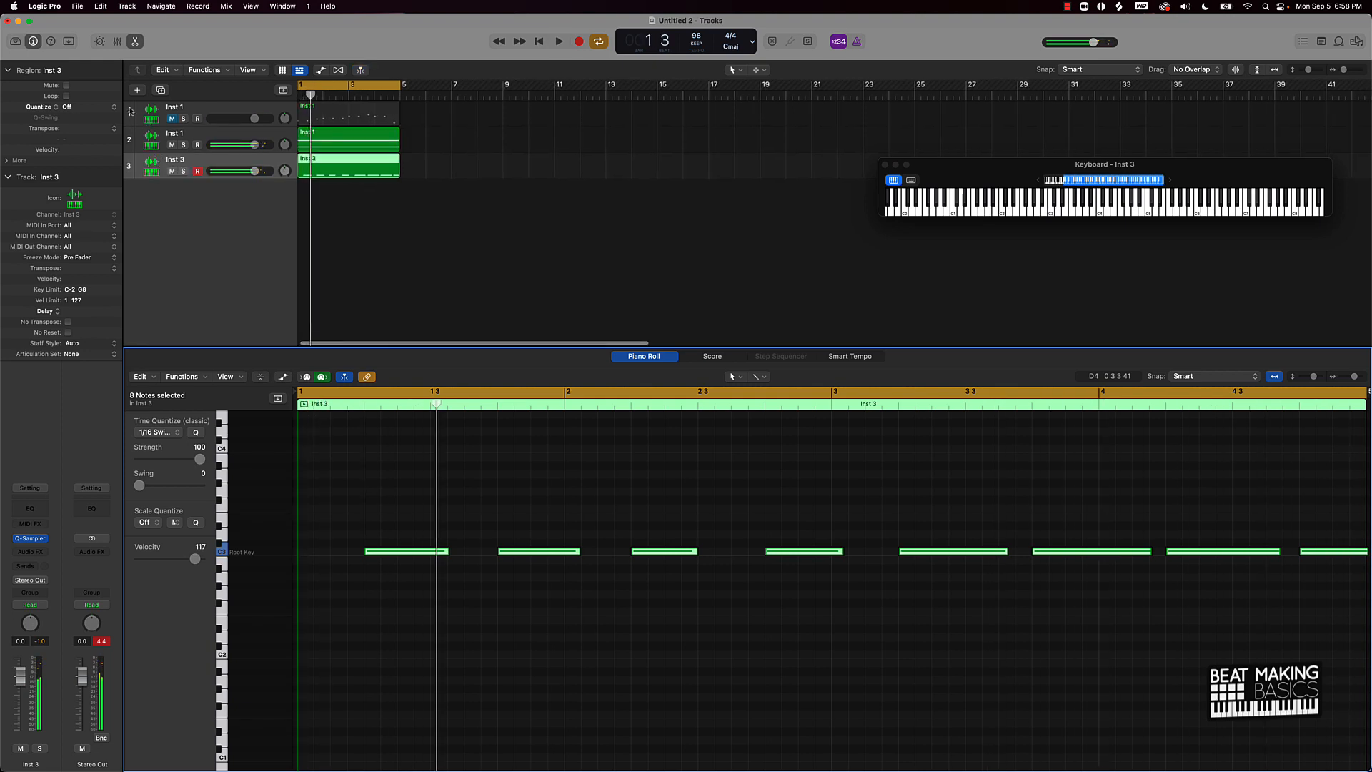
Step: Create a fourth software instrument track with Quick Sampler and set its sampler to One Shot mode
click(137, 90)
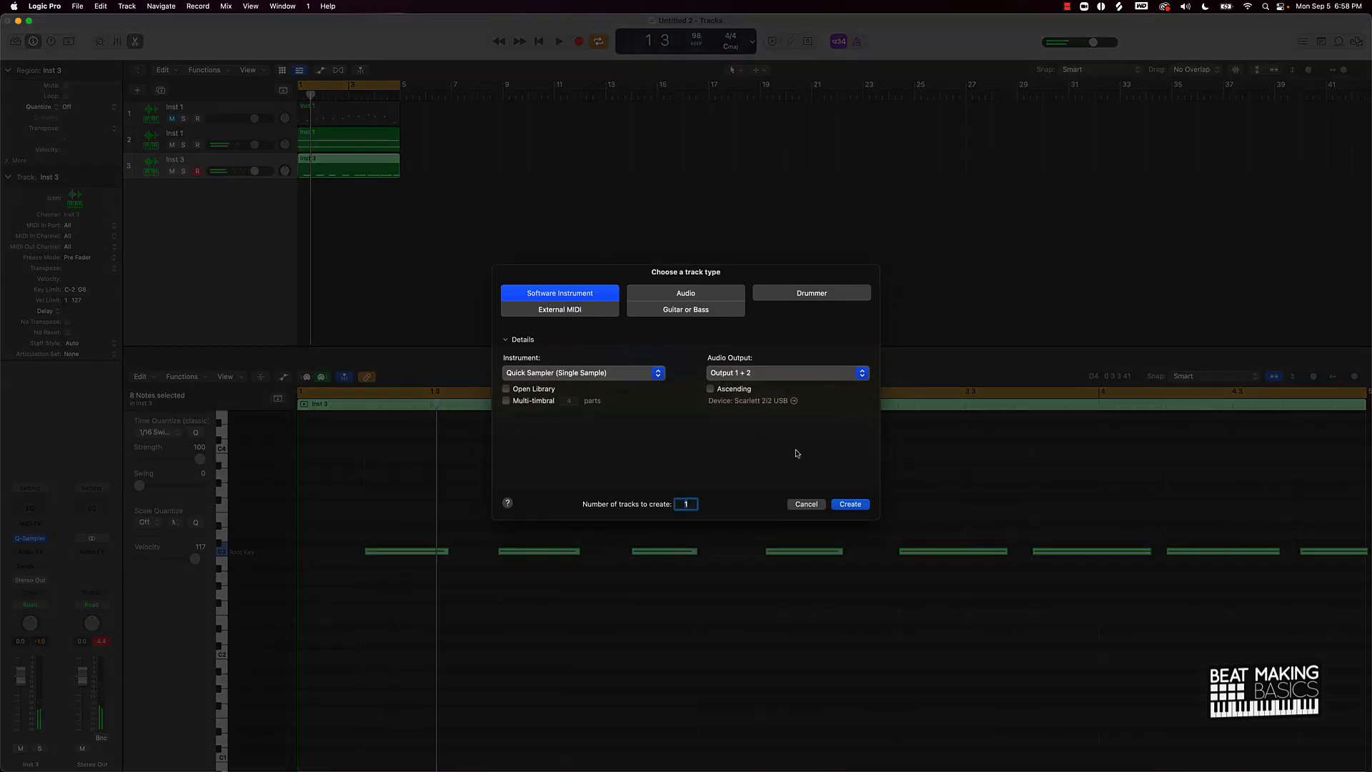
click(850, 505)
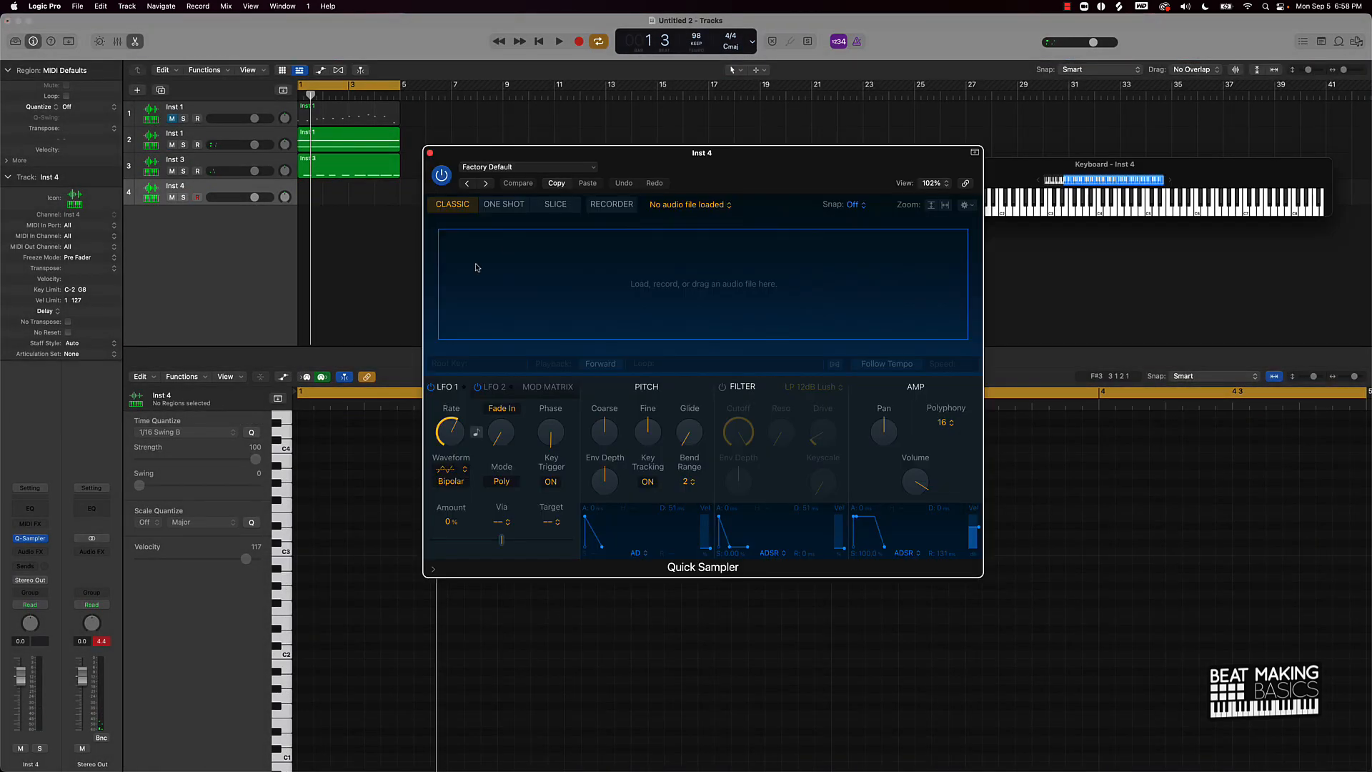
click(504, 205)
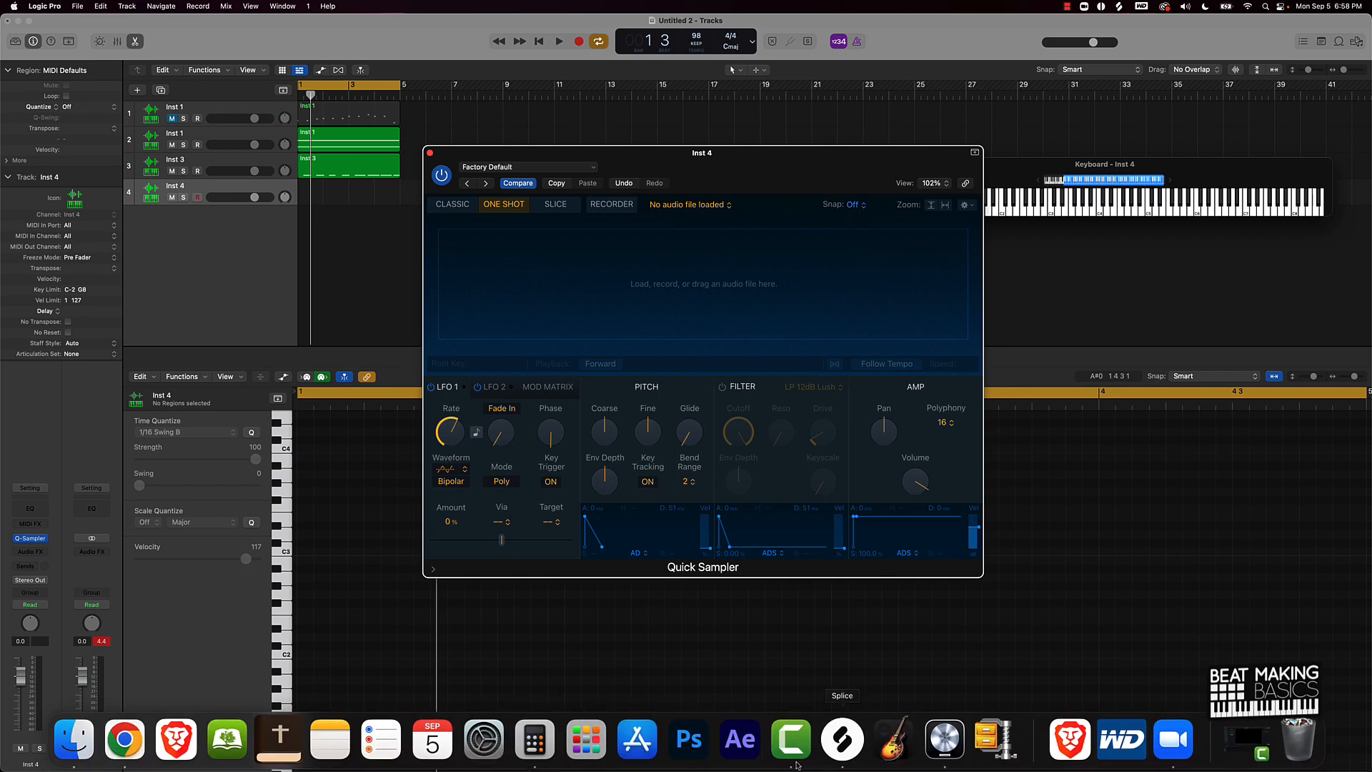
Step: Switch to Splice, add the kicks tag to the filter and audition kick samples including LBN_kick_satt and SL_OneShots_Weight_Kick
click(843, 747)
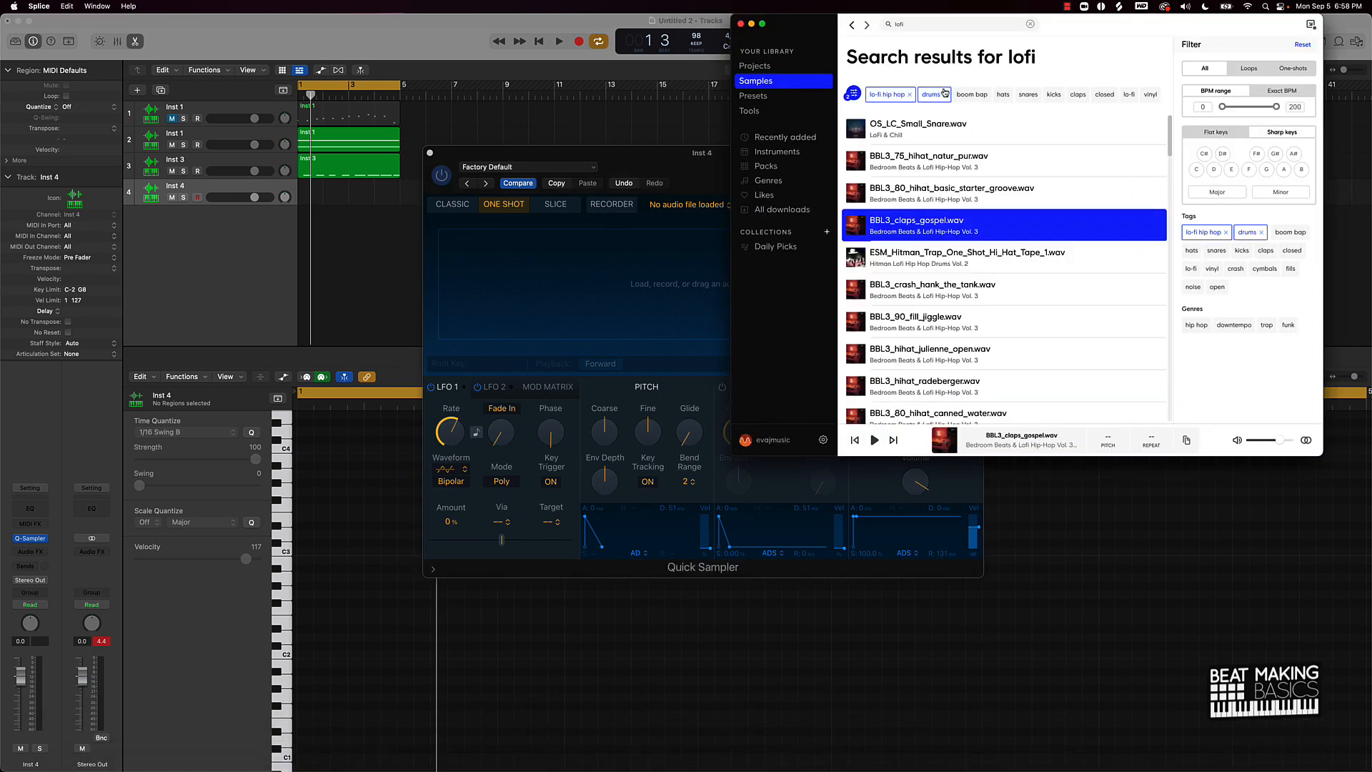
click(1053, 94)
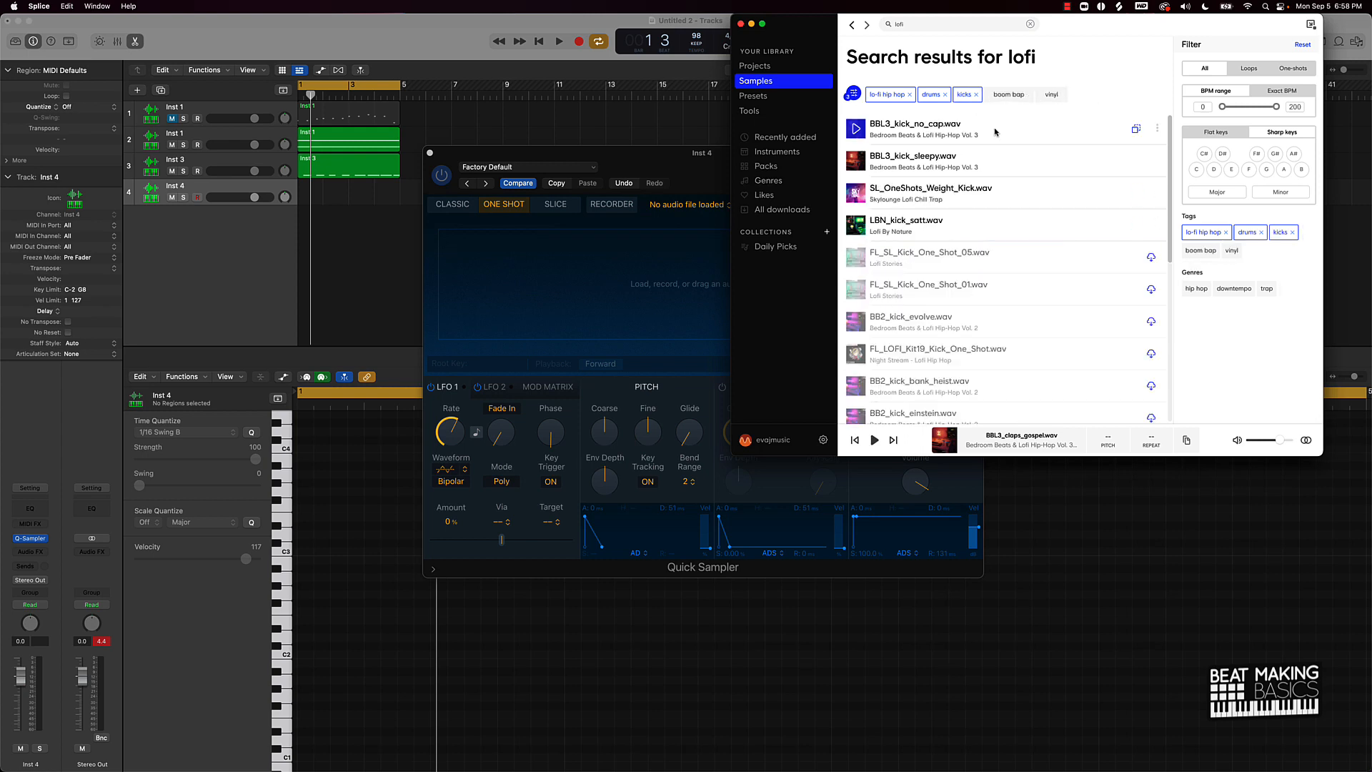
click(857, 225)
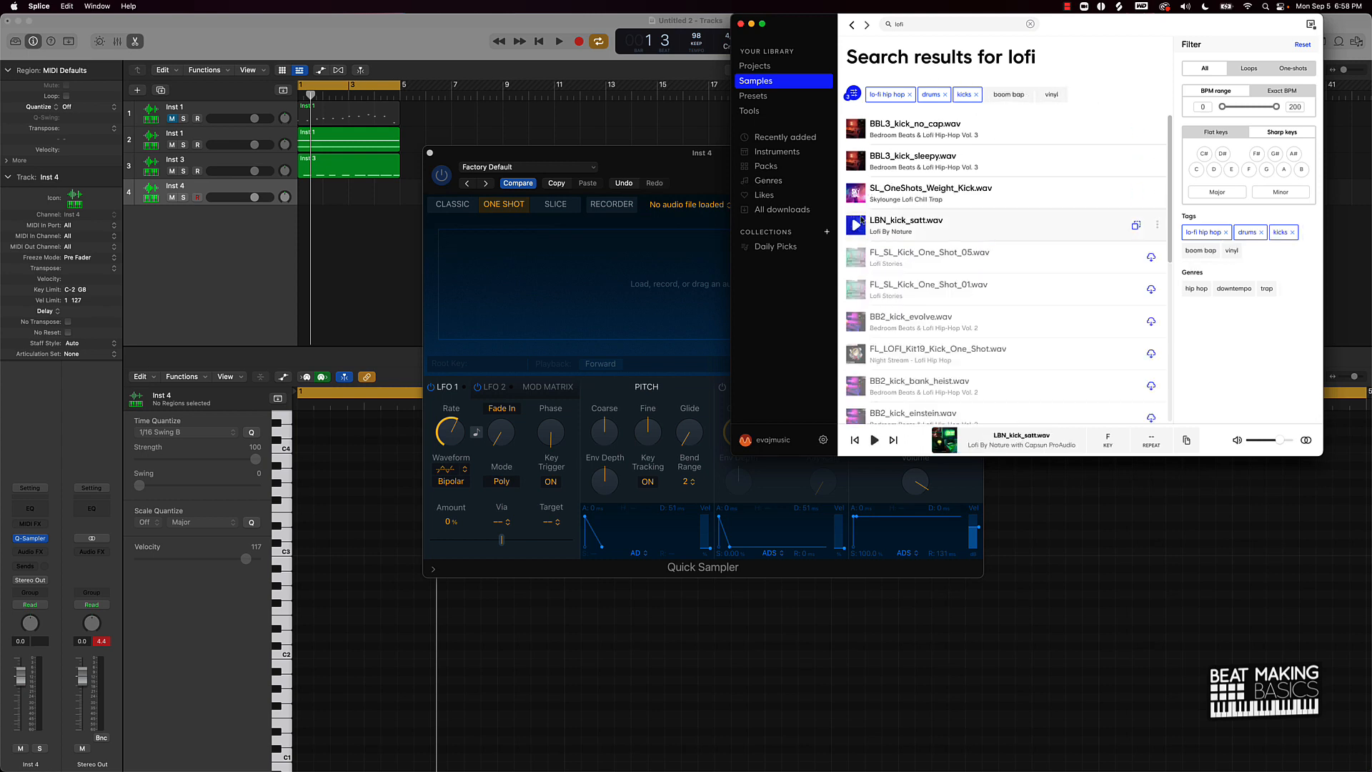
click(855, 193)
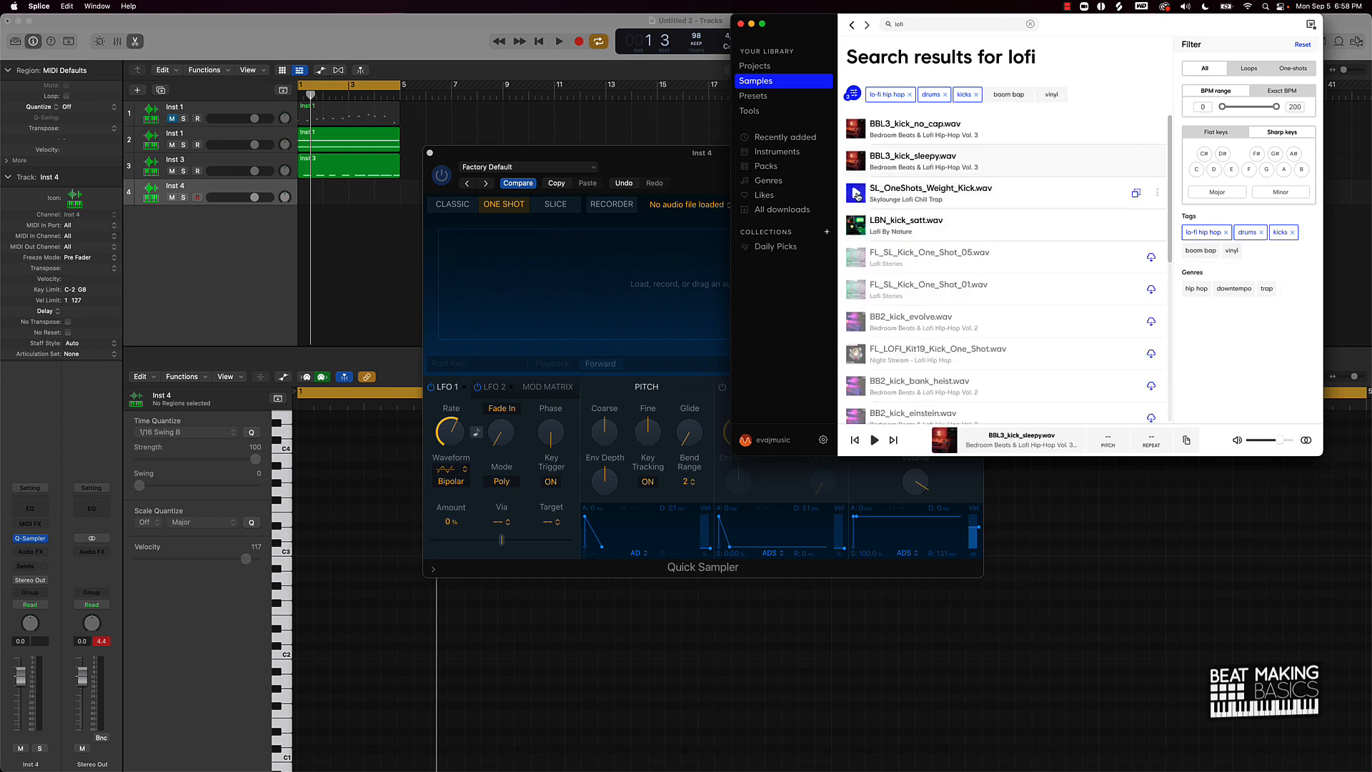
Step: Load SL_OneShots_Weight_Kick.wav into the fourth track's Quick Sampler and move the sampler window clear of the tracks in Logic Pro
drag(1011, 189, 558, 252)
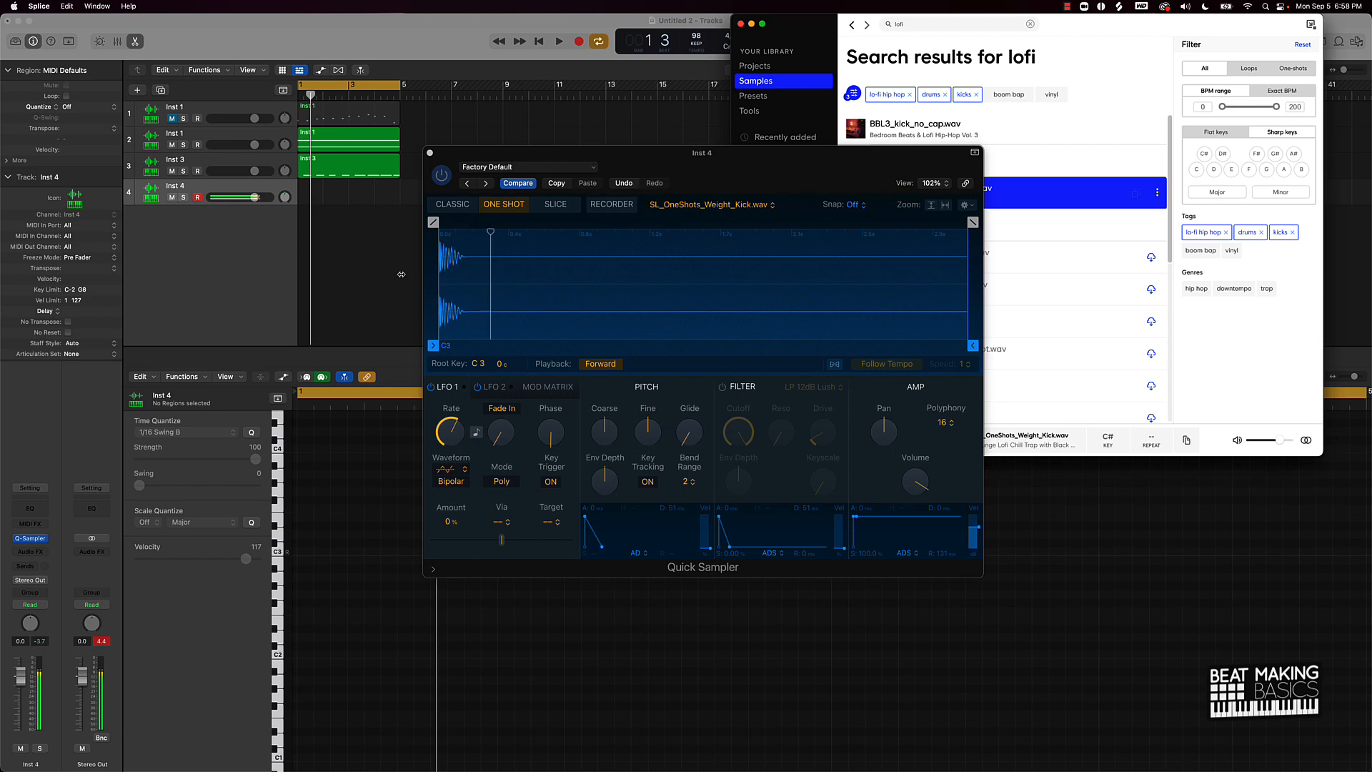
scroll(393, 275, right, 1)
click(392, 276)
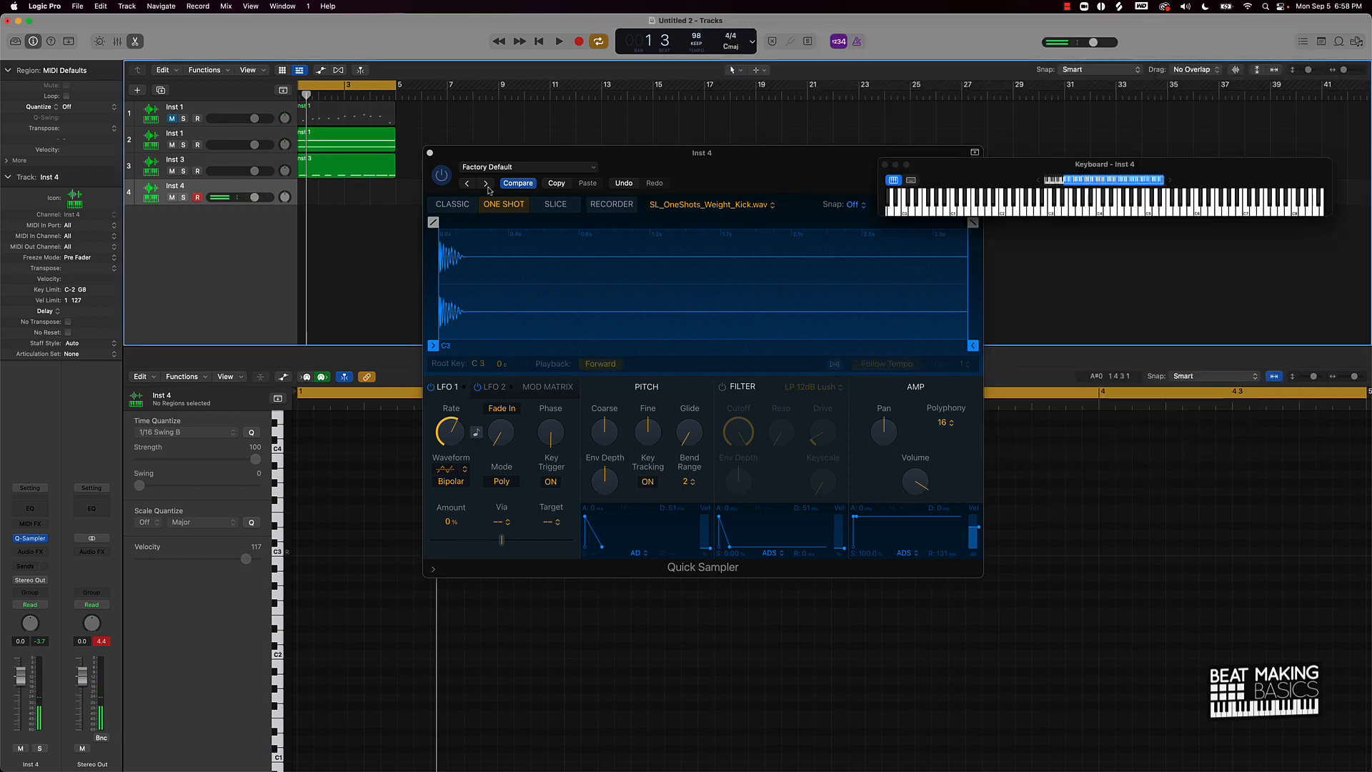
drag(775, 164, 1028, 270)
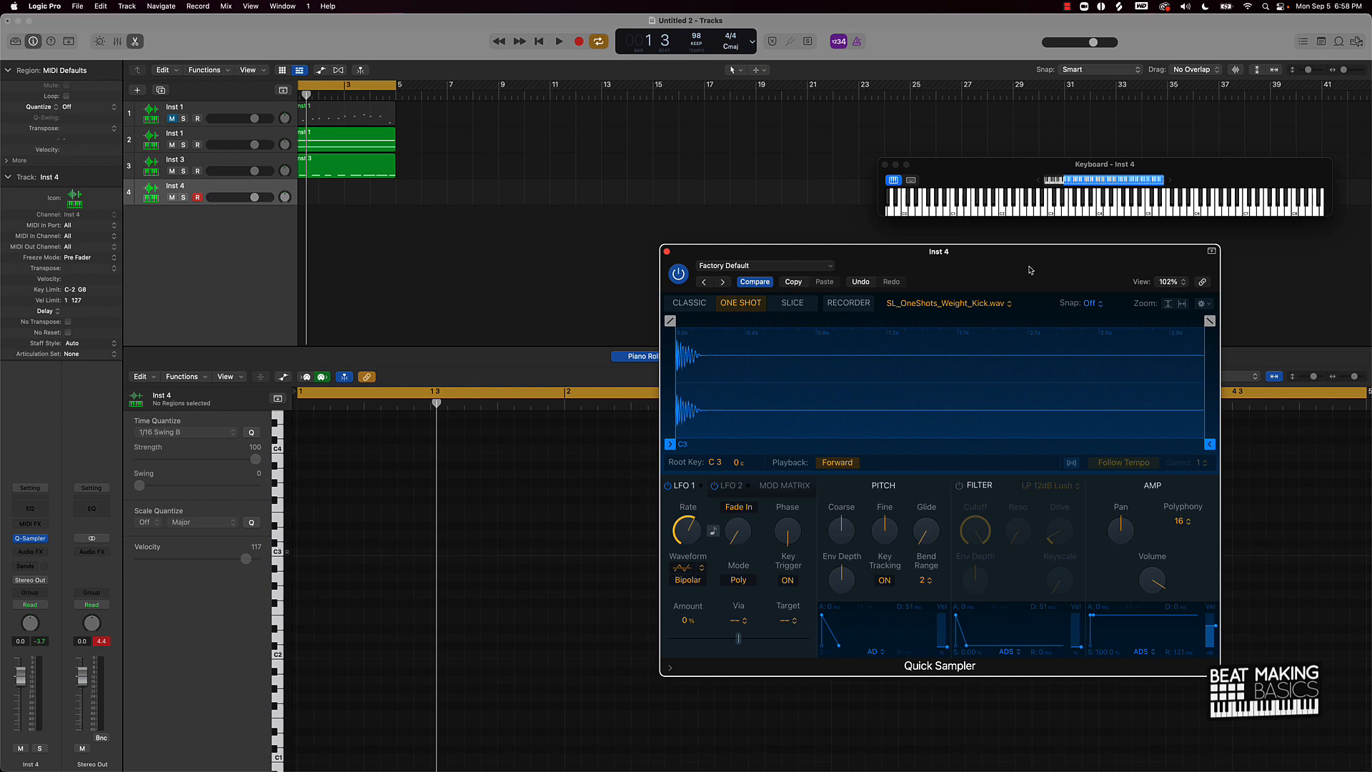
Step: Record a four-bar kick pattern on C3 on the fourth track and raise the track's volume to +5.7 dB
key(space)
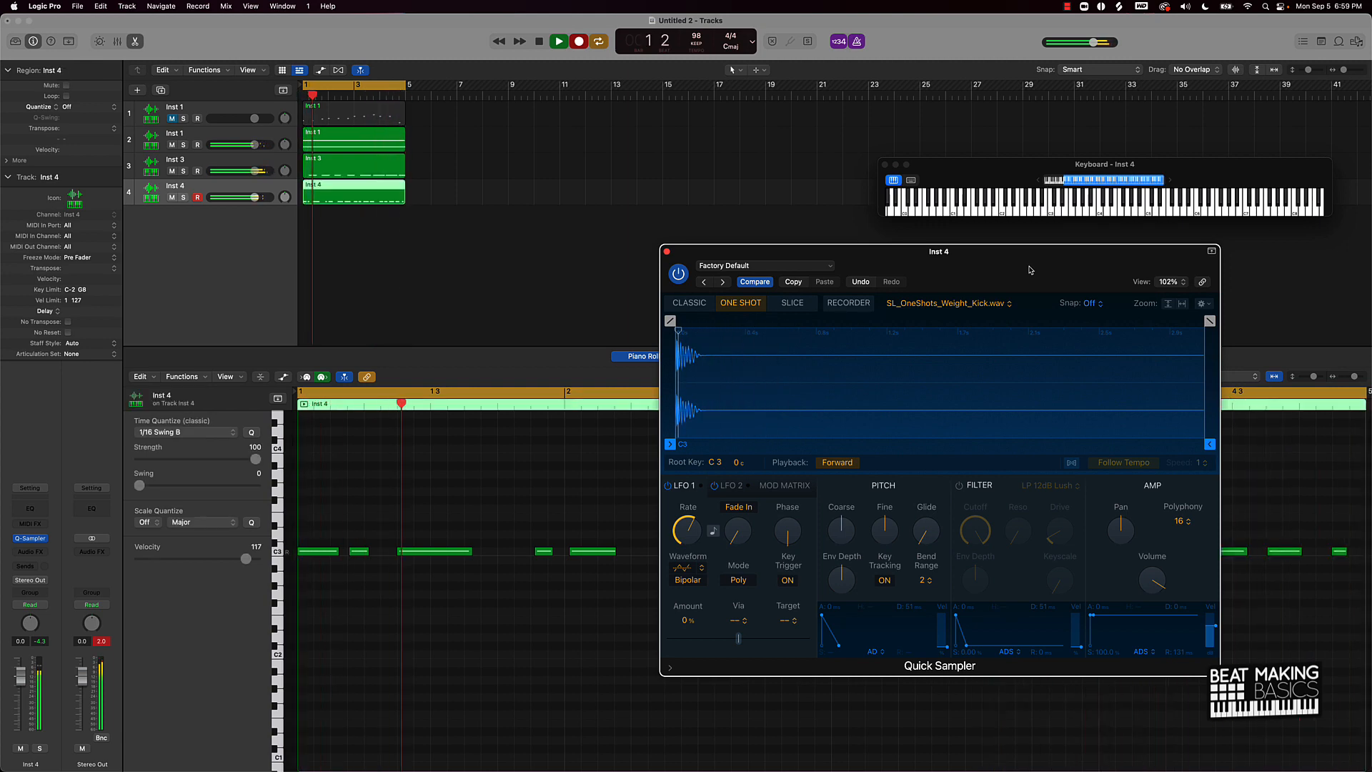
key(space)
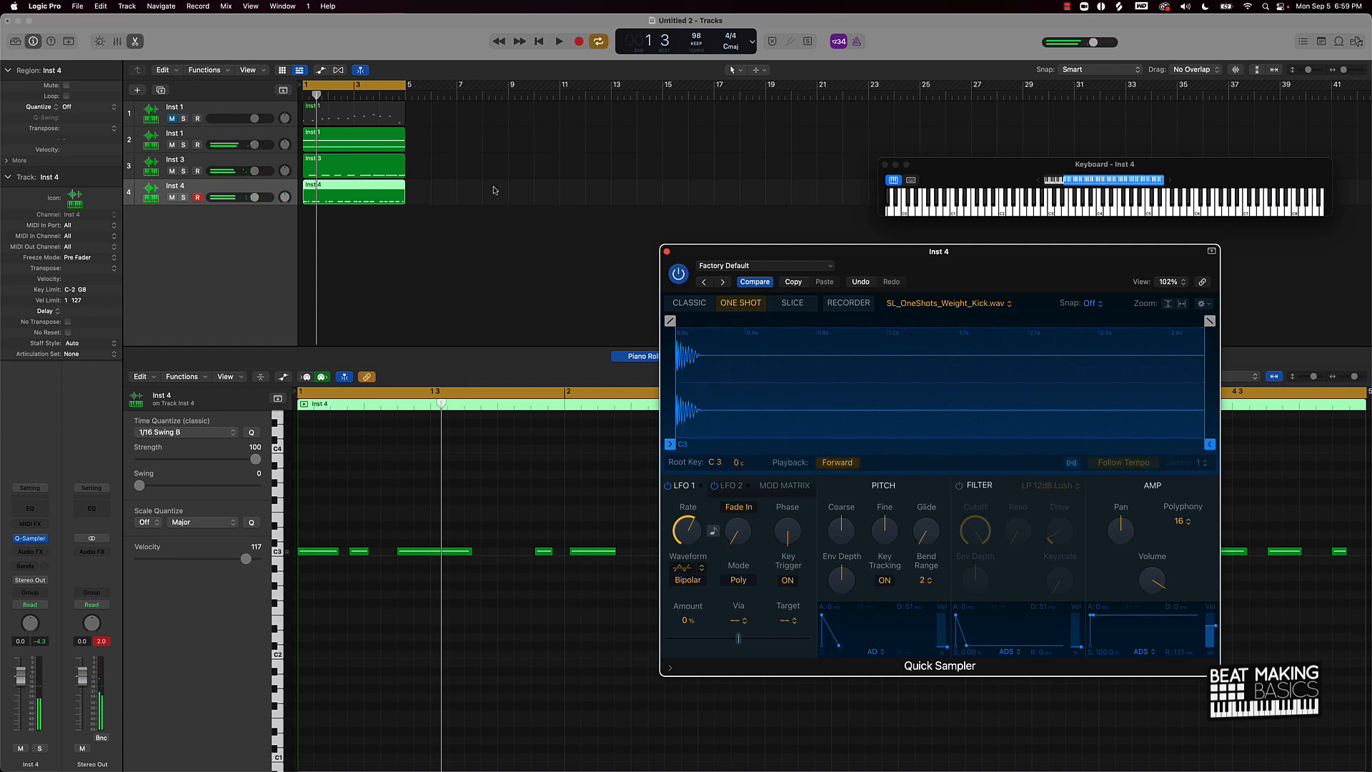
click(307, 199)
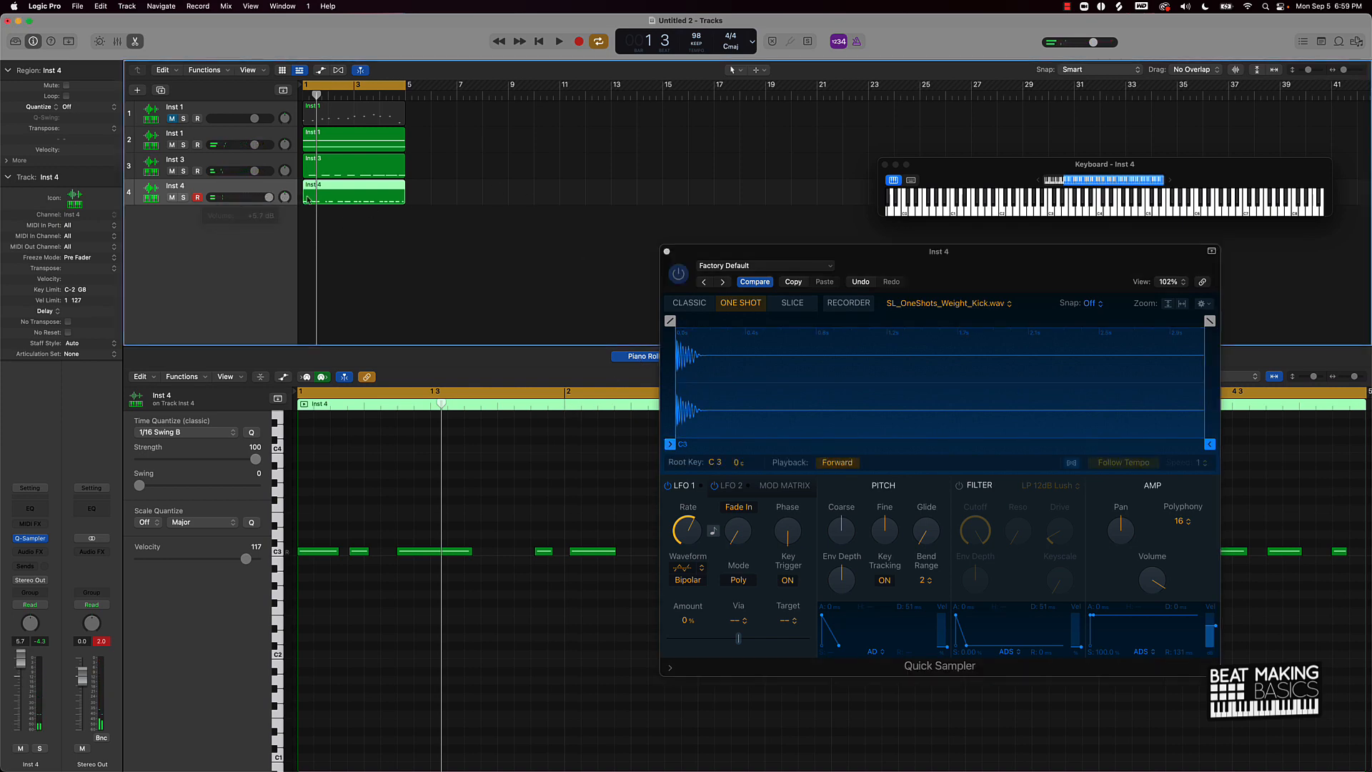
Step: Switch back to Splice and audition the BBL3_kick_sleepy and BBL3_kick_no_cap samples
drag(912, 258, 619, 183)
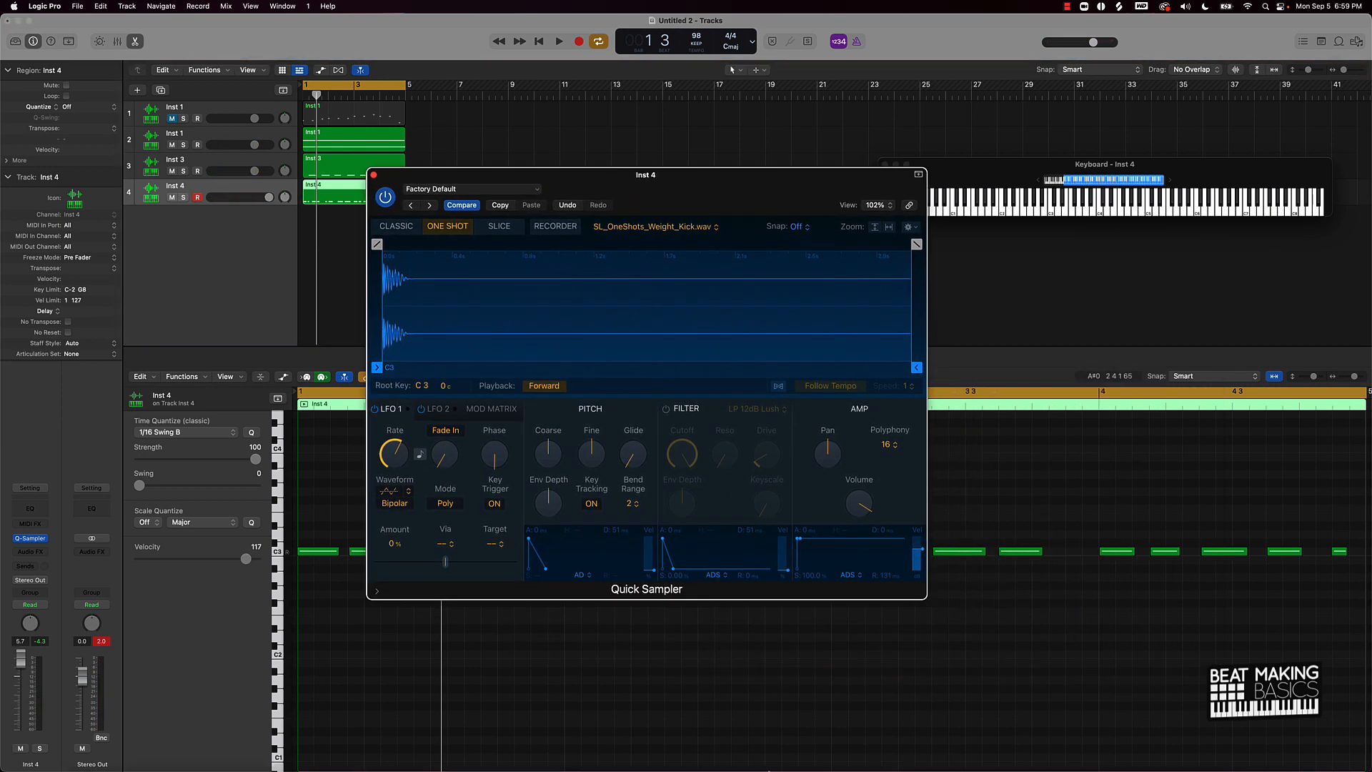
click(837, 743)
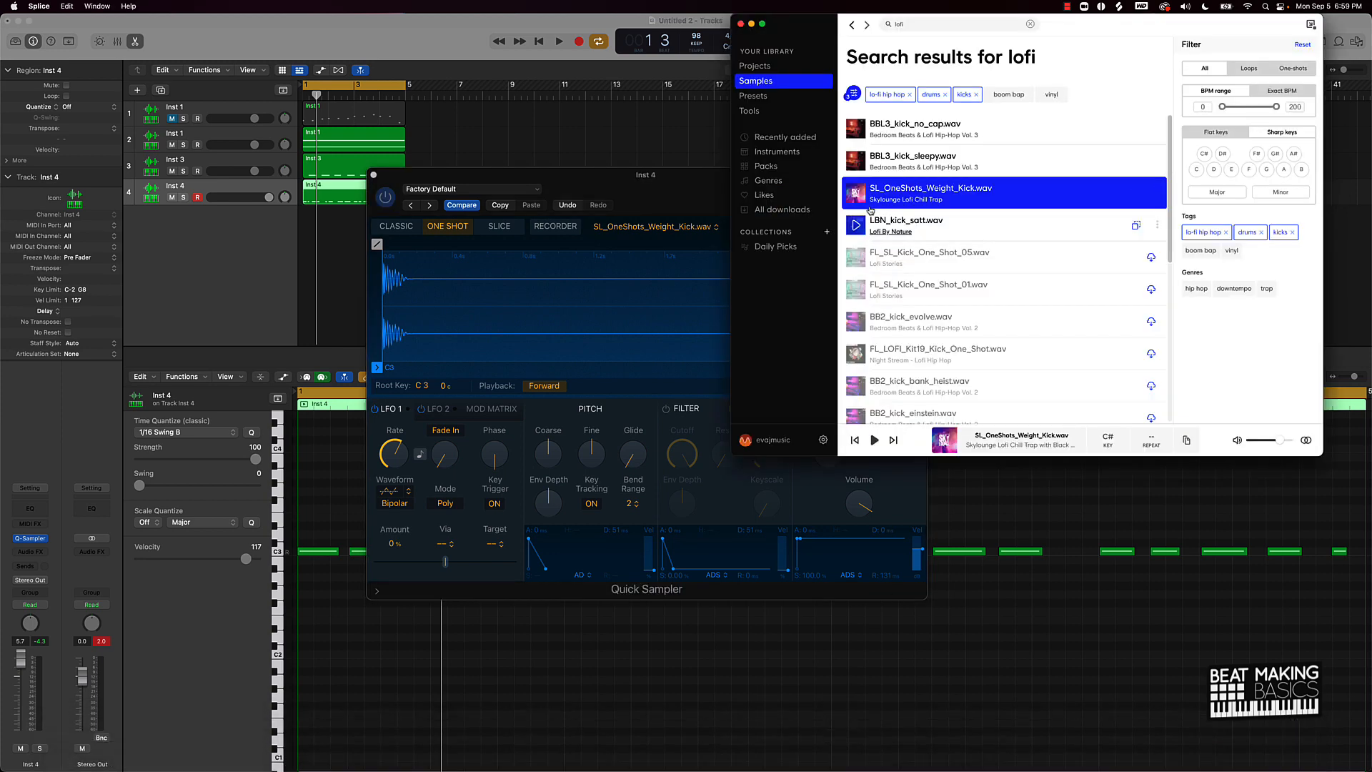
click(855, 163)
click(855, 127)
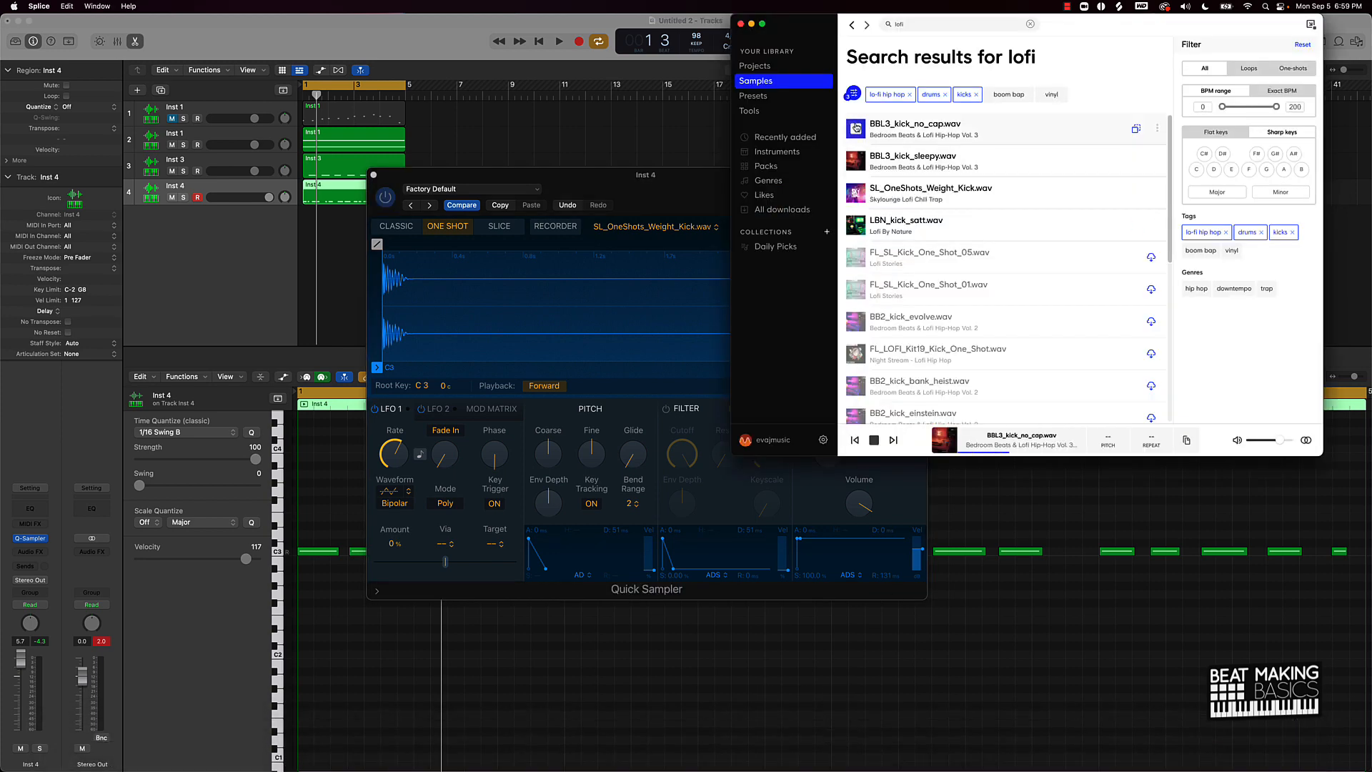
Step: Audition and download FL_SL_Kick_One_Shot_05.wav, then load it into the fourth track's Quick Sampler in place of the current kick
click(856, 258)
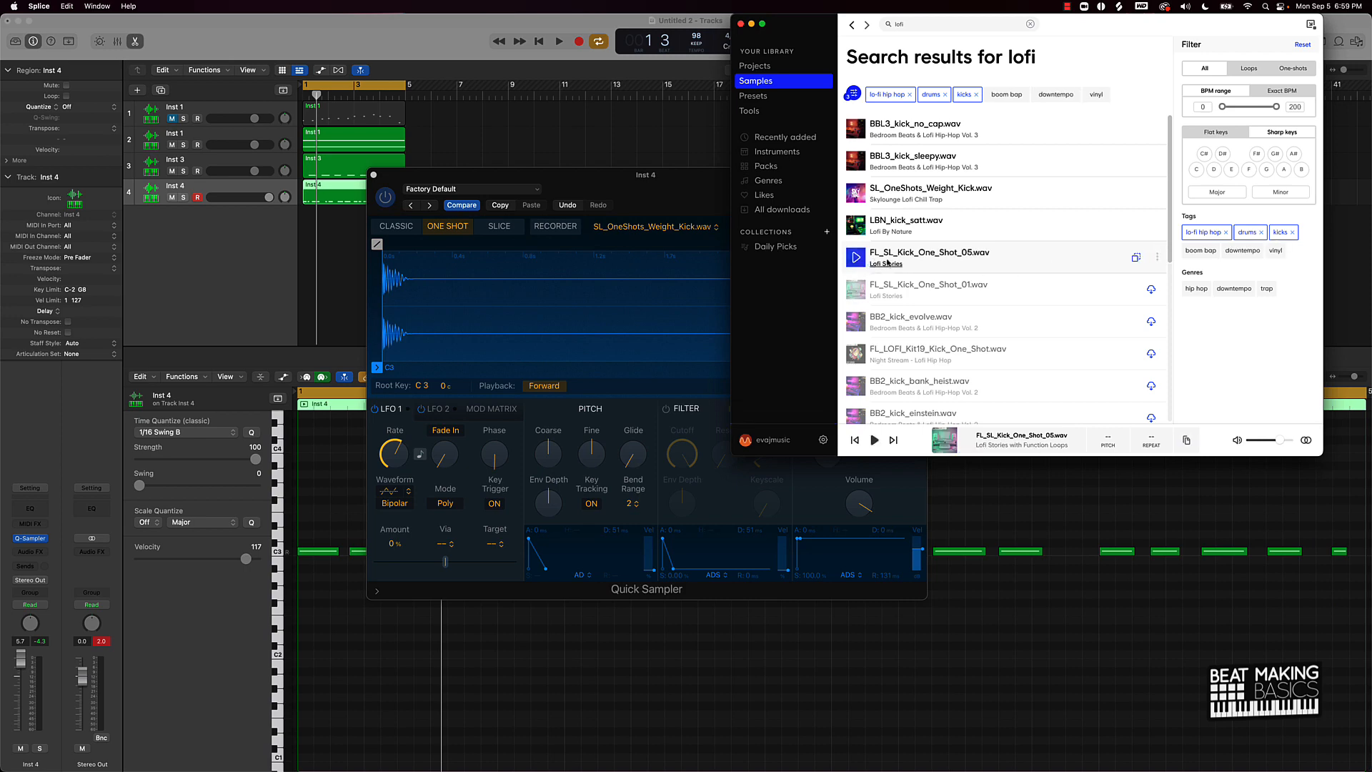
drag(1135, 259, 516, 295)
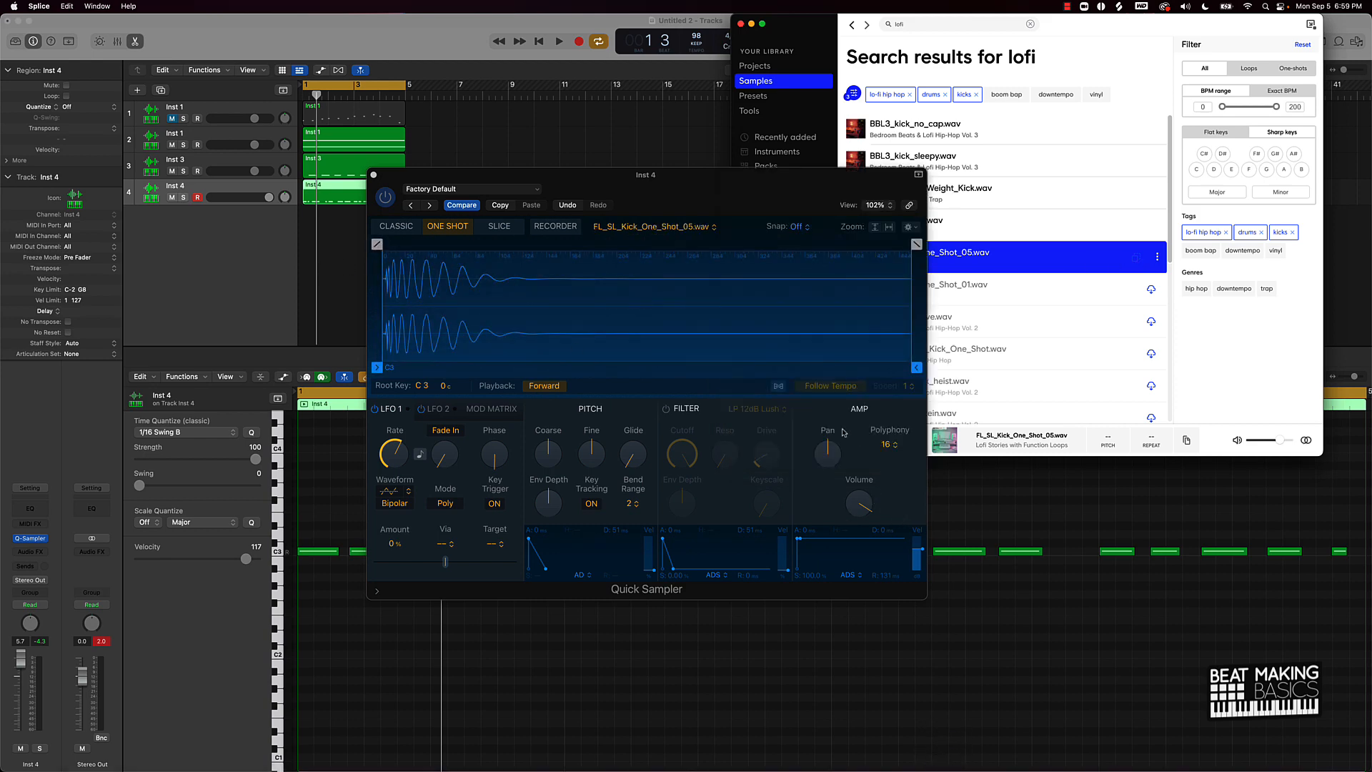
click(890, 409)
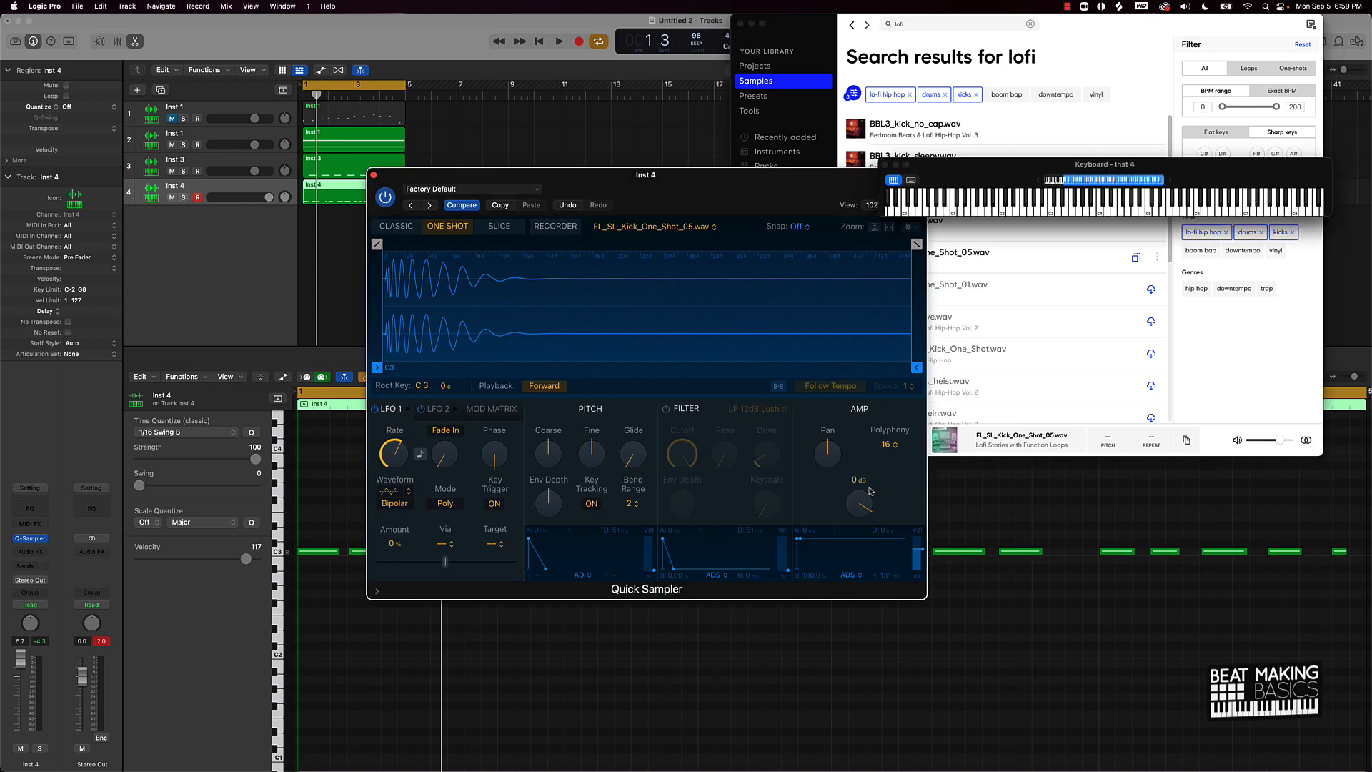
Step: Set the kick's Quick Sampler volume to +3 dB, reset the track fader to 0.0 dB and close the sampler
drag(862, 506, 864, 498)
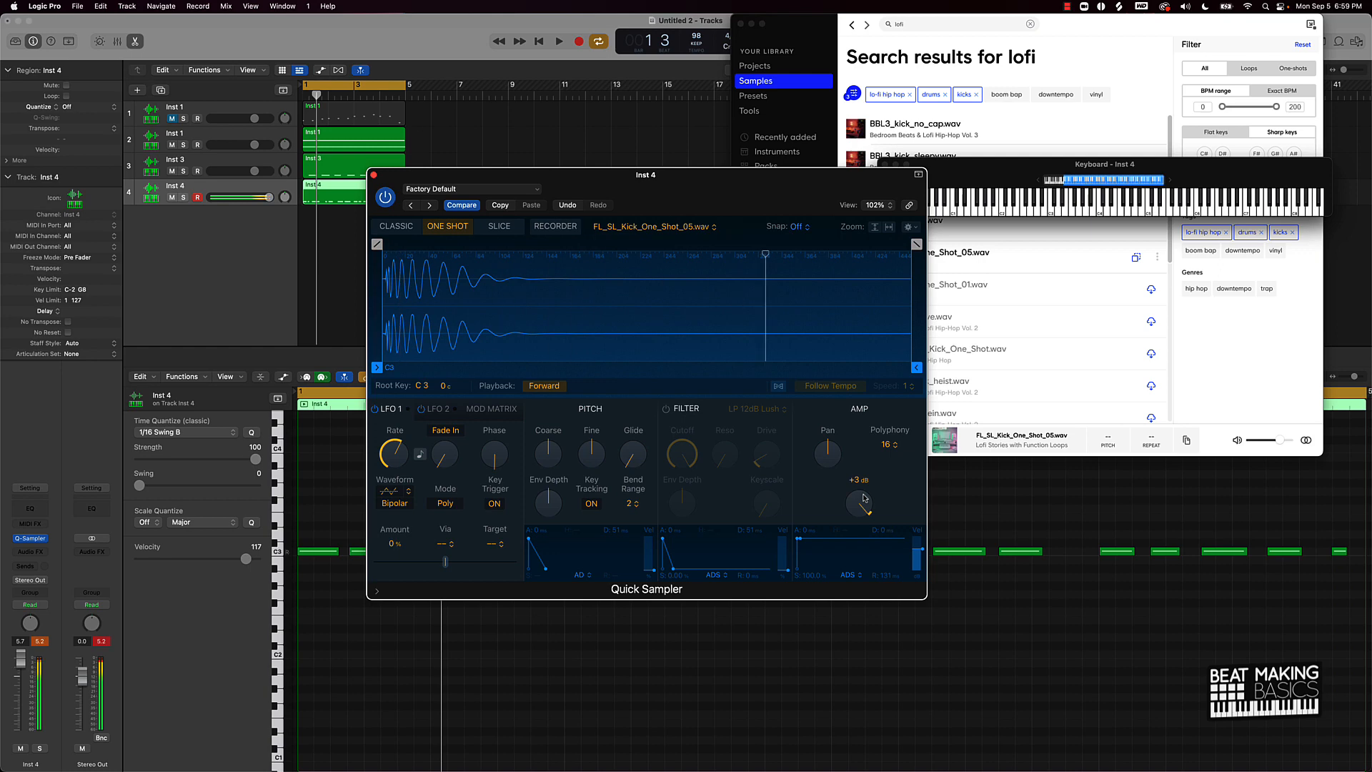
alt+click(30, 661)
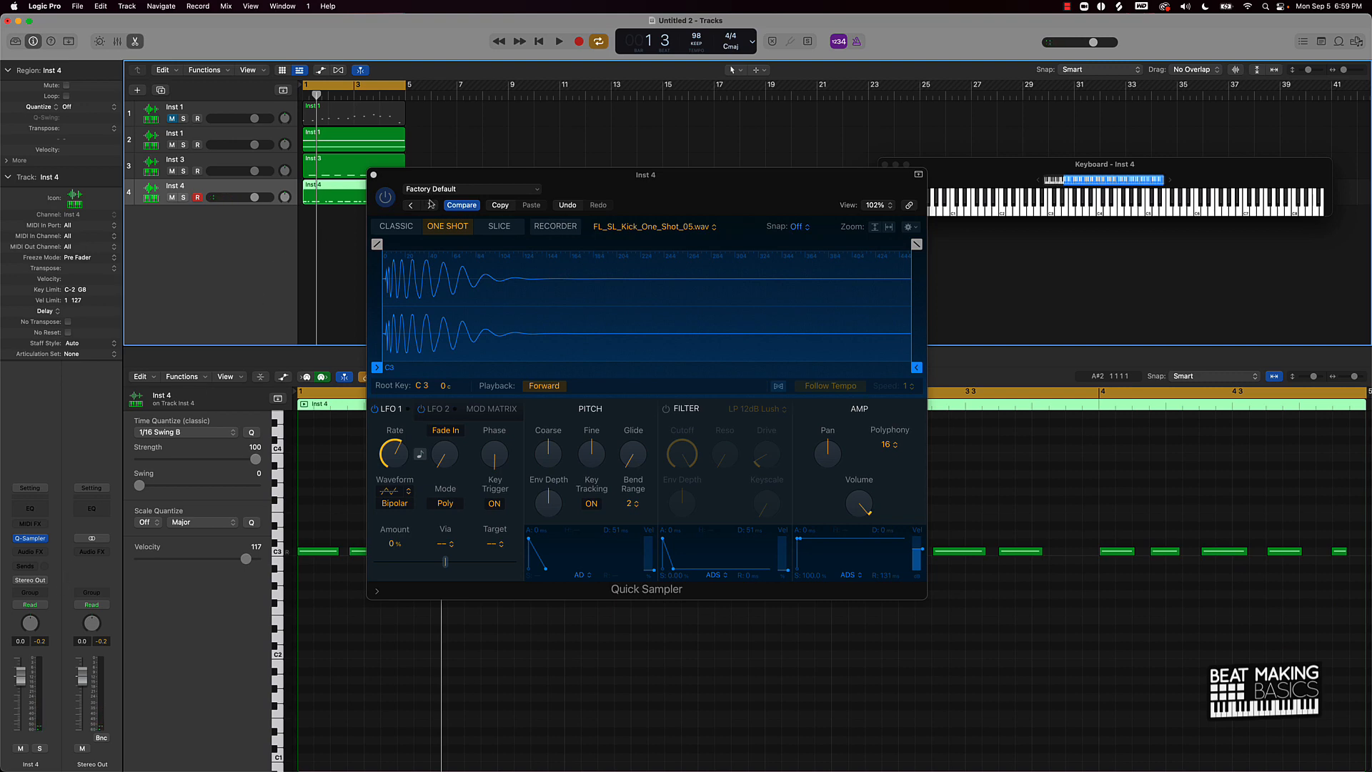
click(372, 172)
Step: Play the beat and quantize all notes of the kick region to 1/16 Swing B
key(space)
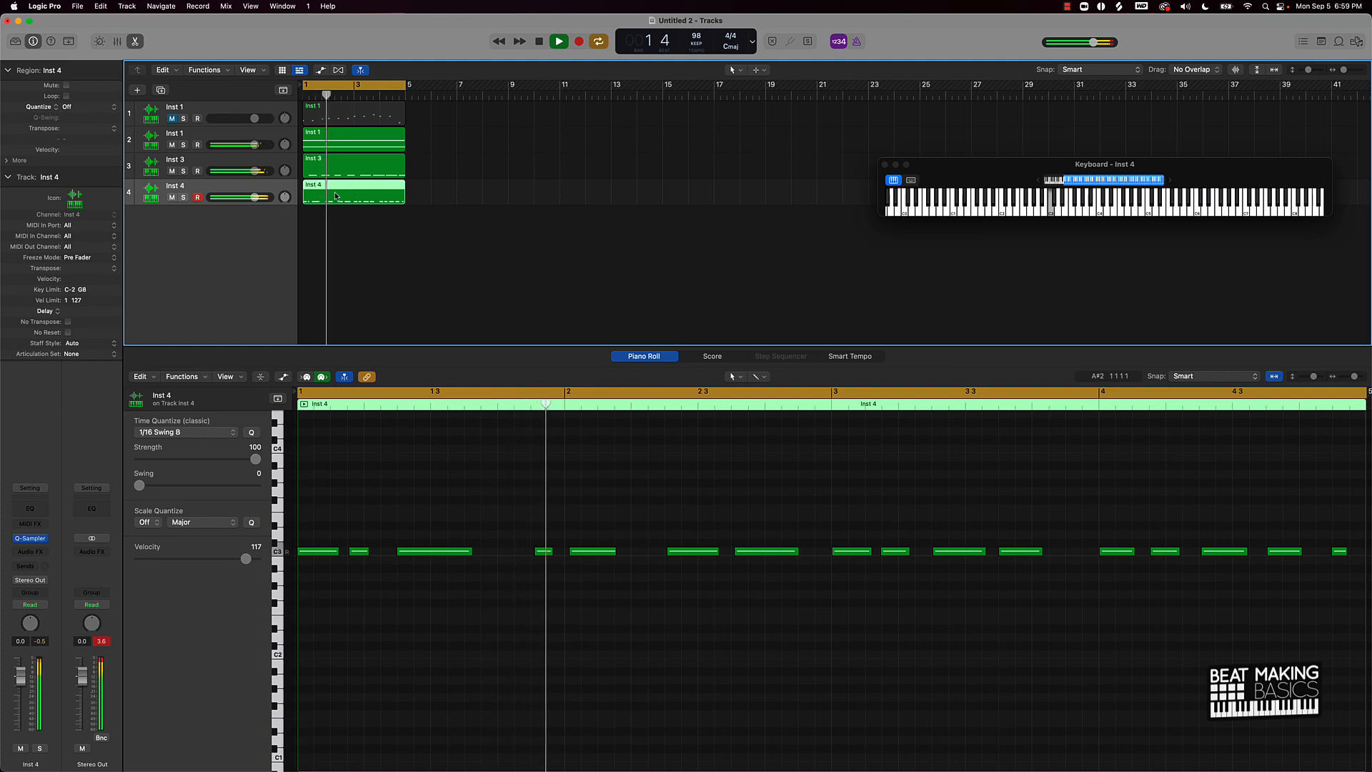
key(super+a)
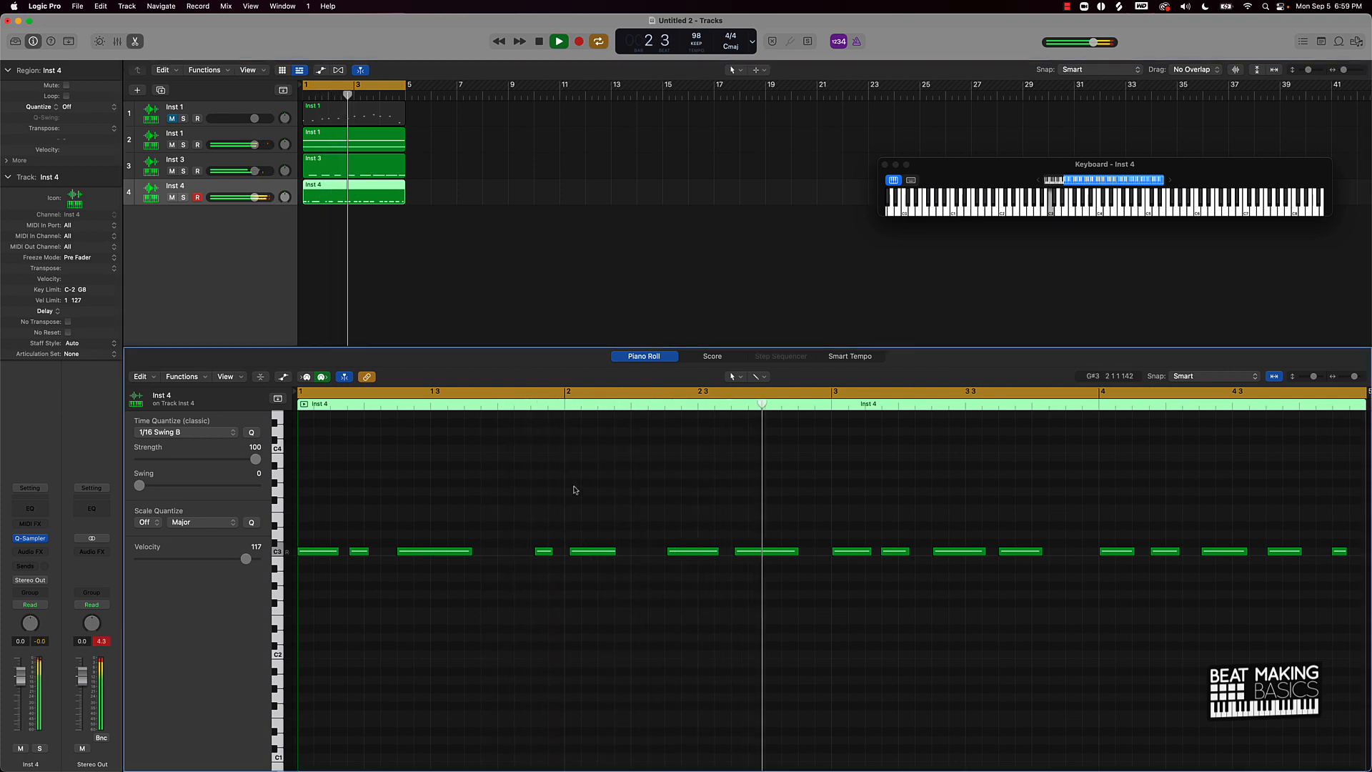
click(196, 432)
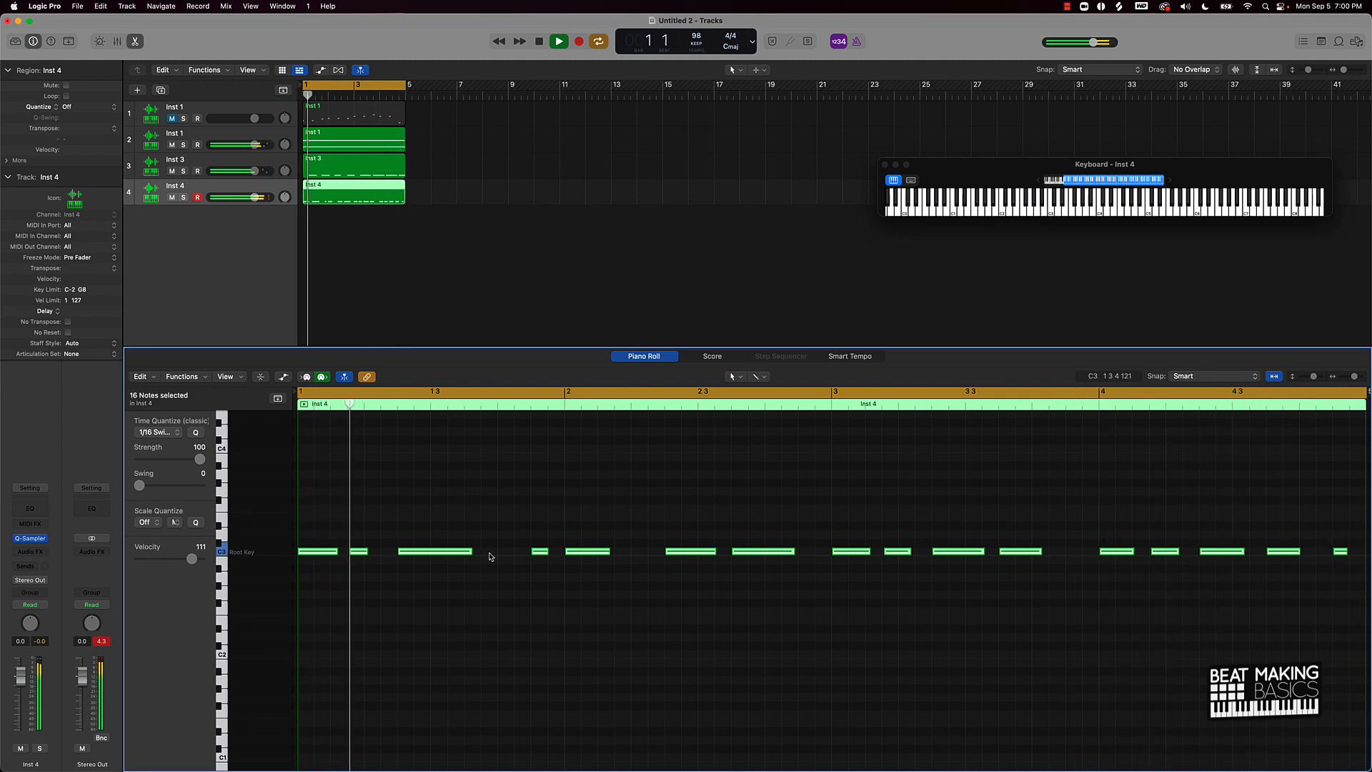
Step: Mute the second track, unmute and select the first track, and play it with the clap and kick tracks
click(177, 171)
key(space)
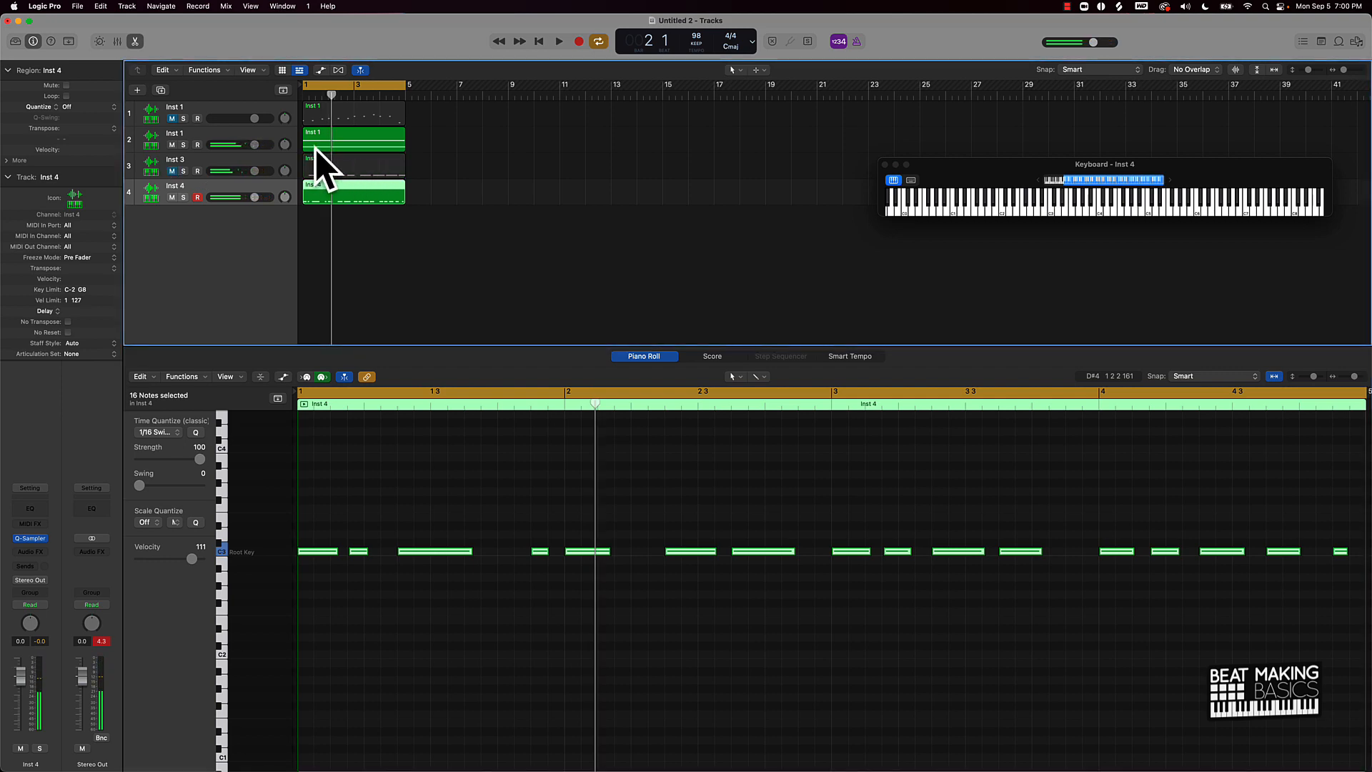
click(172, 172)
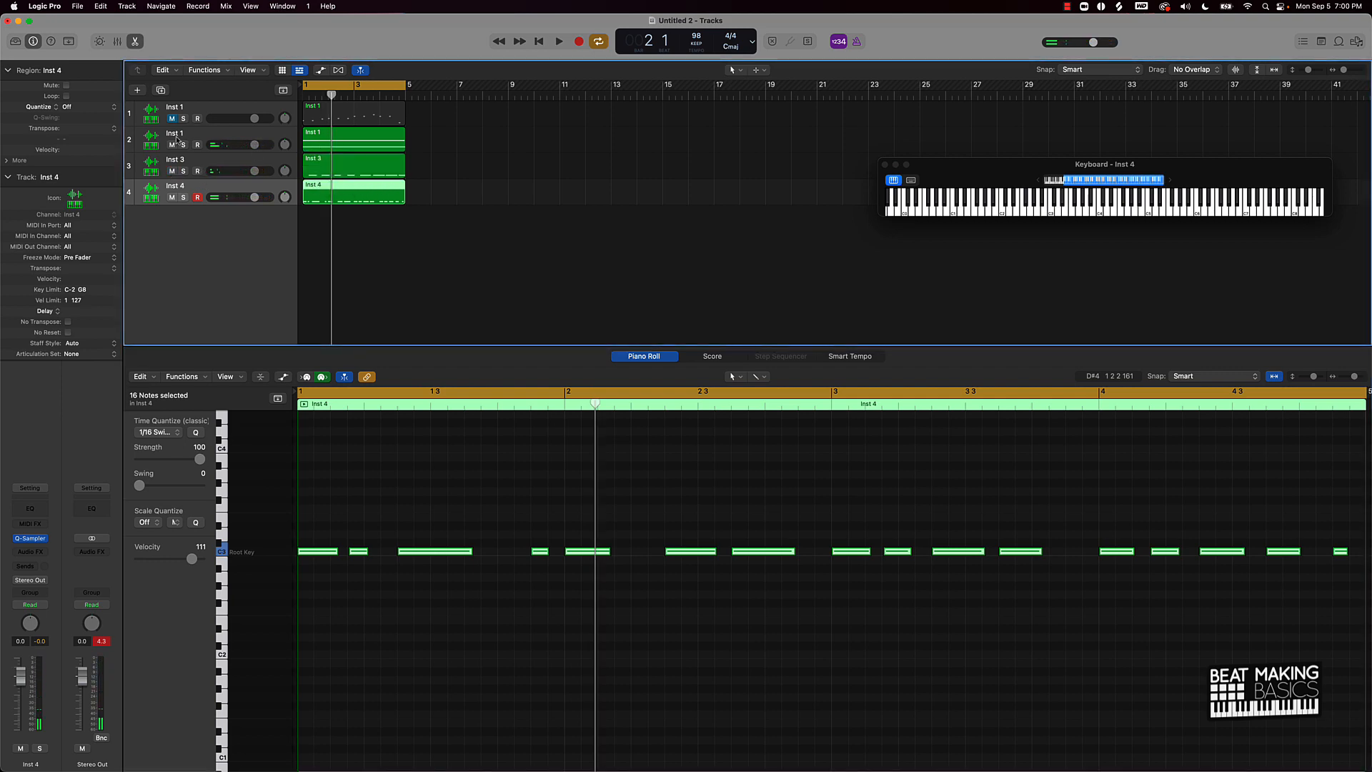
click(172, 145)
click(172, 119)
click(178, 109)
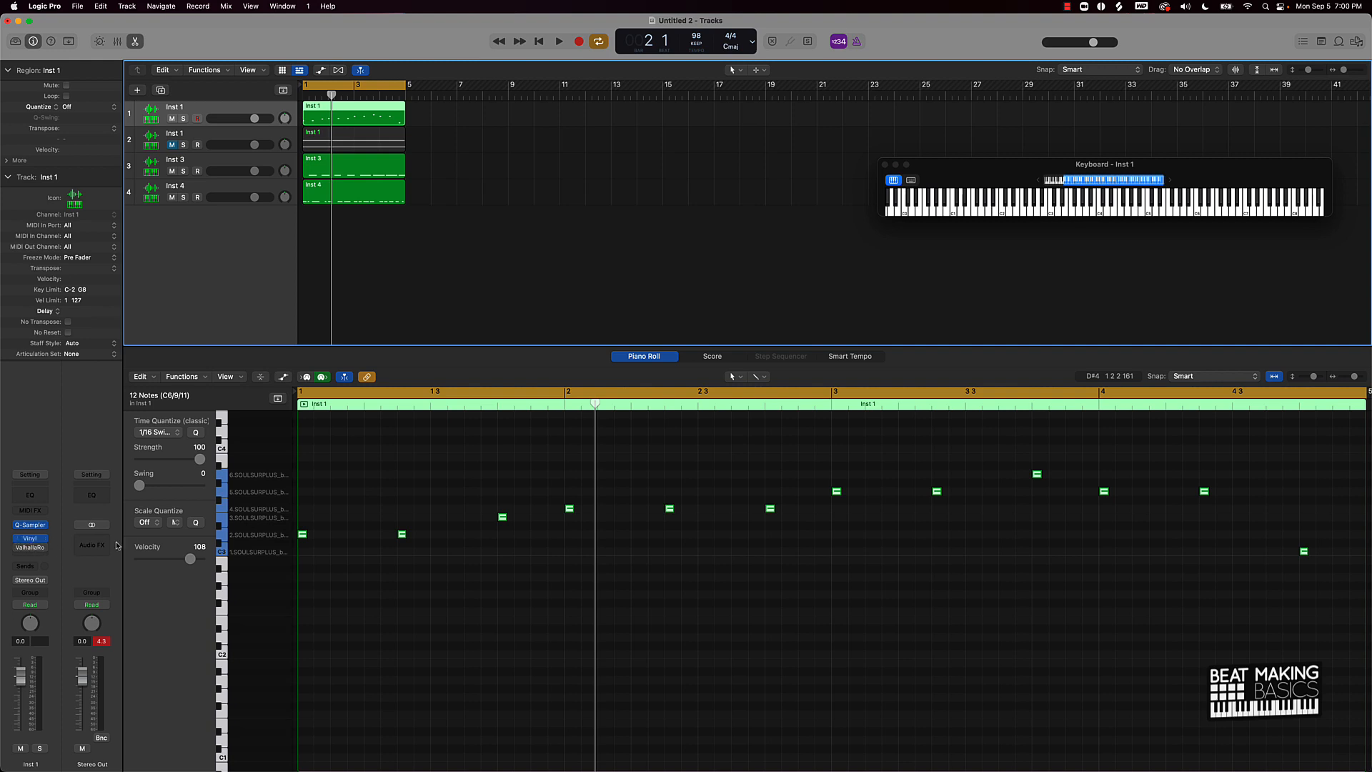
key(space)
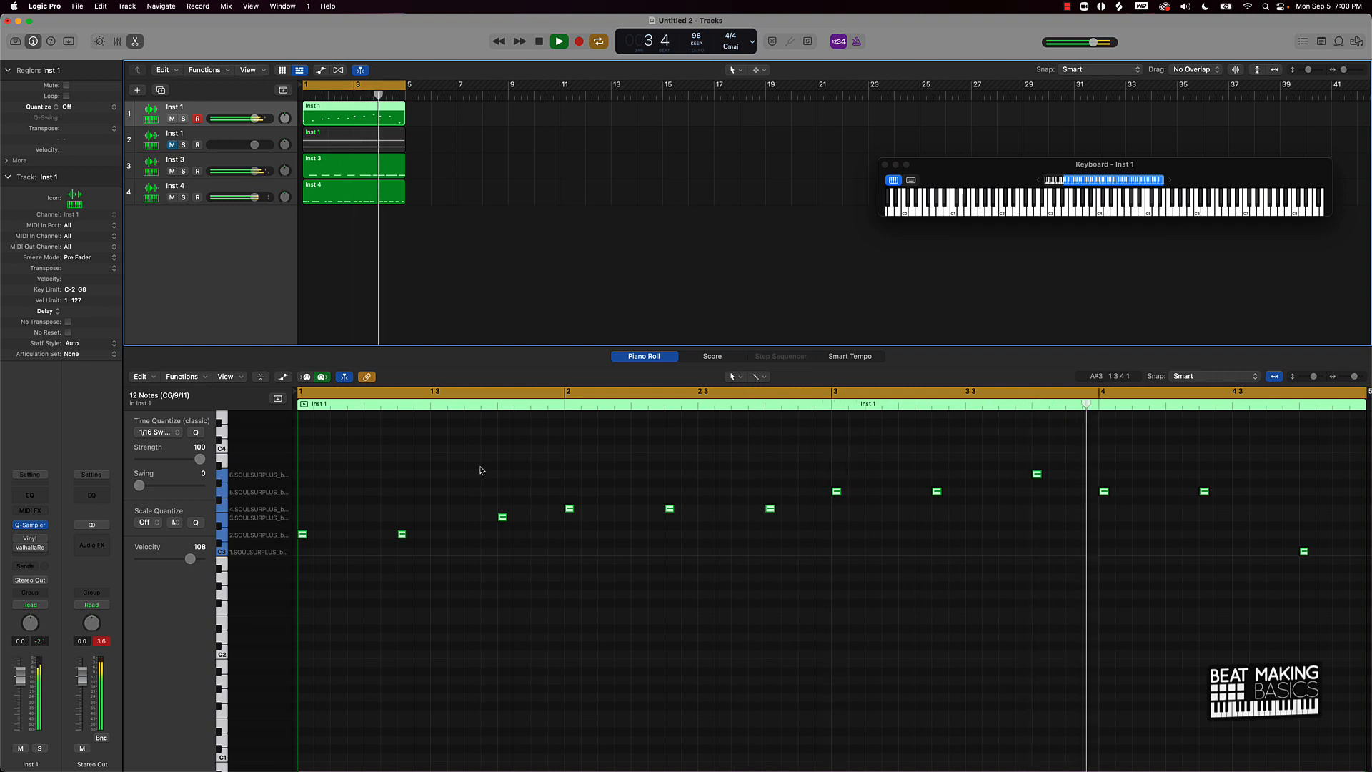
Step: Stop playback, turn the first track's region into a new Quick Sampler track below the others, and mute the first track
key(space)
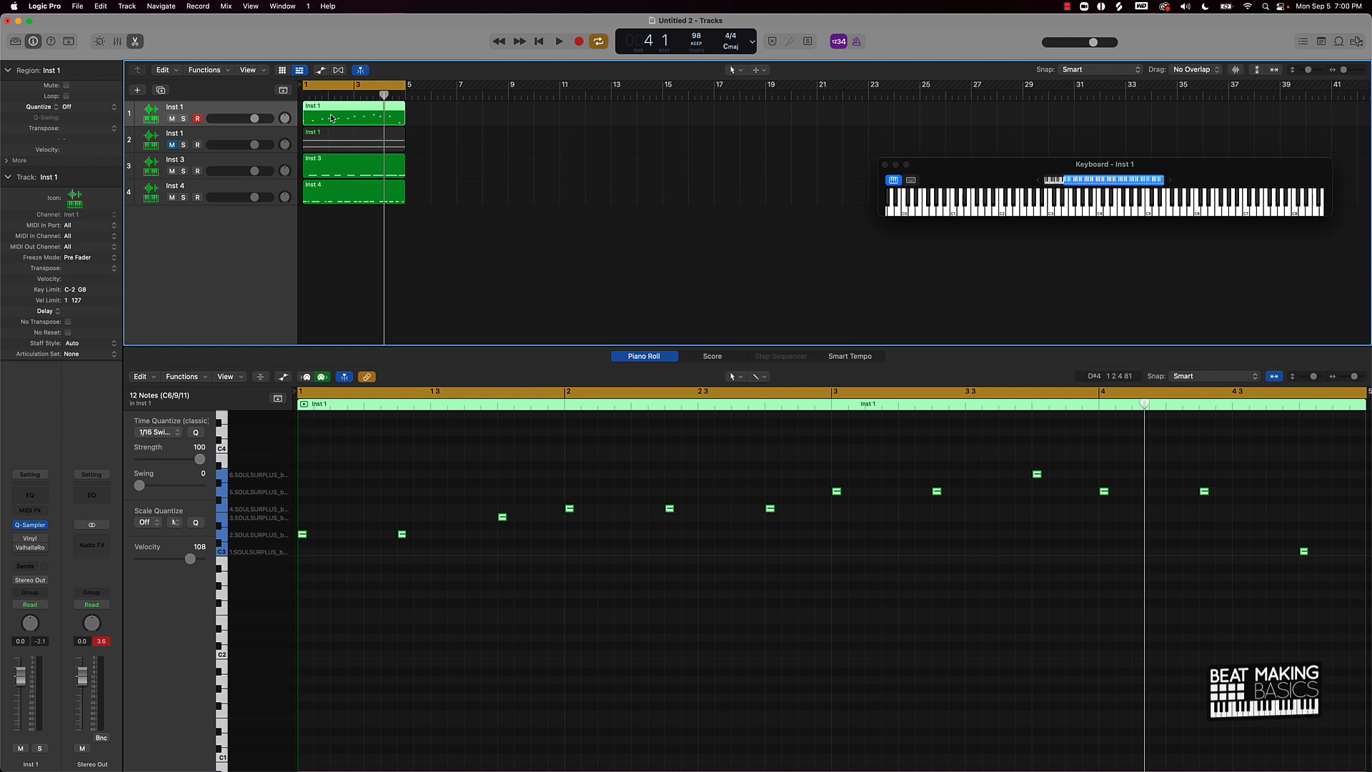
scroll(331, 117, down, 1)
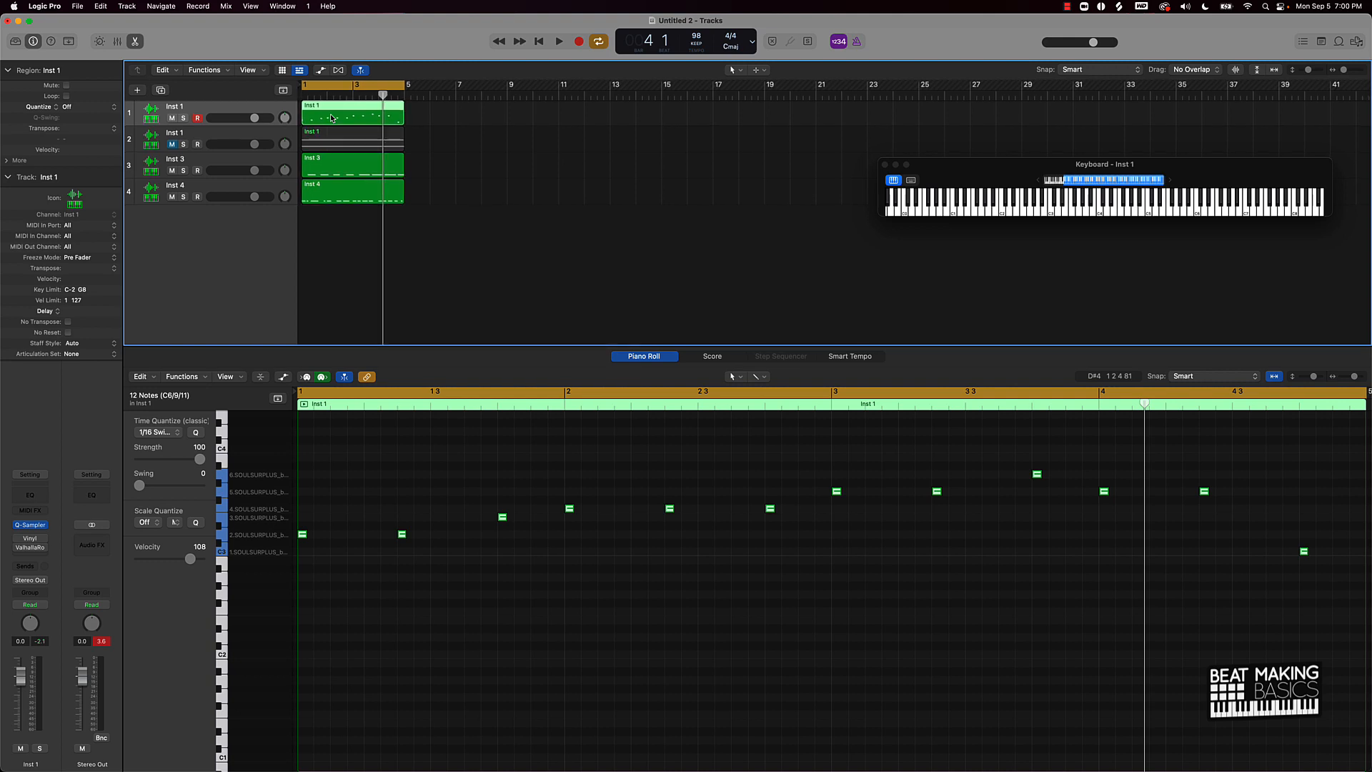
drag(330, 116, 230, 233)
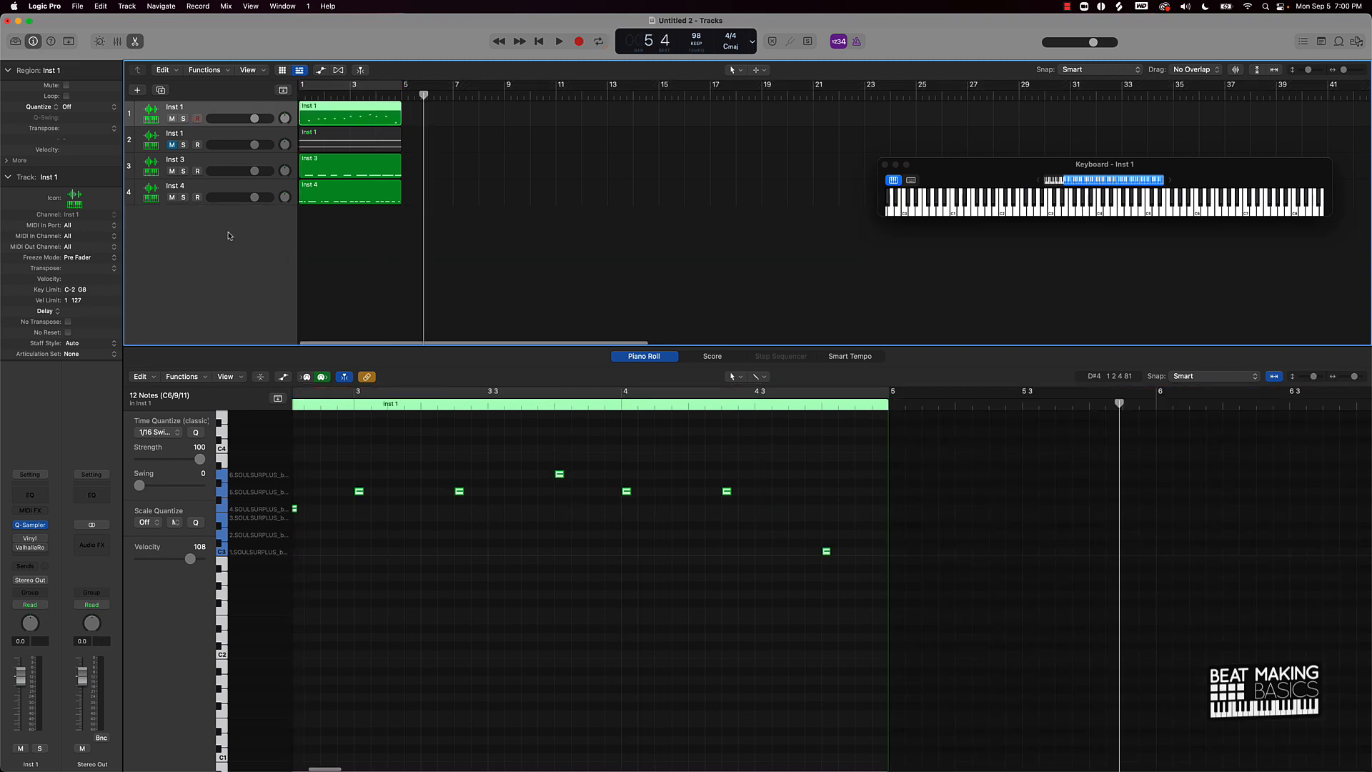
click(166, 119)
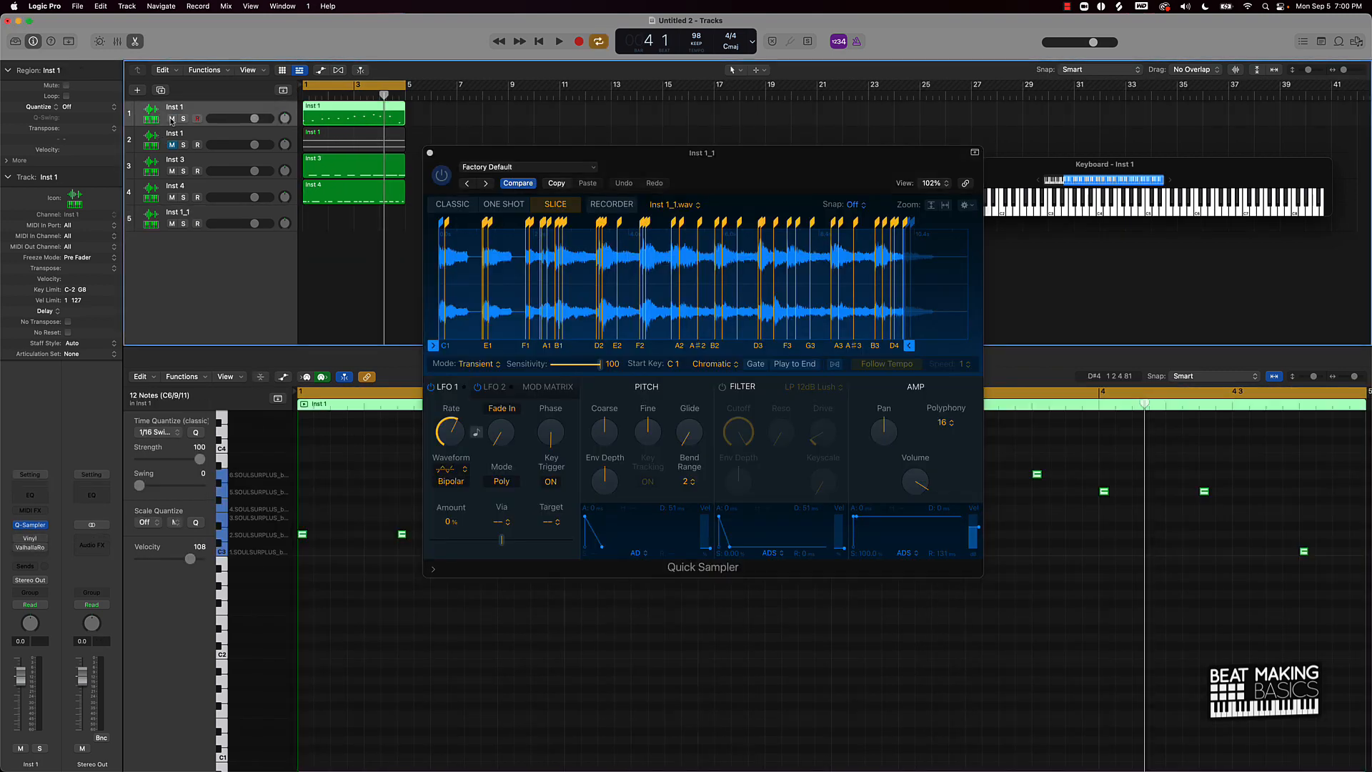
Step: Try slicing the new sampler's Inst 1_1.wav in Slice mode with a transient sensitivity of 19
click(453, 204)
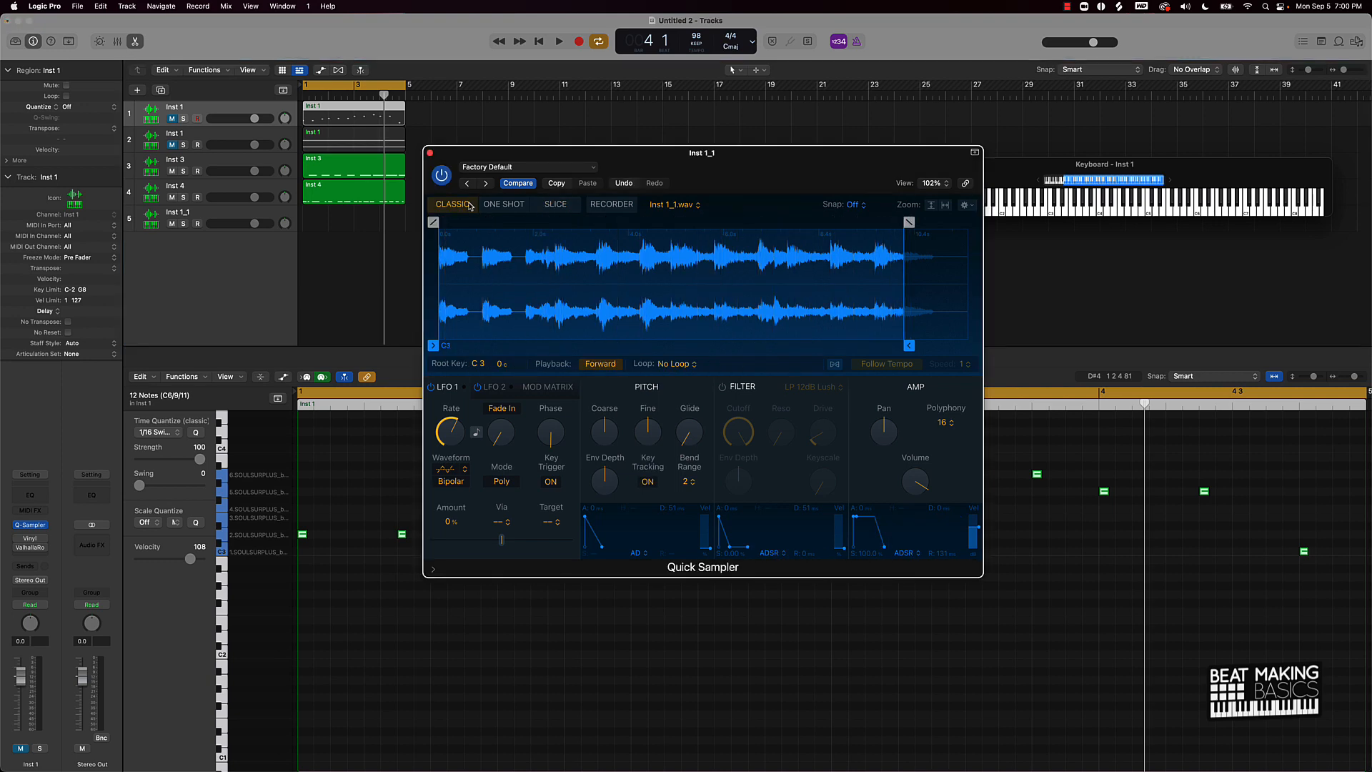
click(558, 205)
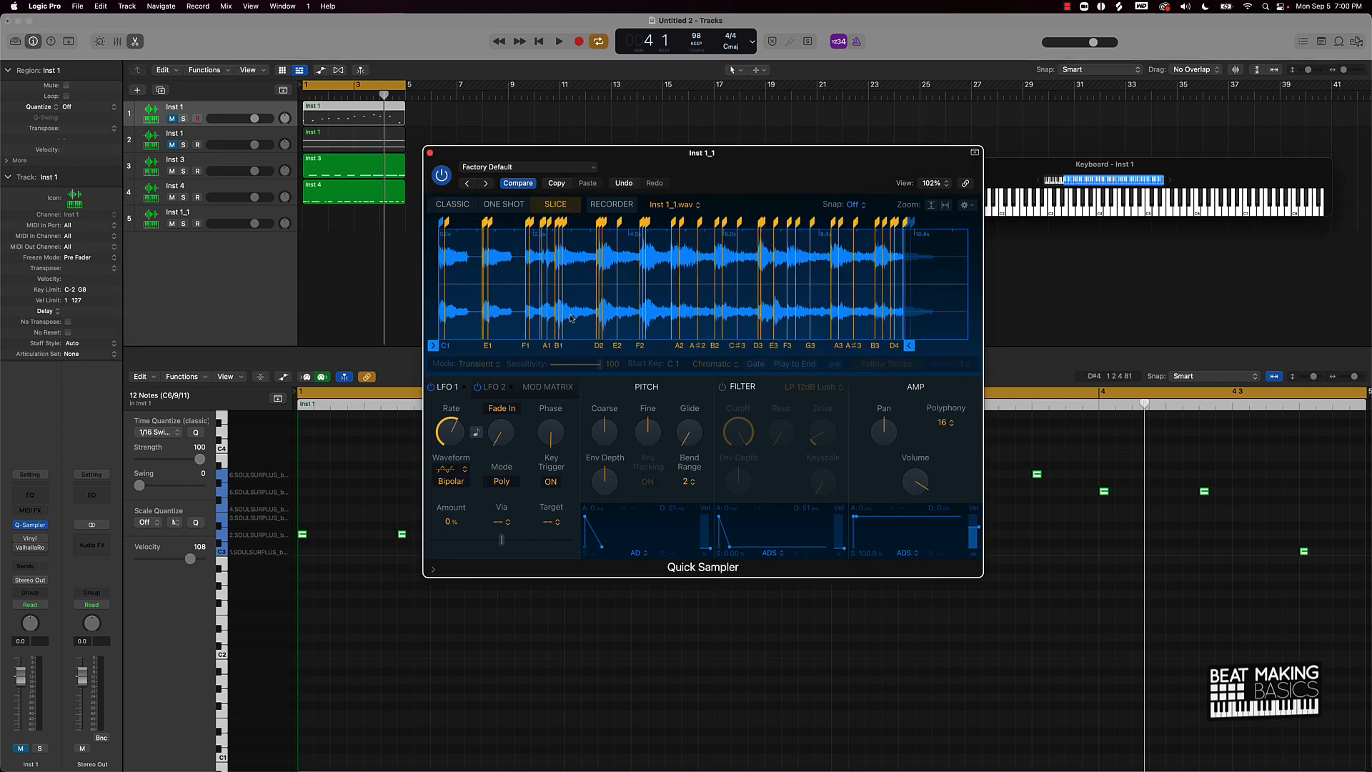
drag(593, 368, 560, 366)
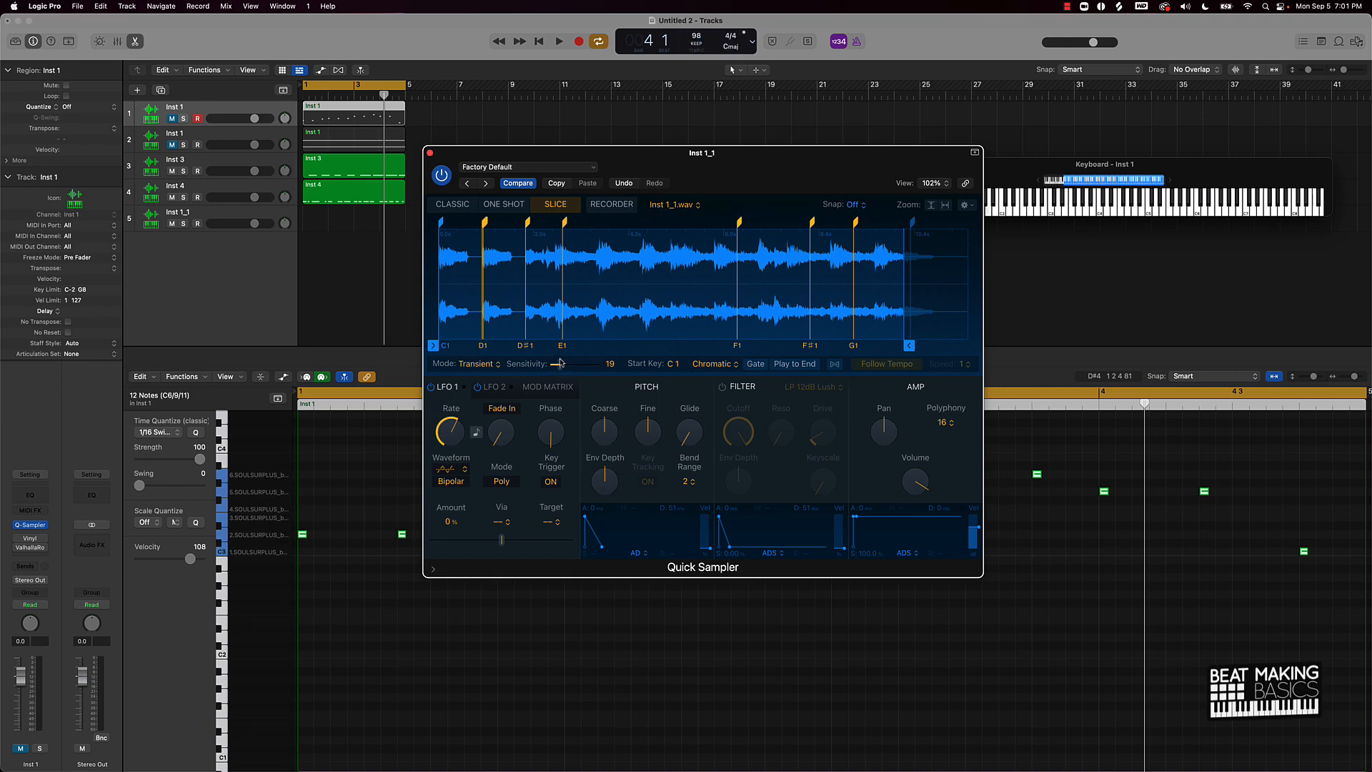
Step: Set the new Quick Sampler to Classic mode with Follow Tempo on and select the fifth track for recording
click(453, 204)
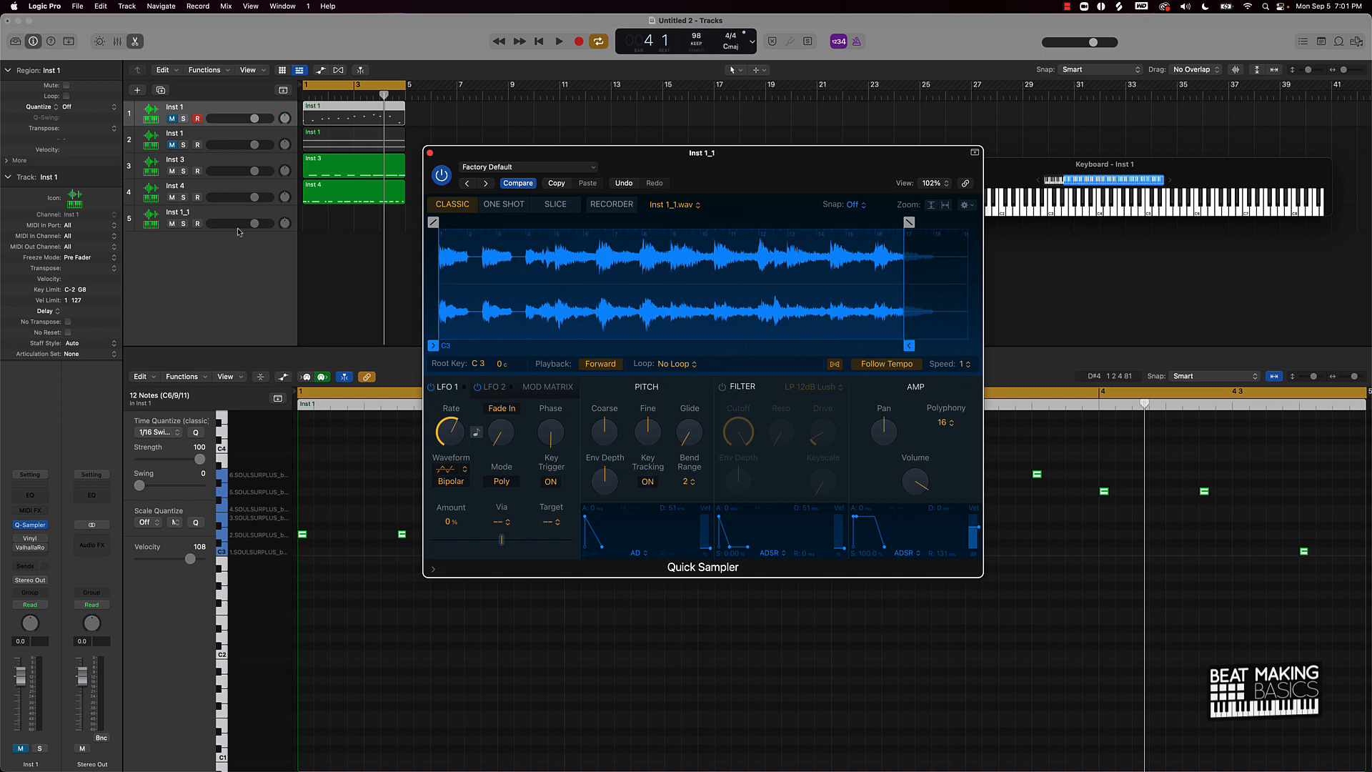
click(207, 214)
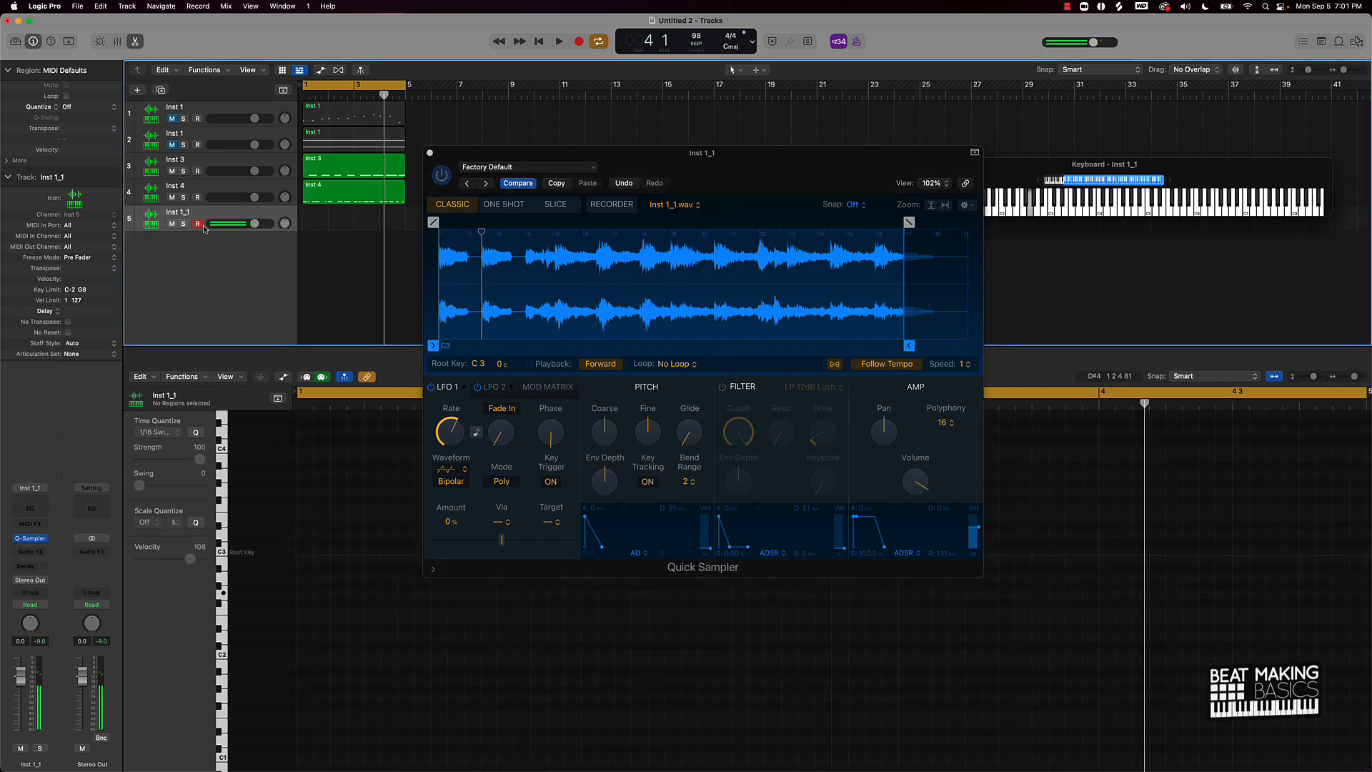
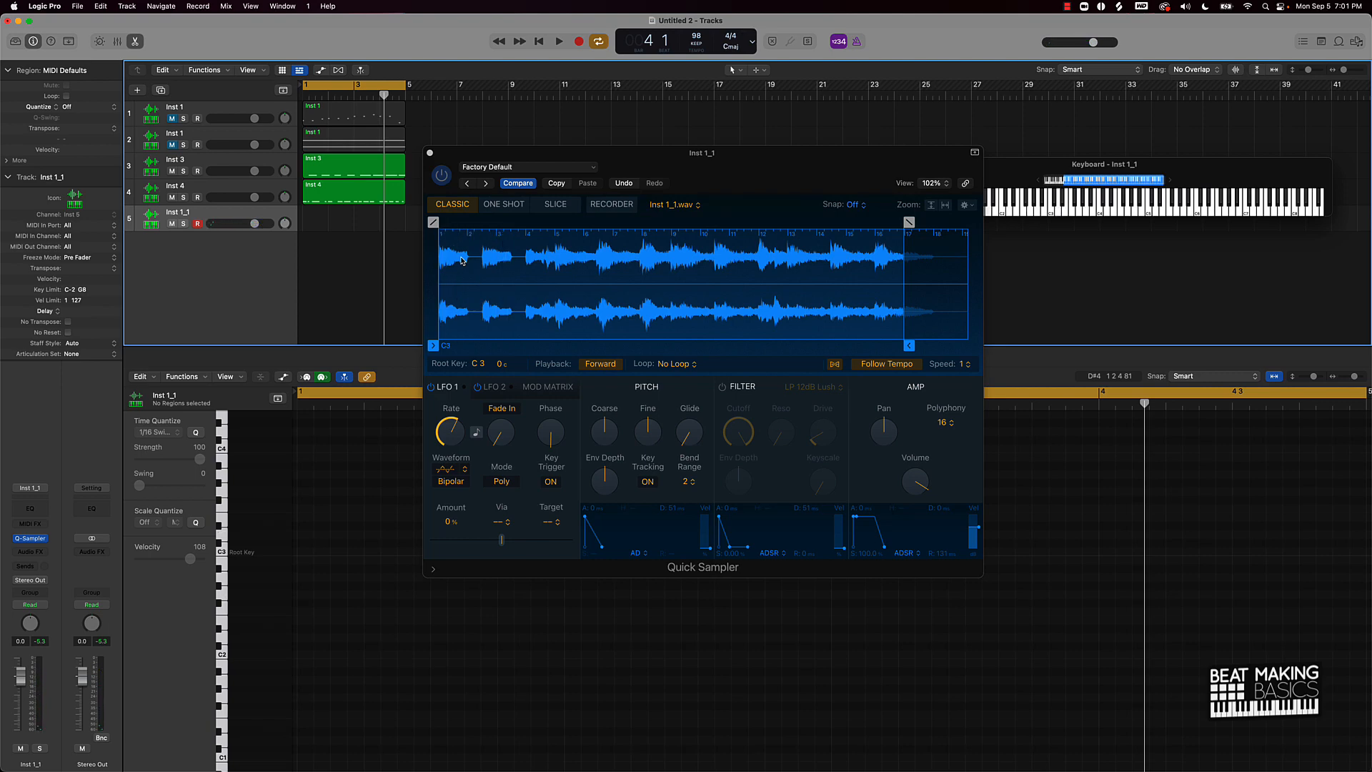
Step: Try recording two takes of the resampled melody over the drums on the fifth track, discarding each take
key(space)
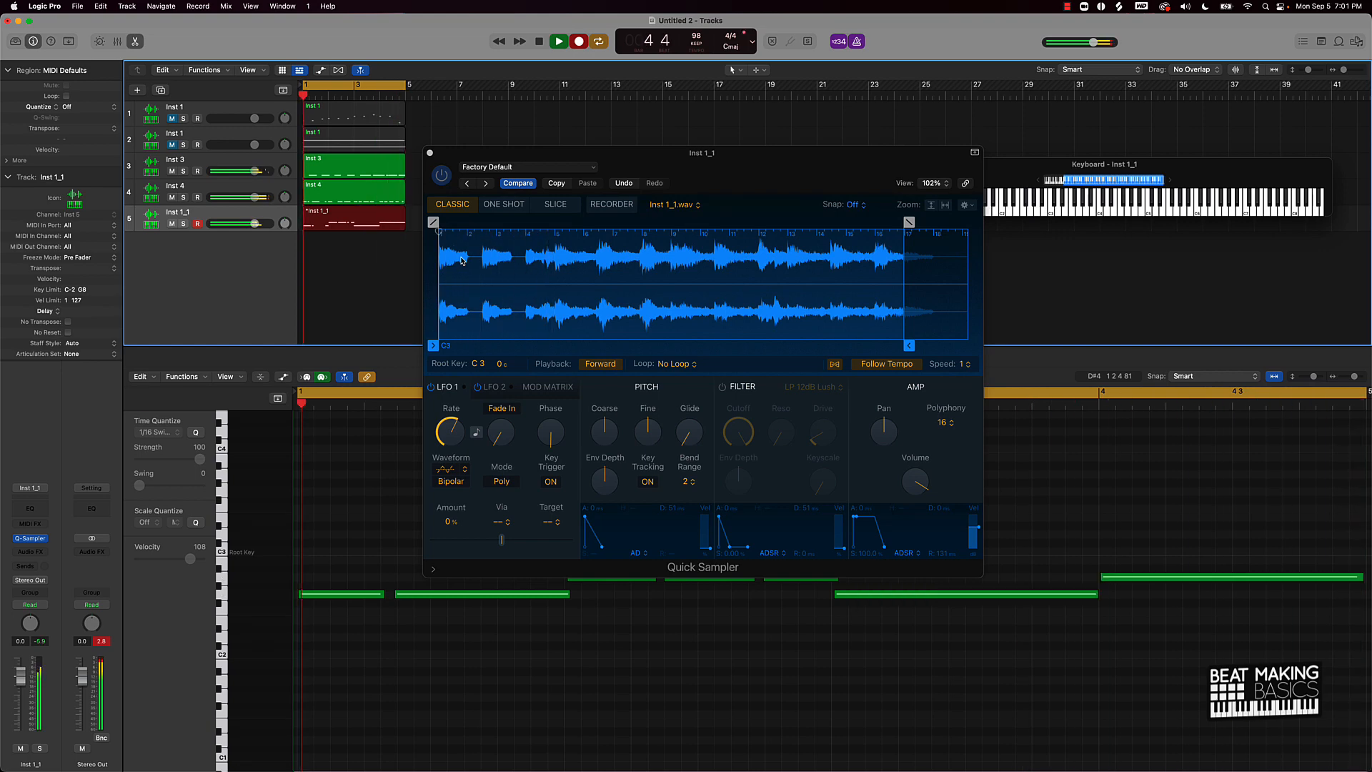
key(space)
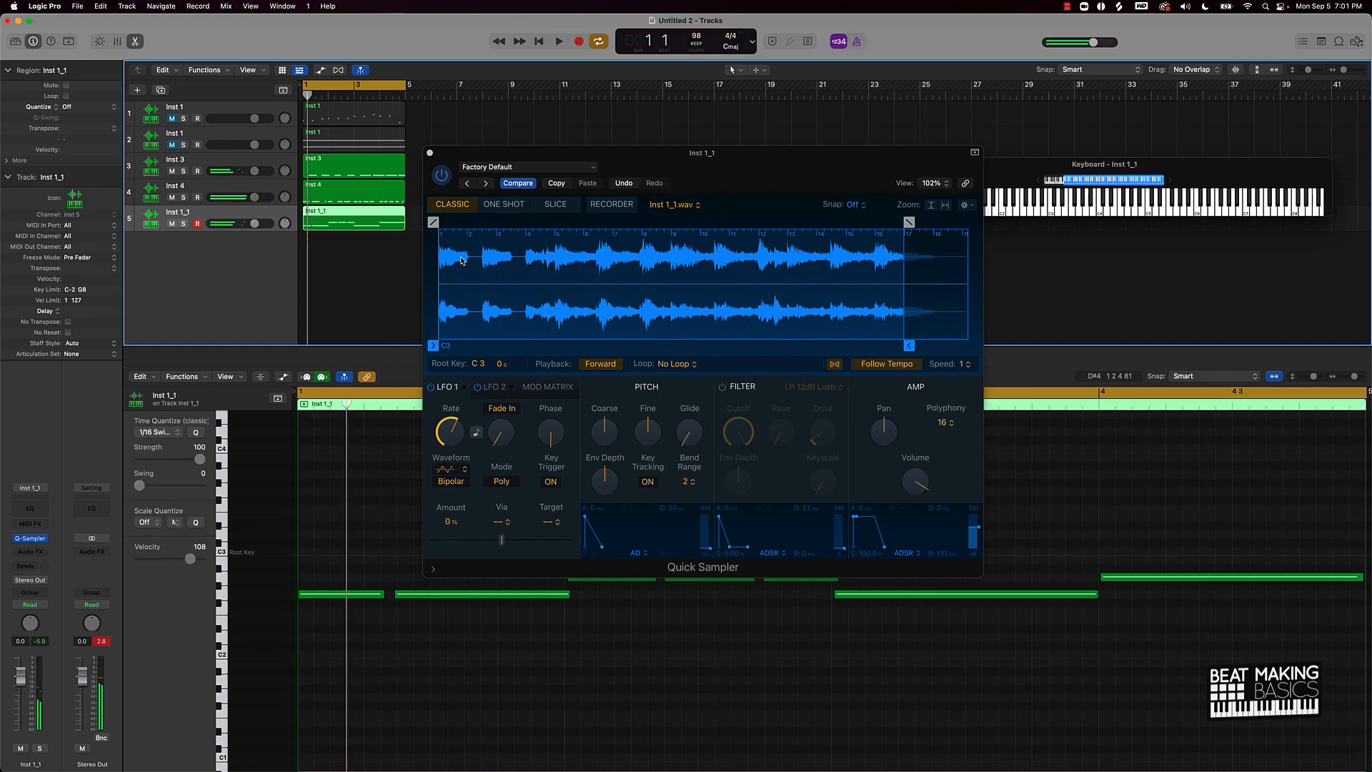
key(Delete)
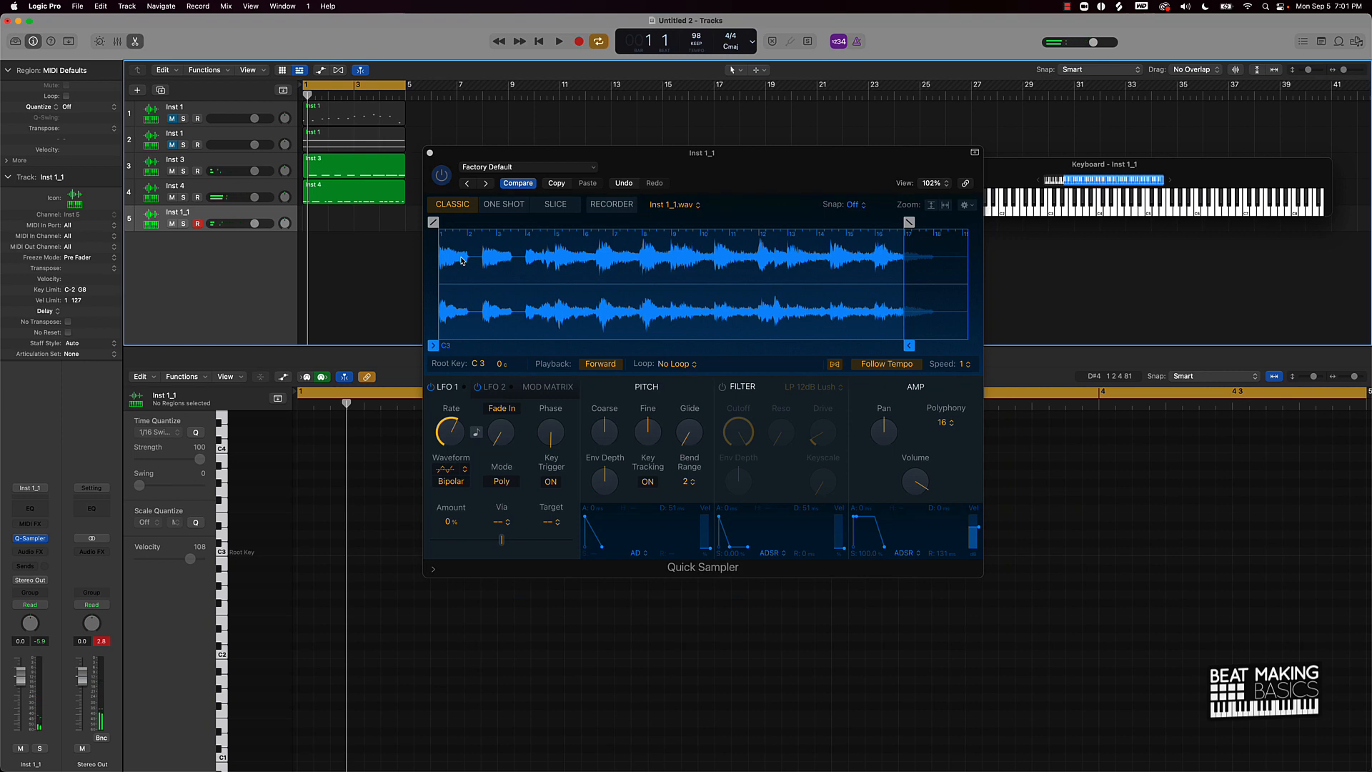
key(r)
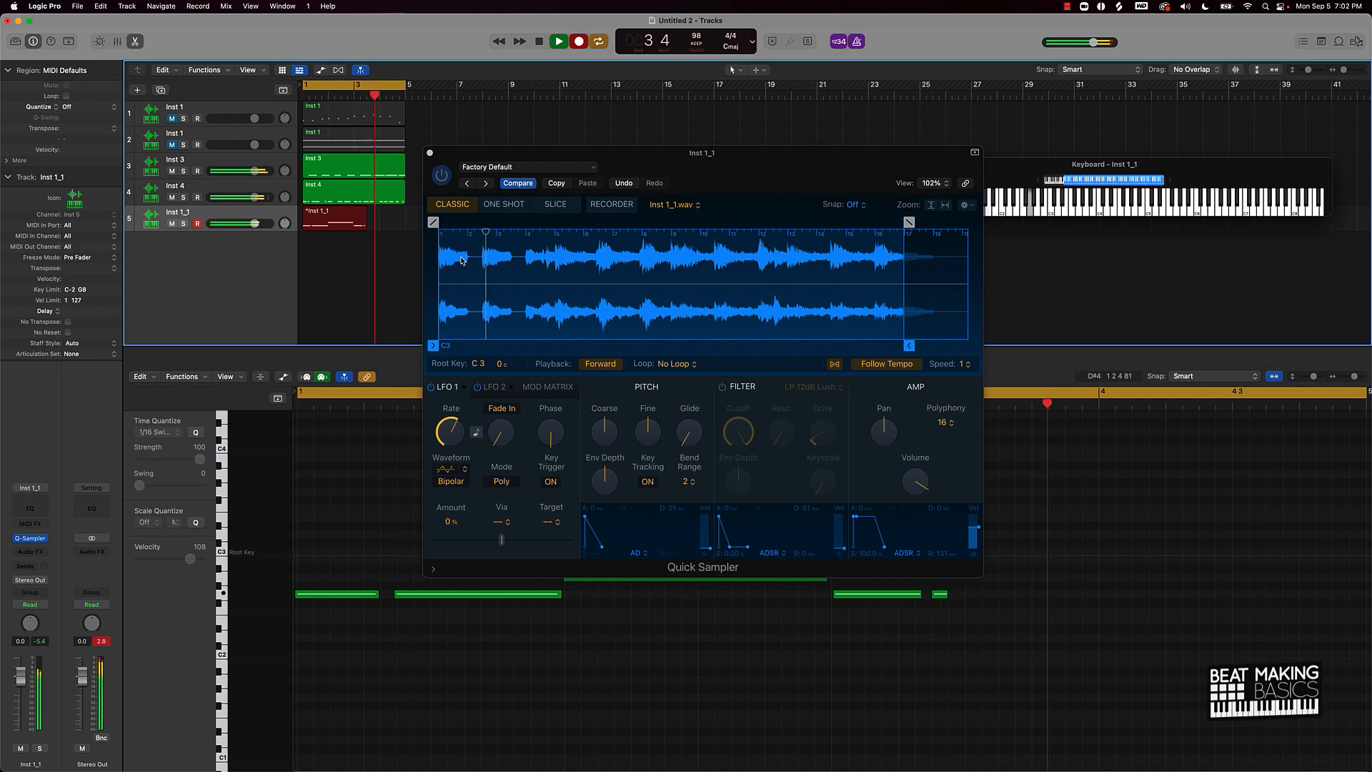
key(space)
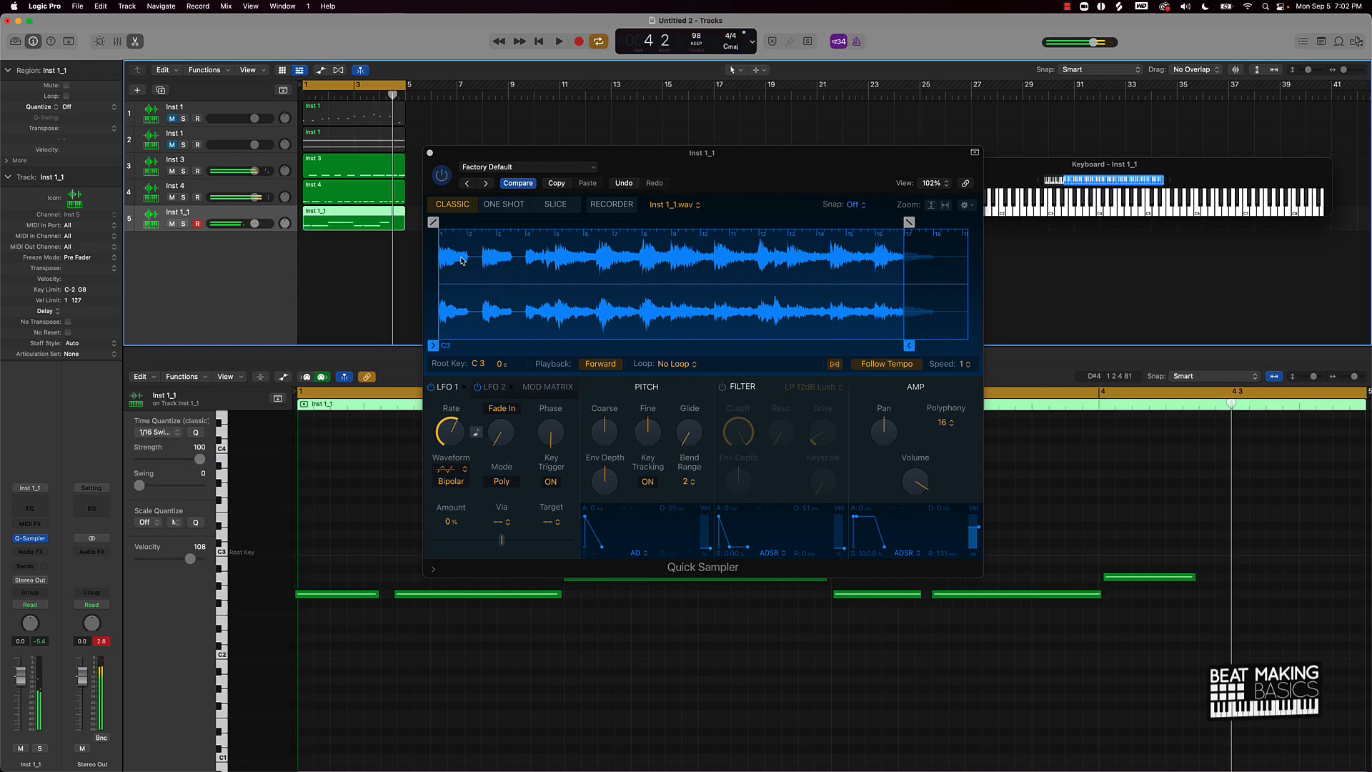
key(super+z)
key(Return)
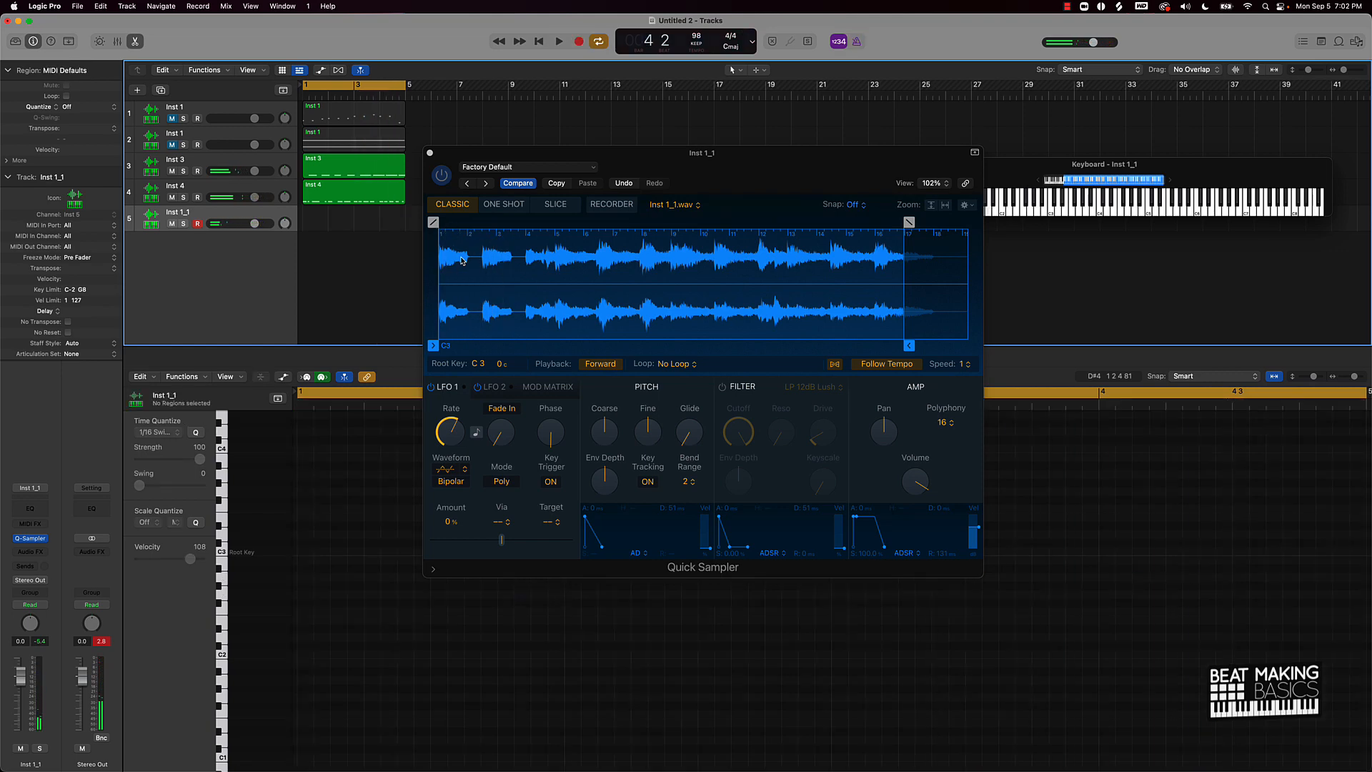
Step: Record a four-bar take of the resampled melody on the fifth track over the drums and close its sampler
key(r)
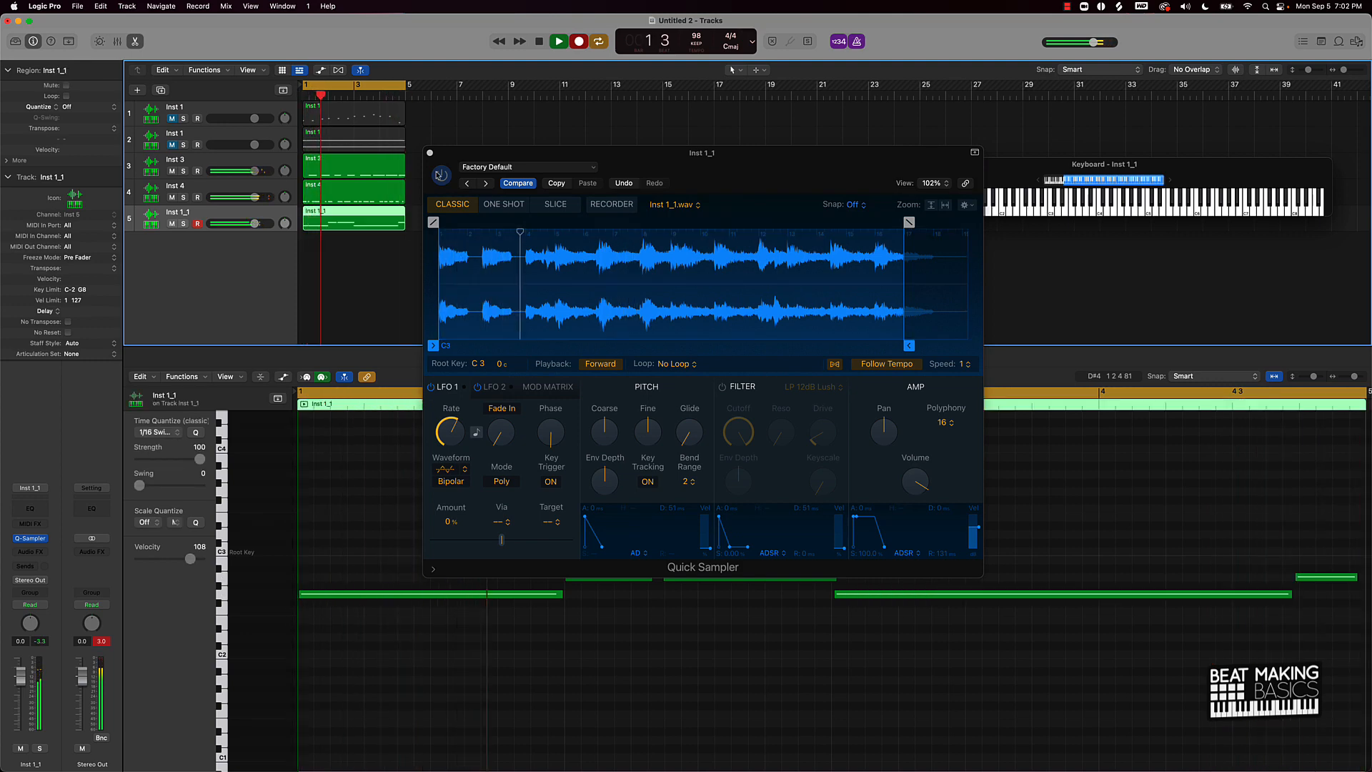
click(430, 154)
click(507, 277)
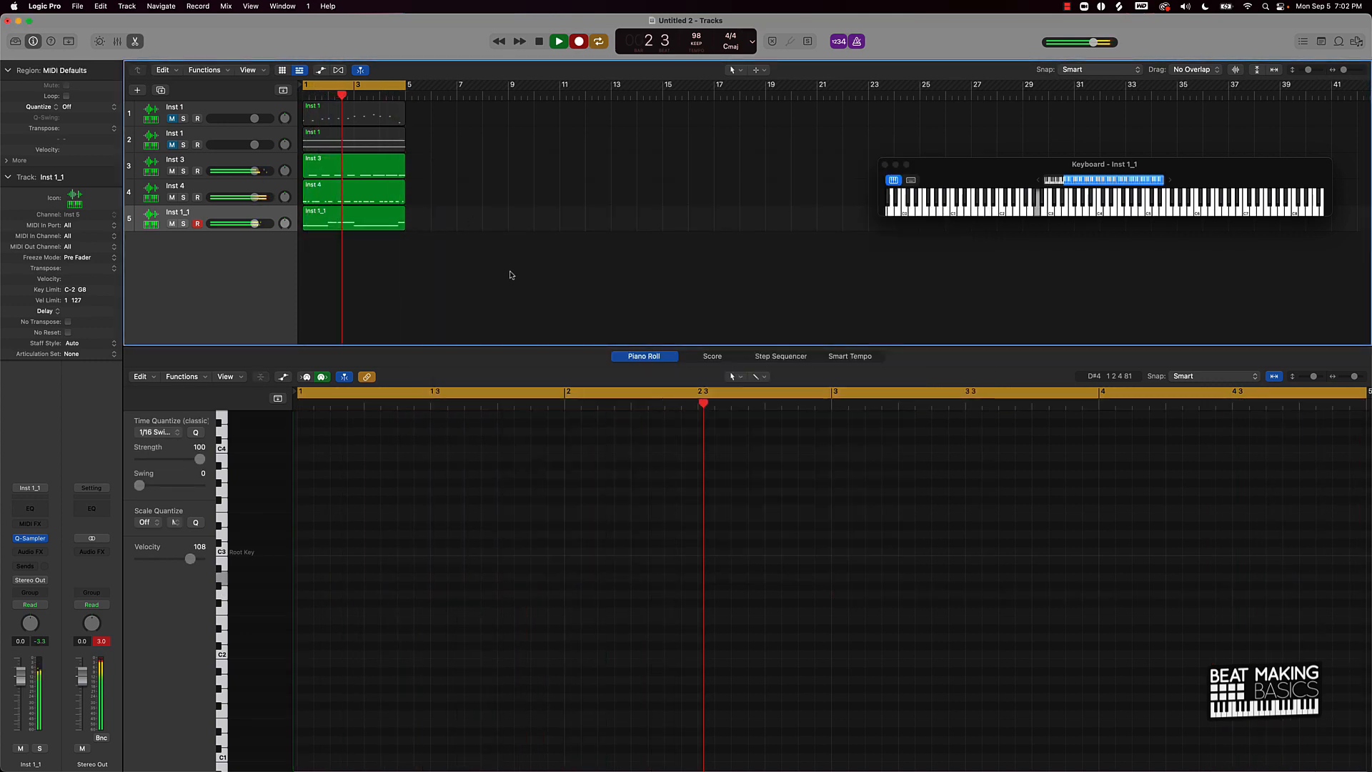
Step: Quantize the fifth track's recorded notes to 1/16 Swing and trim their ends to the following notes with Force Legato
click(342, 214)
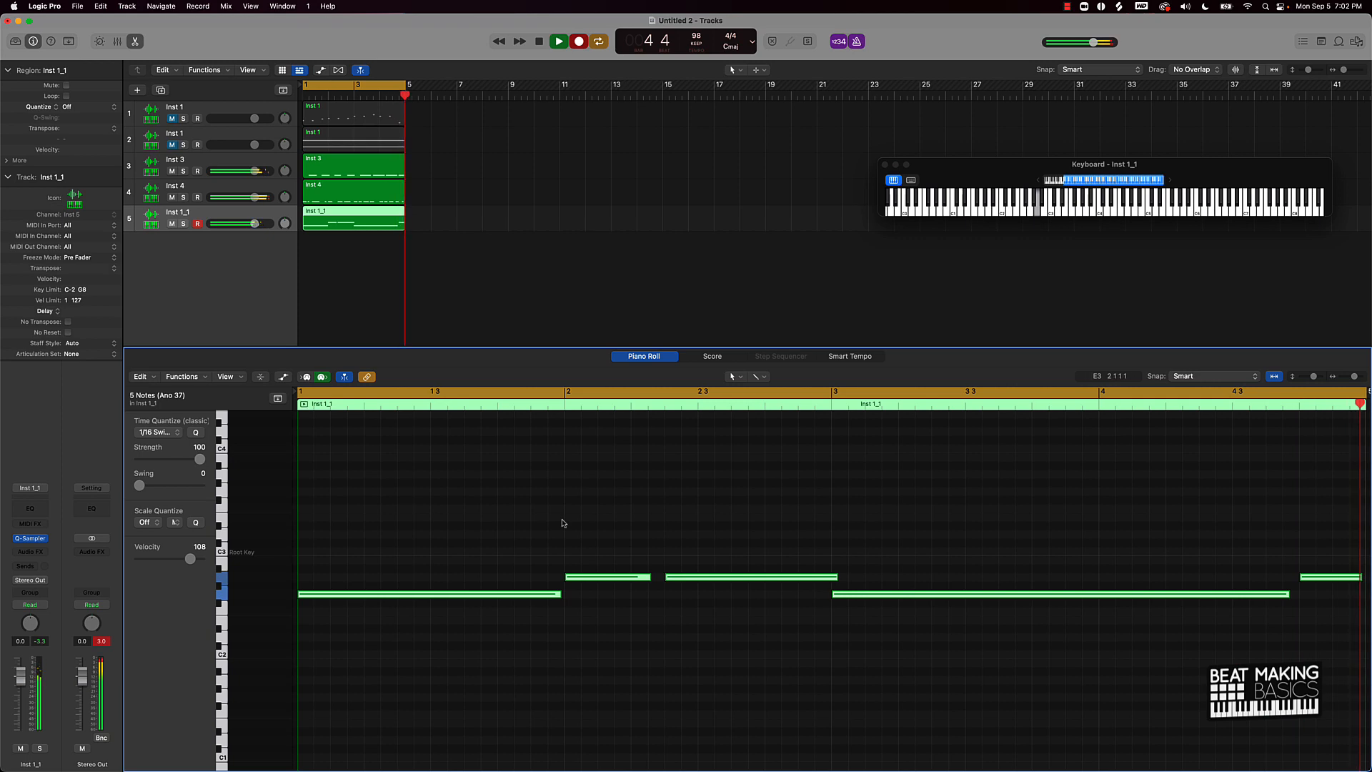
key(space)
right_click(711, 580)
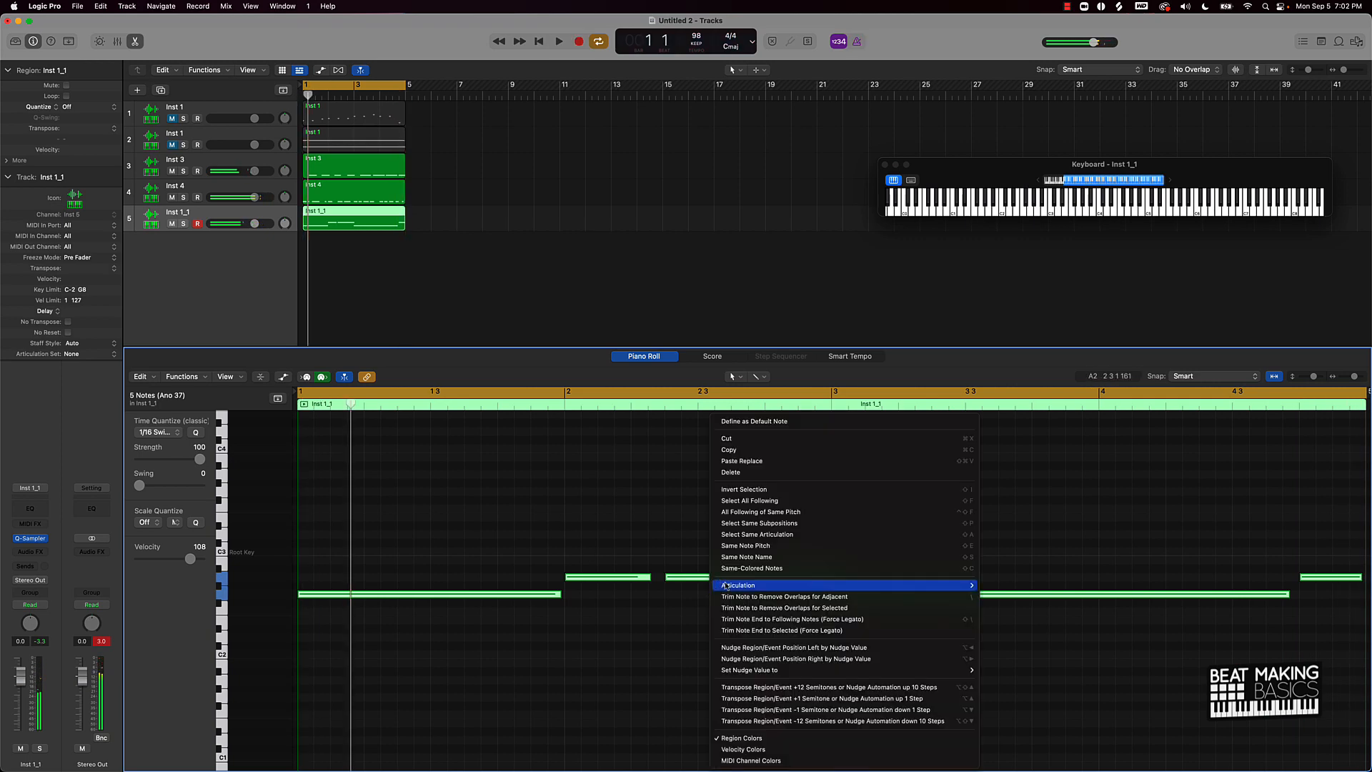
click(783, 619)
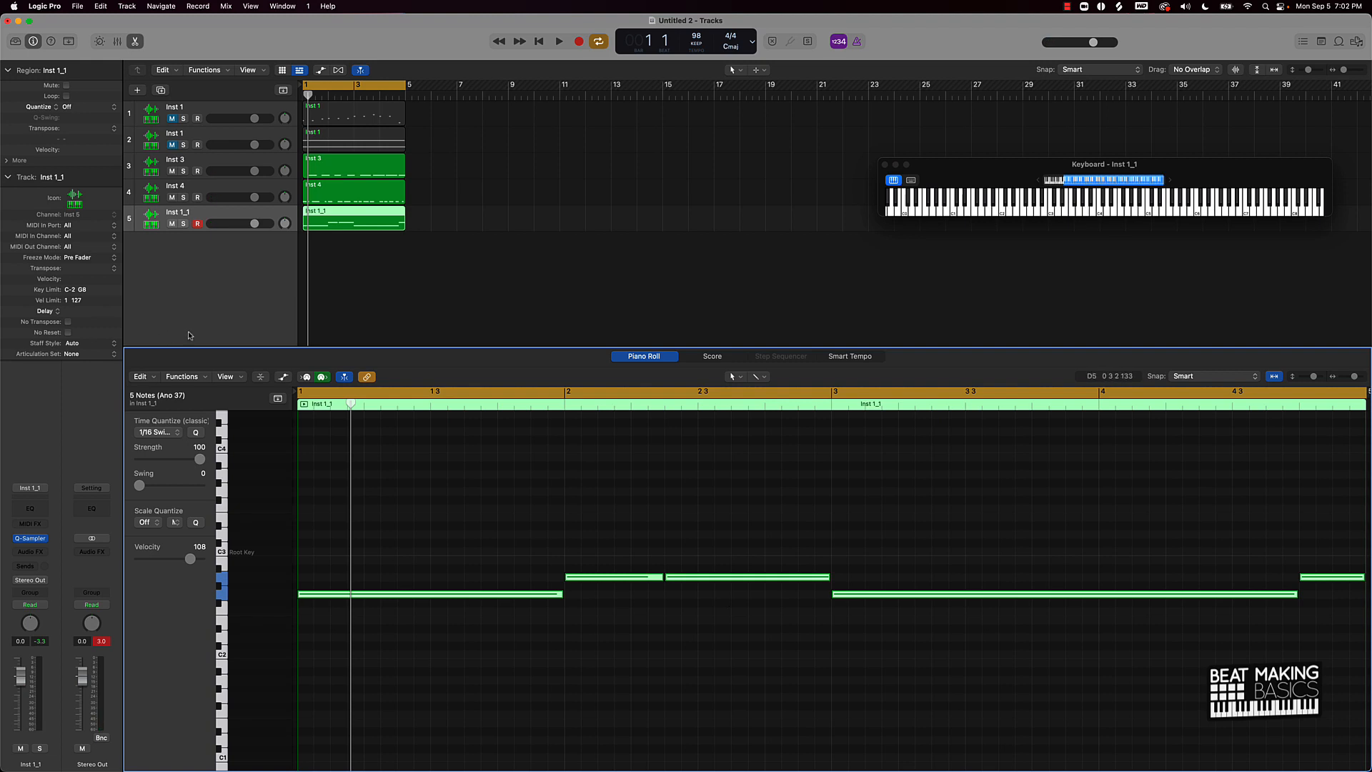
Step: Disarm and mute the fifth track, and add a duplicate track with the same Quick Sampler settings below it
click(198, 224)
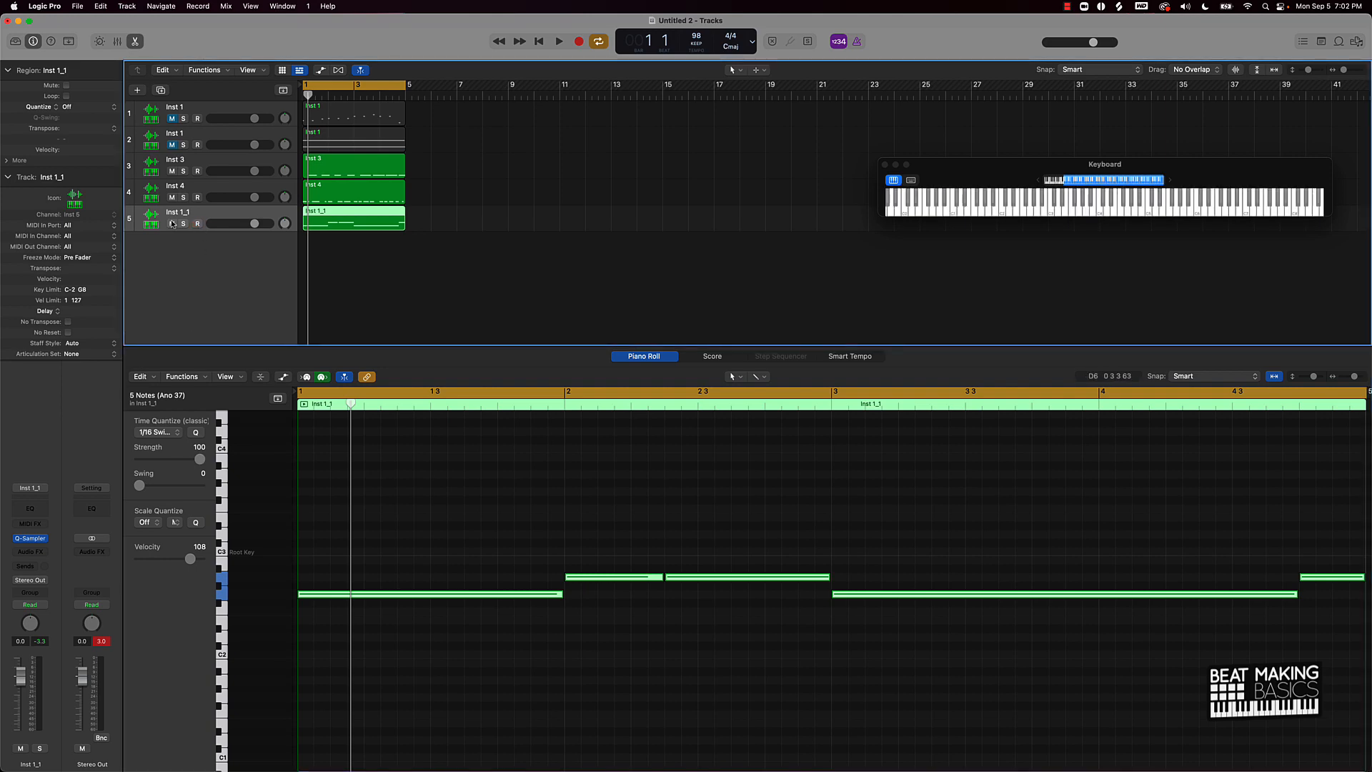
click(171, 224)
key(super+d)
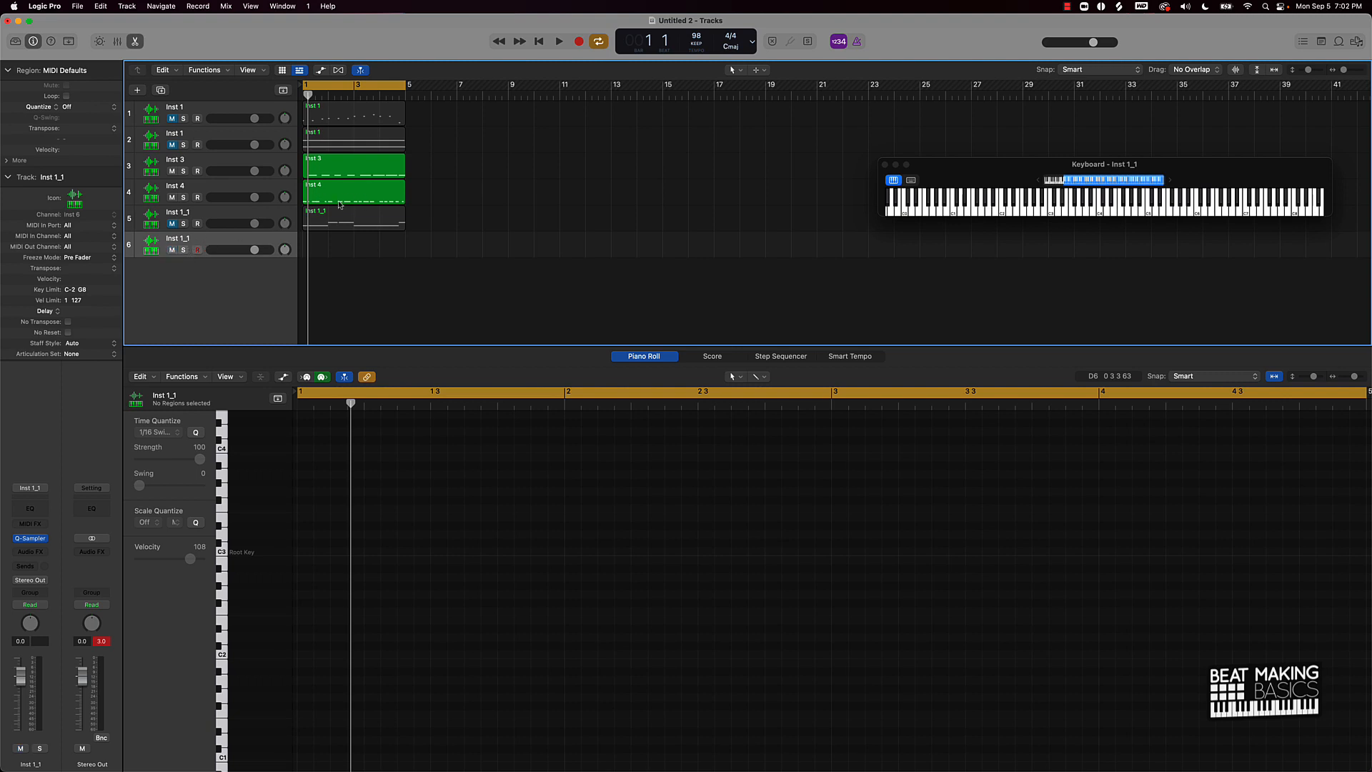
Step: Check the fifth track's Quick Sampler settings and close the sampler again
click(204, 217)
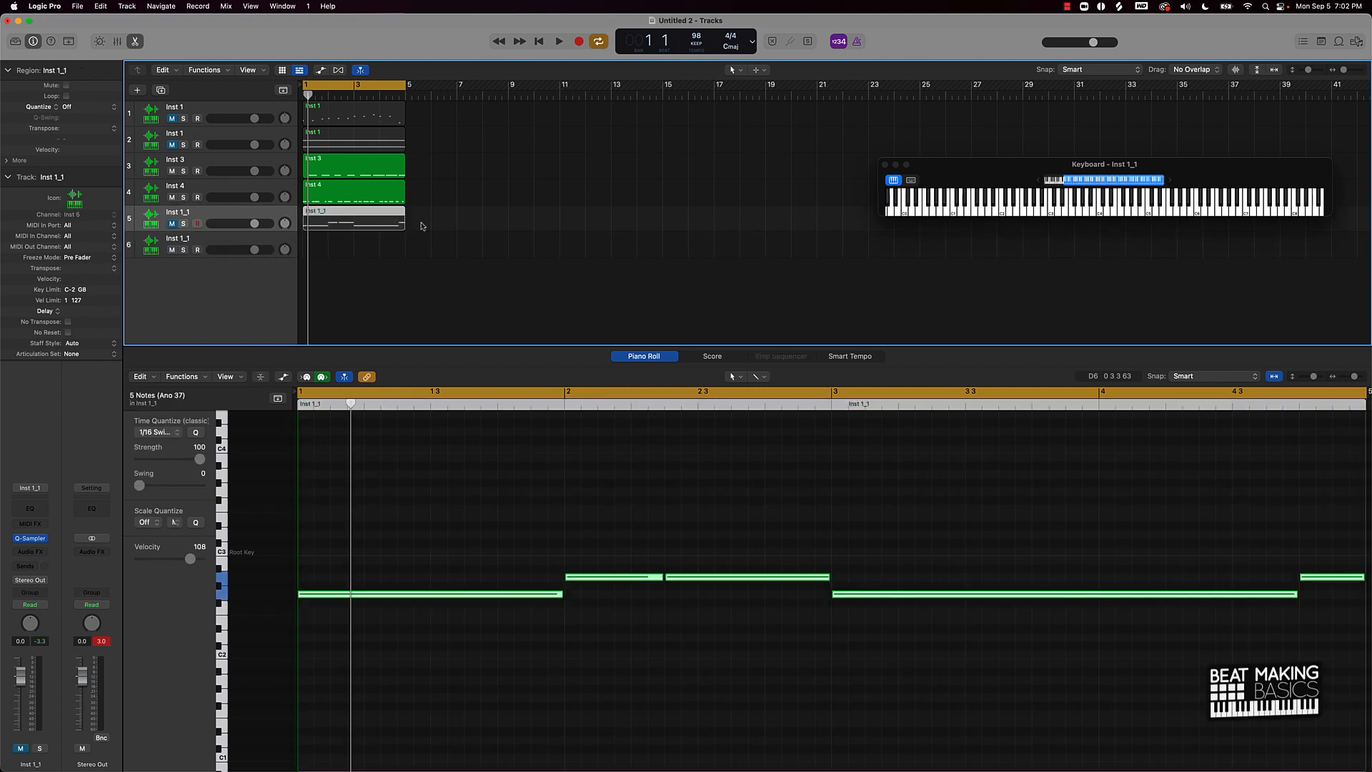
click(30, 539)
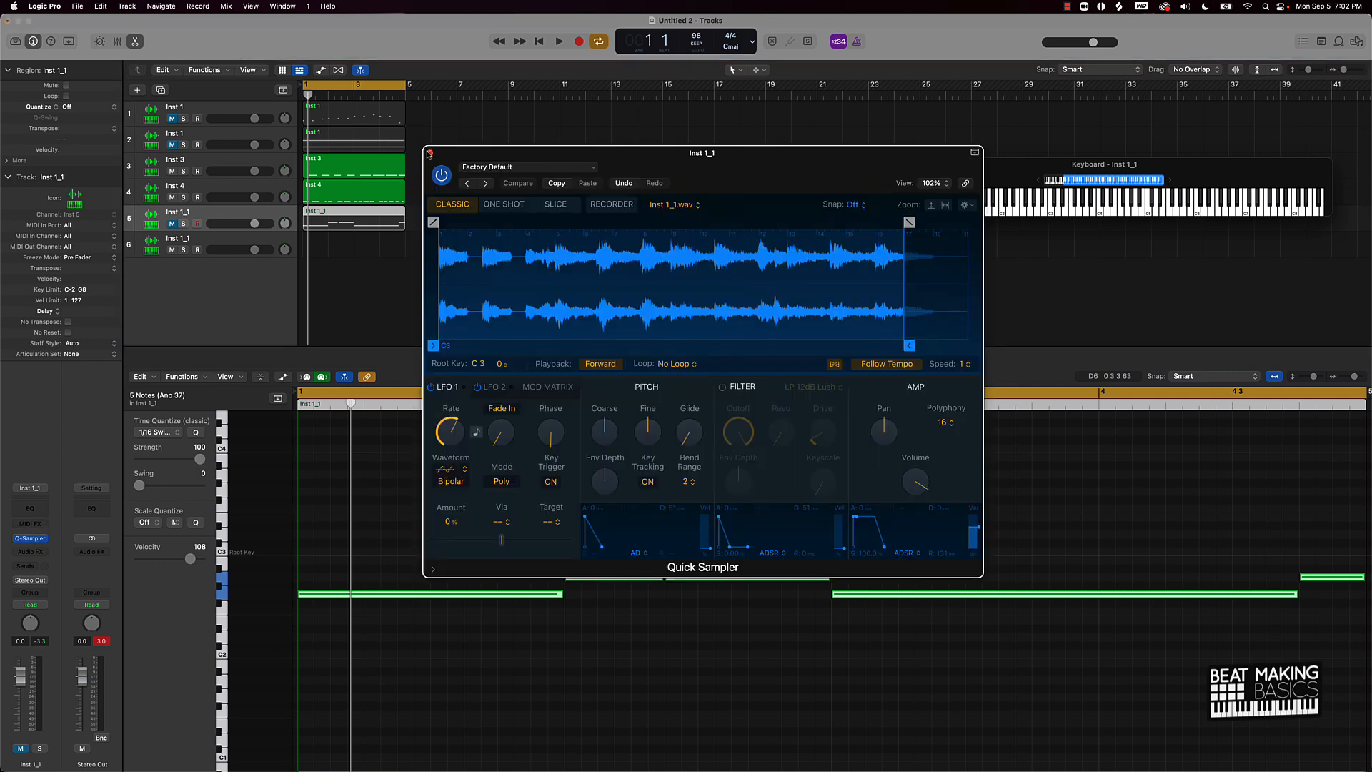
click(430, 153)
Step: Record one sustained note across all four bars on the sixth track and quantize it to 1/16 Swing
click(200, 236)
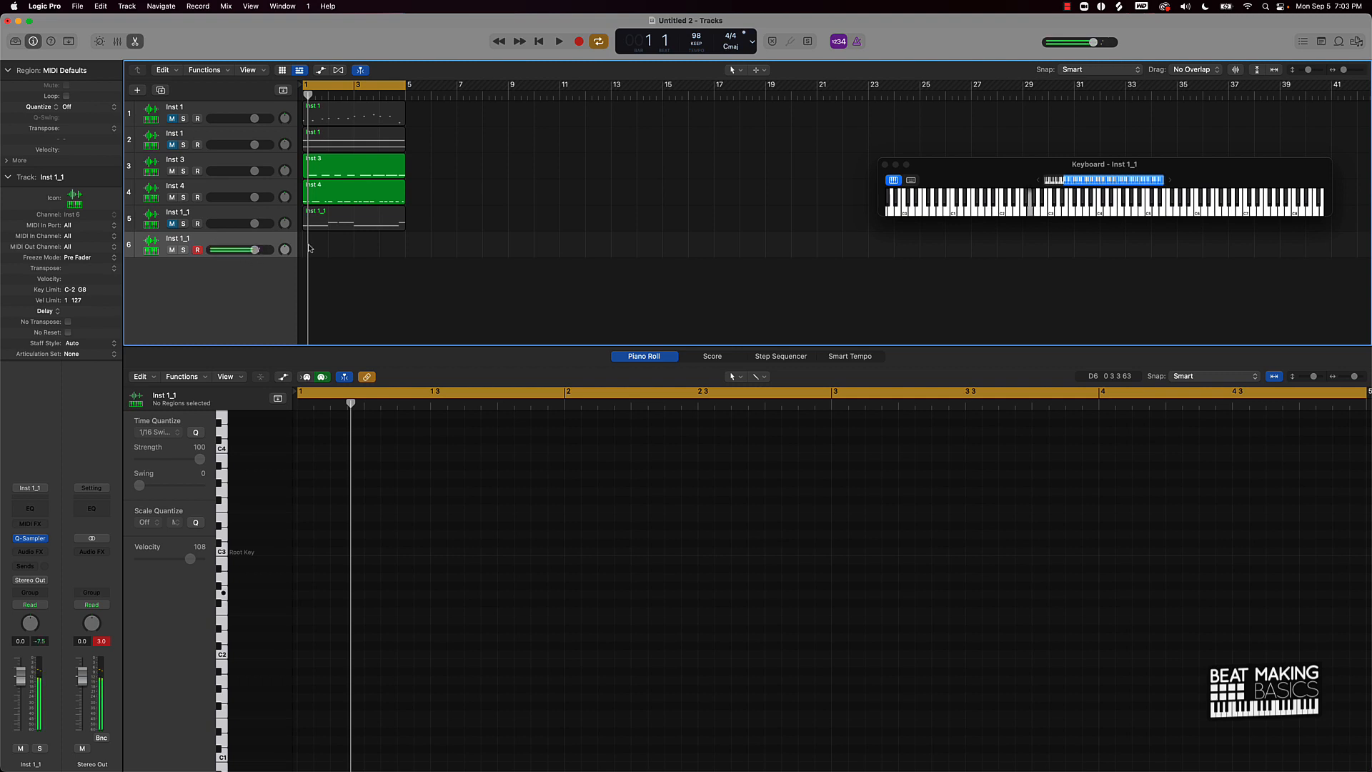
key(r)
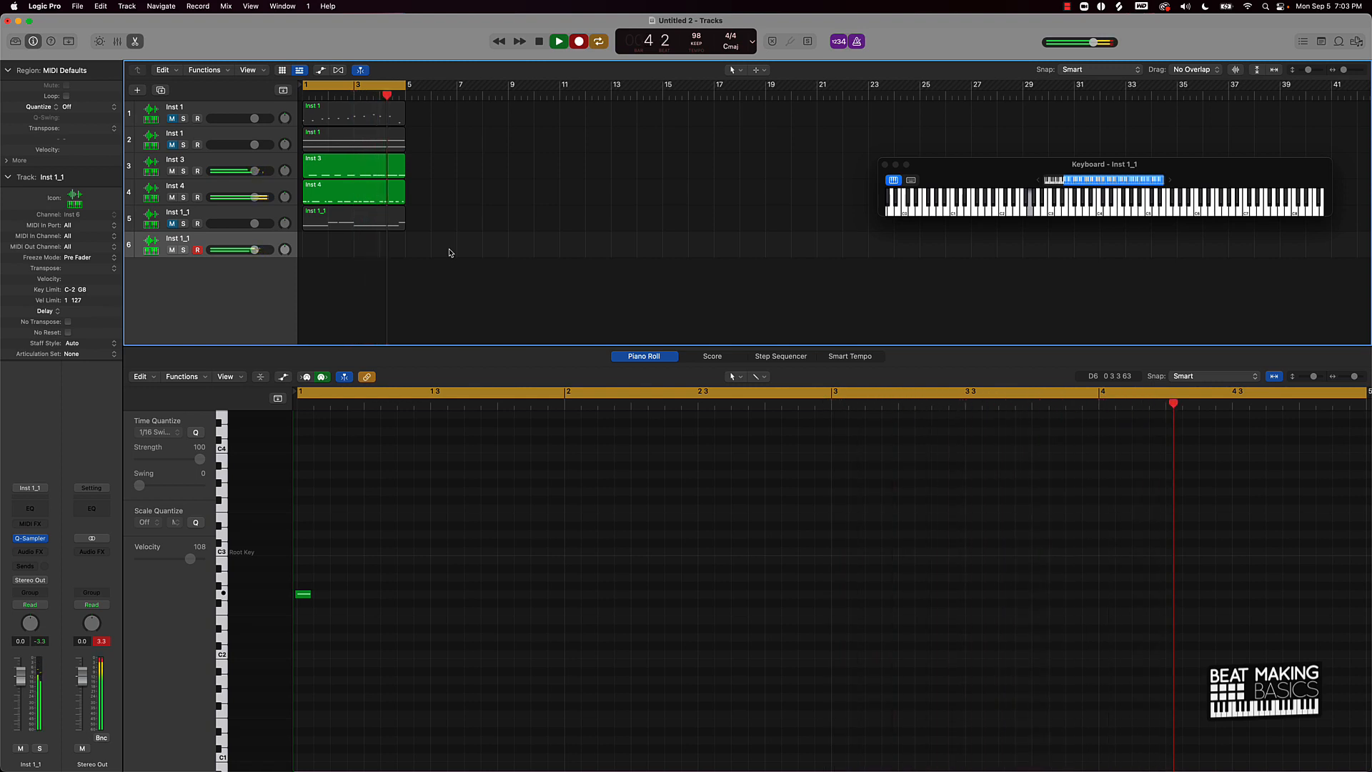
key(space)
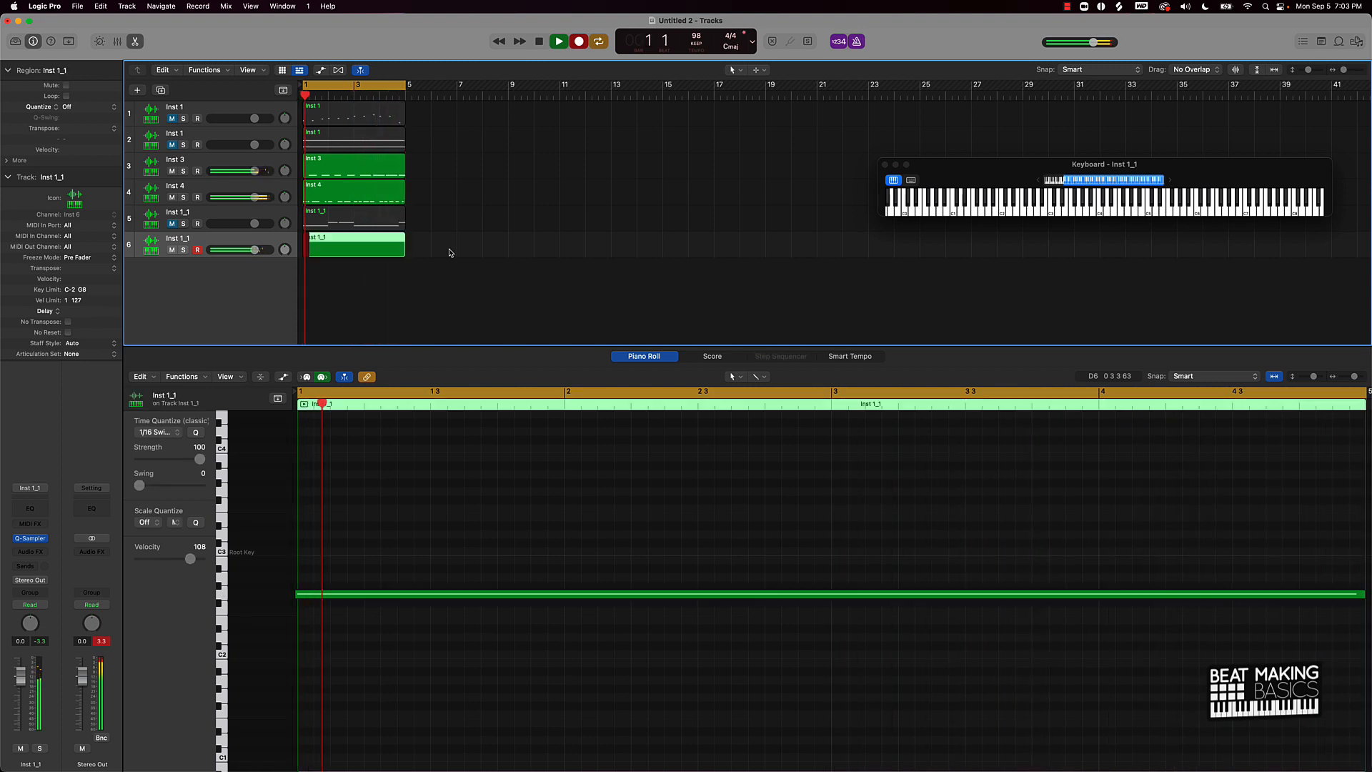
click(458, 553)
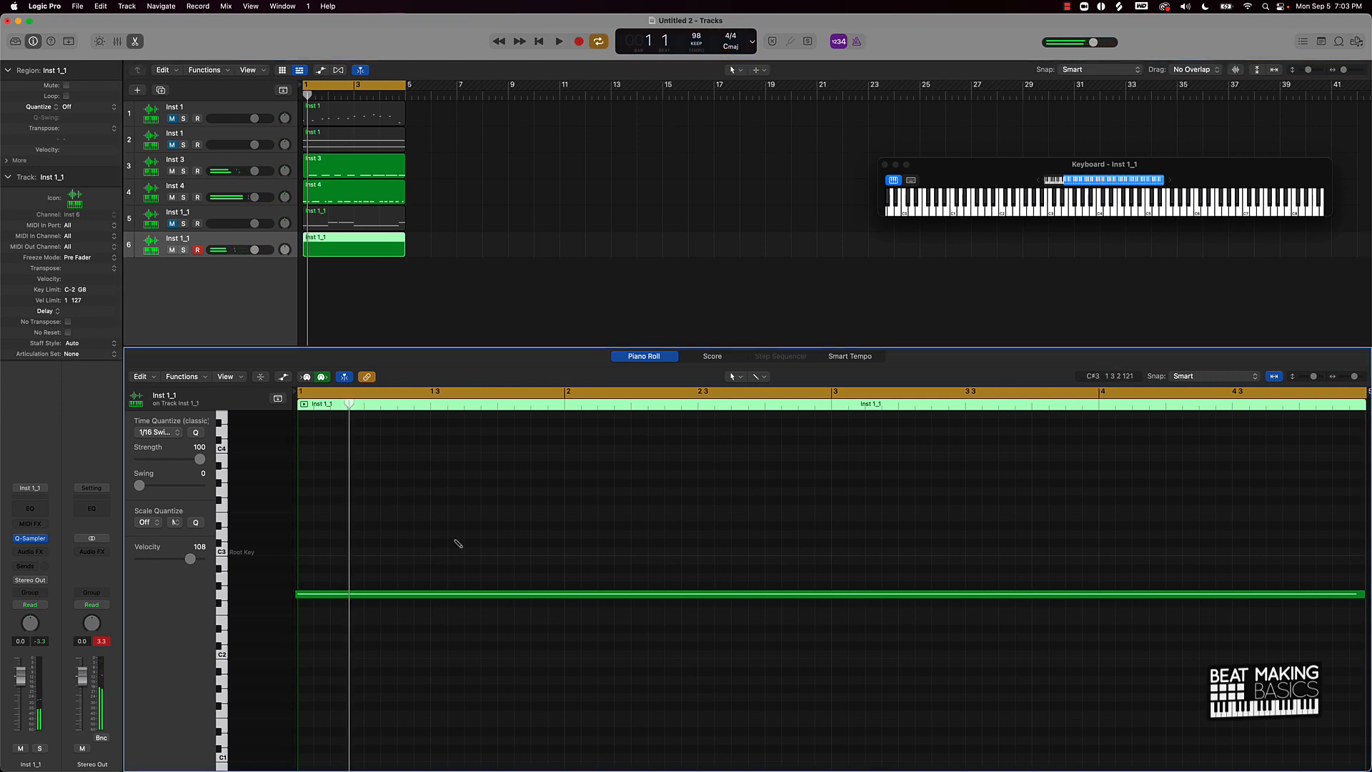
key(super+a)
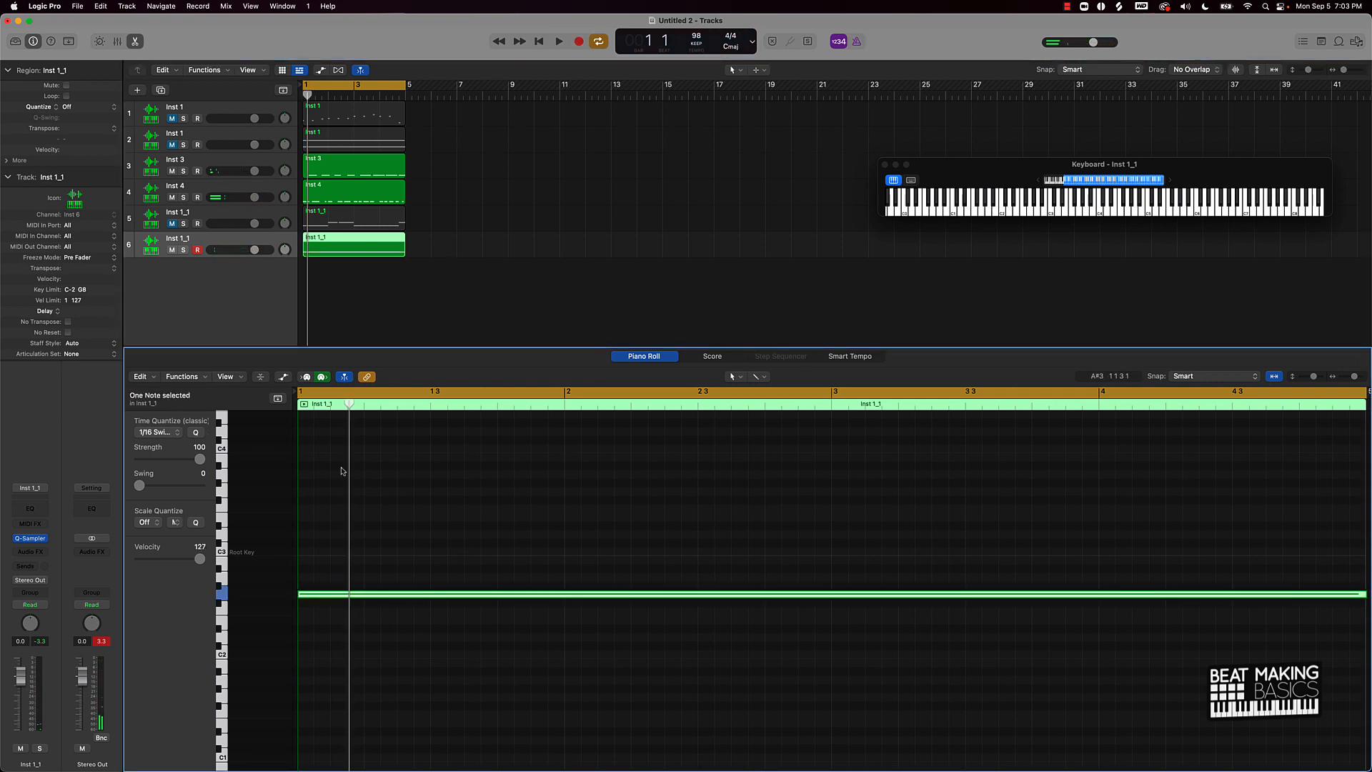
Step: Duplicate the sixth track with its region onto a seventh track, and play it with the copied note transposed up 12 semitones
key(super+d)
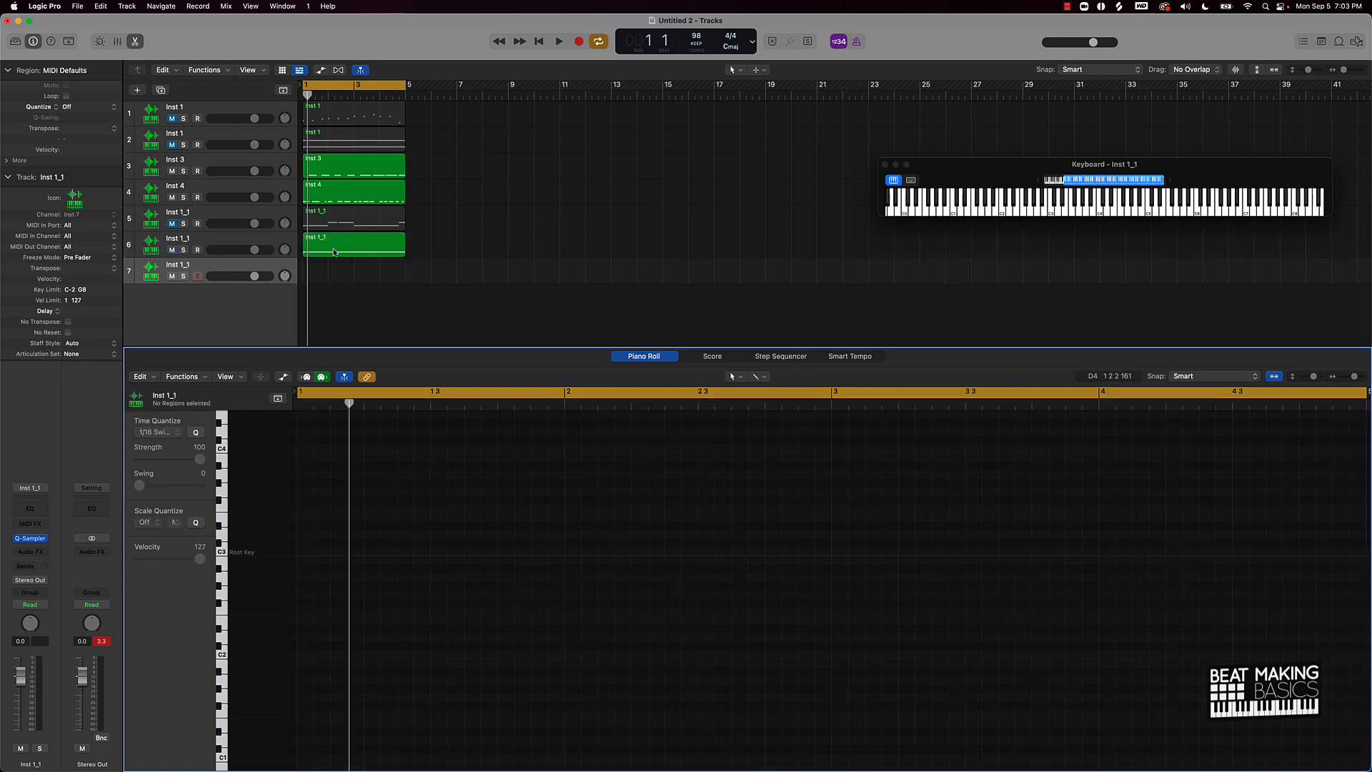
drag(334, 251, 333, 278)
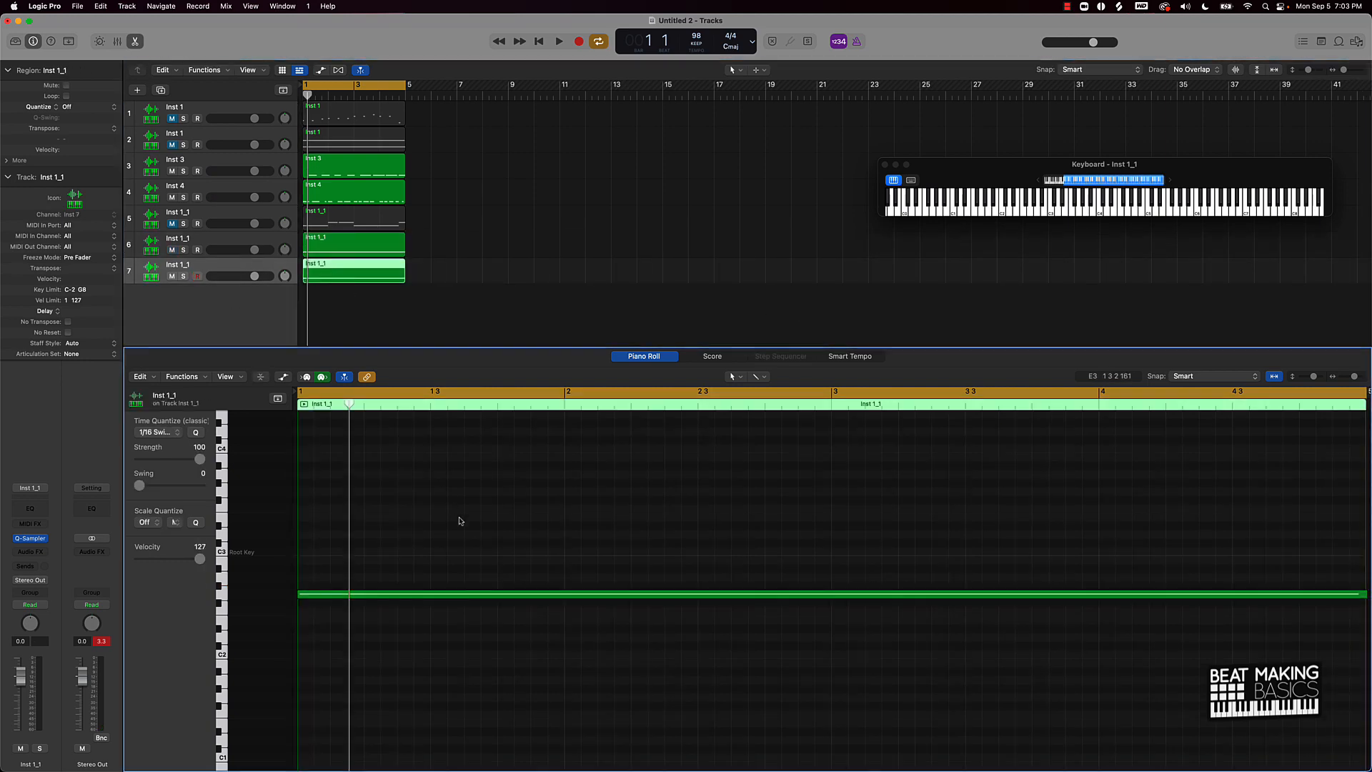
drag(433, 564, 419, 619)
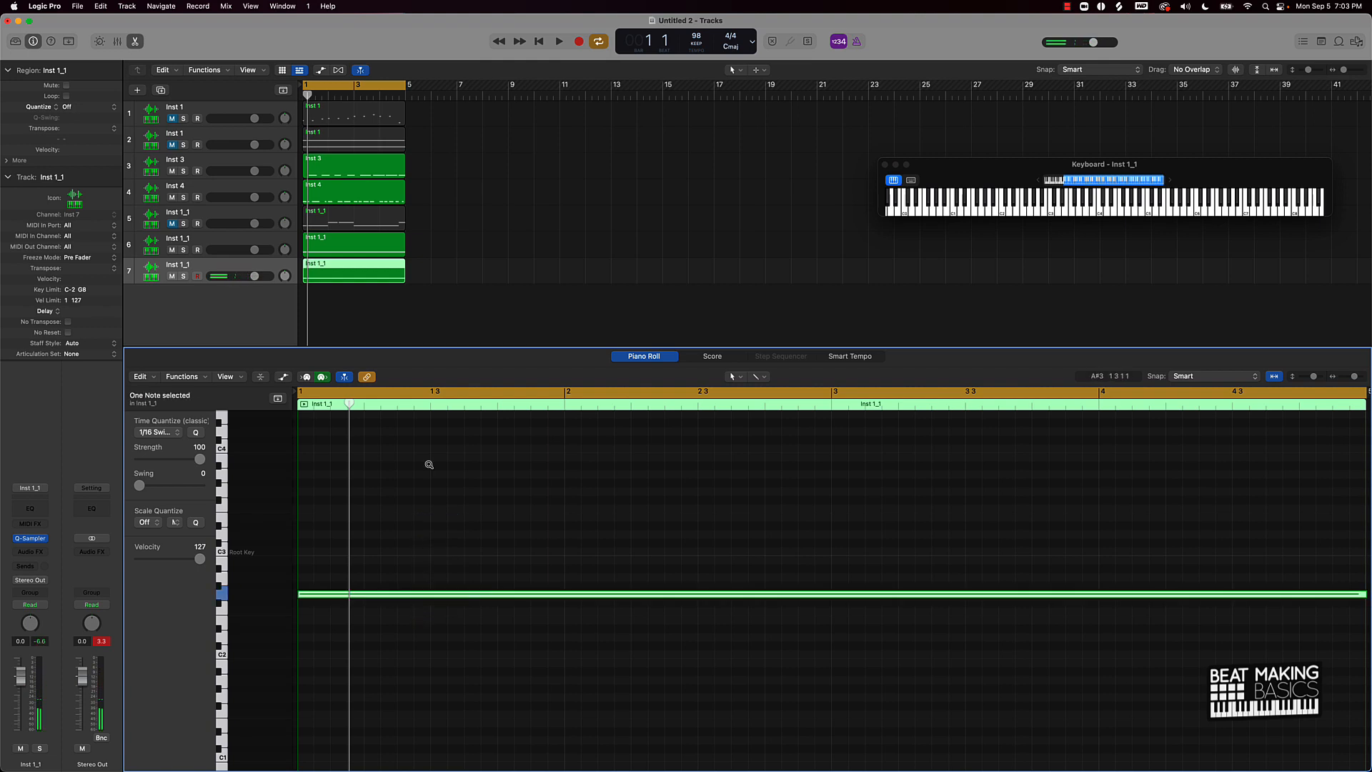
key(alt+shift+Up)
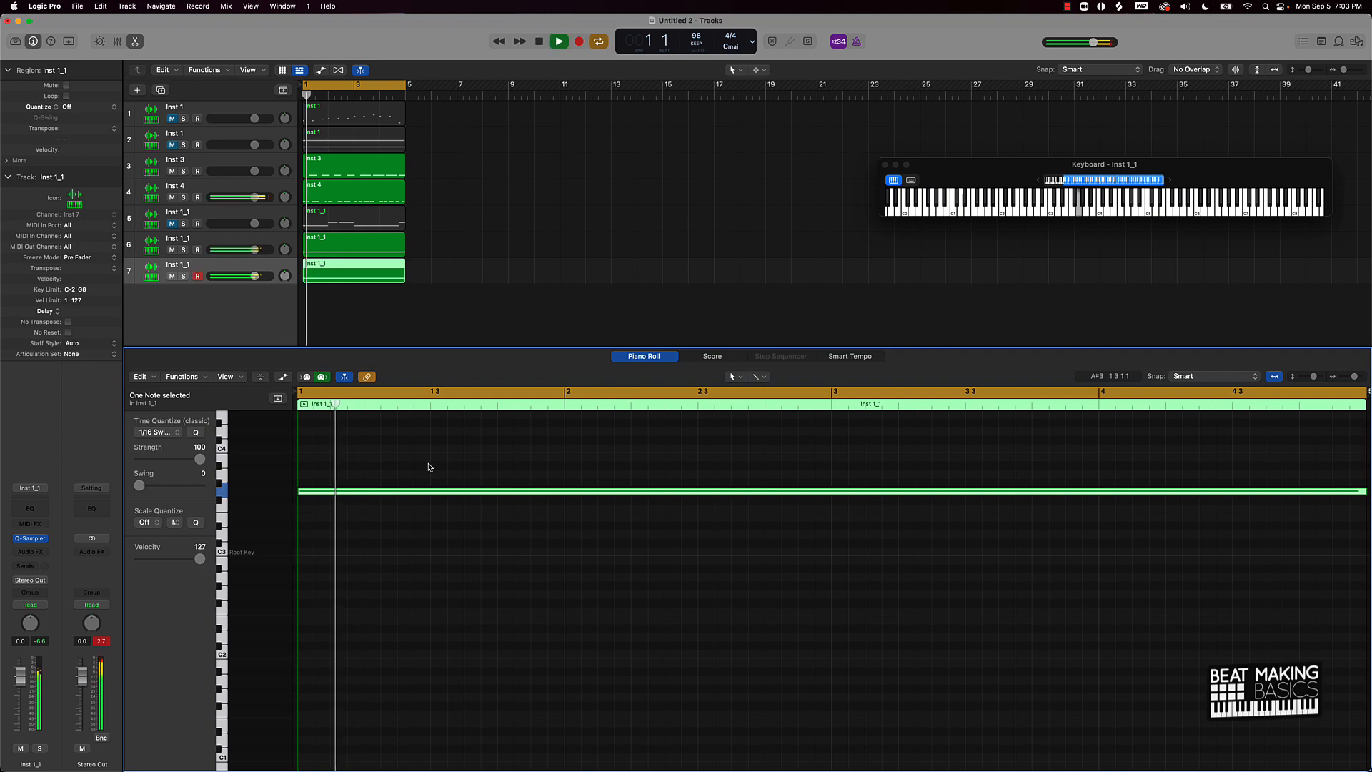
key(space)
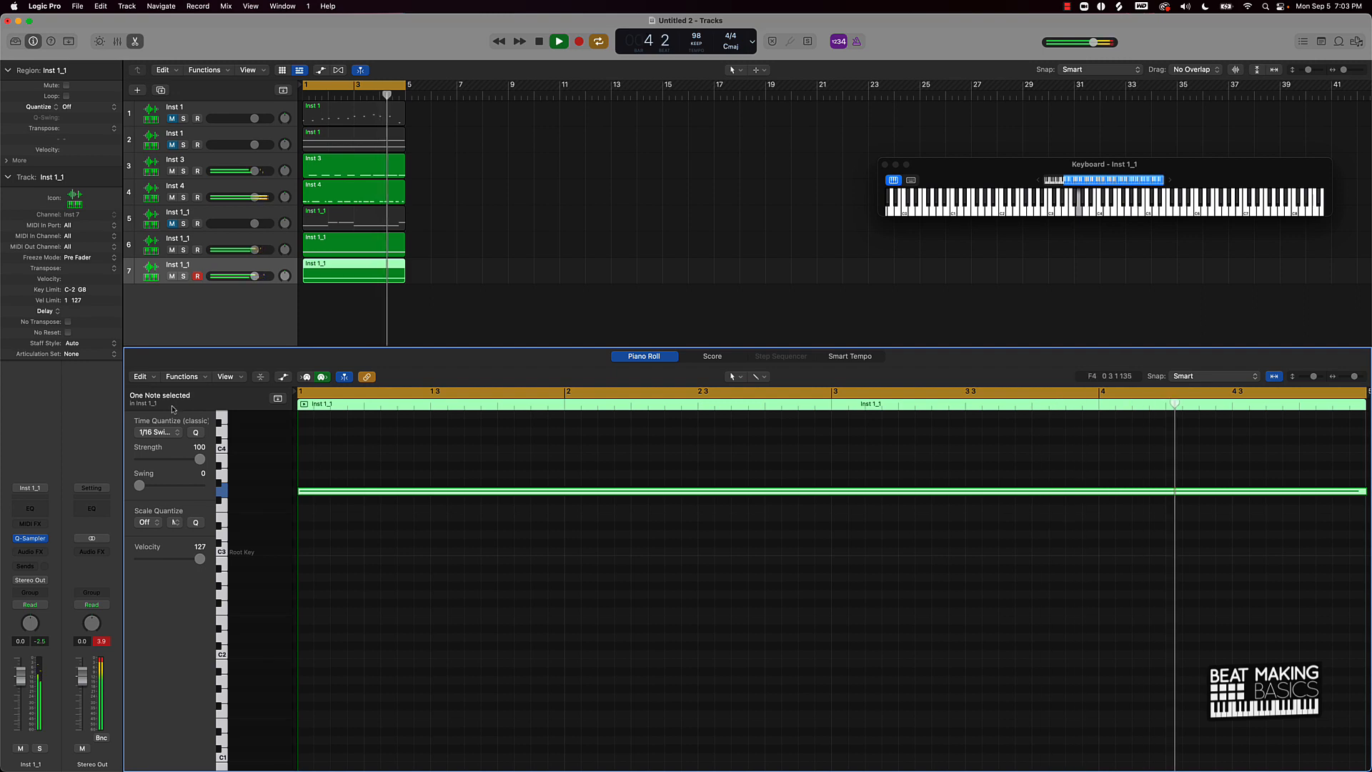
Step: Add a new software instrument track with Quick Sampler directly below the fourth track
click(206, 194)
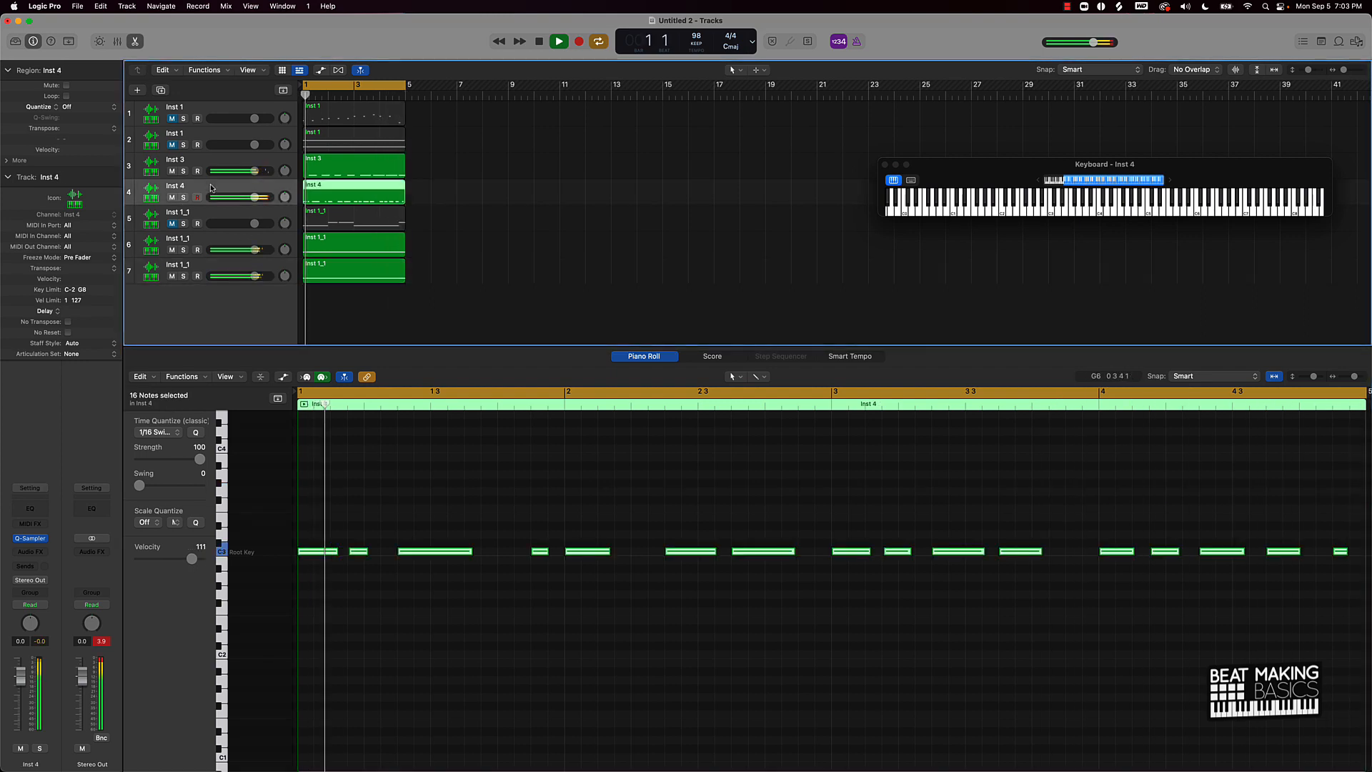
click(138, 90)
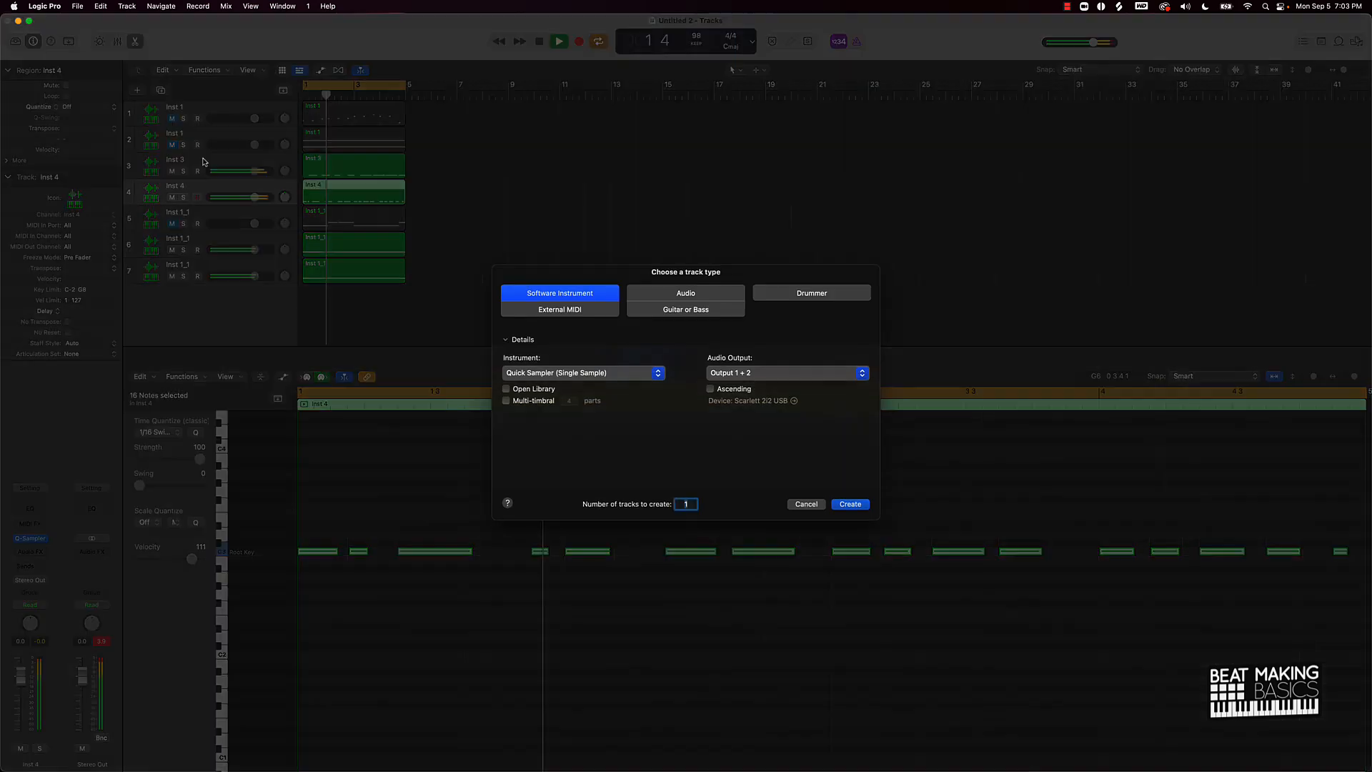
click(849, 504)
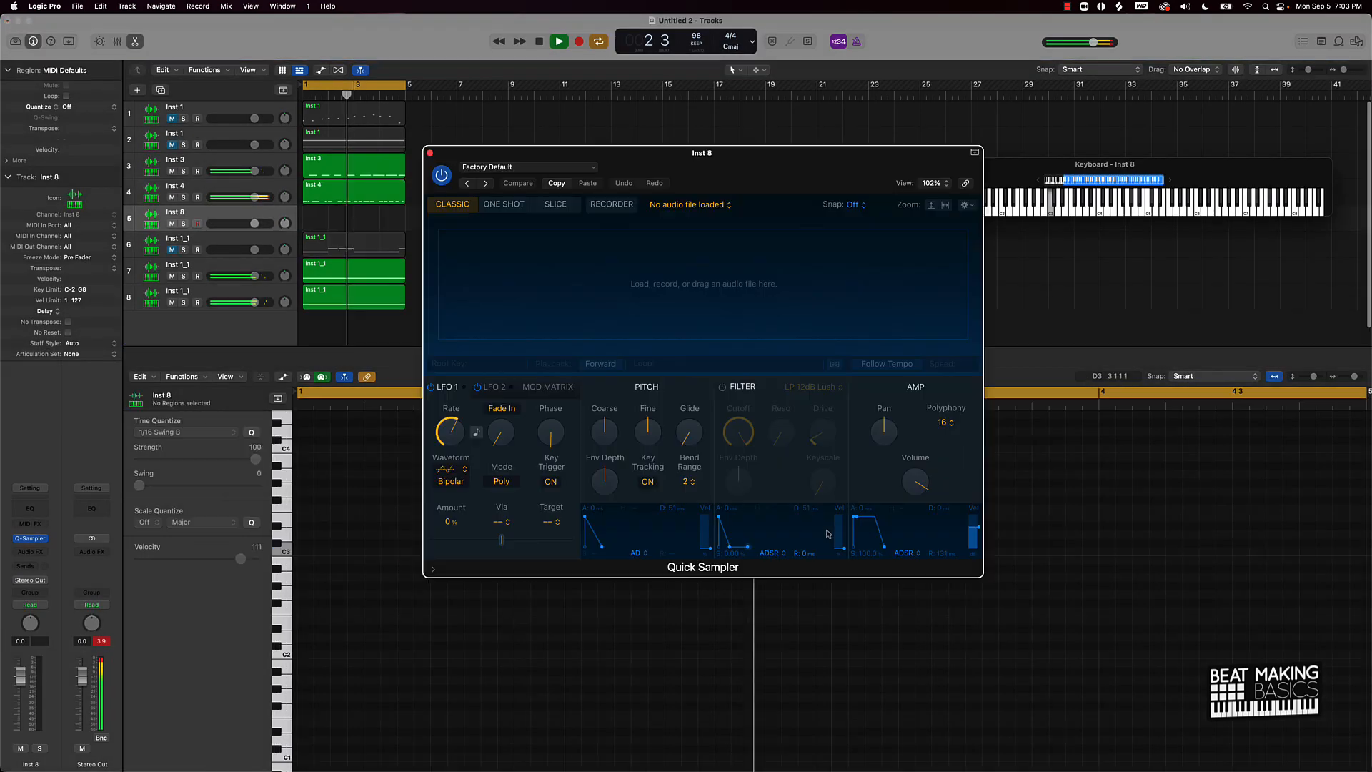
Step: Switch to Splice and change the lo-fi hip hop drum sample filter from kicks to snares
mouse_move(842, 769)
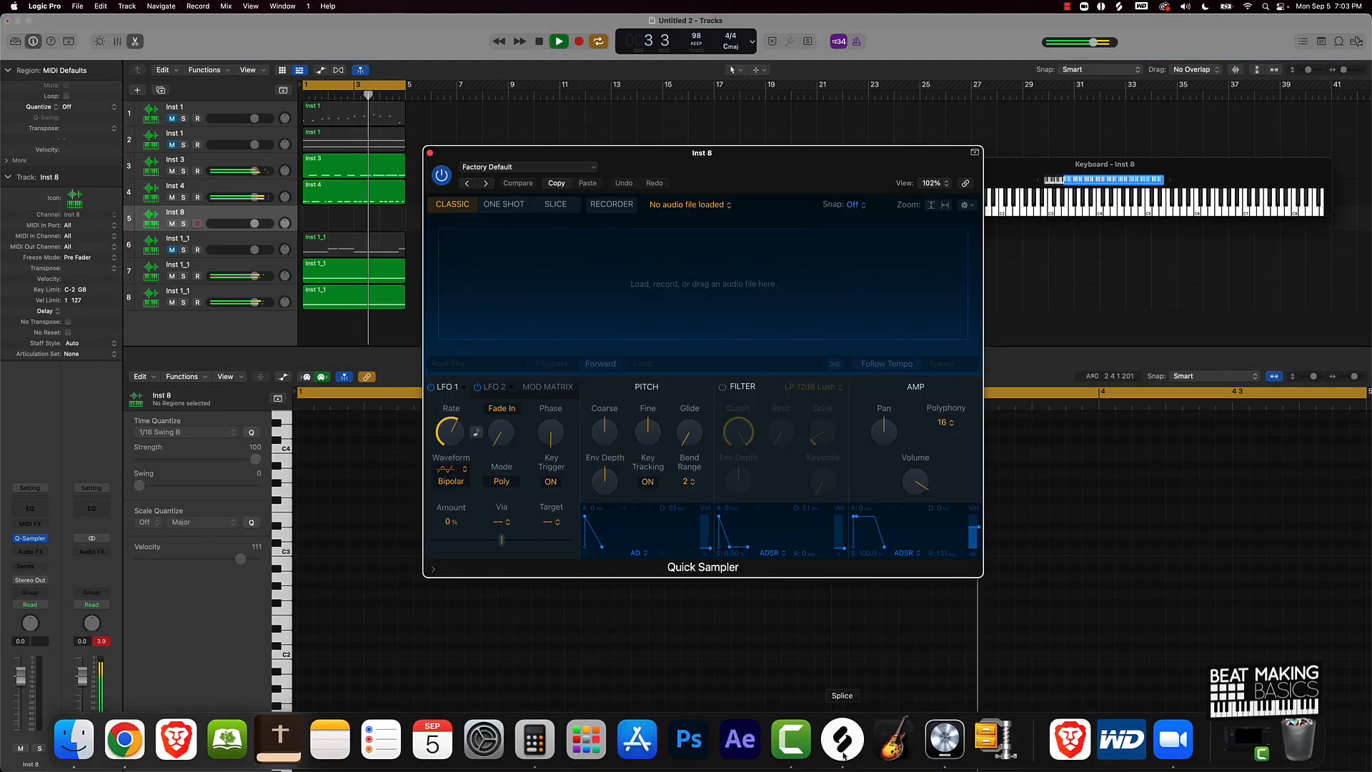
click(842, 743)
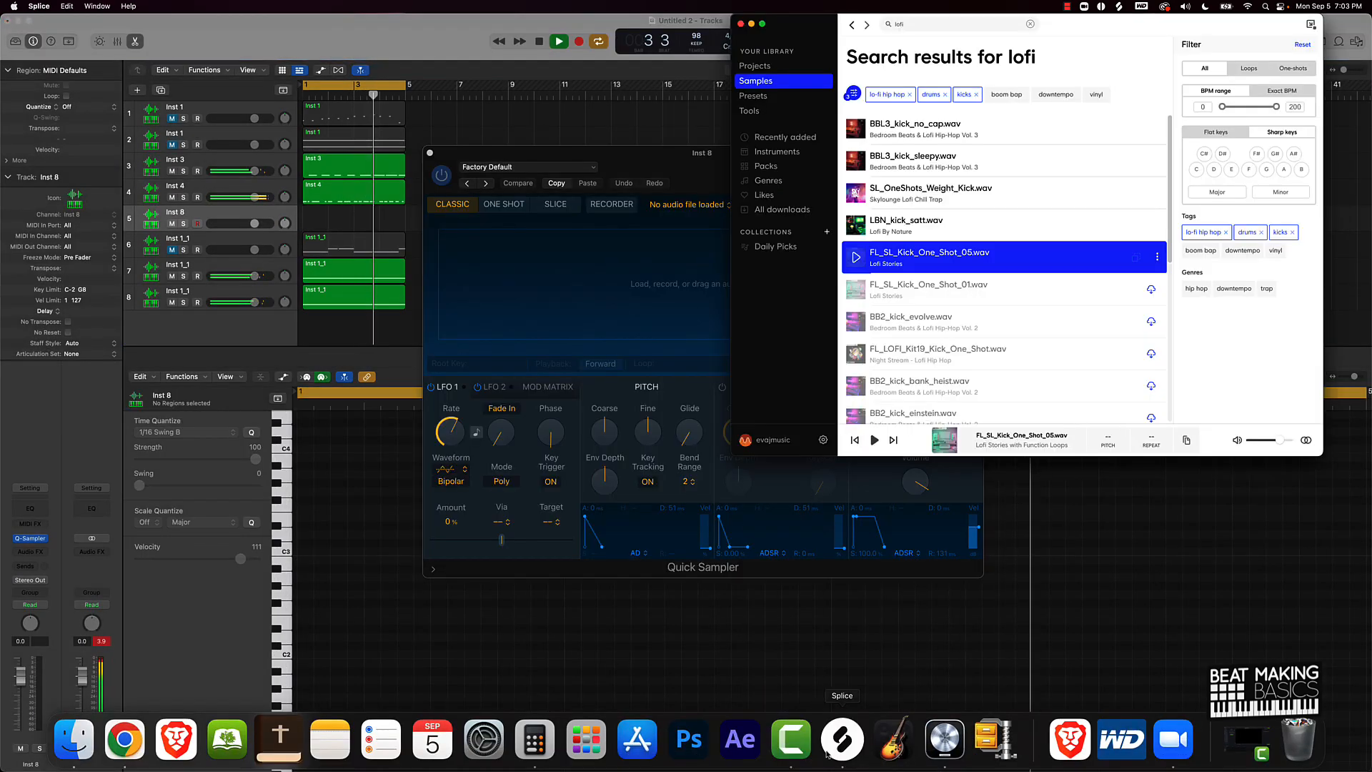
click(976, 94)
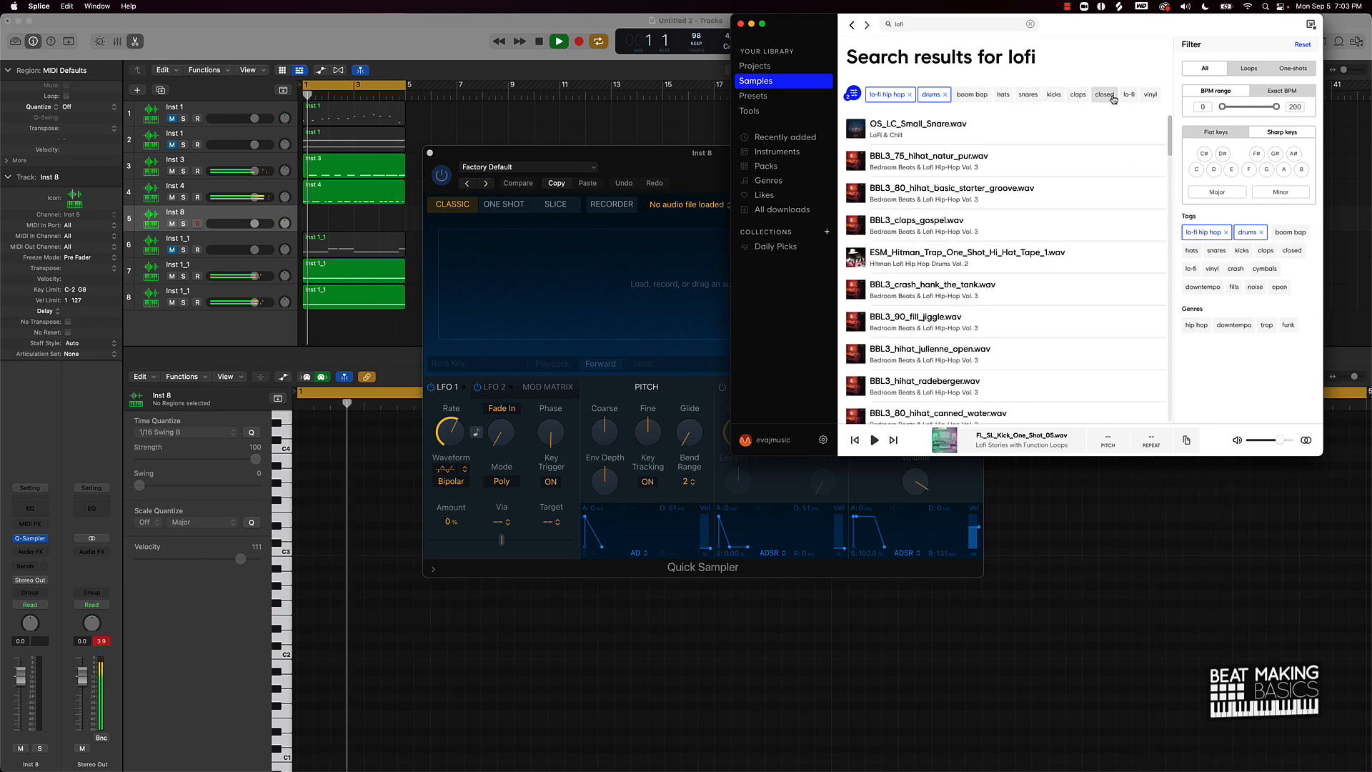
click(1036, 98)
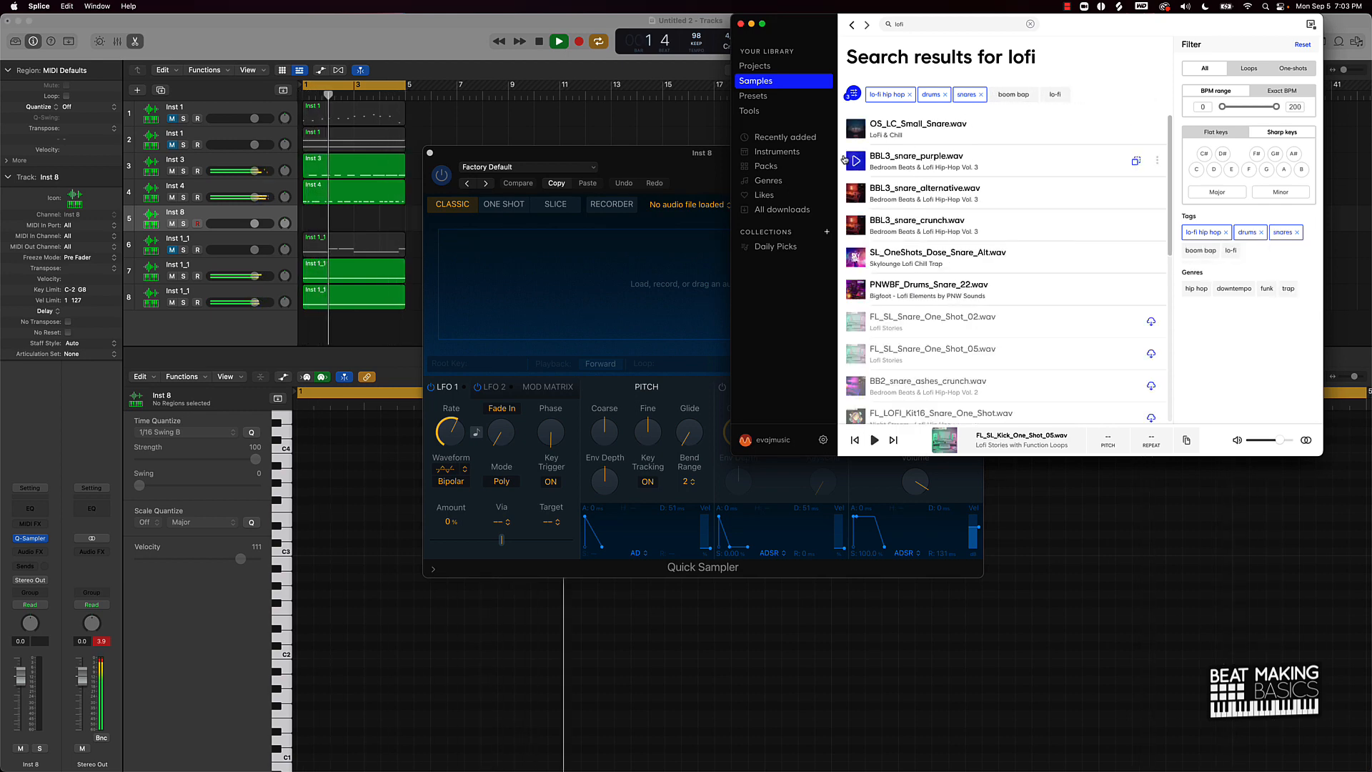
Step: Audition the first few snares and load BBL3_snare_crunch.wav into the new track's Quick Sampler in One Shot mode
click(856, 129)
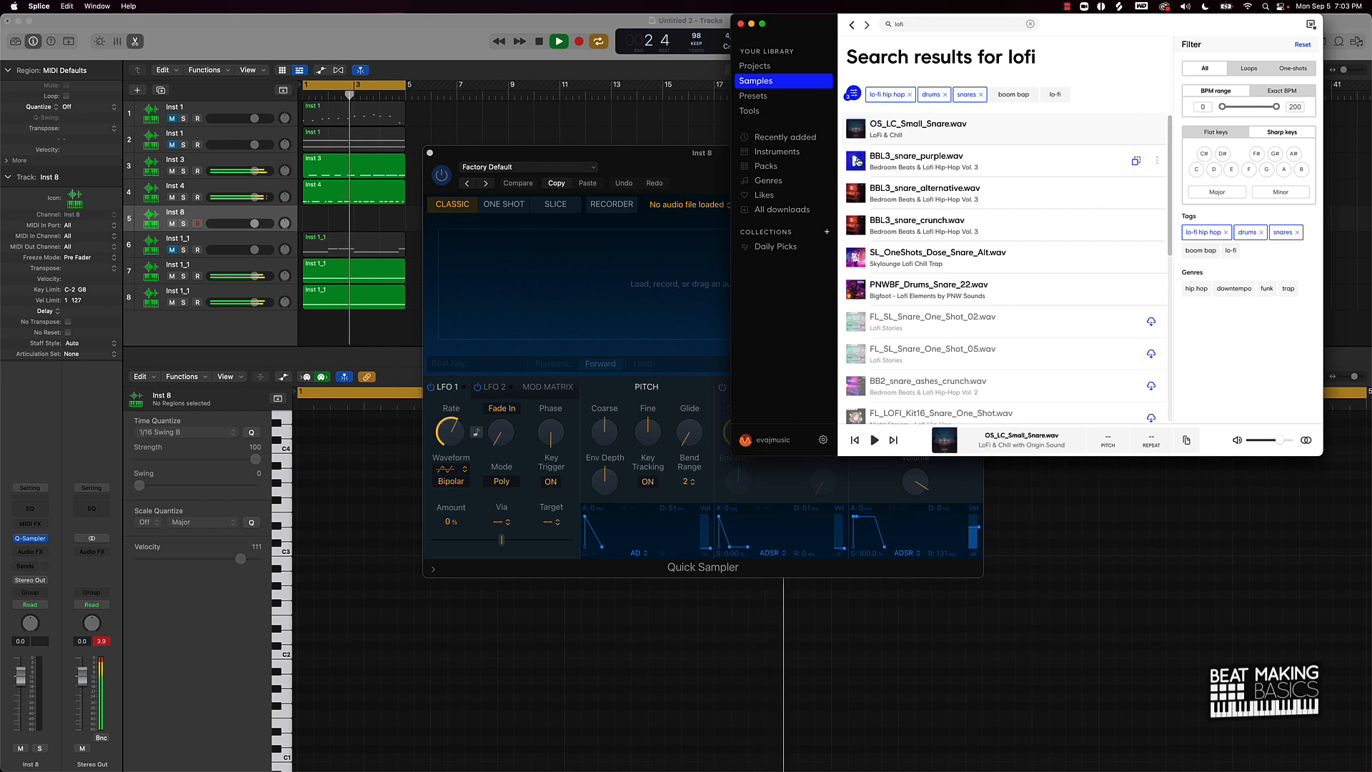
click(856, 161)
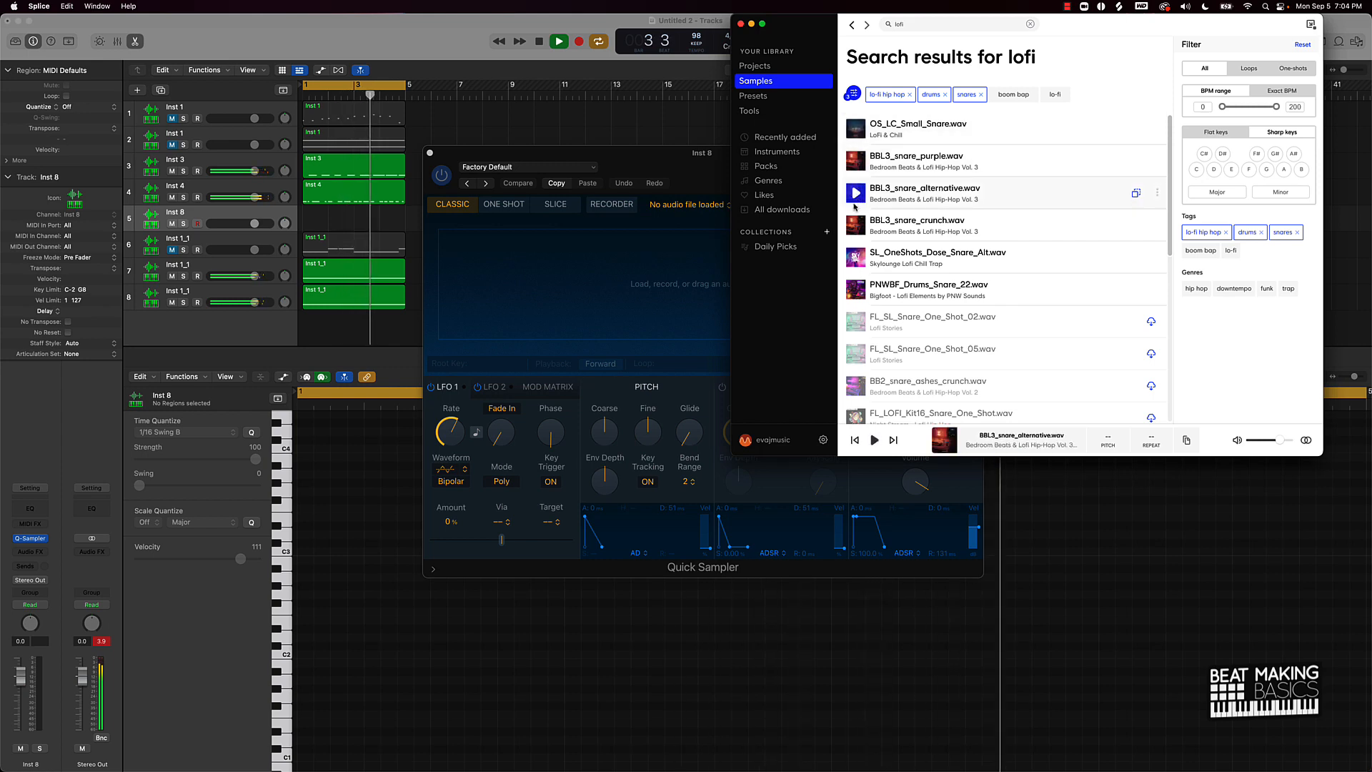
click(856, 226)
drag(857, 225, 531, 264)
click(523, 120)
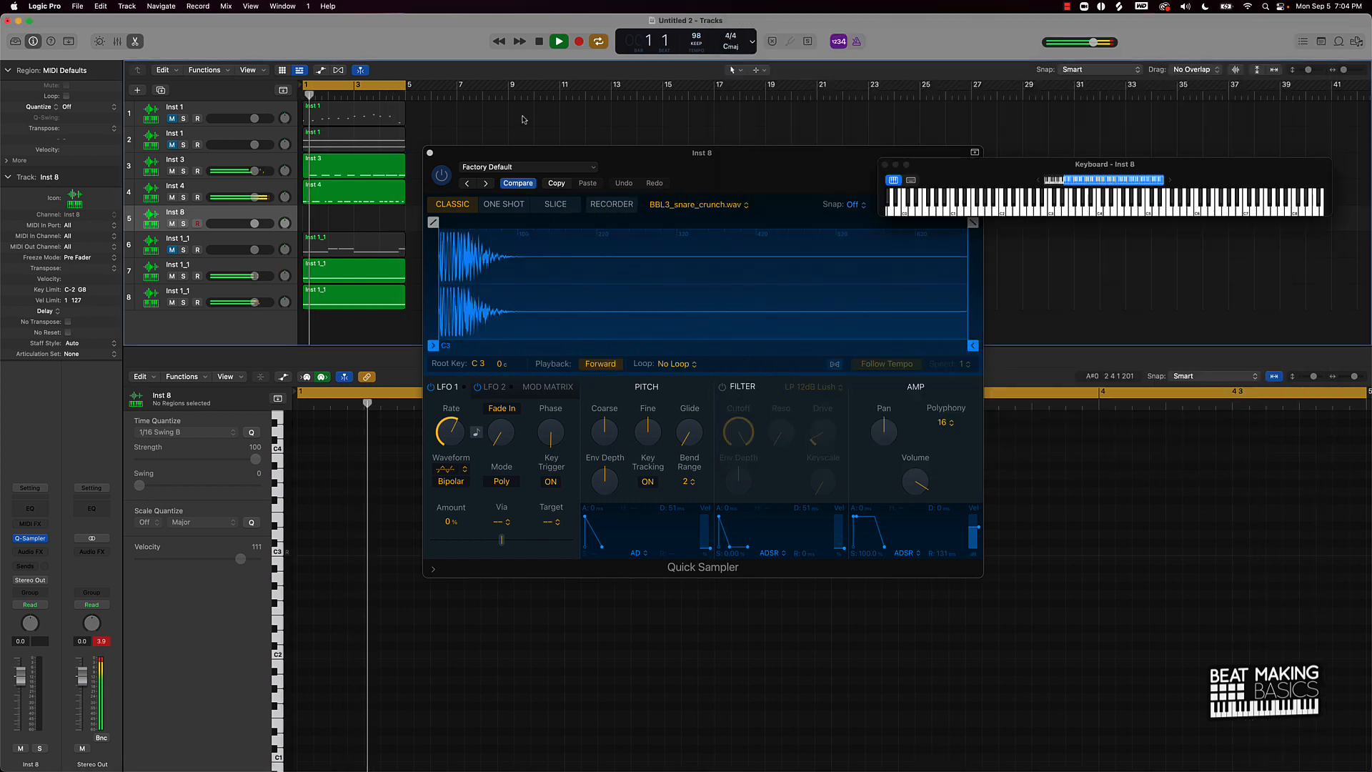
click(513, 205)
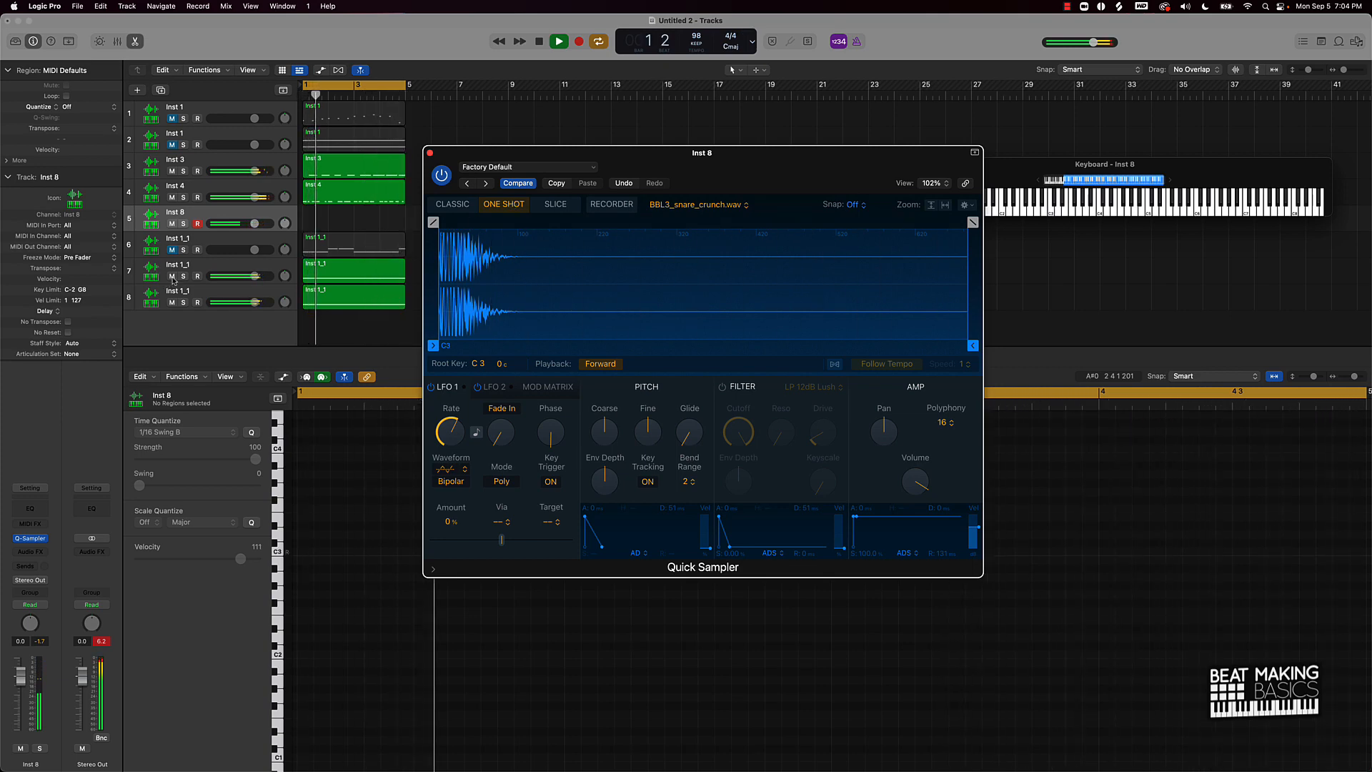
Step: With the seventh track muted, record a snare on beat four of all four bars on the fifth track and join its regions
click(413, 260)
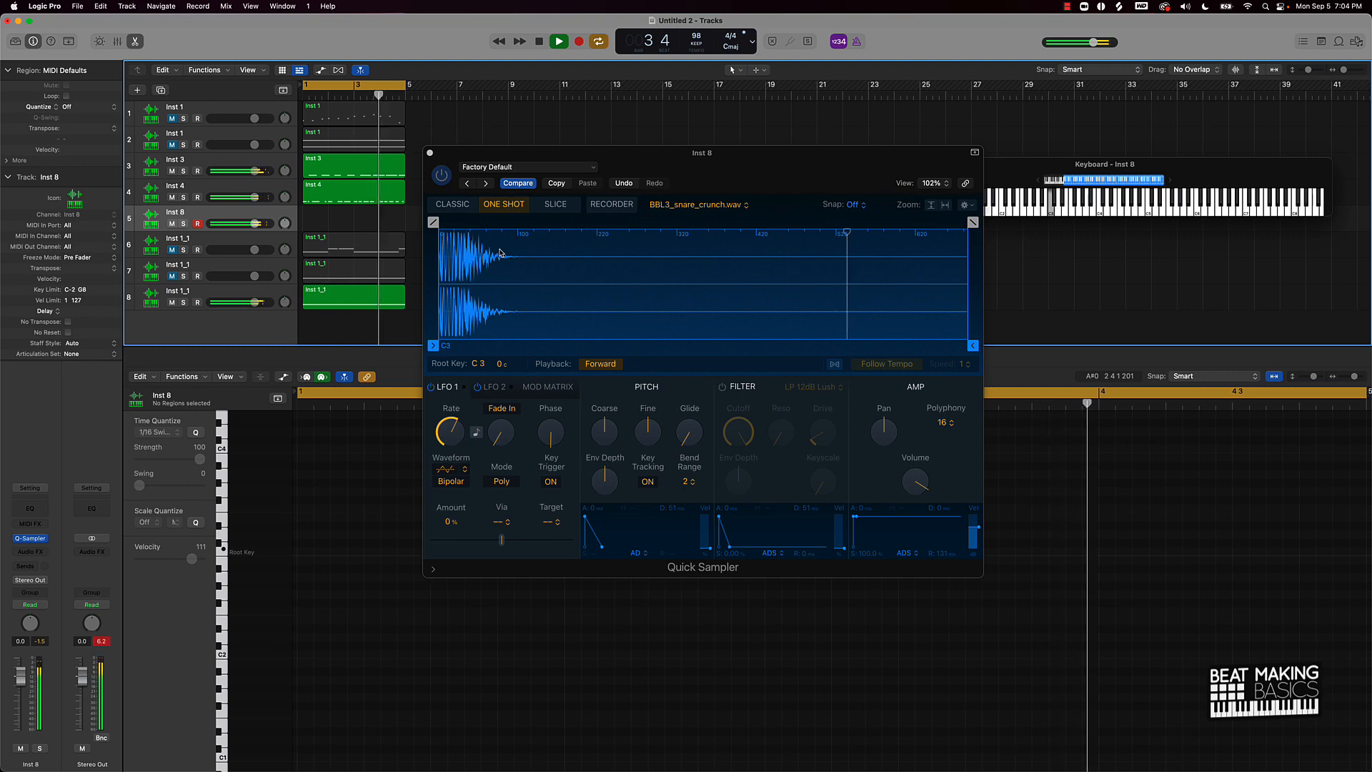
key(r)
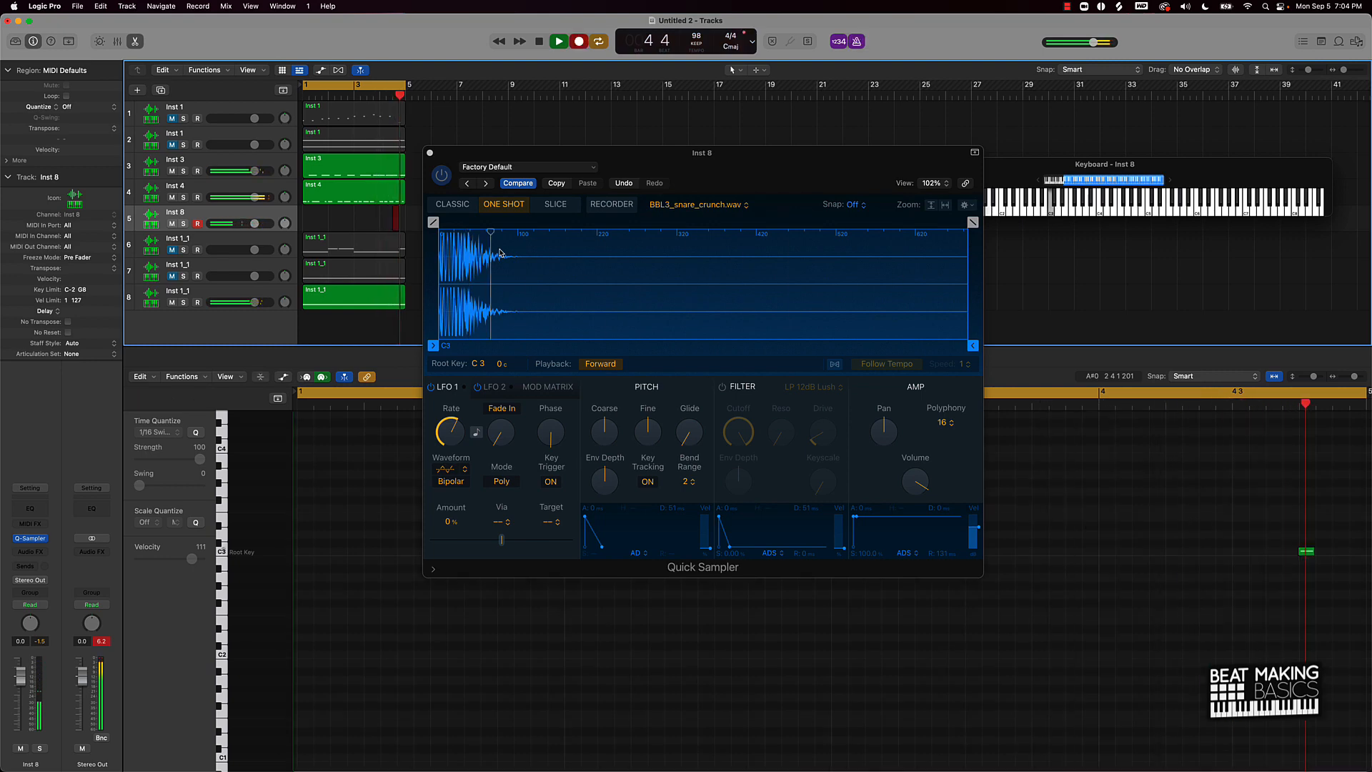
key(space)
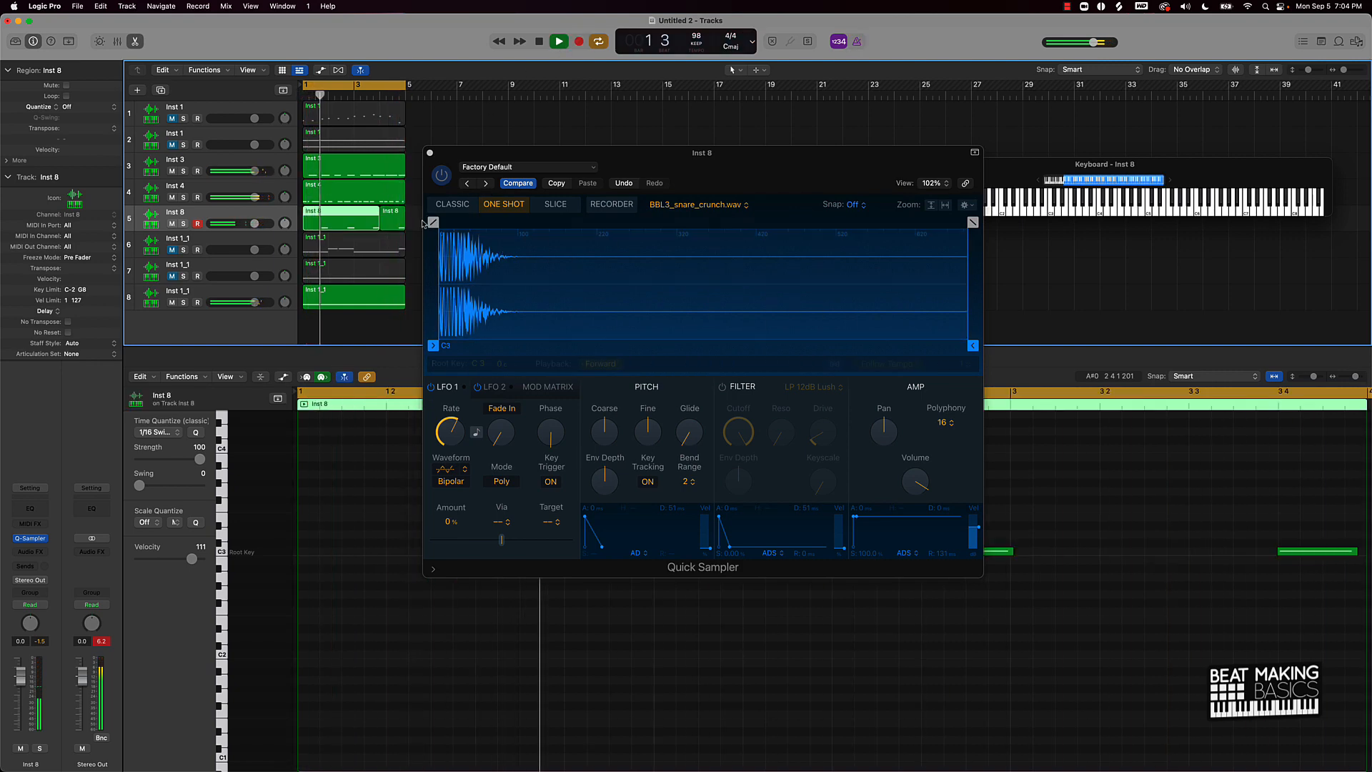
click(562, 42)
key(super+j)
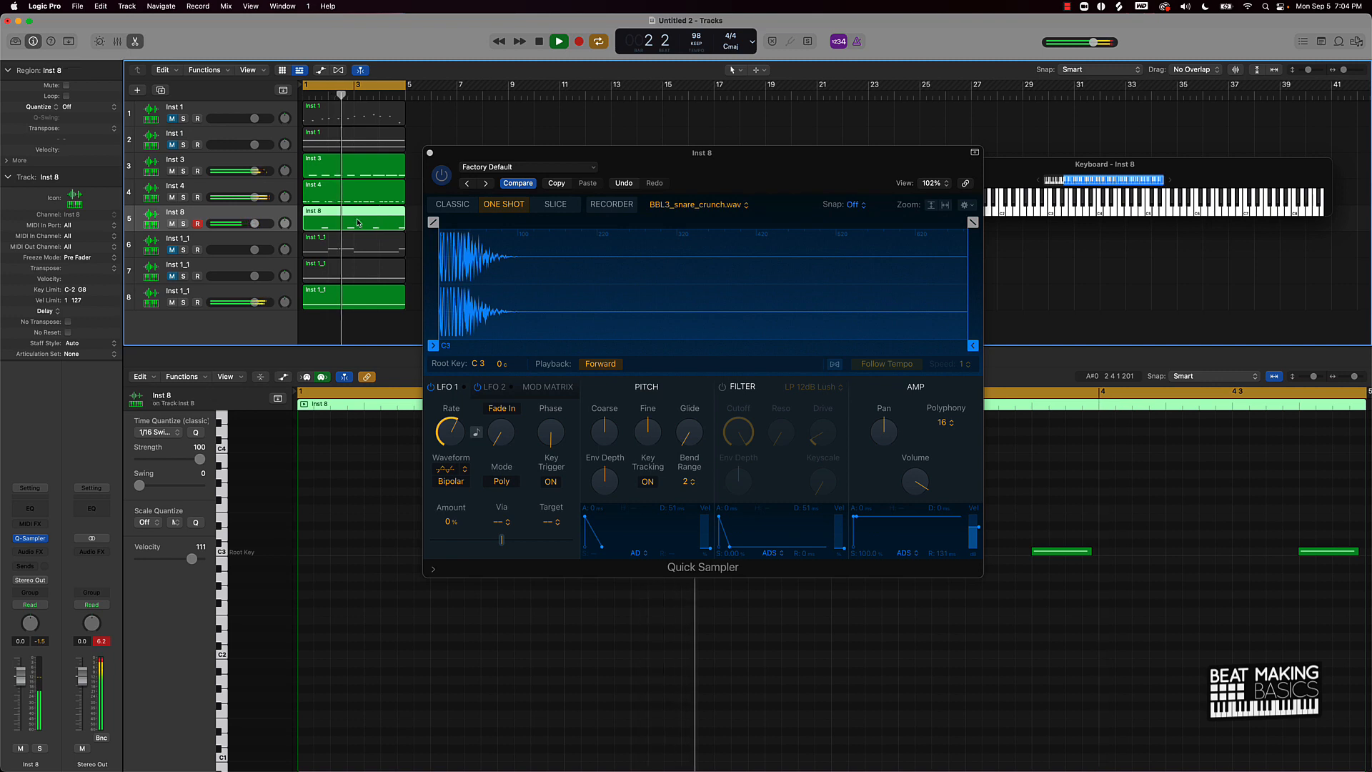
click(430, 153)
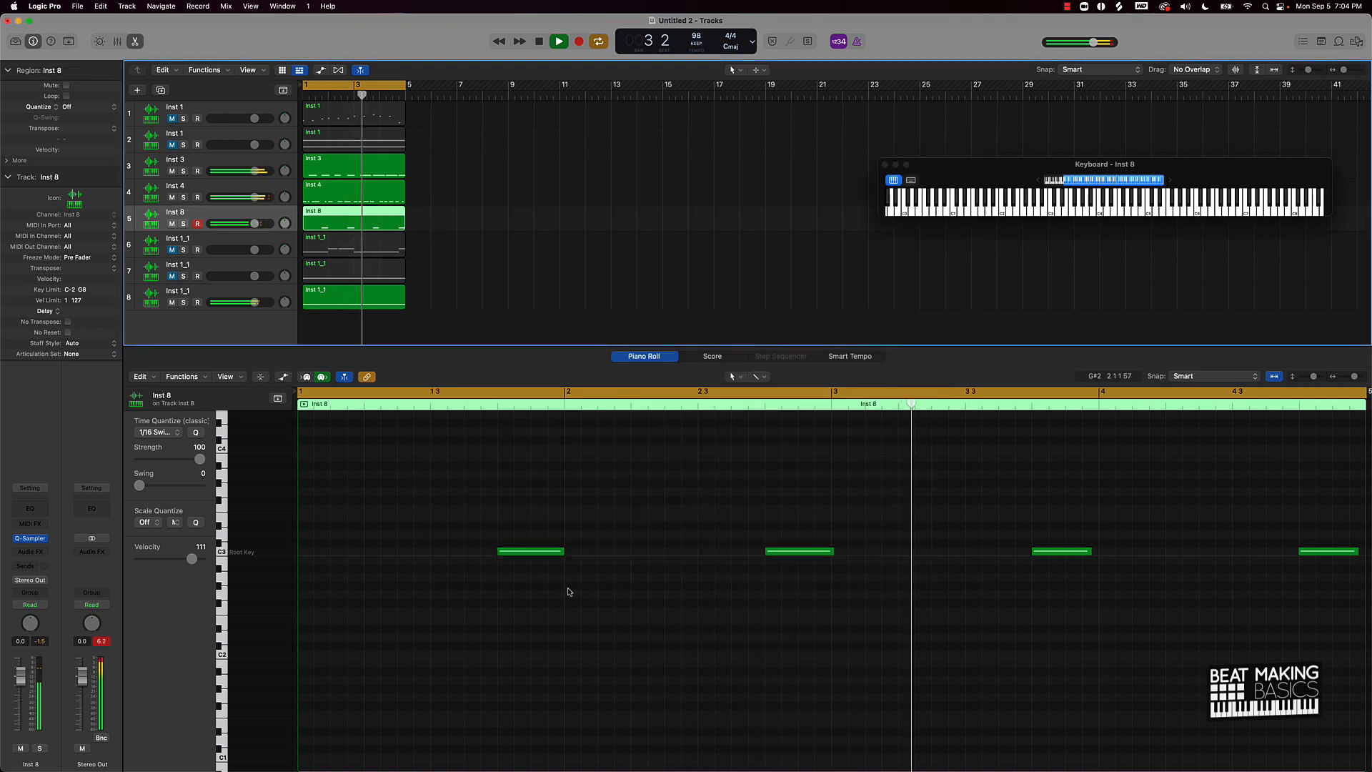
click(628, 600)
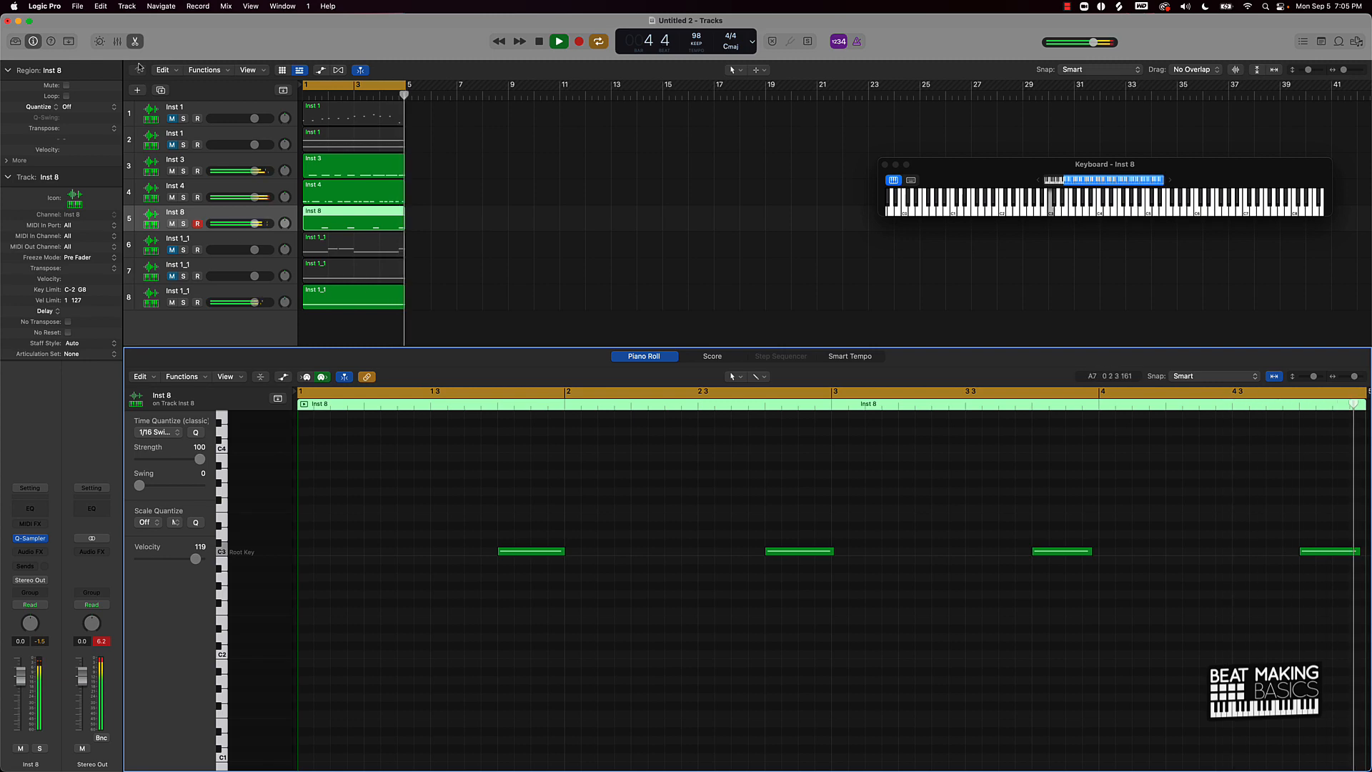
Step: Add another Quick Sampler track below the snare track, and switch to Splice to filter the lo-fi drum samples by hats
click(138, 90)
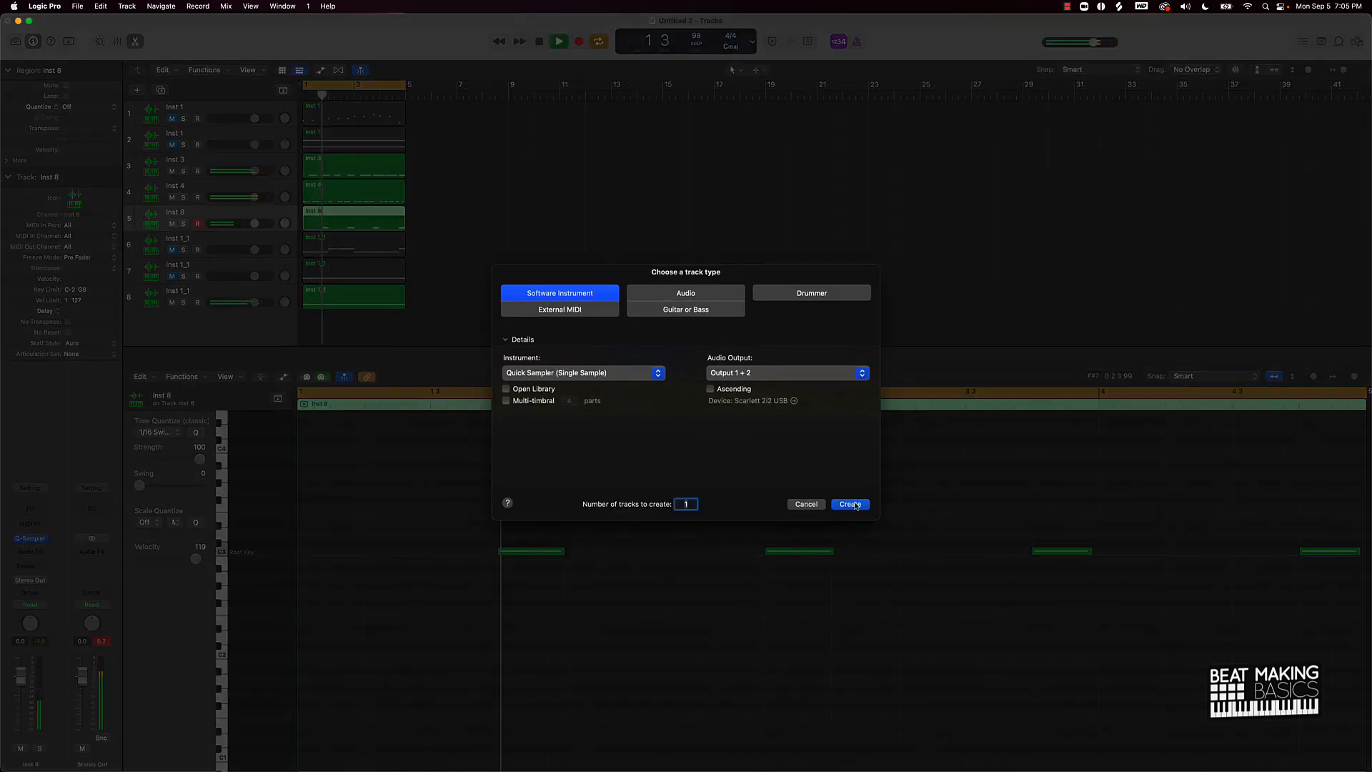
click(850, 504)
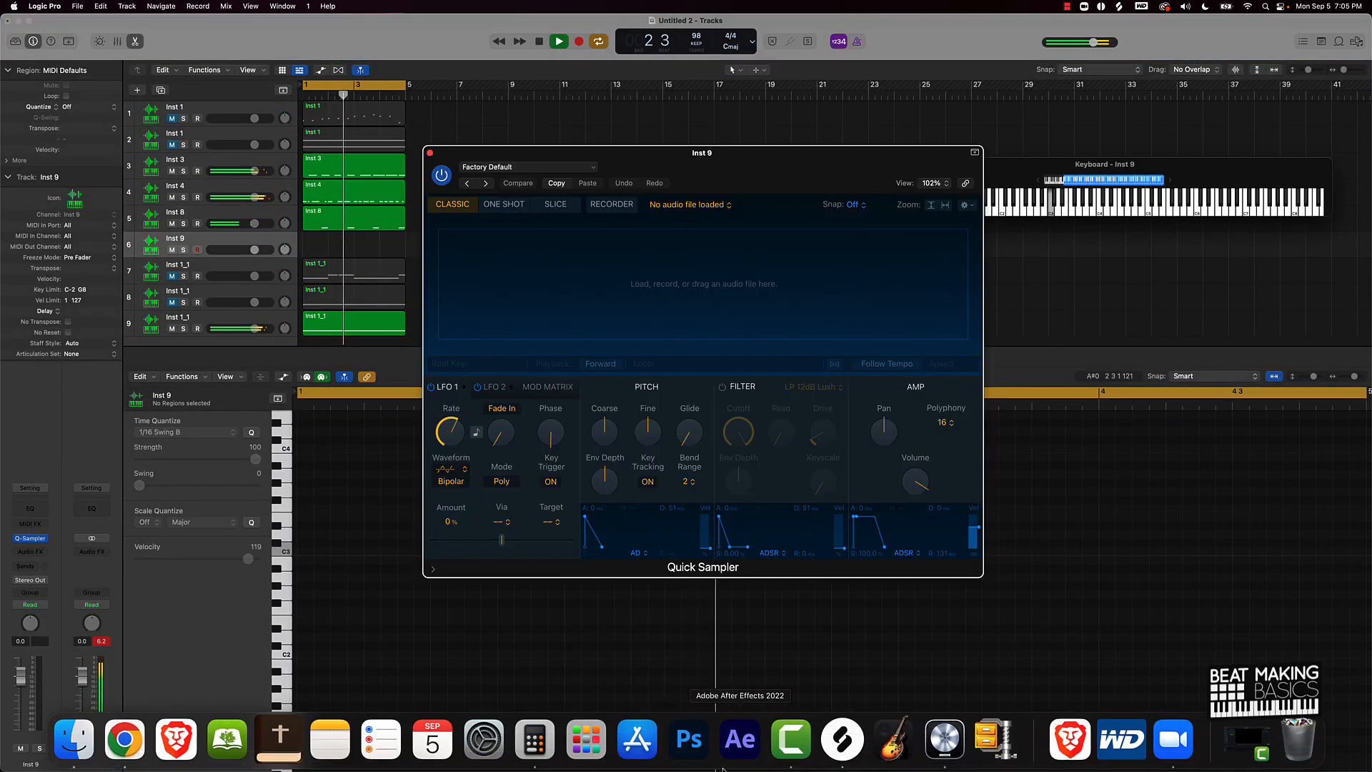
click(842, 739)
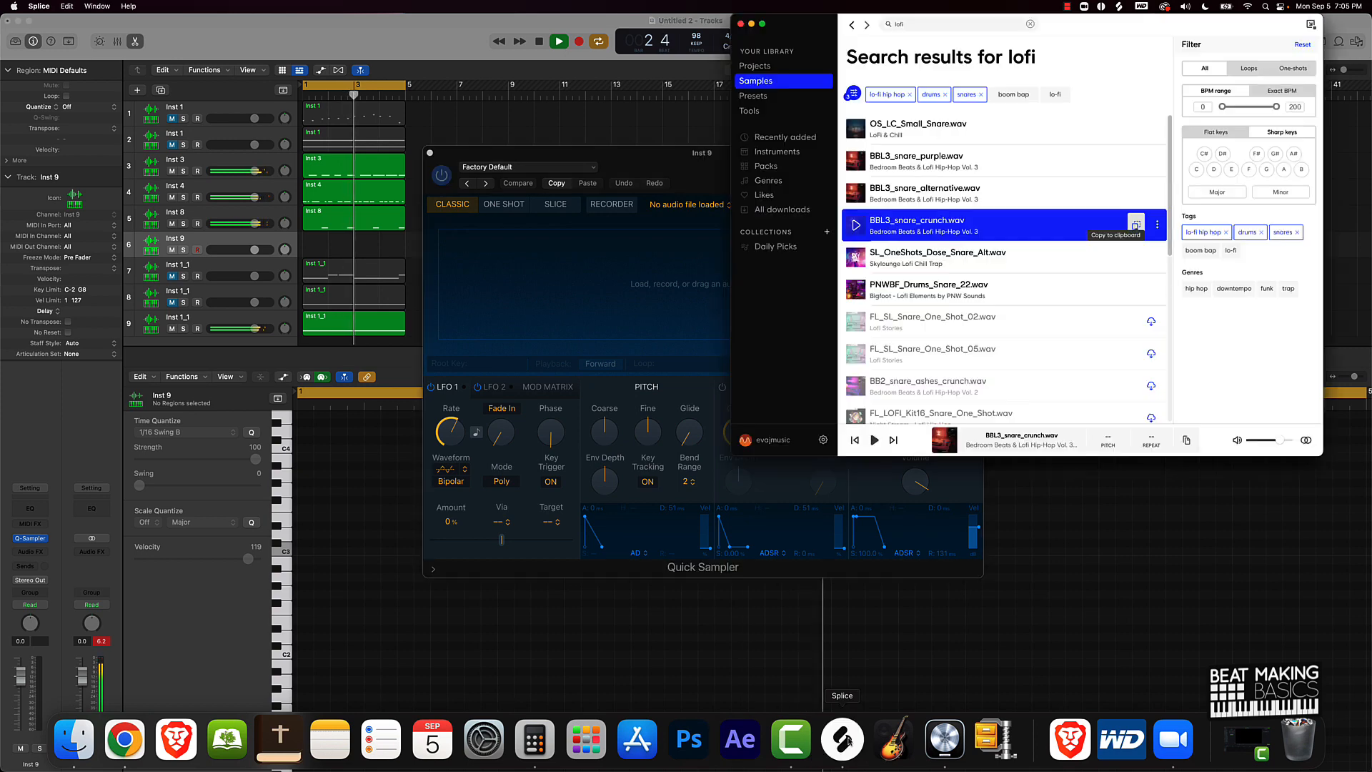
click(980, 94)
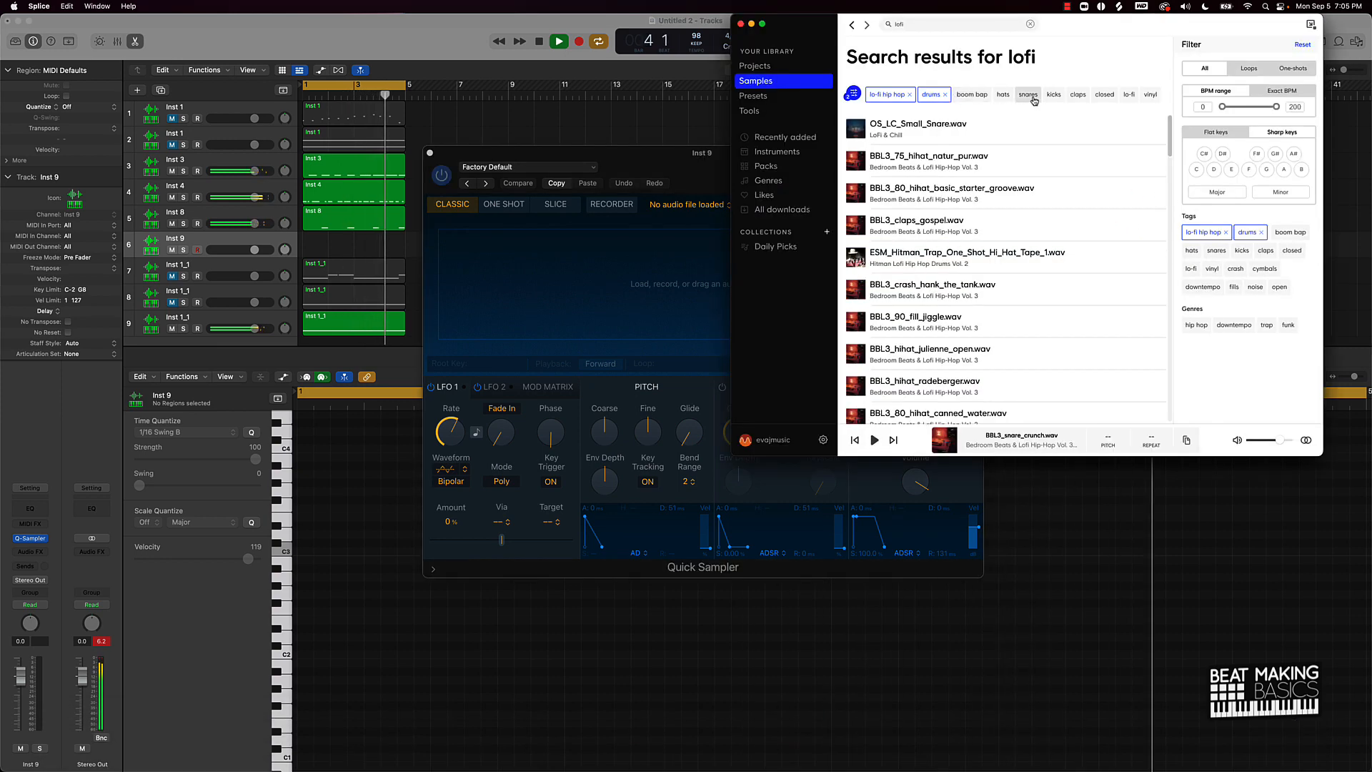
click(1003, 94)
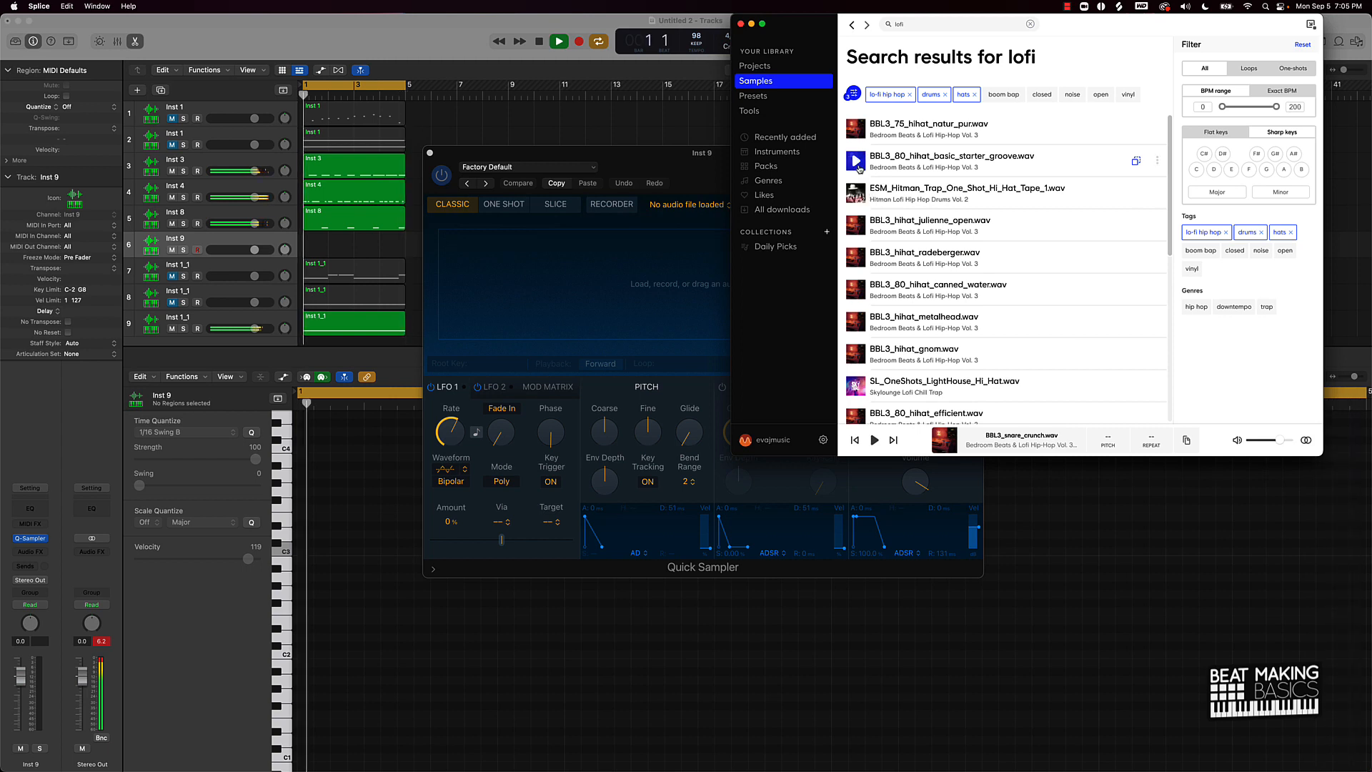
Step: Preview BBL3_80_hihat_basic_starter_groove.wav and load it into the new track's Quick Sampler in One Shot mode
click(856, 162)
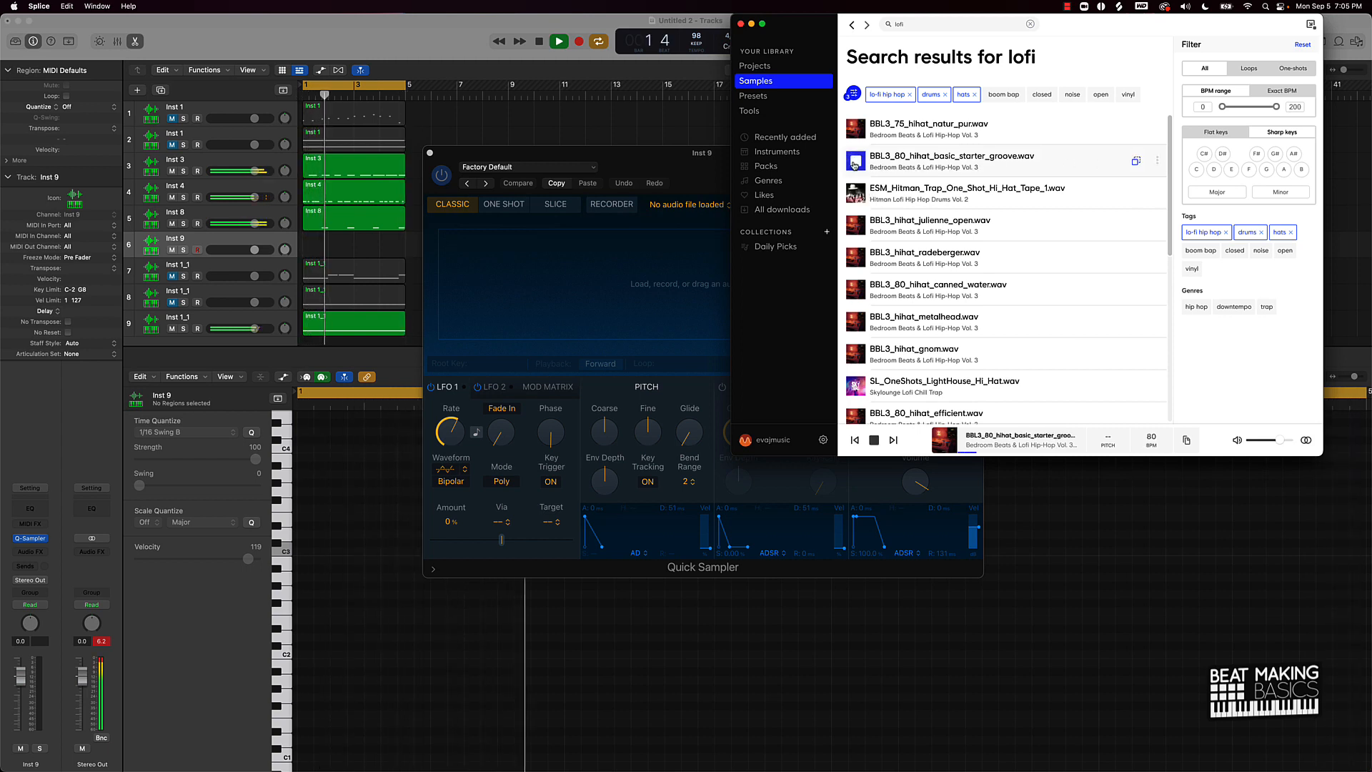
click(857, 163)
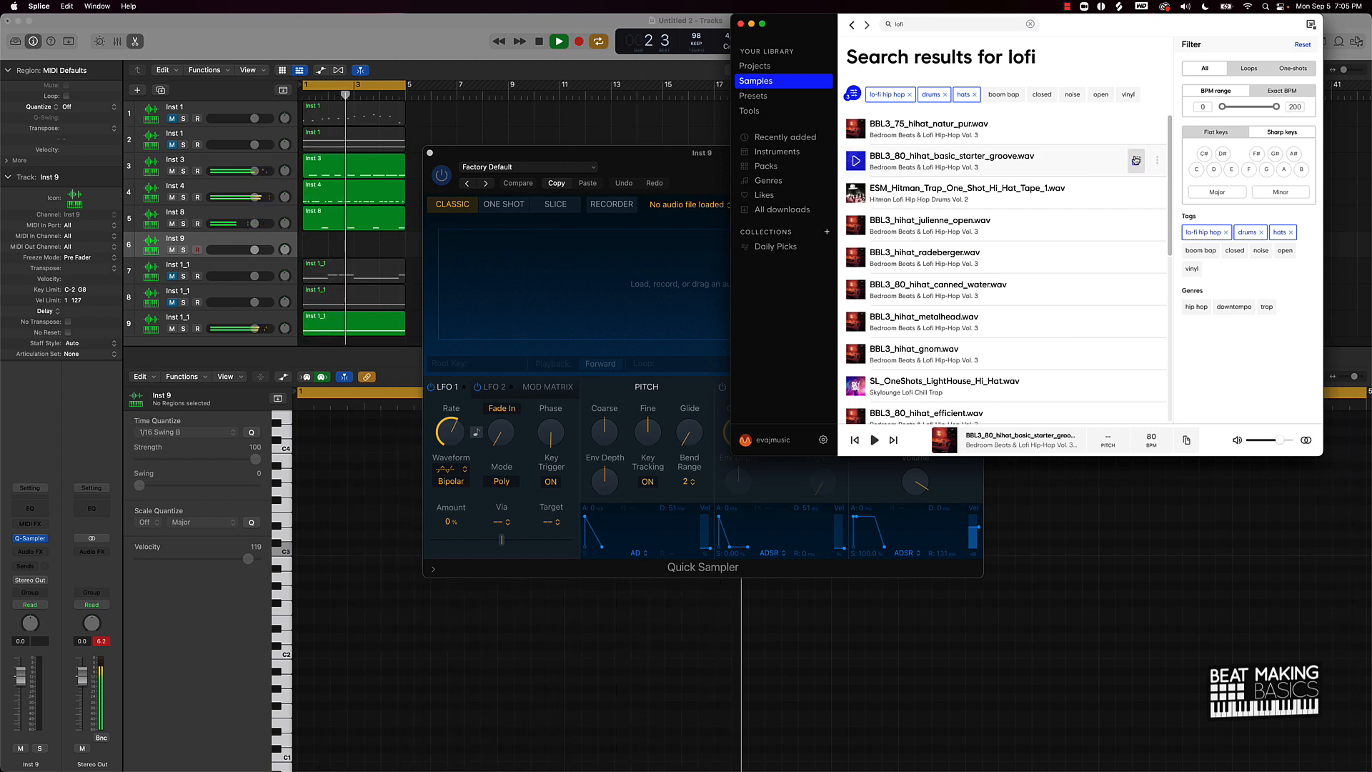
drag(1120, 157, 480, 272)
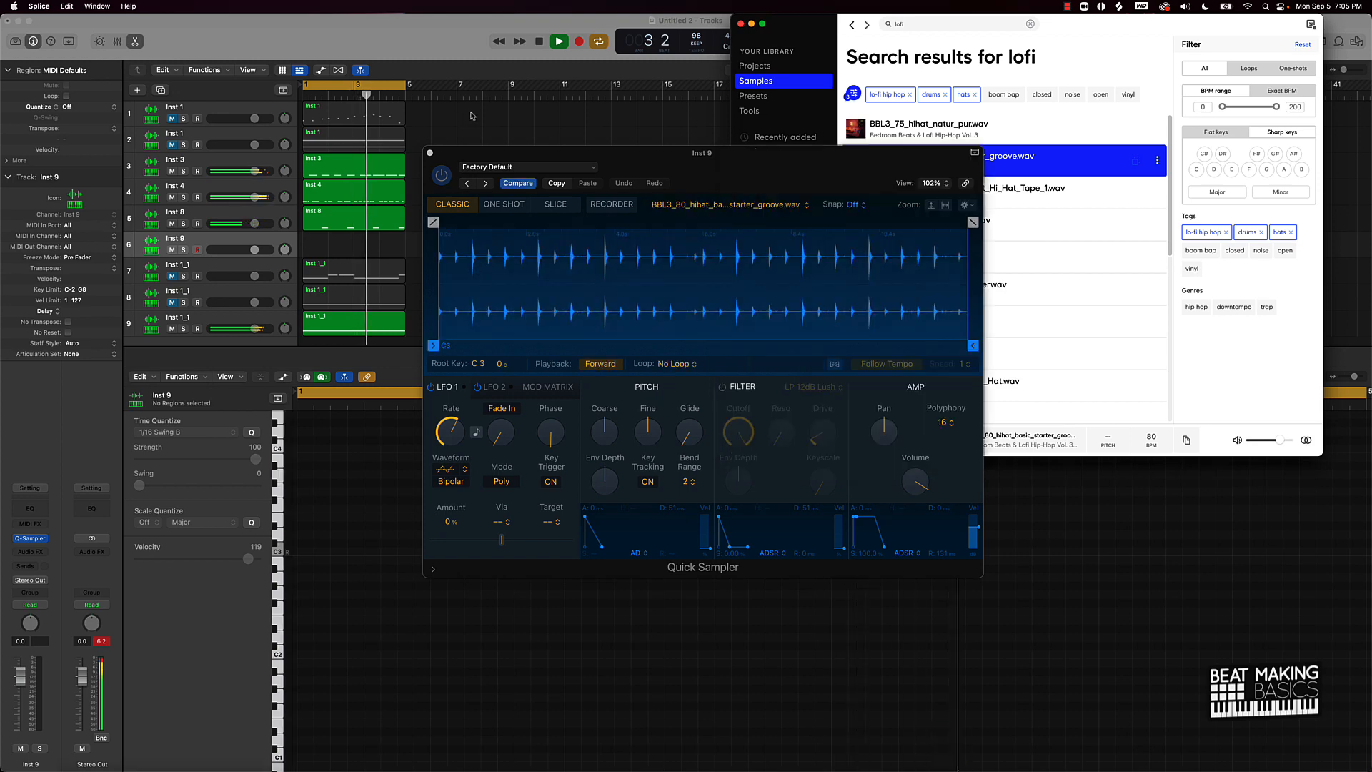
click(527, 244)
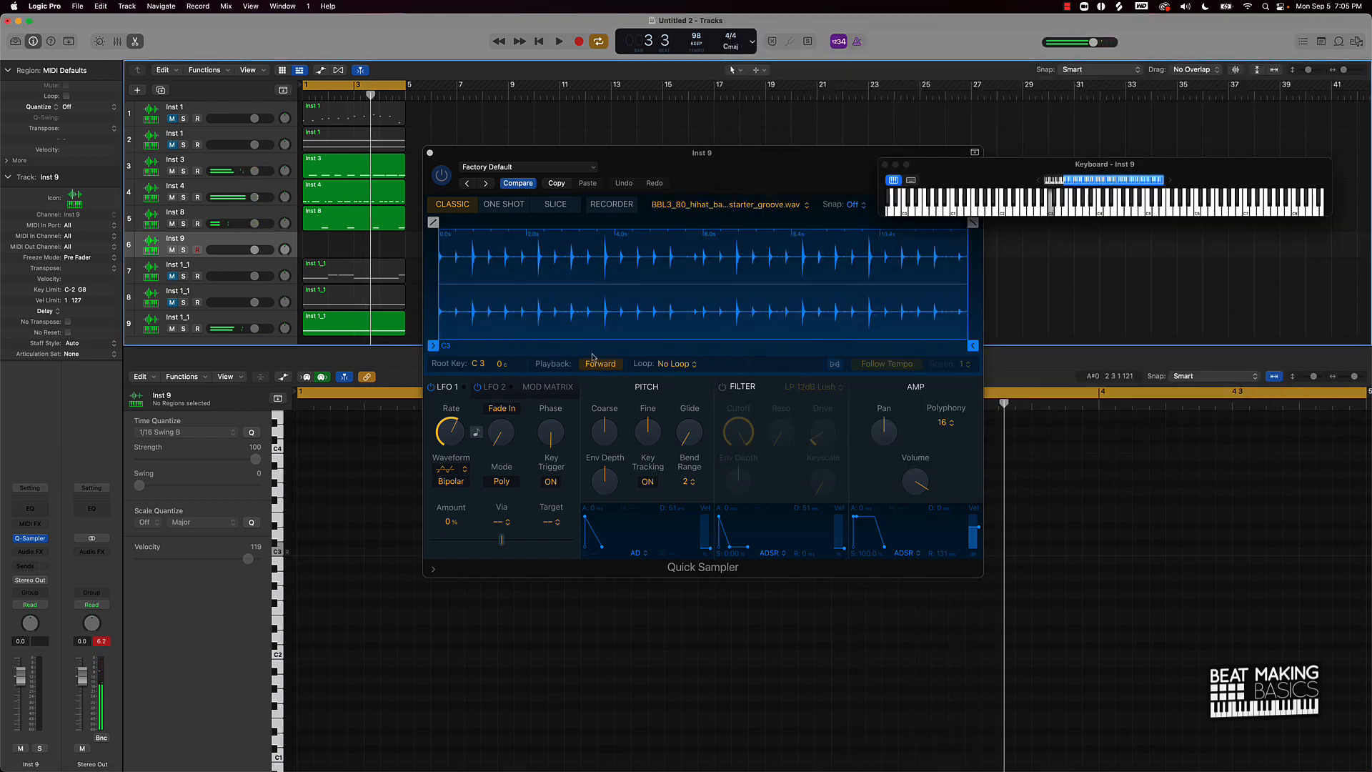
click(504, 205)
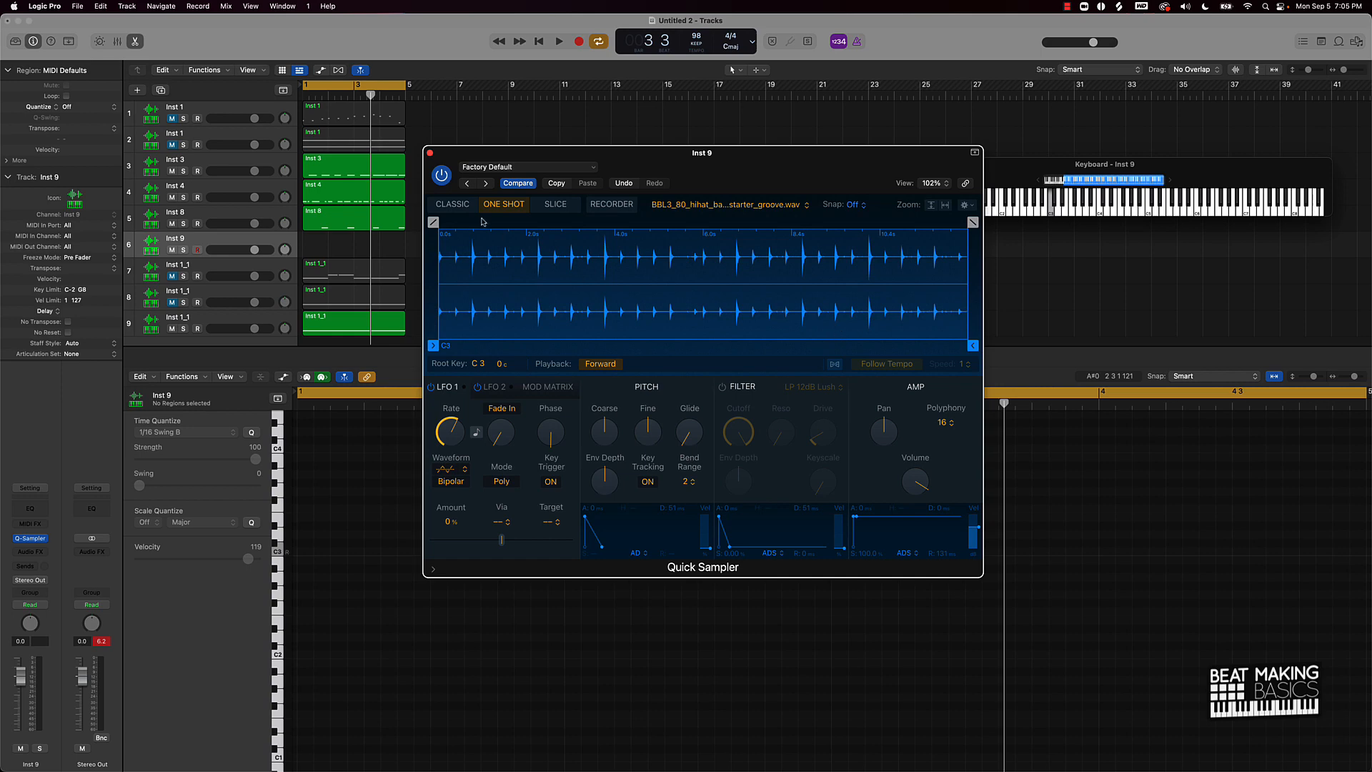
Step: Trim the hi-hat loop to one hit, with the sample start at about 2.211 s and the end at about 2.587 s
drag(972, 346, 468, 345)
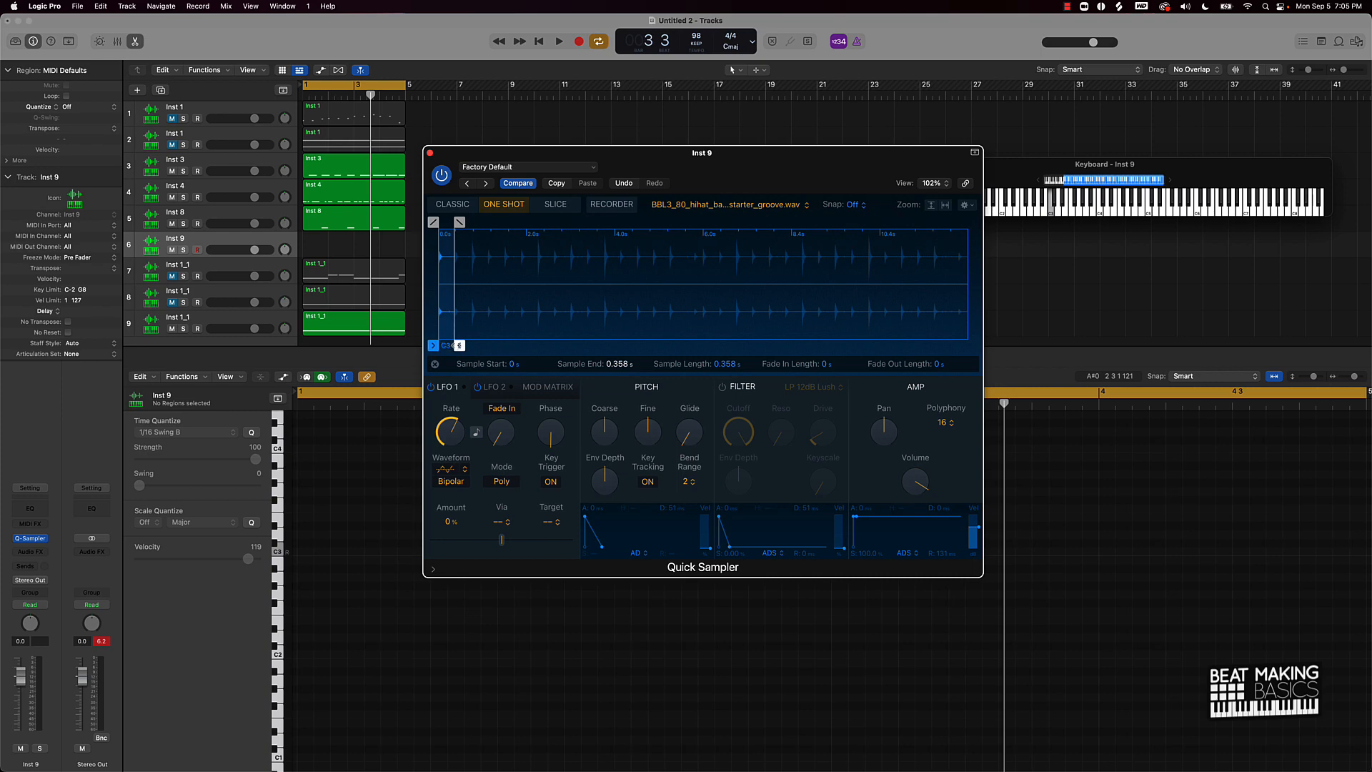
drag(459, 346, 572, 332)
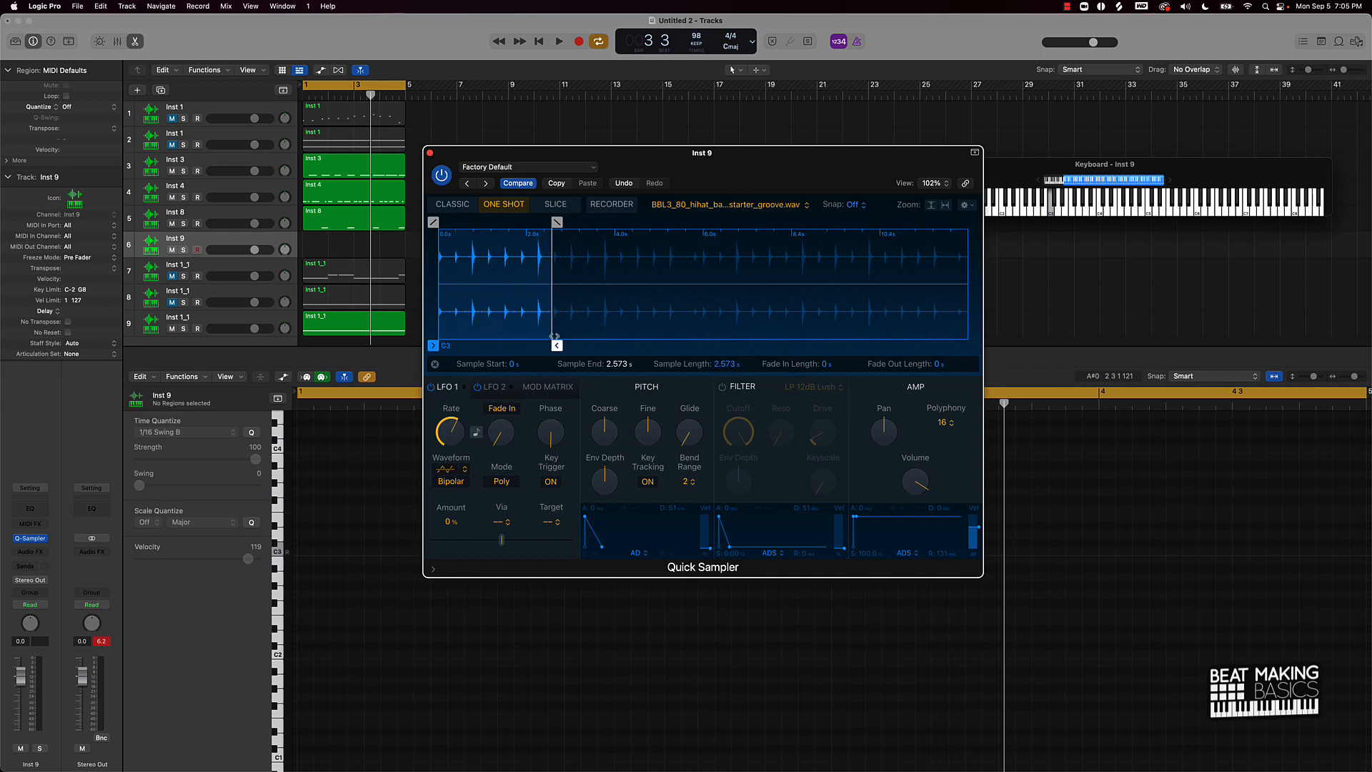
drag(431, 346, 511, 336)
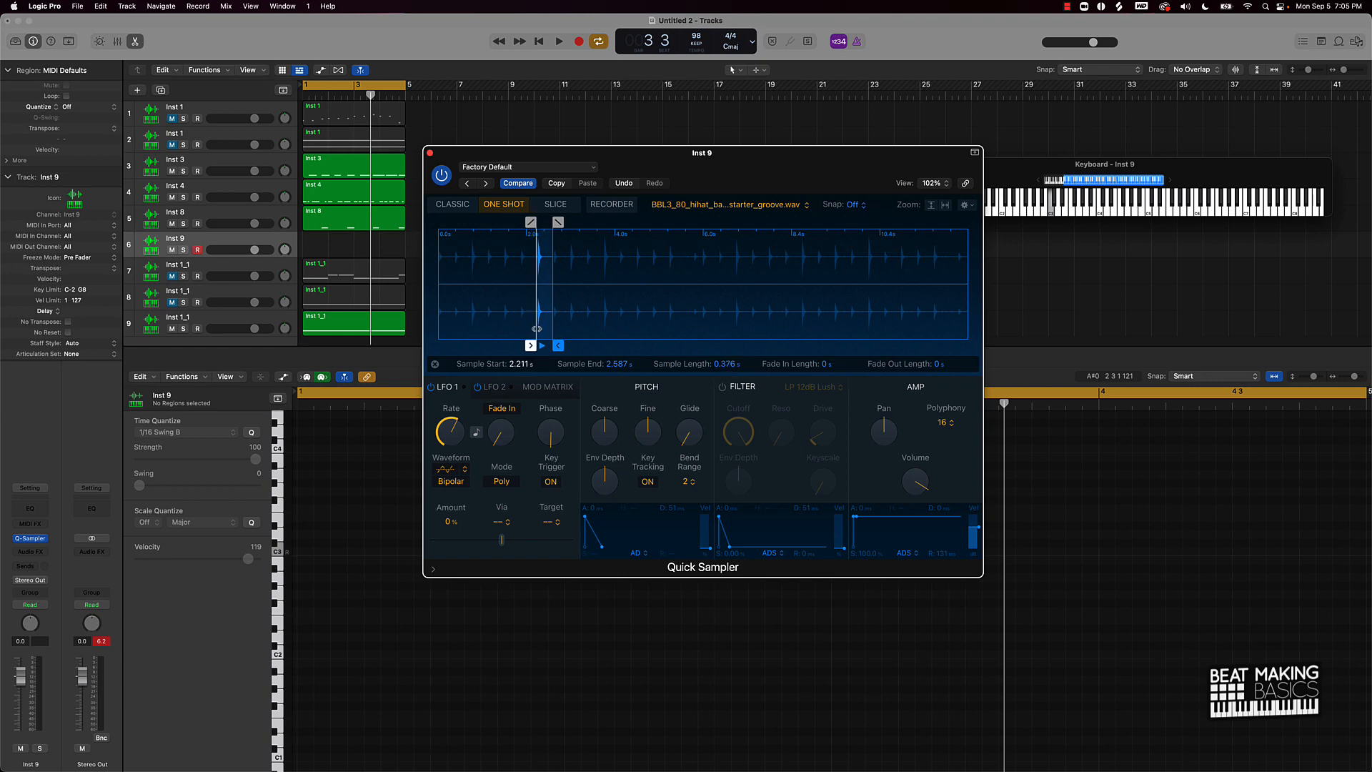
Step: Move the hi-hat's sample start to the hit's attack at about 2.252 s and close its Quick Sampler
scroll(583, 290, up, 5)
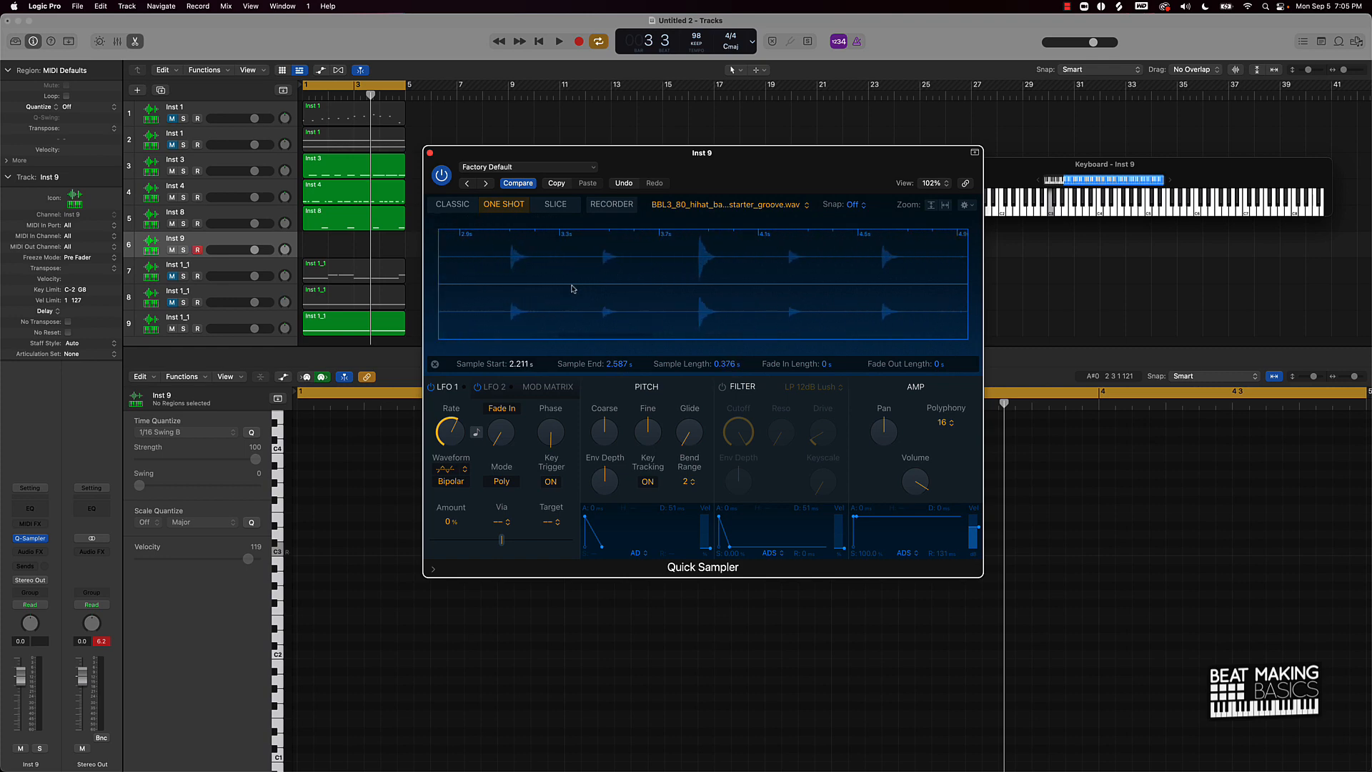
scroll(572, 289, left, 6)
scroll(572, 289, right, 8)
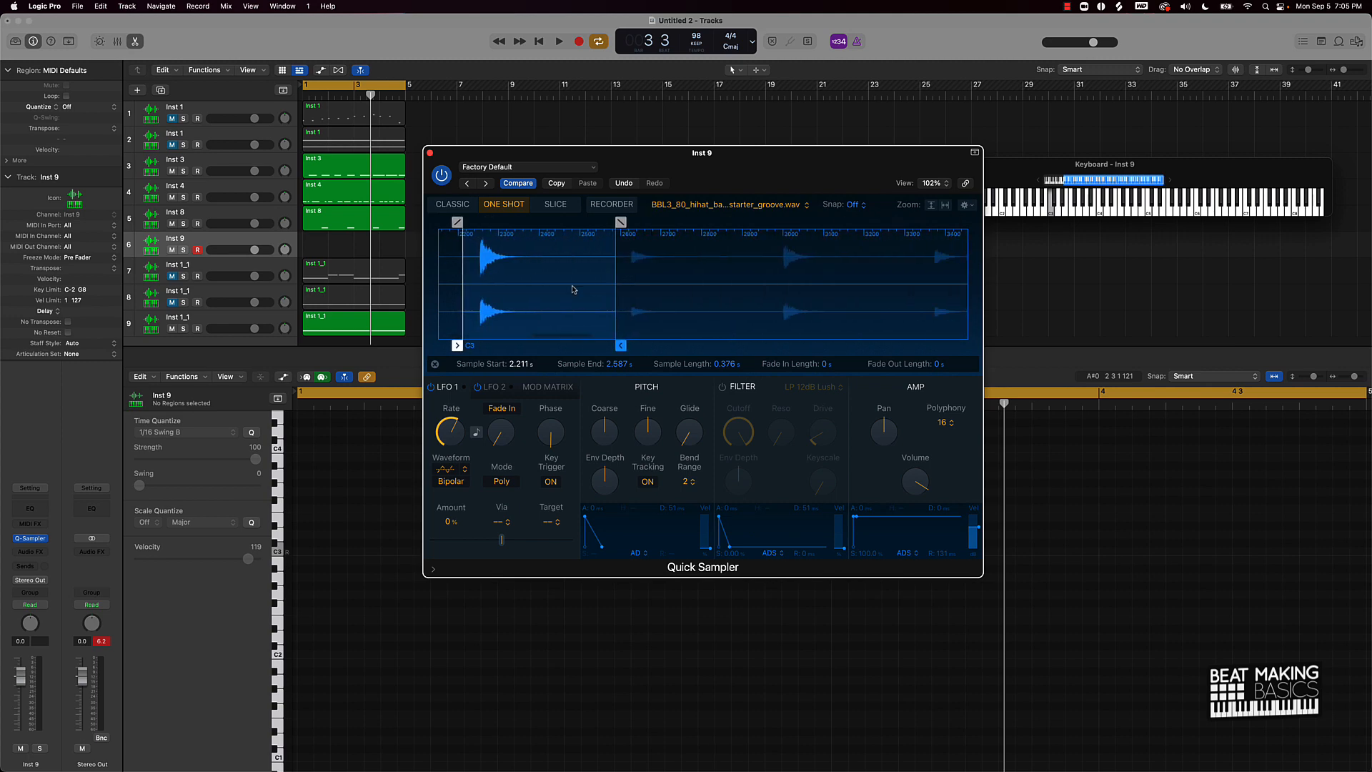
scroll(574, 288, up, 3)
scroll(573, 289, up, 6)
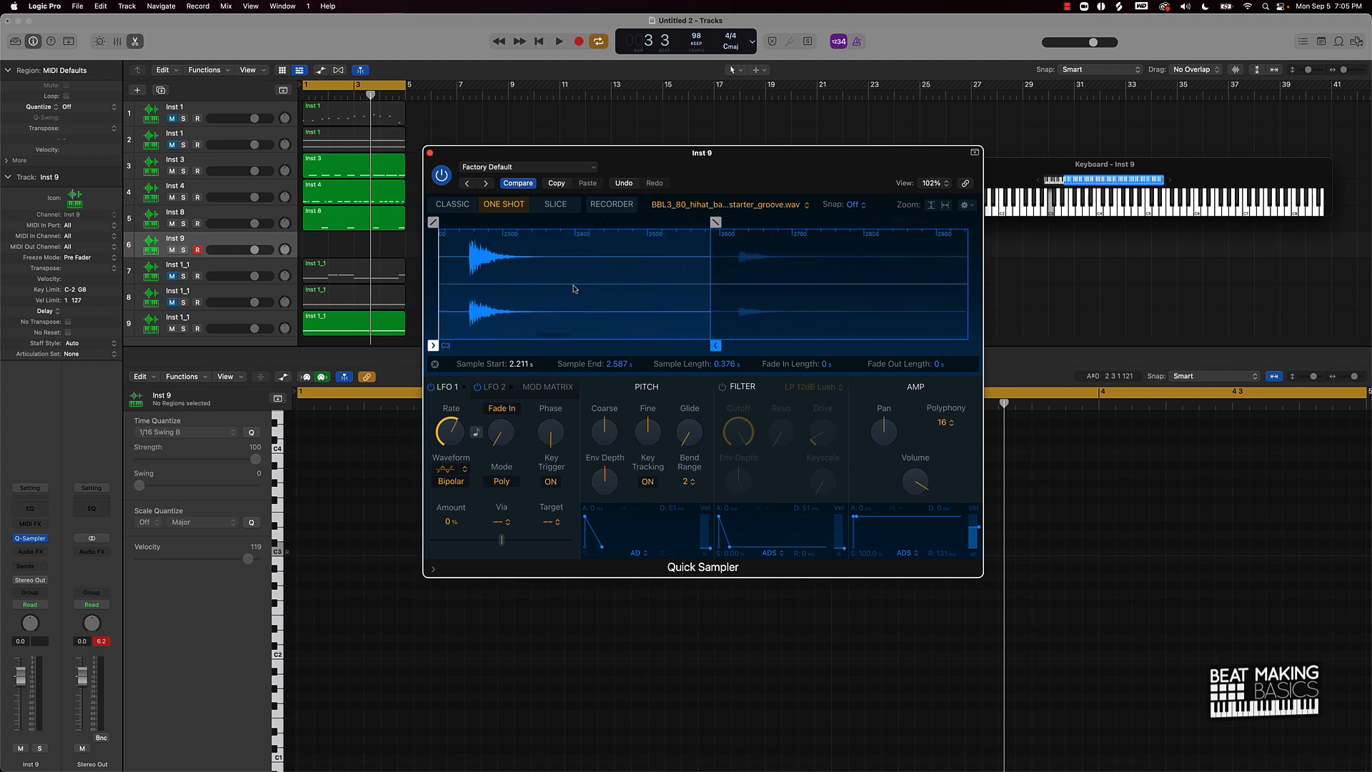
scroll(572, 289, left, 8)
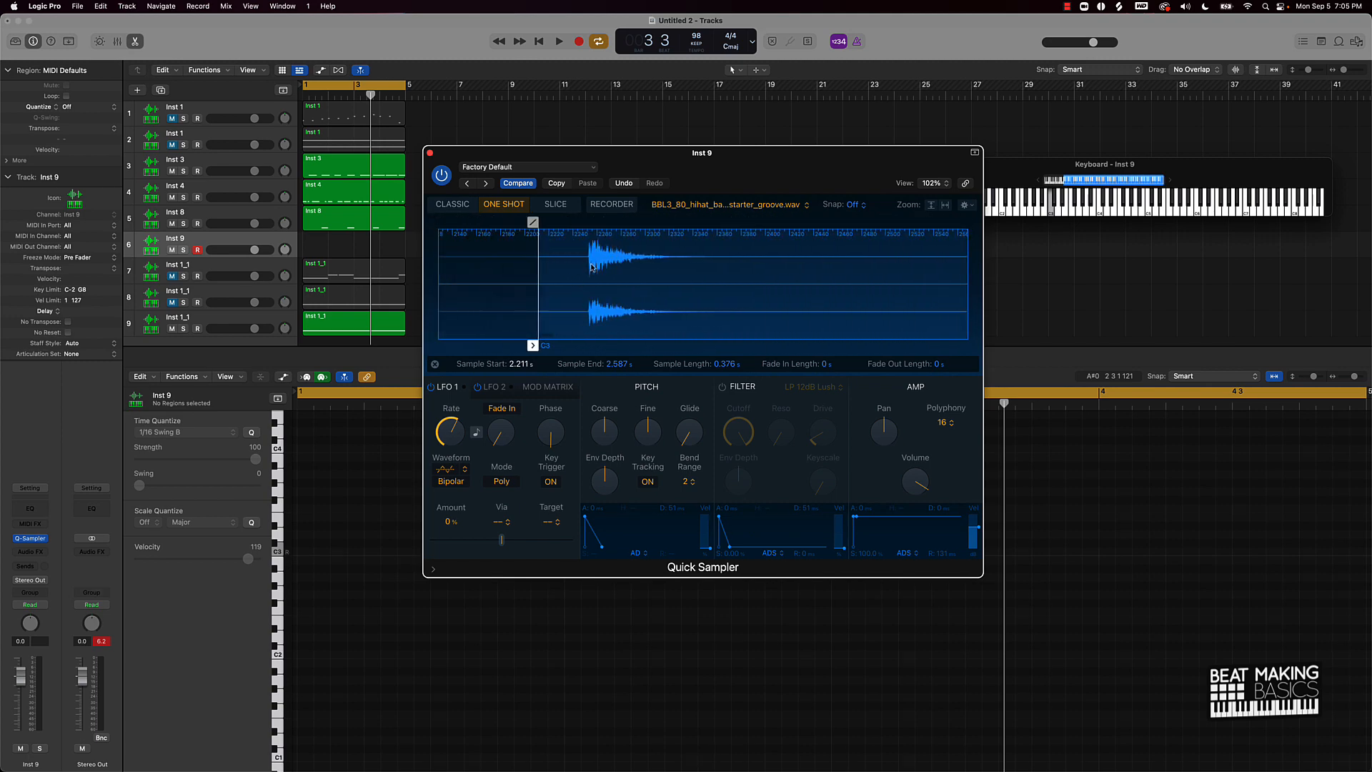
scroll(588, 273, up, 3)
scroll(588, 274, up, 1)
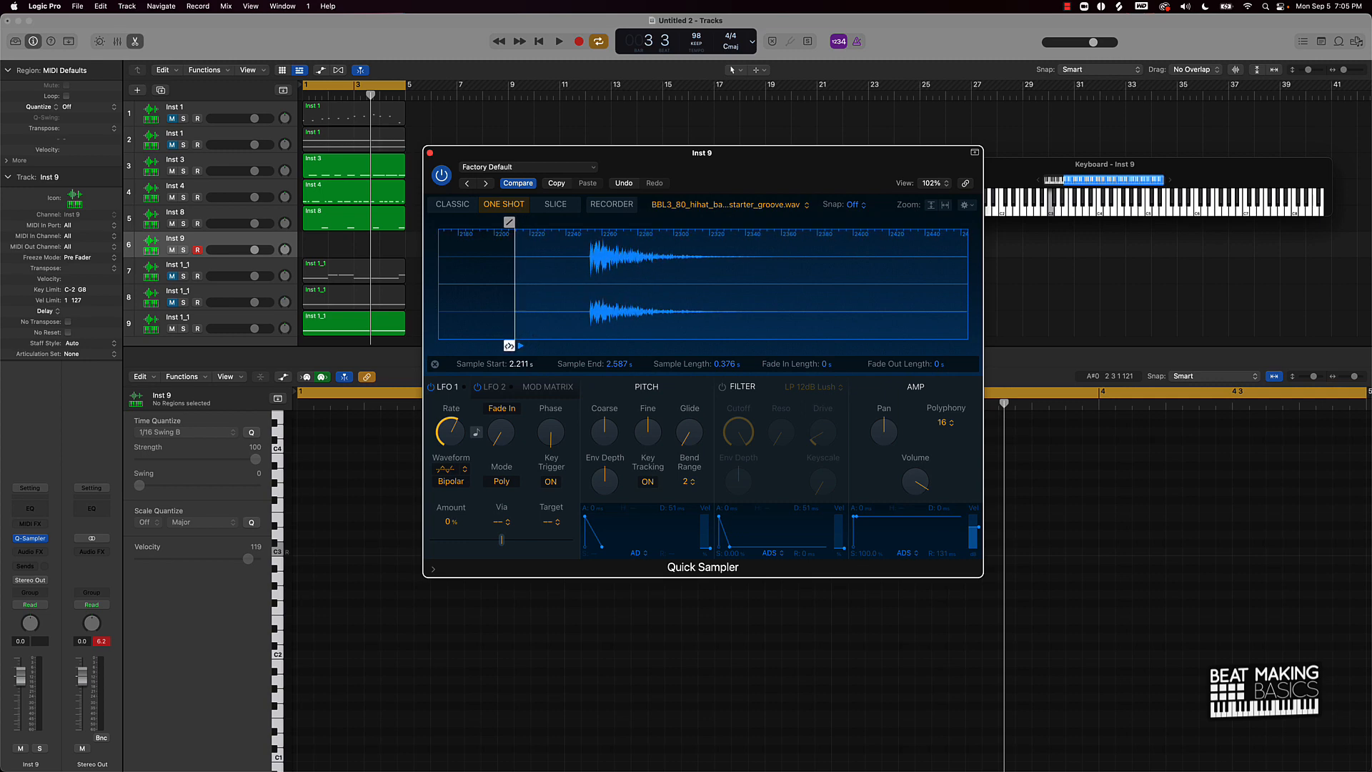
drag(509, 345, 581, 322)
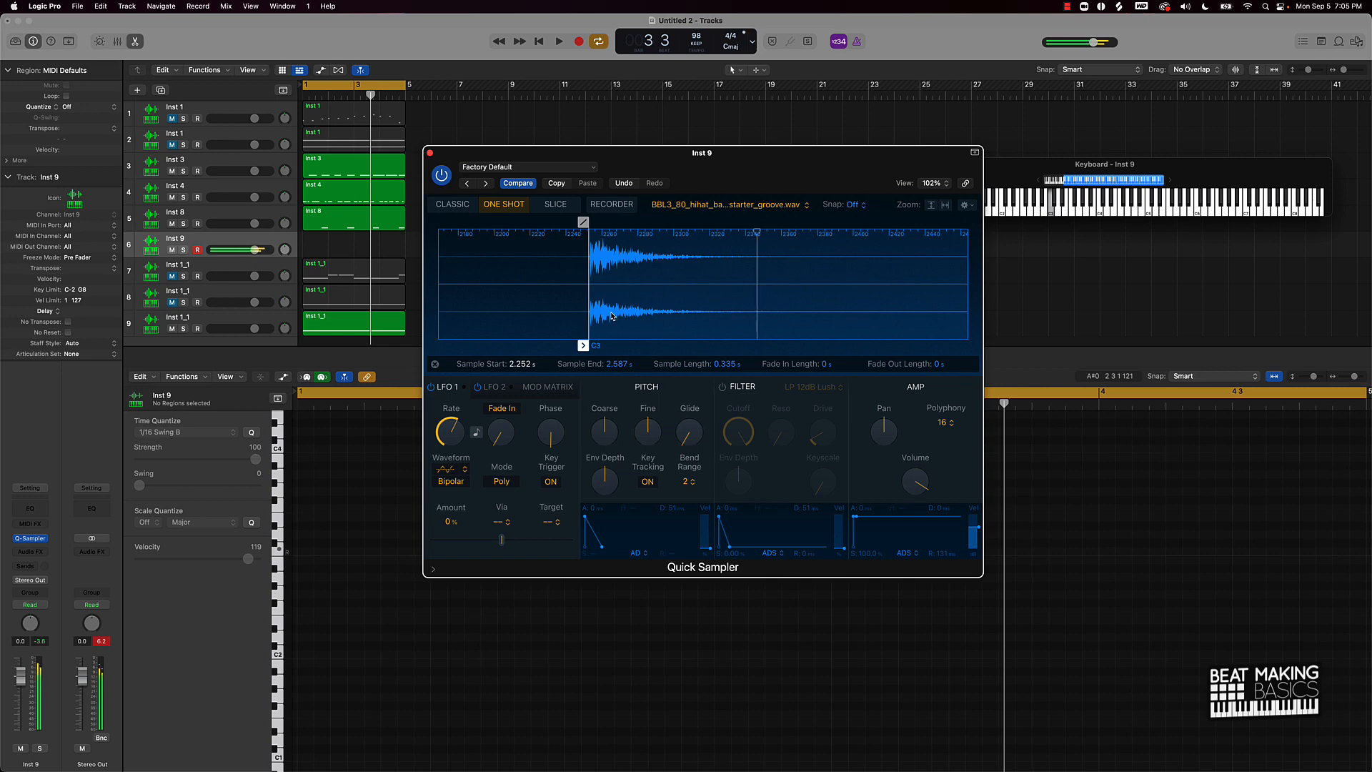
click(430, 152)
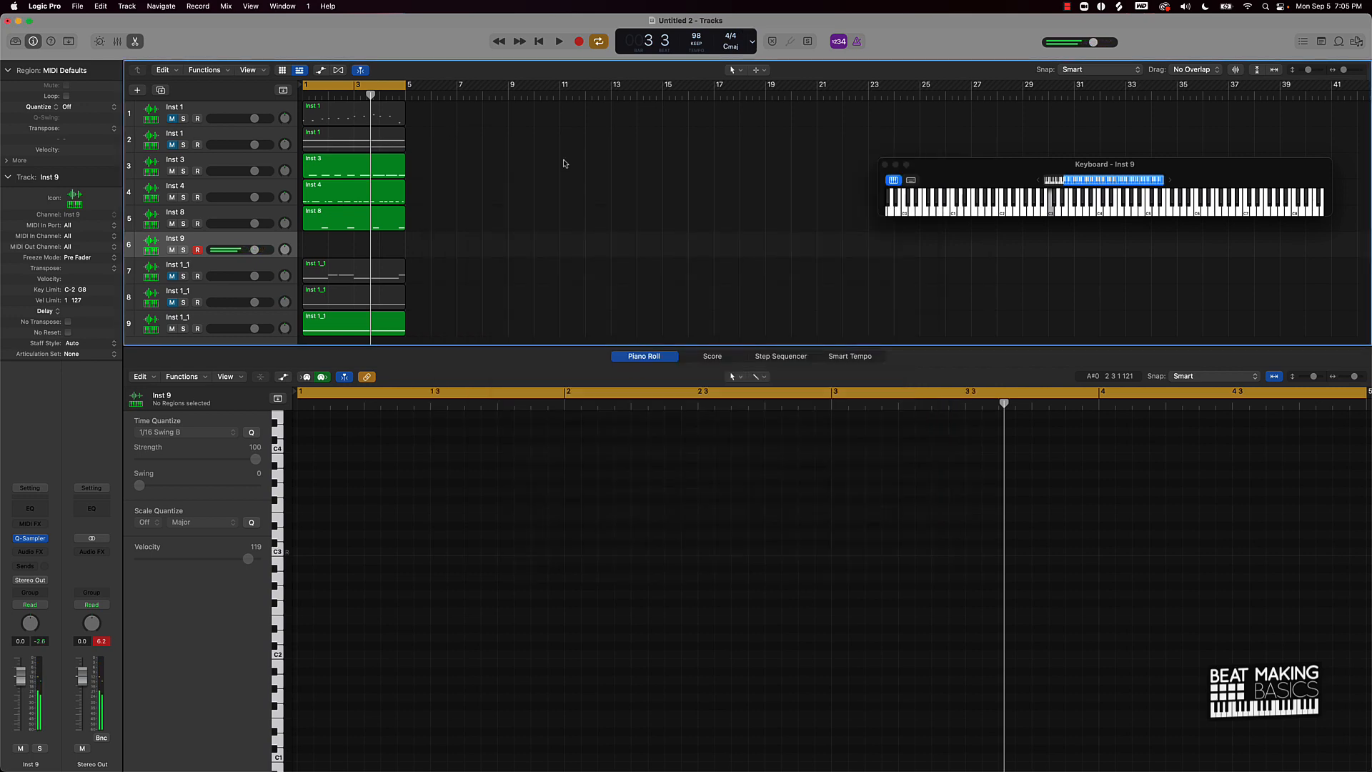
Step: Record a four-bar hi-hat pattern on the sixth track and quantize all its notes to 1/16 Swing B
key(r)
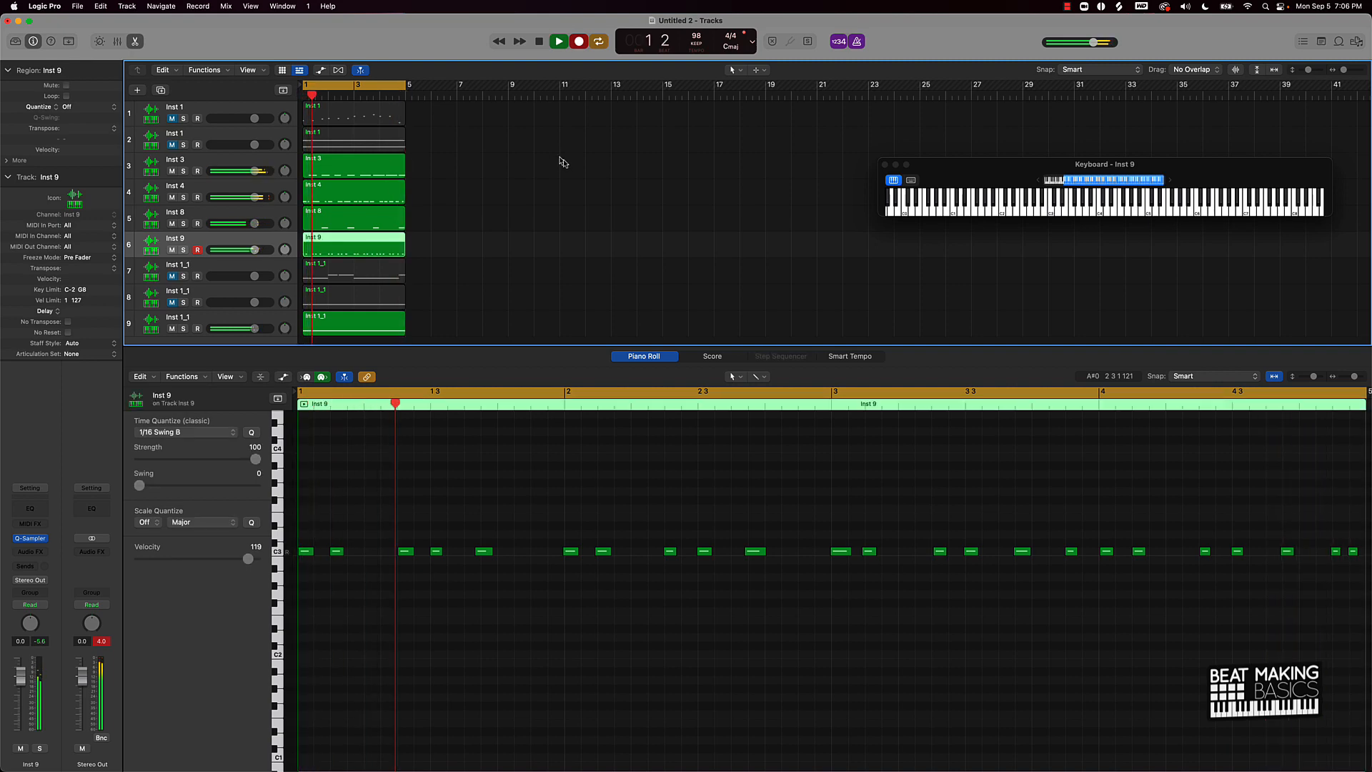
click(579, 41)
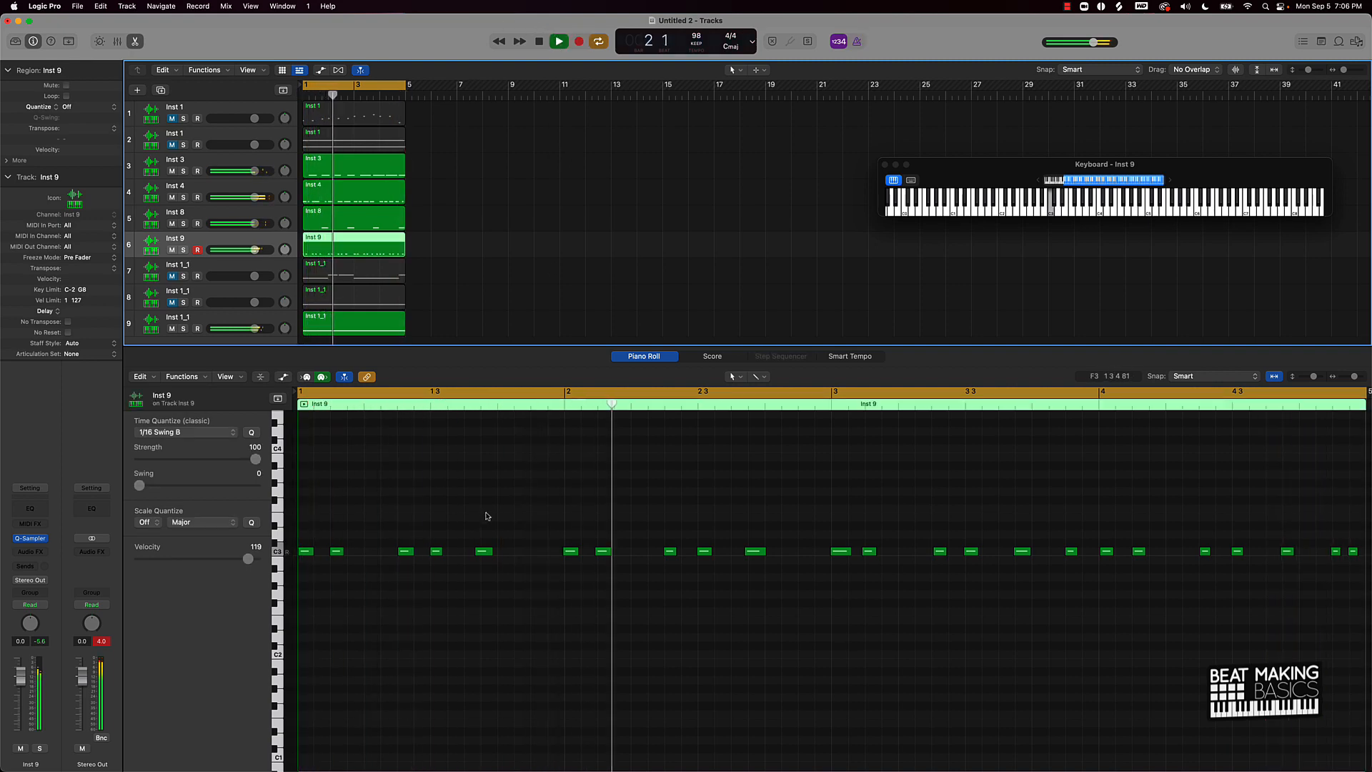
key(super+a)
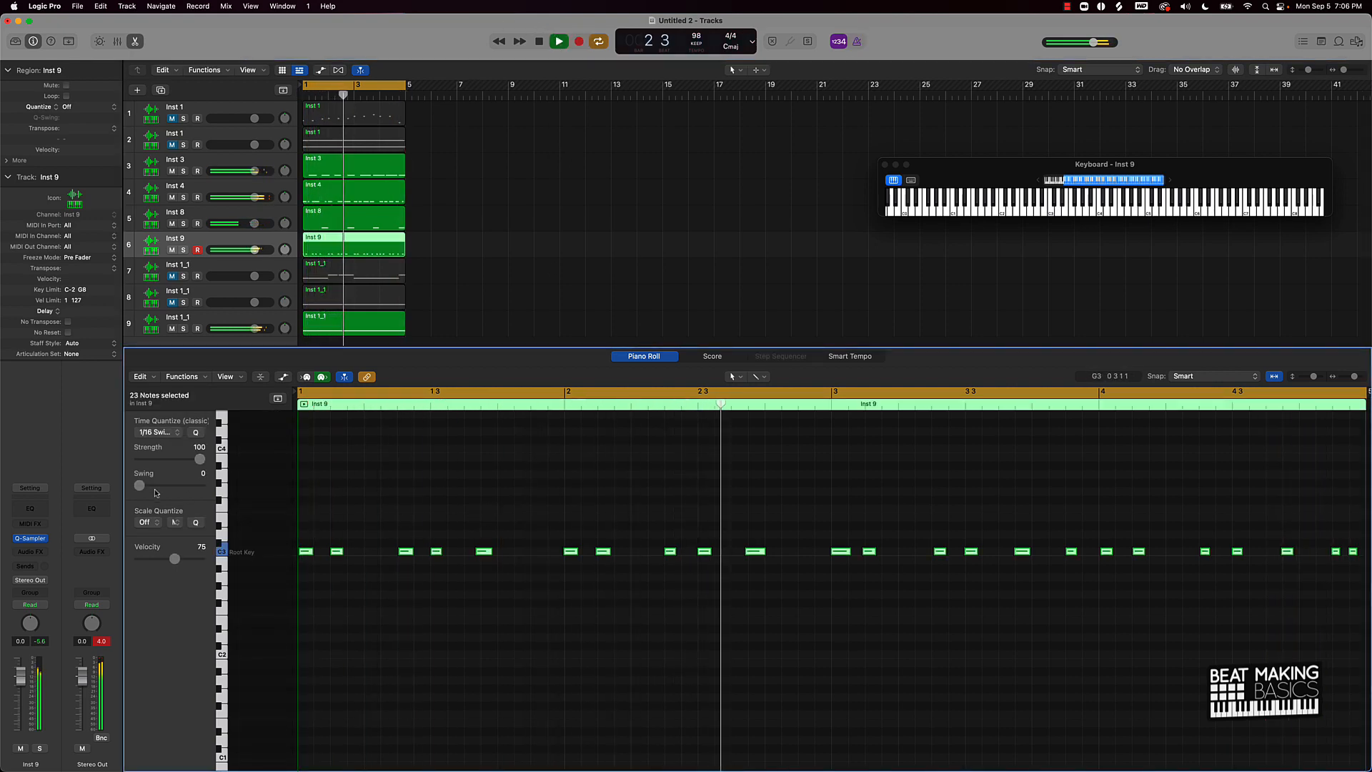
click(196, 432)
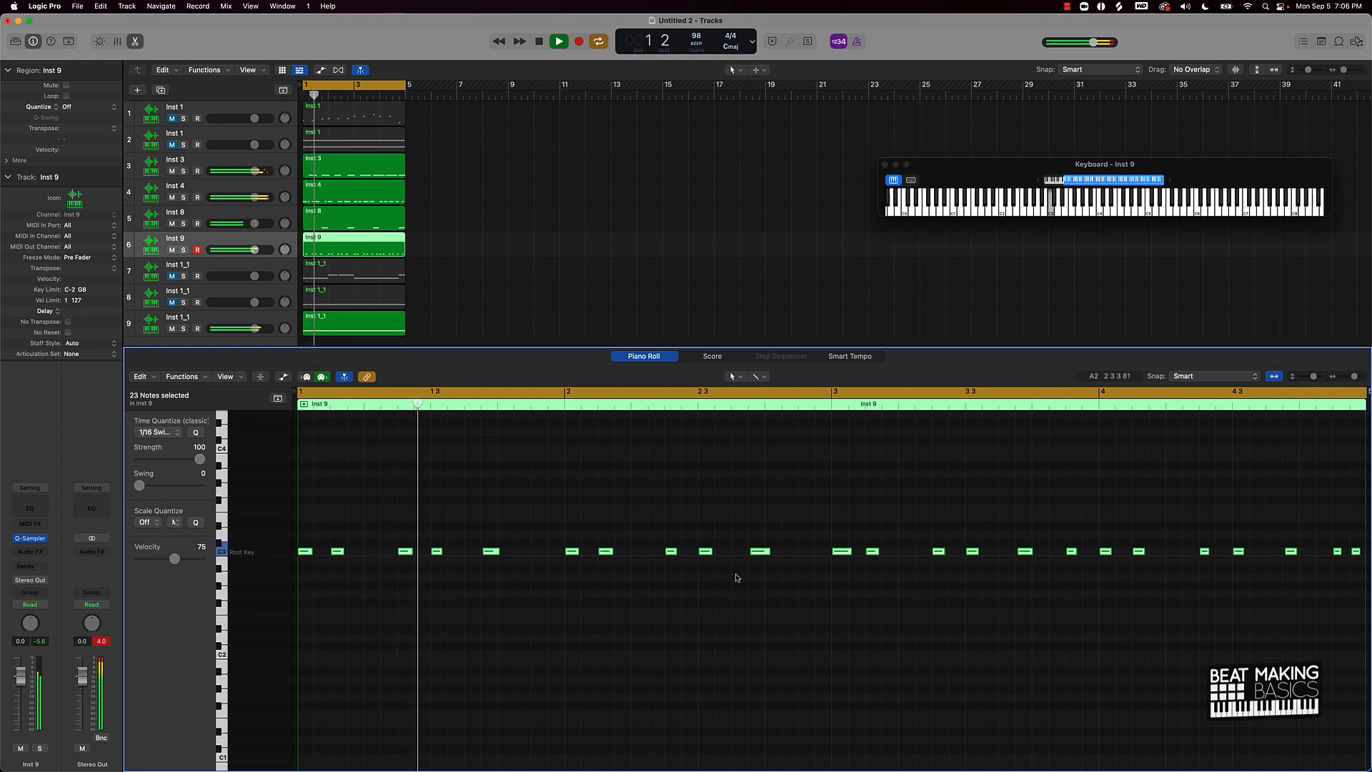
scroll(448, 475, down, 1)
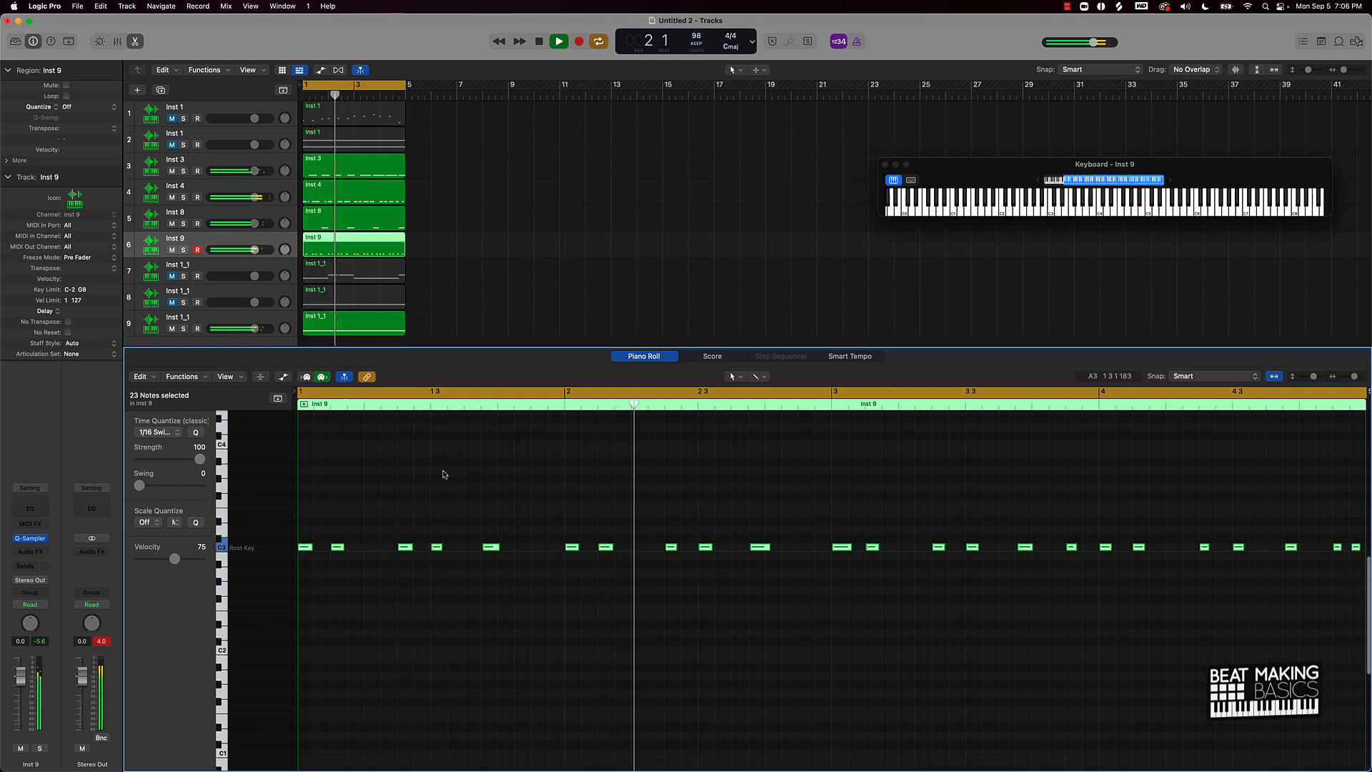
click(444, 478)
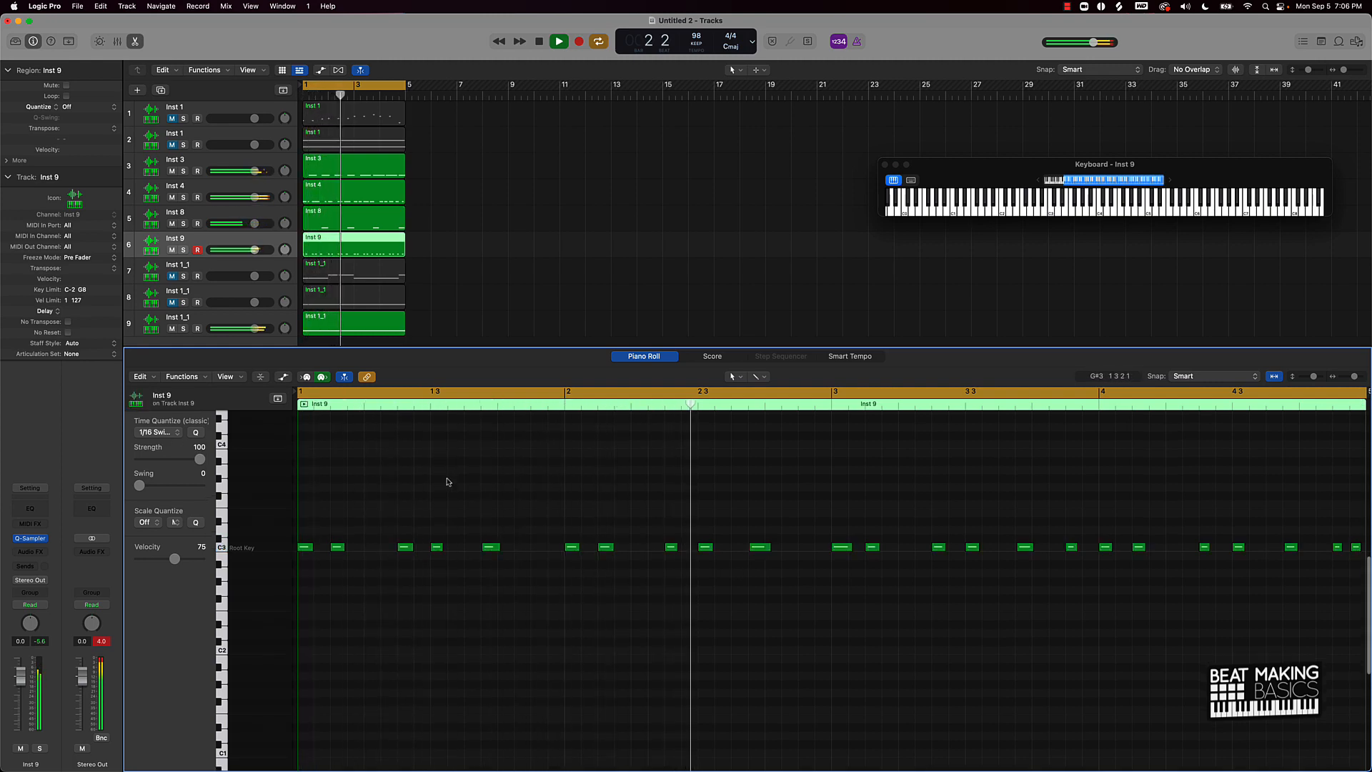
Step: Mute the ninth track, unmute the seventh track, and play the loop with the new hi-hats
click(211, 240)
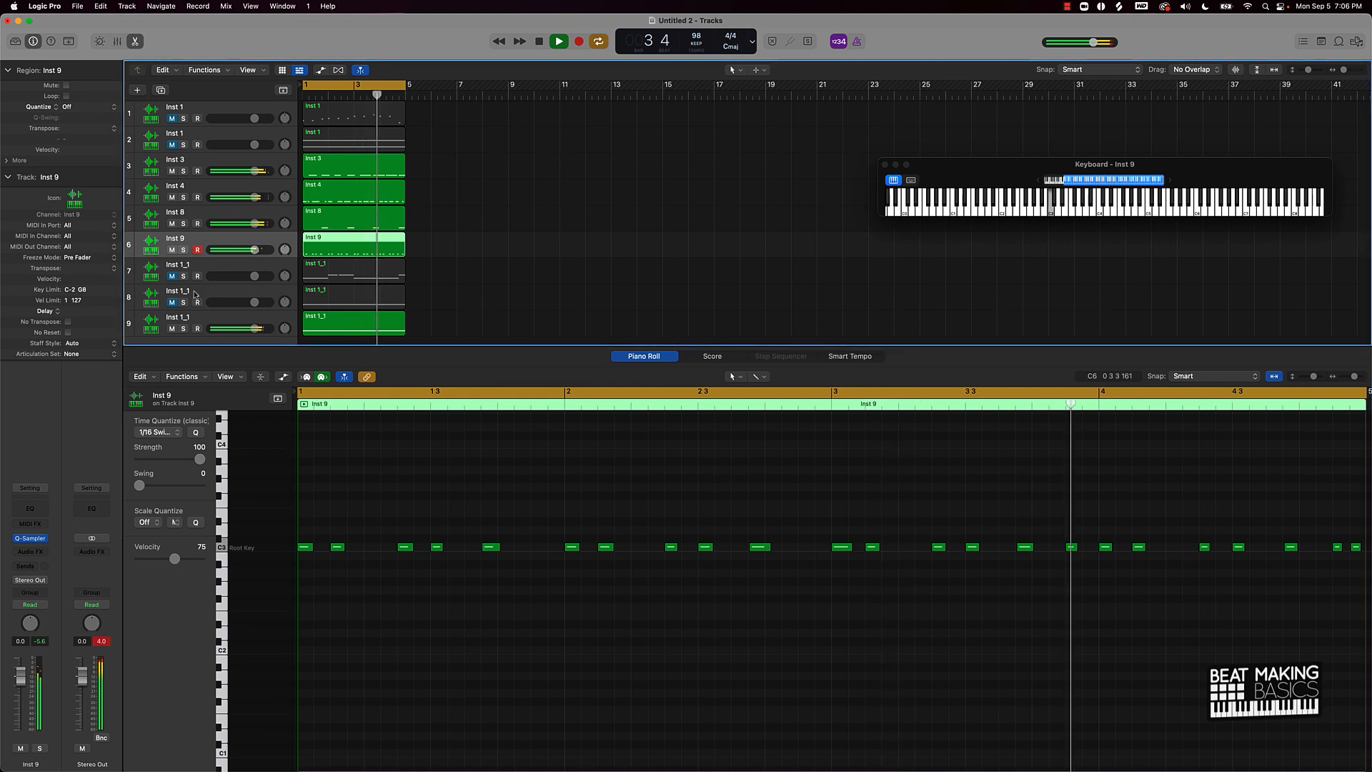
key(space)
click(172, 329)
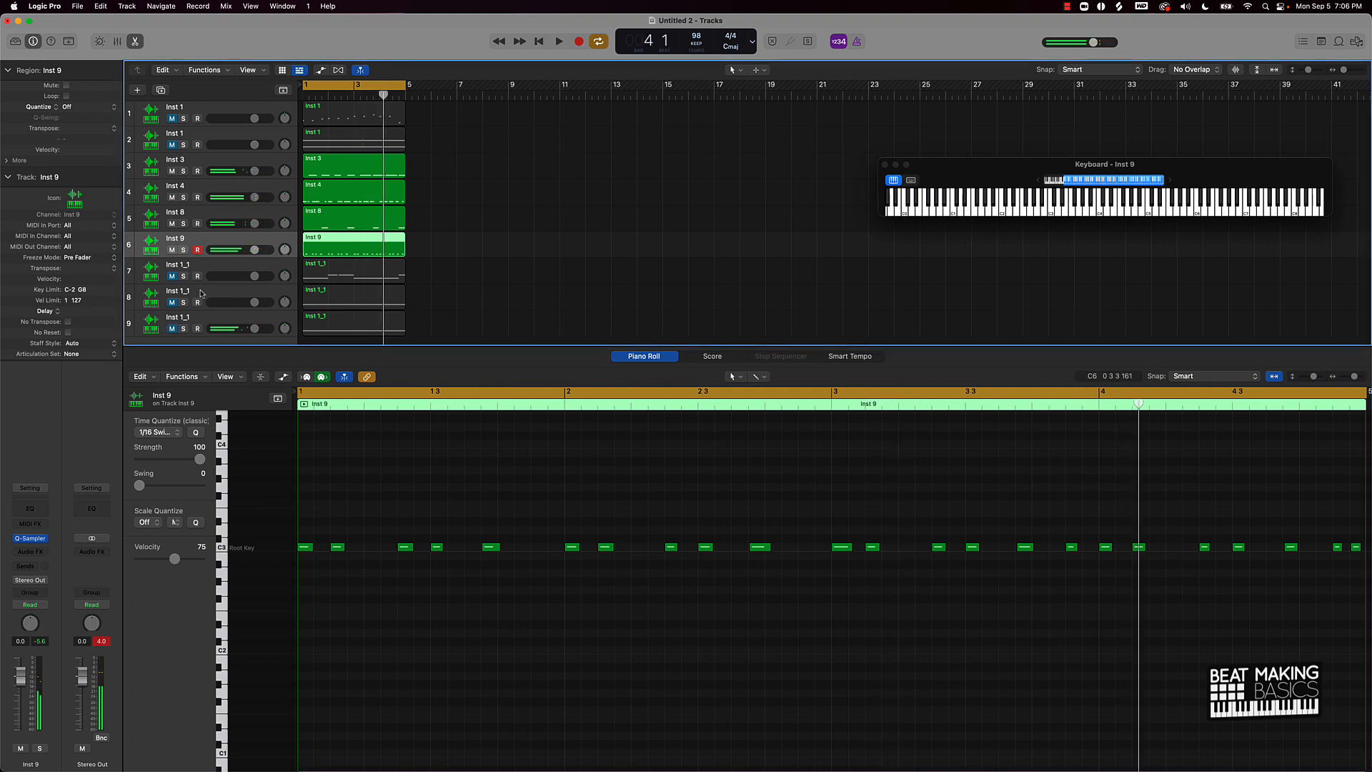
click(172, 277)
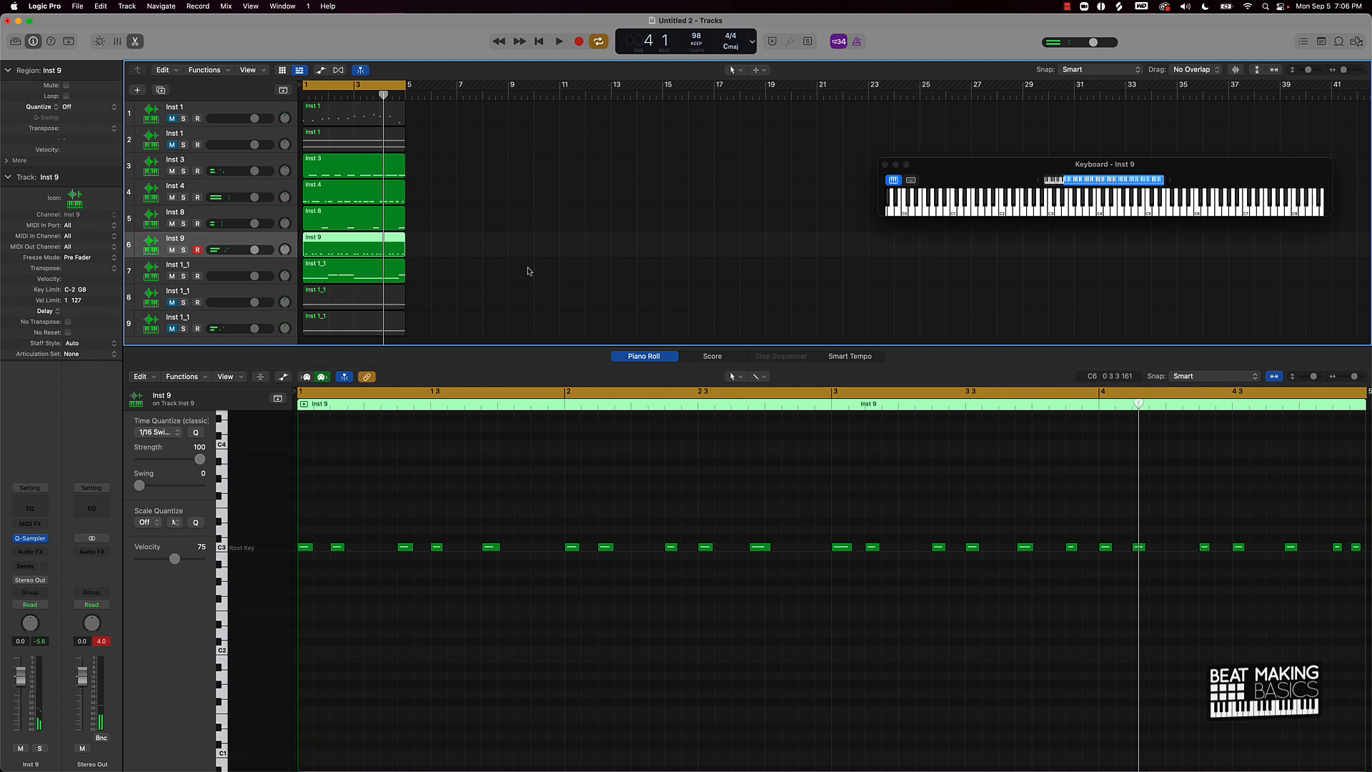
key(space)
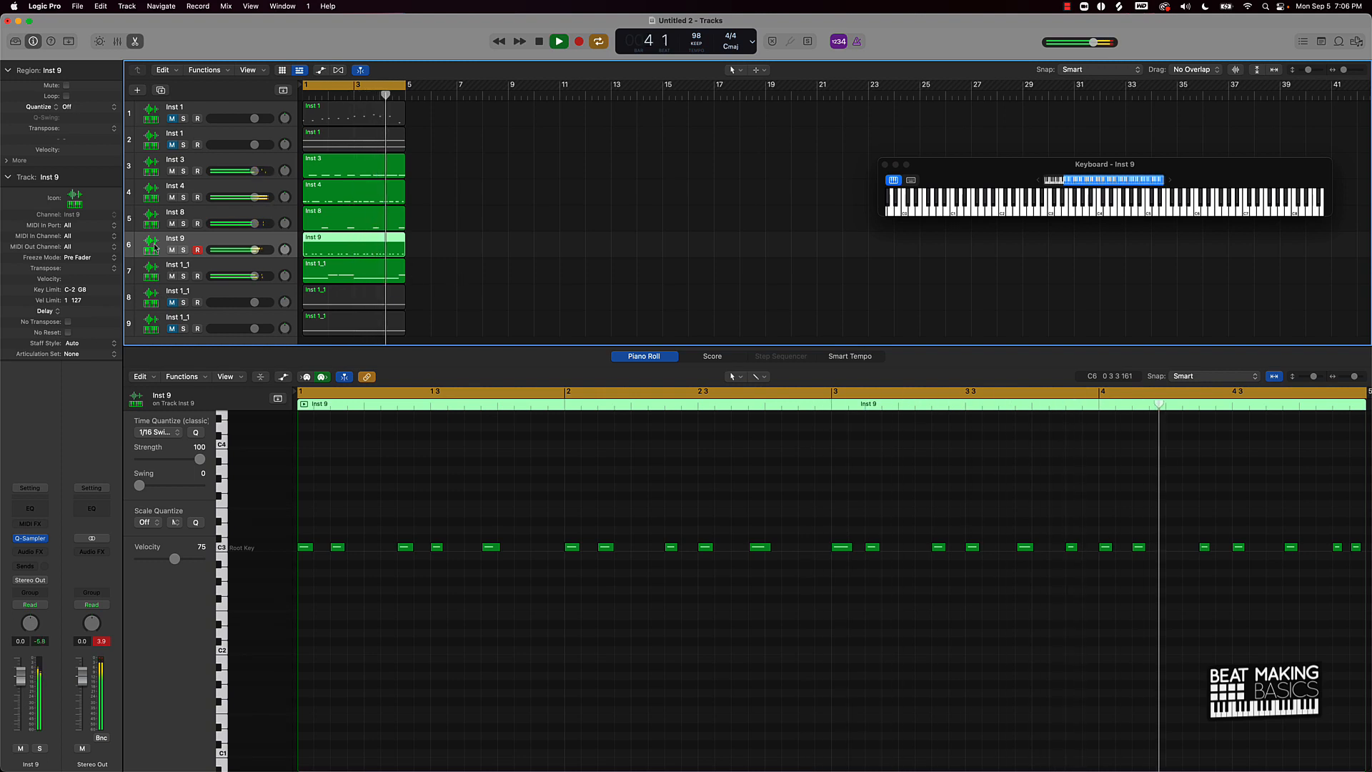
Step: Add another Quick Sampler track below the hi-hat track, and switch to Splice to narrow the hats to open ones
click(137, 90)
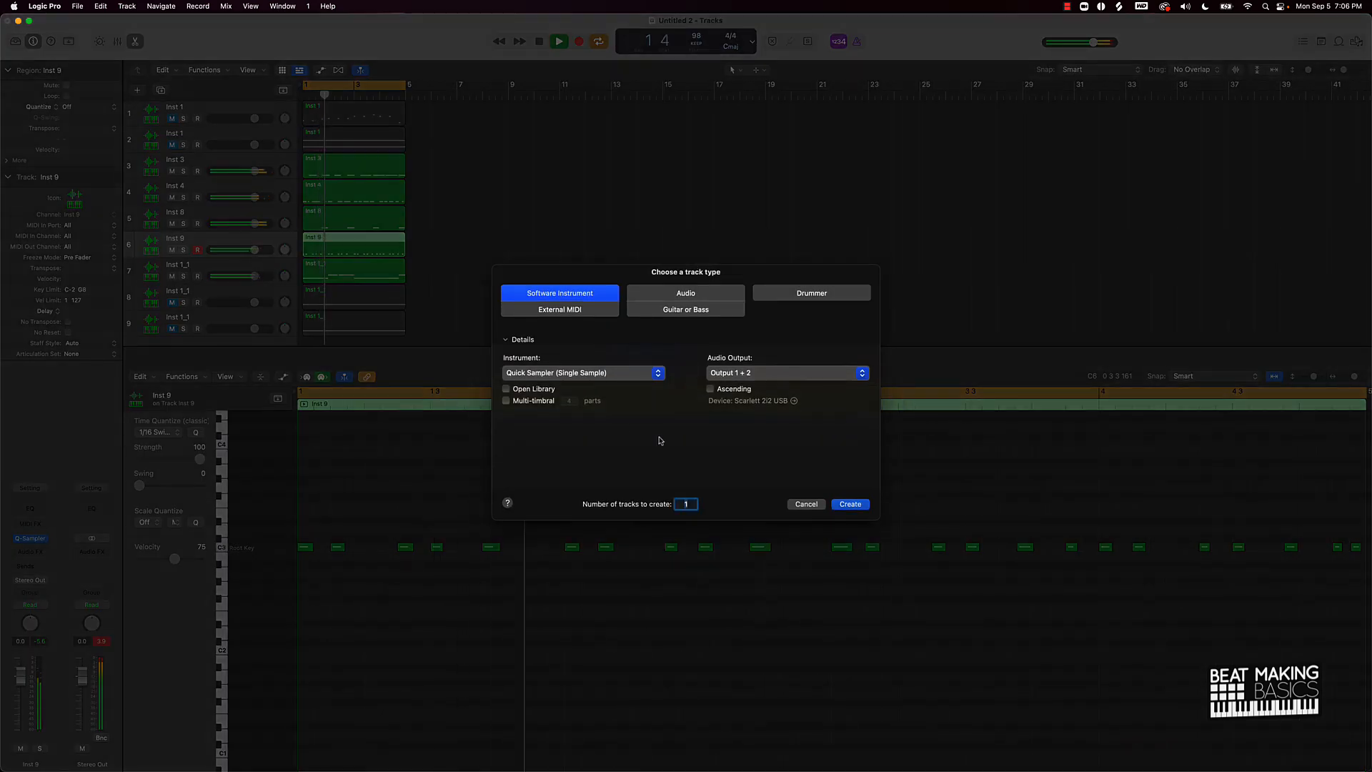
key(Return)
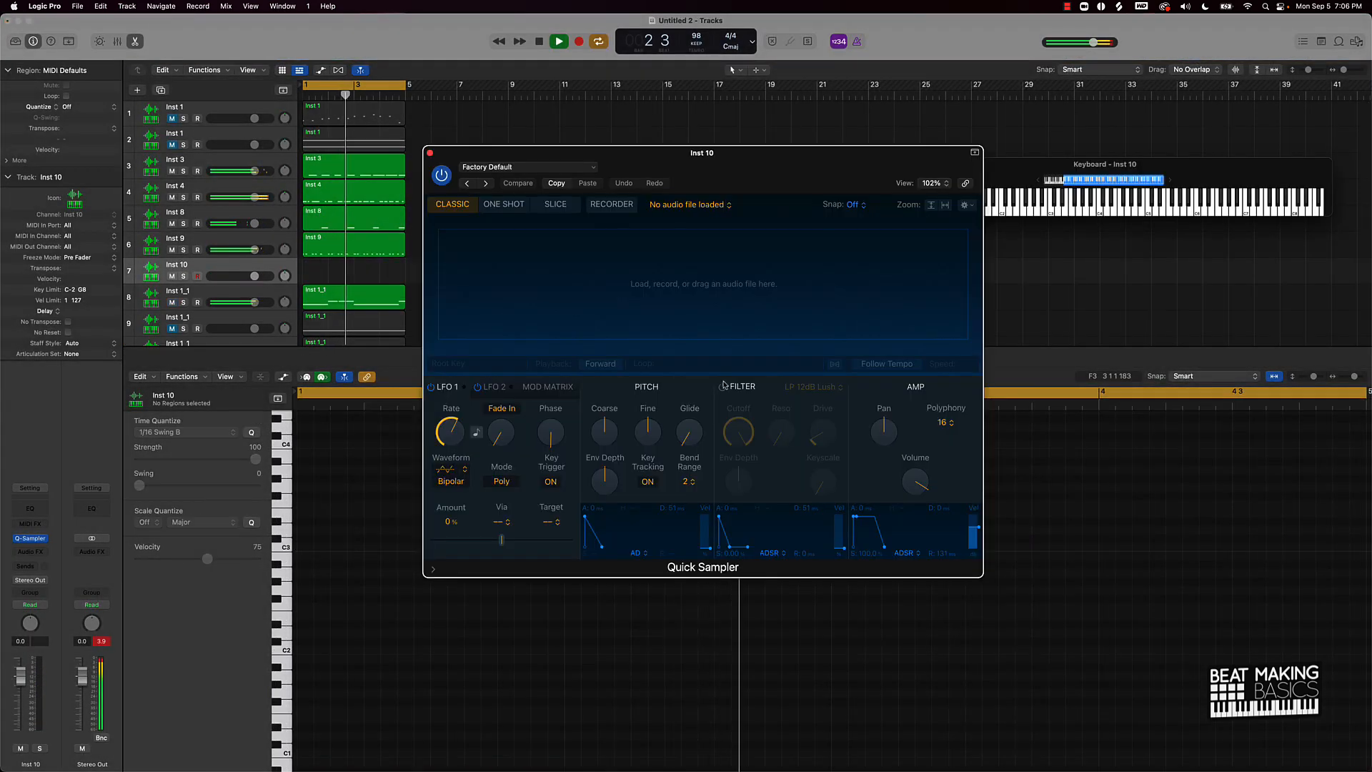
click(830, 743)
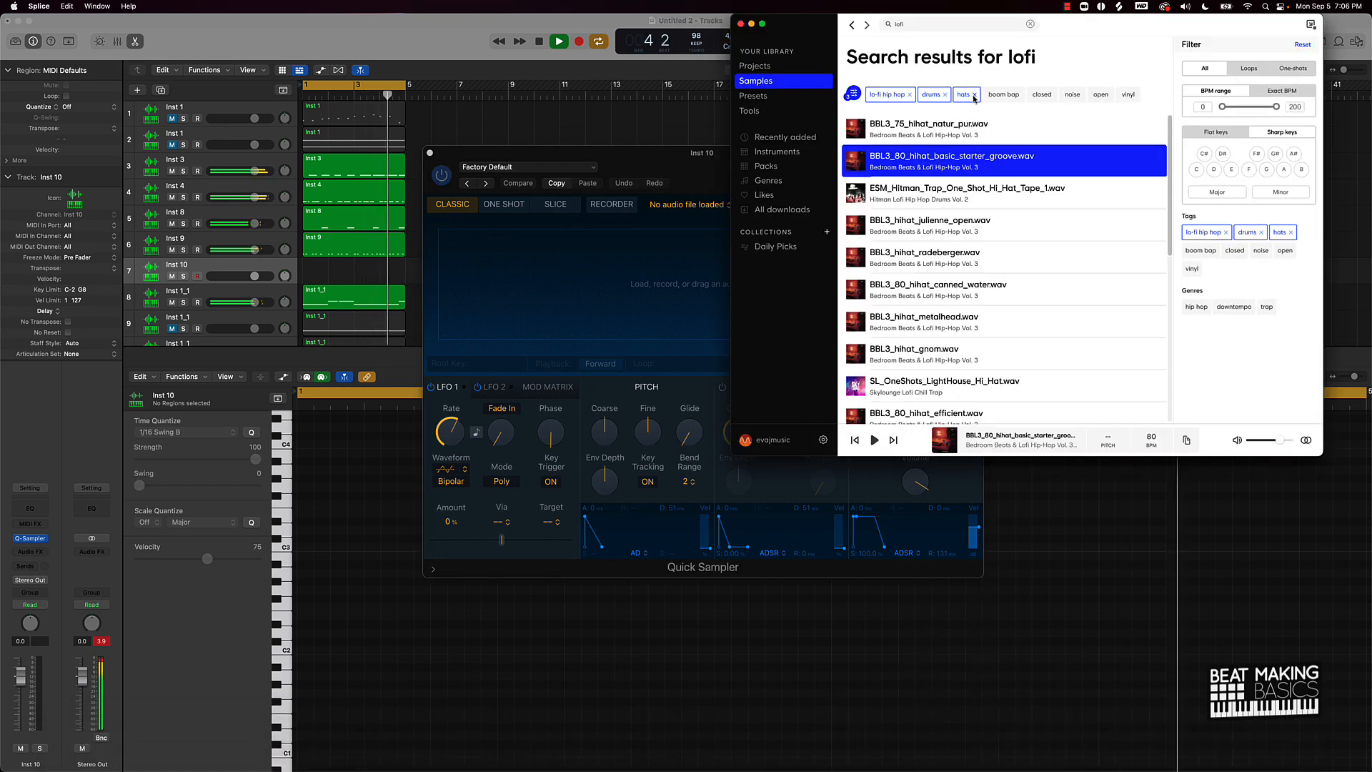
click(1100, 94)
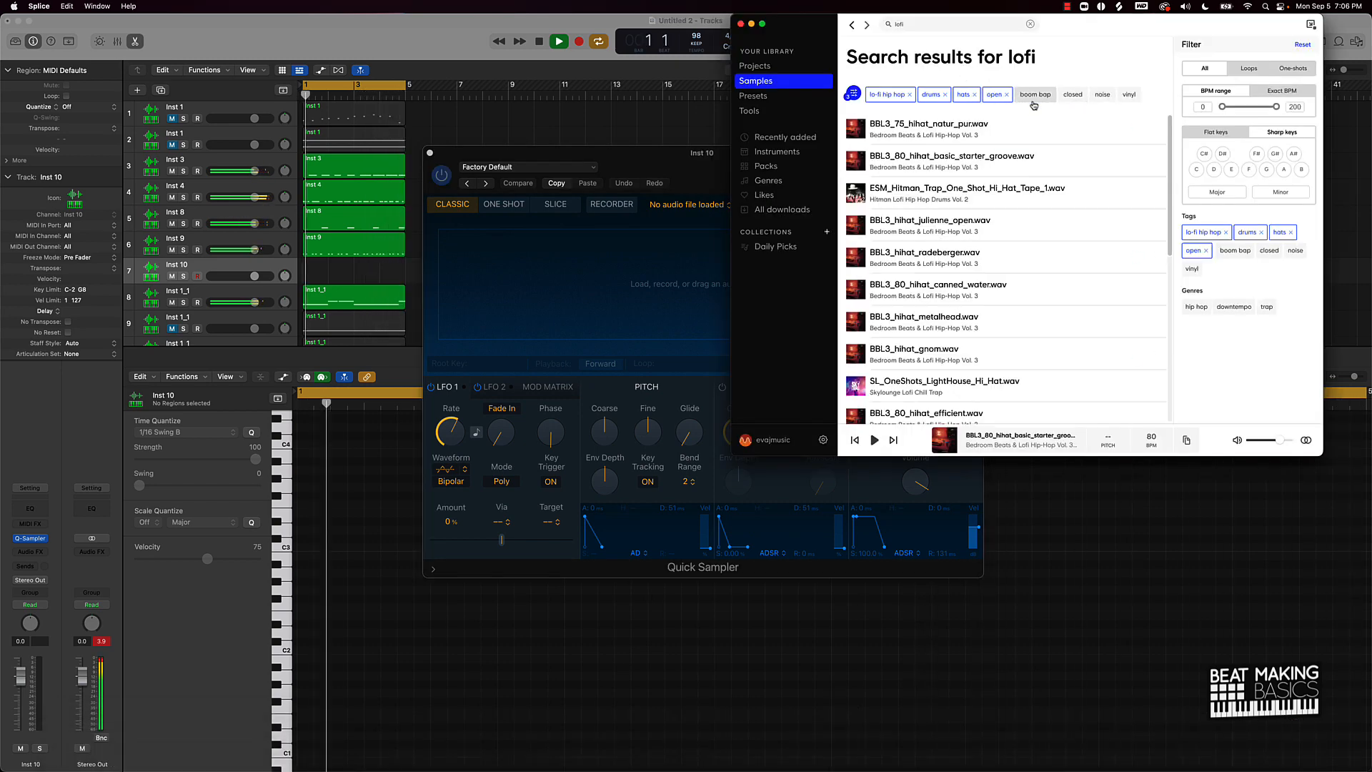
Step: Preview BBL3_hihat_julienne_open.wav and load it into the new track's Quick Sampler in One Shot mode
click(856, 128)
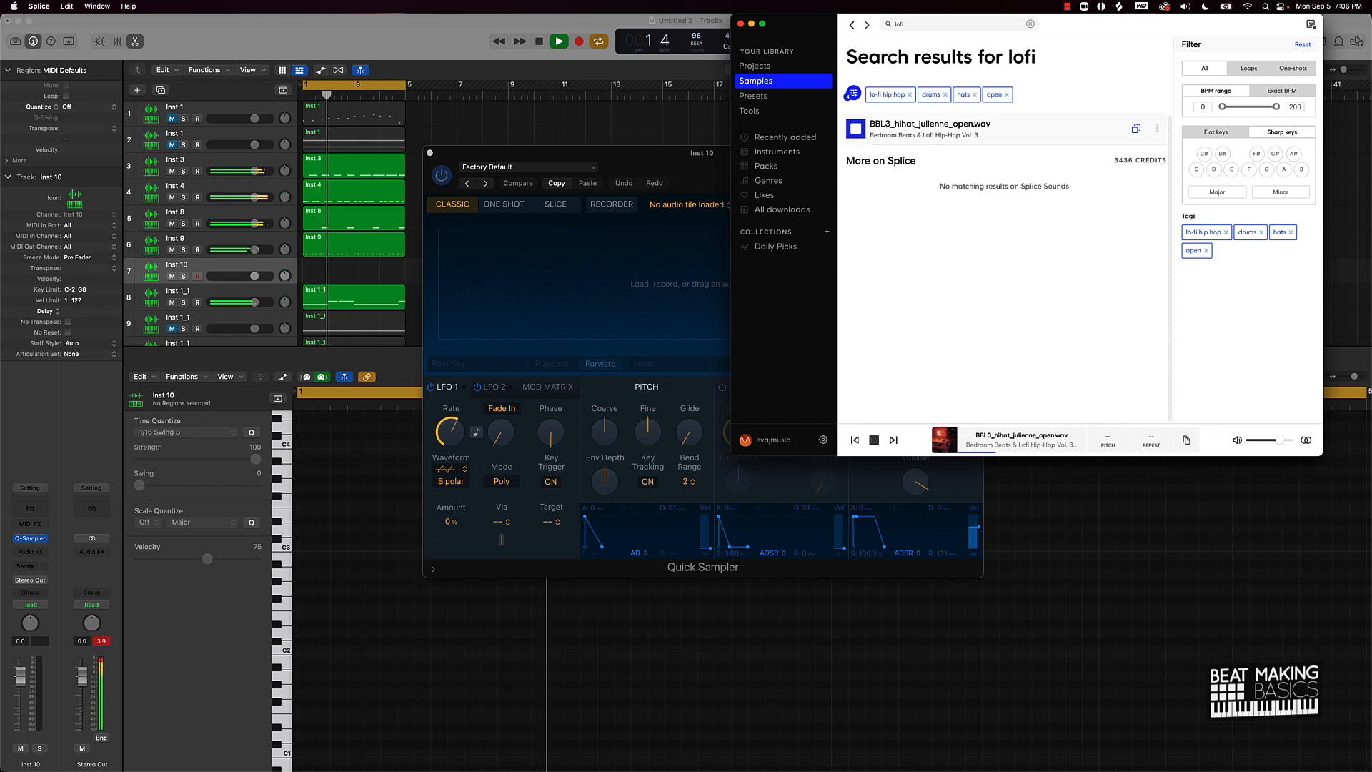
drag(856, 128, 550, 246)
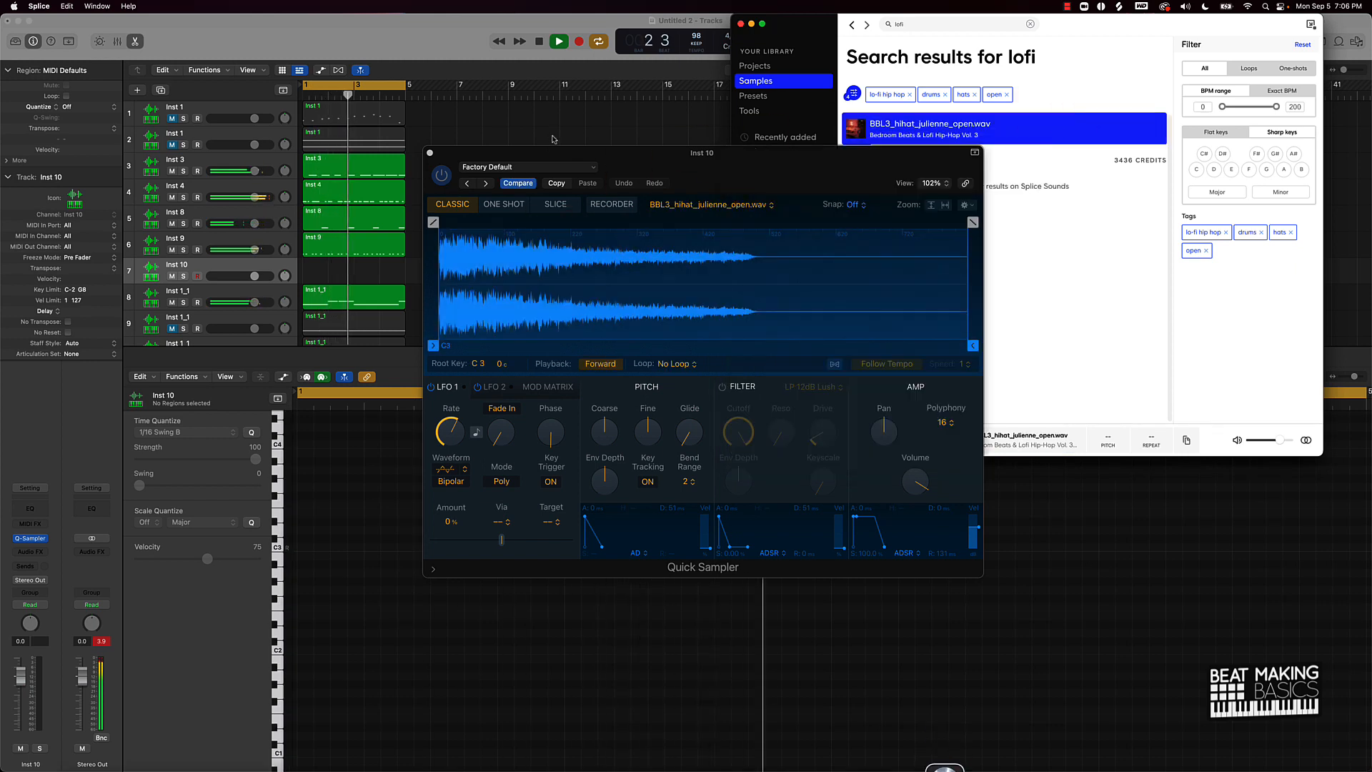
click(552, 139)
click(504, 204)
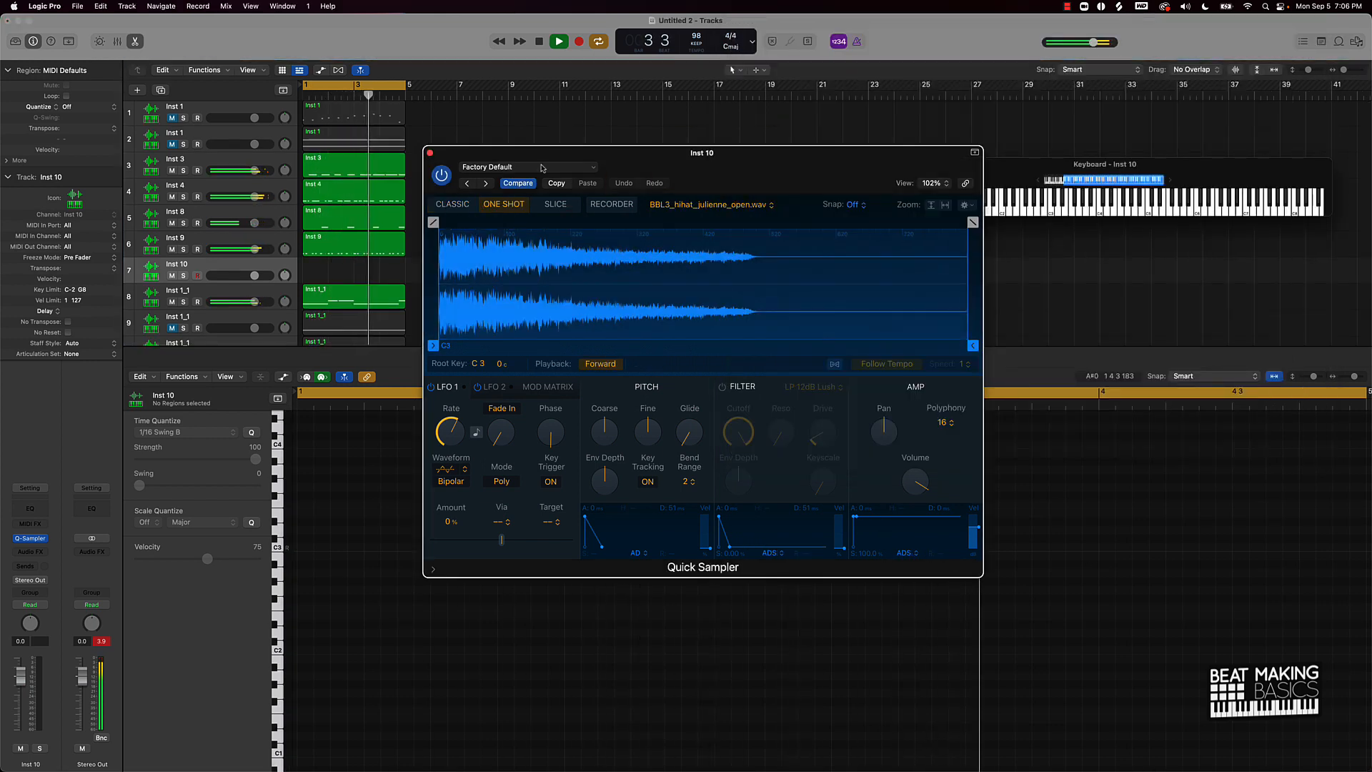
Step: Record open hi-hat hits just before bar 3 and at the end of bar 4 on the seventh track
click(599, 107)
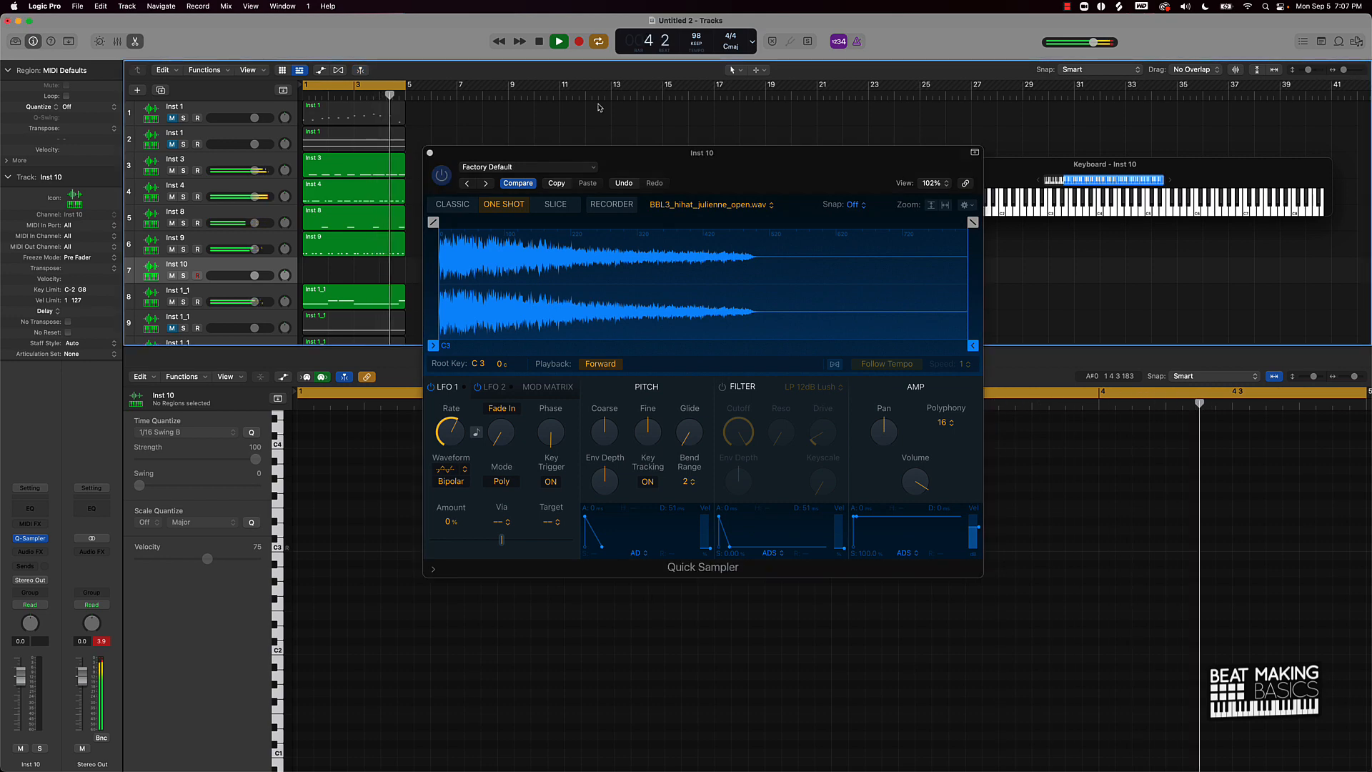
key(r)
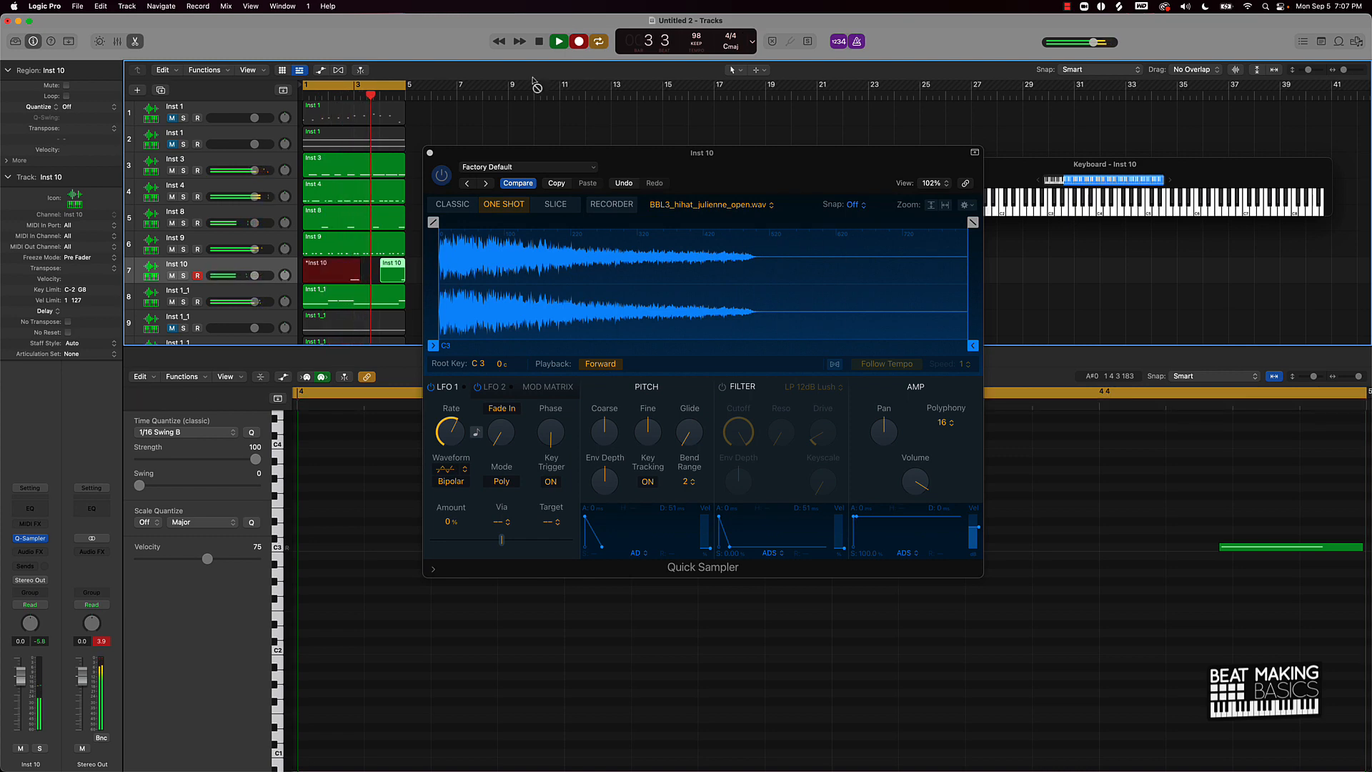
click(430, 153)
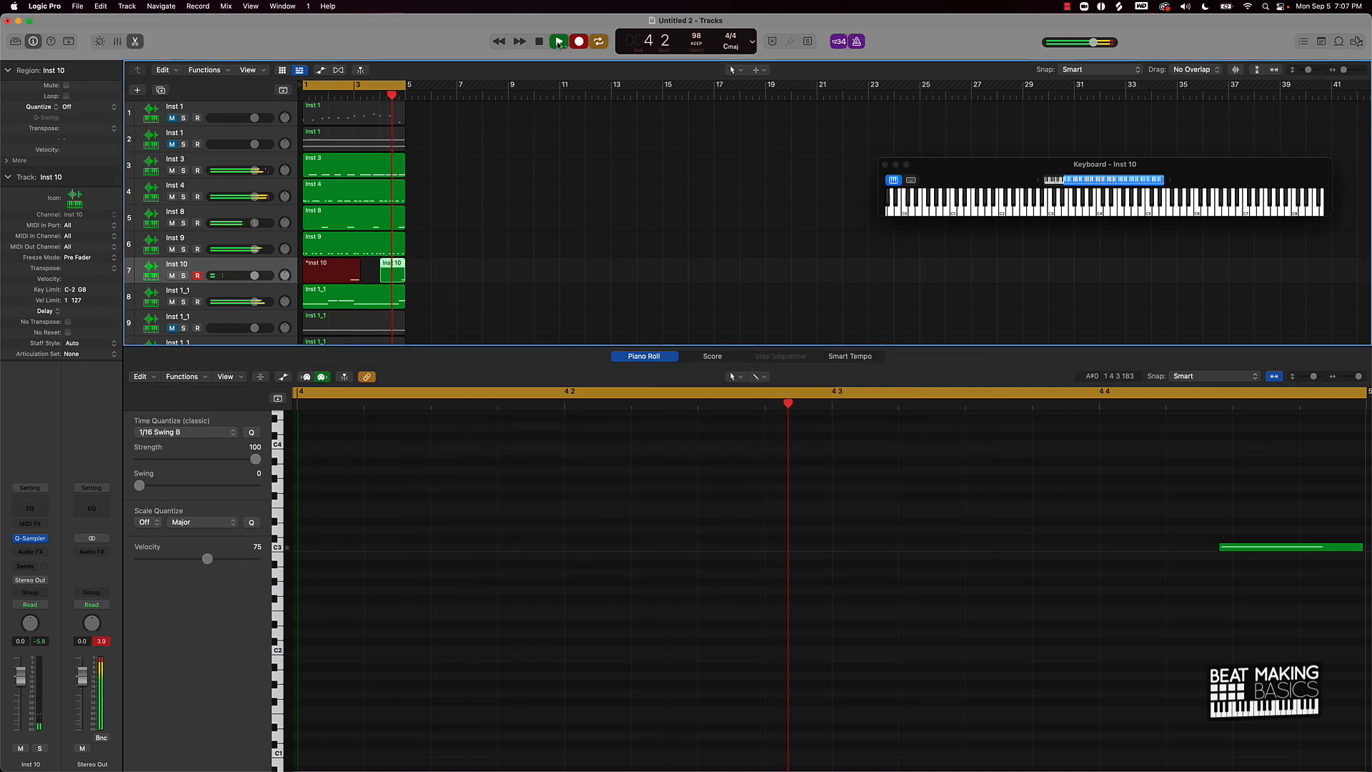
click(553, 43)
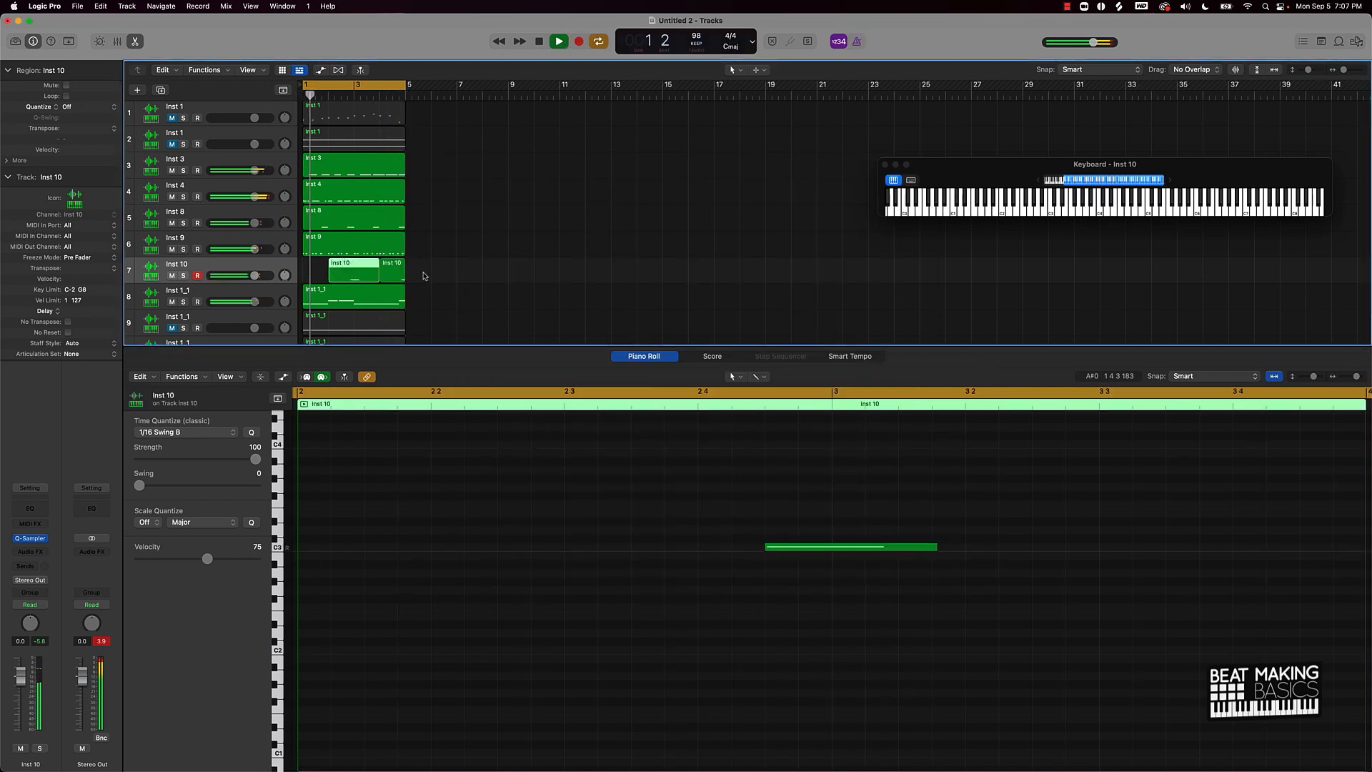
Step: Join the open hi-hat regions and extend the joined region back to bar 1
drag(423, 276, 323, 271)
key(super+j)
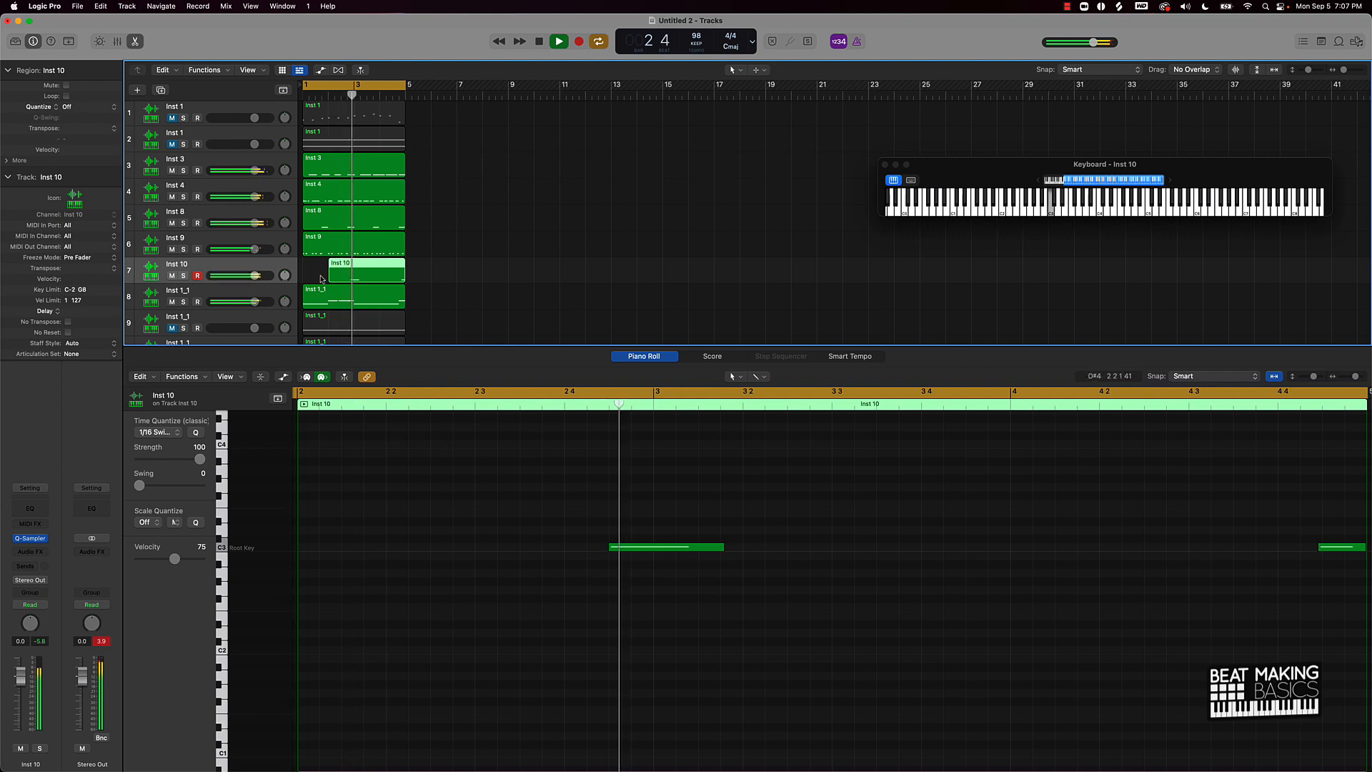
drag(329, 278, 240, 292)
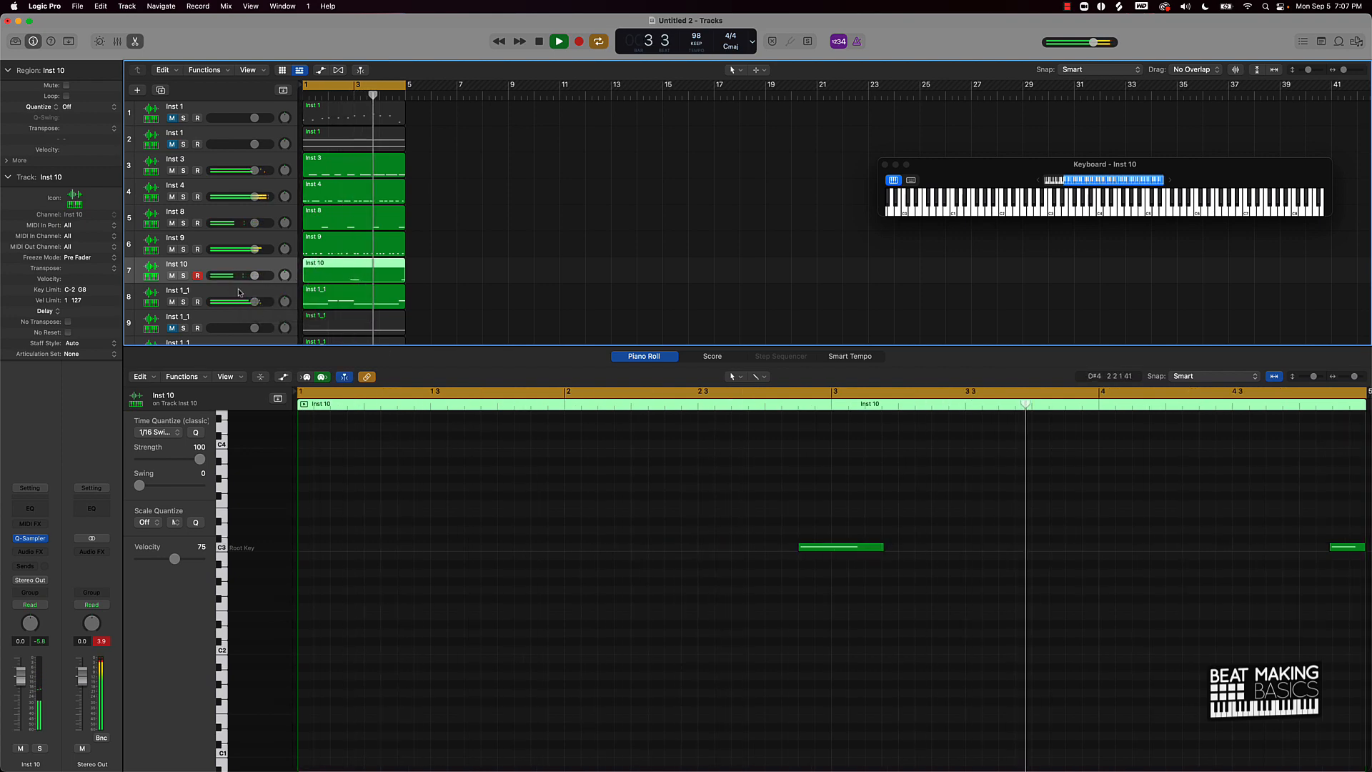
Step: Unmute the ninth track and mute the eighth track while the loop plays
scroll(185, 250, down, 3)
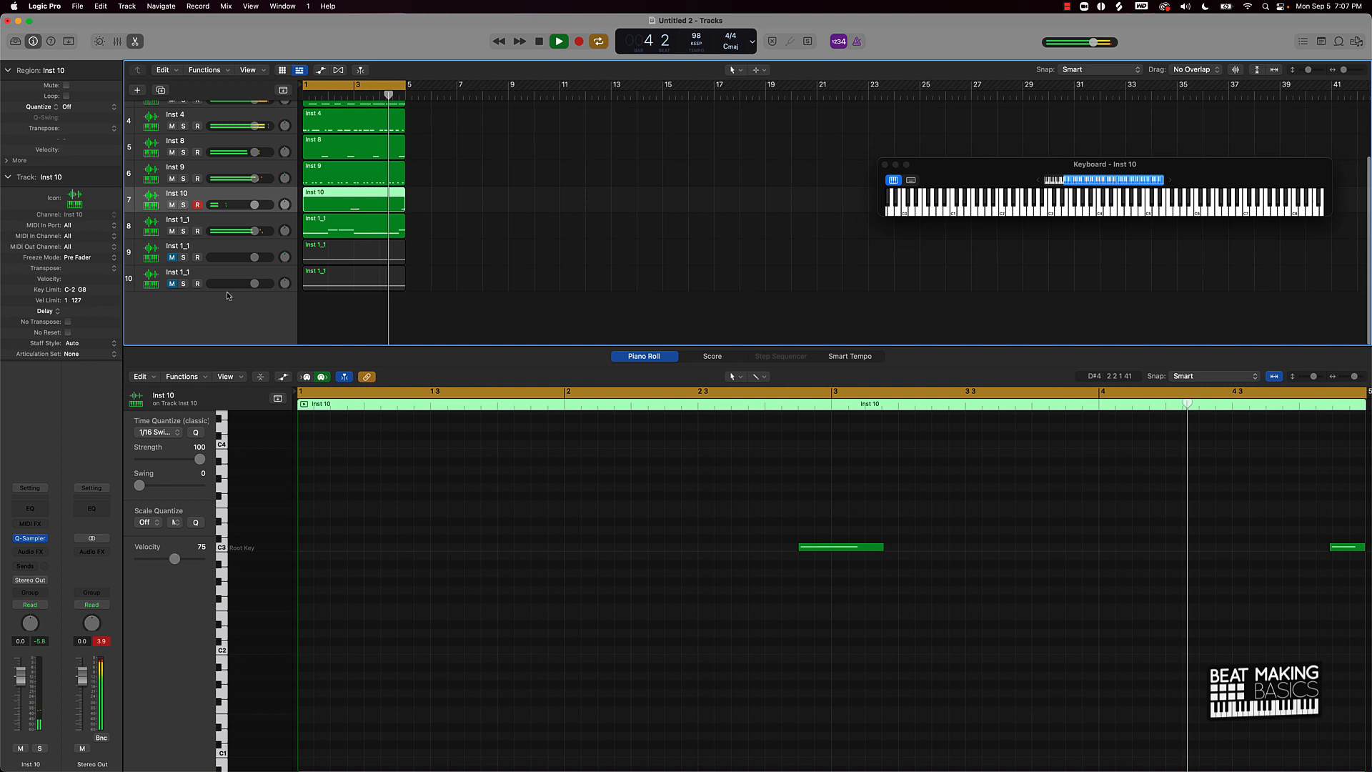
click(172, 258)
click(171, 231)
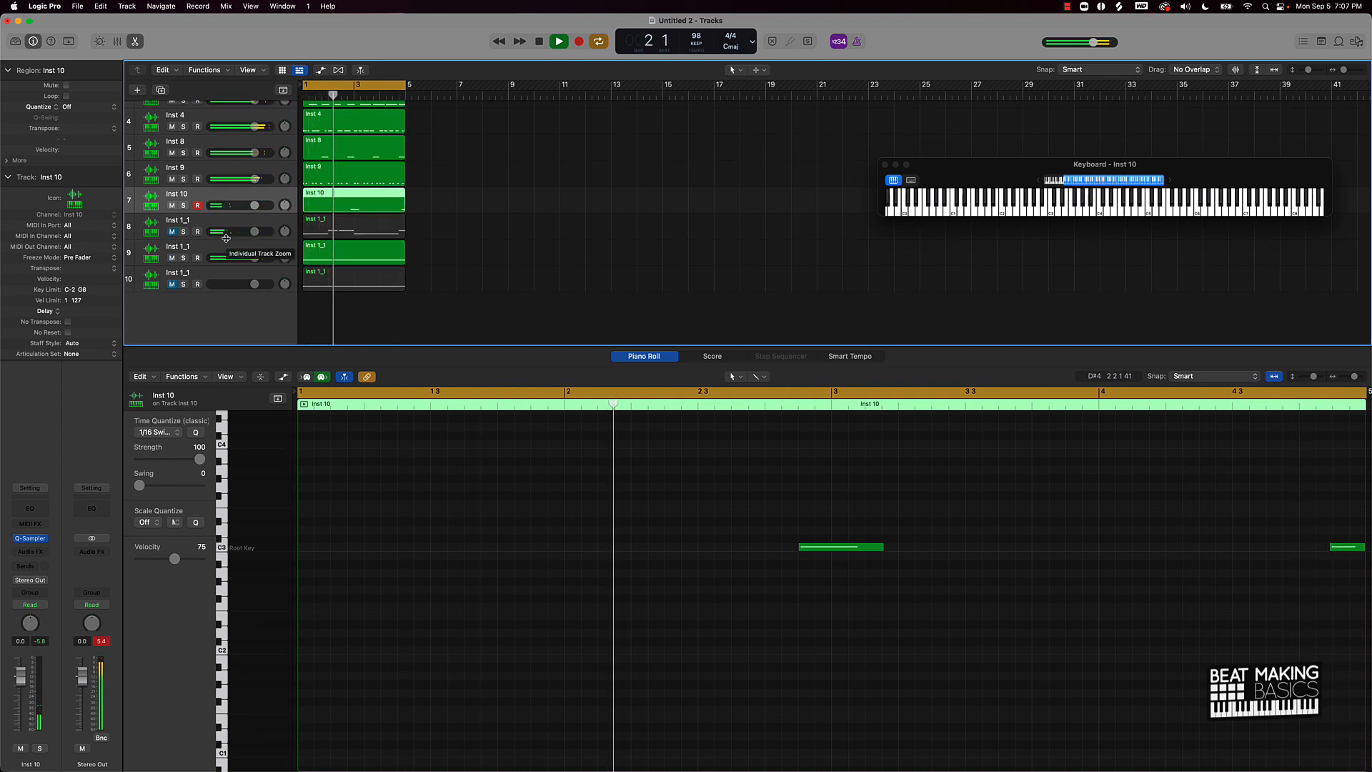
click(517, 281)
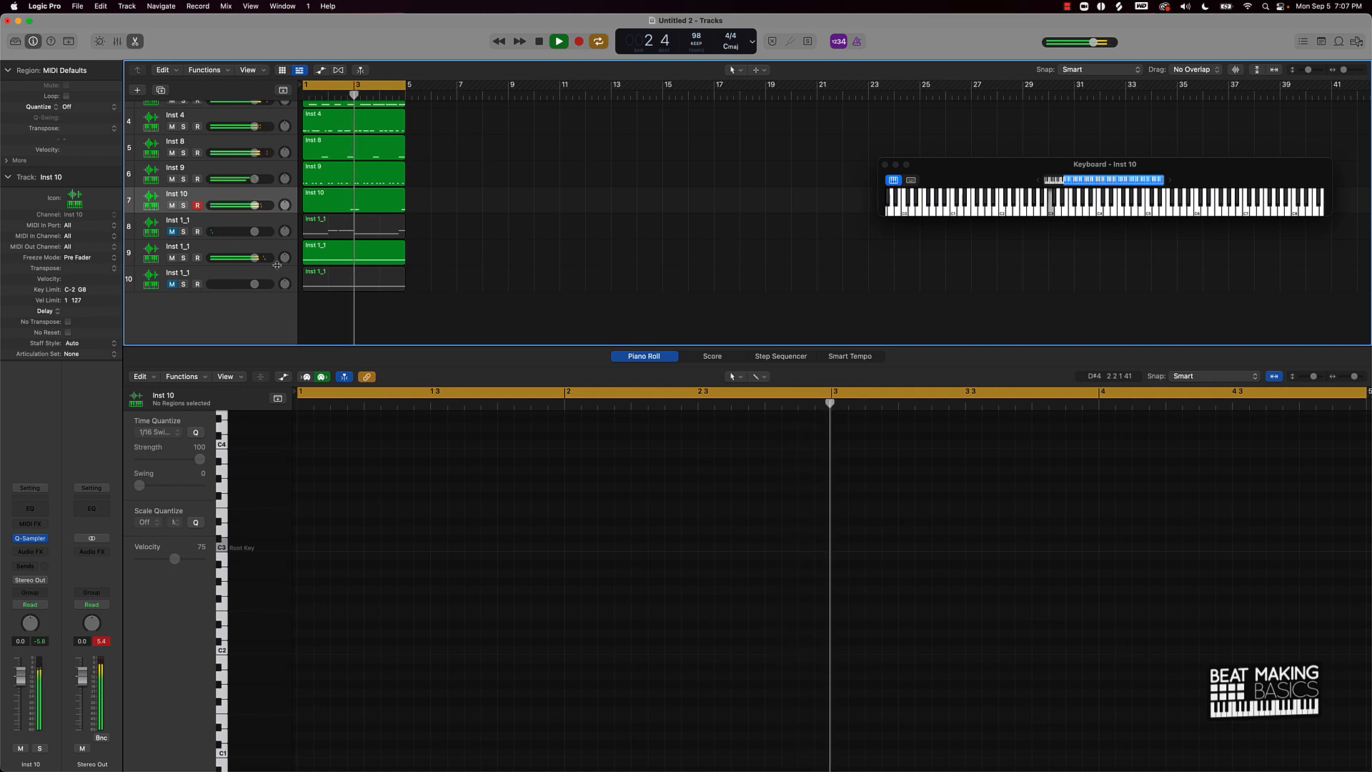
Step: Duplicate the ninth track with its instrument settings, stop playback, and mute the original
click(217, 250)
key(cmd+d)
key(space)
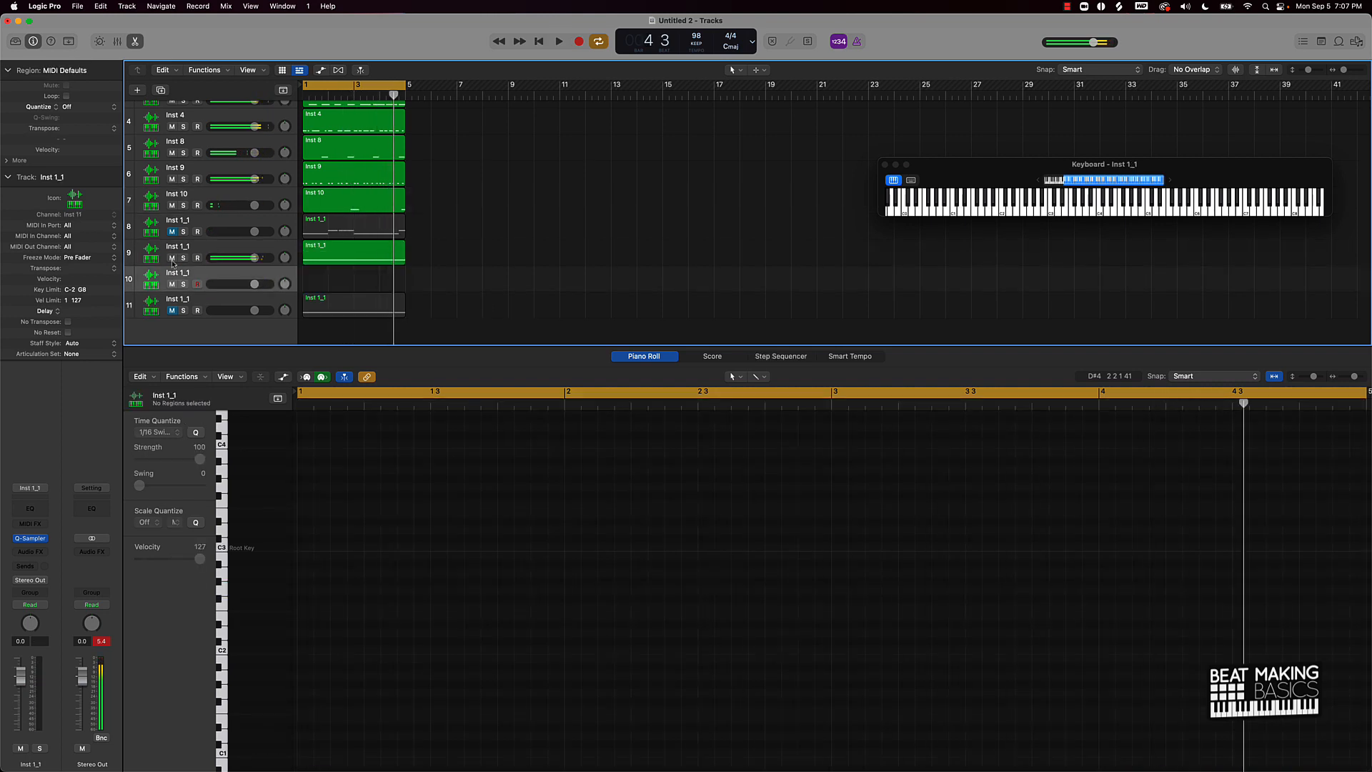
click(172, 259)
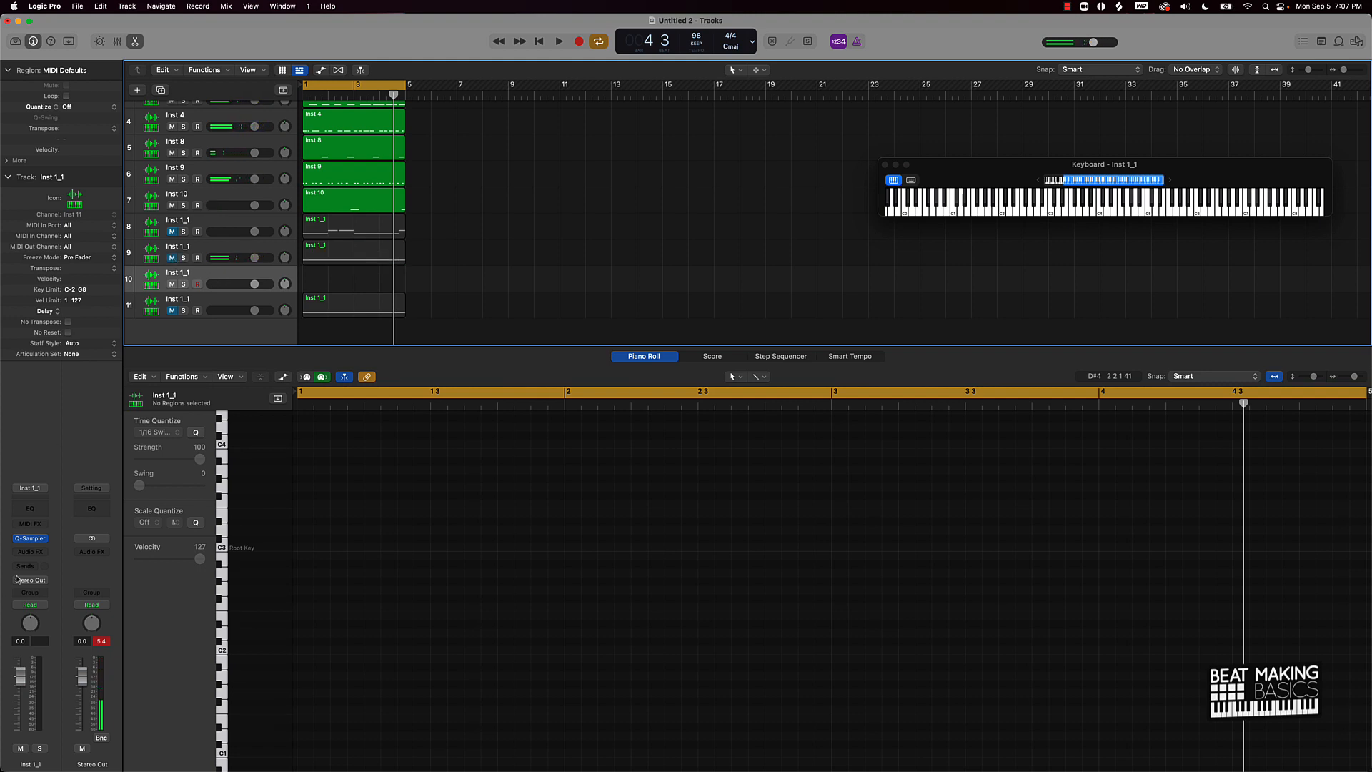
Step: Set the tenth track's Quick Sampler to reverse playback and shorten the sample end to 8 4 230
click(28, 539)
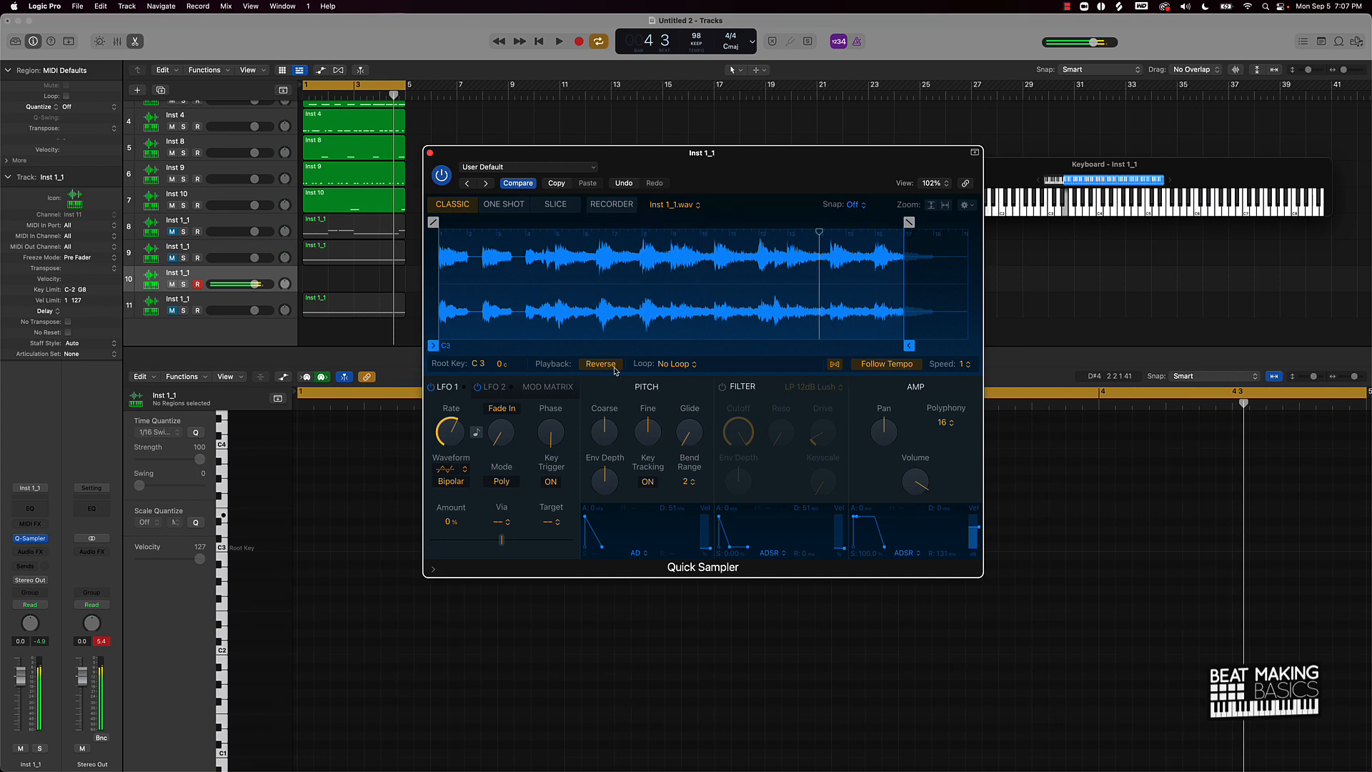
drag(909, 345, 896, 348)
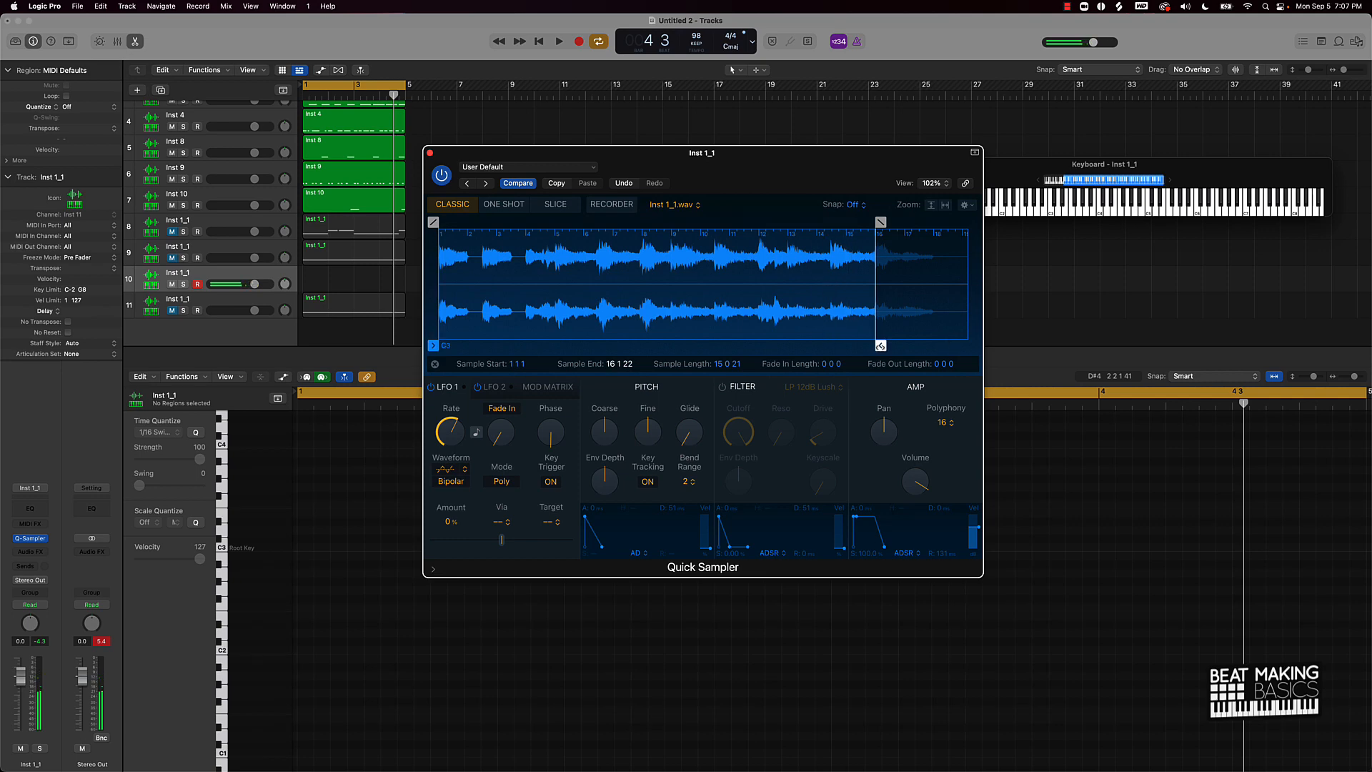
mouse_move(880, 345)
mouse_down()
mouse_move(713, 347)
mouse_move(682, 361)
mouse_up()
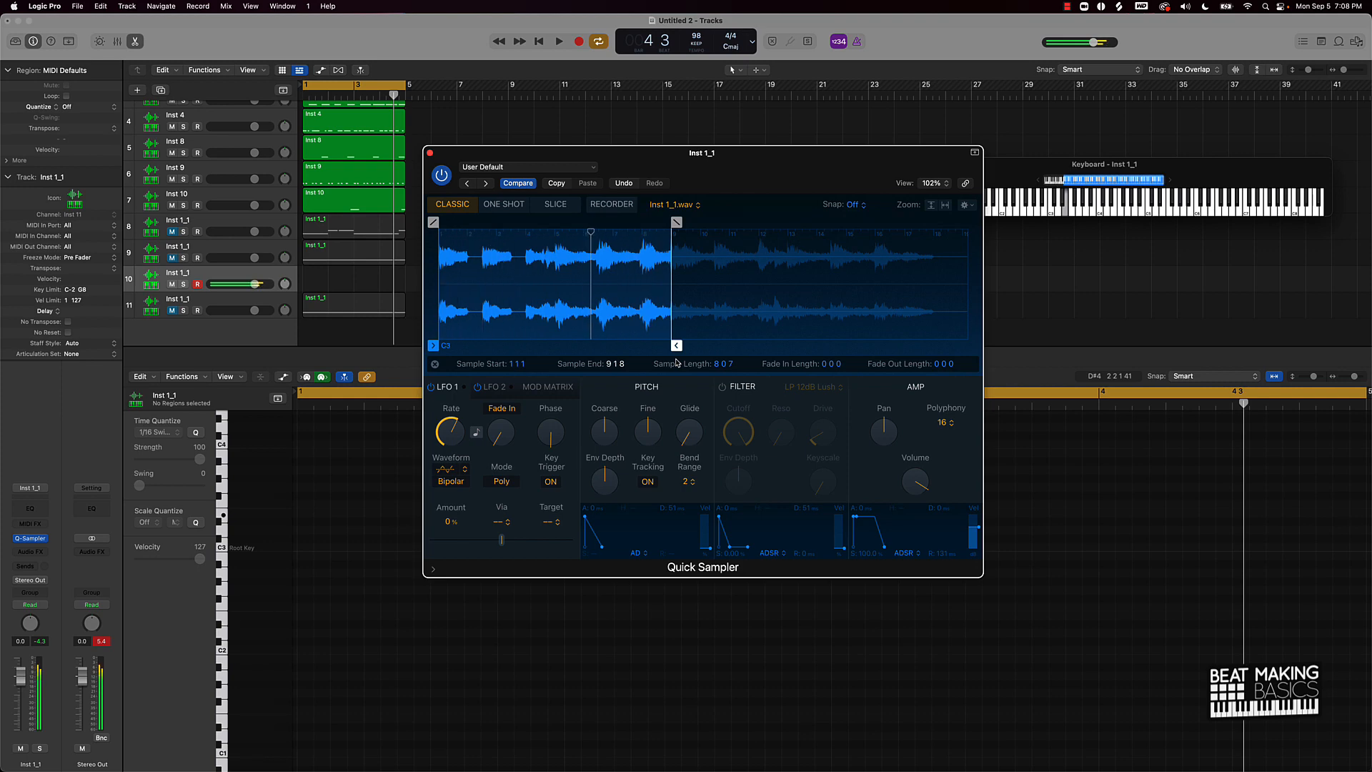
drag(677, 362, 646, 363)
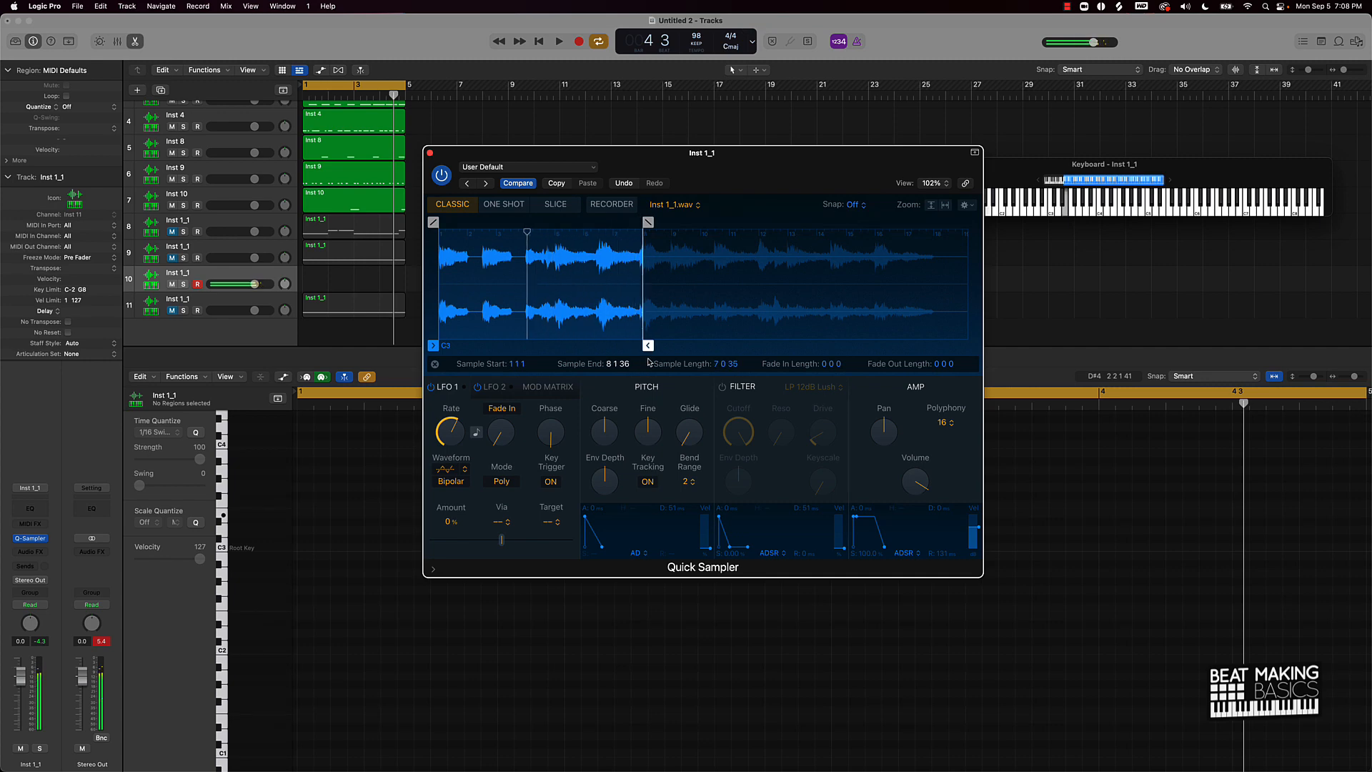
drag(648, 362, 673, 354)
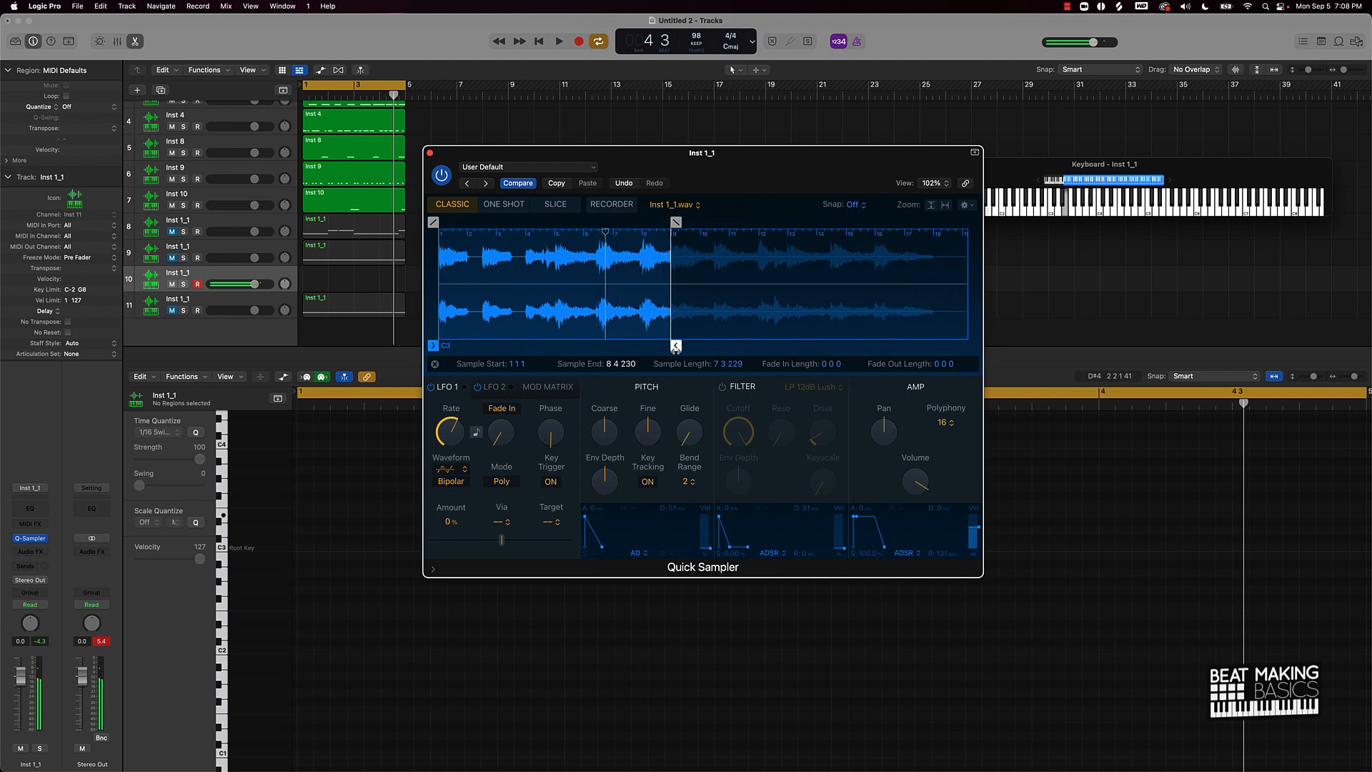
Step: Record two consecutive sustained E3 notes across the four-bar loop on the tenth track, and close its sampler
key(r)
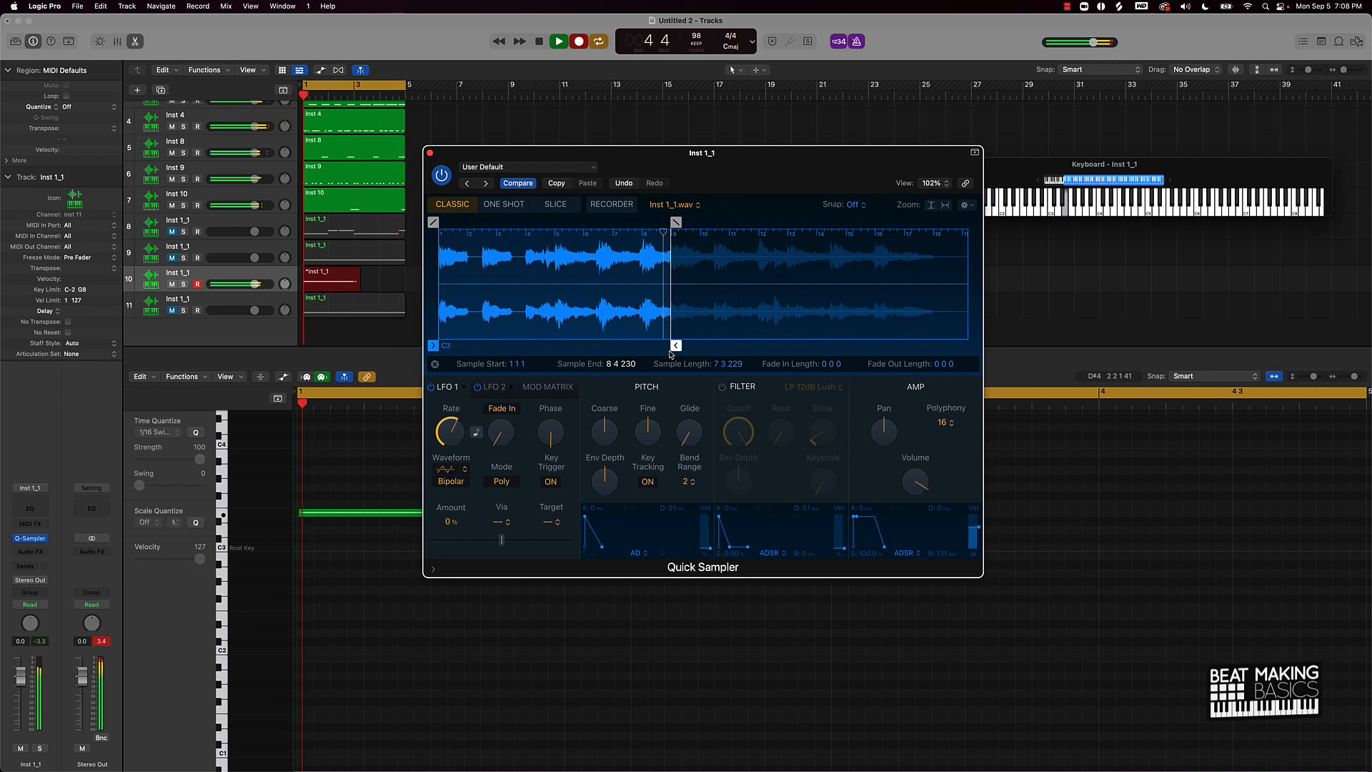
key(space)
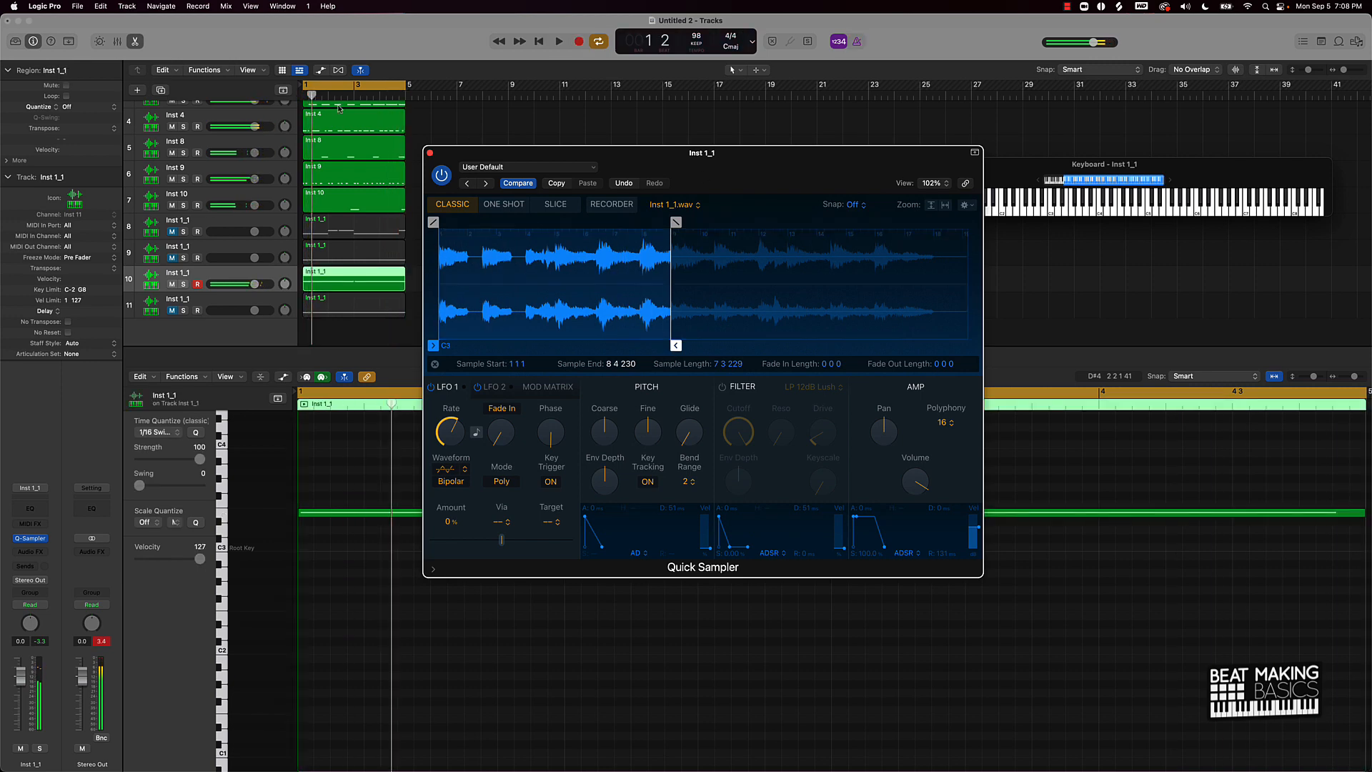
click(430, 152)
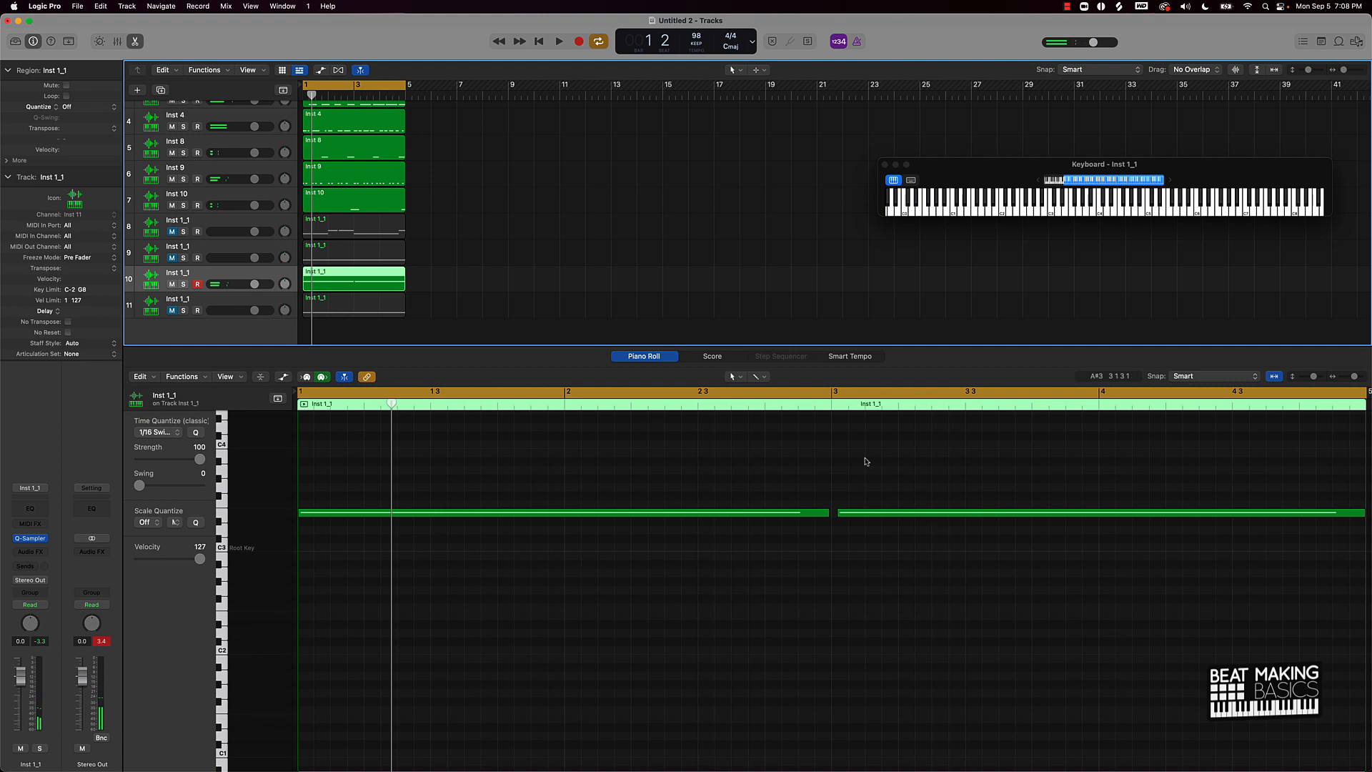
Step: Quantize both recorded notes to the 1/16 swing grid and trim their ends to the following notes with Force Legato
drag(865, 461, 404, 537)
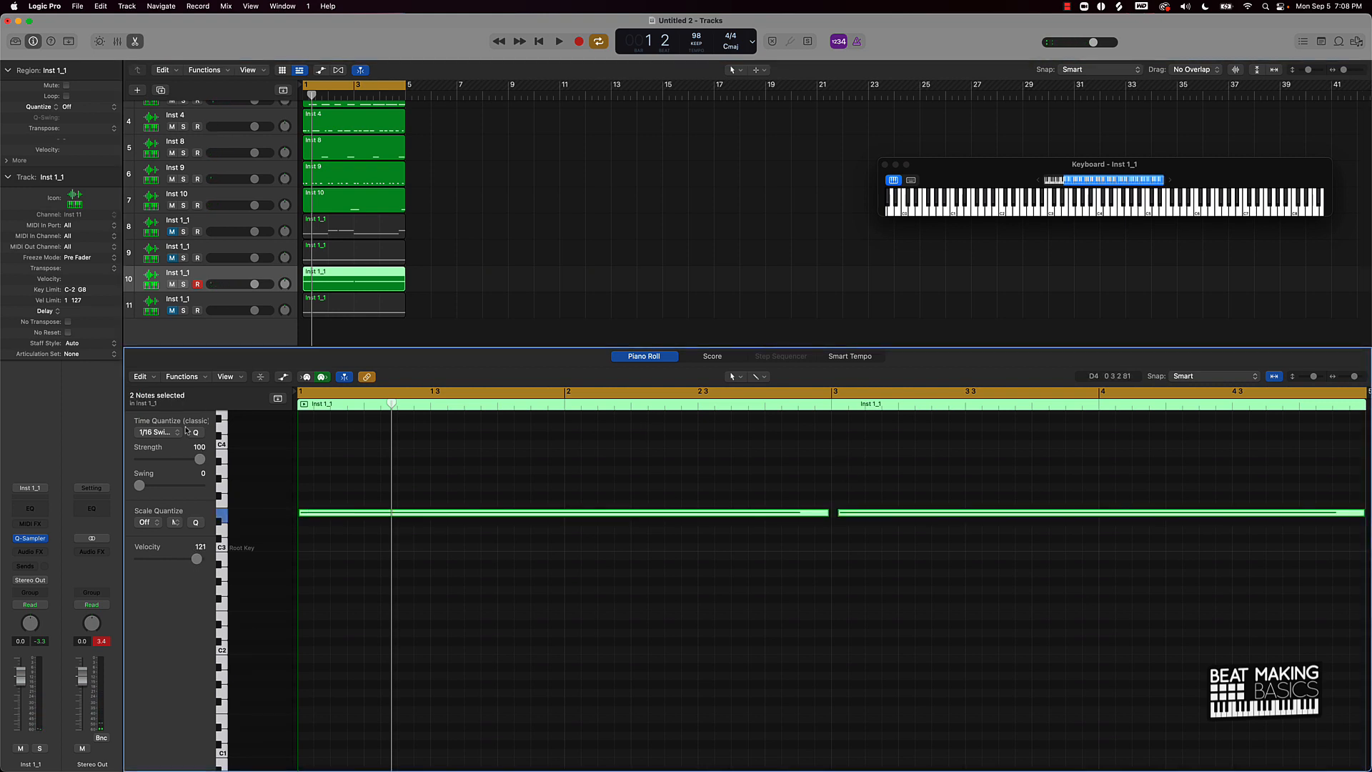
right_click(547, 515)
click(621, 619)
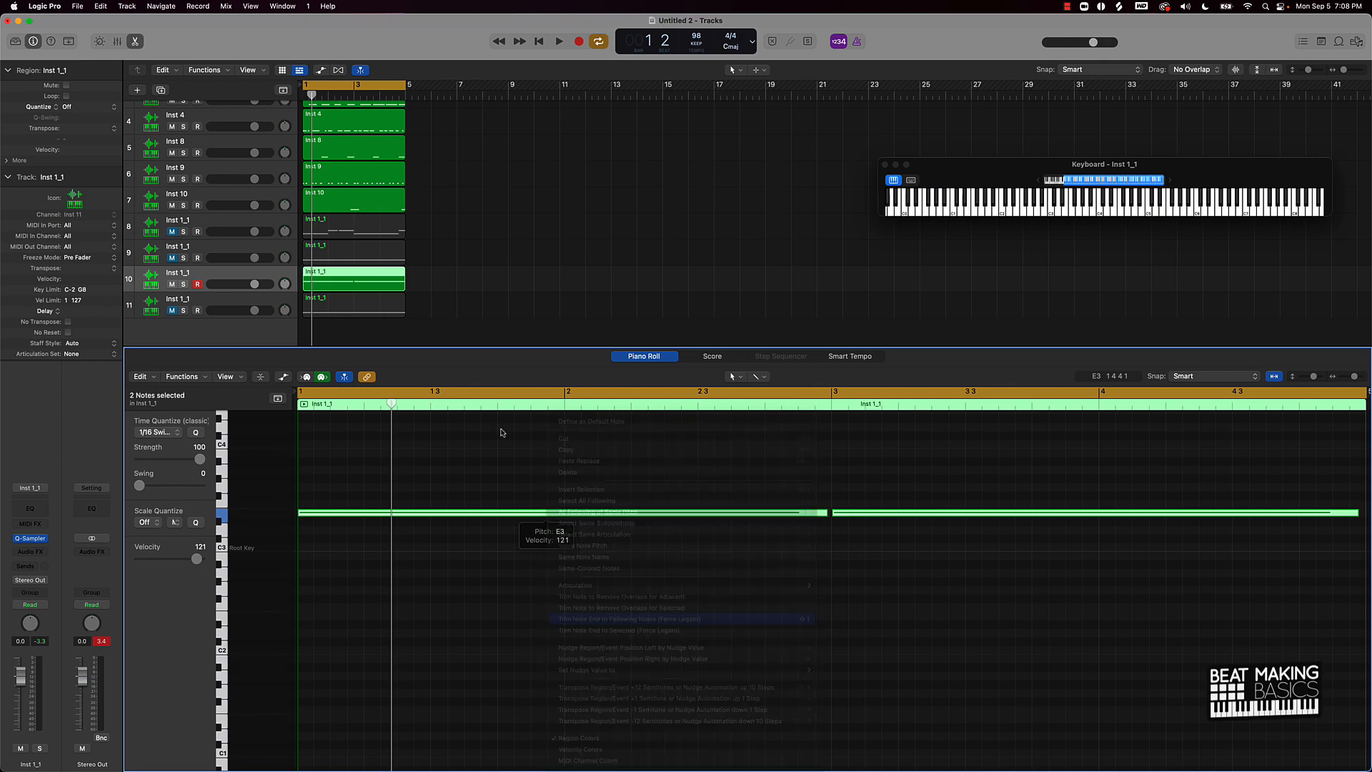
Step: Bounce the tenth track's region in place to a new track named Inst 1_1_bip, muting the source
right_click(368, 279)
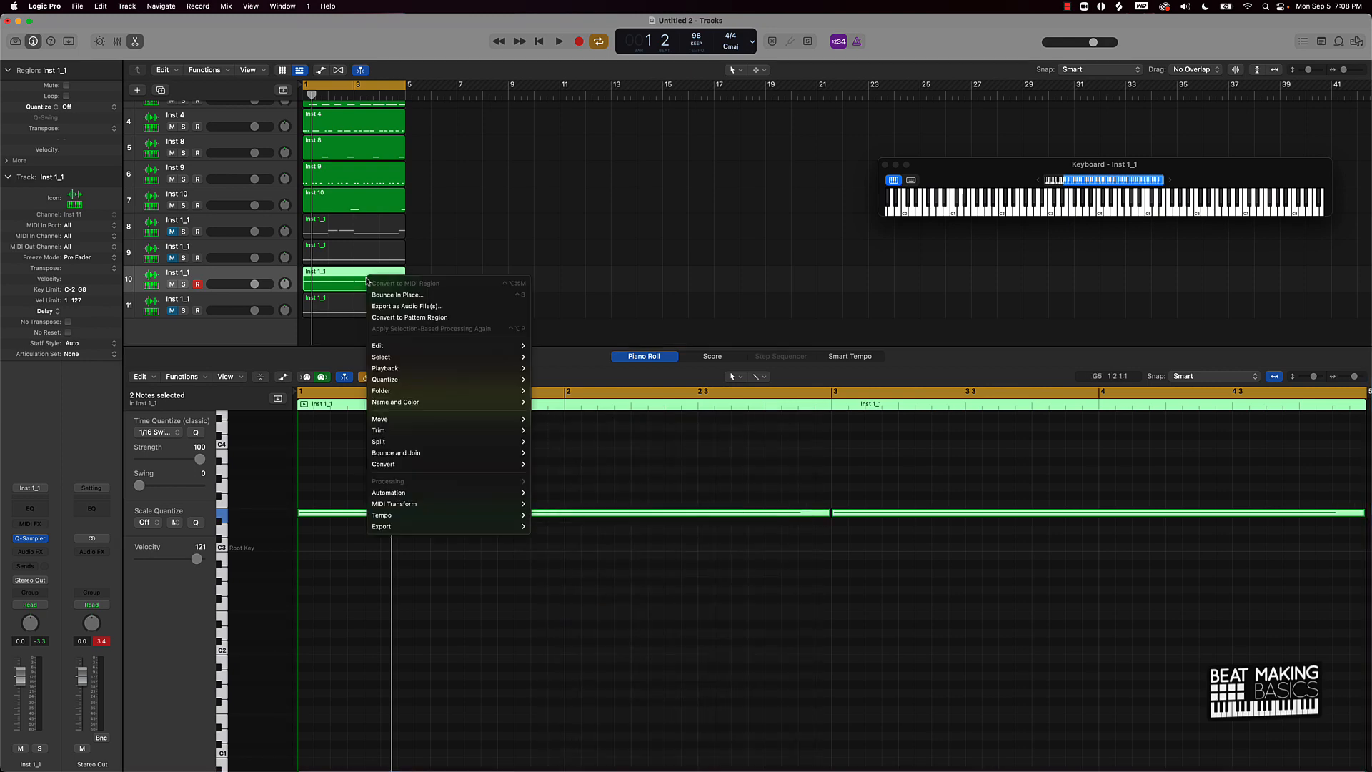
click(398, 295)
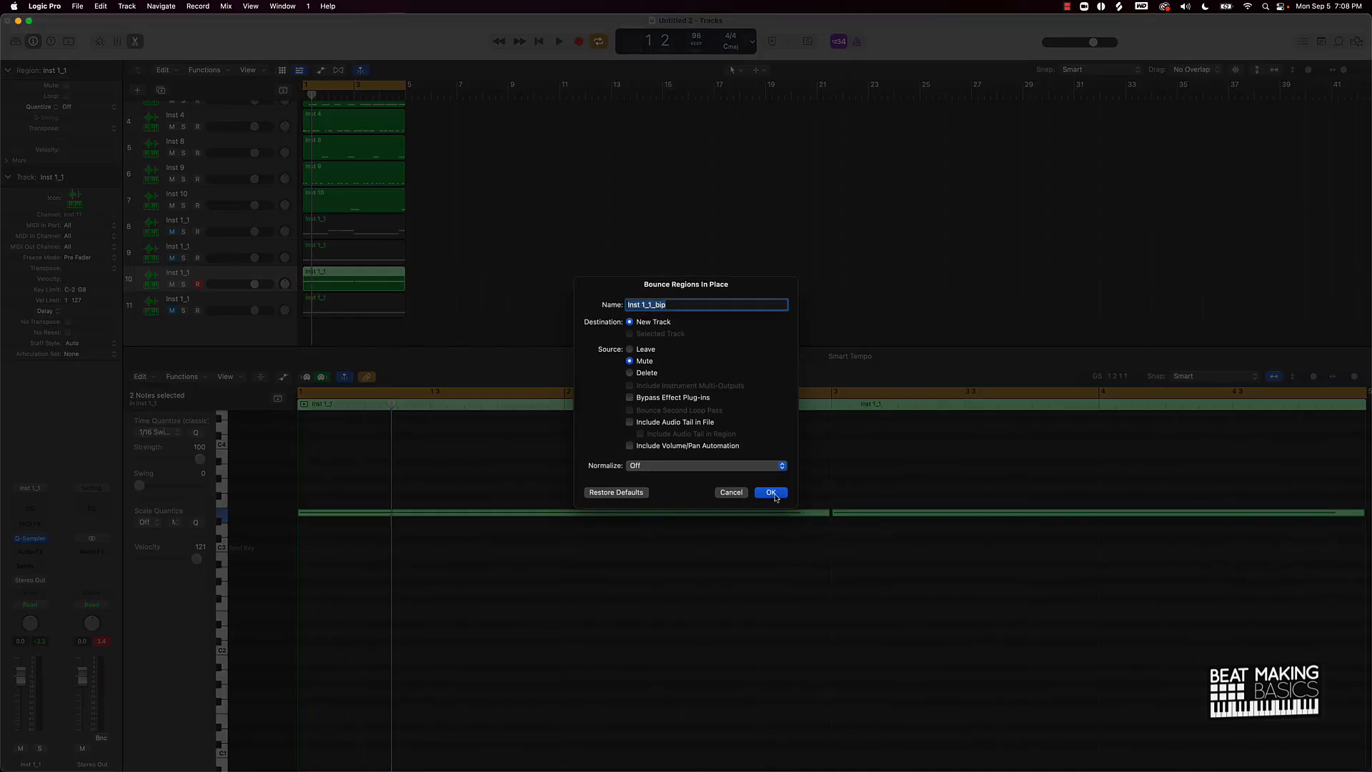
click(771, 492)
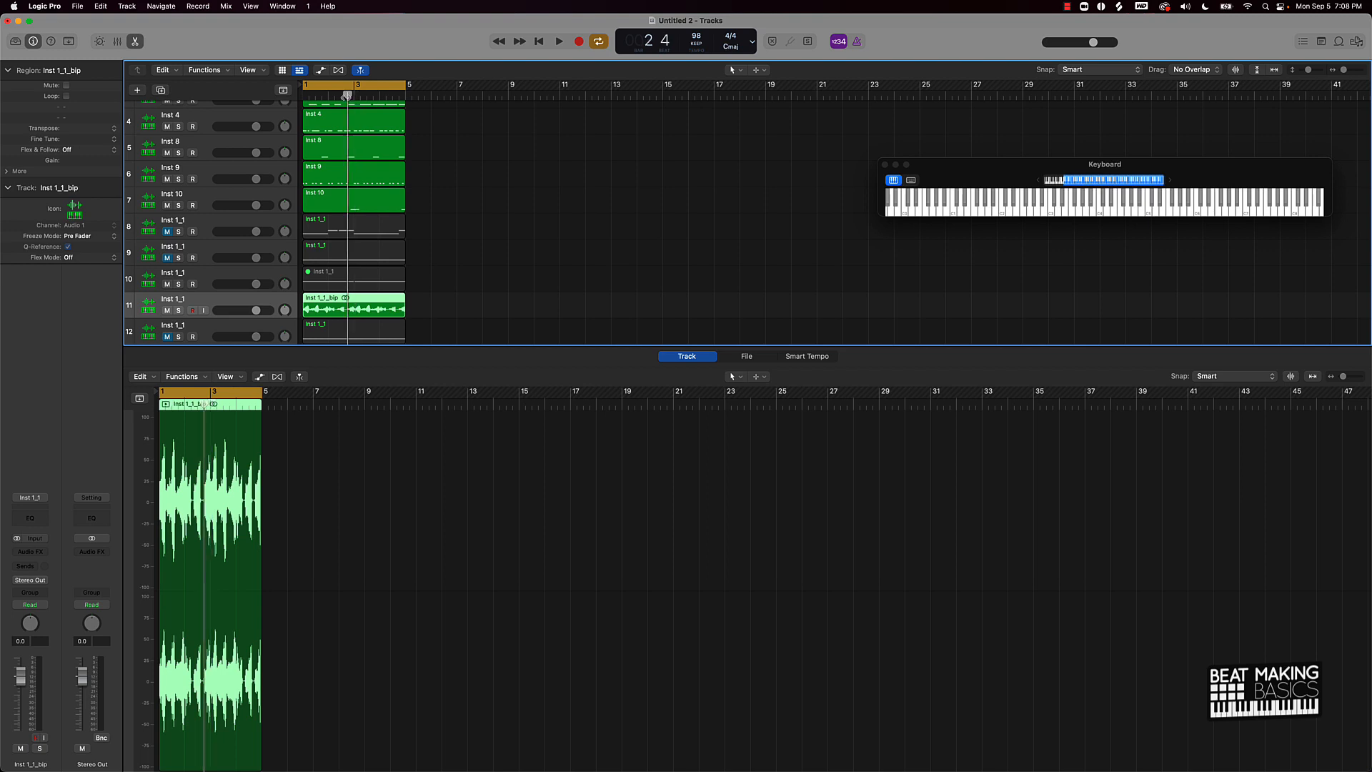
Step: Split the bounced audio region at bars 2, 3 and 4, and move the bar 3 slice to bar 5
key(super+t)
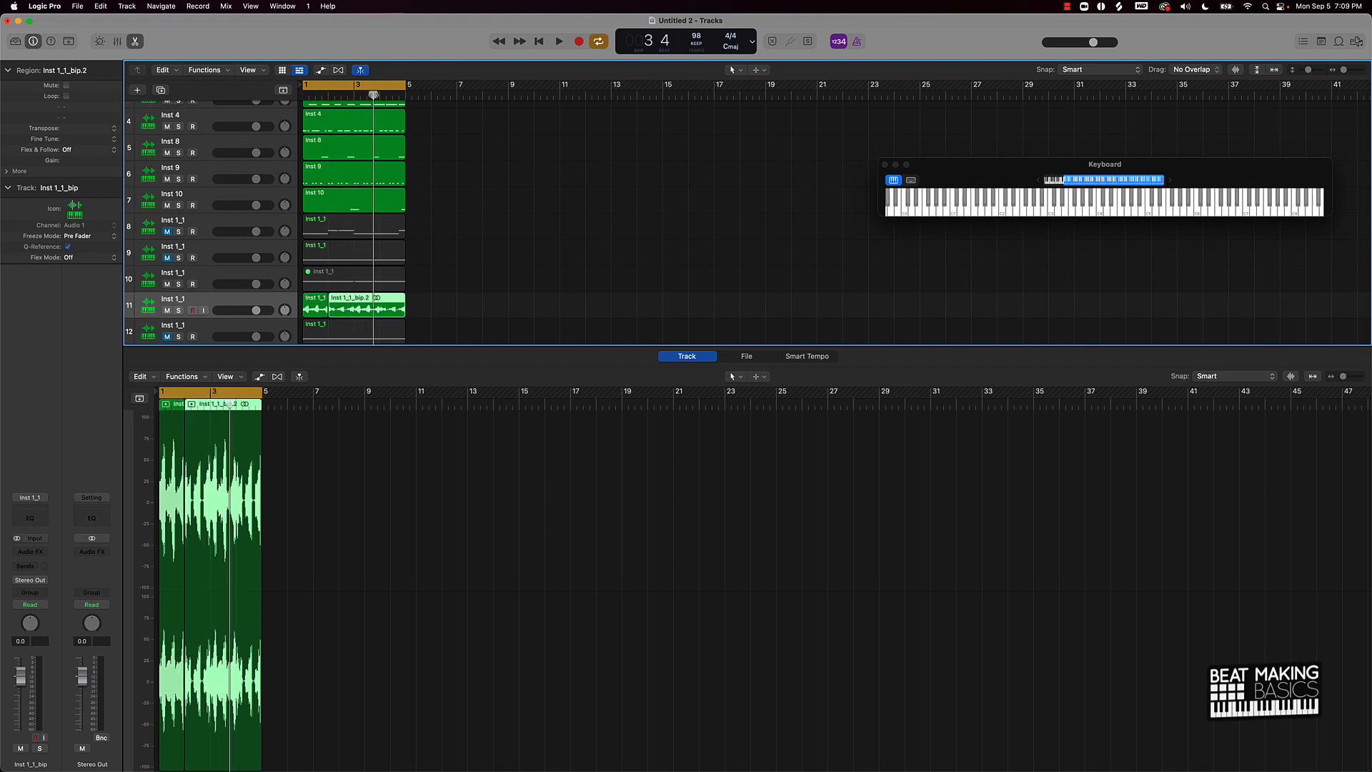
key(super+t)
drag(379, 94, 354, 95)
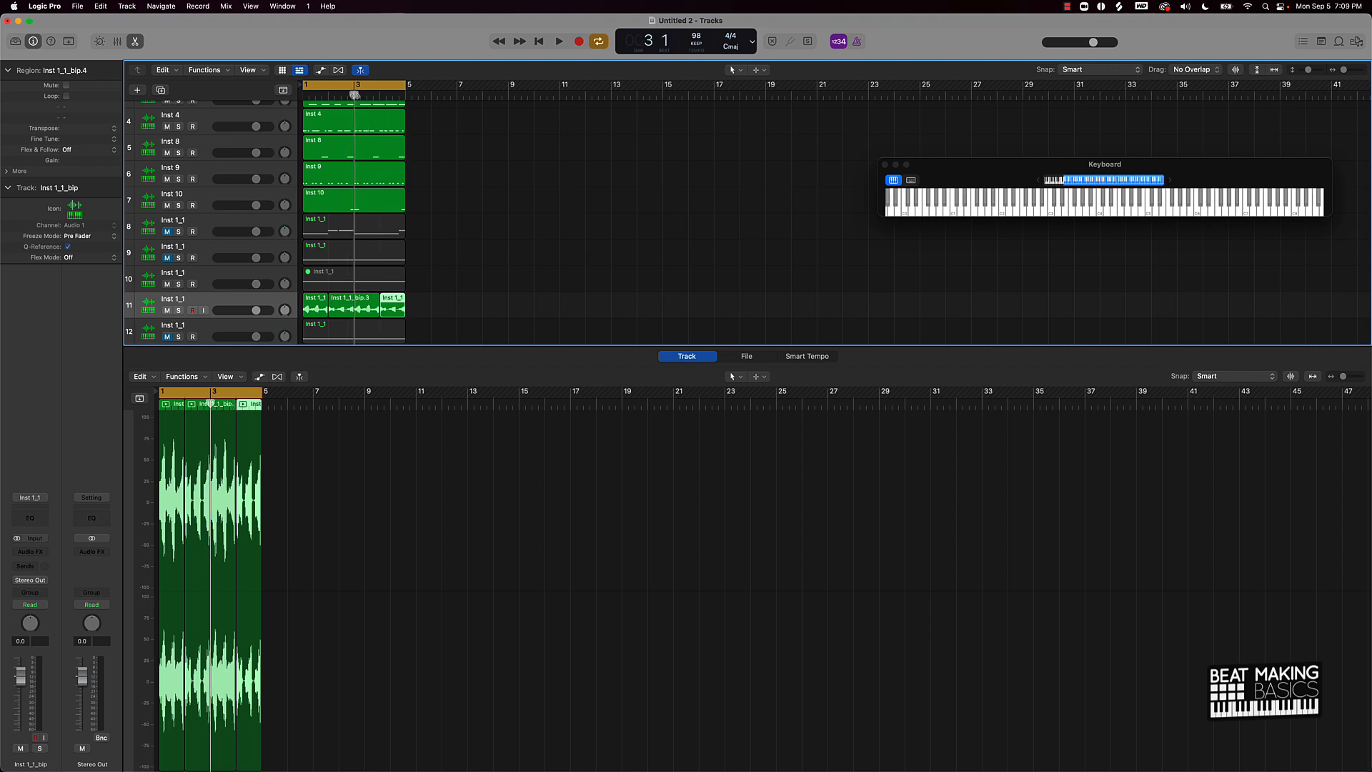
click(422, 200)
drag(367, 312, 324, 308)
key(super+t)
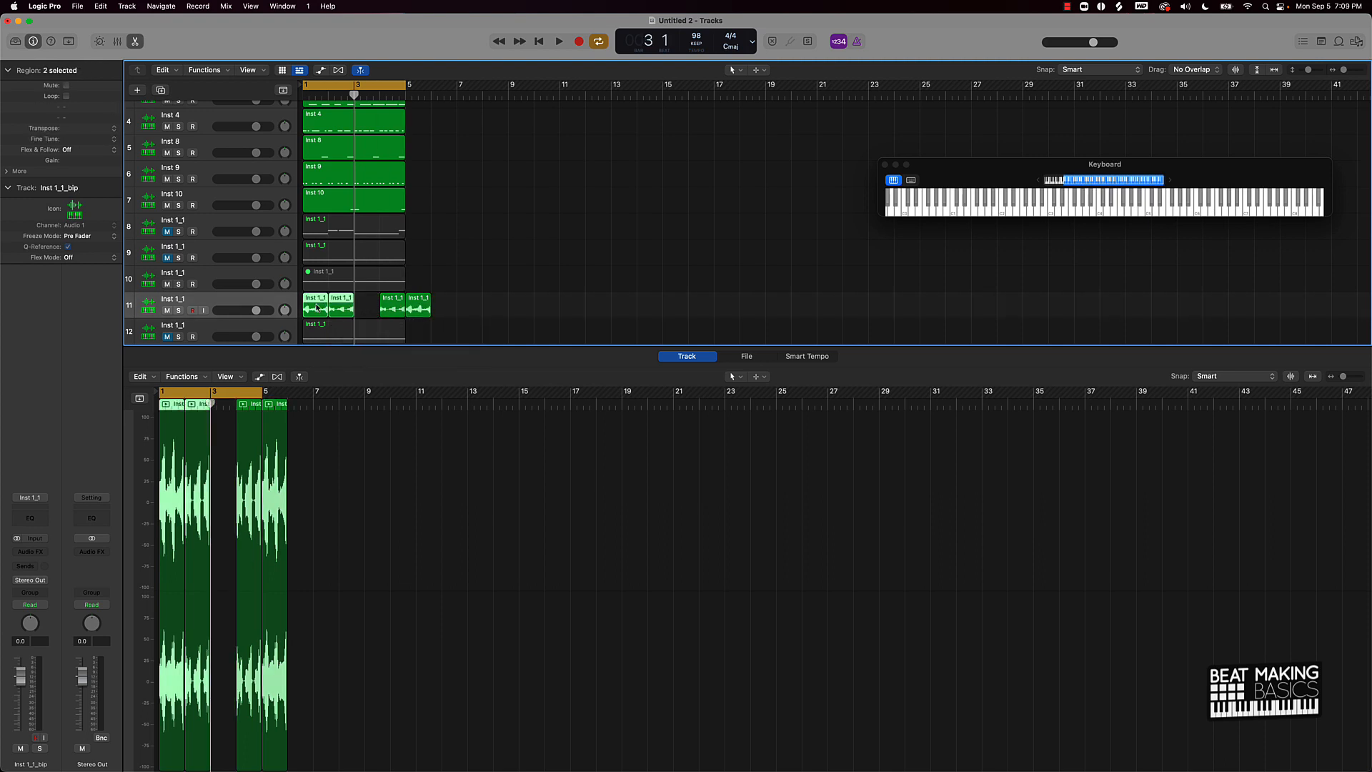
Step: Delete the first two slices, move the remaining pair to bar 1, repeat it to fill four bars, and play the loop
key(Delete)
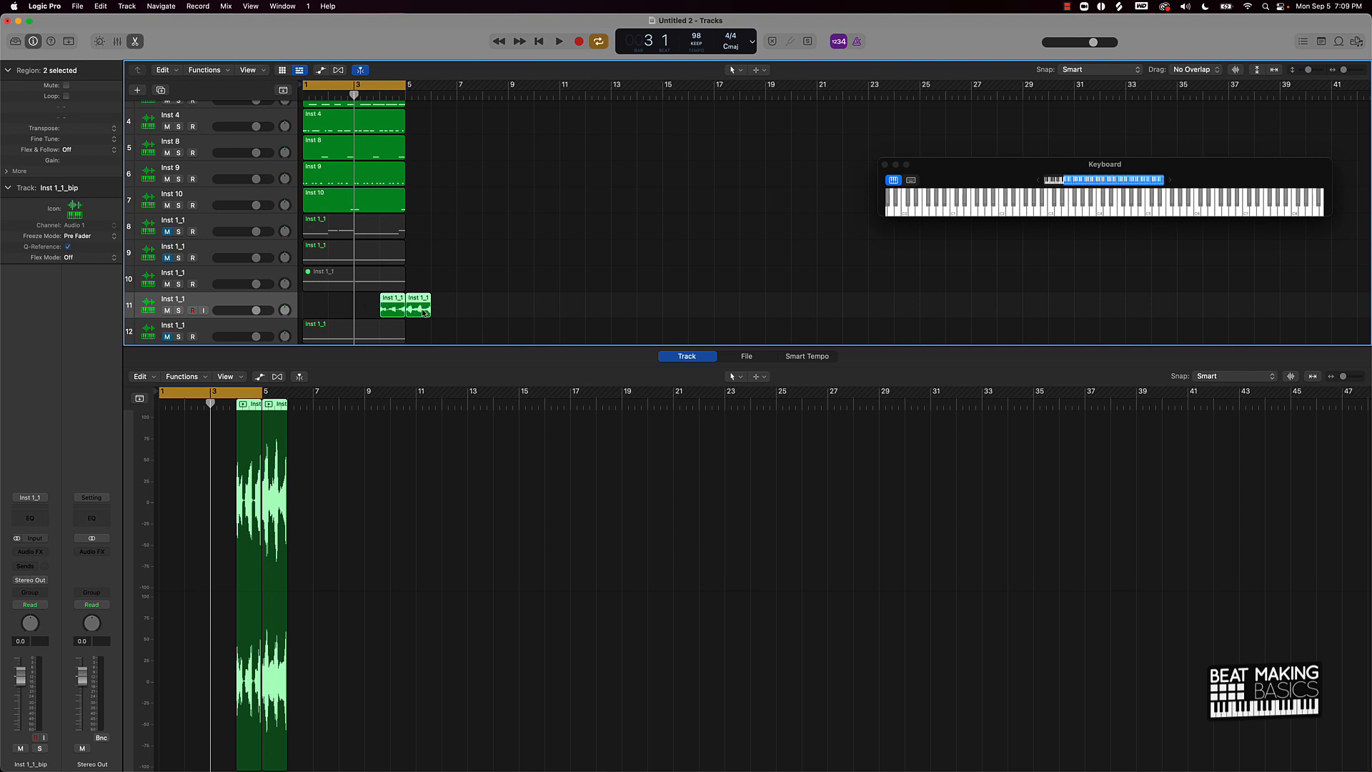
drag(423, 310, 338, 312)
key(super+r)
key(space)
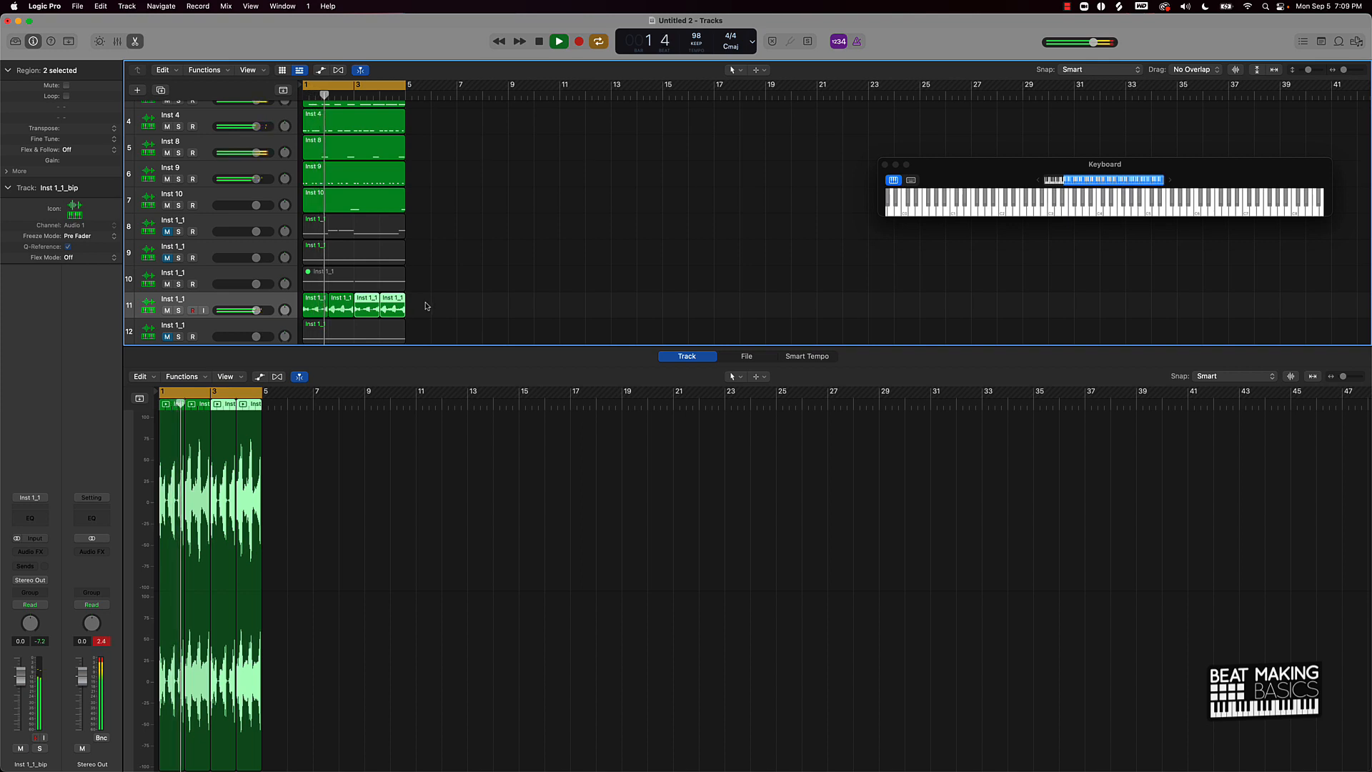
Step: Join the four rearranged audio slices on the eleventh track into one merged audio file
drag(427, 307, 288, 308)
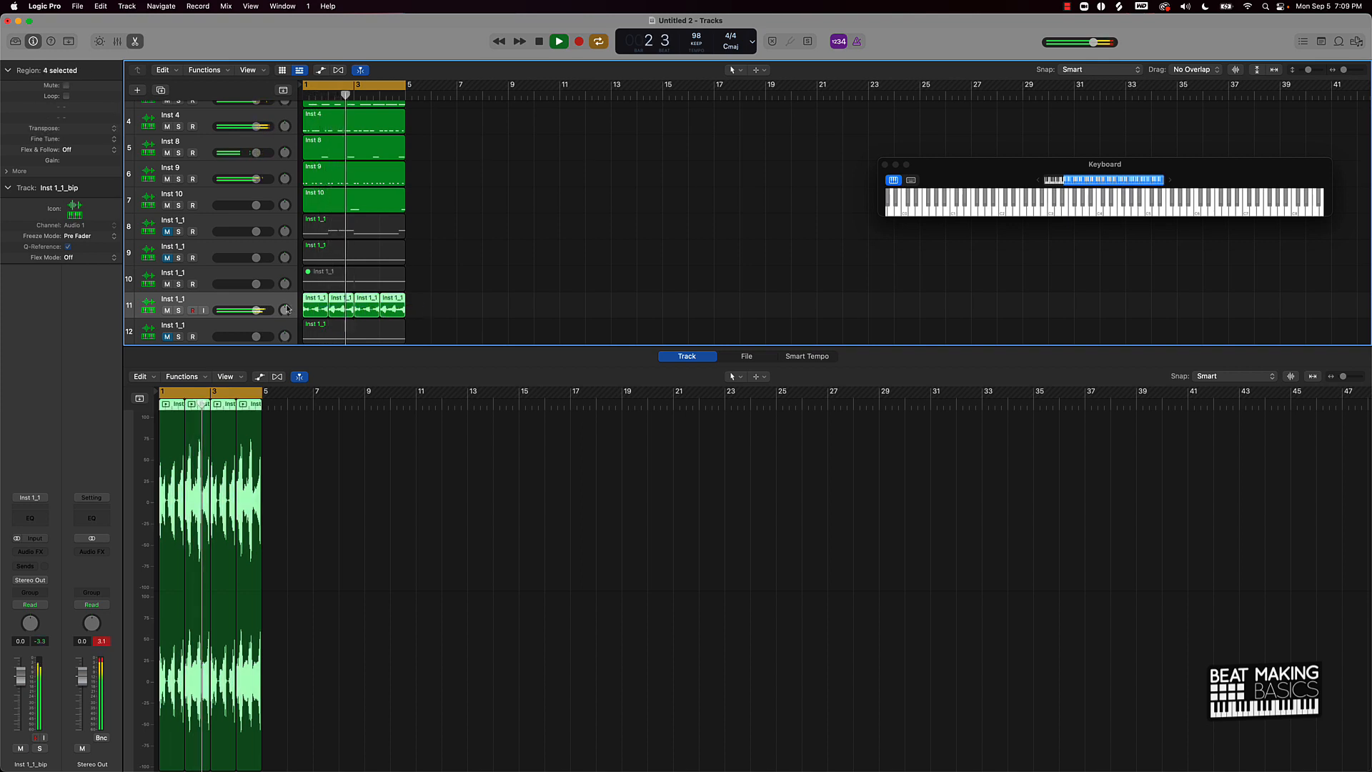
key(j)
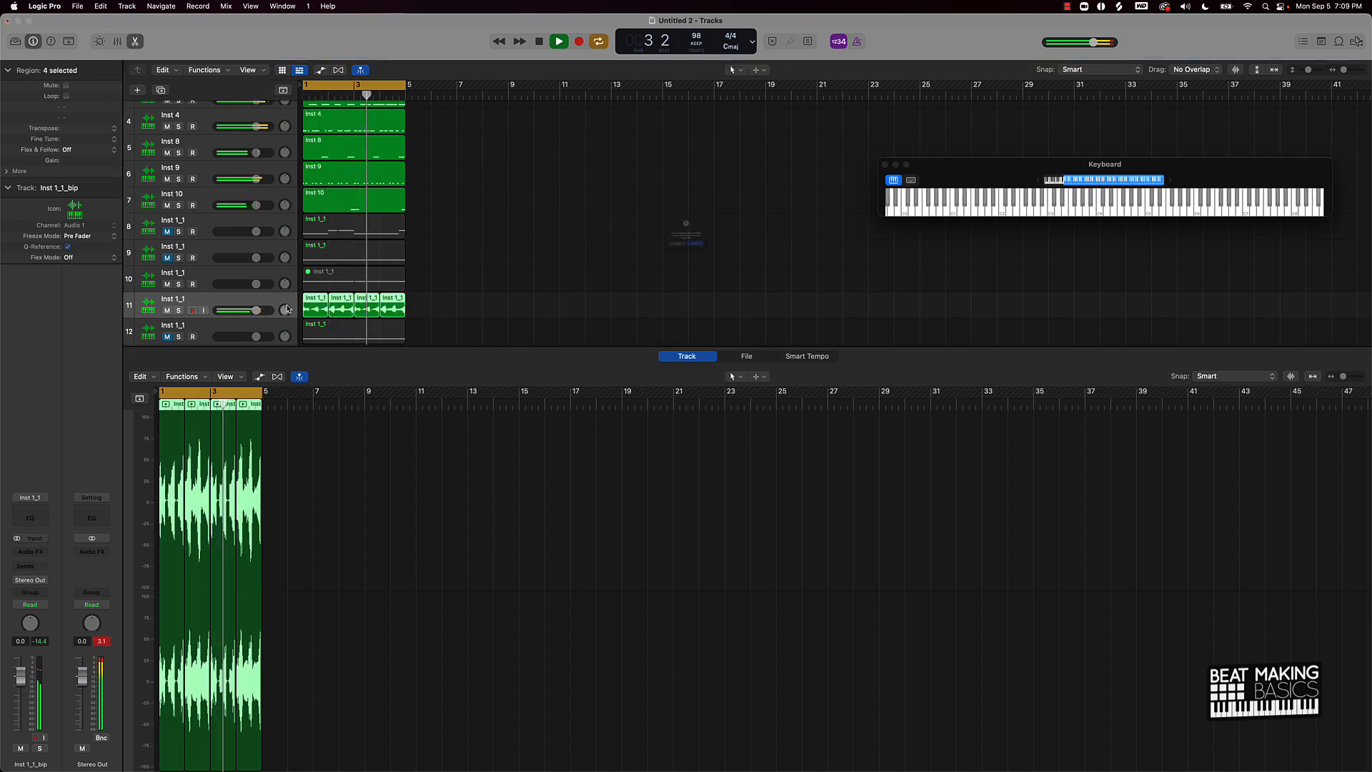
key(Return)
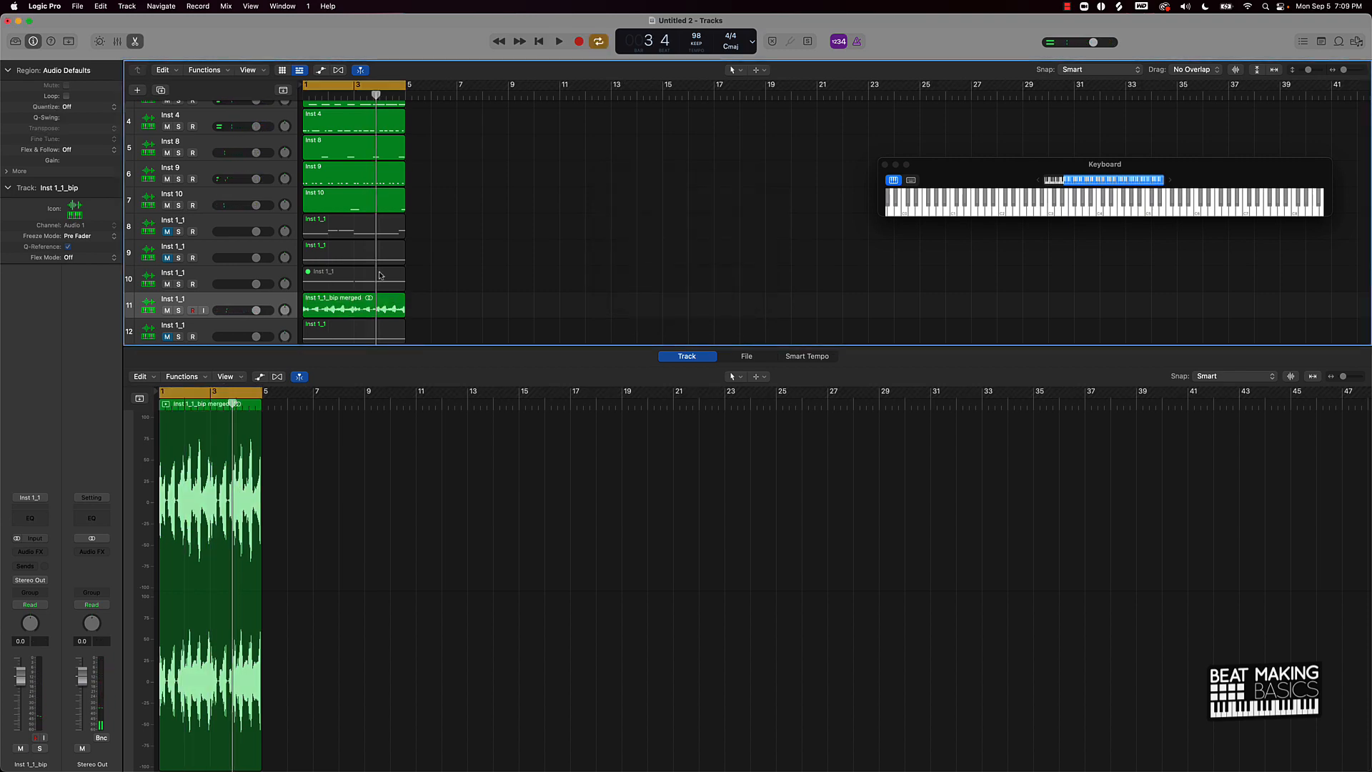
Step: Mute the eleventh track, load its merged audio into Quick Sampler on a new track, and turn on Follow Tempo
scroll(399, 274, down, 3)
drag(330, 254, 201, 261)
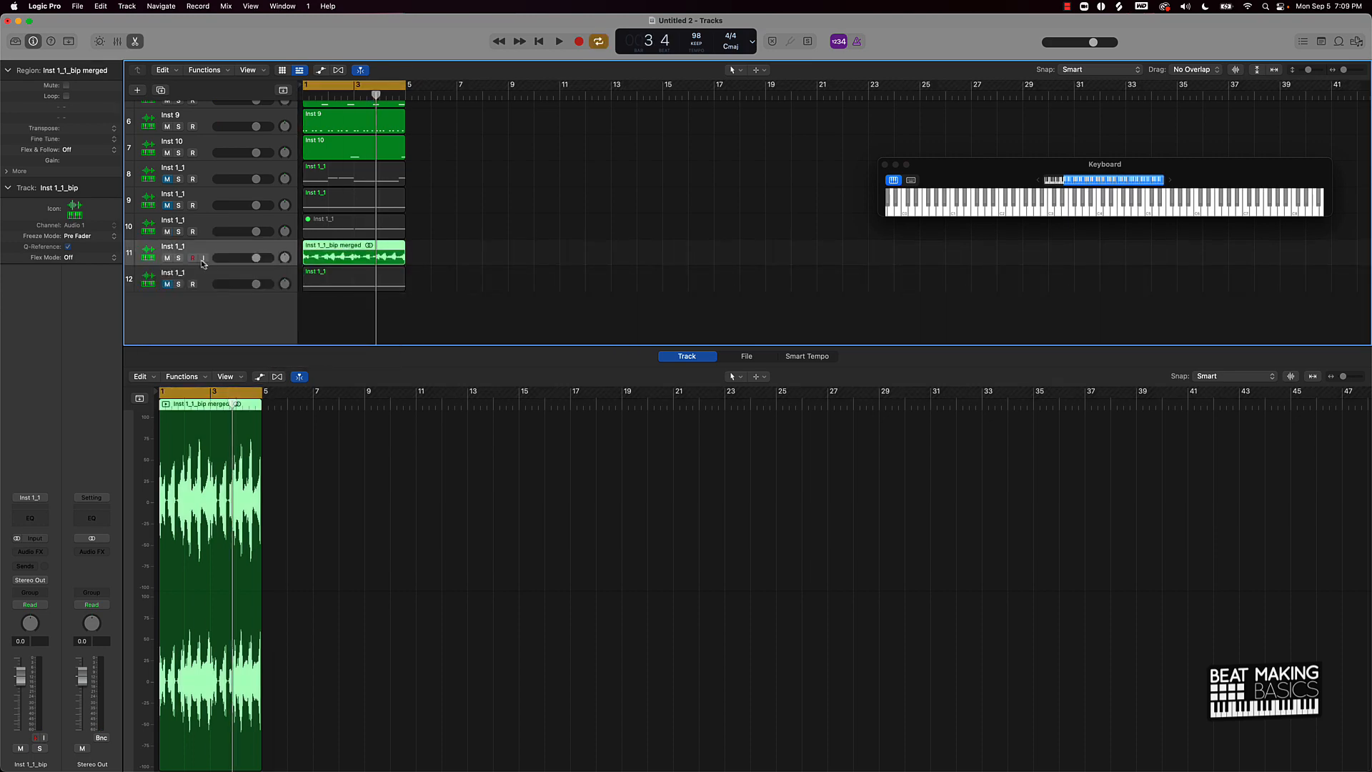
click(167, 257)
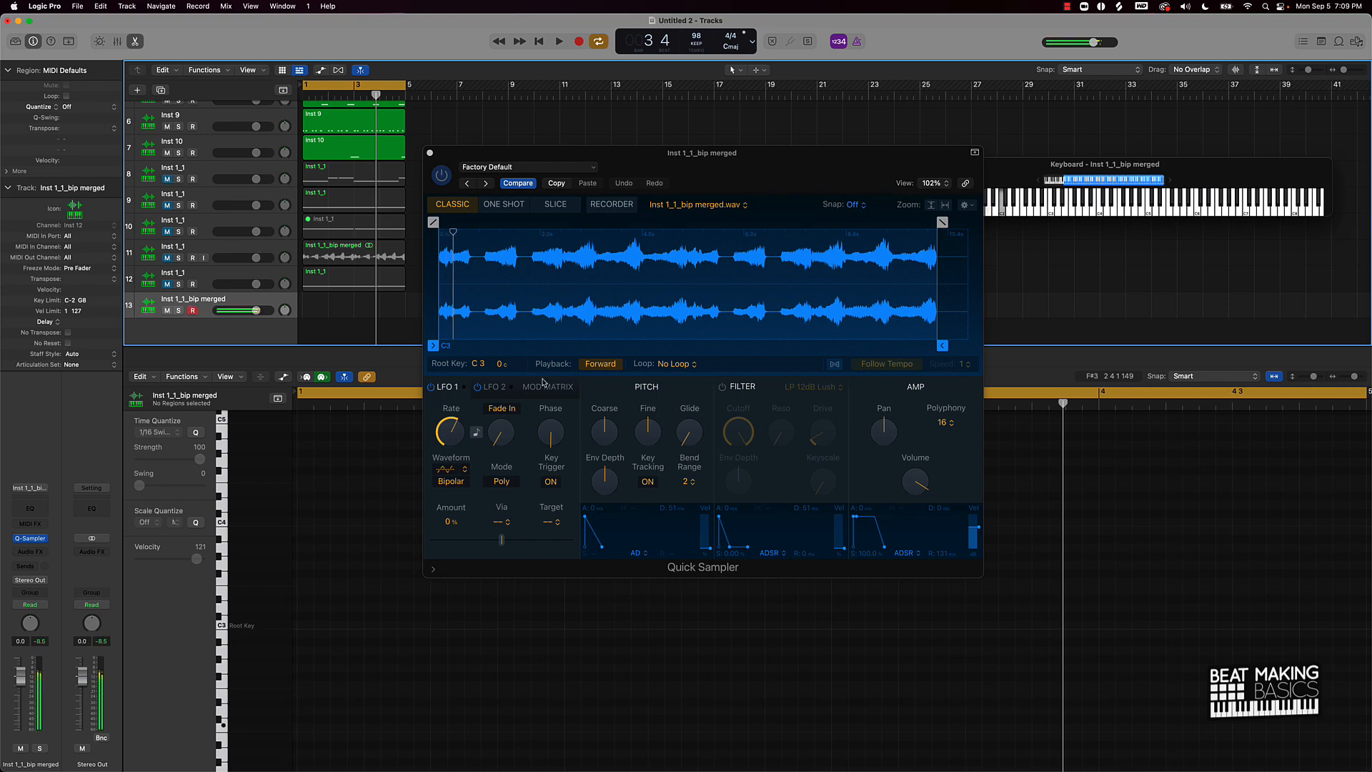
click(836, 364)
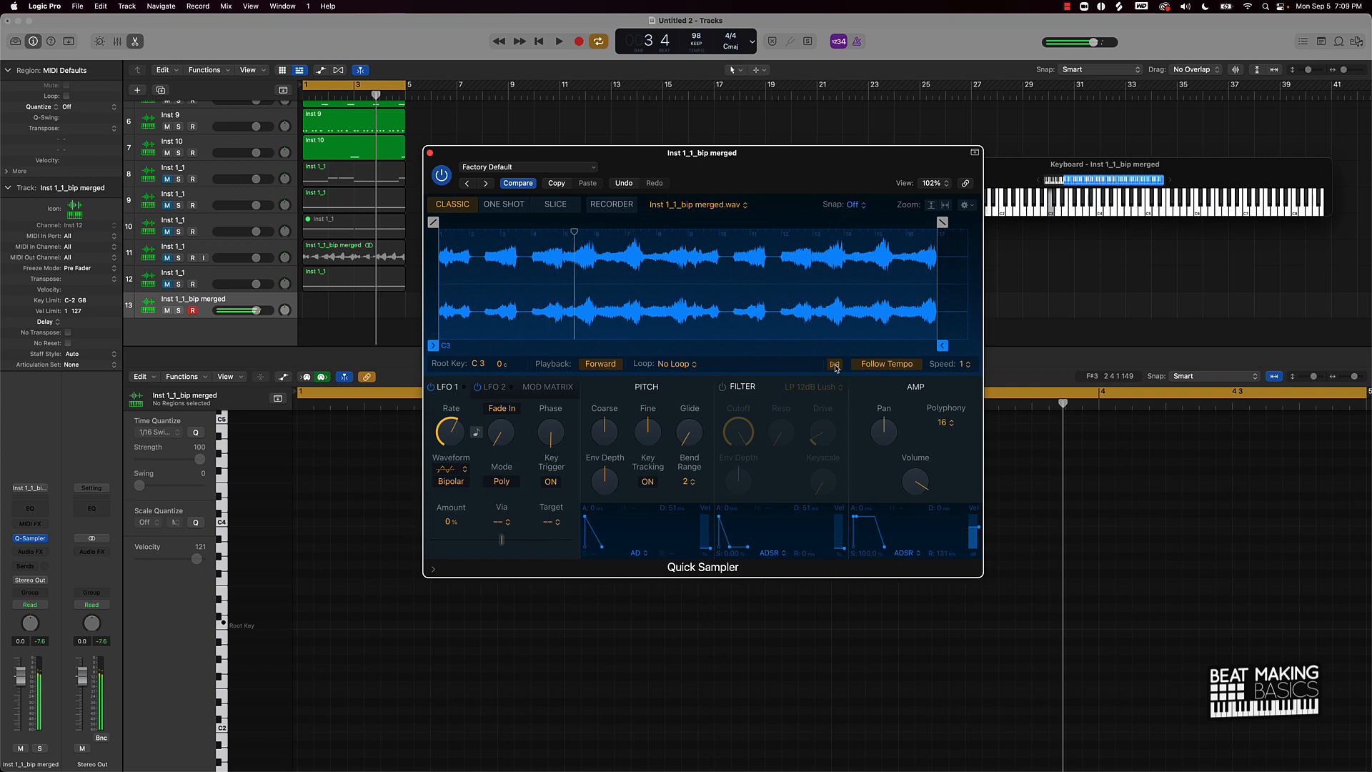
Step: Enable the sampler's LP 12dB Lush filter, lower the cutoff, raise drive, resonance and keyscale, and set Env Depth to about 13%
click(722, 387)
drag(739, 448, 738, 472)
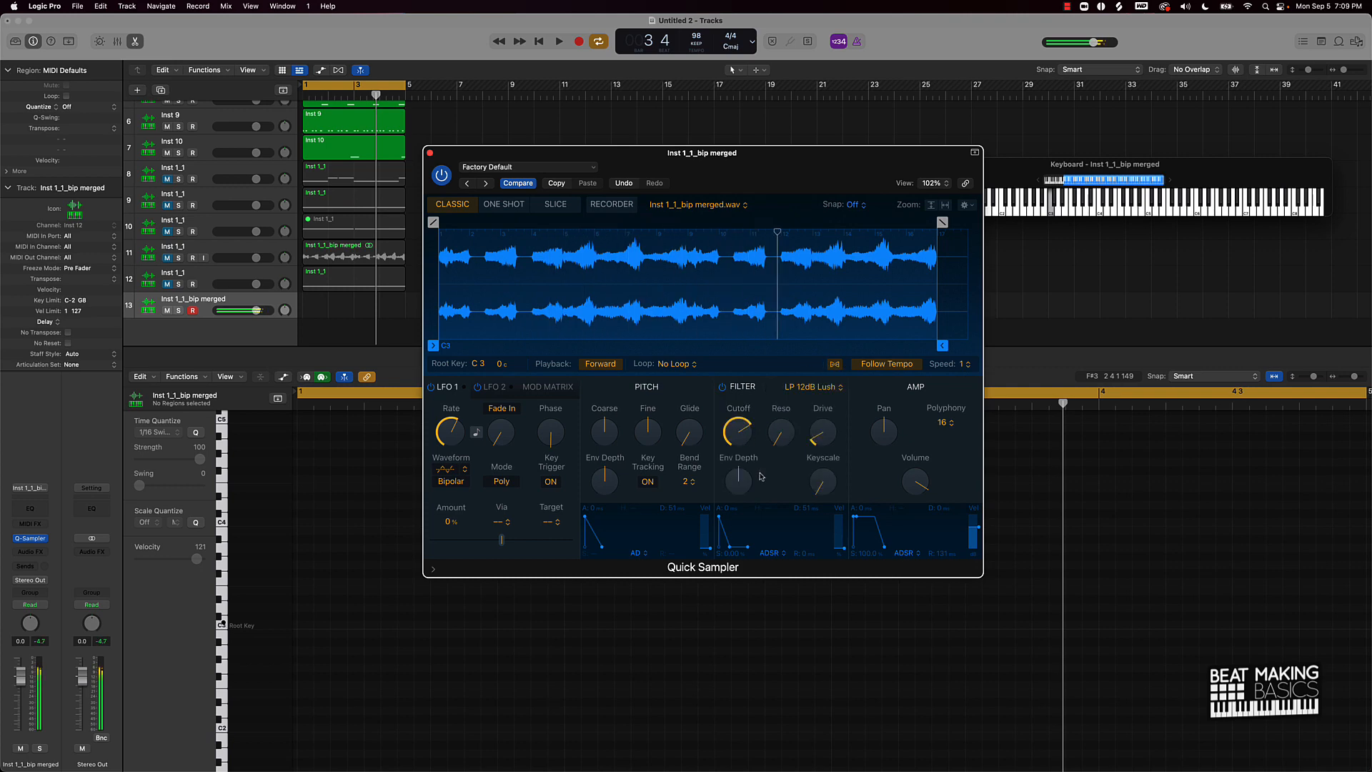
drag(814, 432, 742, 414)
drag(740, 480, 740, 460)
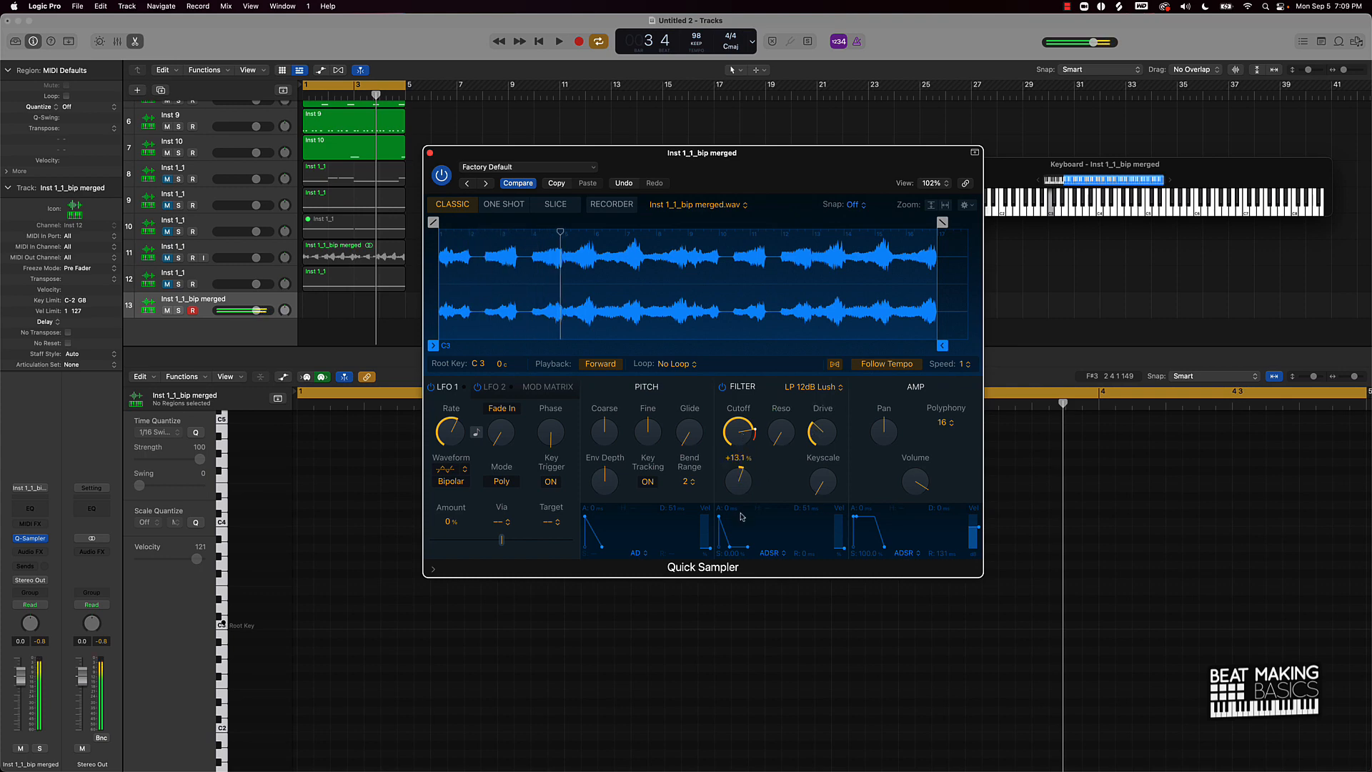
drag(739, 480, 740, 558)
drag(744, 432, 745, 443)
drag(815, 482, 773, 404)
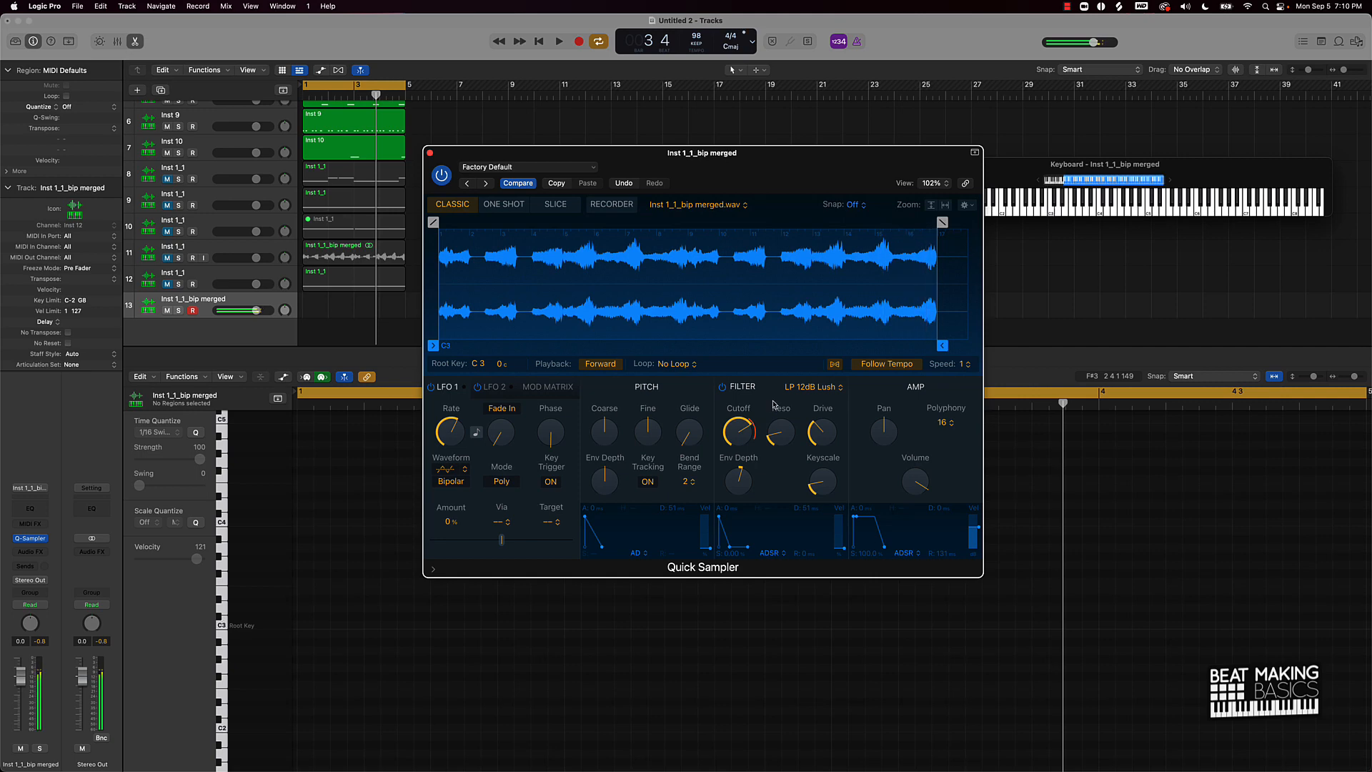
Step: Record one sustained note just below C3 across the loop on track 13, quantize it to 1/16 swing, and close the sampler
key(space)
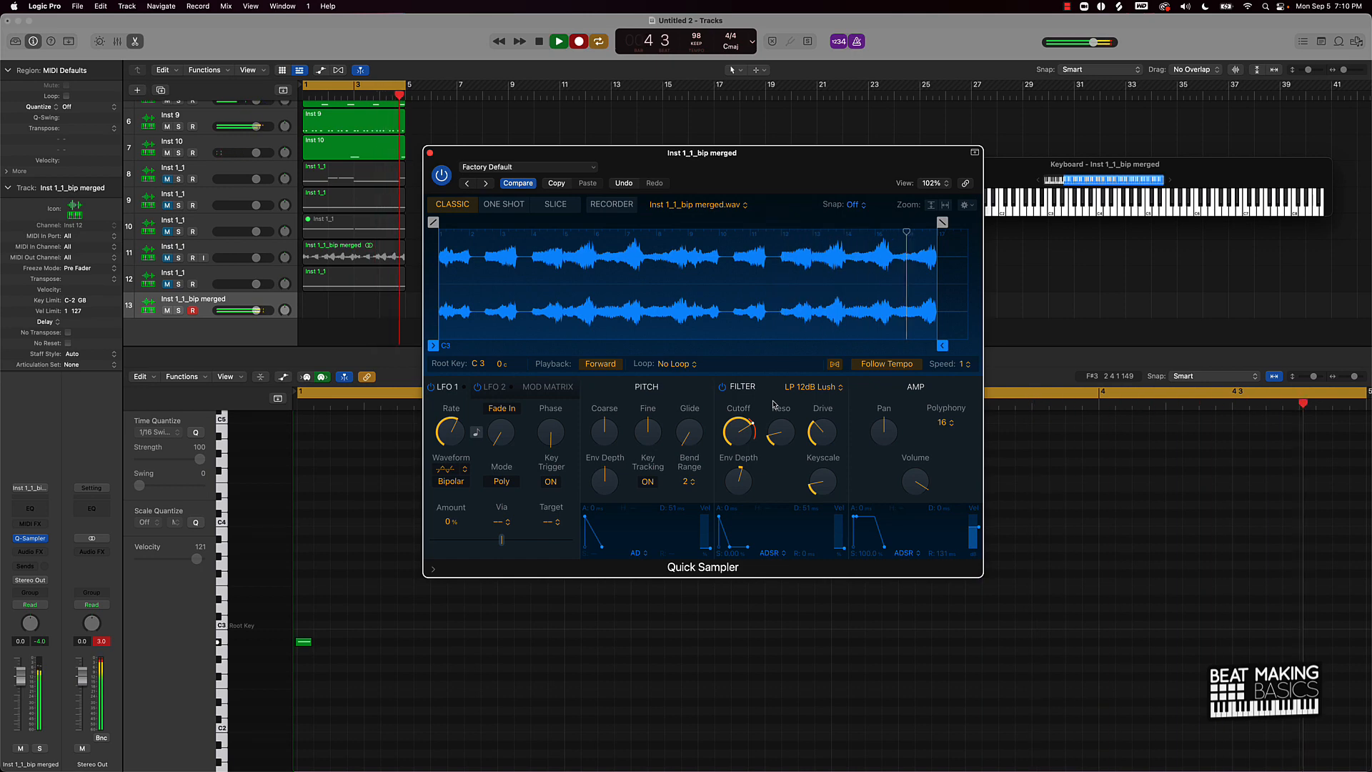
key(space)
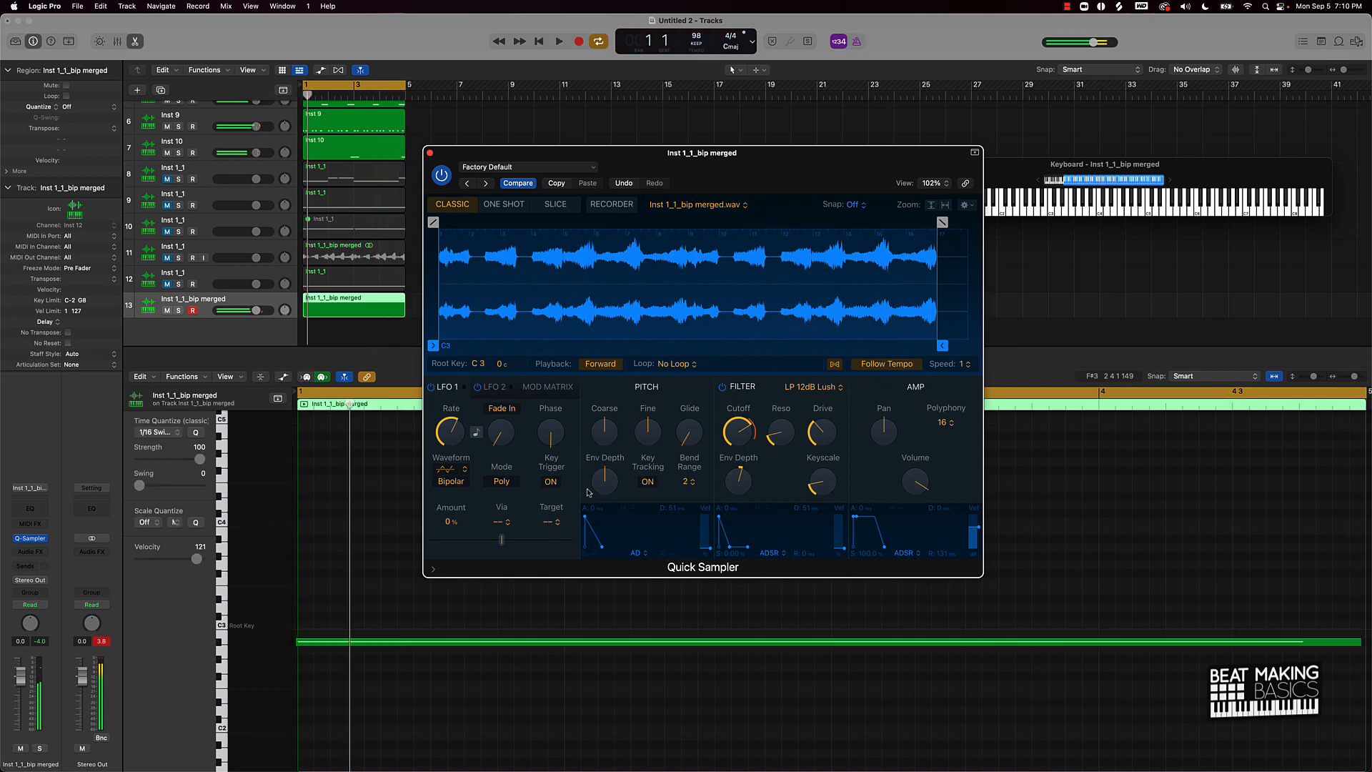
click(513, 699)
key(super+a)
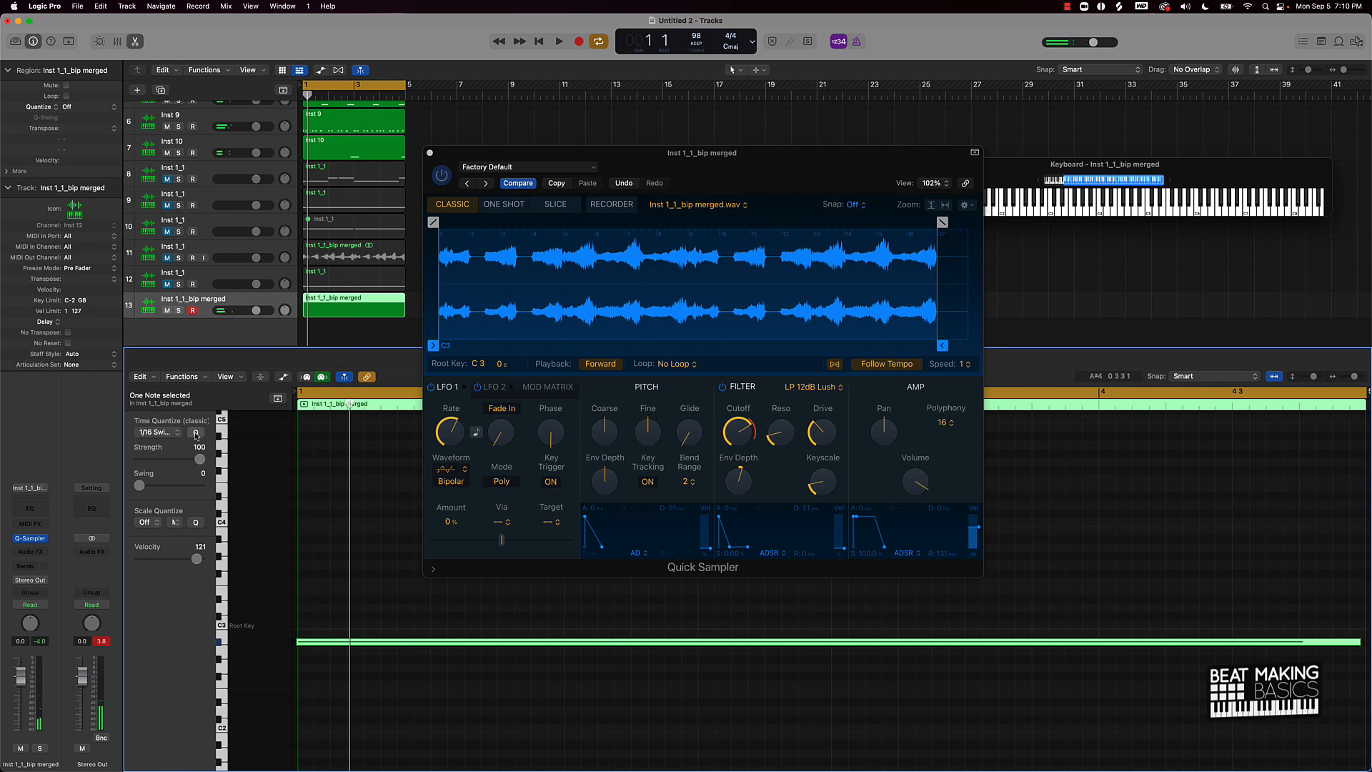
click(429, 152)
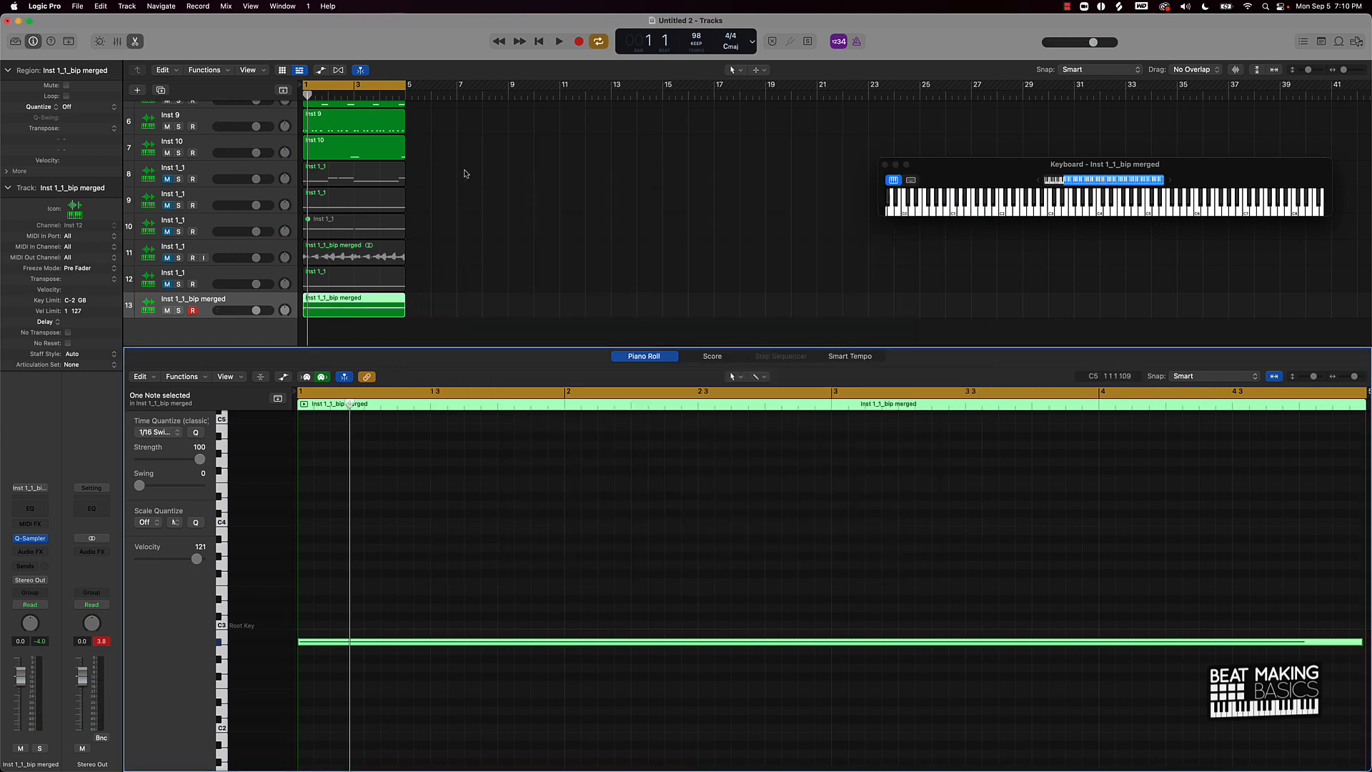
Step: Reduce the track height until all thirteen tracks fit in the arrangement view
scroll(463, 172, down, 8)
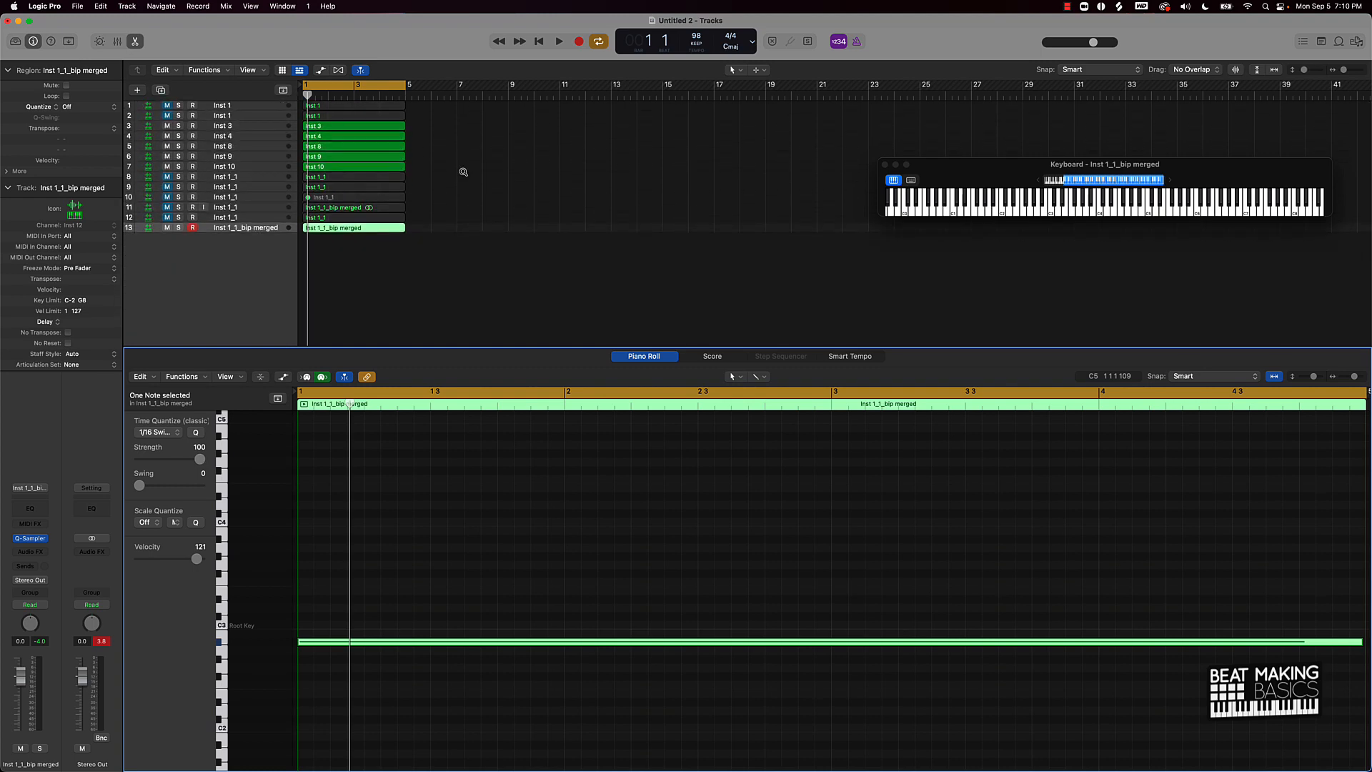
scroll(464, 173, up, 3)
scroll(464, 172, up, 2)
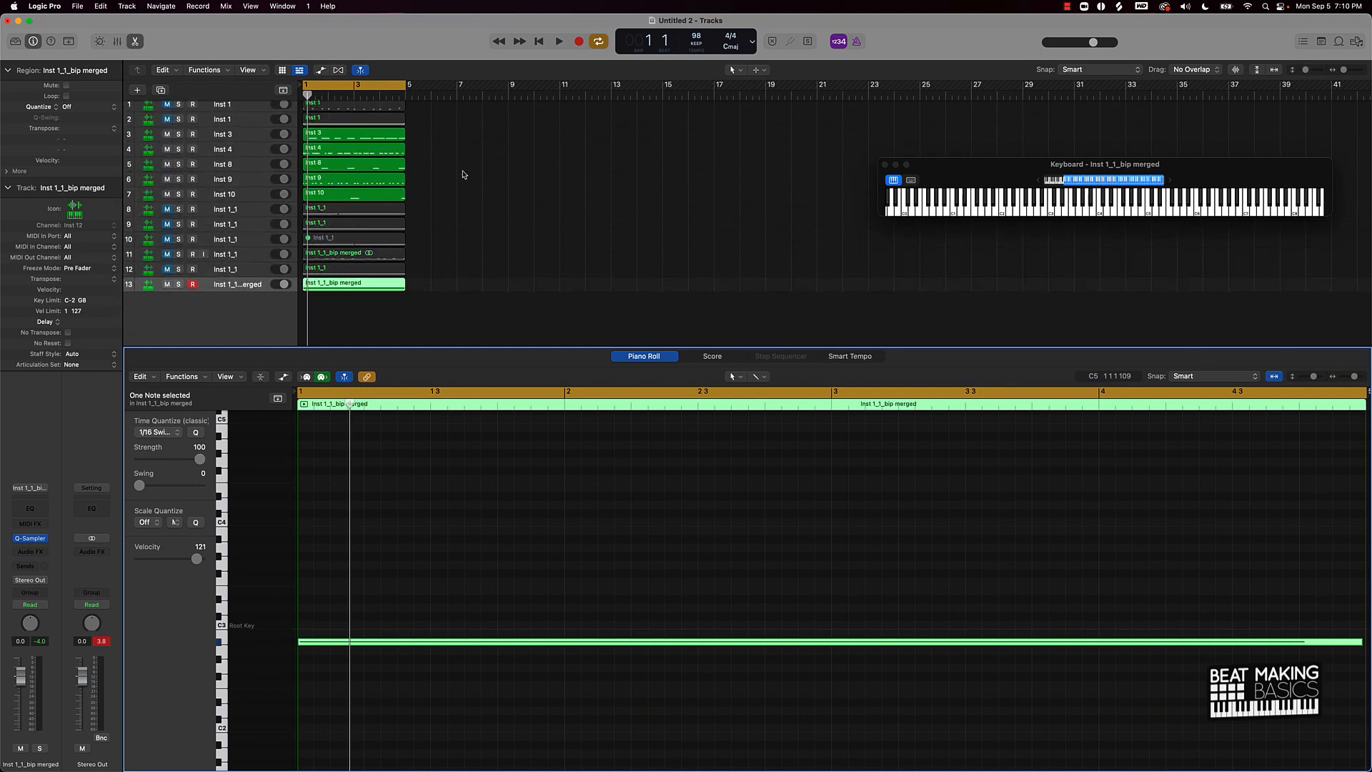